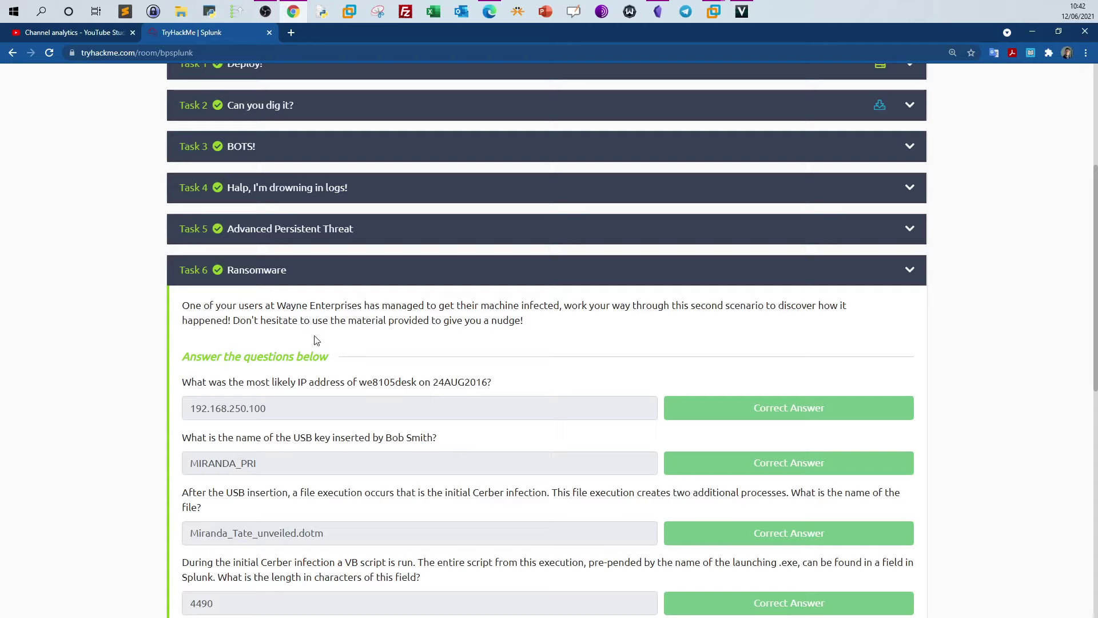
# Switch to the Kali virtual machine, read Splunk's Ransomware Prologue page, and open the follow-up page on identifying a victim system's IP address.
pyautogui.moveTo(713, 12)
pyautogui.click(785, 65)
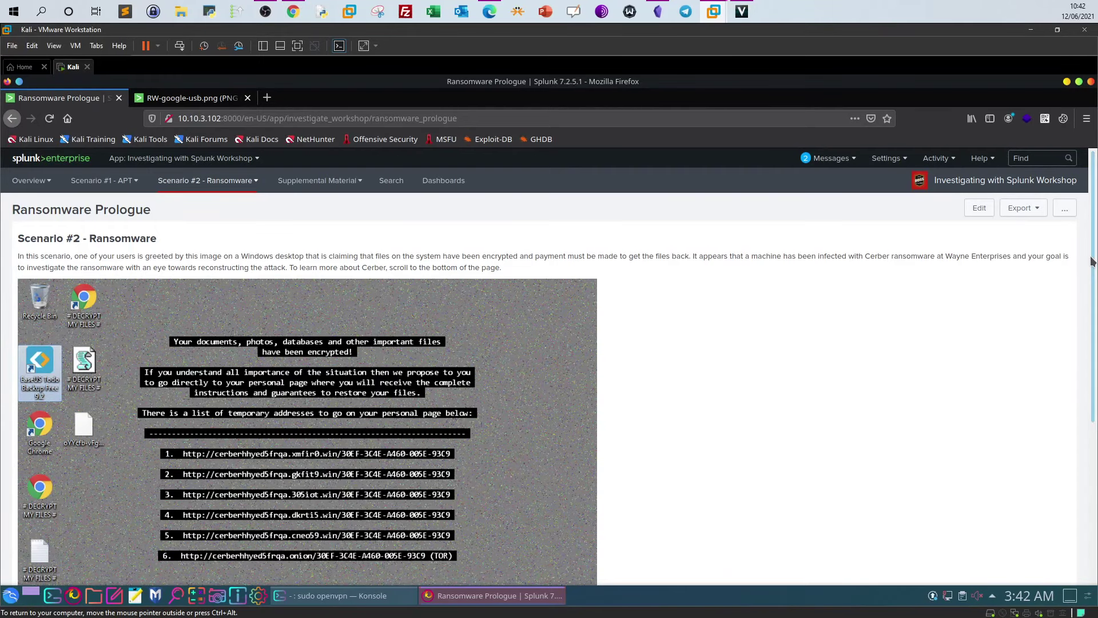
pyautogui.scroll(-3, 1075, 217)
pyautogui.scroll(3, 1080, 214)
pyautogui.scroll(-4, 1073, 319)
pyautogui.scroll(4, 1072, 415)
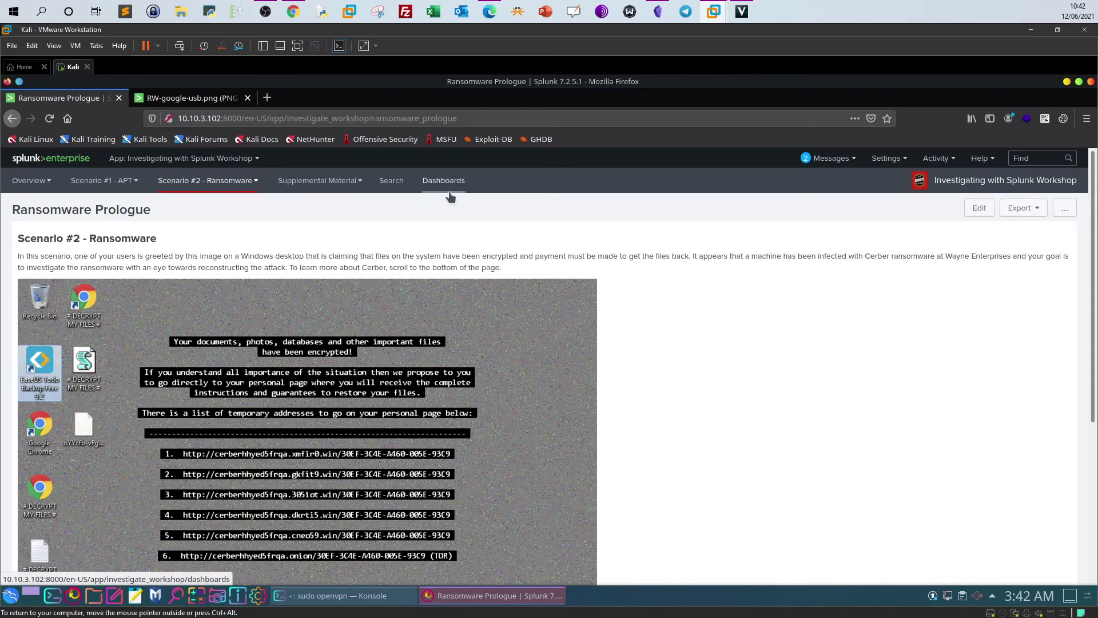
pyautogui.scroll(-2, 352, 241)
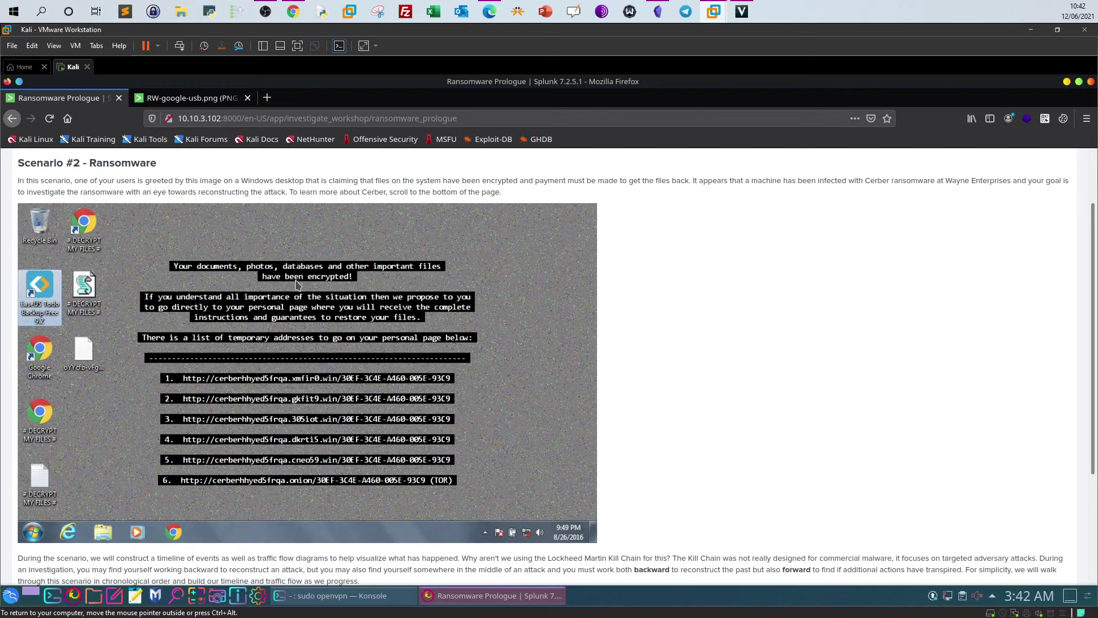
pyautogui.scroll(1, 384, 349)
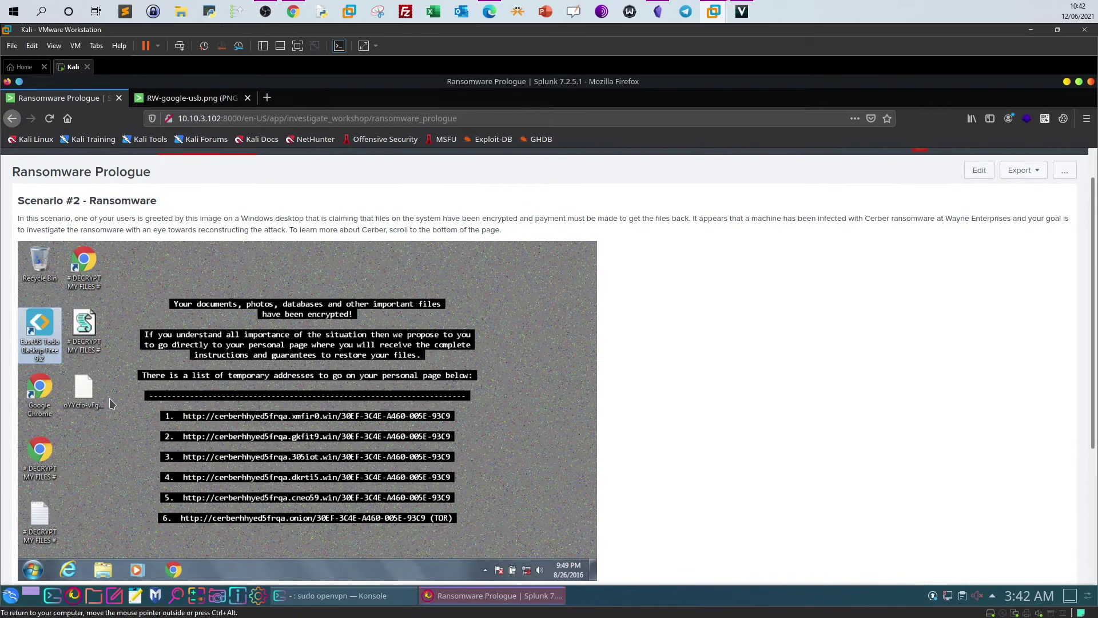
pyautogui.scroll(-1, 112, 403)
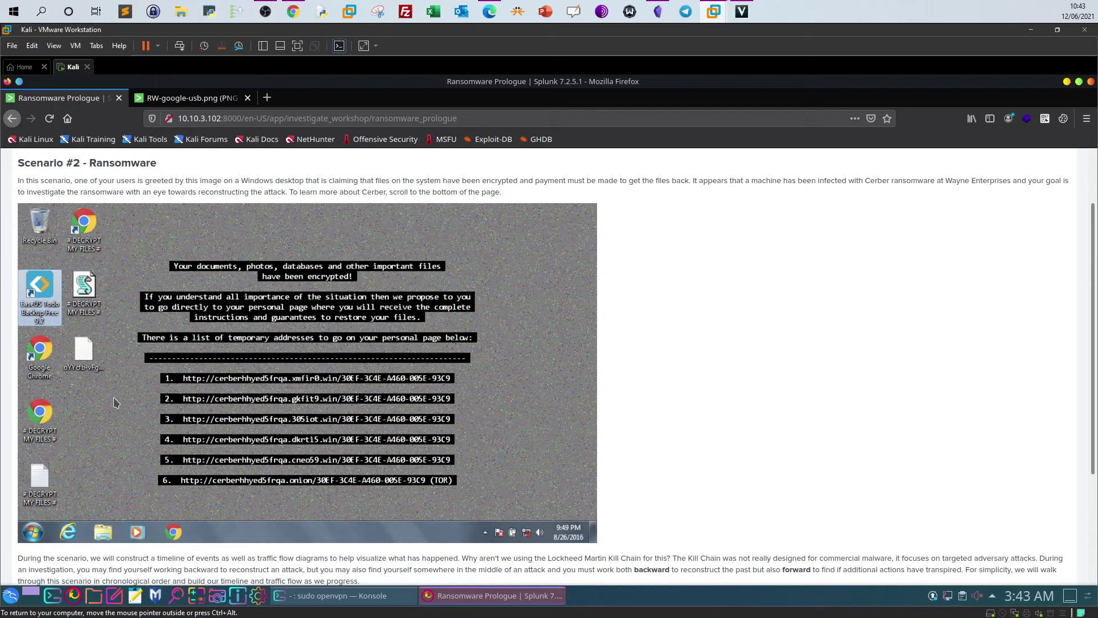
pyautogui.scroll(-4, 114, 402)
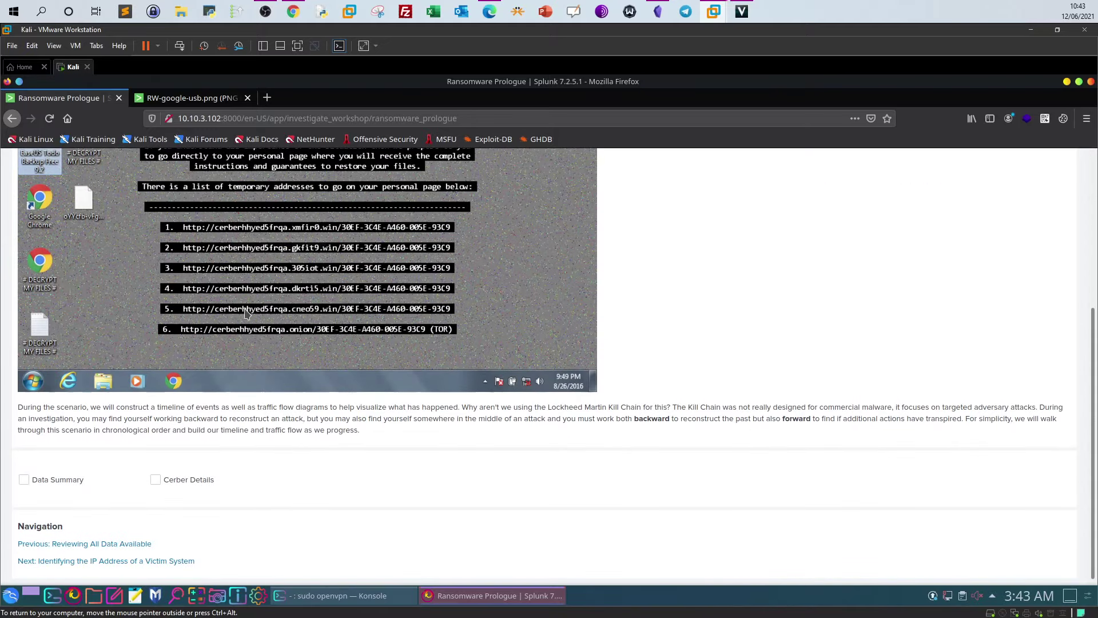
pyautogui.click(167, 560)
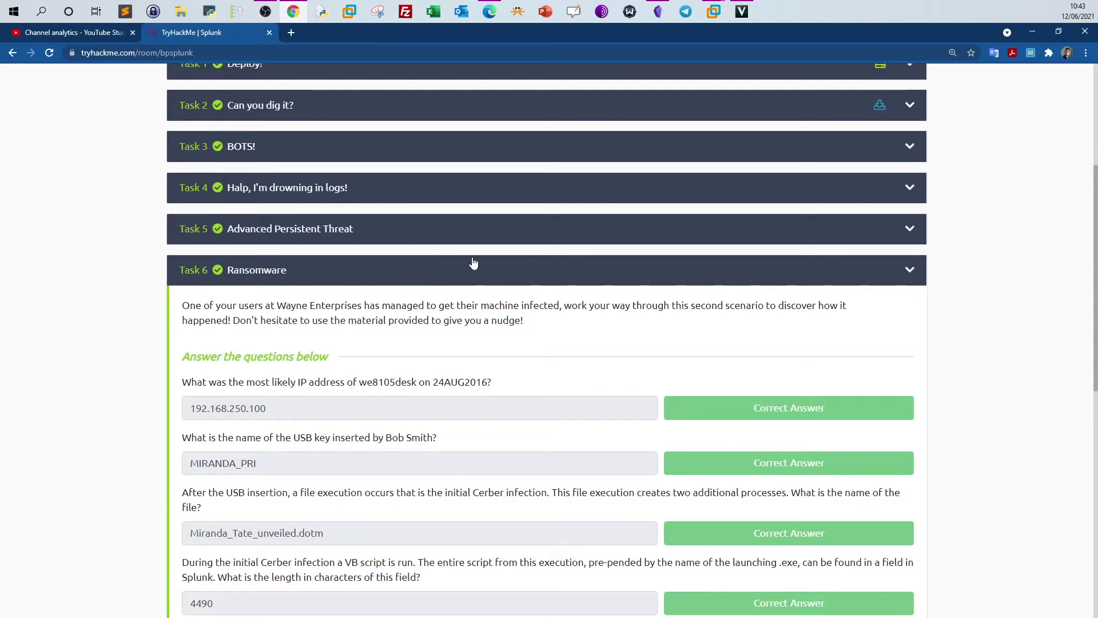
# Switch to the TryHackMe room in Chrome and read the Task 6 question about we8105desk's most likely IP address on 24AUG2016.
pyautogui.scroll(-2, 473, 263)
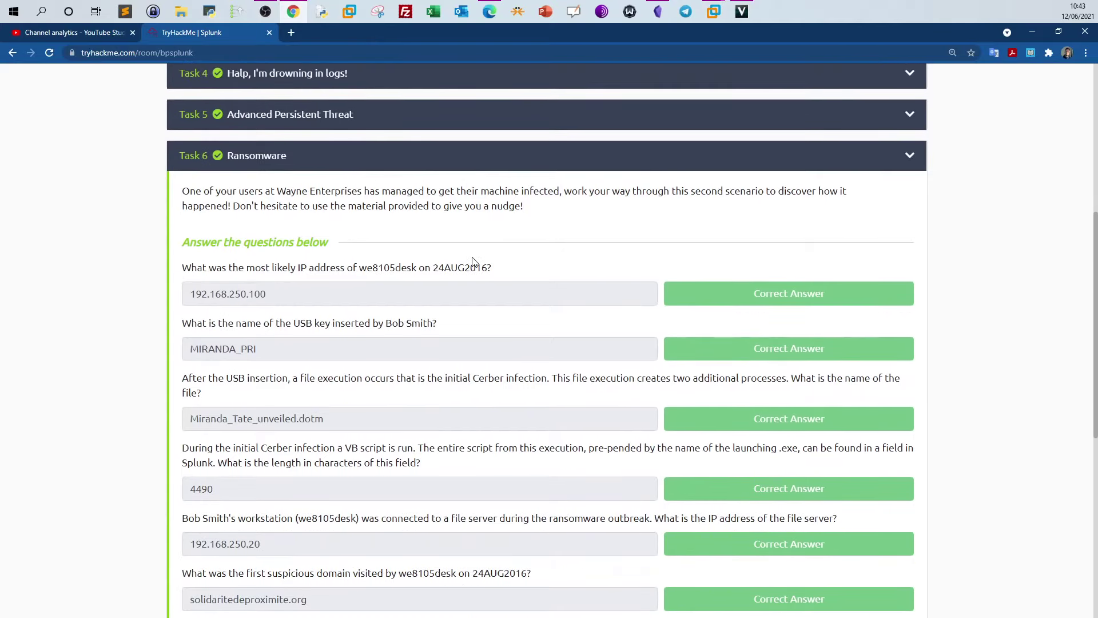
pyautogui.scroll(-1, 543, 285)
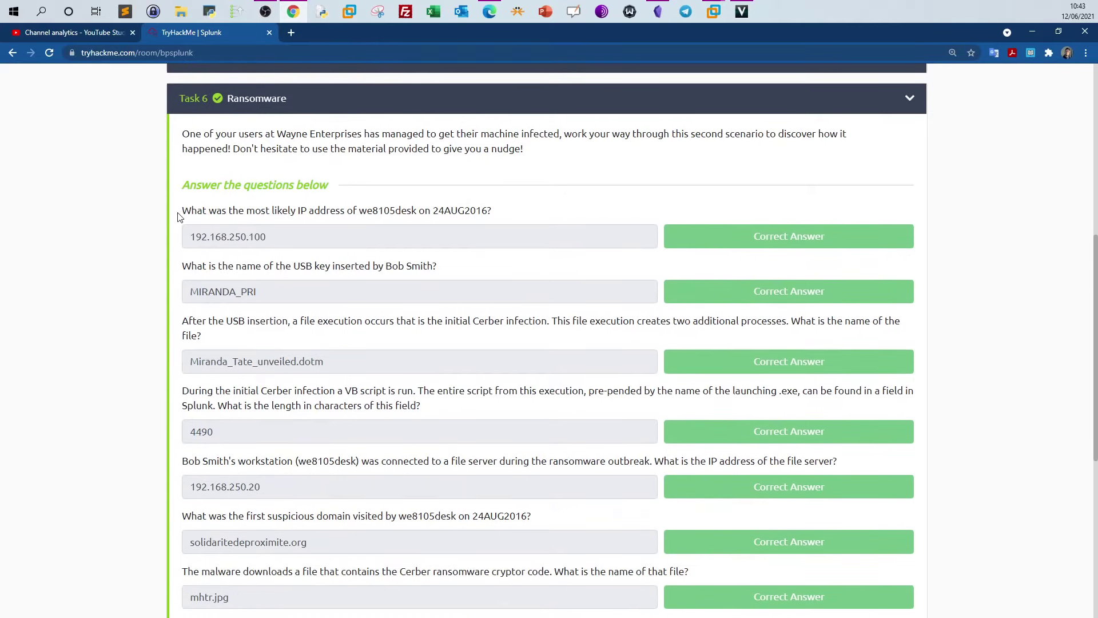
pyautogui.moveTo(182, 212); pyautogui.dragTo(470, 215)
pyautogui.click(409, 222)
pyautogui.moveTo(360, 215); pyautogui.dragTo(416, 212)
pyautogui.click(416, 213)
# Switch back to the Kali virtual machine and run the host-centric search index=botsv1 we8105desk in a new tab.
pyautogui.click(713, 12)
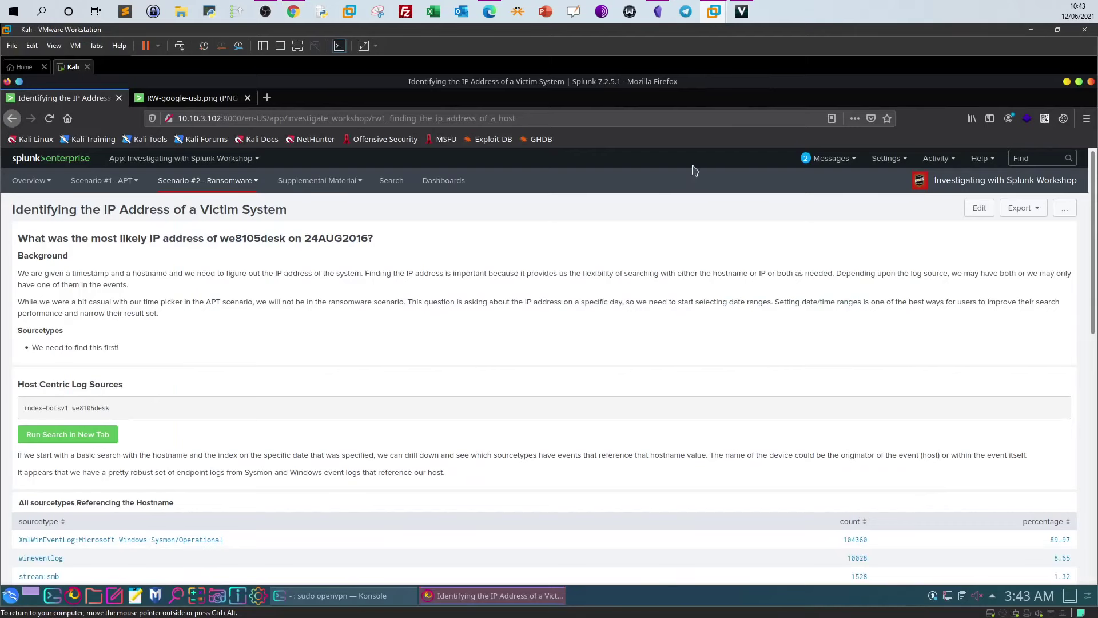
pyautogui.click(67, 434)
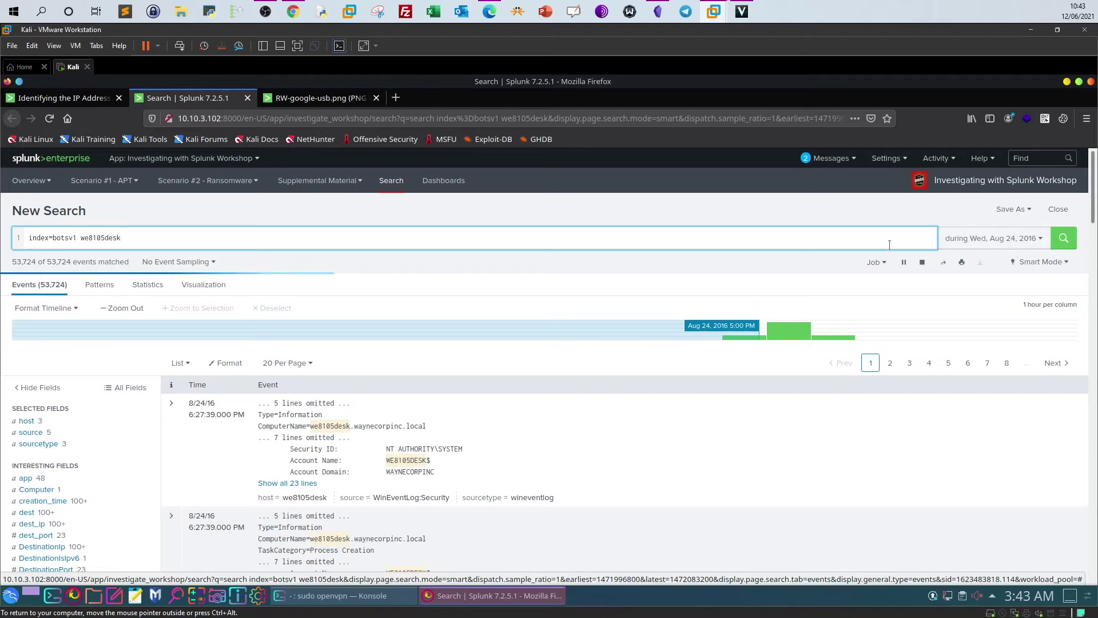
# Examine the query's botsv1 index and we8105desk hostname terms, and look over the events and available fields.
pyautogui.hotkey('ctrl', 'a')
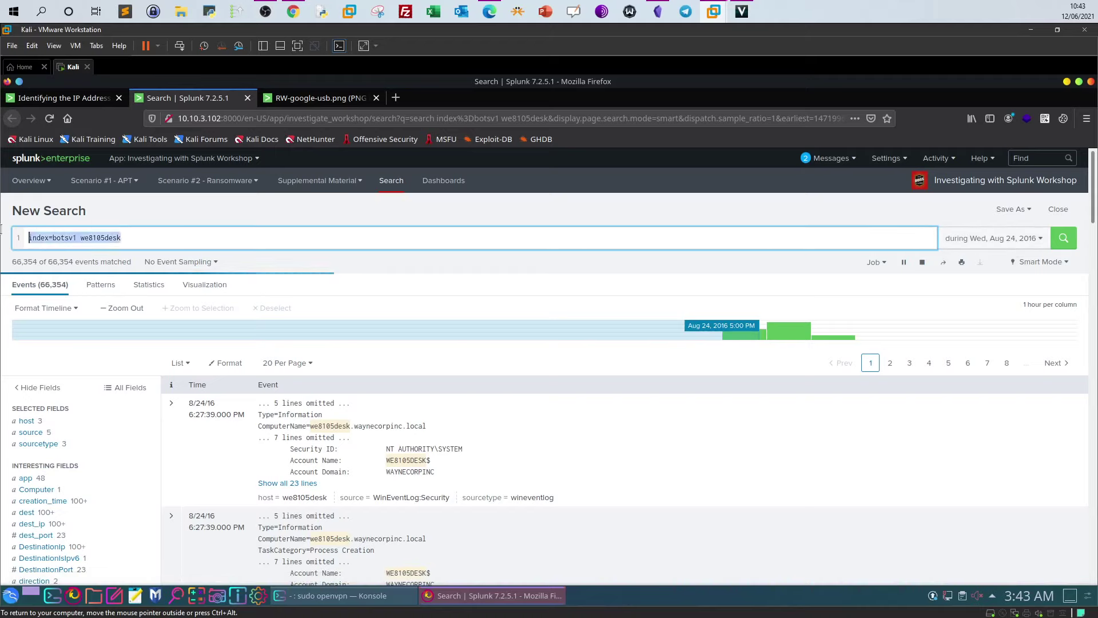
pyautogui.click(155, 242)
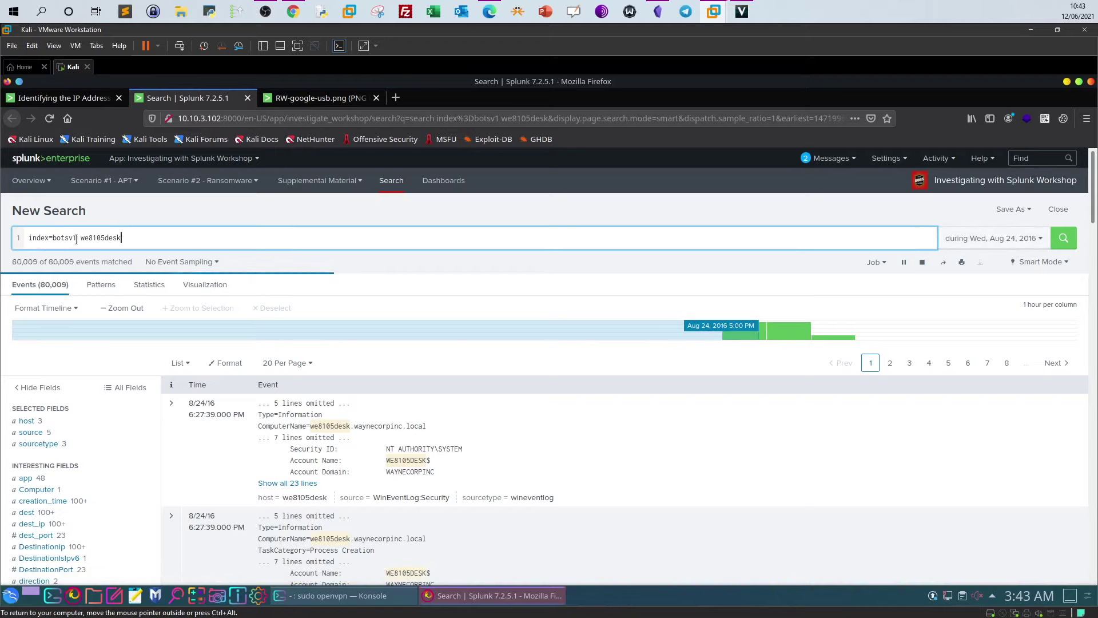
pyautogui.moveTo(77, 241); pyautogui.dragTo(52, 241)
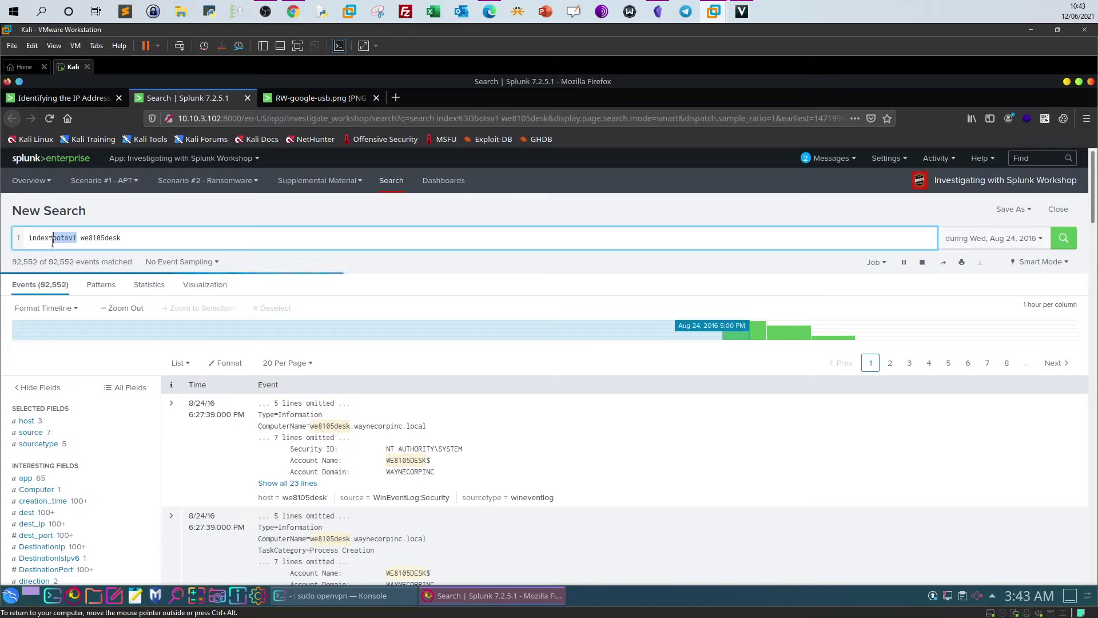
pyautogui.click(150, 239)
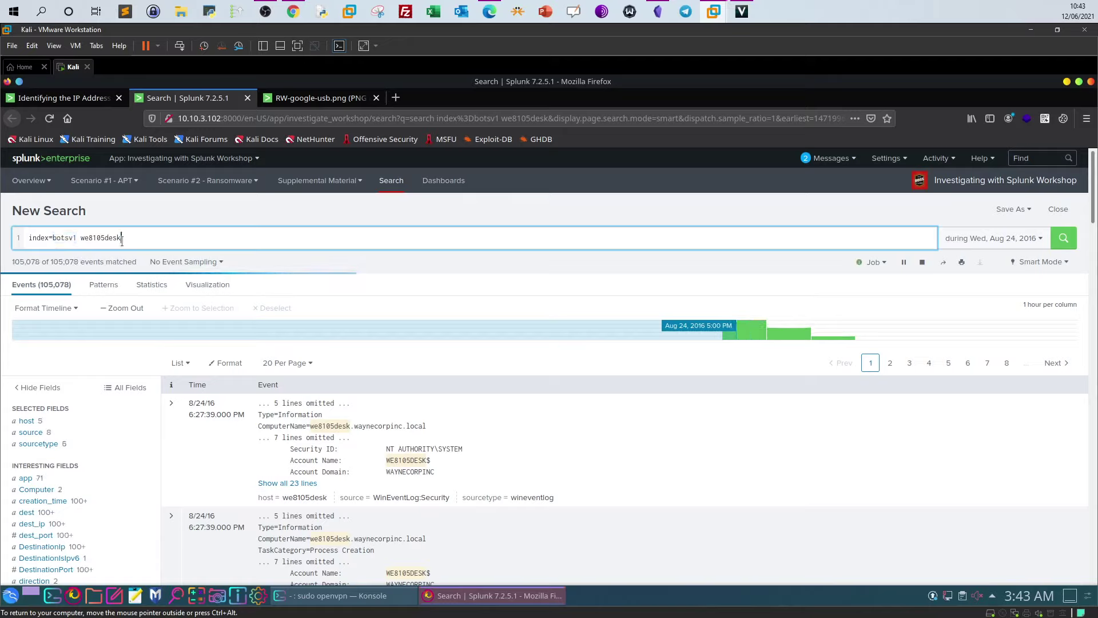
pyautogui.moveTo(81, 239); pyautogui.dragTo(129, 236)
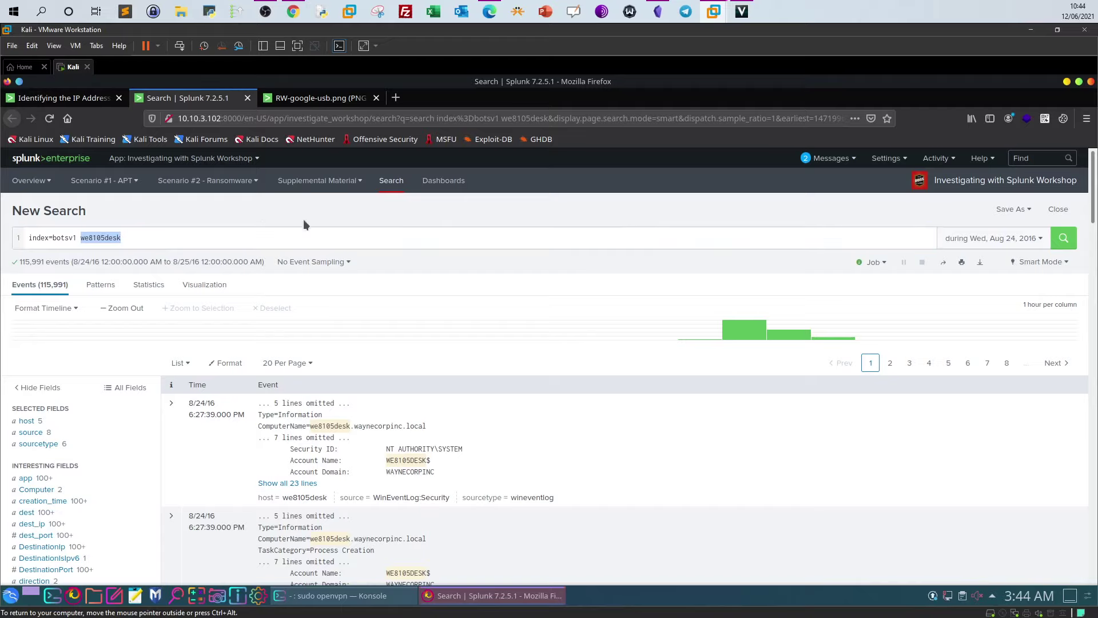
pyautogui.click(181, 241)
pyautogui.keyDown('shift'); pyautogui.click(23, 245); pyautogui.keyUp('shift')
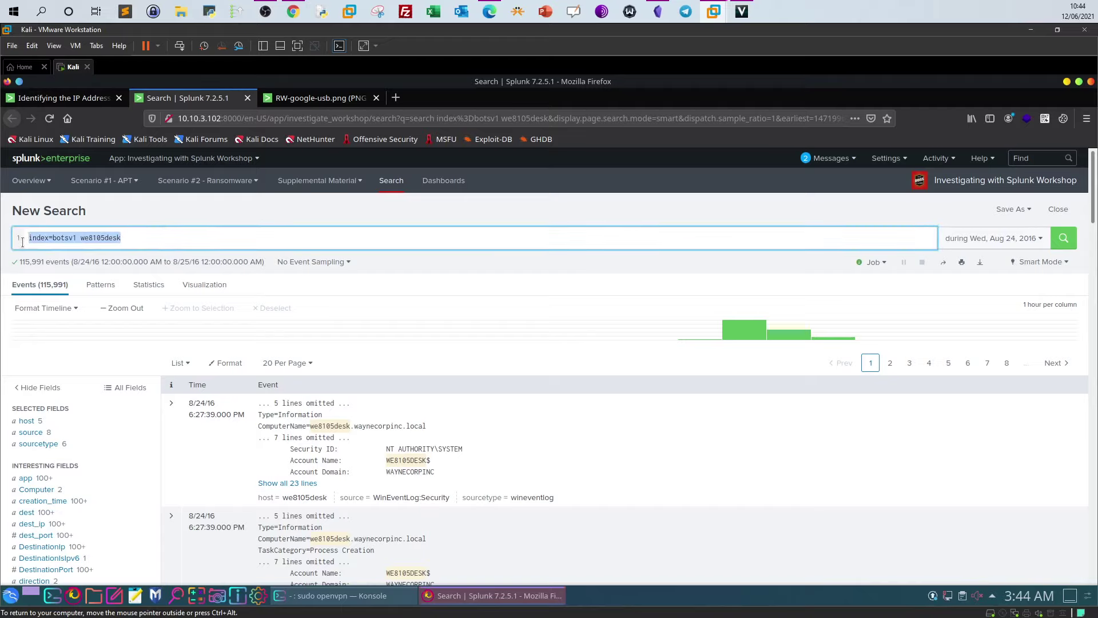
pyautogui.scroll(-3, 147, 360)
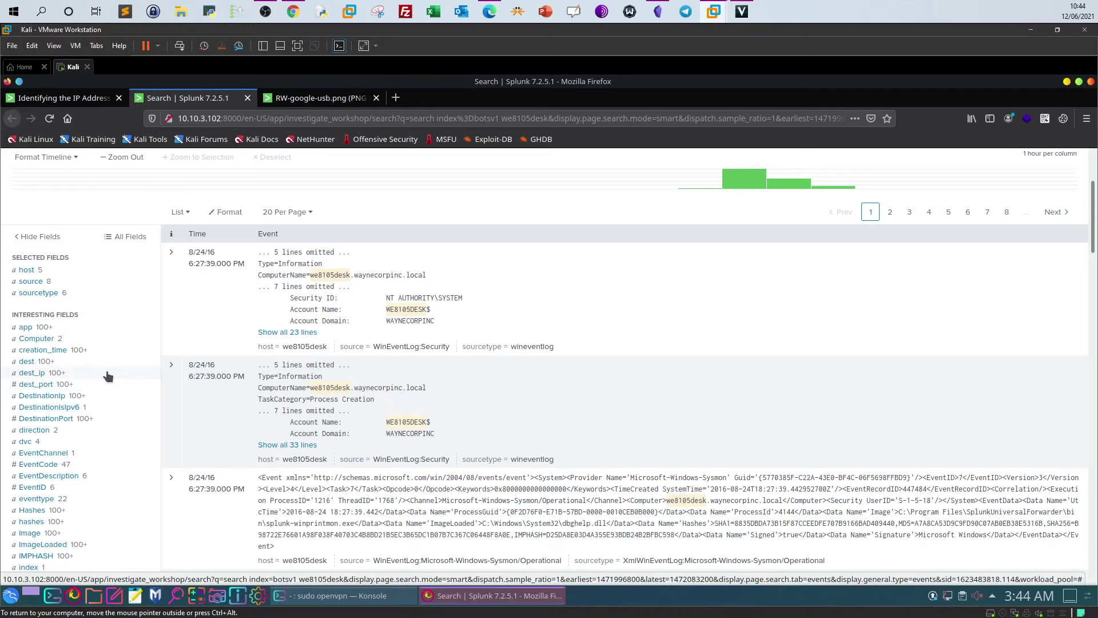
pyautogui.scroll(3, 106, 372)
pyautogui.click(122, 238)
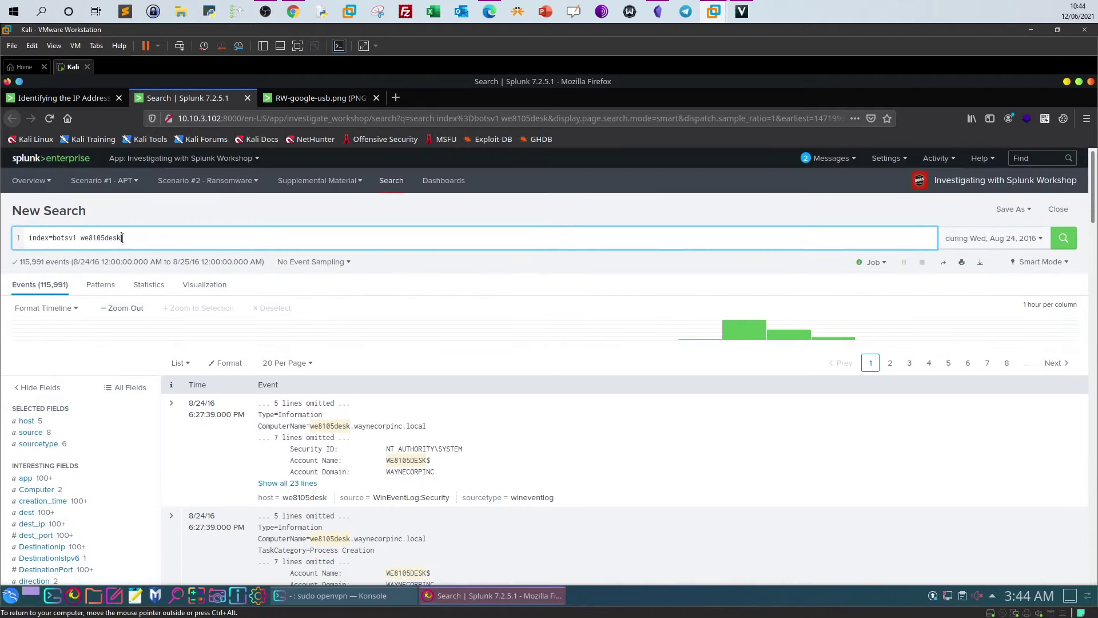
# Recheck the date and the requested IP address in the first Ransomware question on TryHackMe.
pyautogui.click(293, 22)
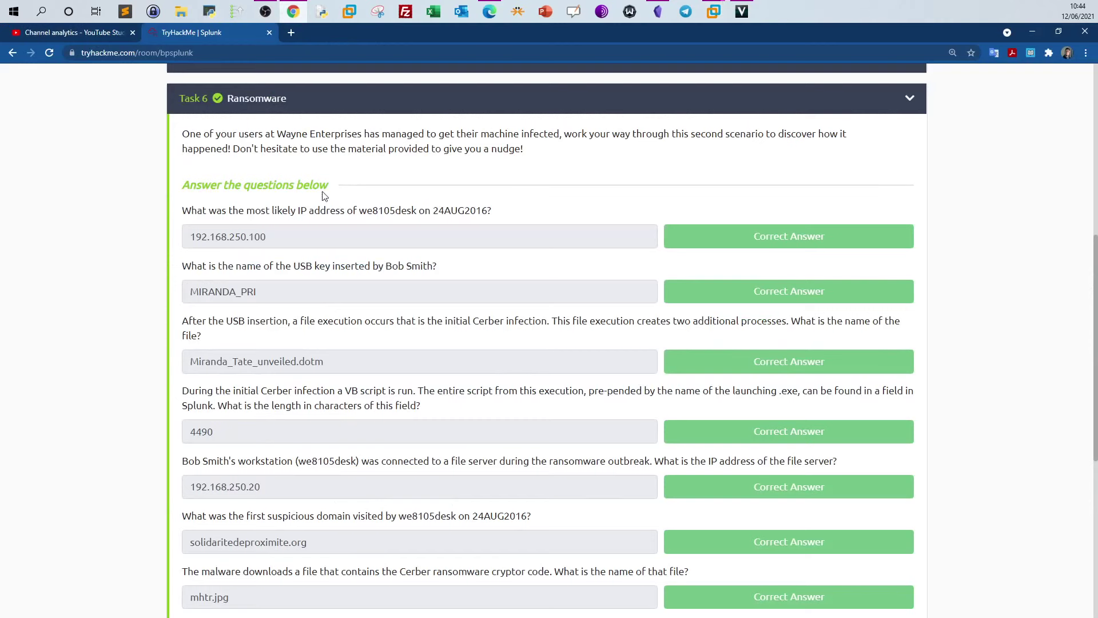
pyautogui.moveTo(476, 212); pyautogui.dragTo(456, 215)
pyautogui.moveTo(357, 212); pyautogui.dragTo(309, 212)
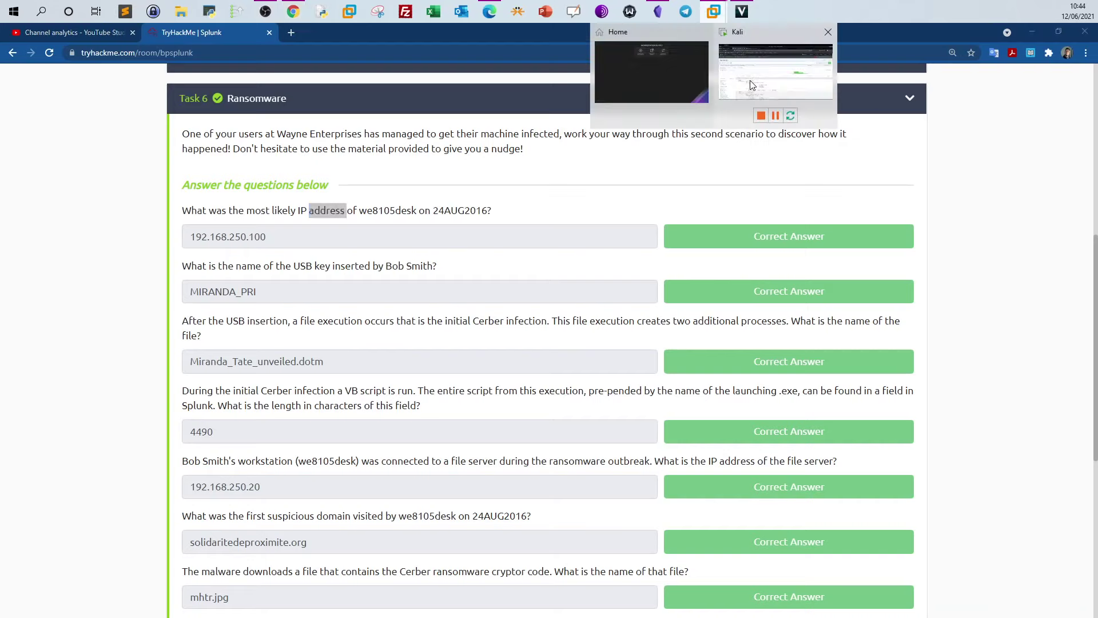
# Return to the Splunk search results in the Kali virtual machine and show the values of the src_ip field.
pyautogui.click(713, 11)
pyautogui.scroll(-6, 101, 474)
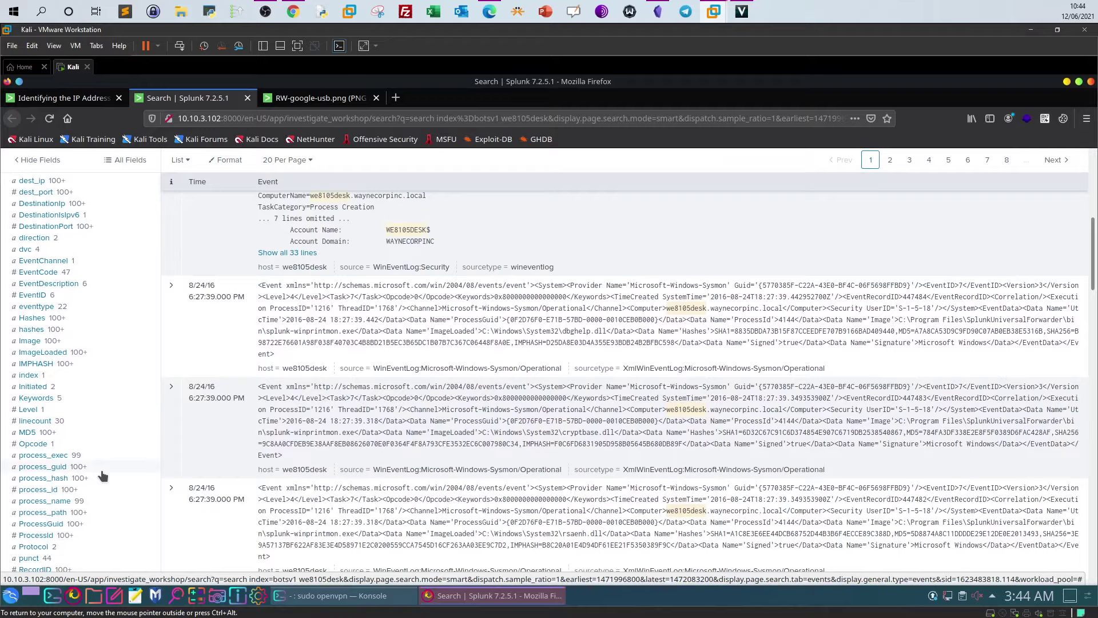
pyautogui.scroll(-3, 101, 474)
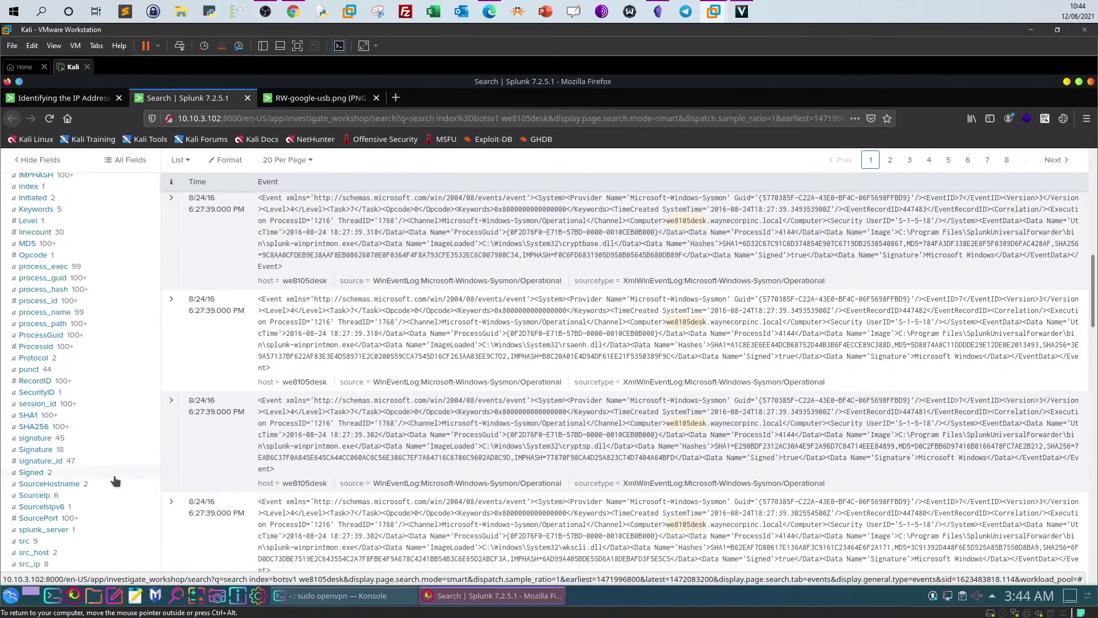
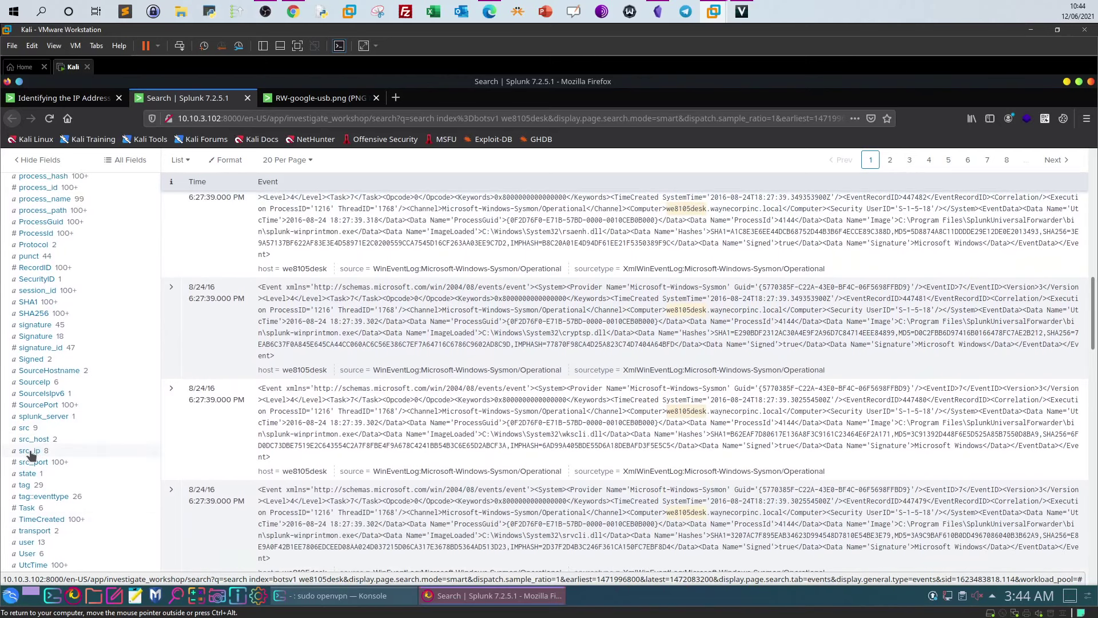
pyautogui.click(29, 451)
pyautogui.scroll(-1, 328, 457)
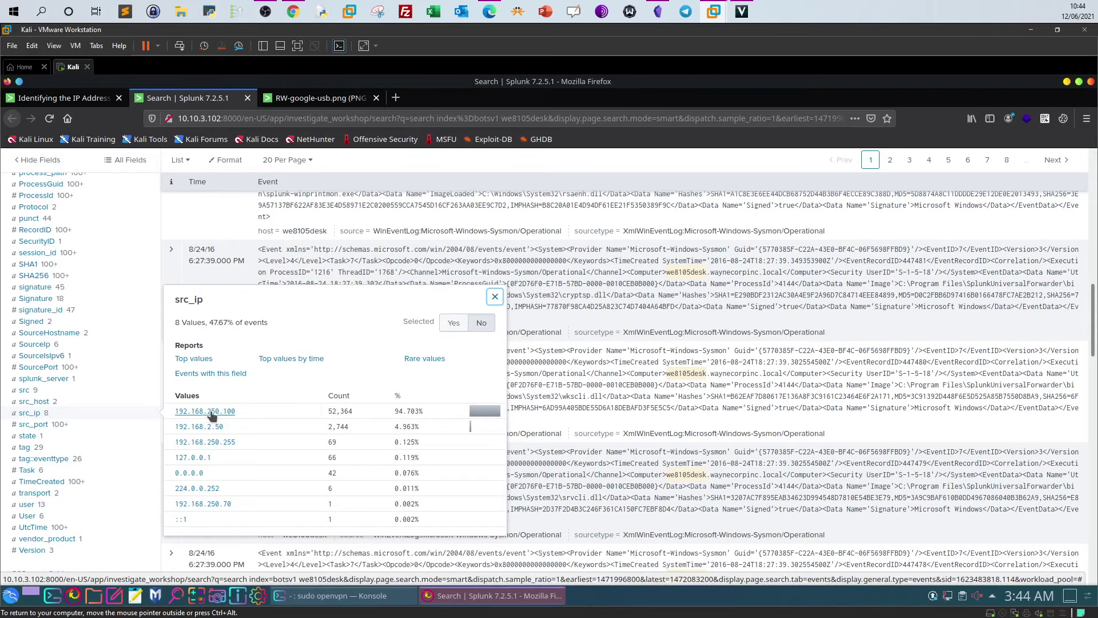
# Inspect the we8105desk entry in the src_host field's values, and show the values of the src field.
pyautogui.click(40, 401)
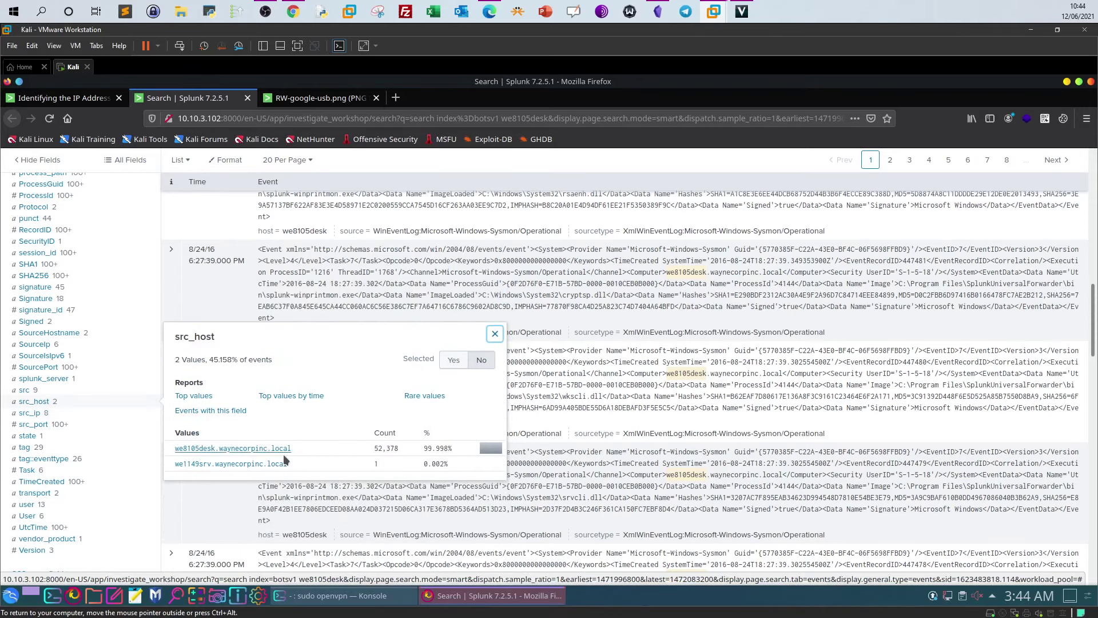
pyautogui.moveTo(300, 449); pyautogui.dragTo(173, 449)
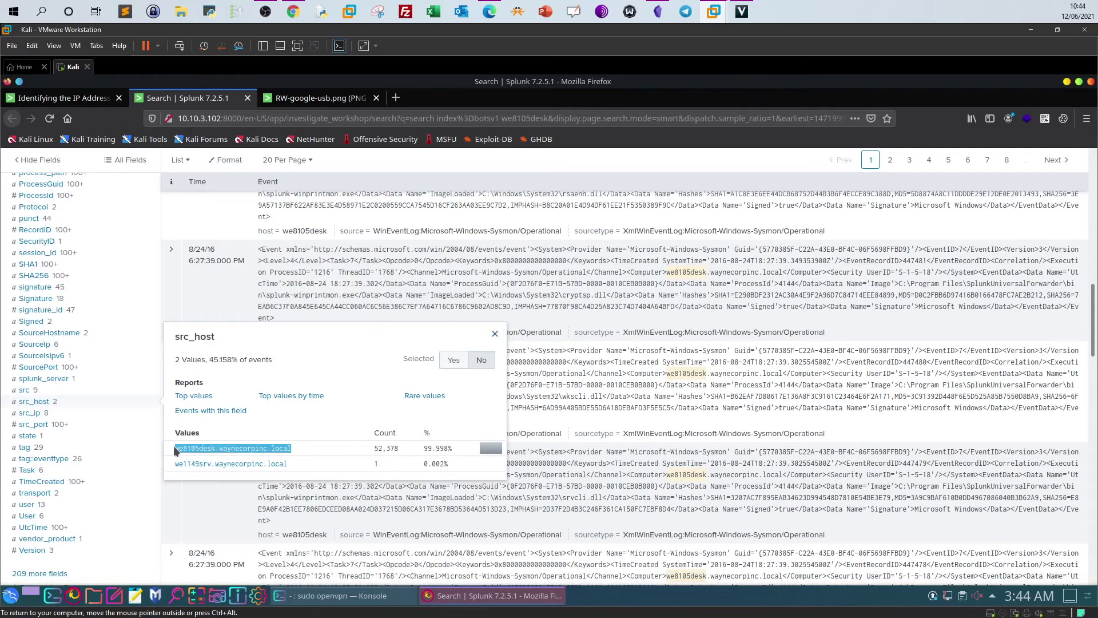
pyautogui.click(26, 391)
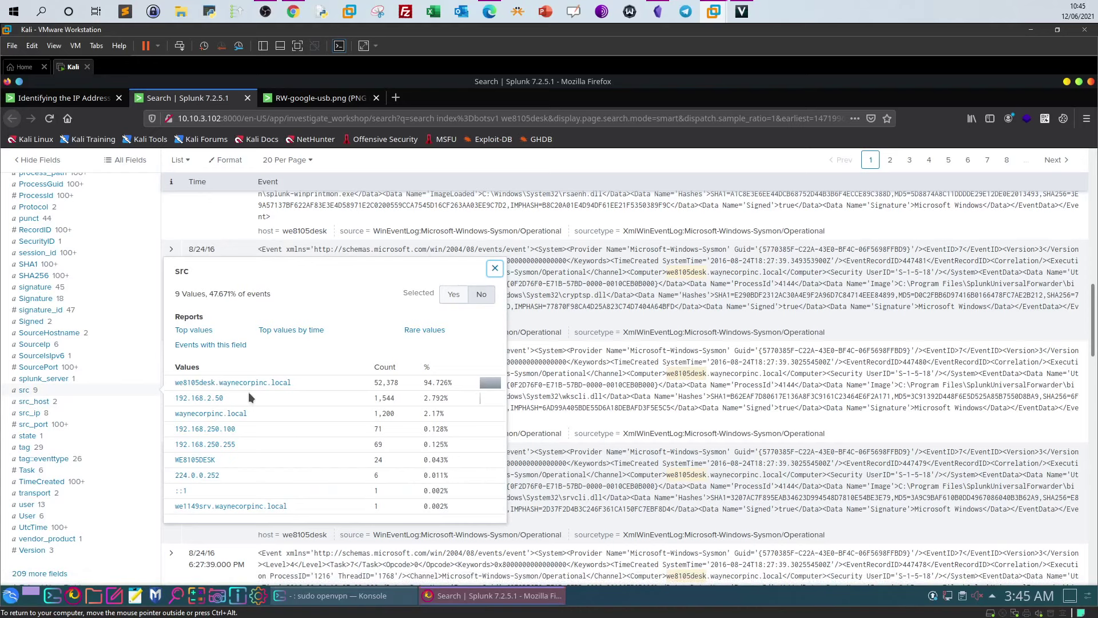
# Reopen the src_ip values and check the most frequent address and its percentage of events.
pyautogui.click(30, 412)
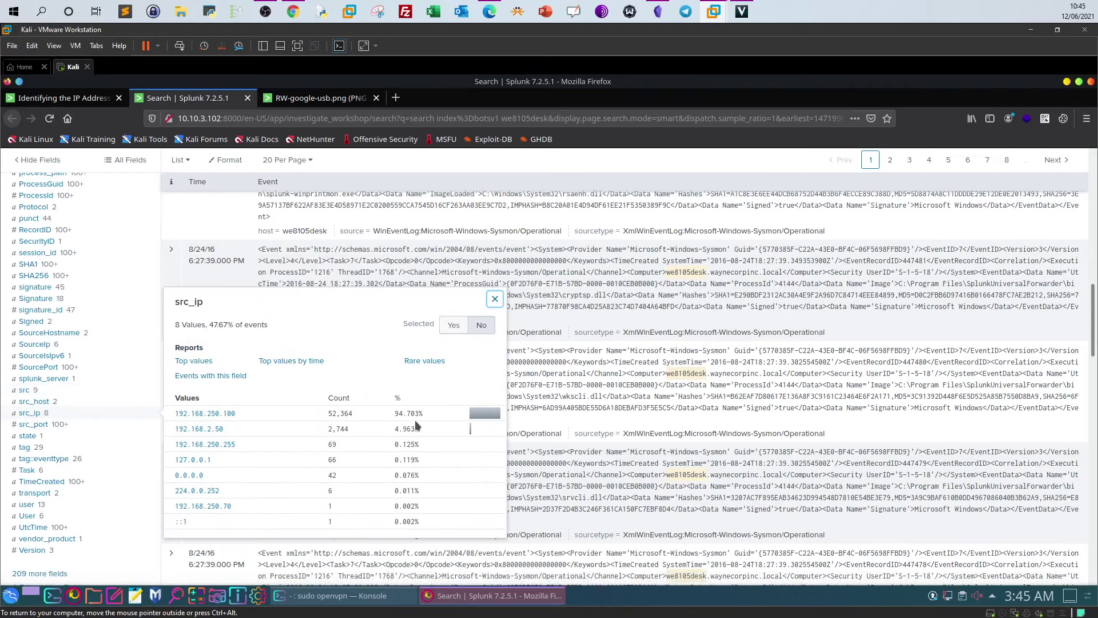
pyautogui.moveTo(395, 413); pyautogui.dragTo(422, 413)
pyautogui.moveTo(246, 414); pyautogui.dragTo(179, 413)
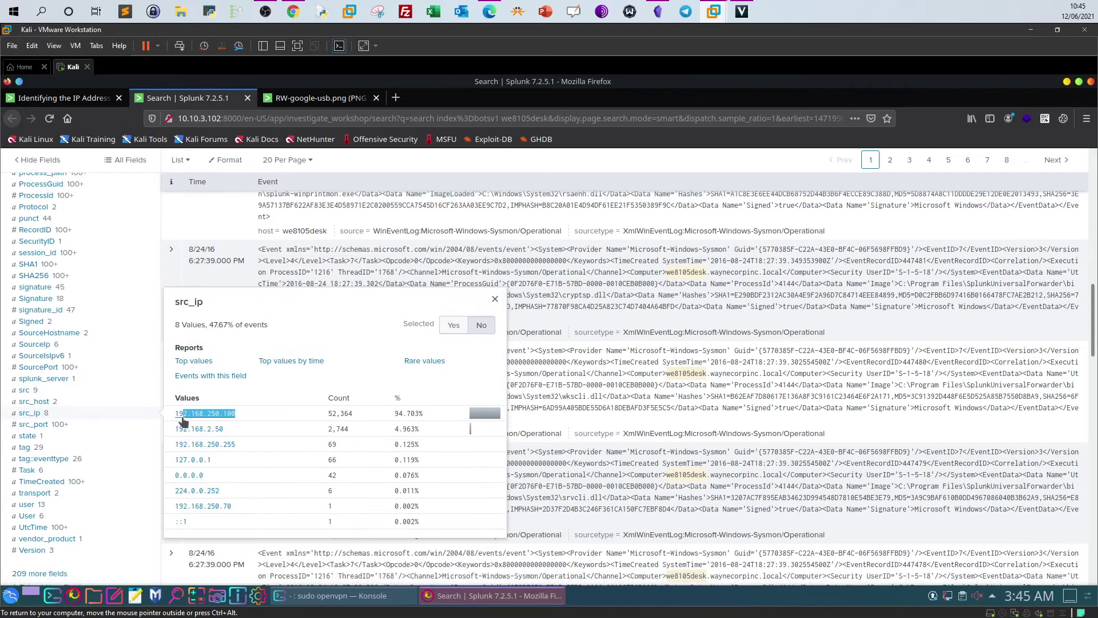
# Compare we8105desk's percentages in the src_host and src fields with the most frequent src_ip value.
pyautogui.click(33, 401)
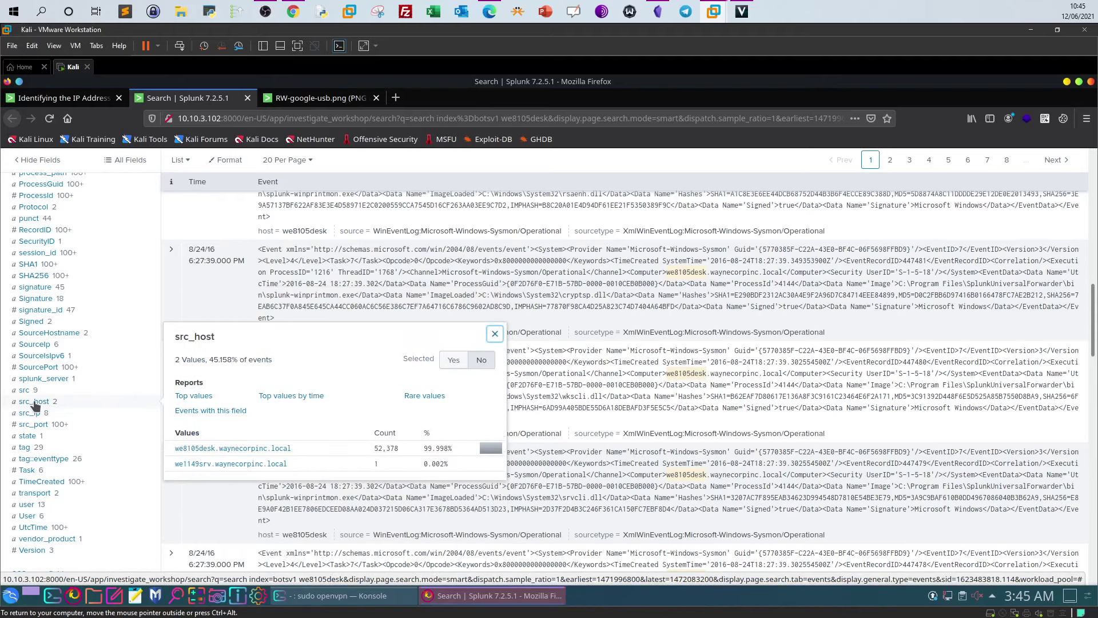
pyautogui.moveTo(424, 448); pyautogui.dragTo(451, 449)
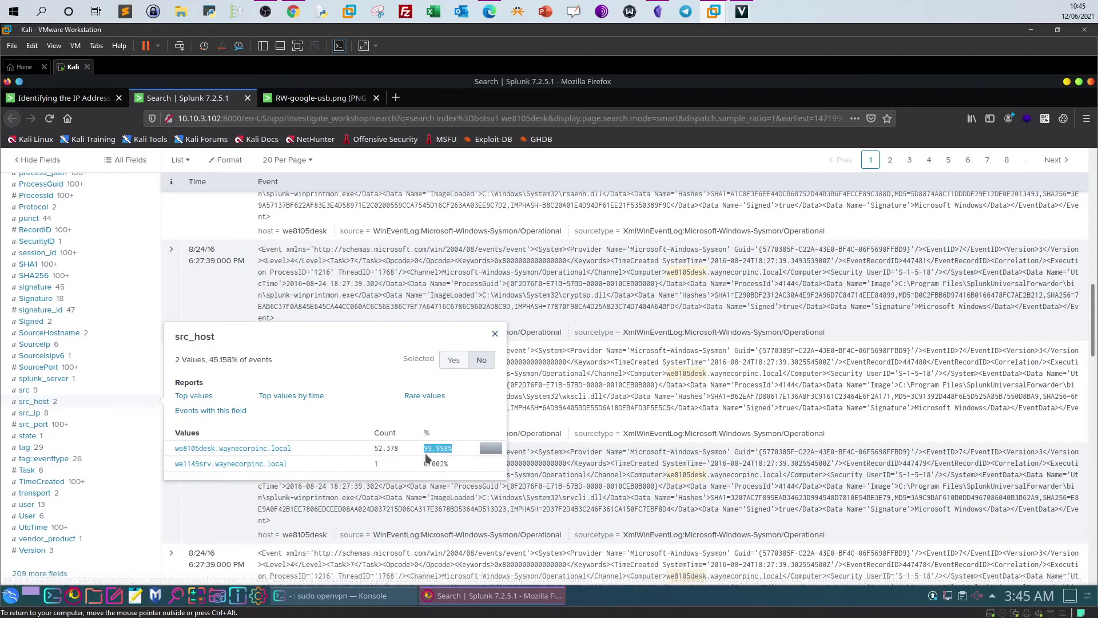
pyautogui.moveTo(172, 448); pyautogui.dragTo(213, 450)
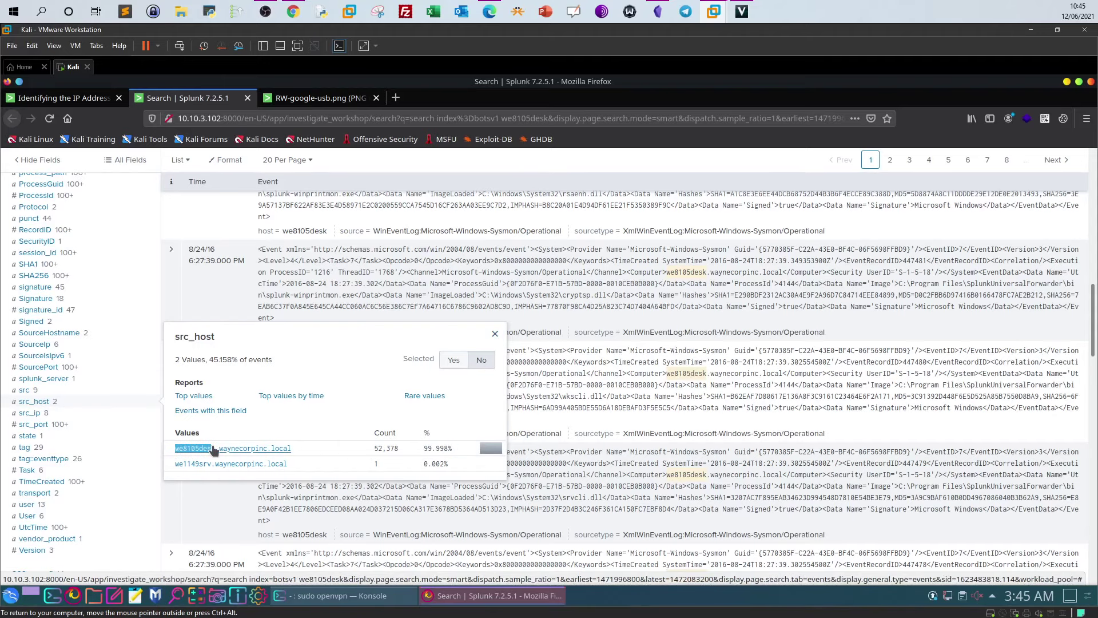
pyautogui.click(24, 390)
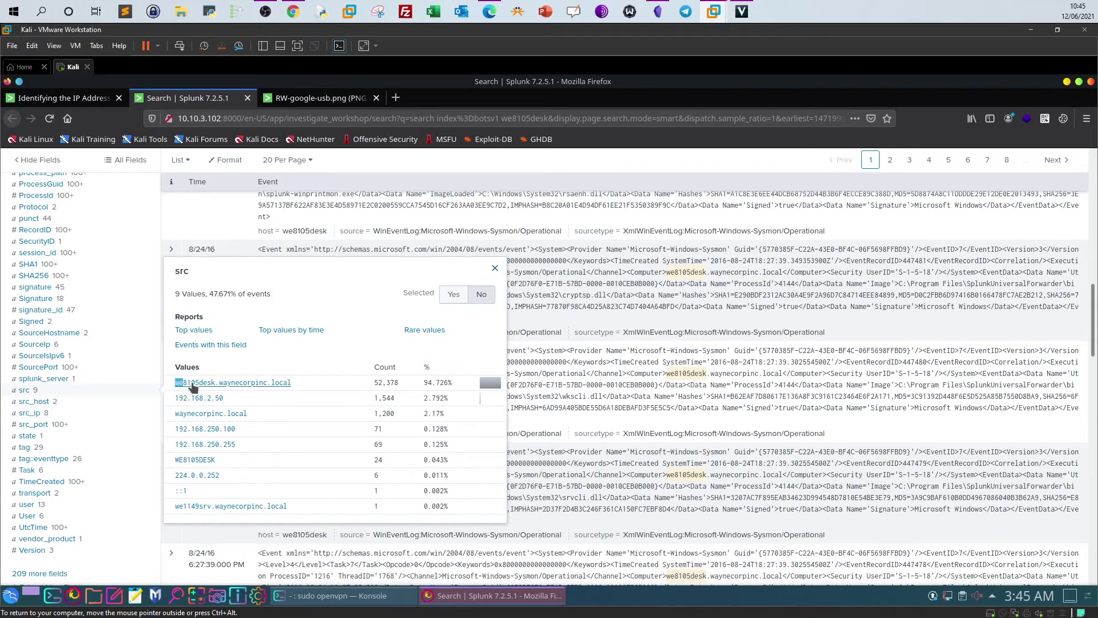
pyautogui.moveTo(175, 382); pyautogui.dragTo(219, 387)
pyautogui.click(429, 385)
pyautogui.click(25, 412)
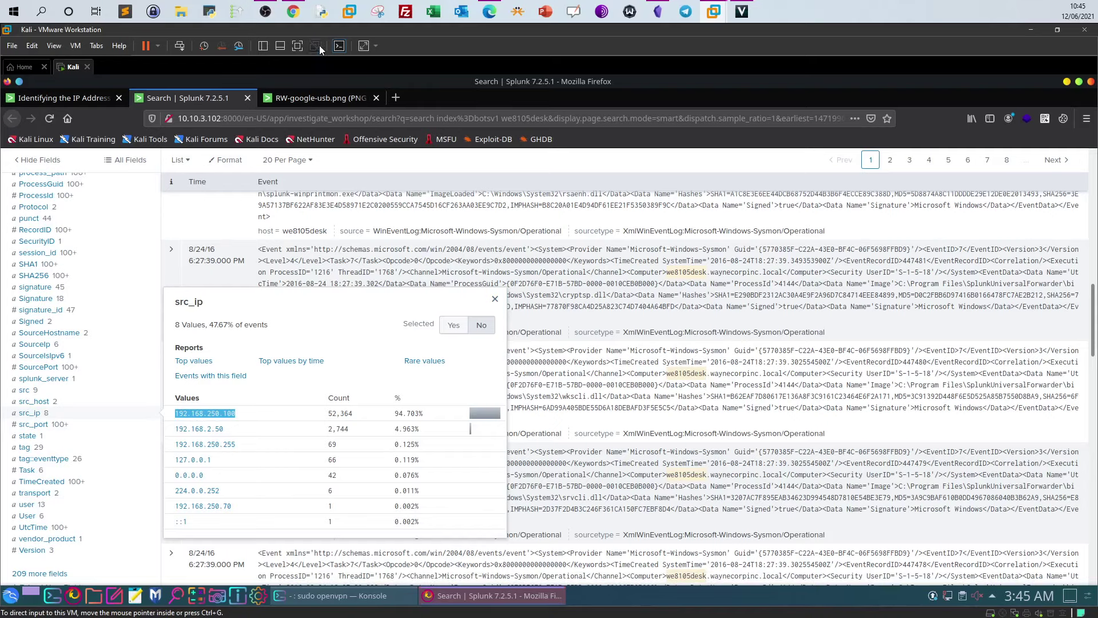
# Switch to the TryHackMe page in Chrome and review the we8105desk IP address answer and the USB key question.
pyautogui.click(292, 11)
pyautogui.moveTo(273, 235); pyautogui.dragTo(190, 238)
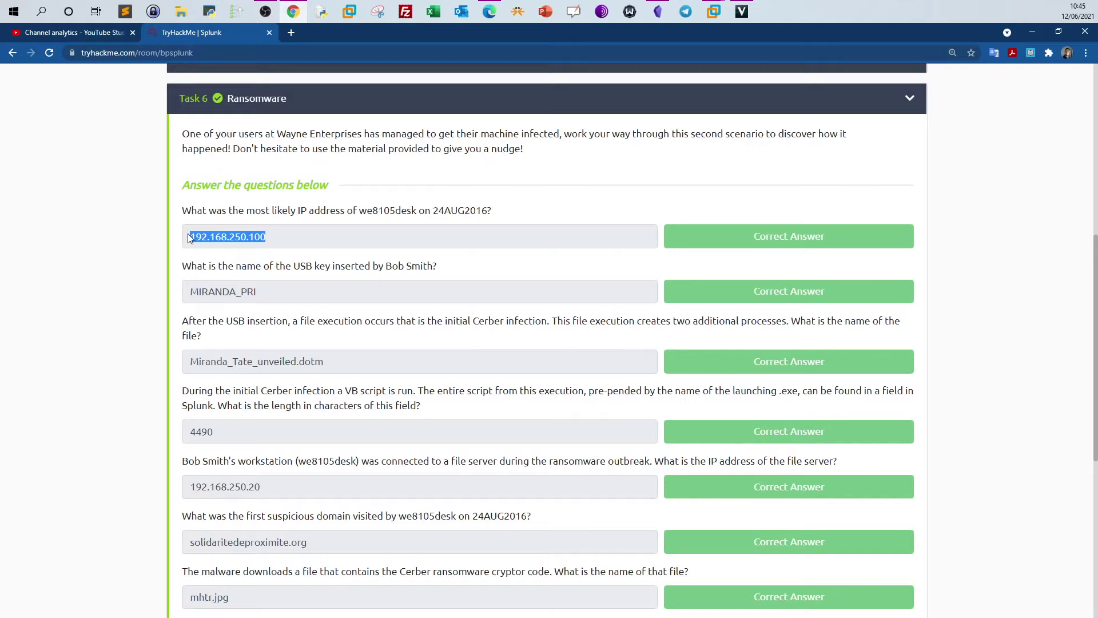
pyautogui.moveTo(191, 267); pyautogui.dragTo(438, 275)
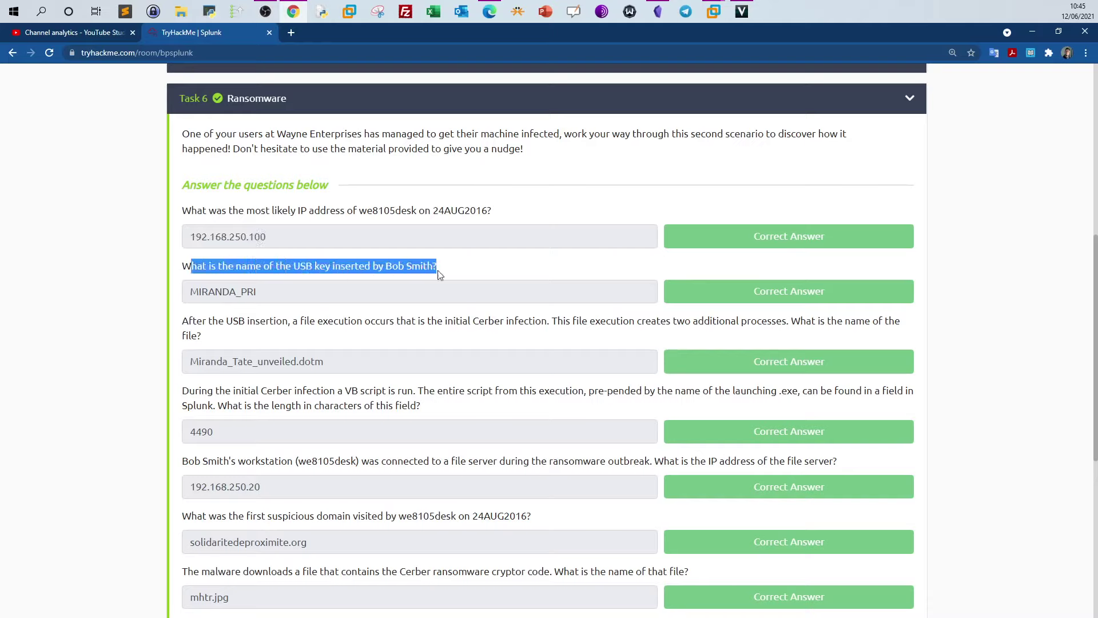
# Return to the Kali virtual machine, close the src_ip values, and open the workshop guide's Identifying Removable Media page.
pyautogui.moveTo(714, 11)
pyautogui.click(774, 70)
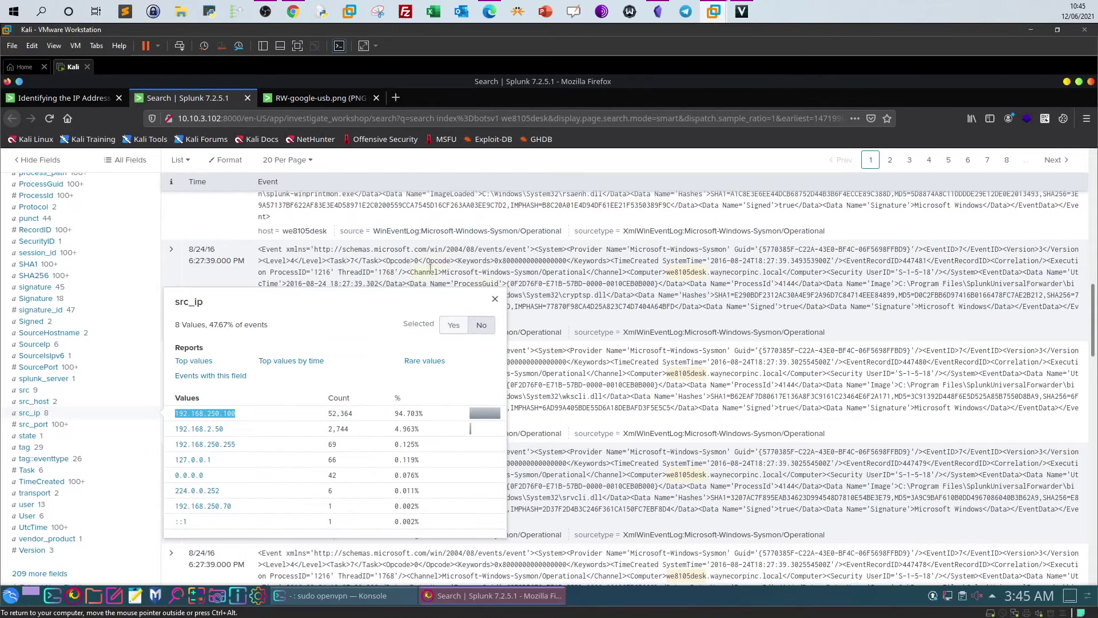
pyautogui.click(495, 298)
pyautogui.scroll(4, 558, 313)
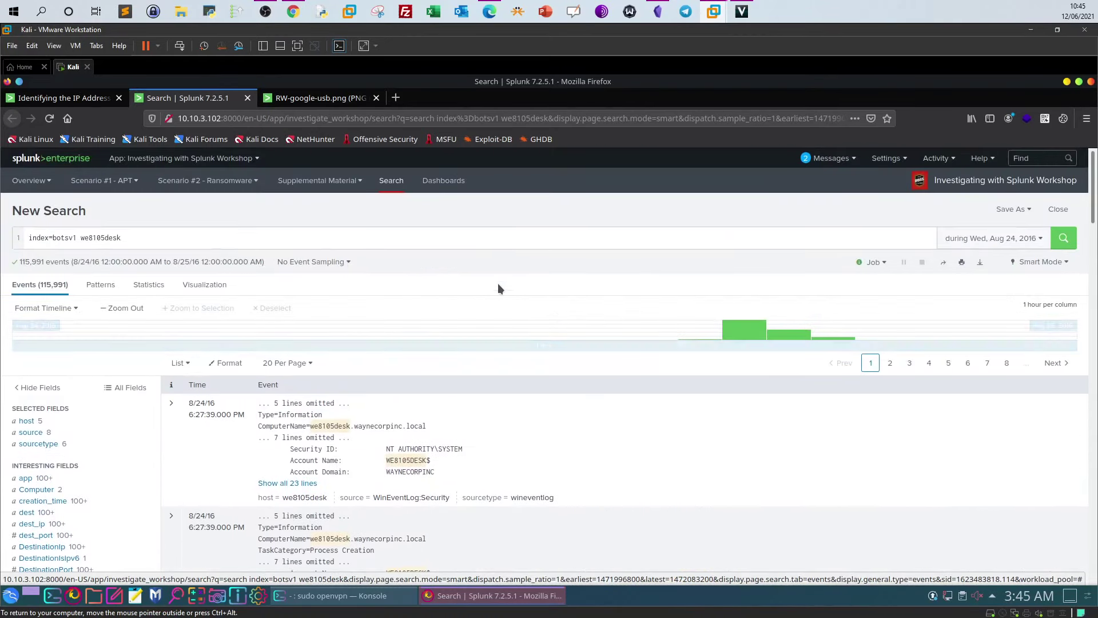
pyautogui.click(63, 98)
pyautogui.scroll(-10, 237, 337)
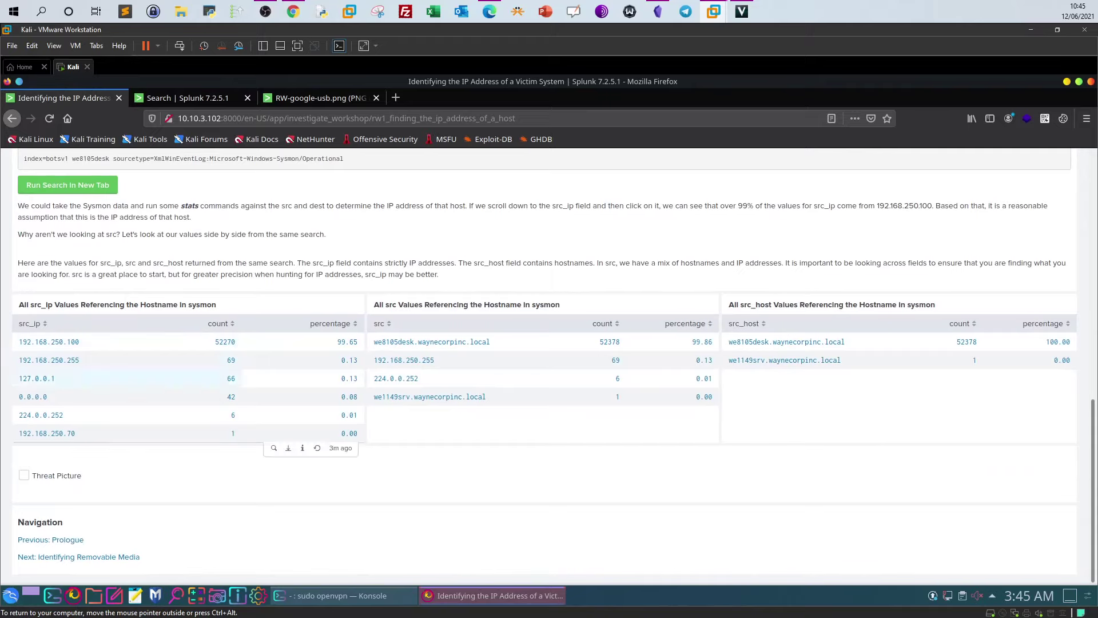
pyautogui.click(118, 556)
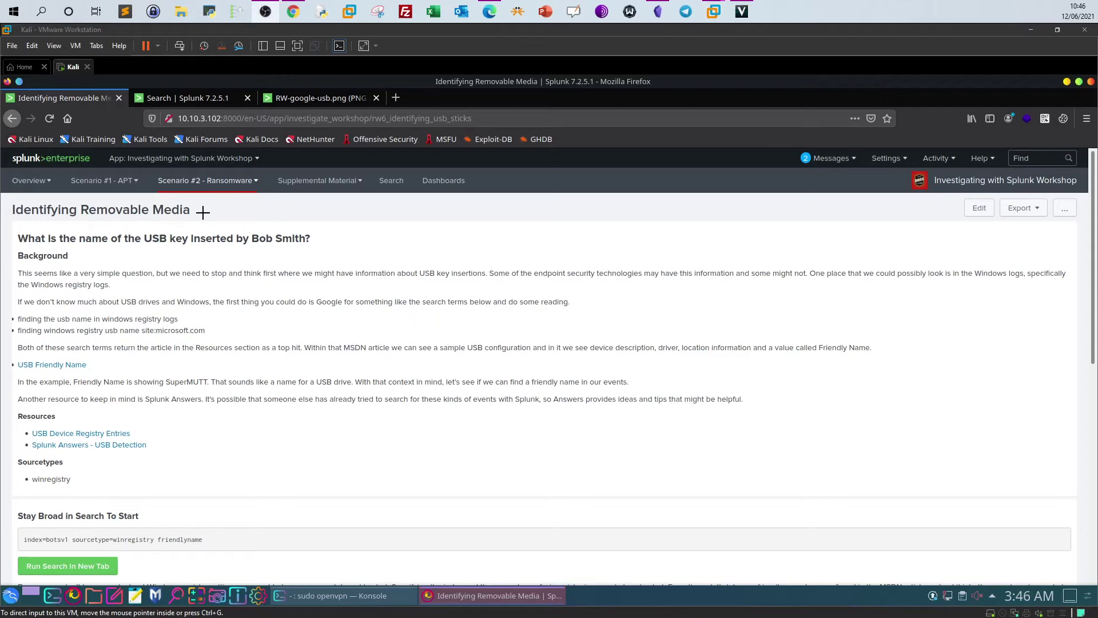
# Read through the removable media guide's background, winregistry searches, and host and USB name table.
pyautogui.scroll(-7, 270, 334)
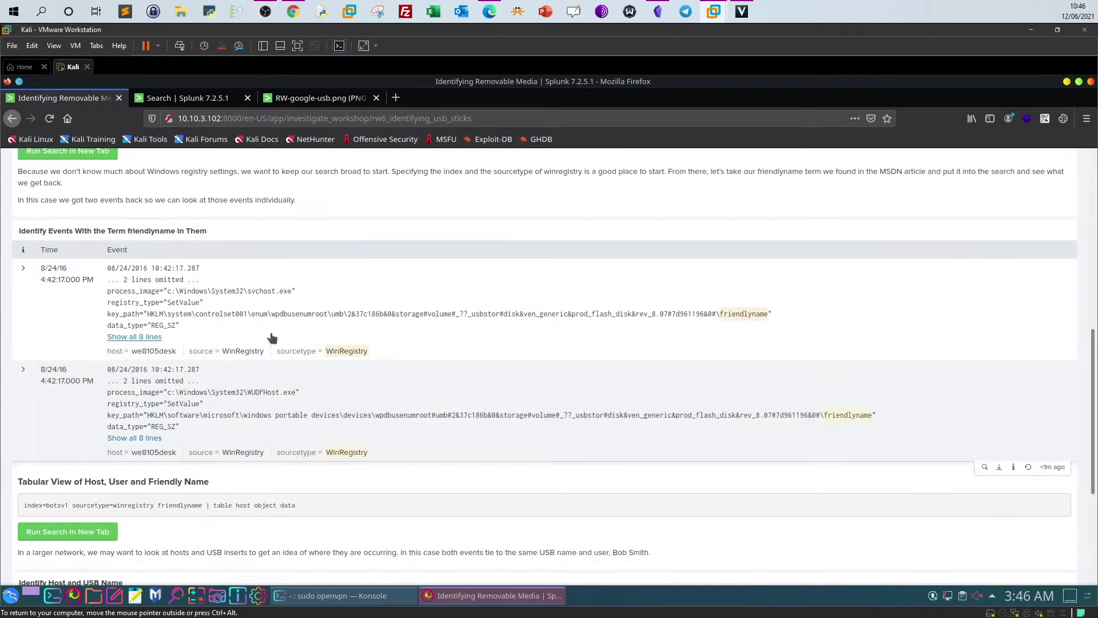
pyautogui.scroll(-4, 272, 337)
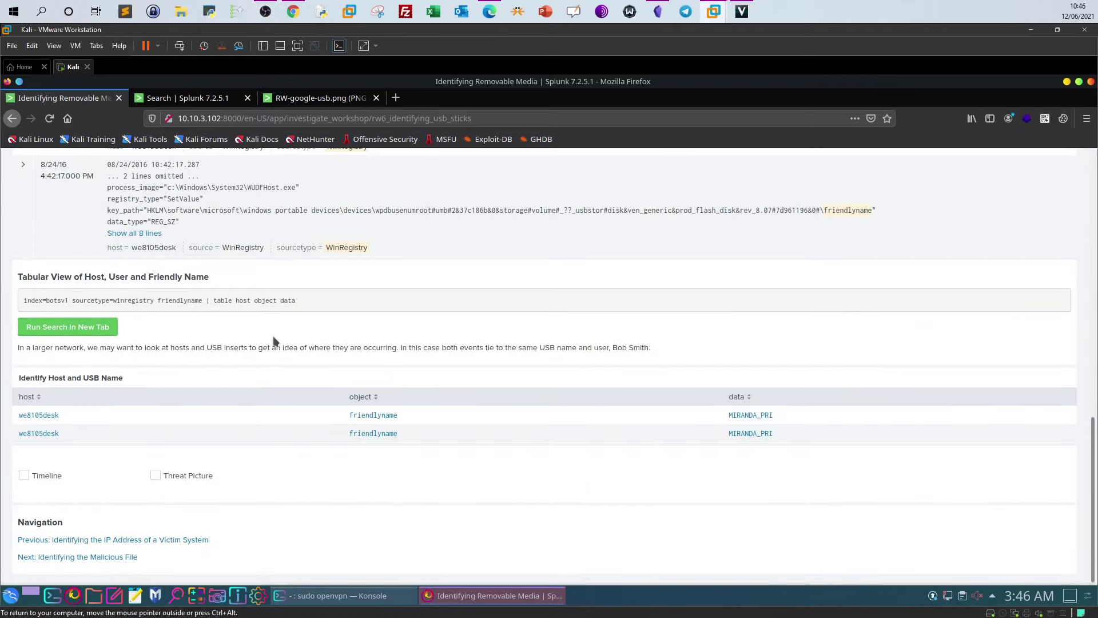
pyautogui.scroll(2, 273, 340)
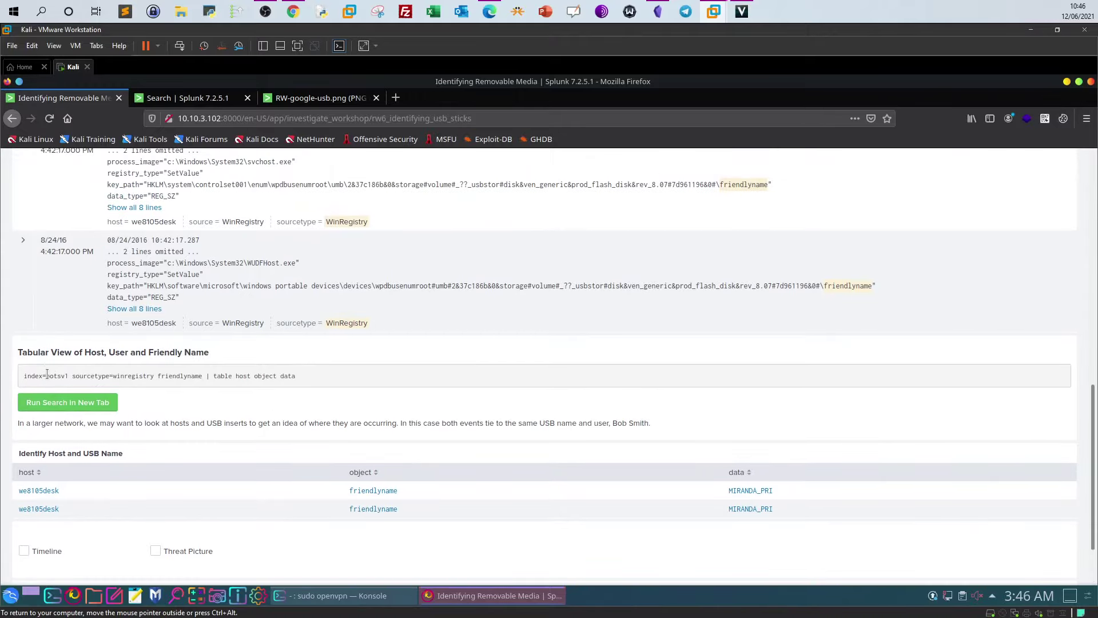
pyautogui.scroll(10, 211, 392)
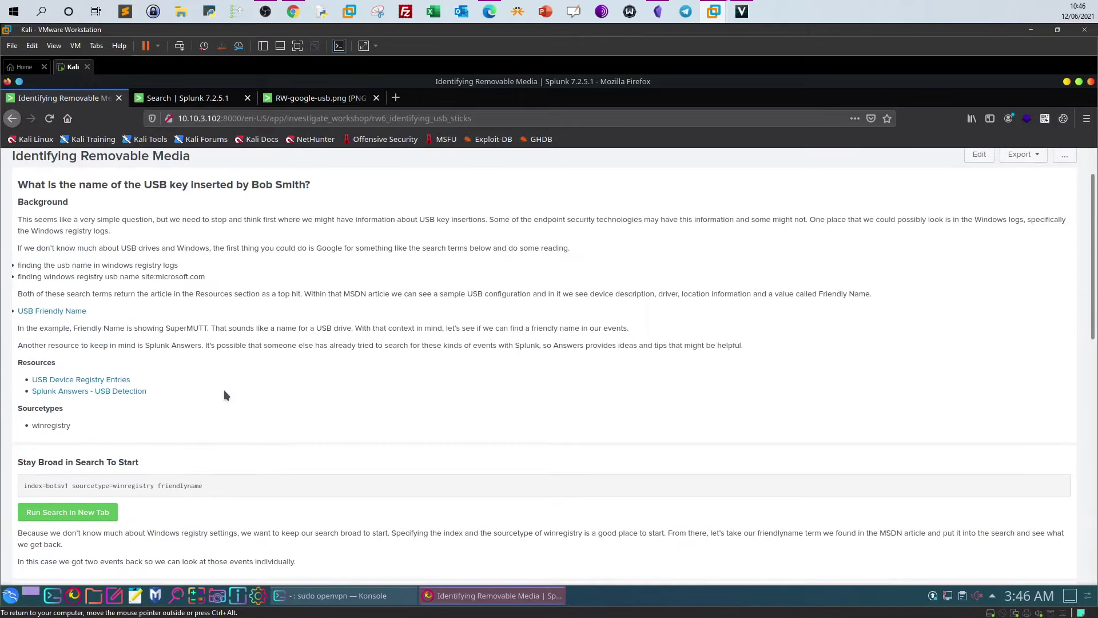
# Close the old we8105desk search and run the guide's search index=botsv1 sourcetype=winregistry friendlyname separately from the guide.
pyautogui.click(248, 98)
pyautogui.click(85, 512)
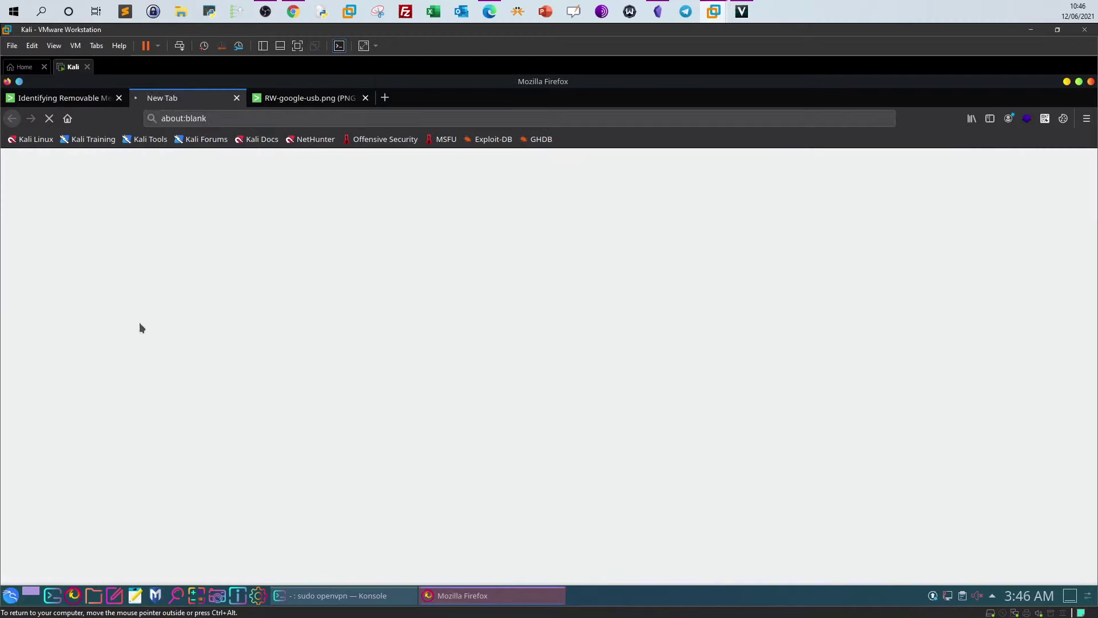
pyautogui.click(83, 100)
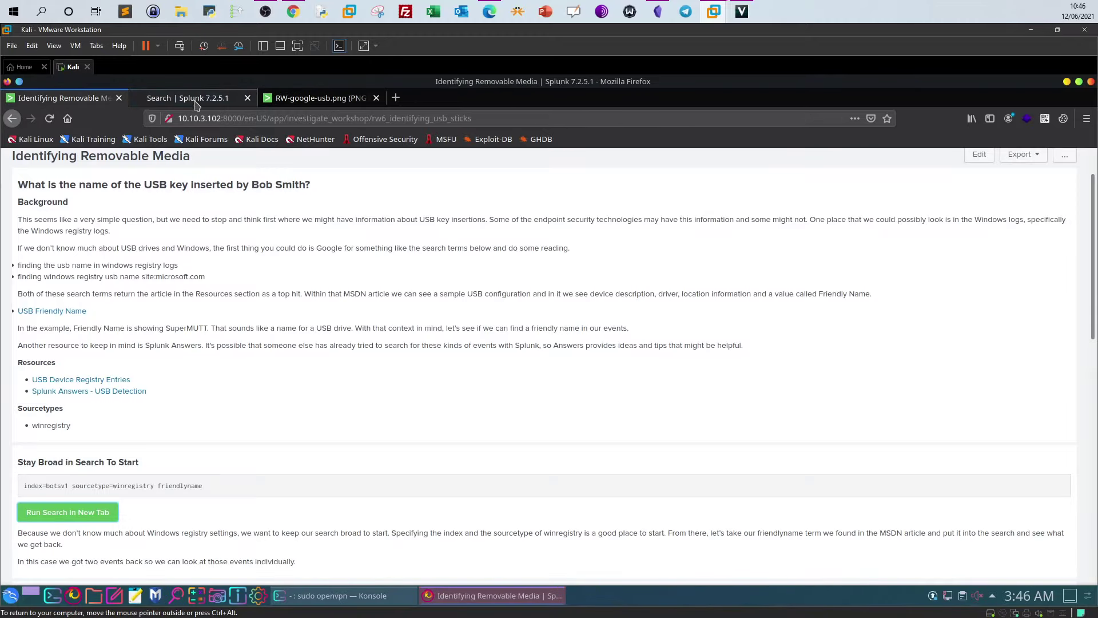
pyautogui.click(194, 100)
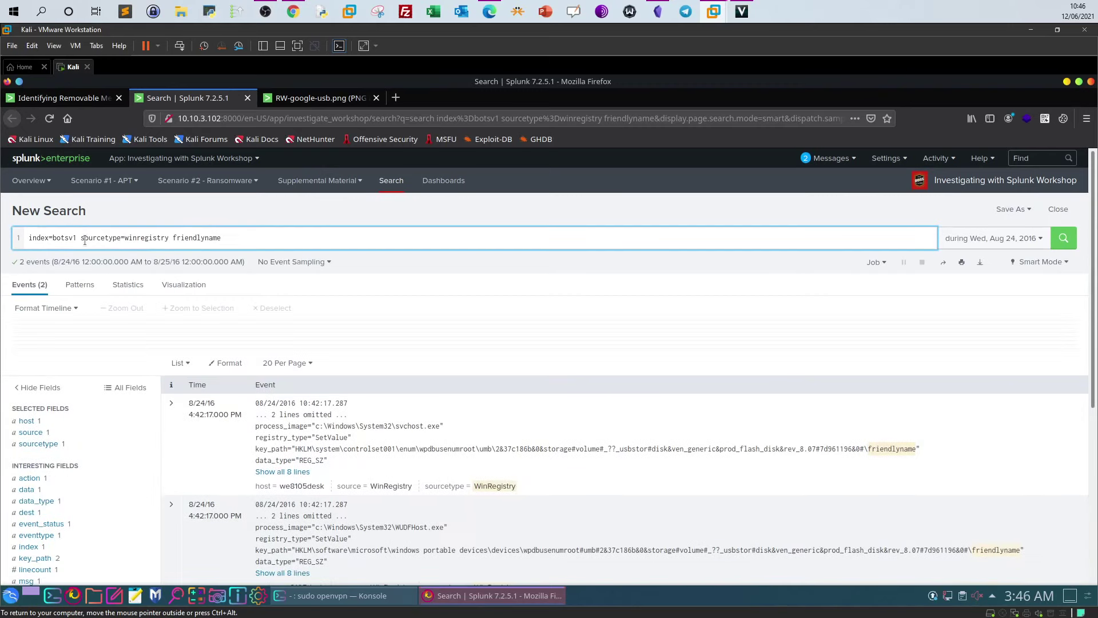
# Review the sourcetype=winregistry and friendlyname terms in the search query.
pyautogui.moveTo(81, 238); pyautogui.dragTo(256, 238)
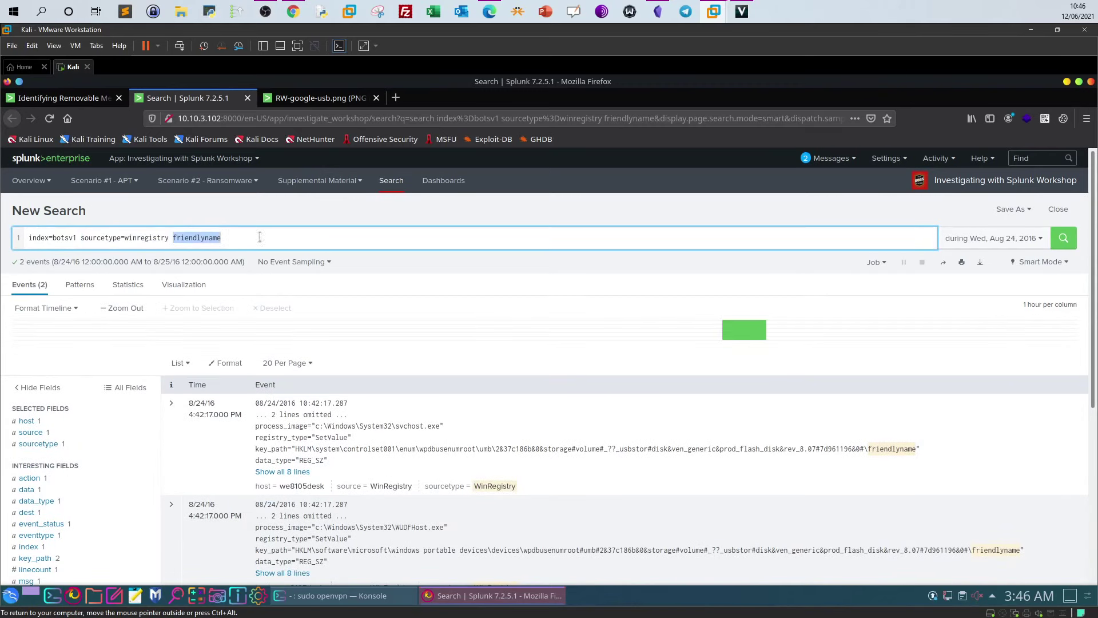
pyautogui.click(258, 237)
pyautogui.doubleClick(163, 238)
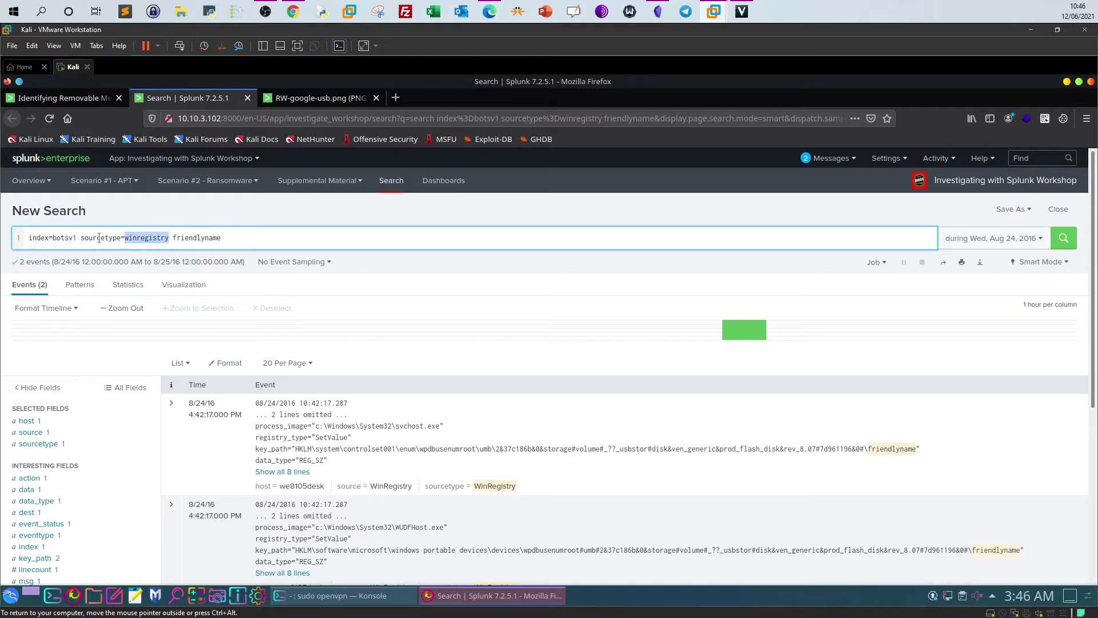
pyautogui.click(152, 237)
# Recheck the USB key question on the TryHackMe page in Chrome and return to the Splunk search in the Kali virtual machine.
pyautogui.click(297, 14)
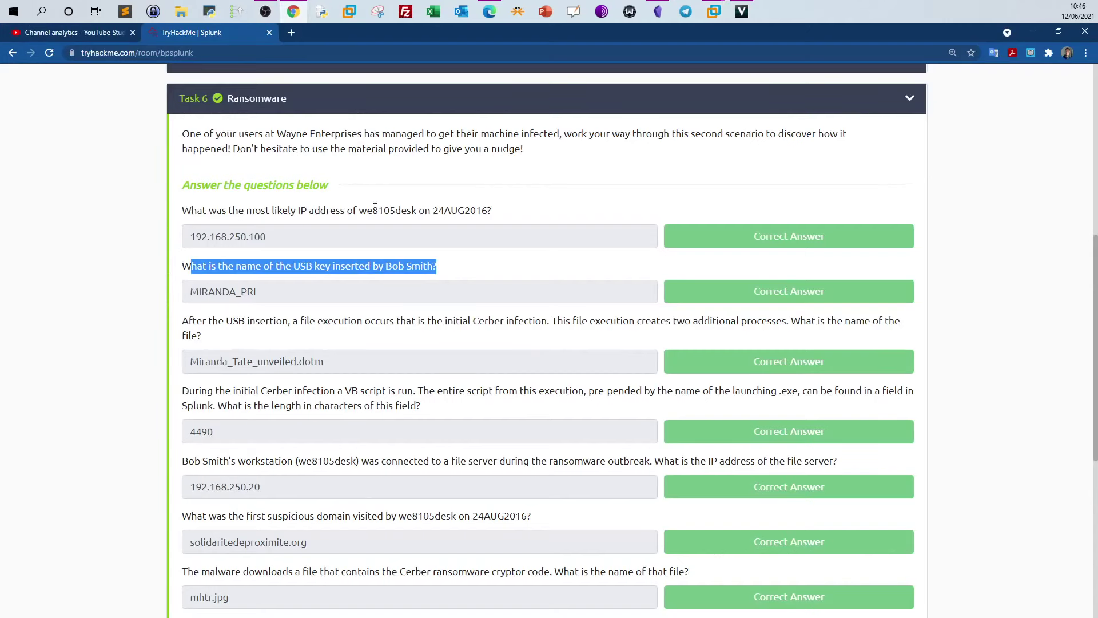
pyautogui.click(300, 278)
pyautogui.moveTo(294, 270); pyautogui.dragTo(332, 270)
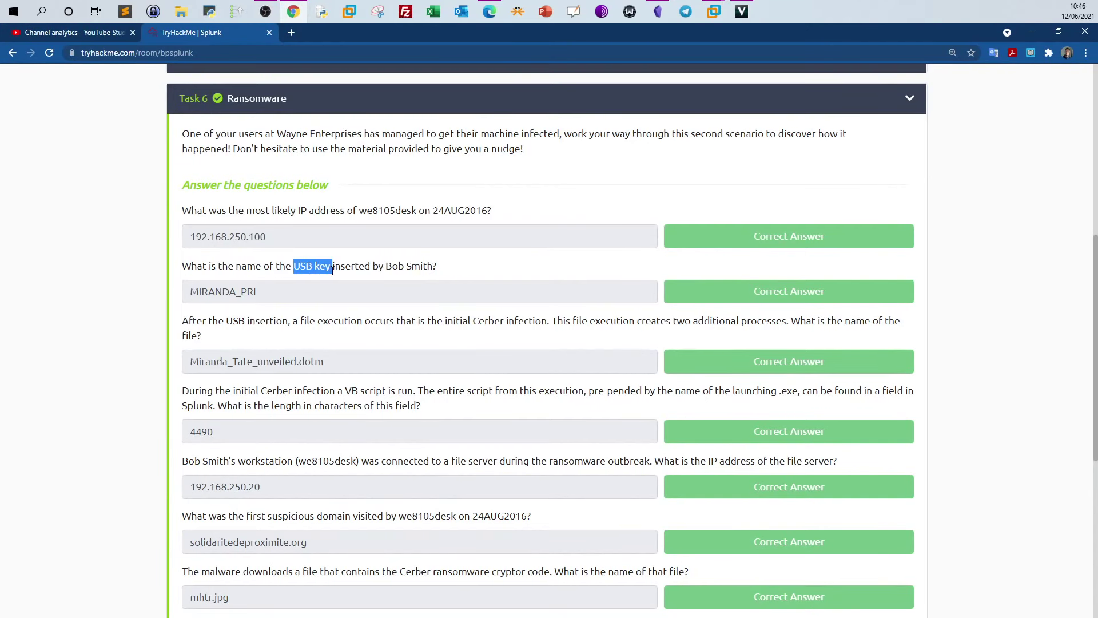
pyautogui.moveTo(713, 12)
pyautogui.click(744, 38)
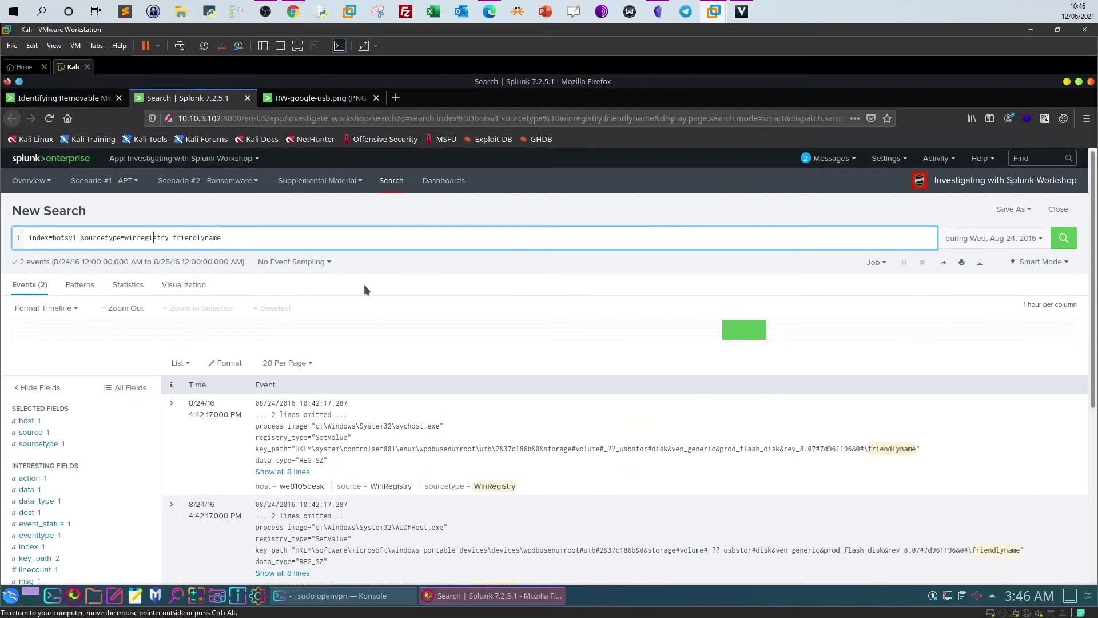
# View the FriendlyName registry example in RW-google-usb.png in a separate window, and close the image.
pyautogui.moveTo(231, 238); pyautogui.dragTo(189, 237)
pyautogui.moveTo(309, 98); pyautogui.dragTo(641, 252)
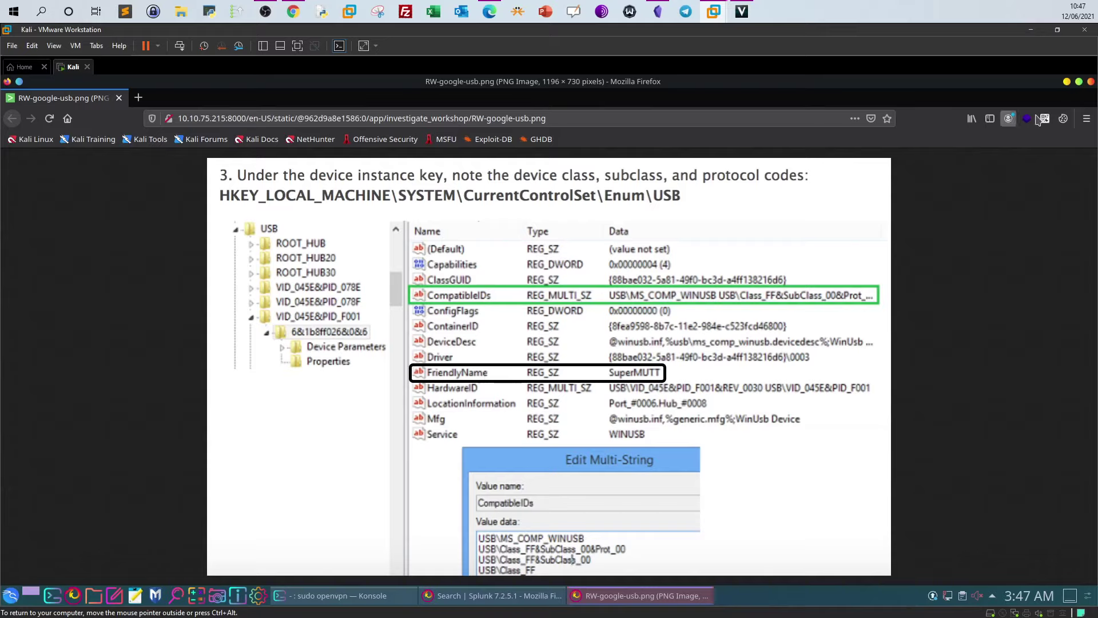
pyautogui.click(1091, 82)
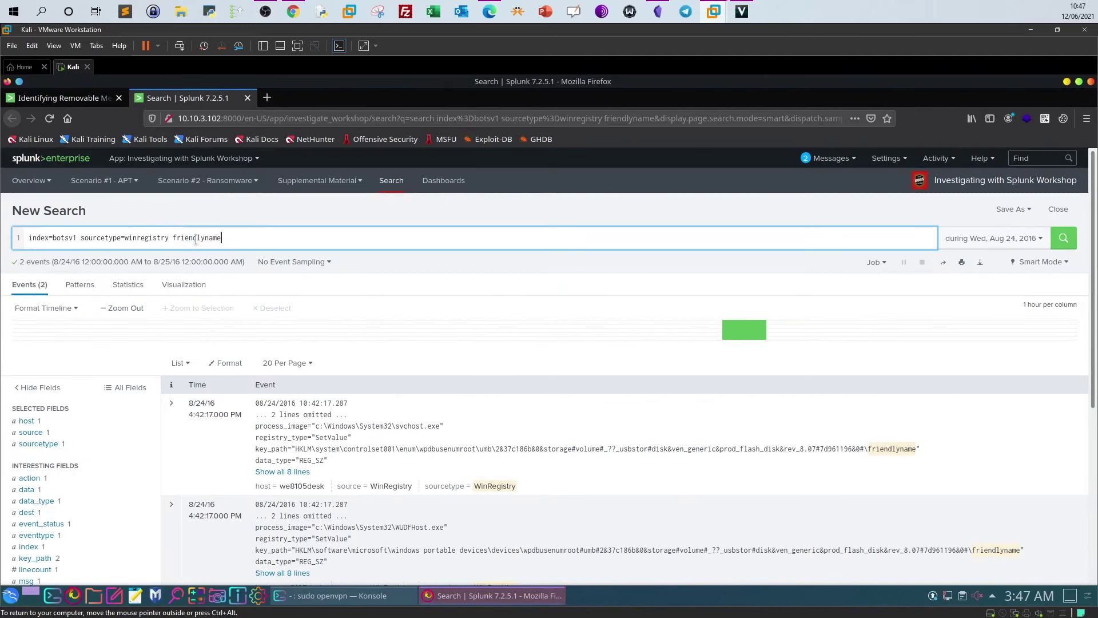
# Examine the WinRegistry events matching friendlyname and the fields available for them.
pyautogui.doubleClick(195, 238)
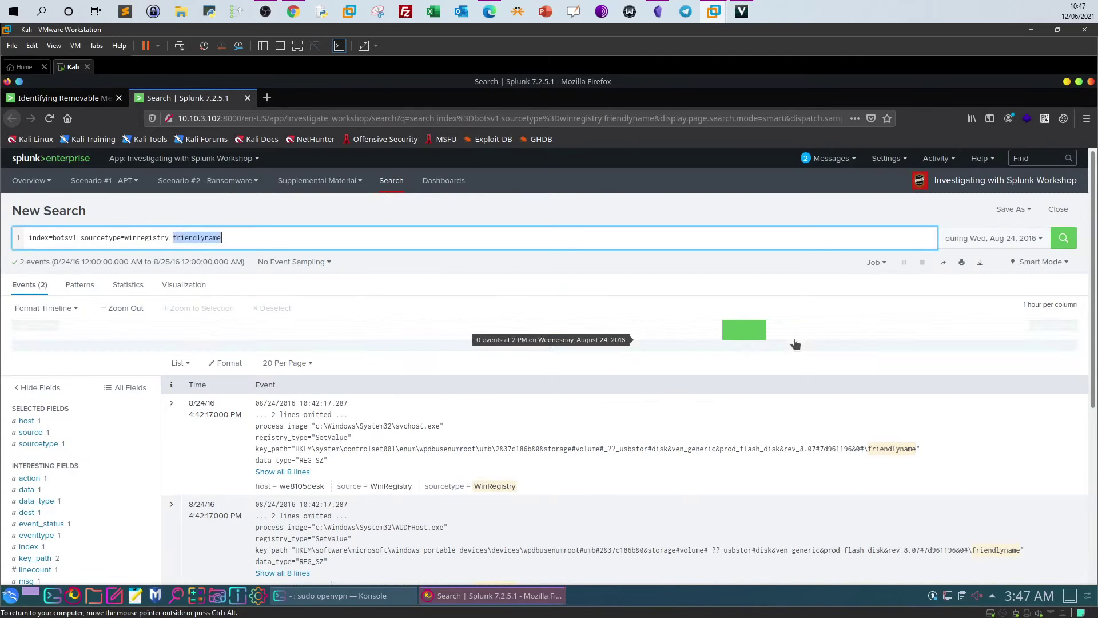
pyautogui.scroll(-2, 372, 401)
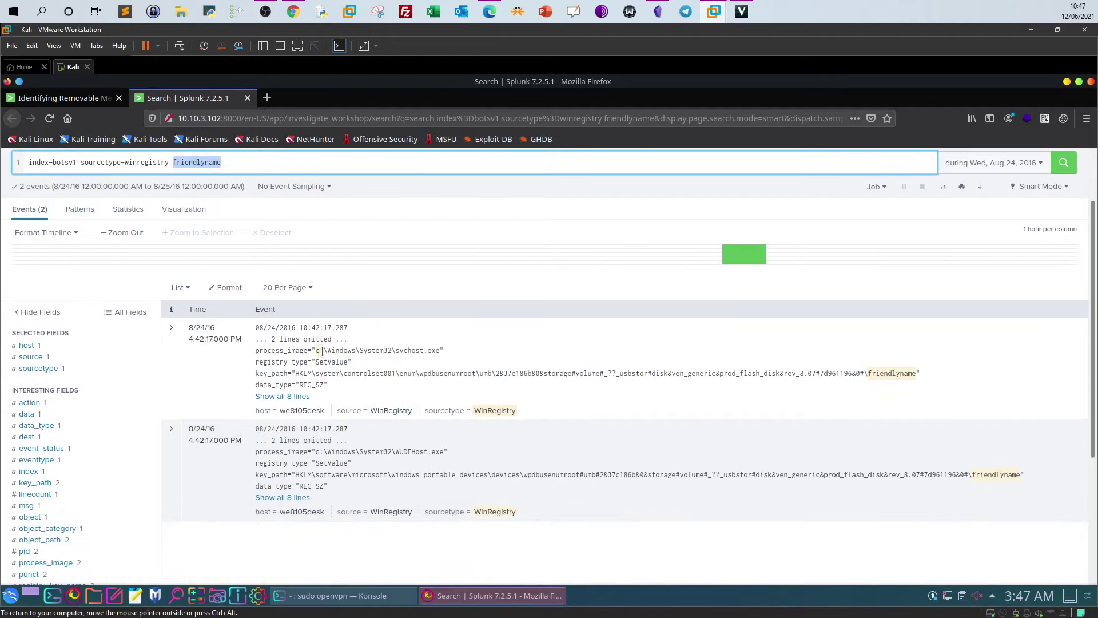
pyautogui.scroll(2, 452, 414)
pyautogui.scroll(-5, 526, 416)
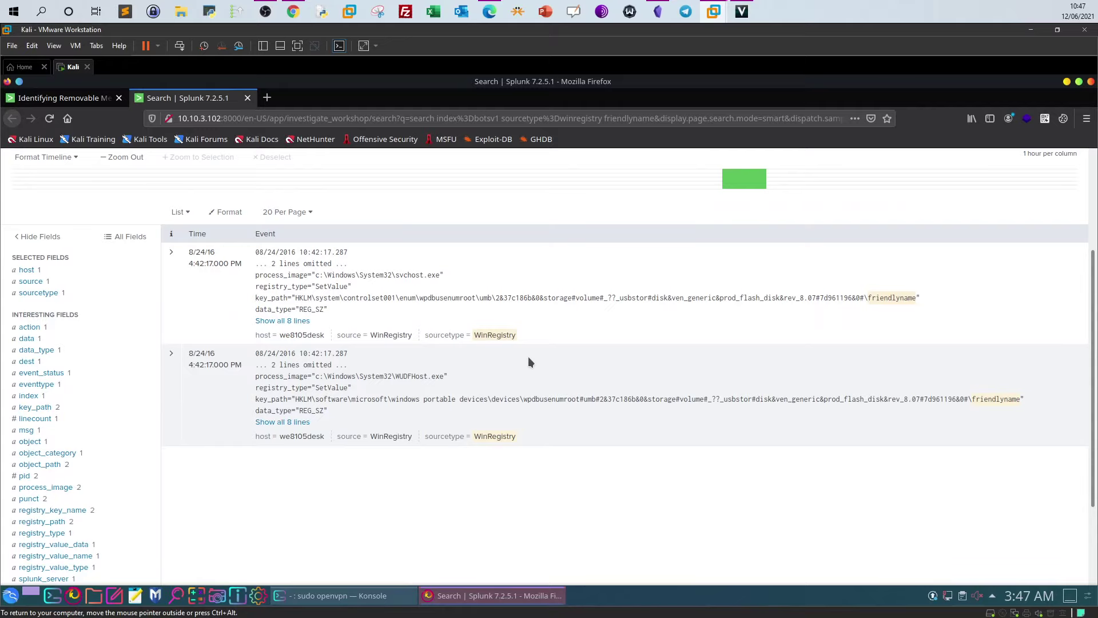
pyautogui.scroll(-4, 85, 363)
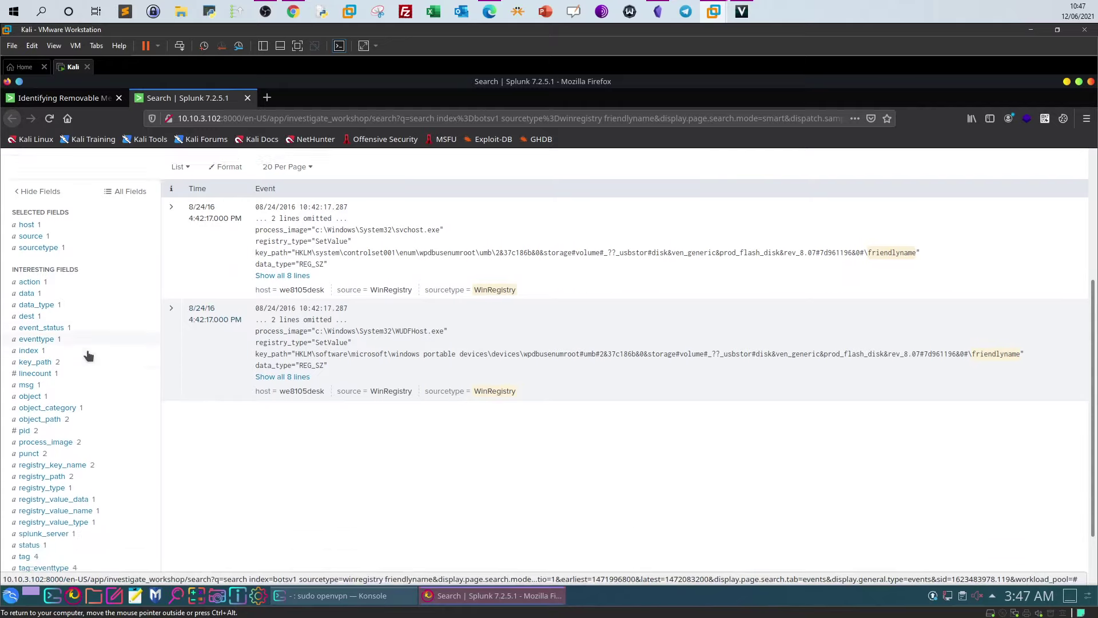
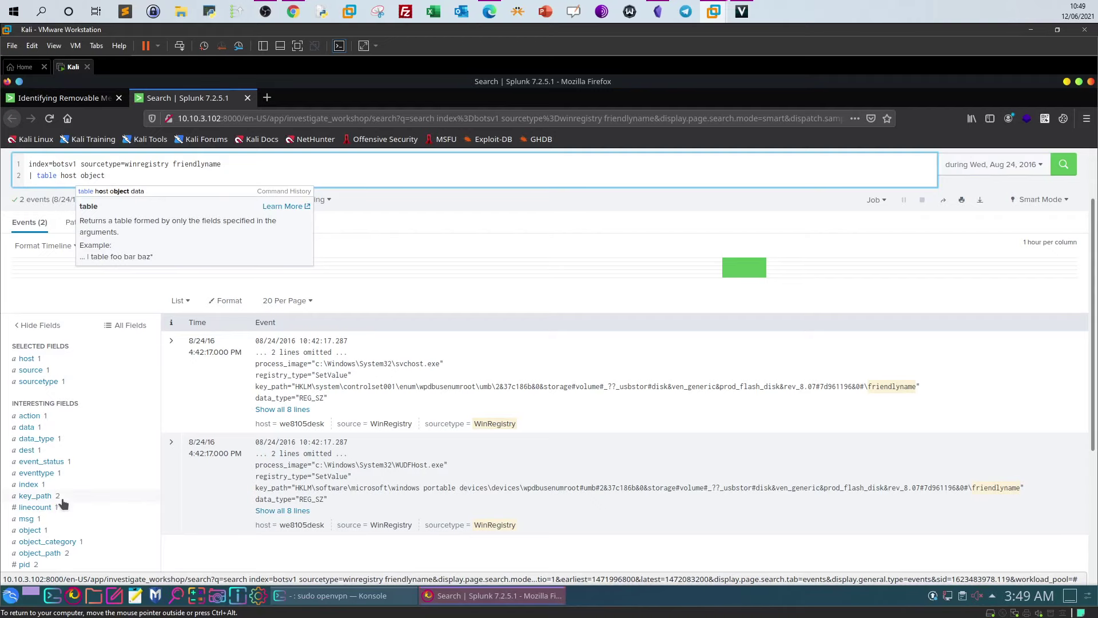
# Inspect the object field's values and add the data field to the query's table host object command.
pyautogui.click(29, 456)
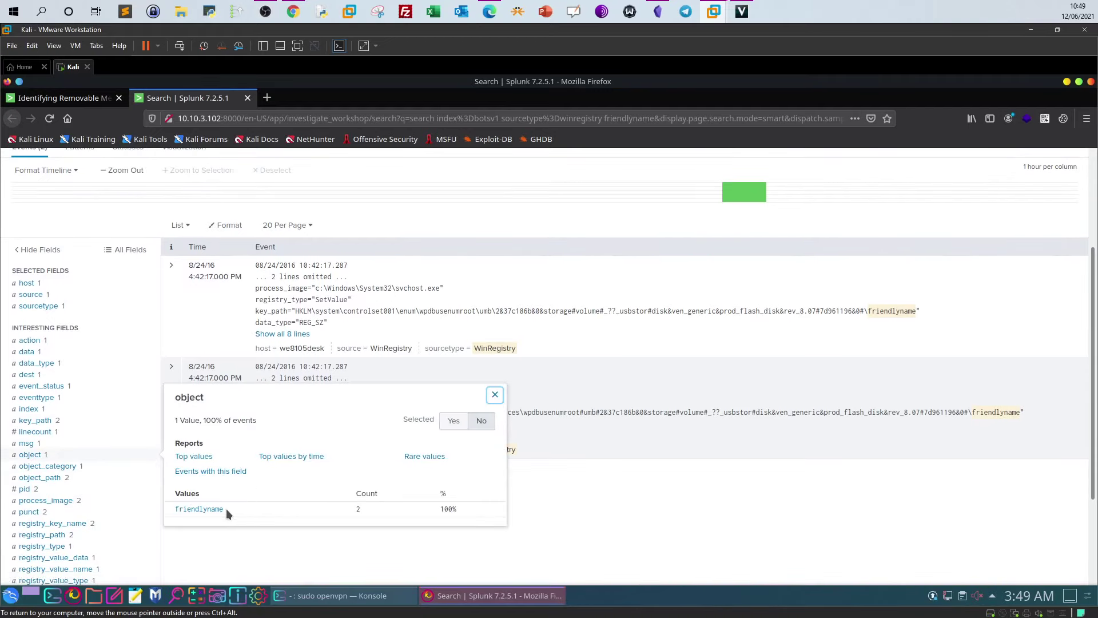
pyautogui.scroll(3, 251, 475)
pyautogui.click(202, 214)
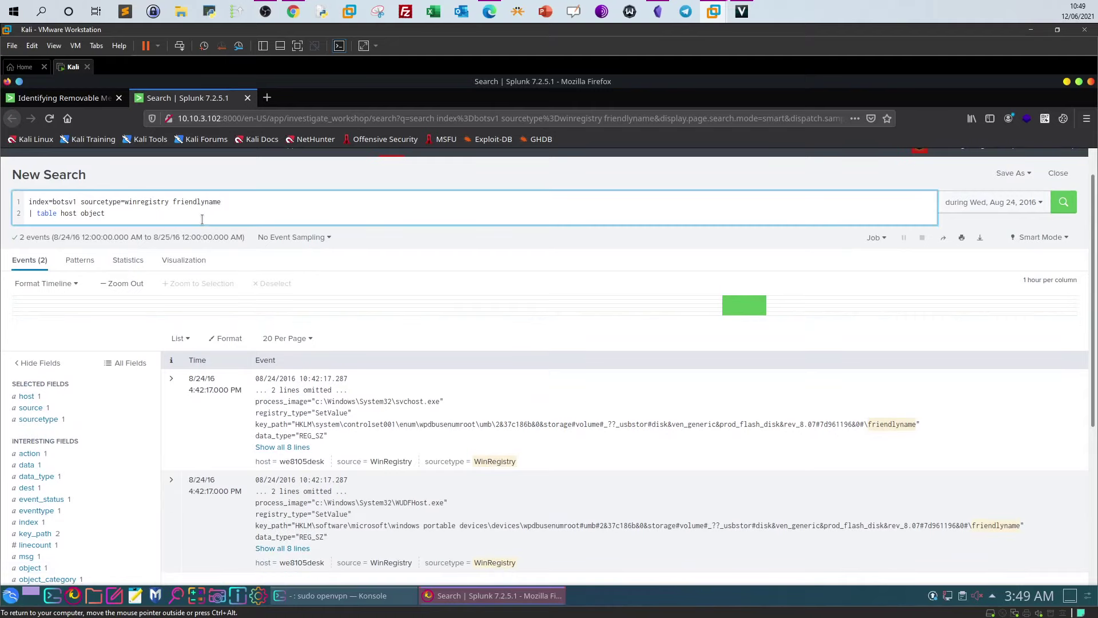
pyautogui.write('data')
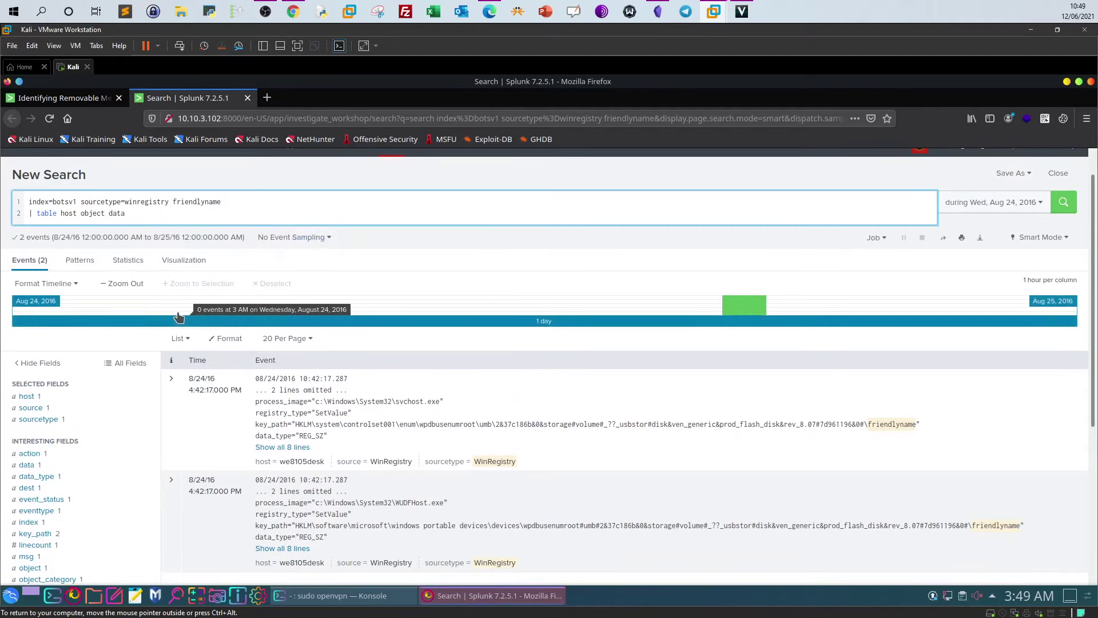
# Inspect the values of the data field in the winregistry search results.
pyautogui.scroll(-2, 144, 404)
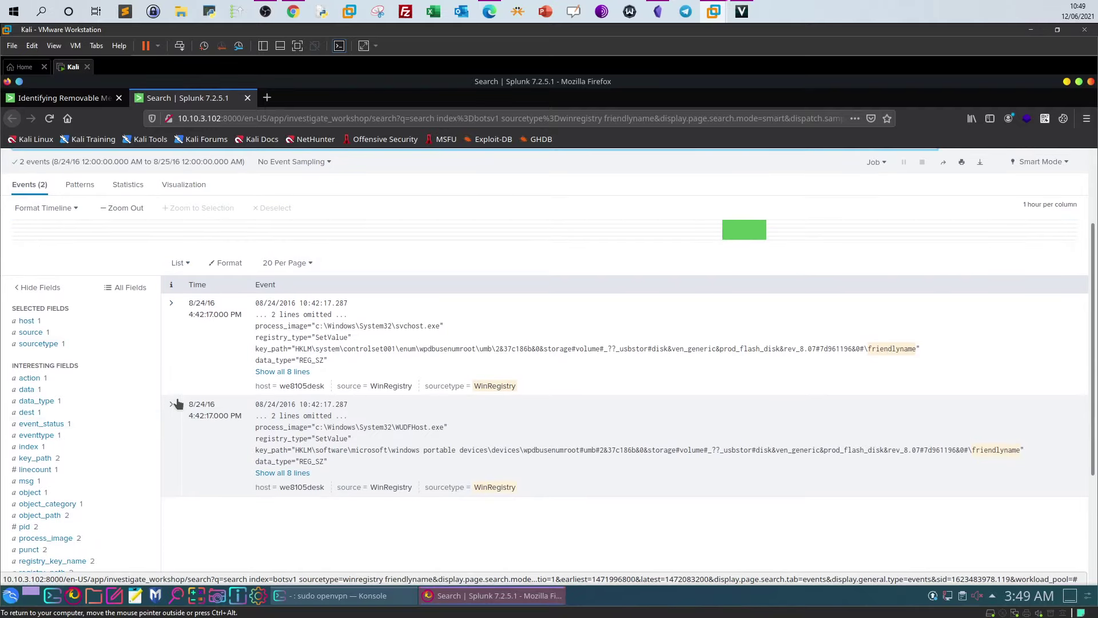
pyautogui.click(26, 390)
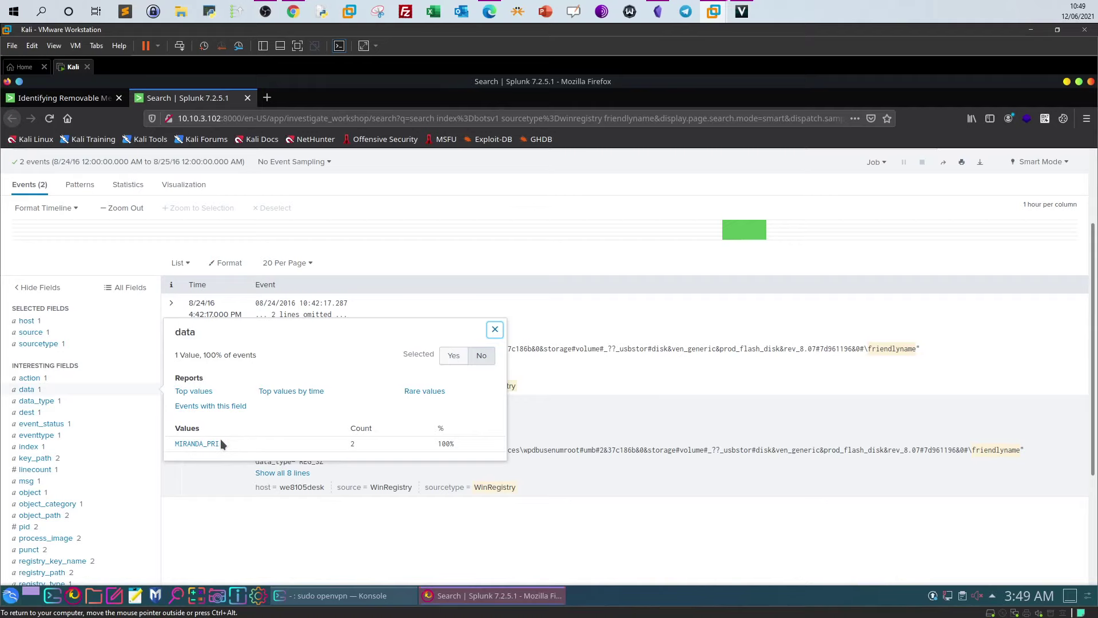
pyautogui.scroll(2, 306, 273)
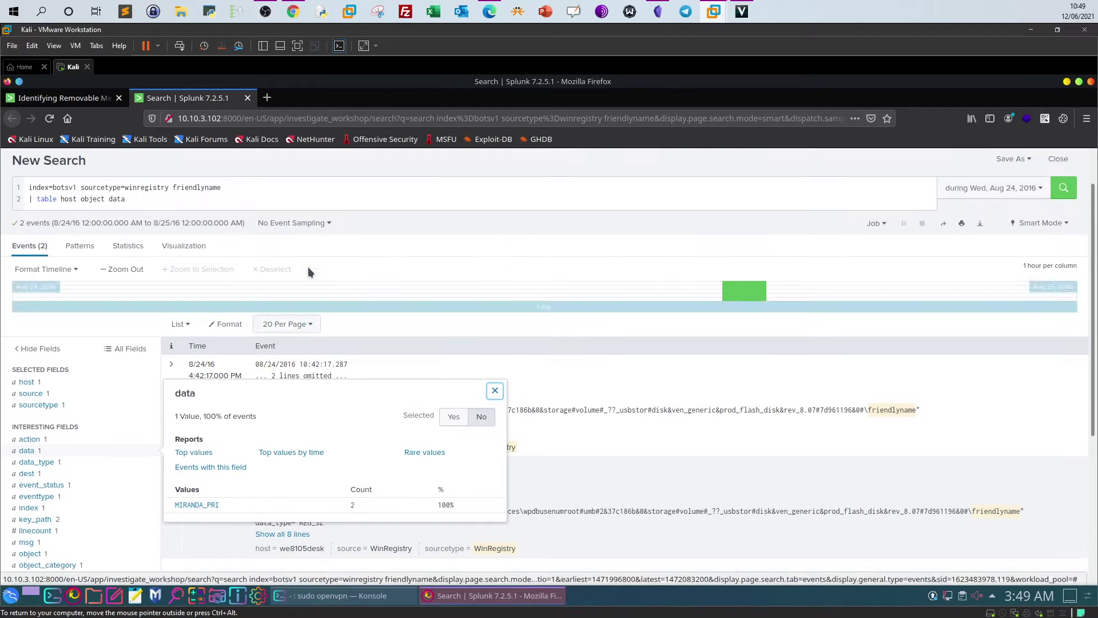
# Review the added table command and run the winregistry friendlyname search with | table host object data.
pyautogui.click(137, 249)
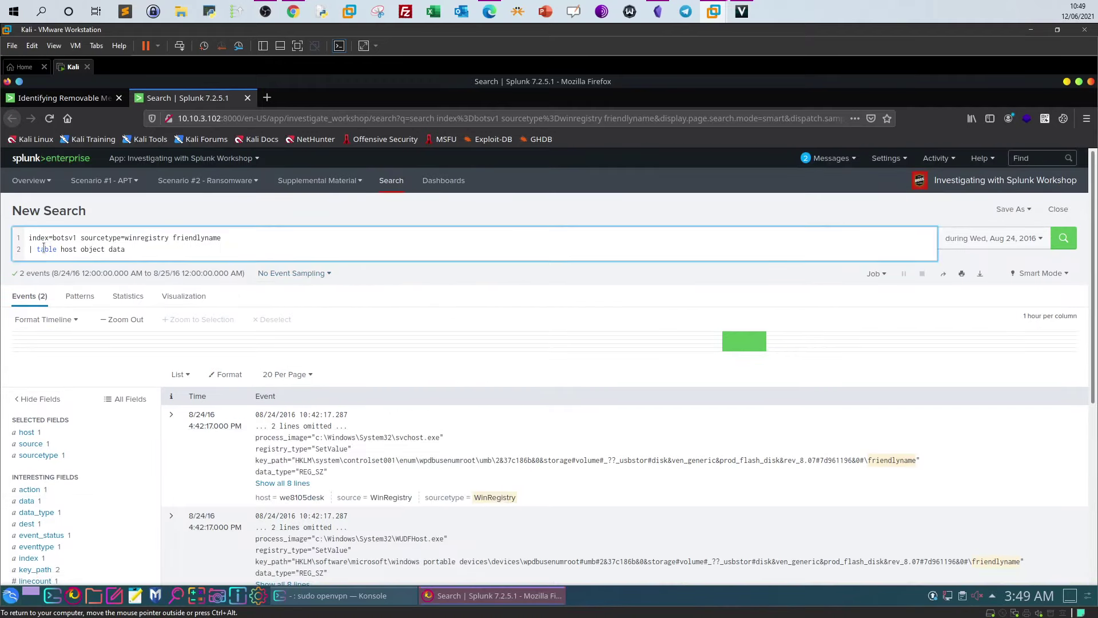
pyautogui.moveTo(36, 249); pyautogui.dragTo(122, 256)
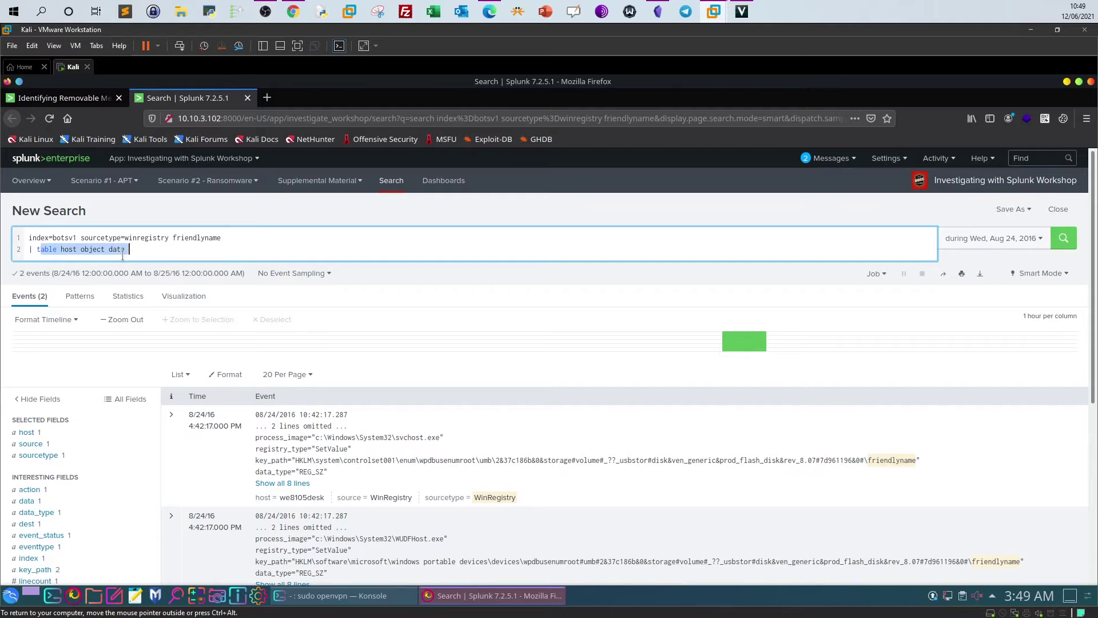
pyautogui.click(141, 252)
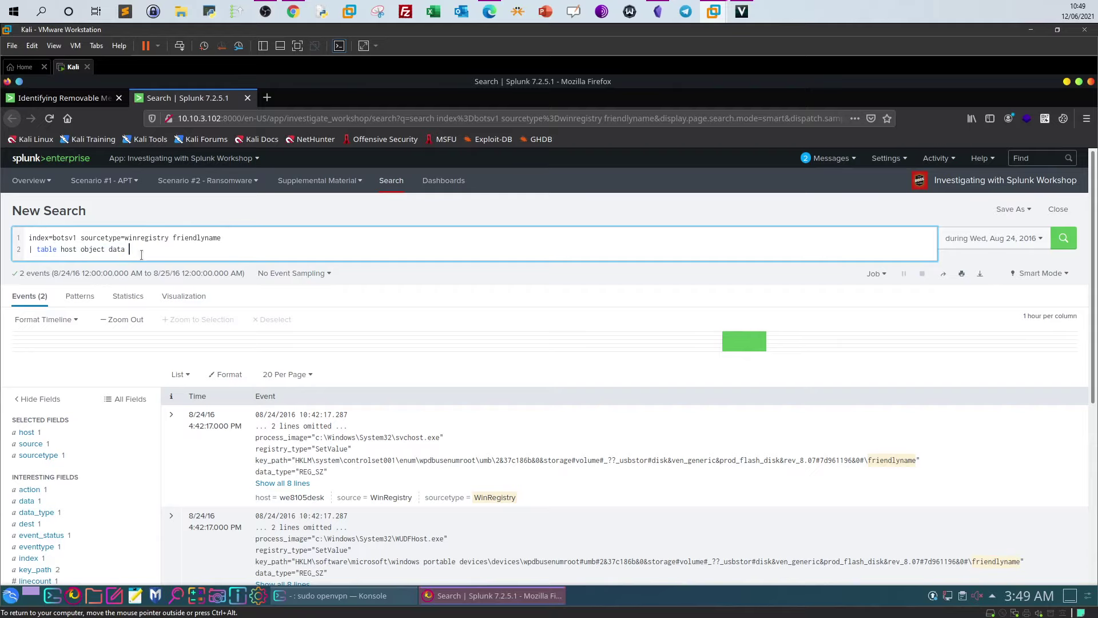
pyautogui.click(1063, 238)
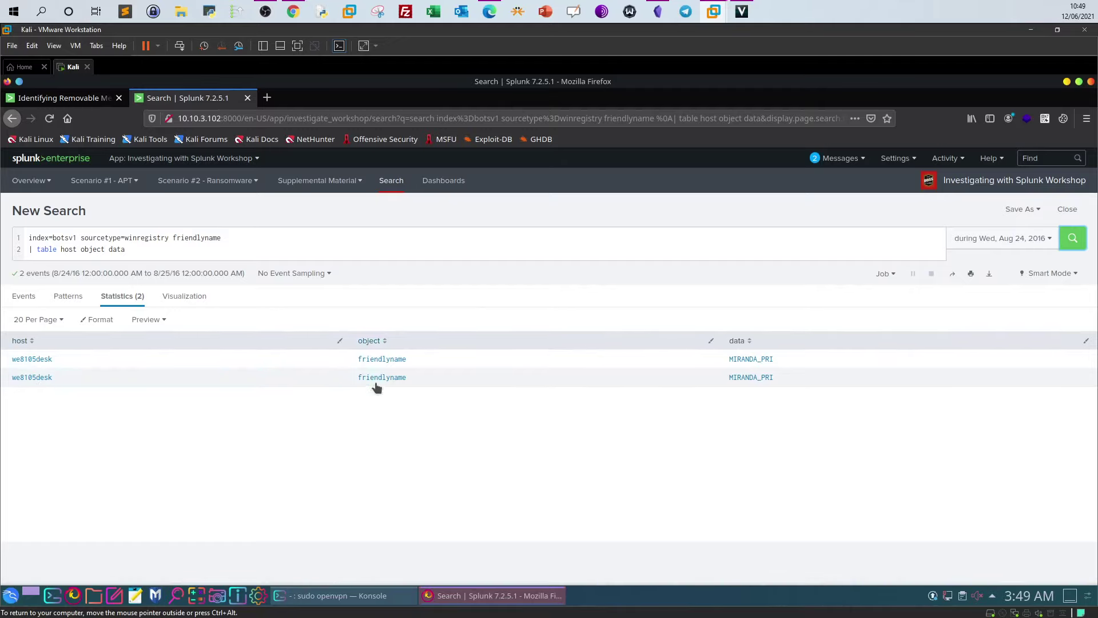
# Review the friendlyname query and read TryHackMe's next question about the file execution behind the initial Cerber infection.
pyautogui.doubleClick(195, 237)
pyautogui.click(338, 248)
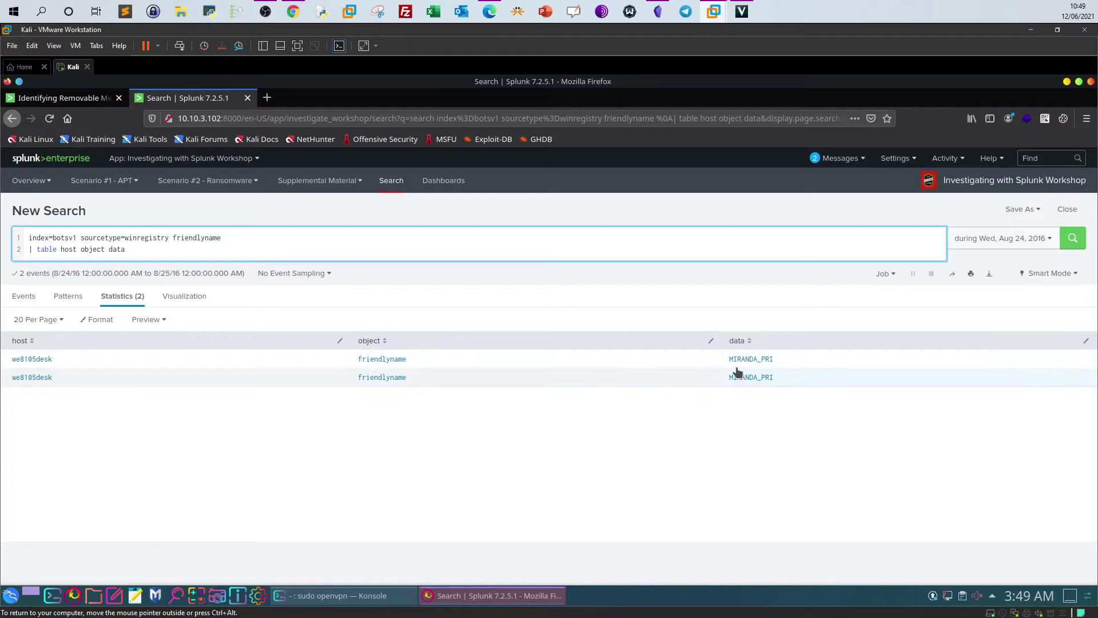
pyautogui.click(293, 12)
pyautogui.moveTo(262, 300); pyautogui.dragTo(188, 286)
pyautogui.click(234, 327)
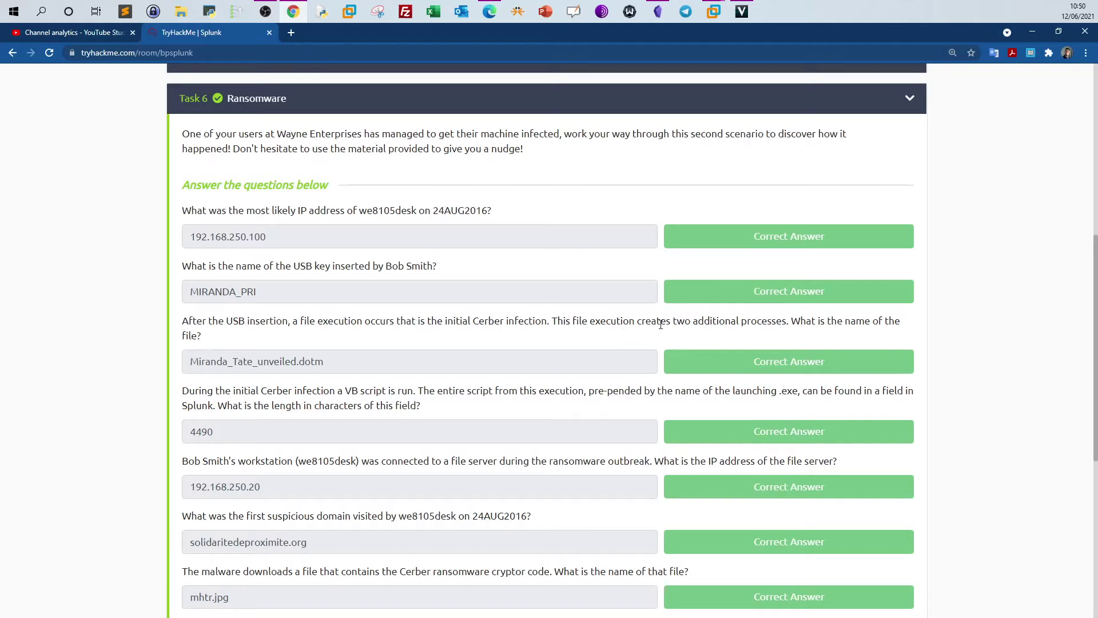
pyautogui.moveTo(210, 341); pyautogui.dragTo(182, 337)
pyautogui.moveTo(558, 322); pyautogui.dragTo(787, 325)
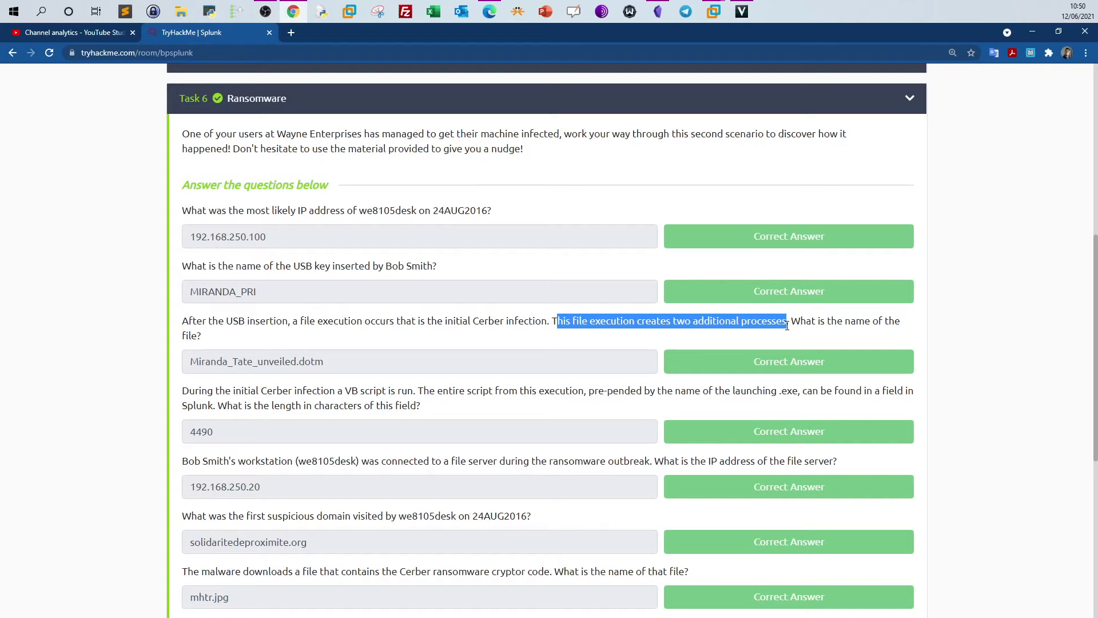
# Return to Splunk in the Kali virtual machine, strip the query down to index=botsv1 and run the search.
pyautogui.click(713, 12)
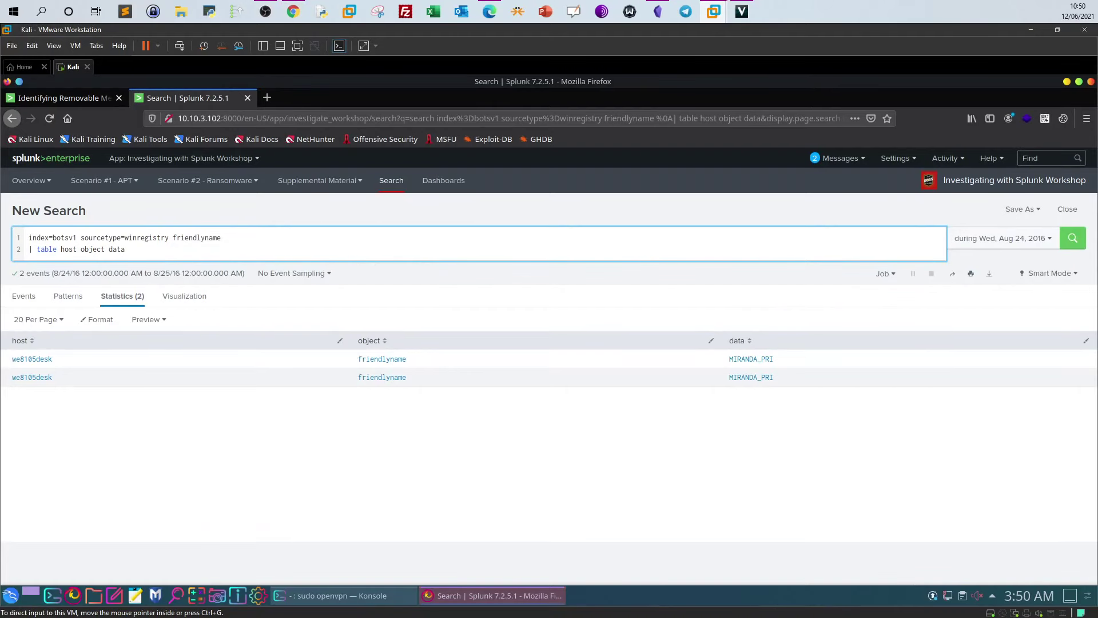
pyautogui.moveTo(139, 250); pyautogui.dragTo(15, 253)
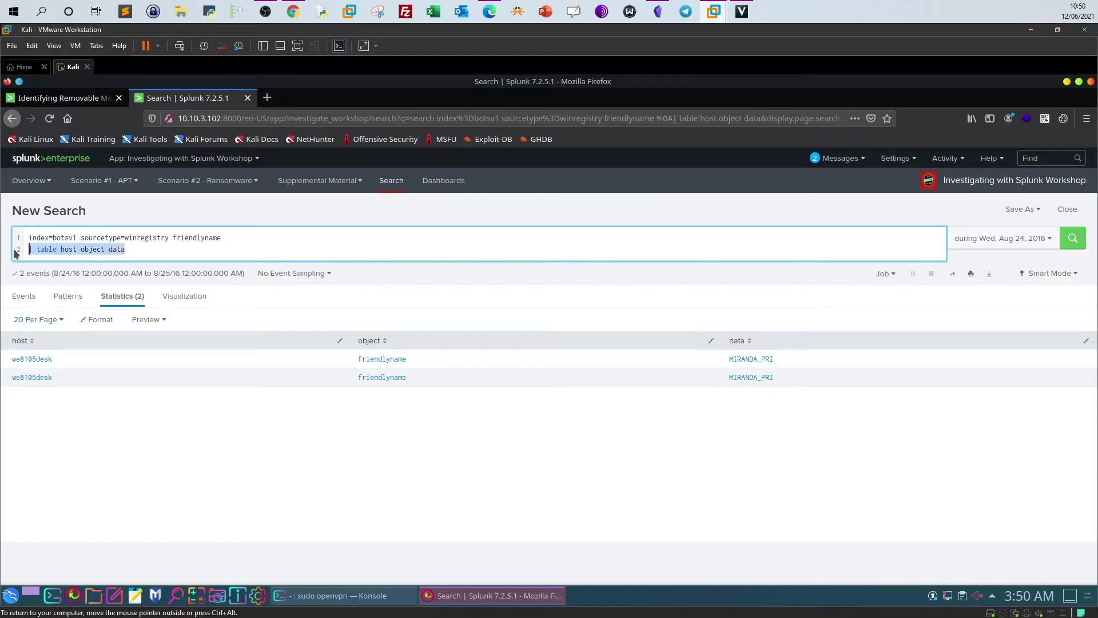
pyautogui.press('BackSpace')
pyautogui.moveTo(239, 241); pyautogui.dragTo(79, 238)
pyautogui.press('BackSpace')
pyautogui.click(1077, 240)
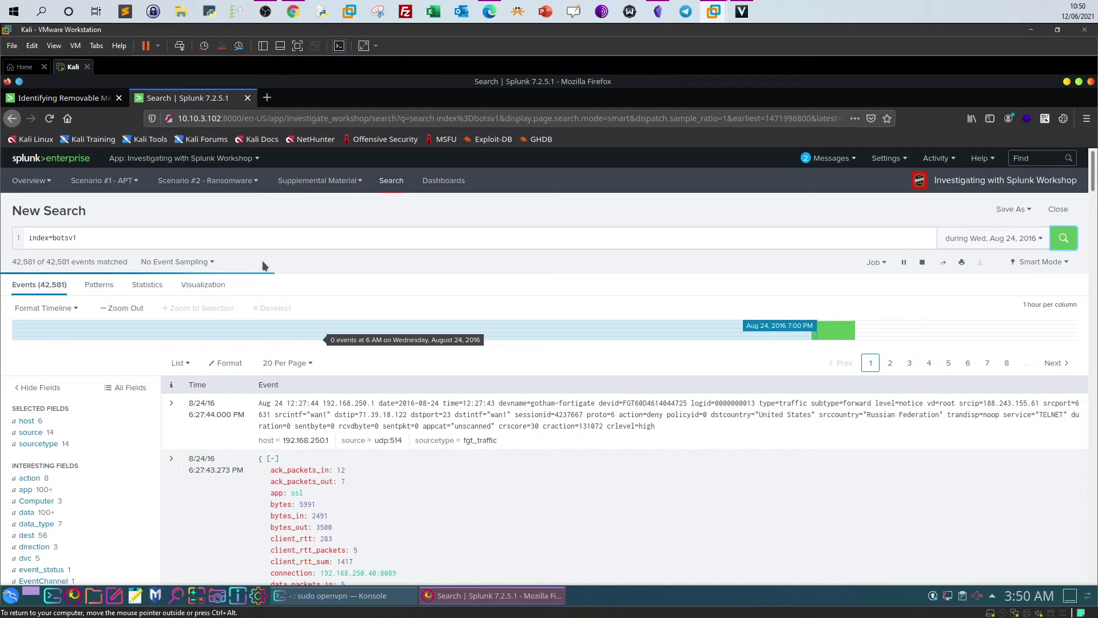
# Filter the events to the sourcetype XmlWinEventLog:Microsoft-Windows-Sysmon/Operational and the host we8105desk.
pyautogui.click(37, 443)
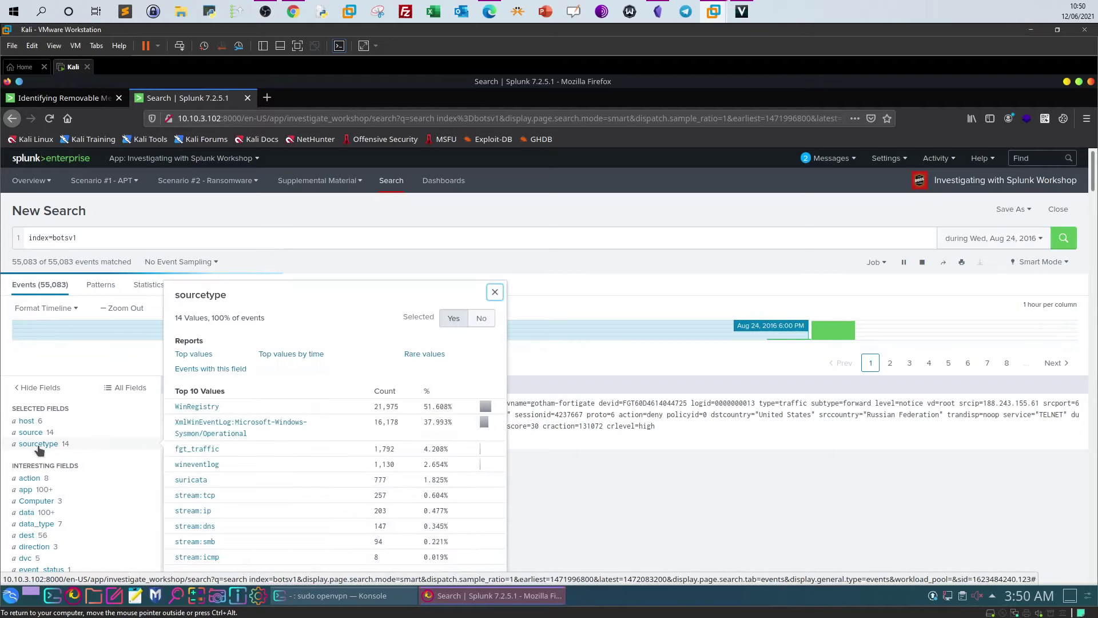
pyautogui.click(226, 420)
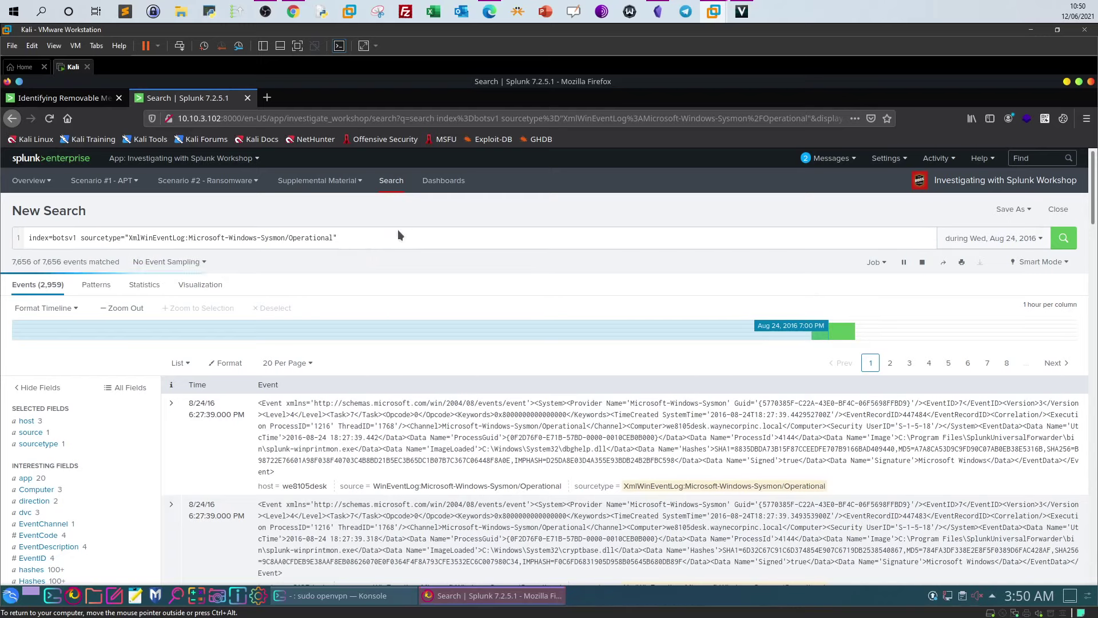
pyautogui.click(32, 420)
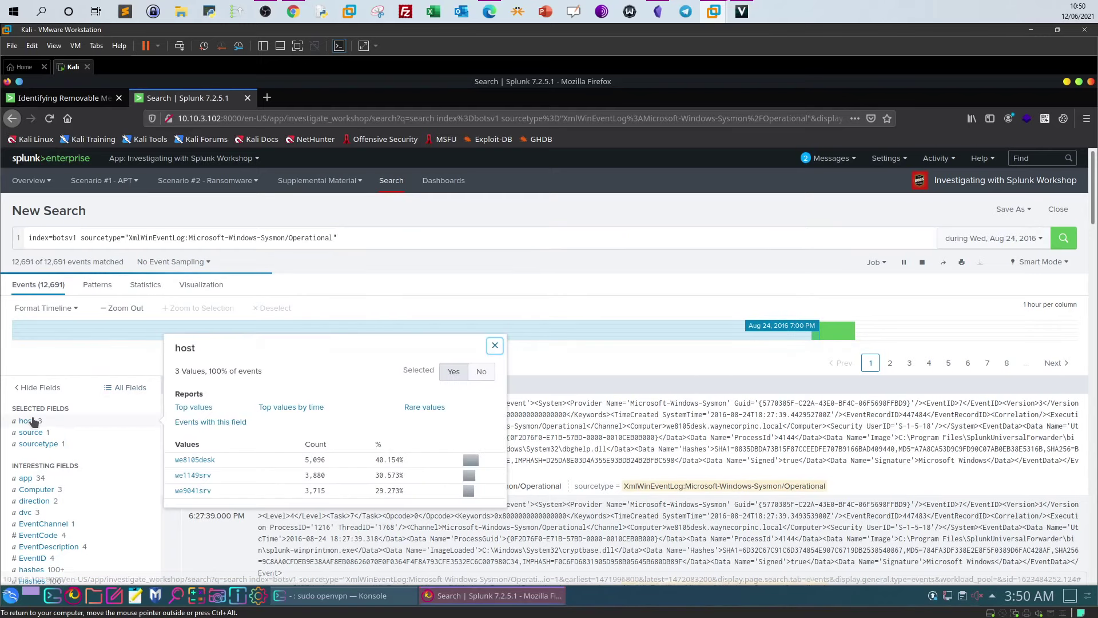
pyautogui.click(194, 461)
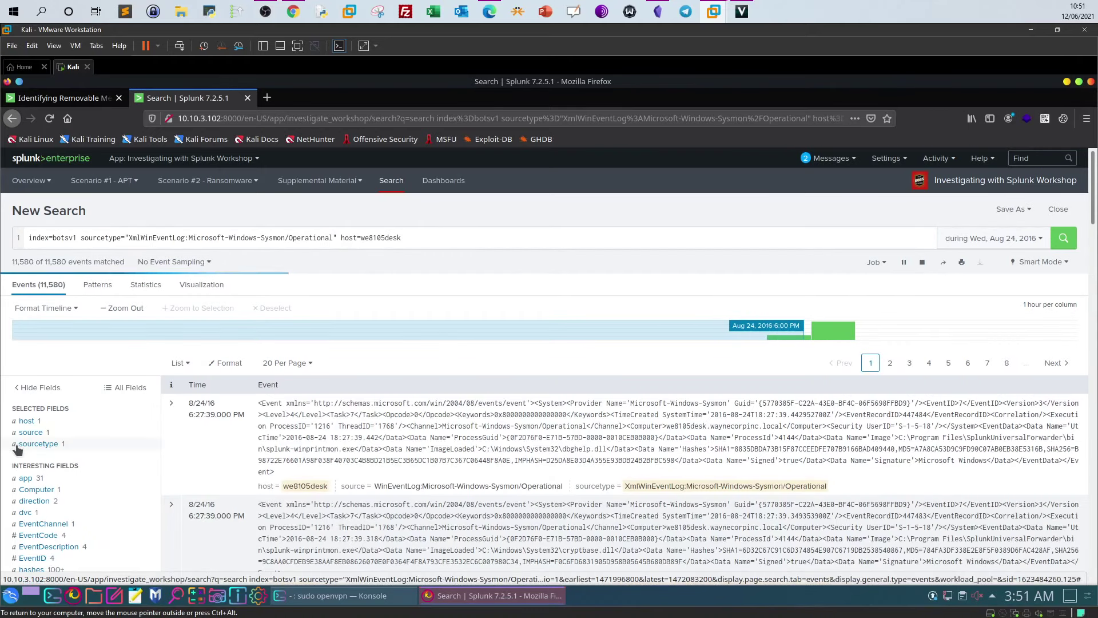
# Recheck the TryHackMe question and add the search term "d:\\" after host=we8105desk in the Splunk query.
pyautogui.click(438, 236)
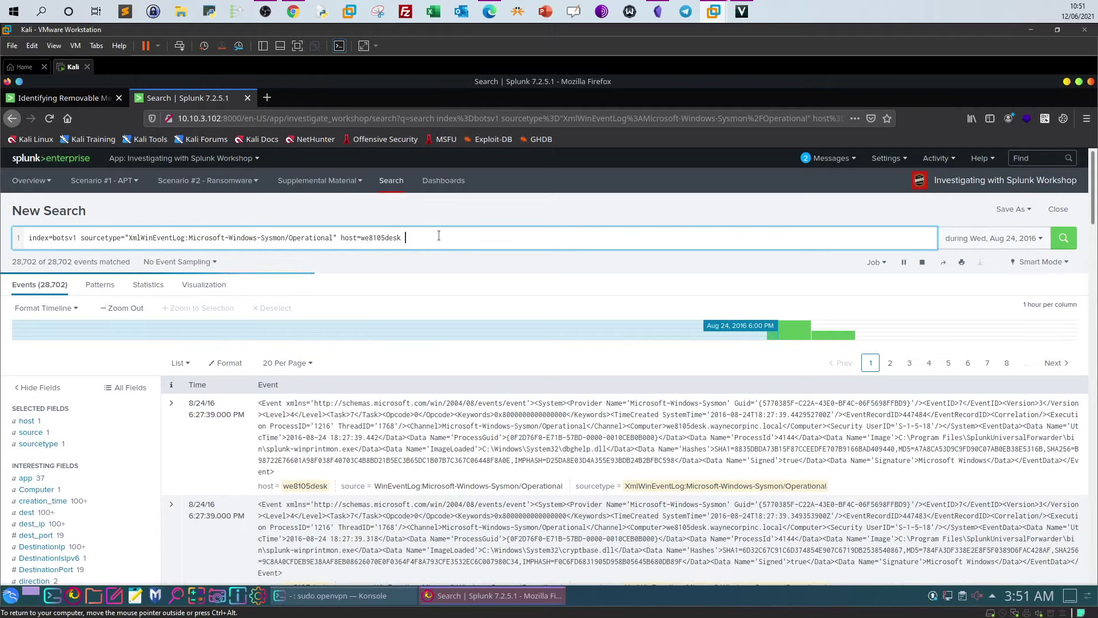
pyautogui.click(293, 11)
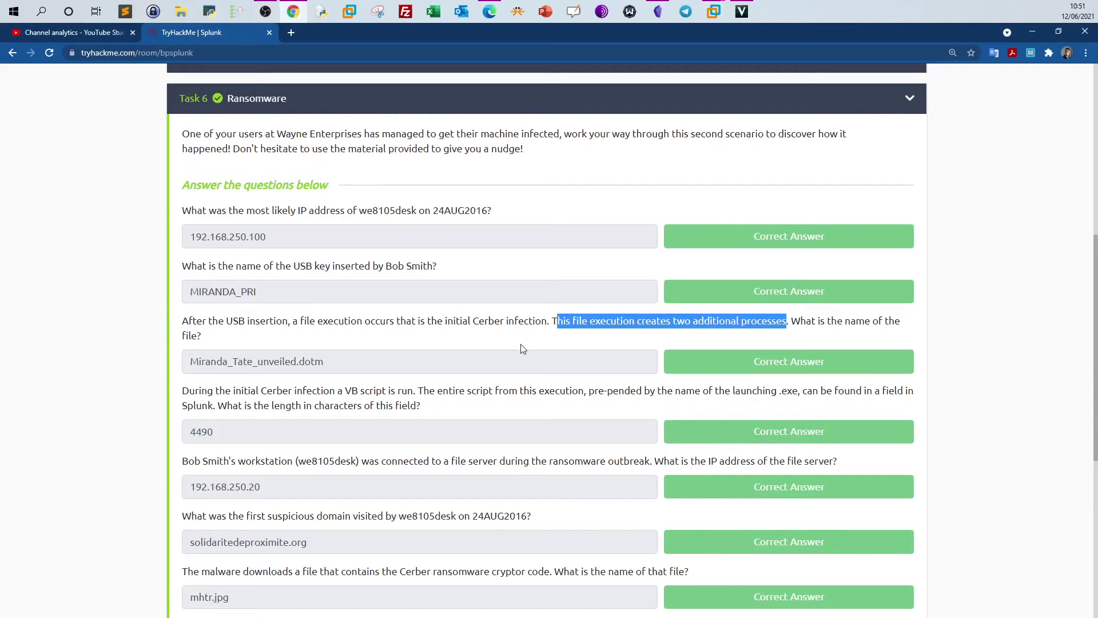
pyautogui.click(293, 11)
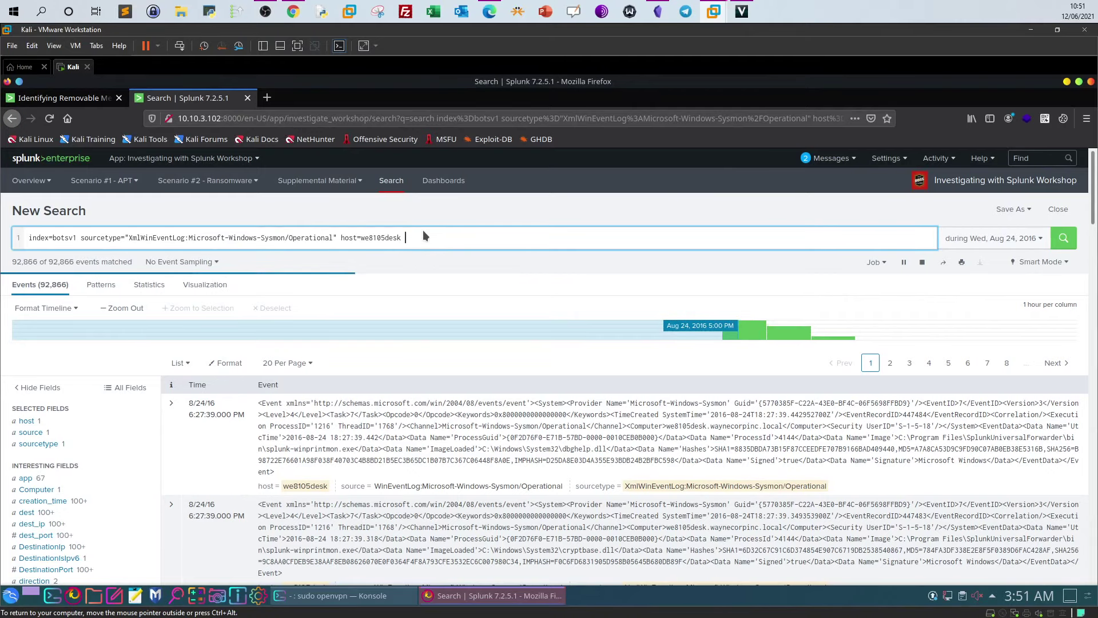
pyautogui.hotkey('shift', 'Return')
pyautogui.write('|')
pyautogui.press('BackSpace')
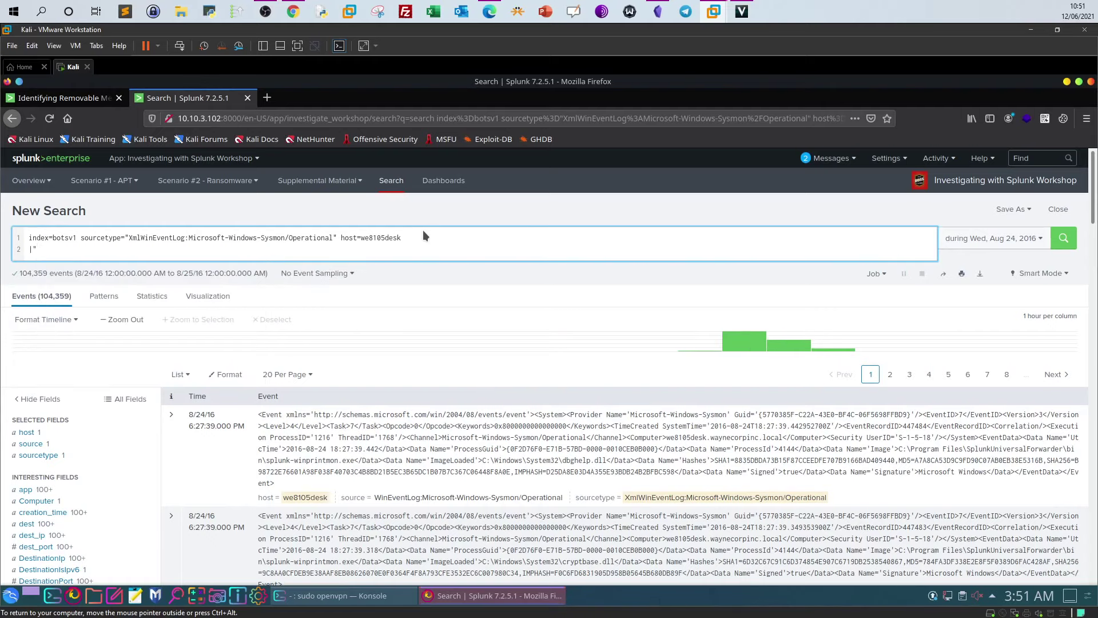
pyautogui.press('BackSpace')
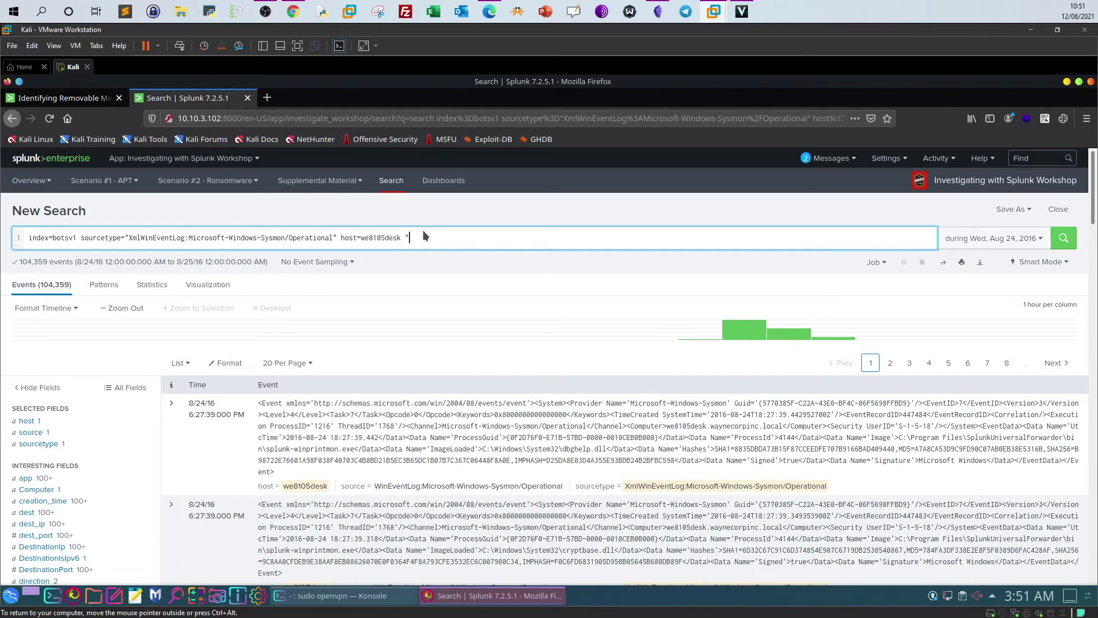
pyautogui.write('"D:')
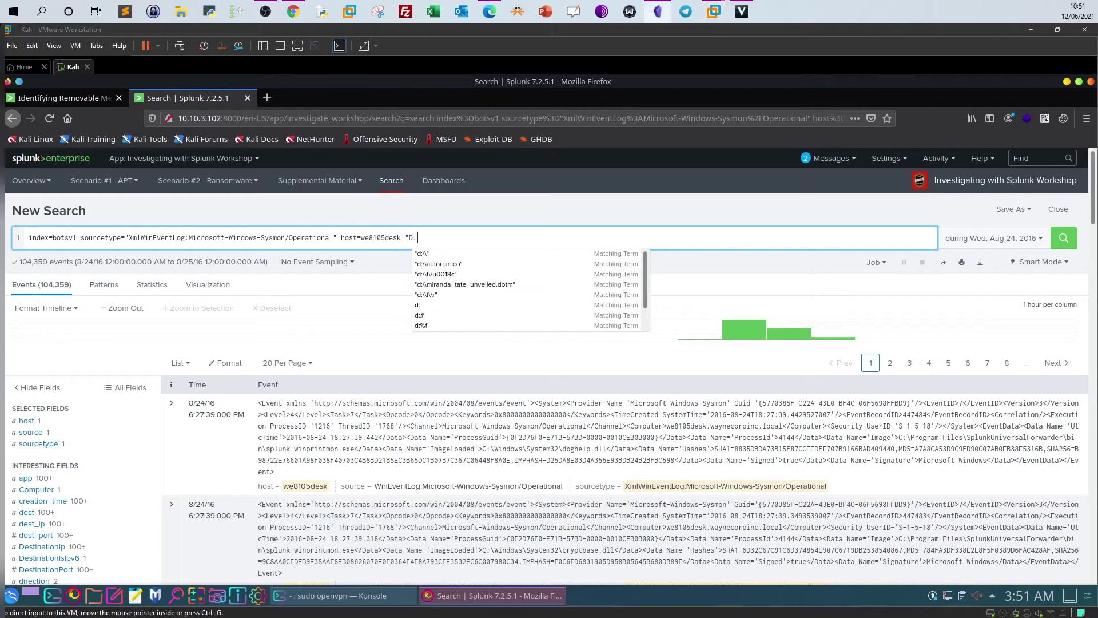
pyautogui.write('\\')
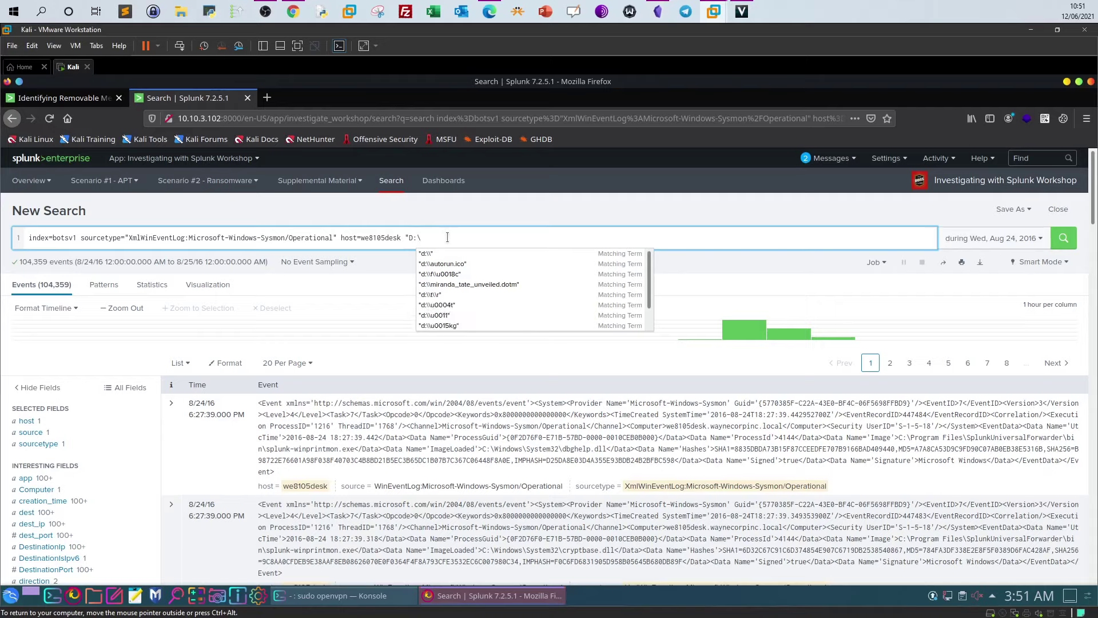
pyautogui.click(429, 254)
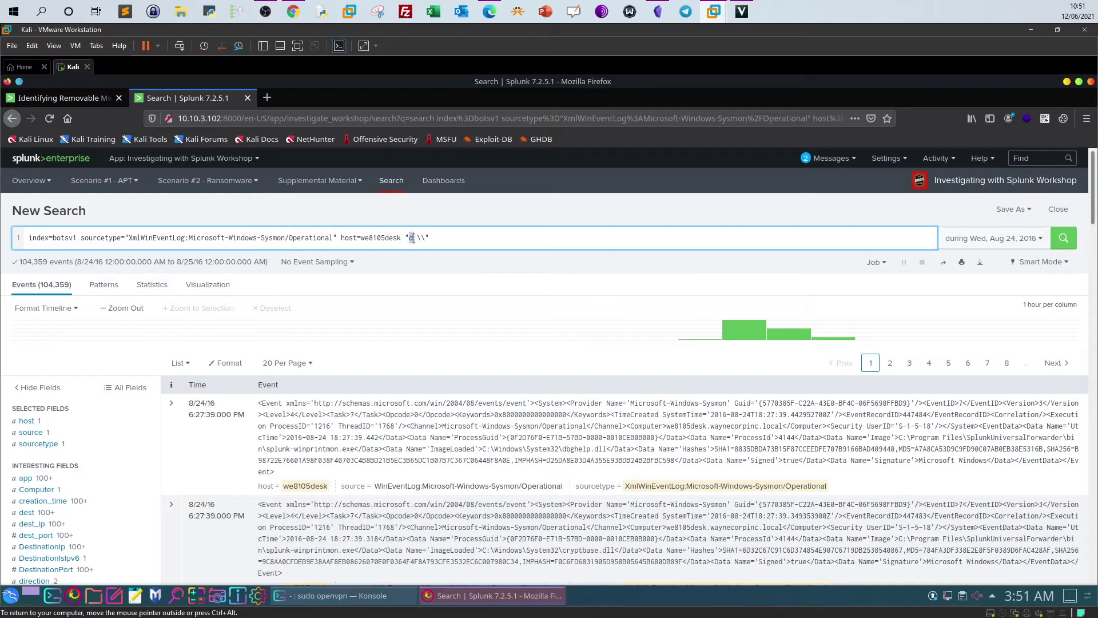
# Review the Sysmon sourcetype and the "d:\\" drive term in the query.
pyautogui.doubleClick(417, 237)
pyautogui.click(445, 237)
pyautogui.moveTo(285, 238); pyautogui.dragTo(226, 240)
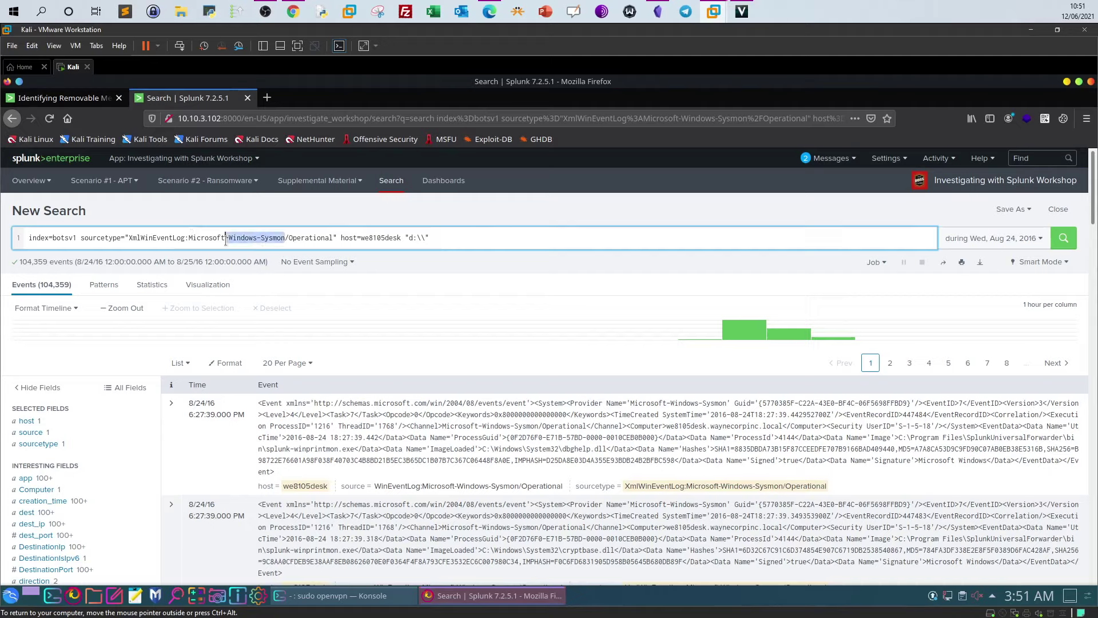
pyautogui.click(421, 238)
pyautogui.write('\\')
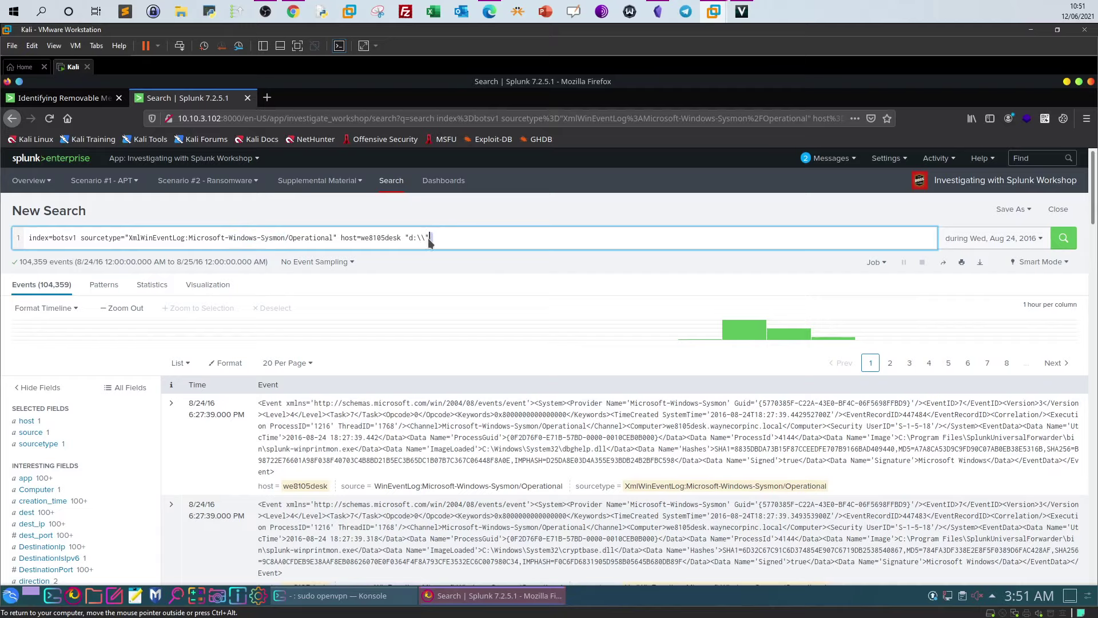
# Add | reverse on a new line of the query and run the search.
pyautogui.click(459, 232)
pyautogui.write('|')
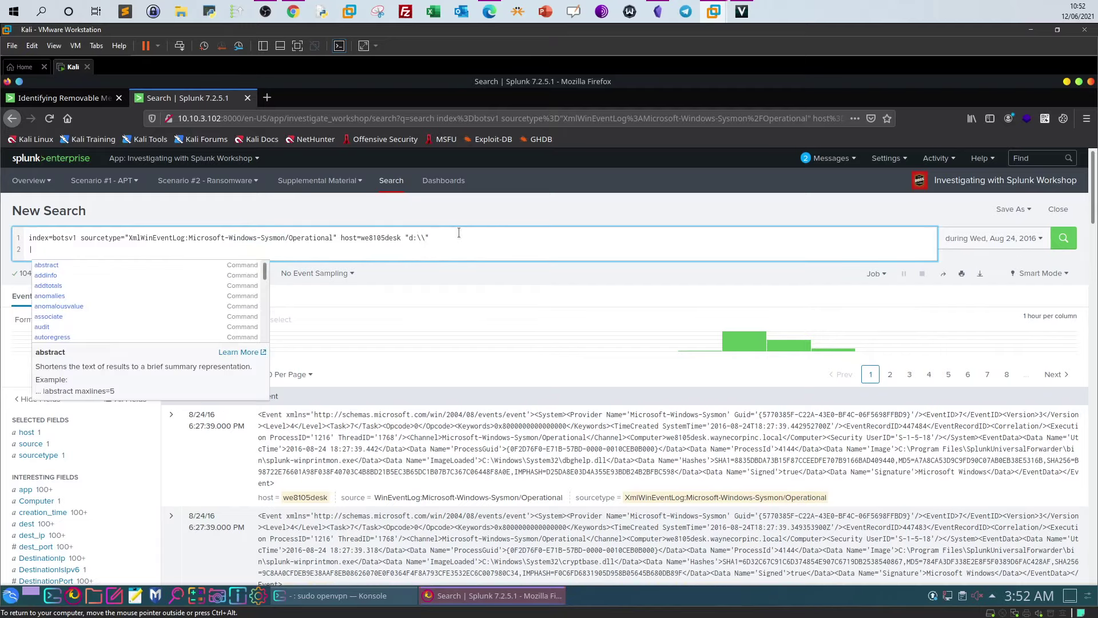
pyautogui.write('re')
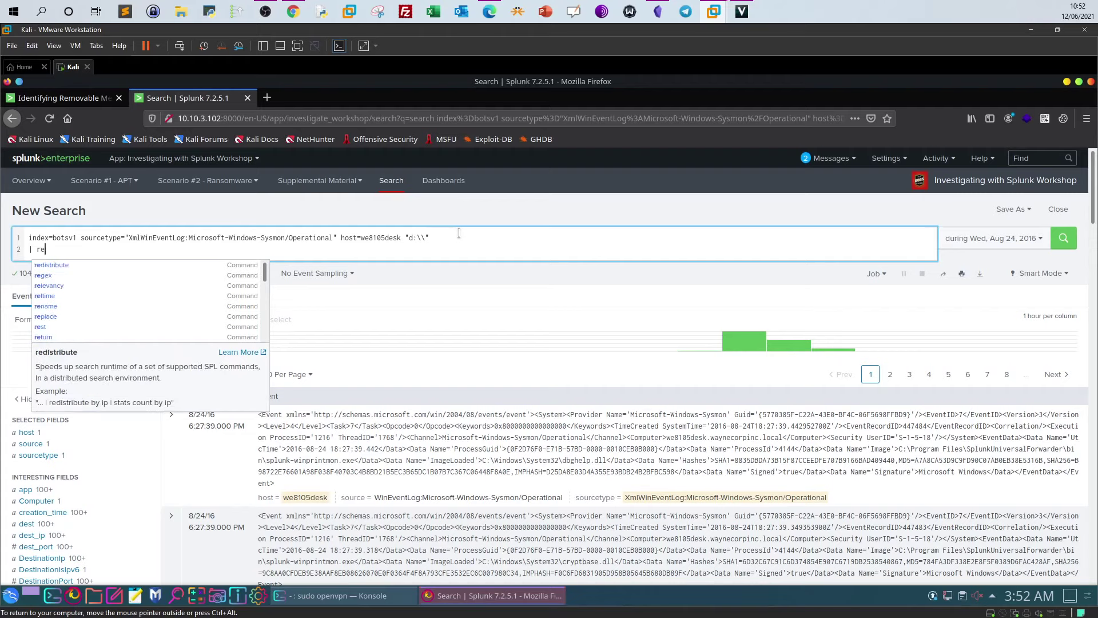
pyautogui.write('ver')
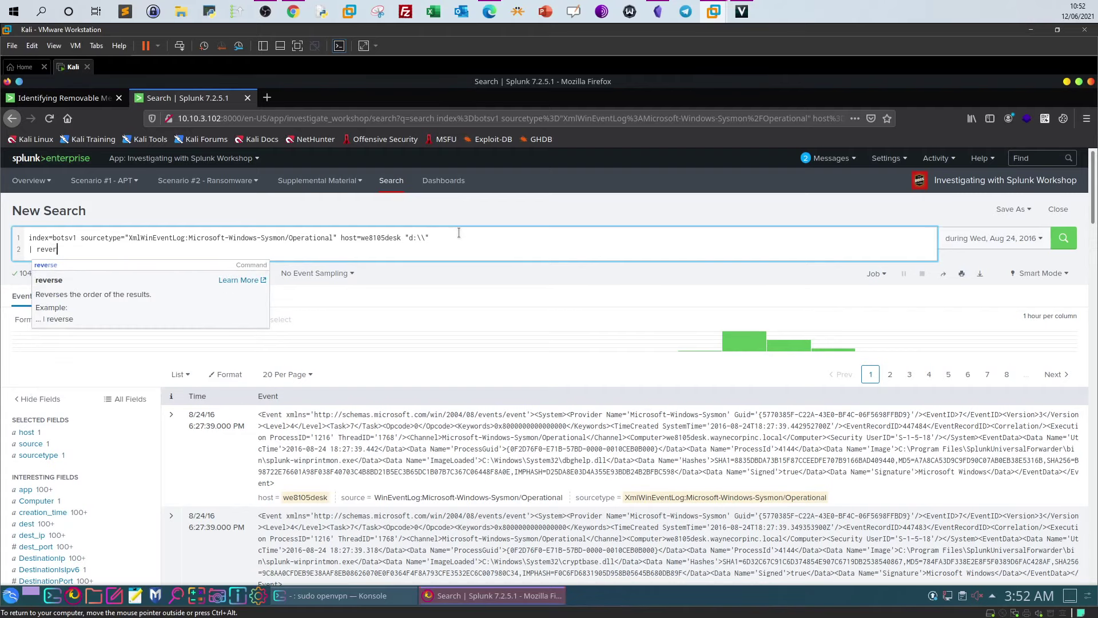
pyautogui.write('se')
pyautogui.click(1062, 246)
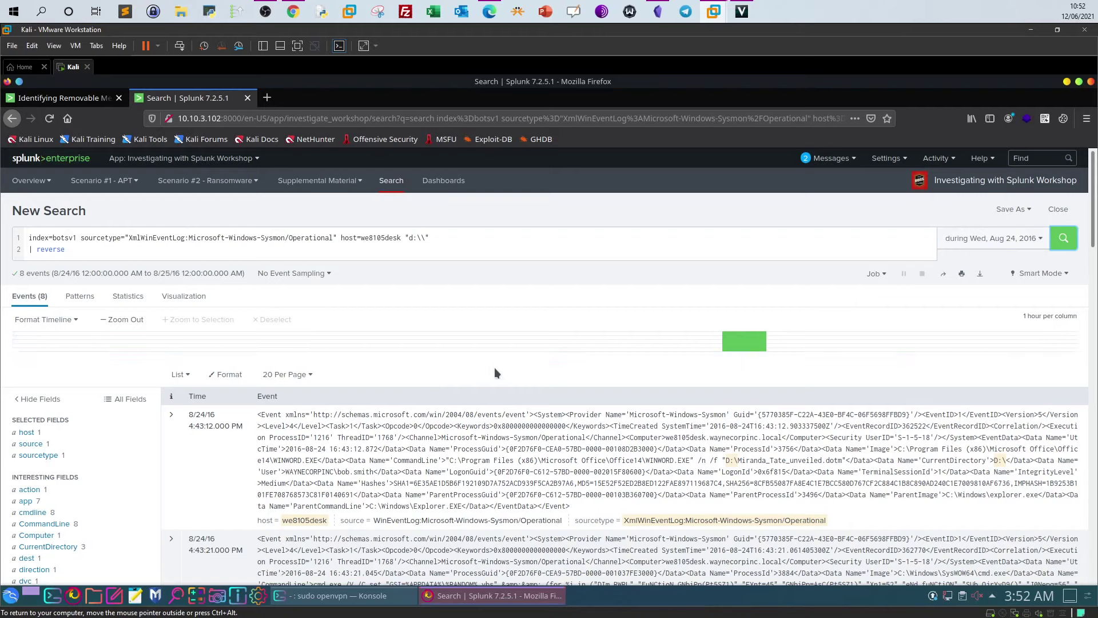
# Look over the returned Sysmon events and start a | table command on a new line below | reverse.
pyautogui.scroll(-2, 527, 343)
pyautogui.scroll(1, 228, 294)
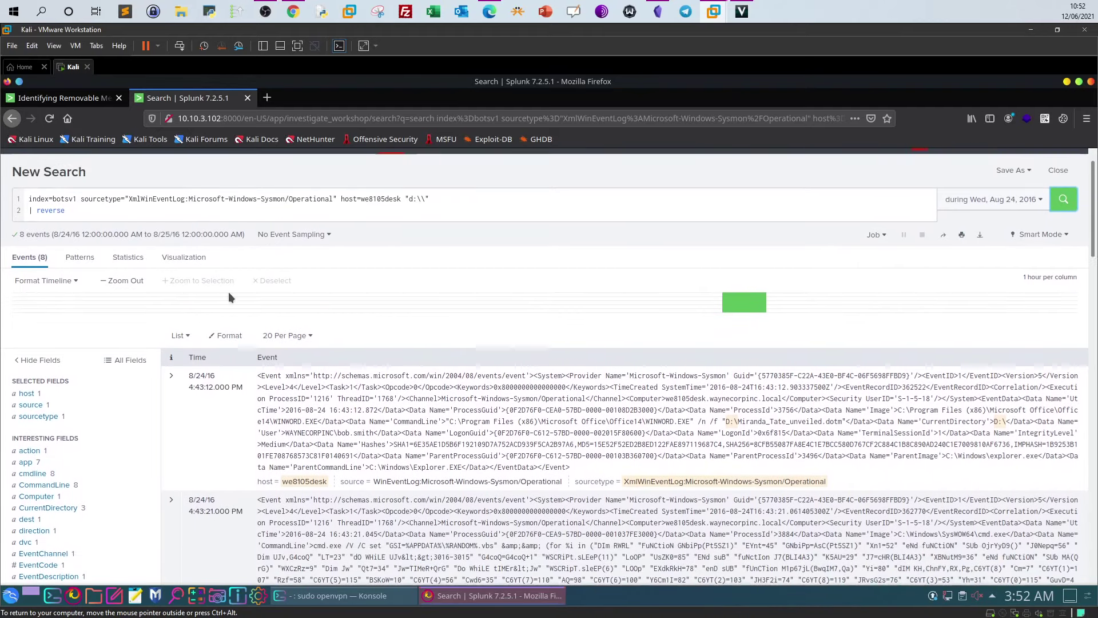
pyautogui.scroll(-1, 228, 294)
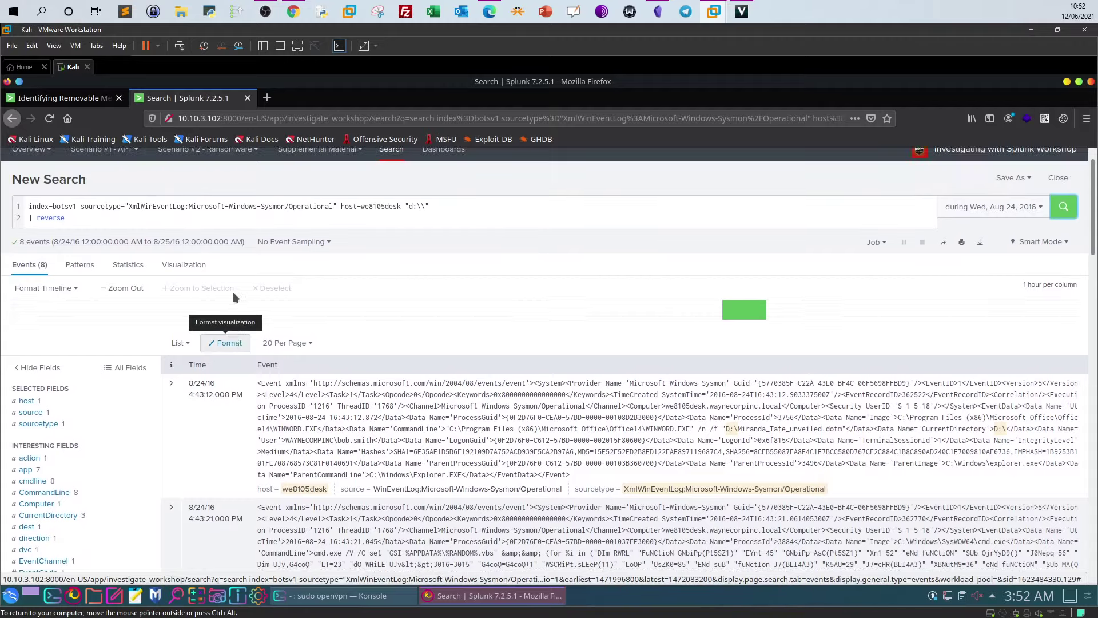
pyautogui.scroll(2, 232, 292)
pyautogui.click(135, 253)
pyautogui.hotkey('shift', 'Return')
pyautogui.write('|  ')
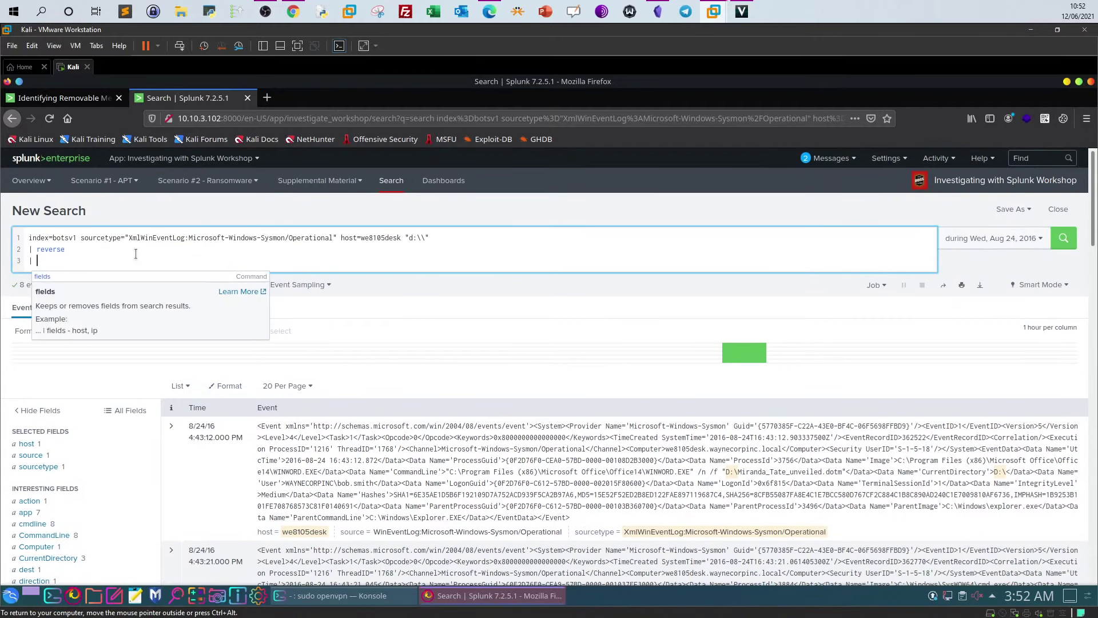
pyautogui.write('table')
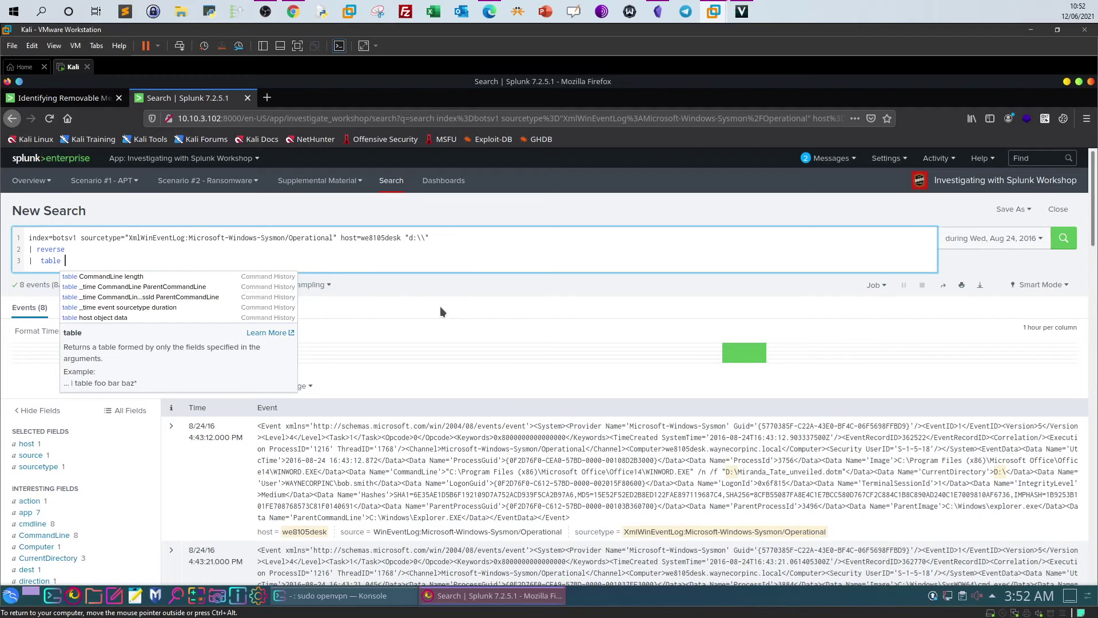
# Look through the interesting fields for process-related names and add parent_process to the table command.
pyautogui.click(195, 455)
pyautogui.scroll(-2, 172, 468)
pyautogui.scroll(-2, 146, 481)
pyautogui.scroll(-2, 89, 515)
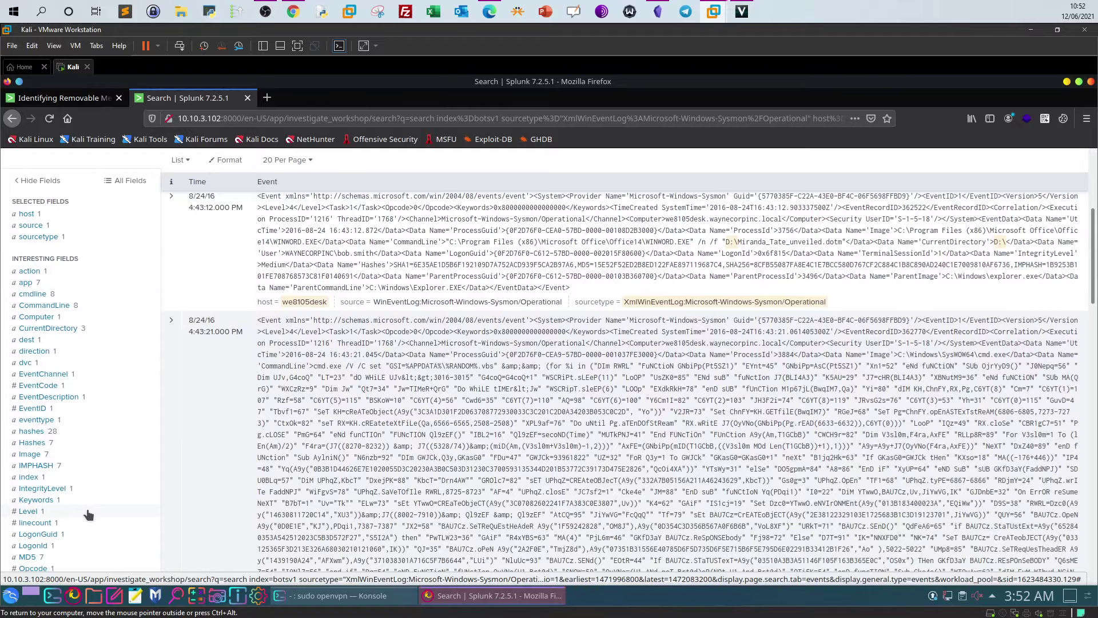
pyautogui.scroll(-4, 88, 515)
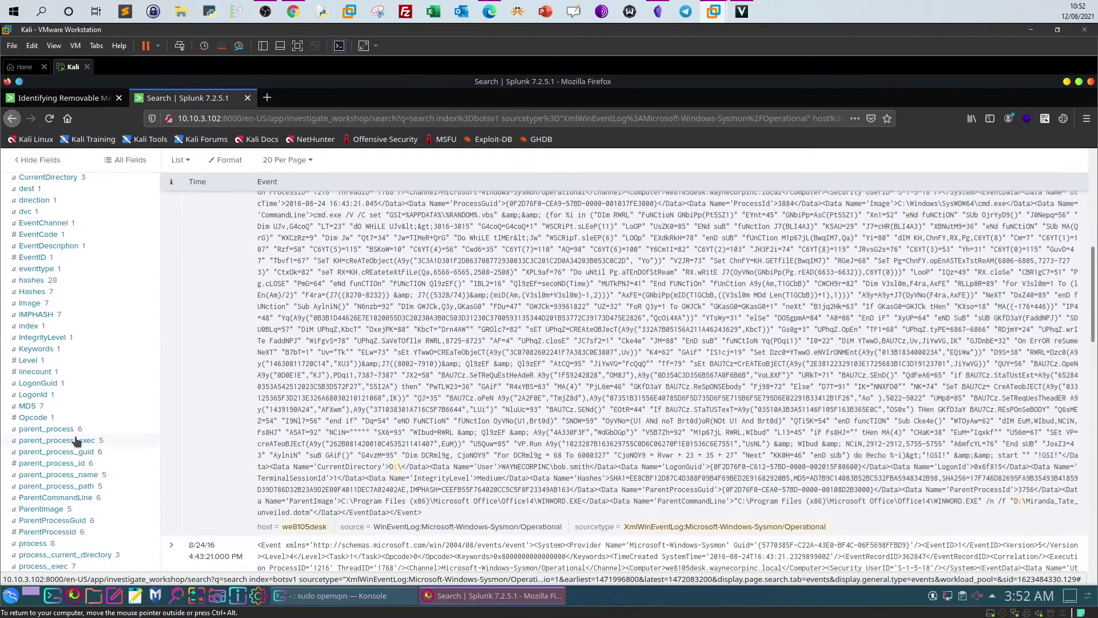
pyautogui.scroll(6, 76, 440)
pyautogui.scroll(4, 76, 441)
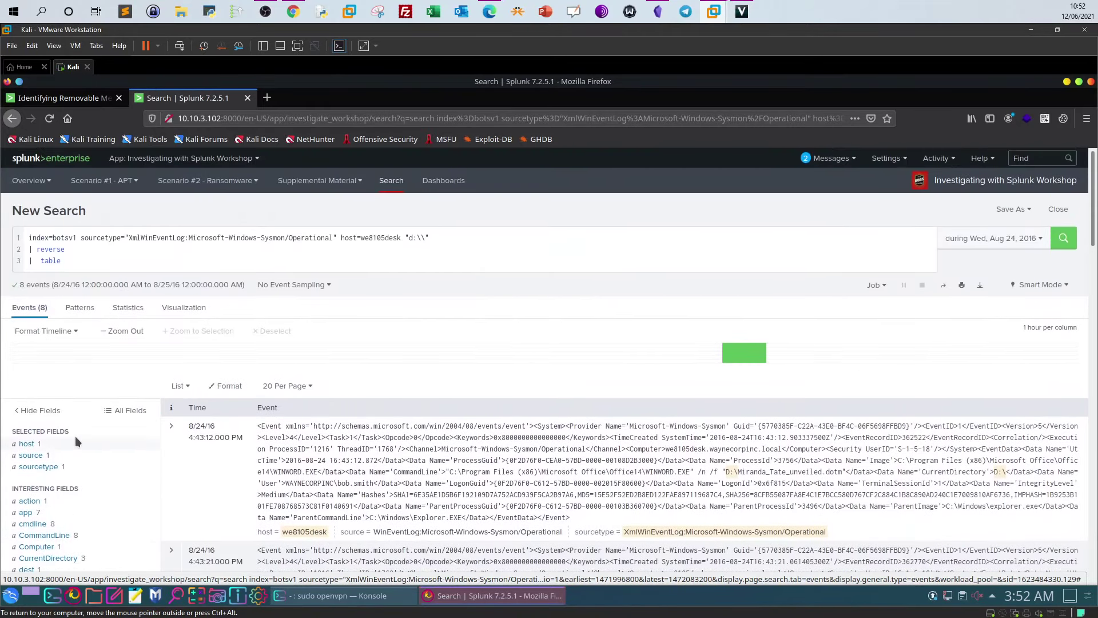
pyautogui.click(84, 246)
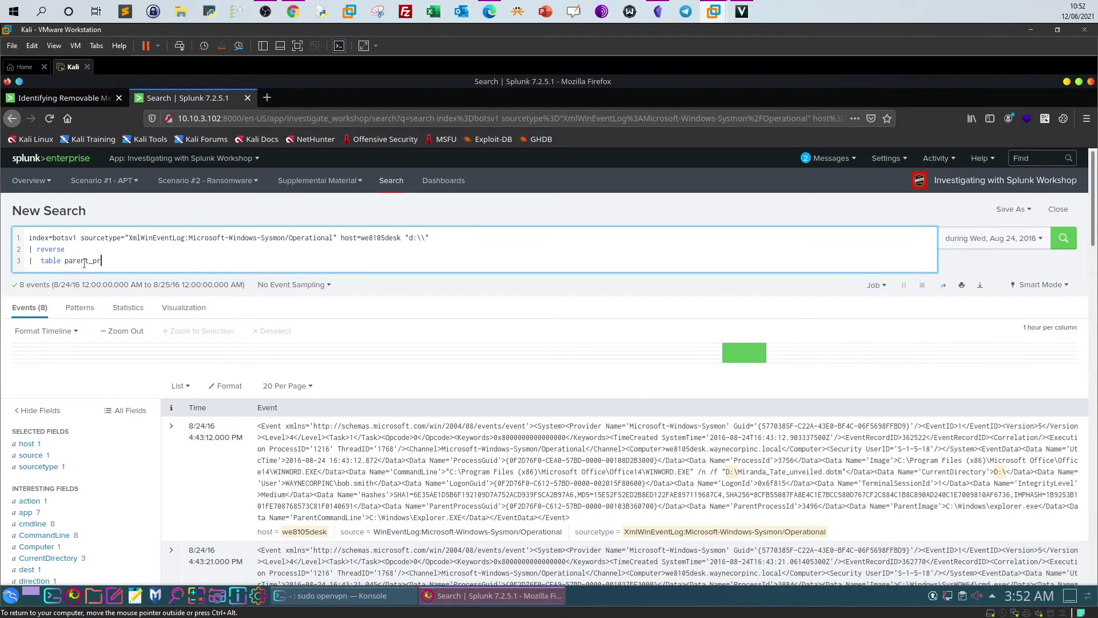
# Add process and process_current_directory after parent_process in the table command, and insert host as its first field.
pyautogui.scroll(-9, 103, 518)
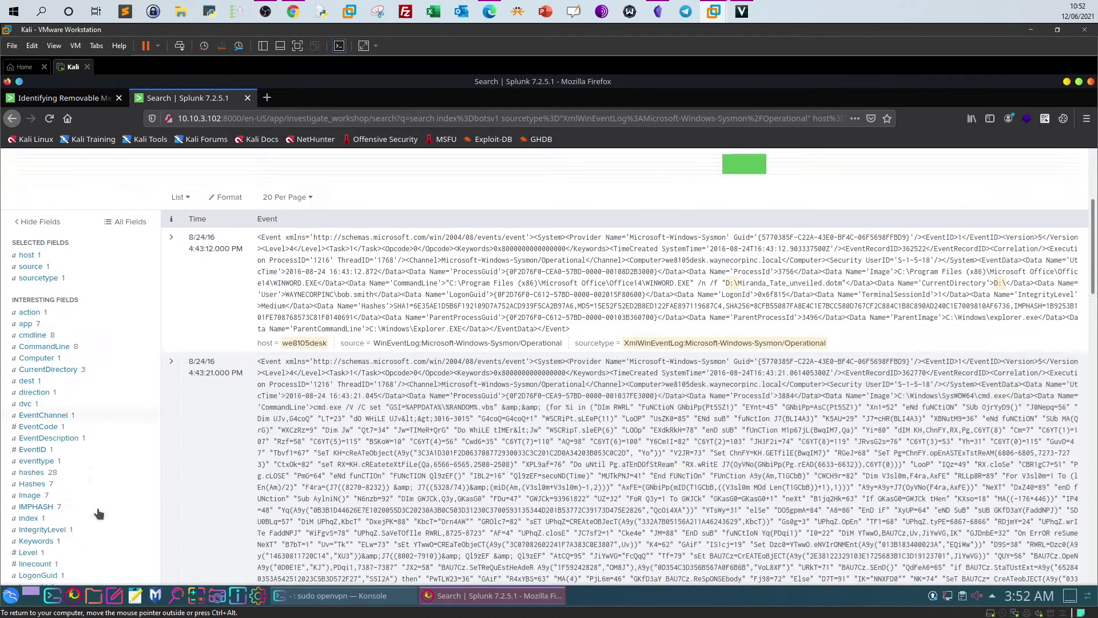
pyautogui.scroll(-3, 99, 512)
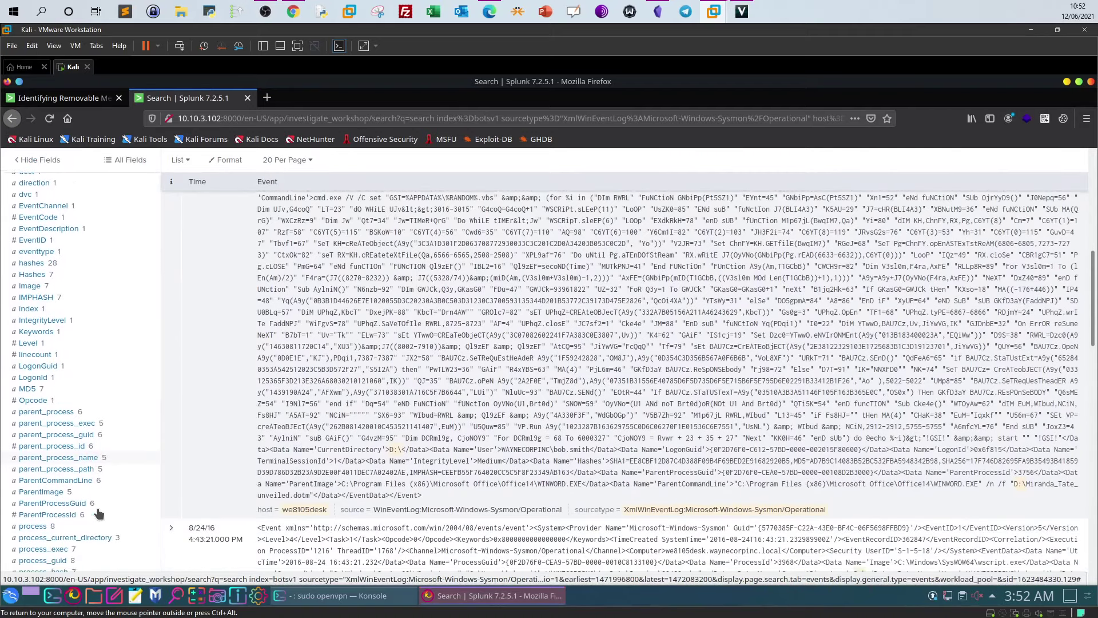
pyautogui.scroll(12, 115, 465)
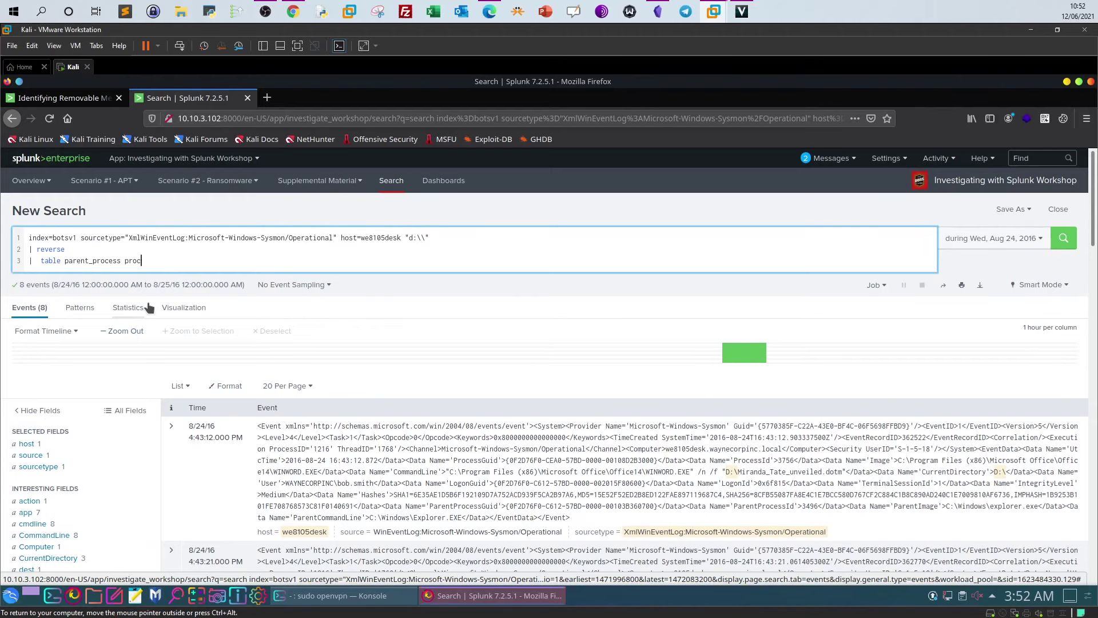
pyautogui.scroll(-15, 128, 434)
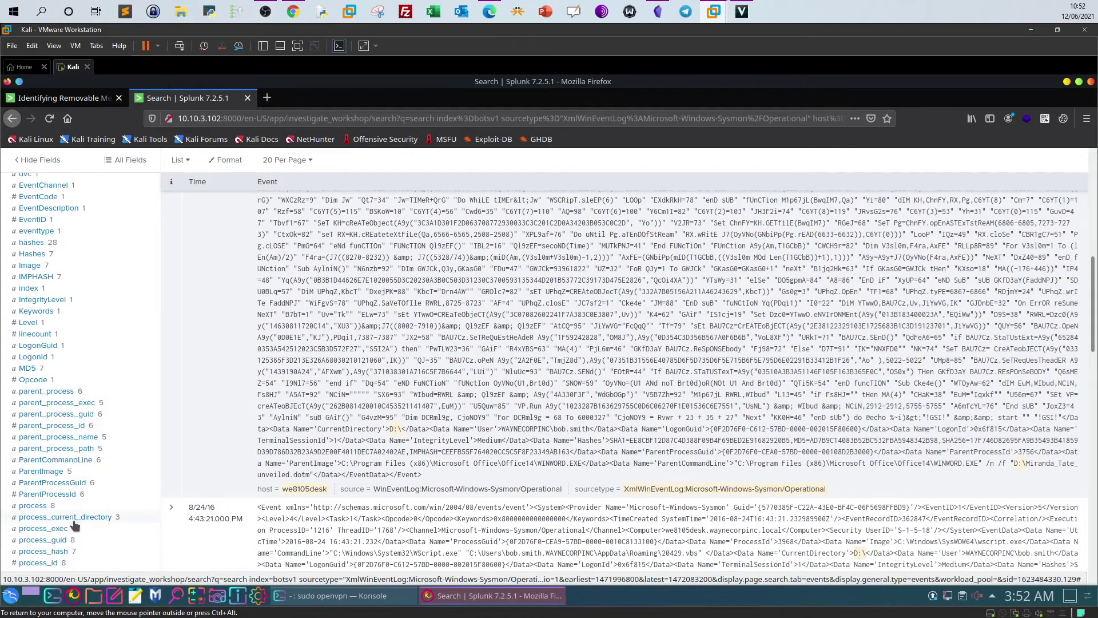
pyautogui.scroll(15, 154, 478)
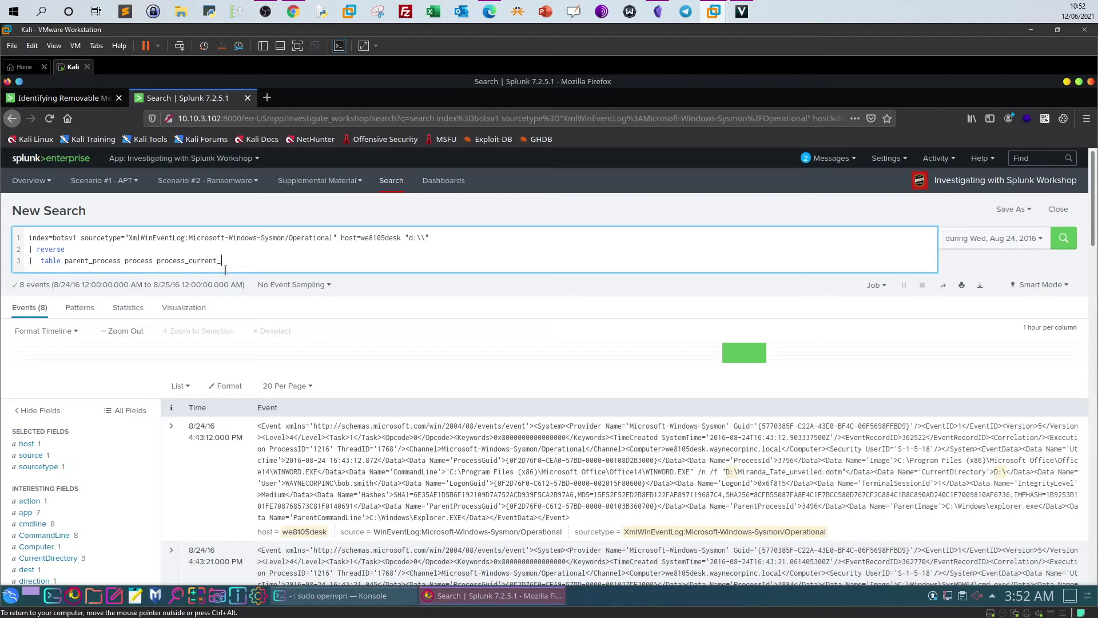
pyautogui.write('ctory hios')
pyautogui.click(66, 262)
pyautogui.write('host')
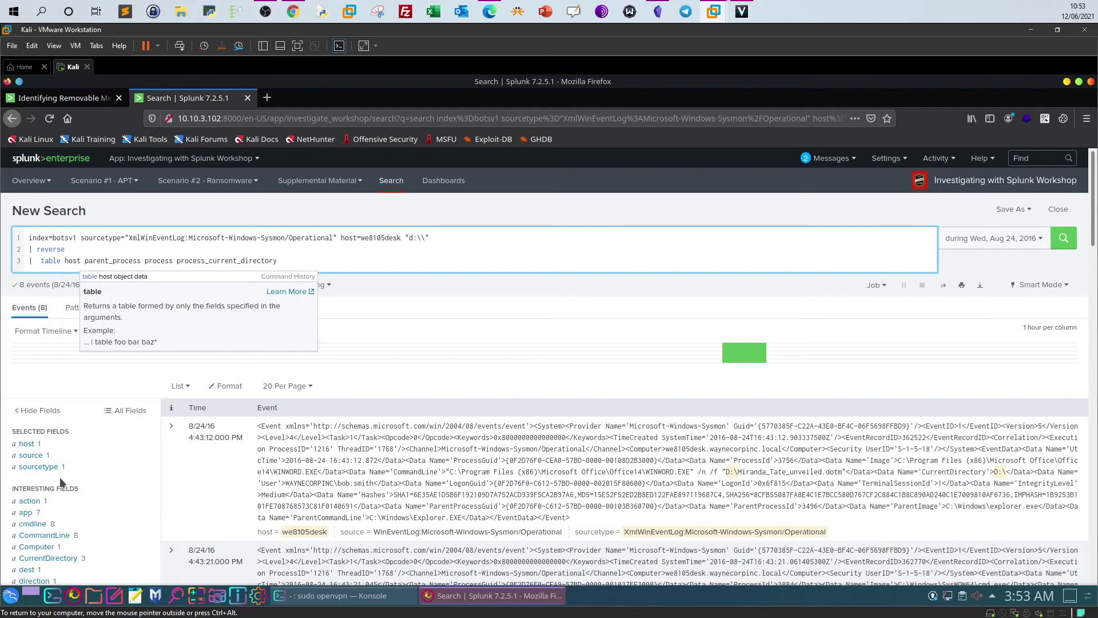
# Inspect the values of the Computer and CurrentDirectory fields in the list of interesting fields.
pyautogui.scroll(-5, 46, 449)
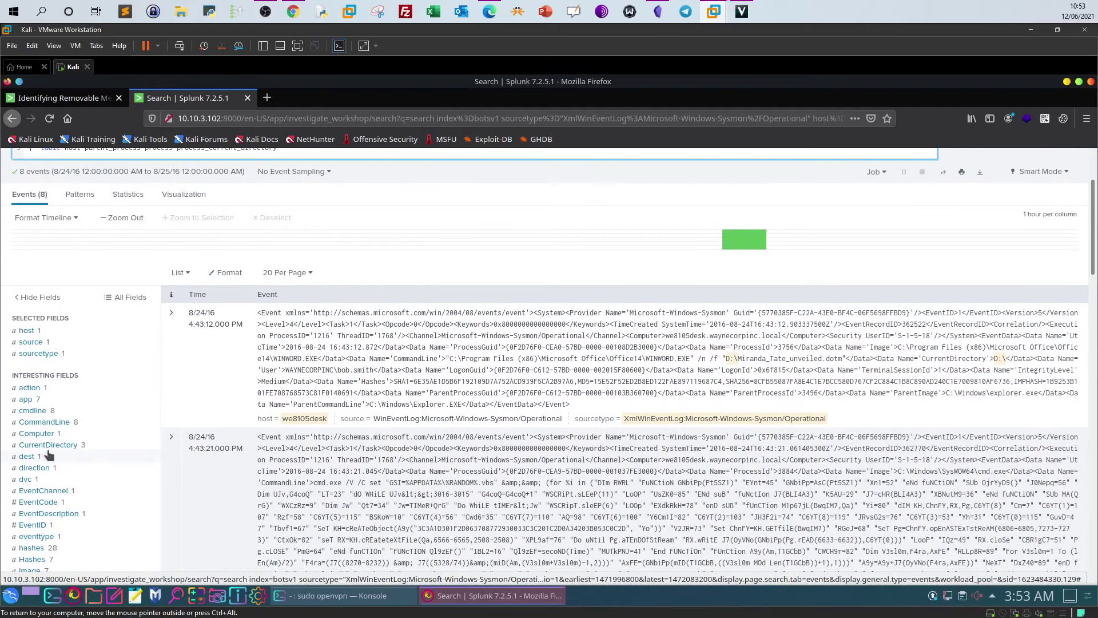
pyautogui.scroll(4, 45, 452)
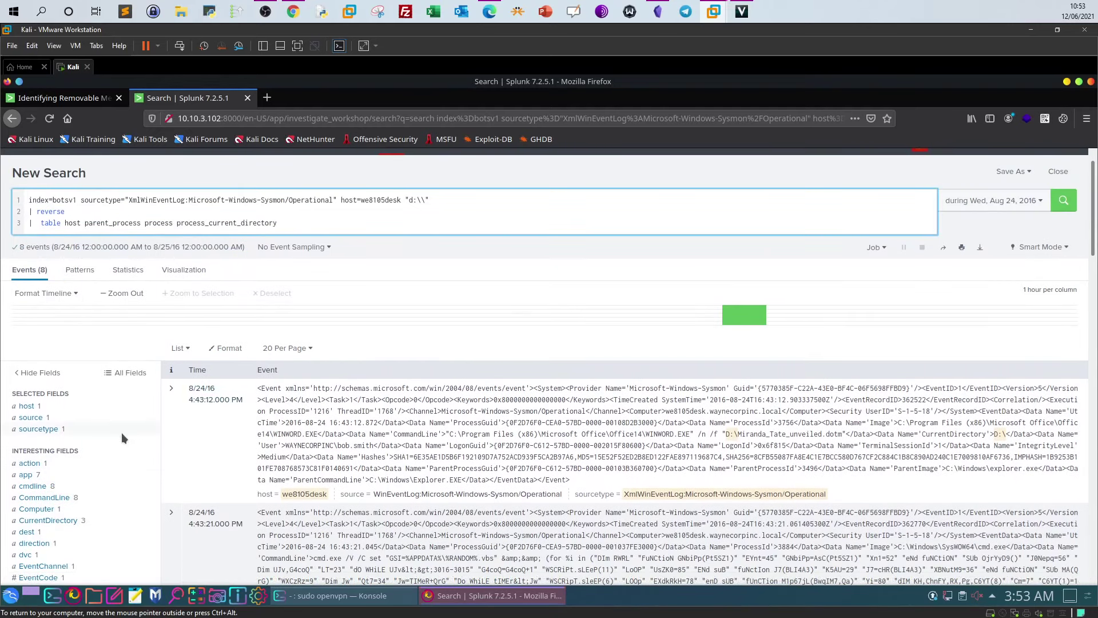
pyautogui.scroll(-3, 121, 438)
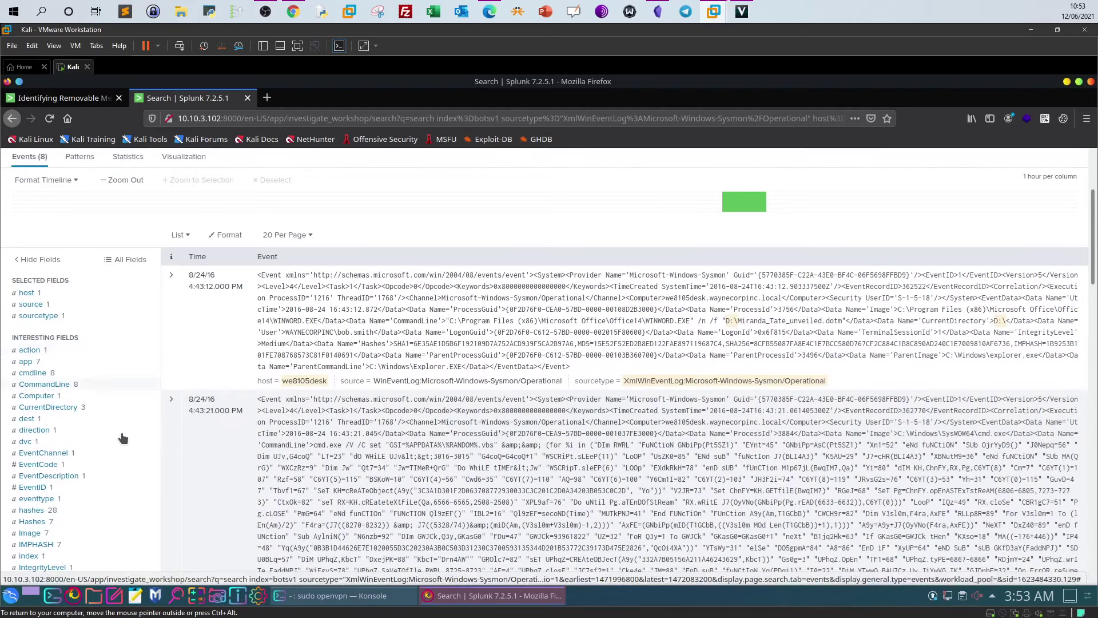
pyautogui.click(36, 396)
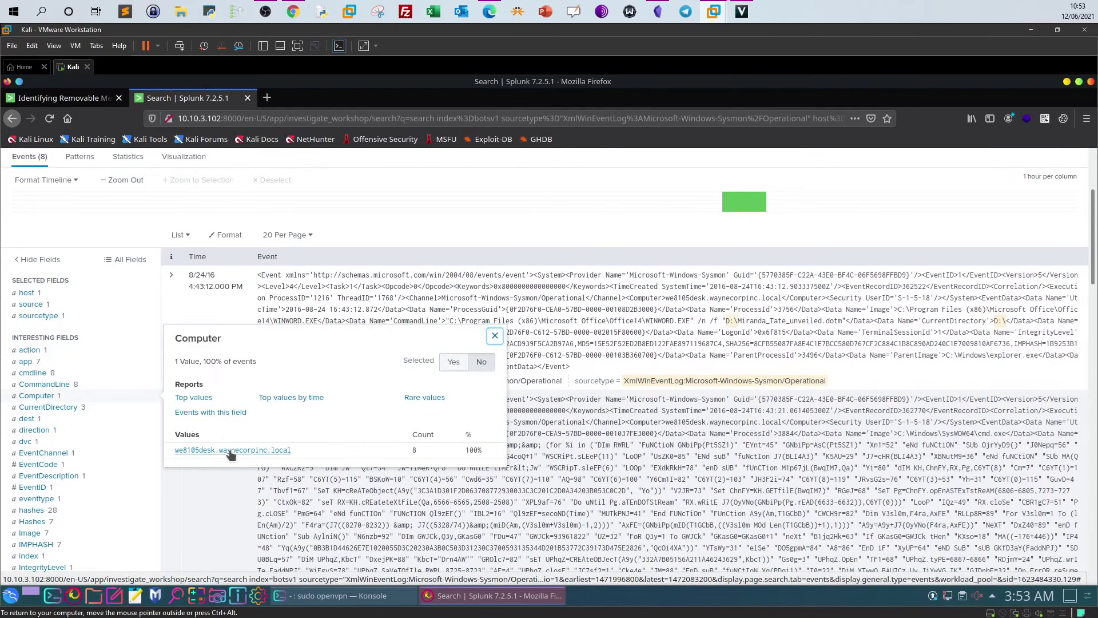
pyautogui.click(48, 407)
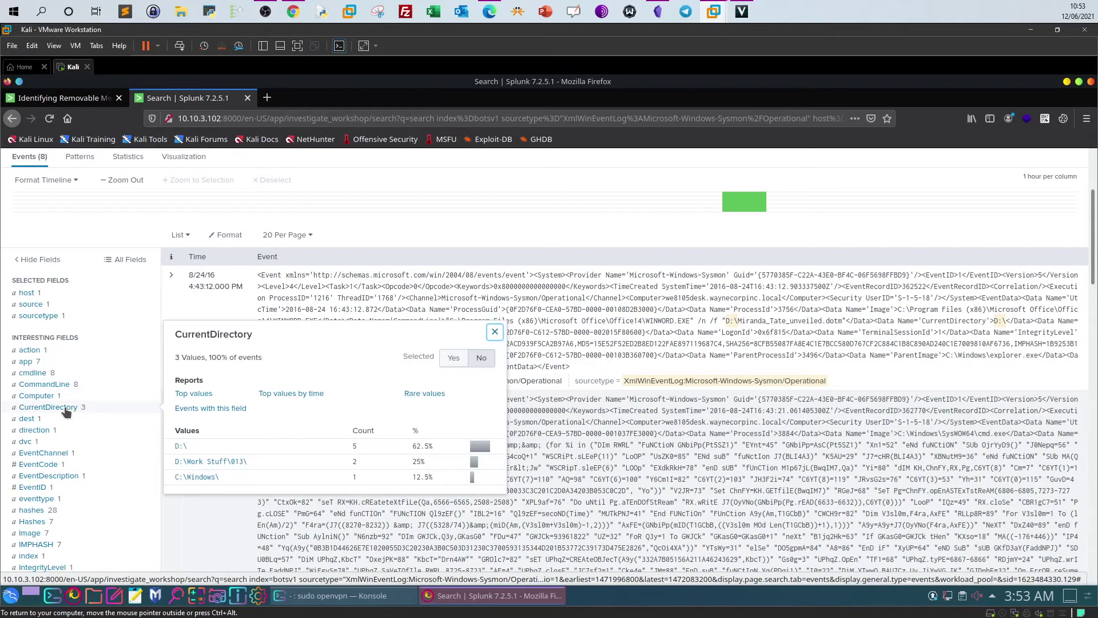
# Append CurrentDirectory to the end of the table command and run the search.
pyautogui.scroll(4, 152, 420)
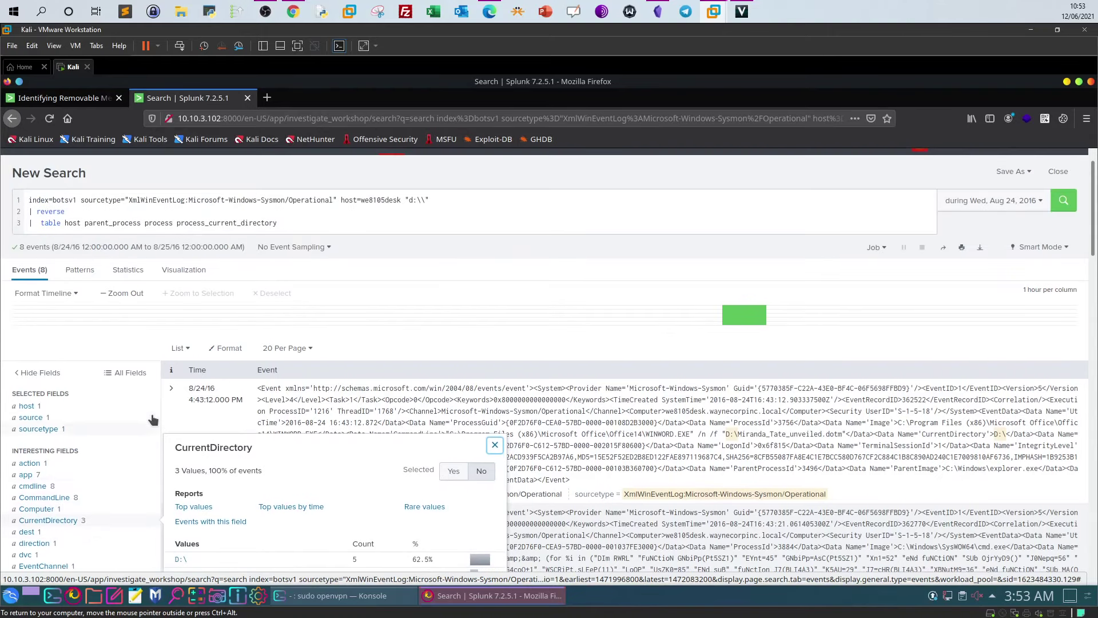
pyautogui.click(64, 223)
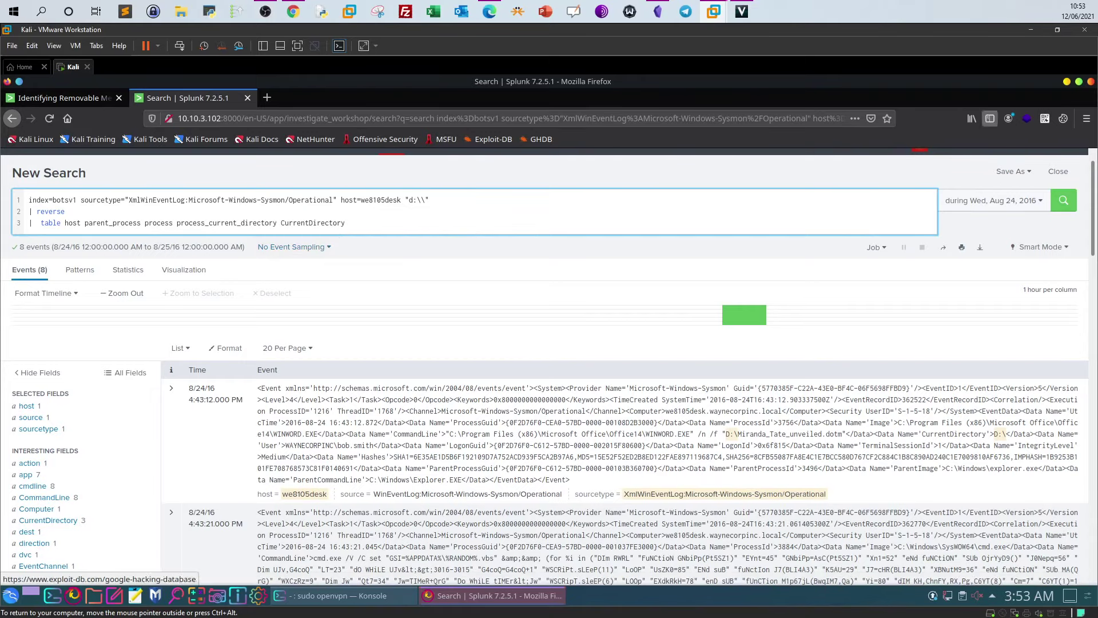
pyautogui.click(1064, 200)
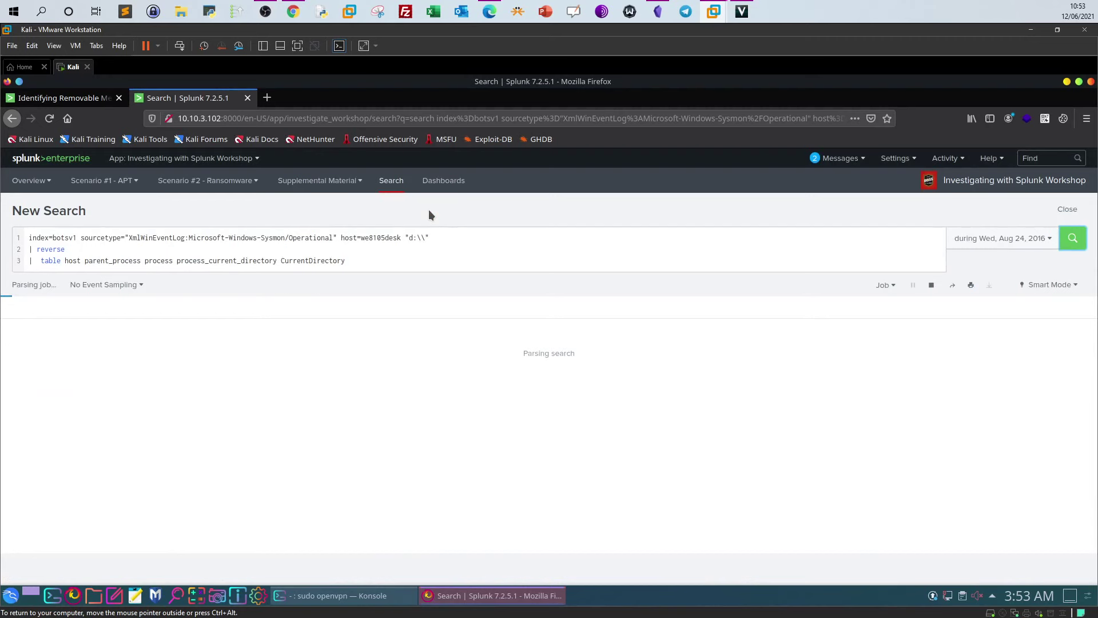
# Review the resulting process table across to CurrentDirectory and recheck the TryHackMe question about the initial Cerber file execution.
pyautogui.scroll(-1, 197, 338)
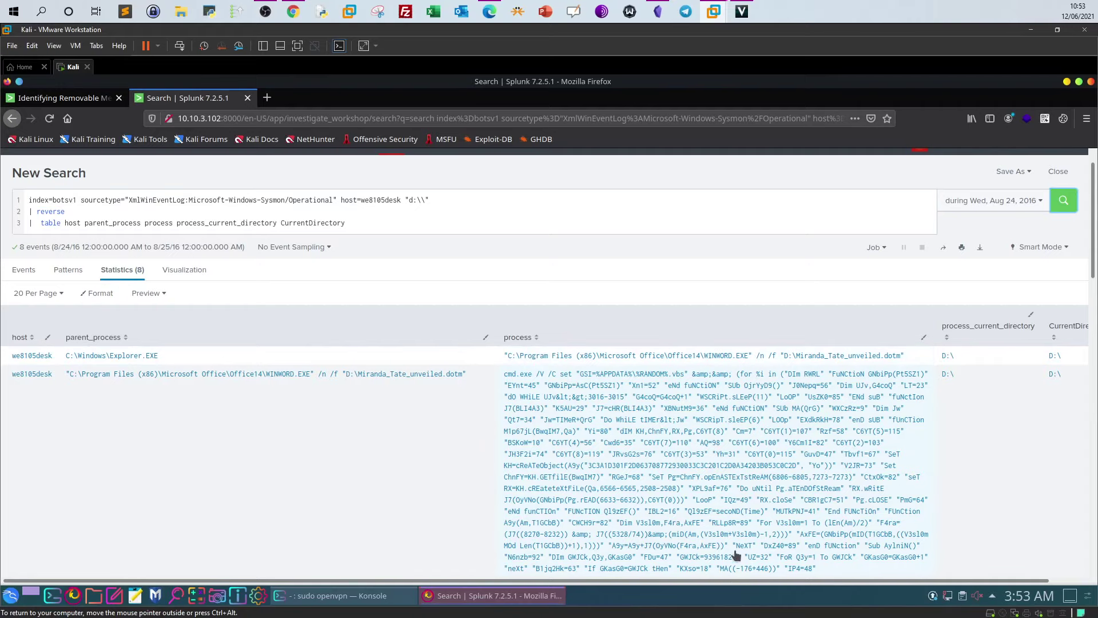
pyautogui.moveTo(760, 580); pyautogui.dragTo(795, 580)
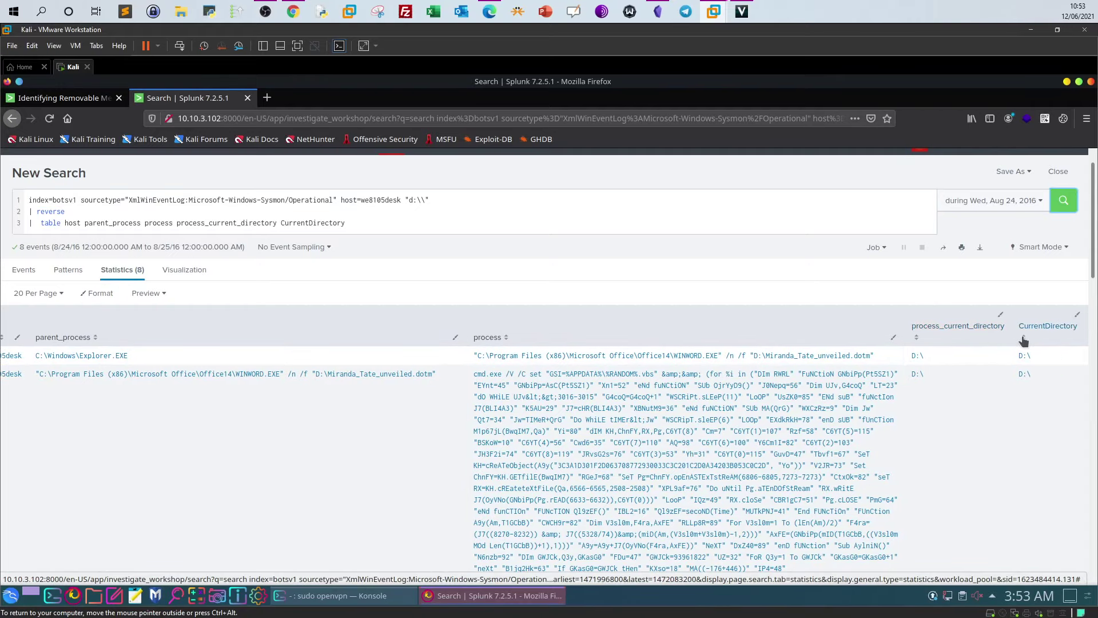
pyautogui.click(293, 12)
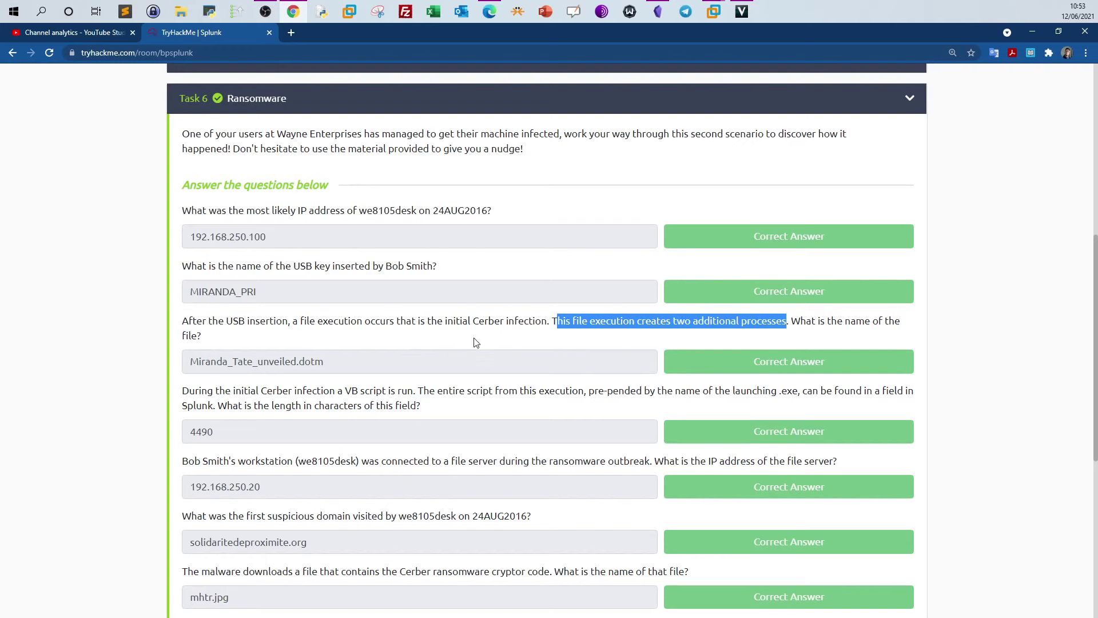
pyautogui.click(713, 11)
# Delete the | reverse line from the query and re-enter | reverse directly before the table command on the same line.
pyautogui.moveTo(70, 212); pyautogui.dragTo(30, 211)
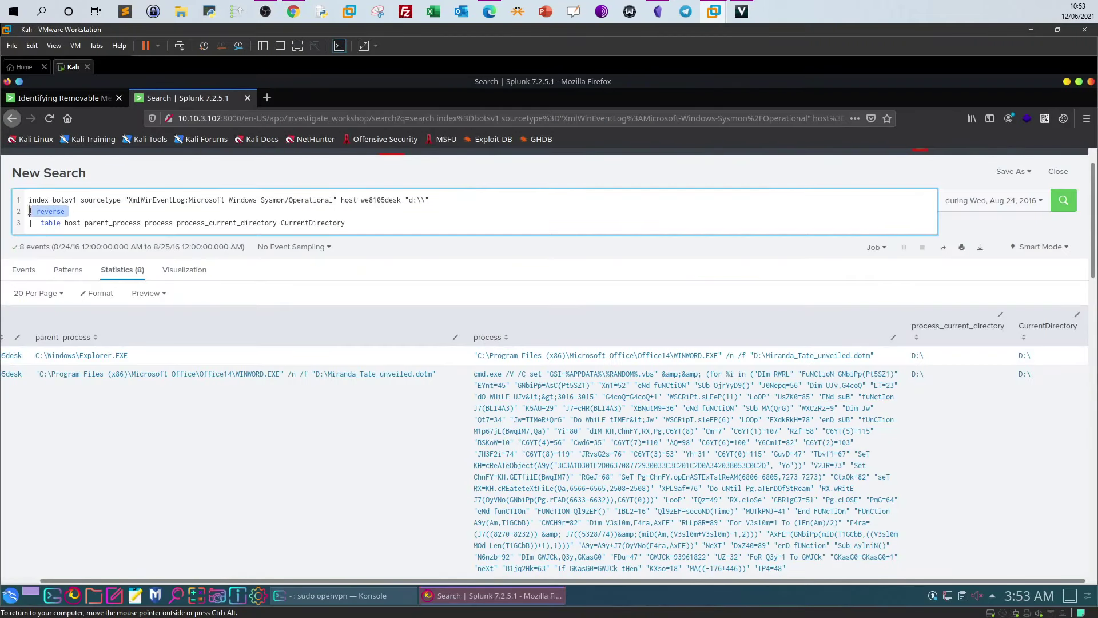
pyautogui.press('BackSpace')
pyautogui.press('BackSpace')
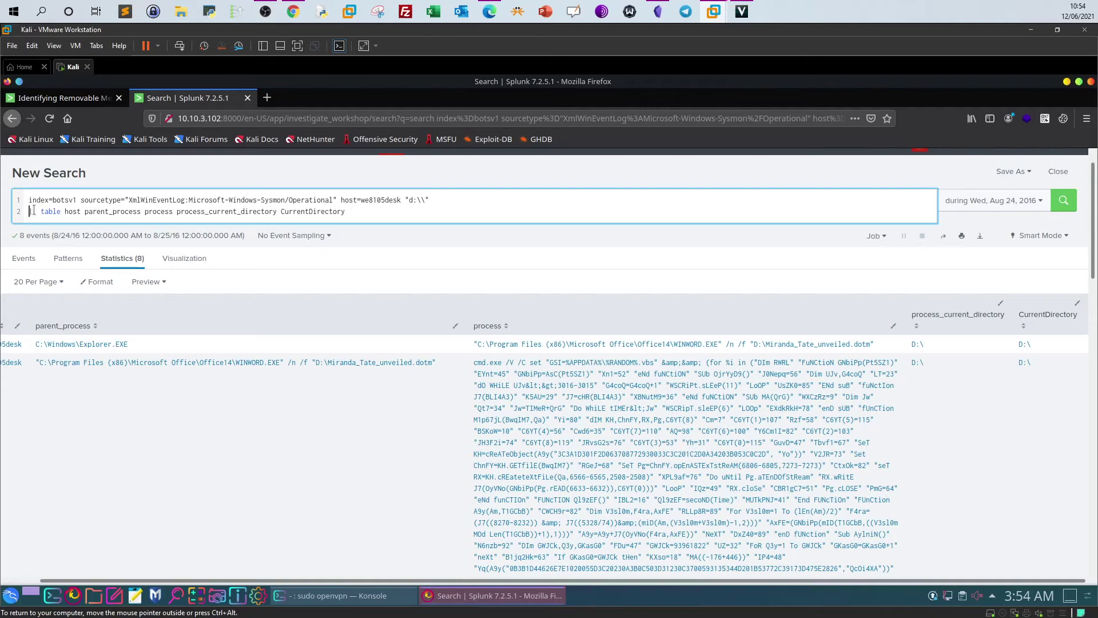
pyautogui.write('| revser')
pyautogui.press('BackSpace')
pyautogui.press('BackSpace')
pyautogui.press('BackSpace')
pyautogui.write('erse')
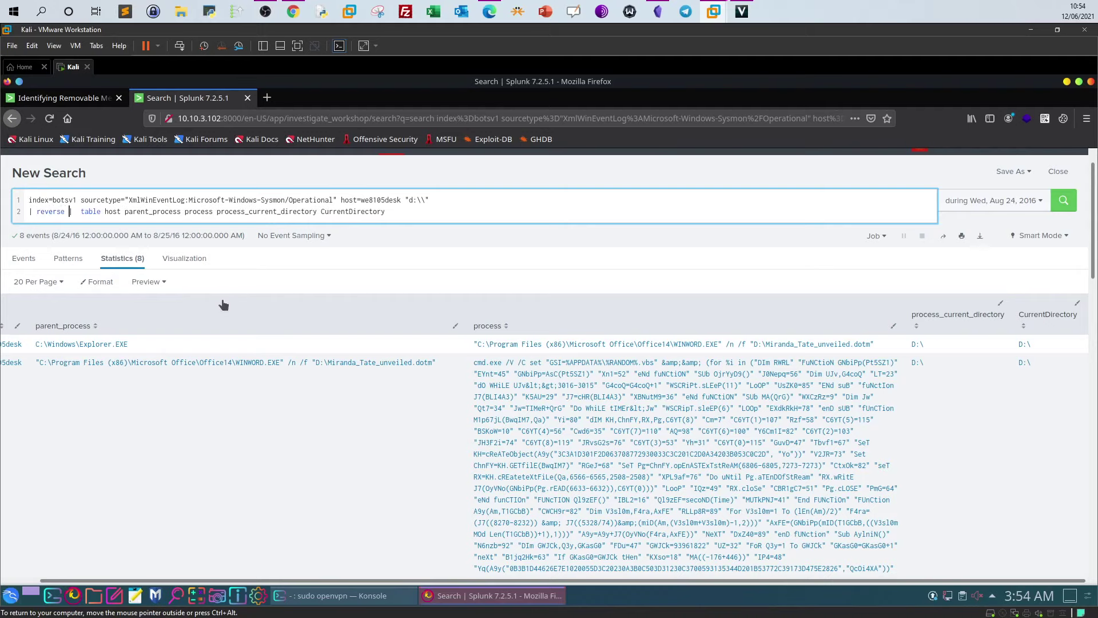
pyautogui.click(542, 247)
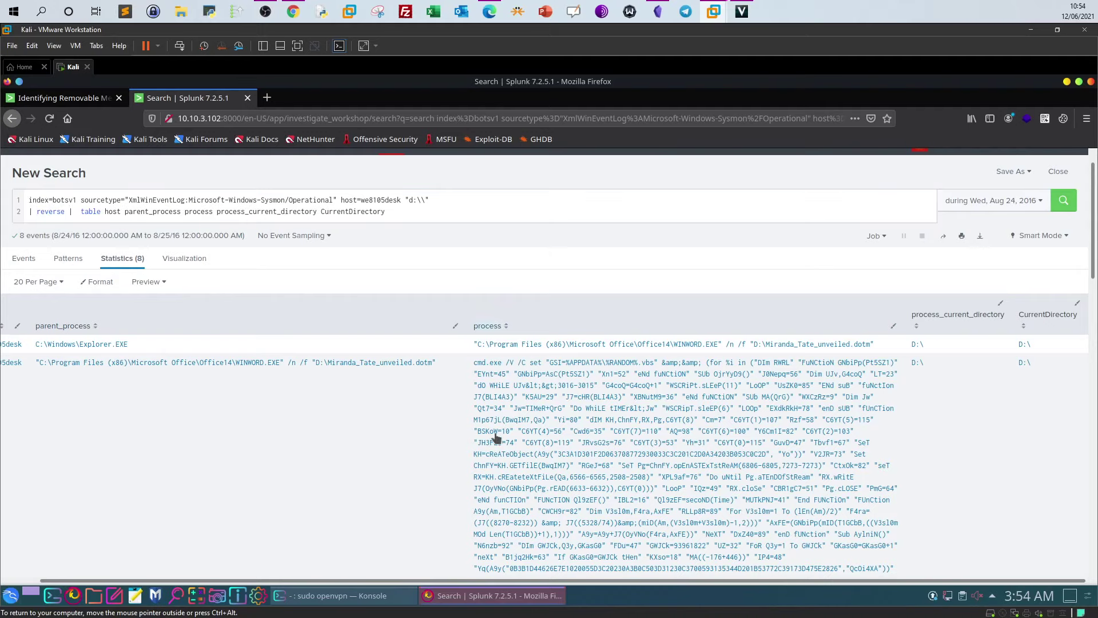
# Examine the first row's parent process and process, marking the D:\Miranda_Tate_unveiled.dotm path opened by WINWORD.EXE.
pyautogui.moveTo(483, 580); pyautogui.dragTo(380, 579)
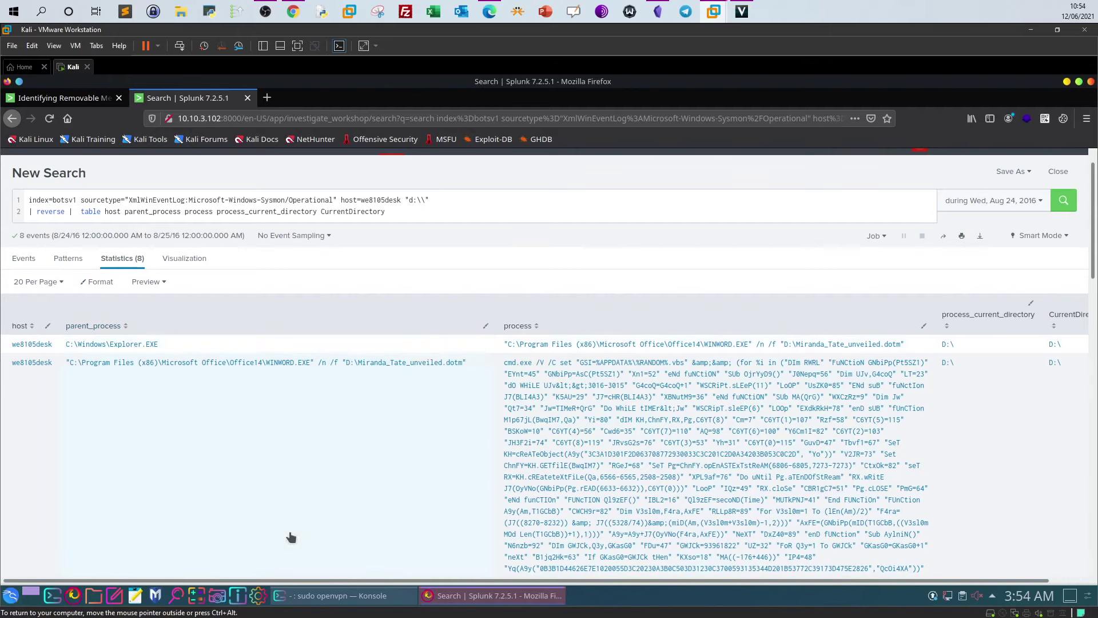
pyautogui.moveTo(303, 584); pyautogui.dragTo(401, 585)
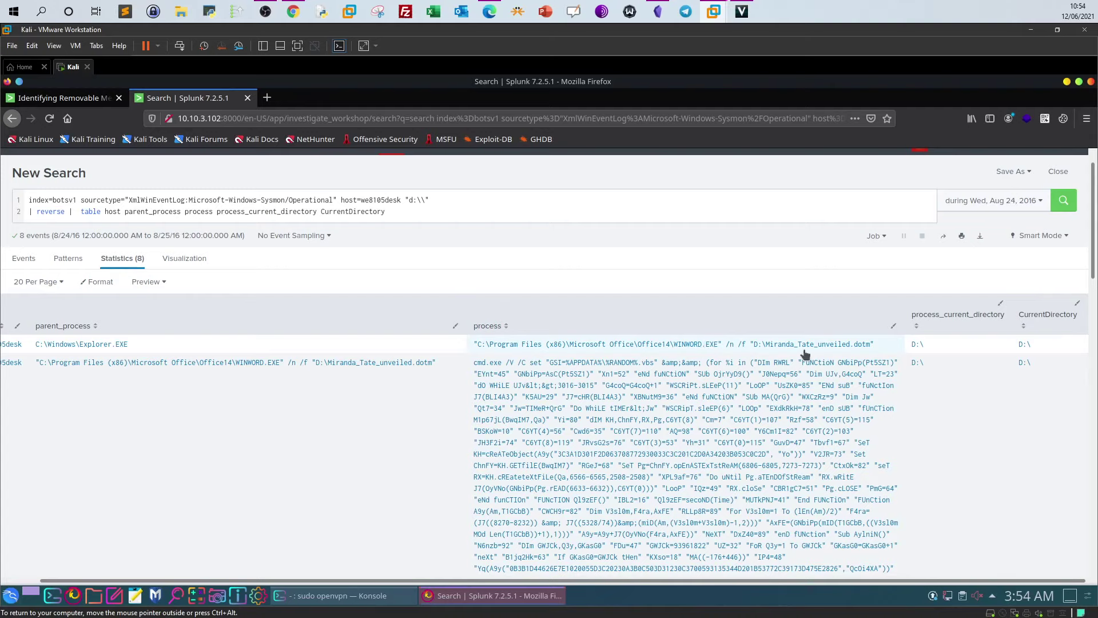
pyautogui.moveTo(753, 346); pyautogui.dragTo(869, 347)
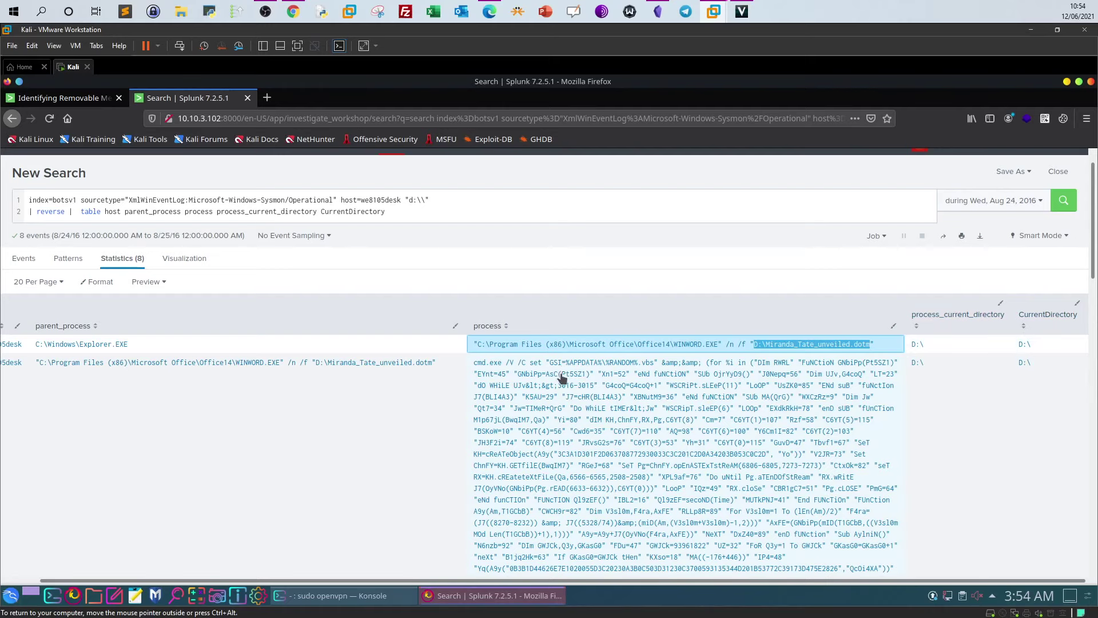
pyautogui.scroll(-1, 562, 382)
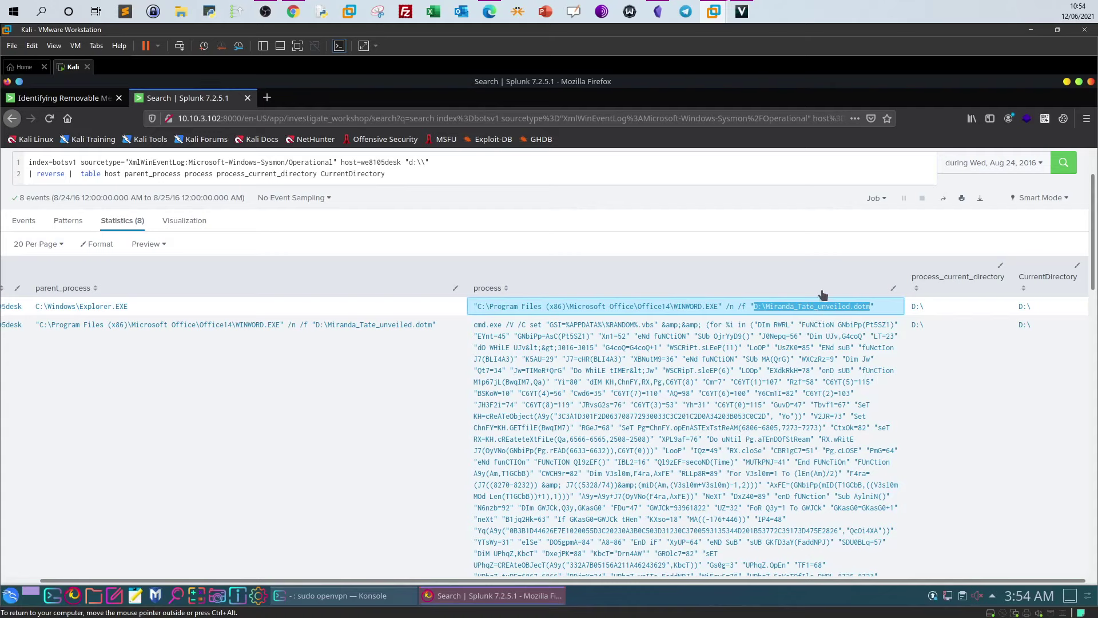
pyautogui.click(684, 218)
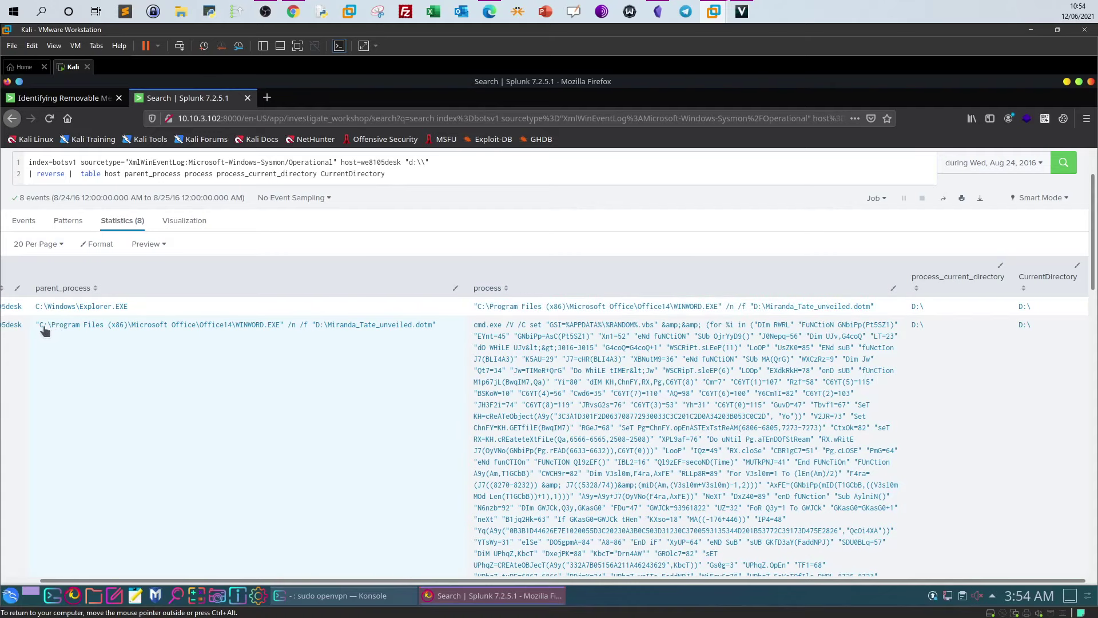
# Mark the WINWORD.EXE parent process in the second row and examine the processes spawned in it and the rows below.
pyautogui.moveTo(40, 330); pyautogui.dragTo(423, 340)
pyautogui.scroll(-1, 686, 412)
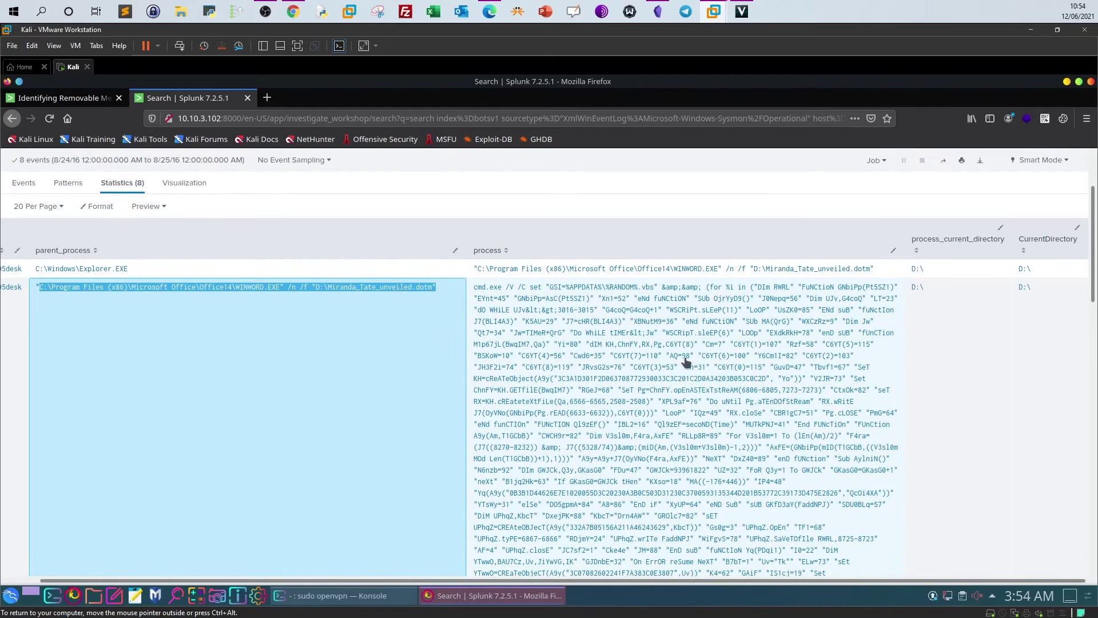
pyautogui.scroll(-12, 514, 320)
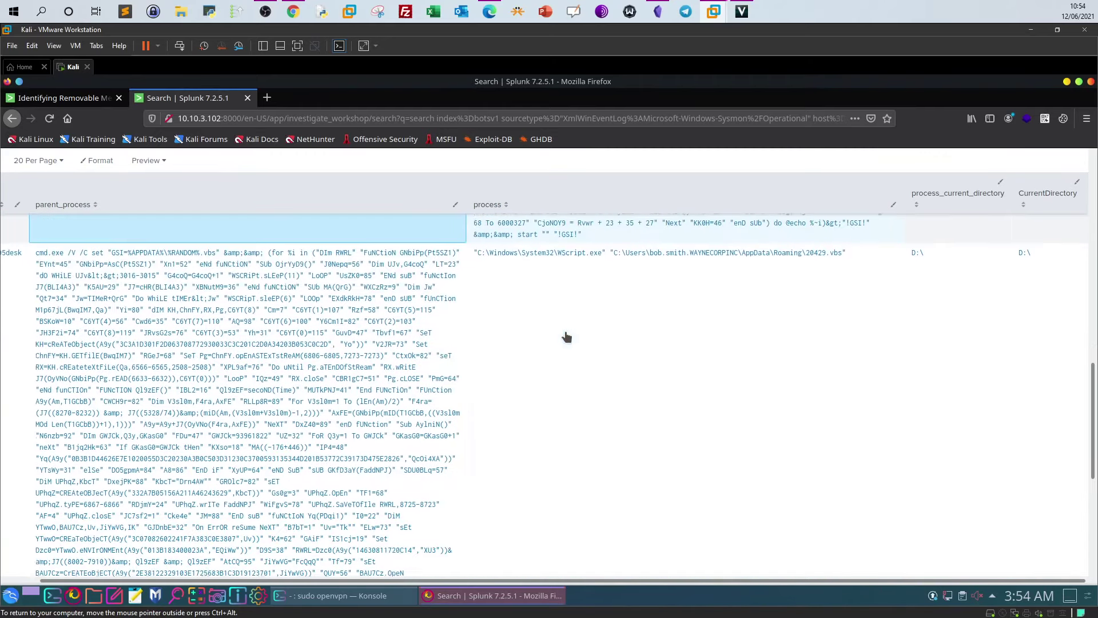
pyautogui.scroll(8, 566, 337)
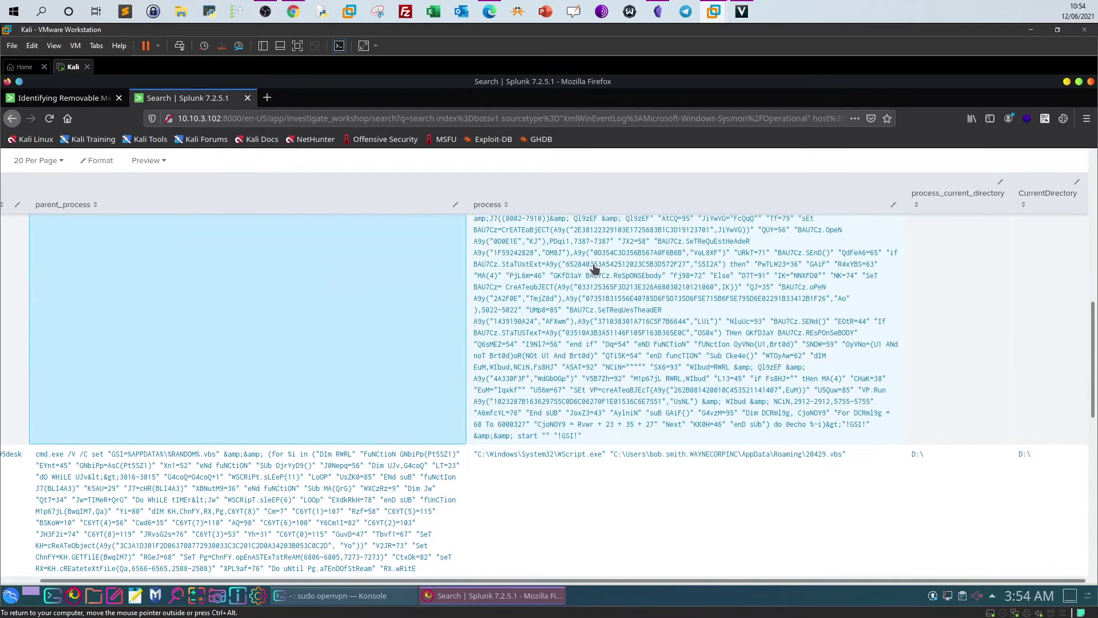
pyautogui.scroll(-4, 243, 475)
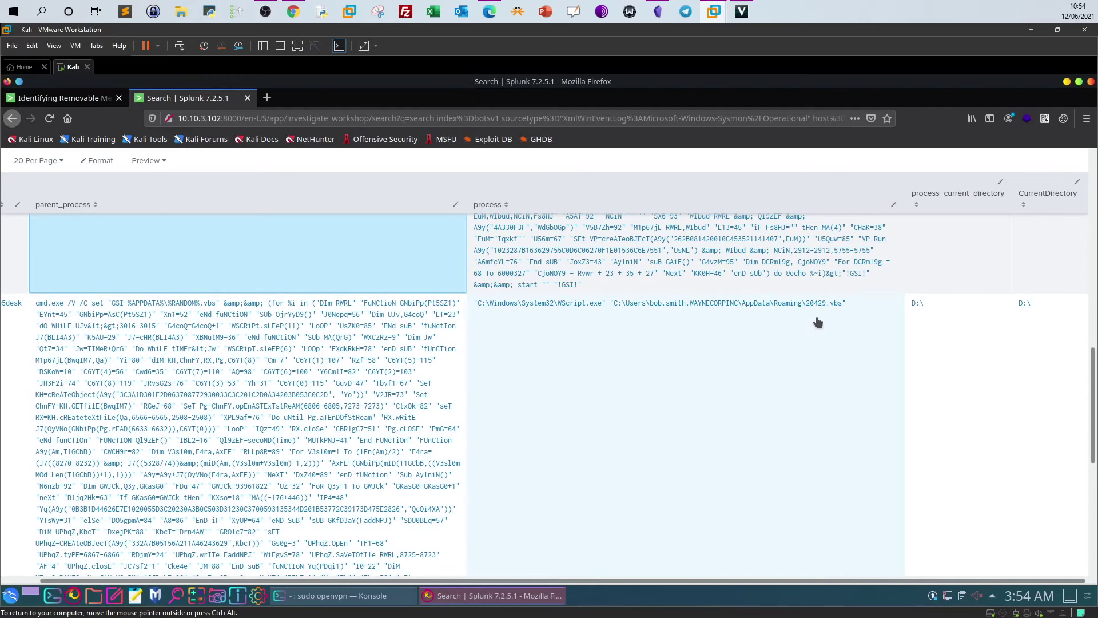
pyautogui.scroll(-12, 810, 358)
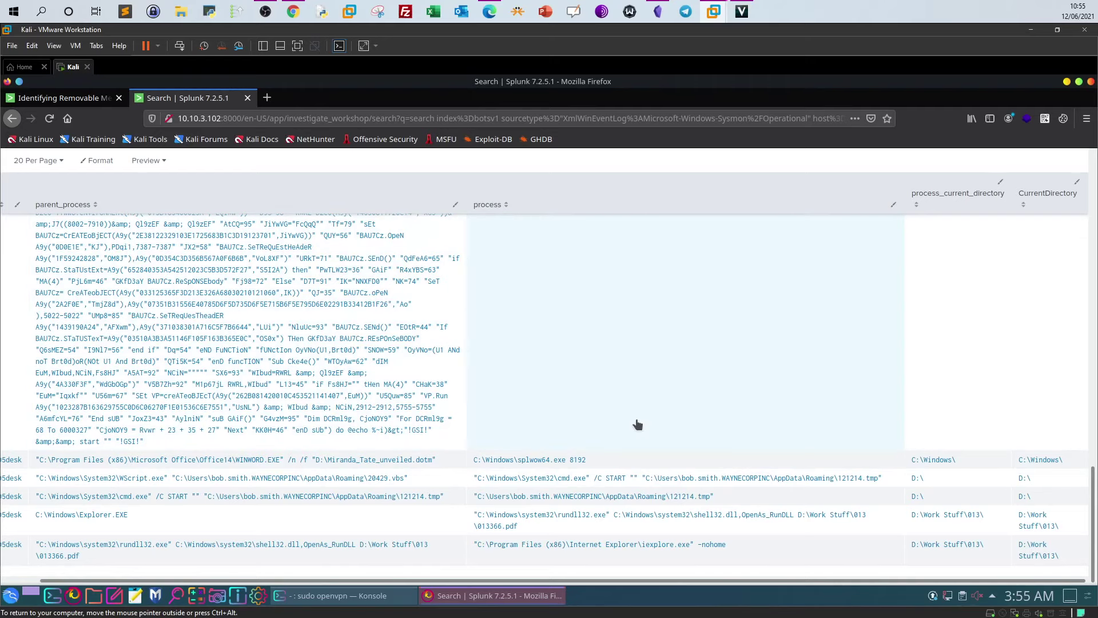
# Return to the table's first row and mark the D:\Miranda_Tate_unveiled.dotm path in its process value.
pyautogui.scroll(15, 643, 411)
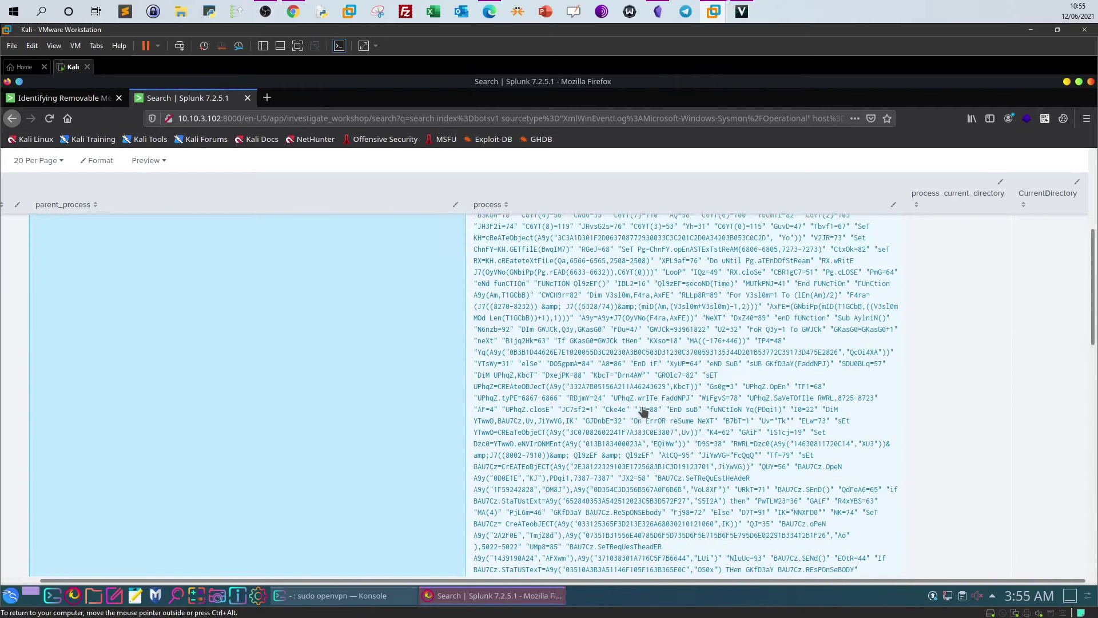
pyautogui.scroll(1, 642, 411)
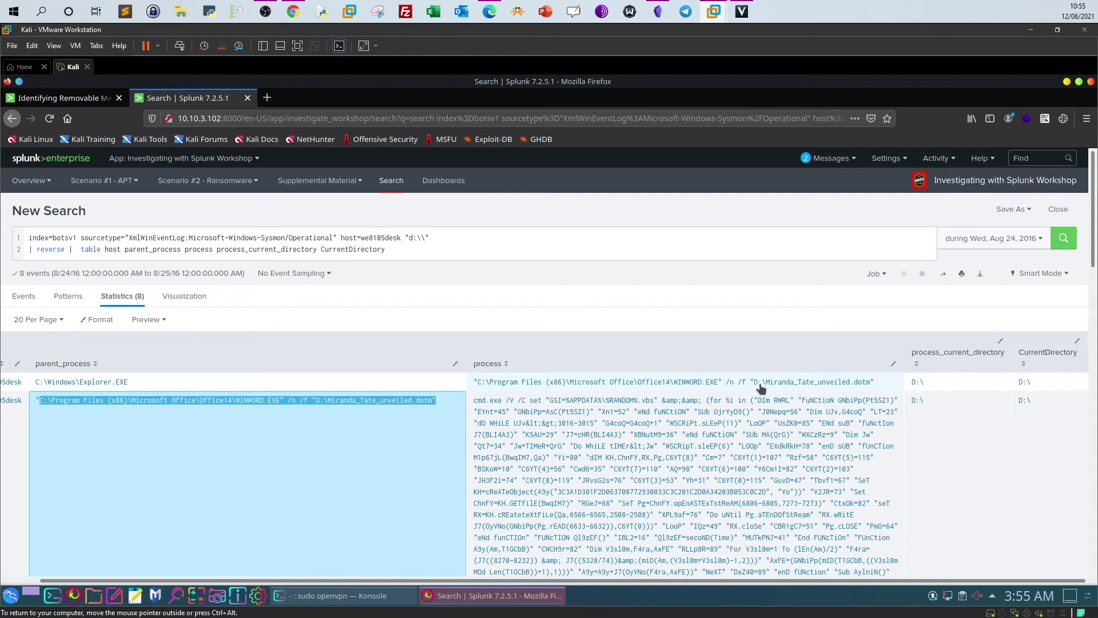
pyautogui.moveTo(754, 383); pyautogui.dragTo(871, 387)
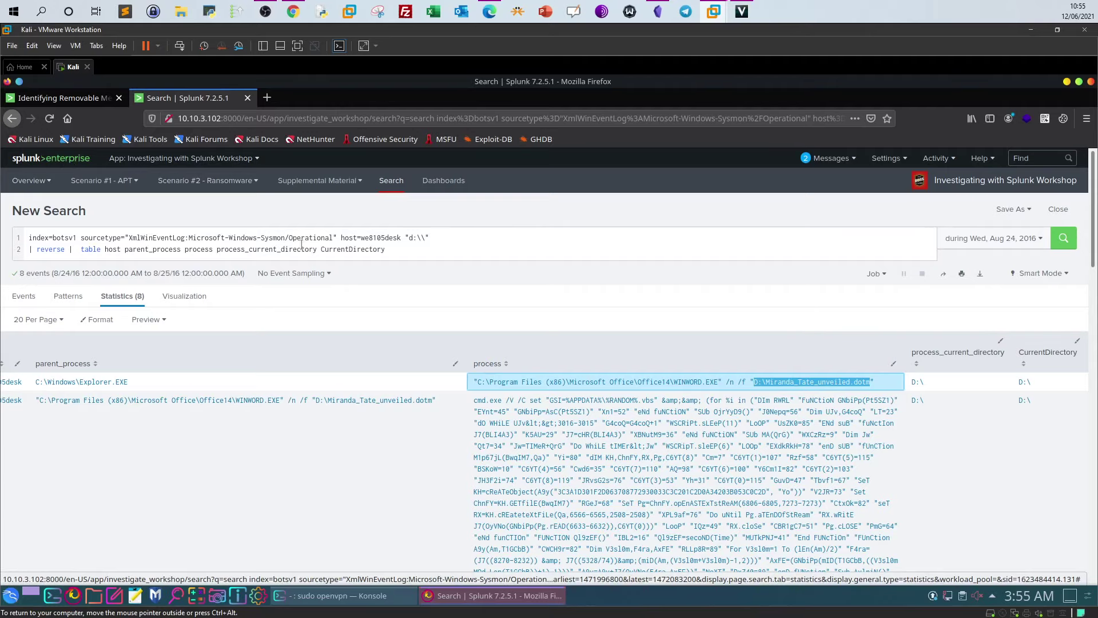
# Remove the reverse and table line from the query and rerun the search to list the raw events.
pyautogui.moveTo(396, 252); pyautogui.dragTo(27, 249)
pyautogui.press('BackSpace')
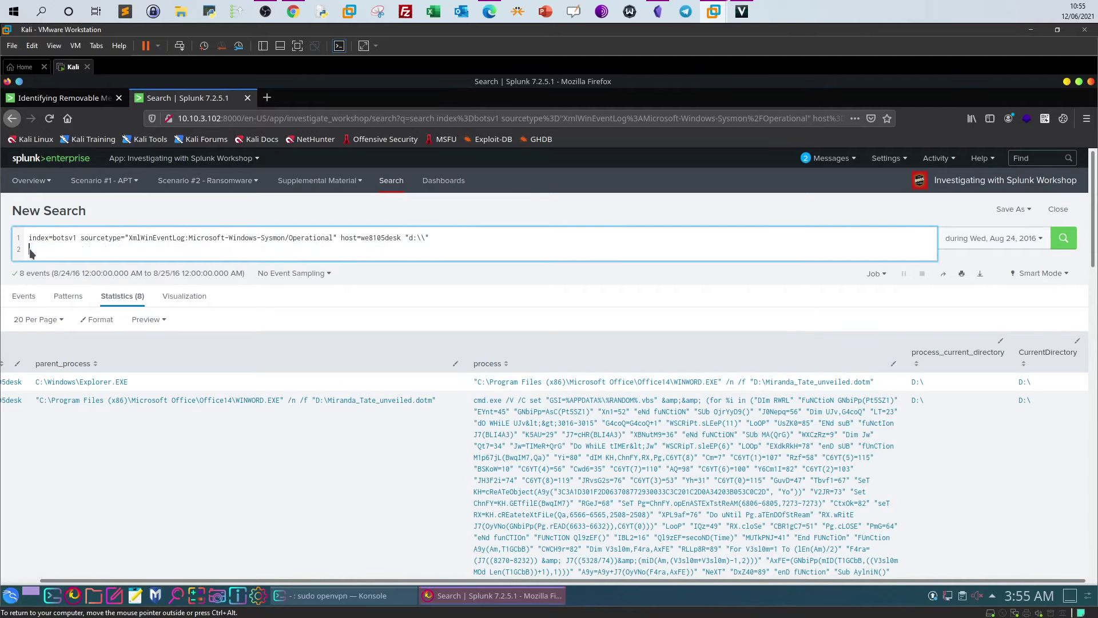
pyautogui.click(1045, 240)
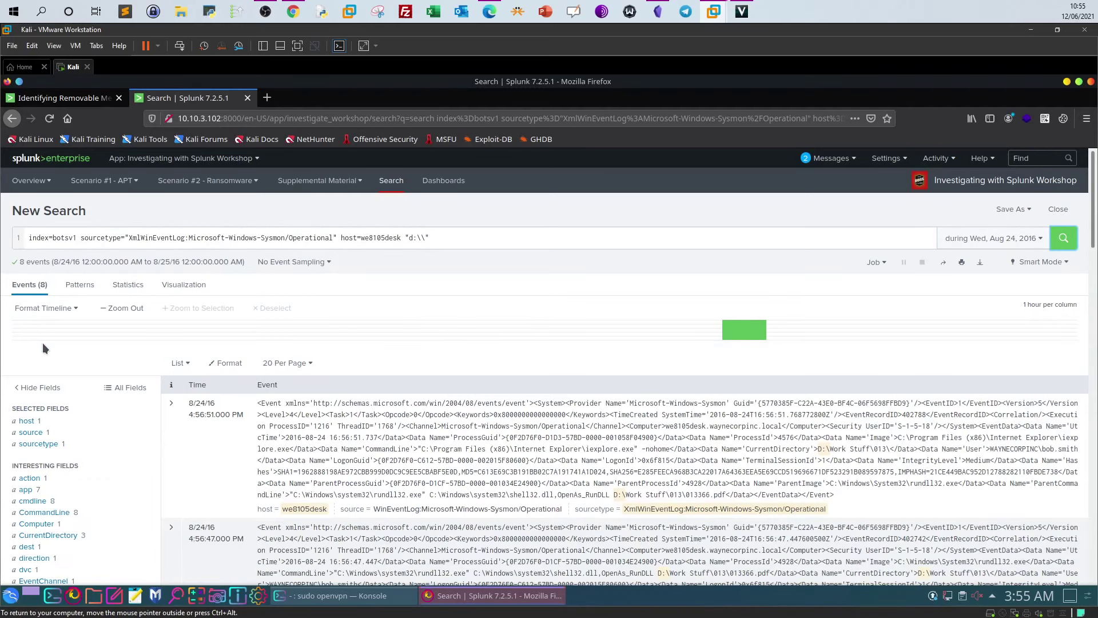
# Look through the interesting fields of the events and examine the values of the CommandLine field.
pyautogui.scroll(-3, 109, 409)
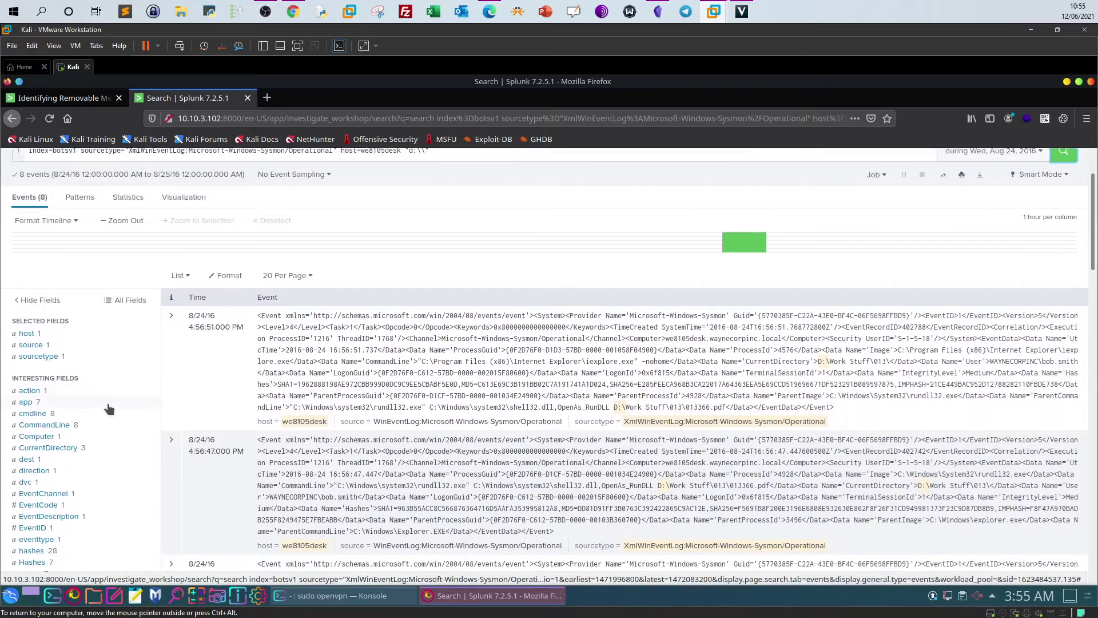
pyautogui.scroll(-5, 109, 409)
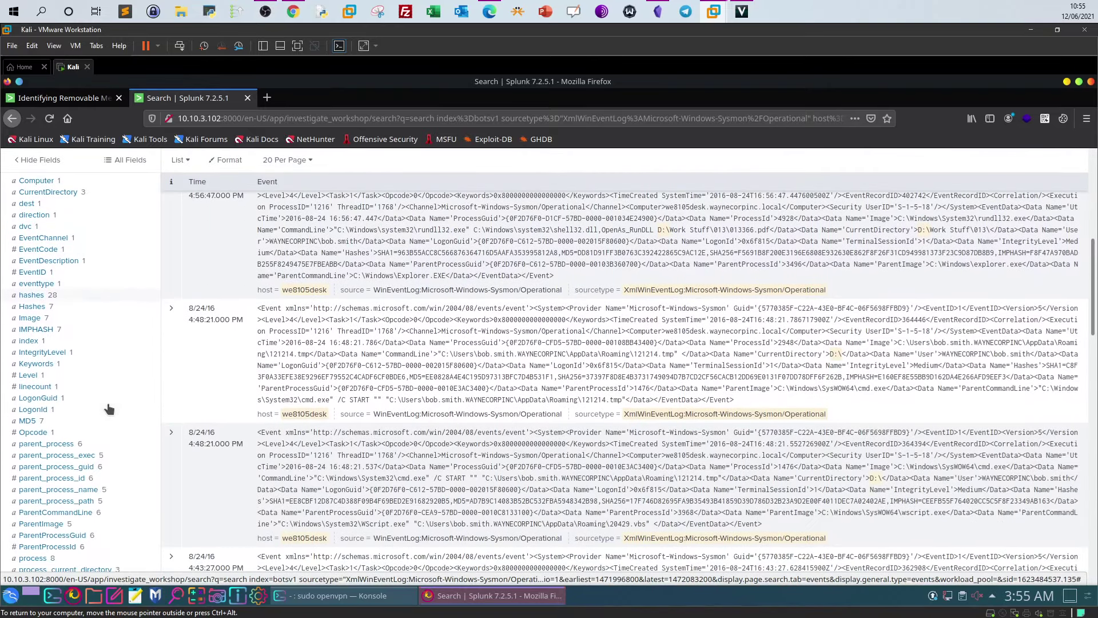
pyautogui.scroll(-3, 109, 409)
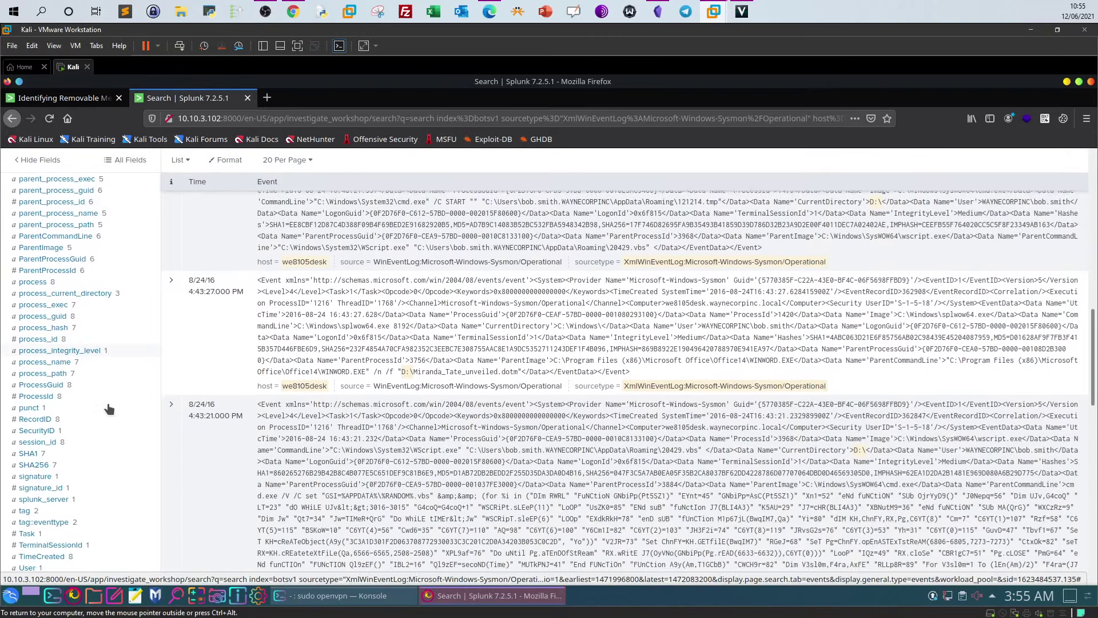
pyautogui.scroll(2, 109, 409)
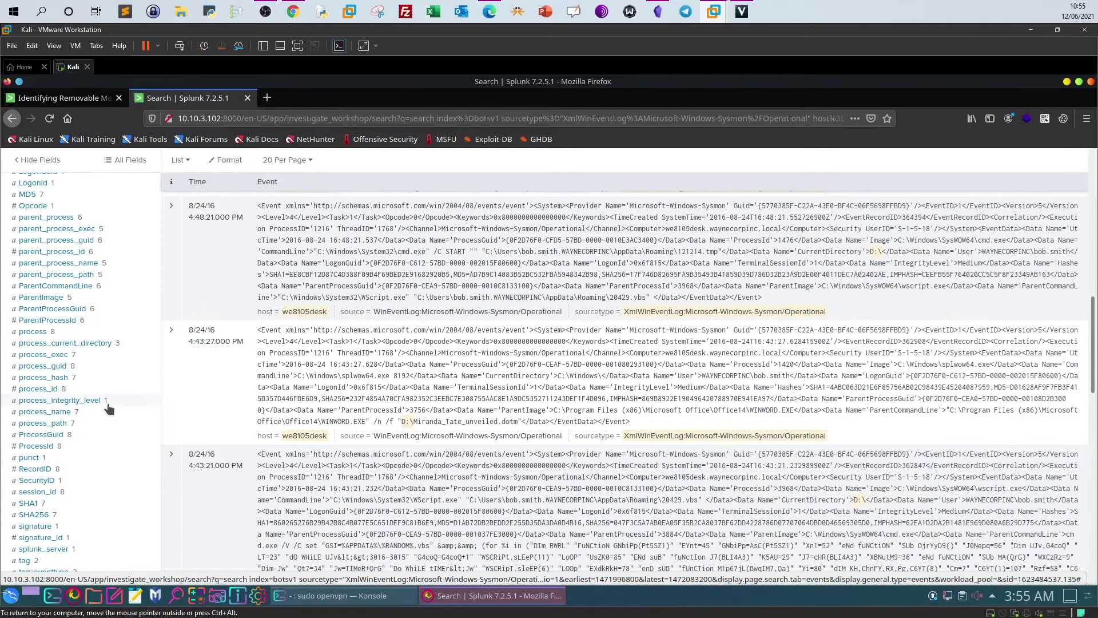
pyautogui.scroll(1, 110, 409)
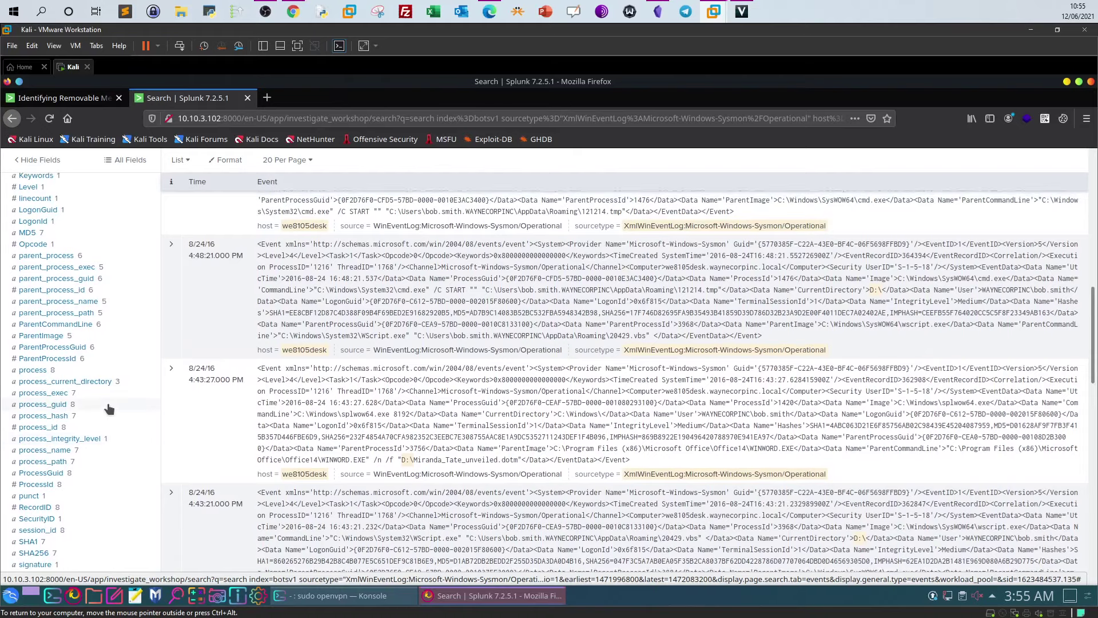
pyautogui.scroll(5, 110, 409)
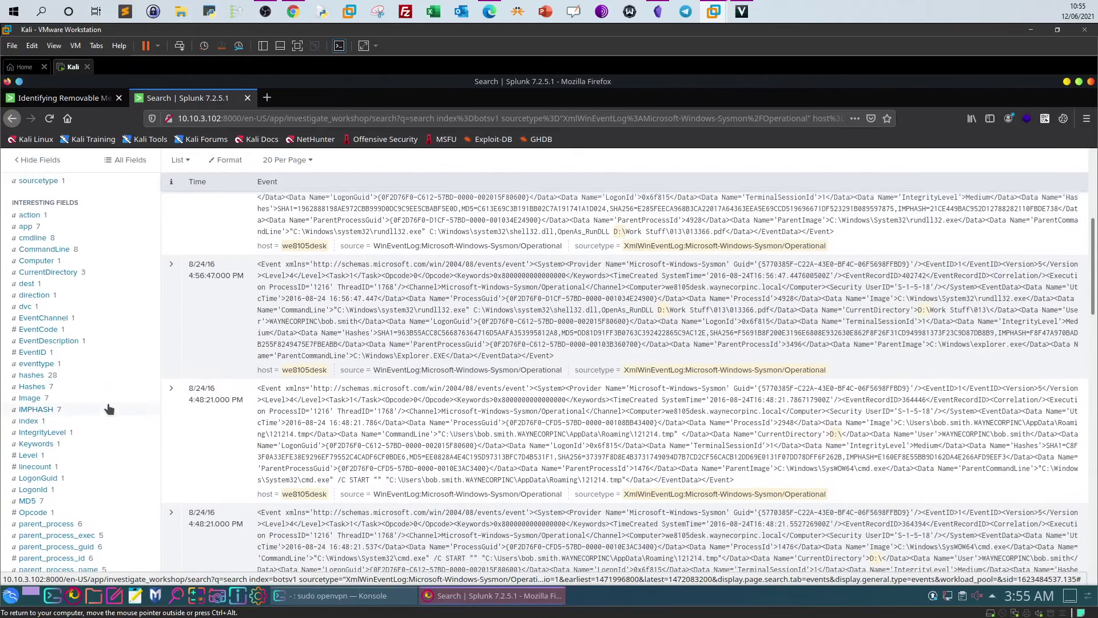
pyautogui.scroll(2, 63, 363)
pyautogui.click(63, 365)
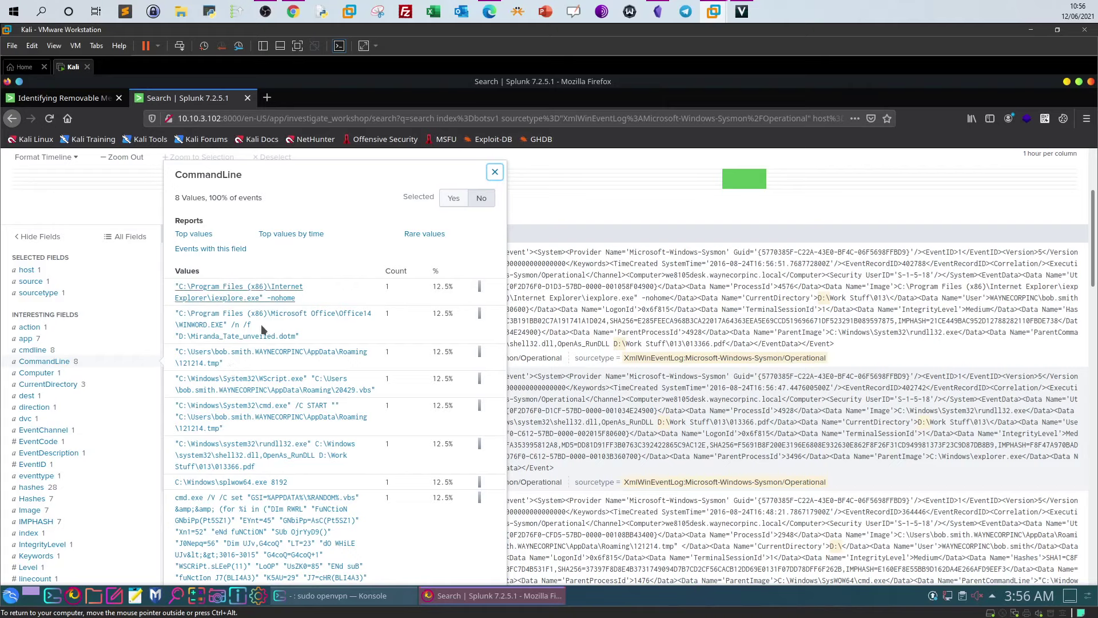
# Delete the "d:\\" search term from the end of the query.
pyautogui.scroll(2, 351, 282)
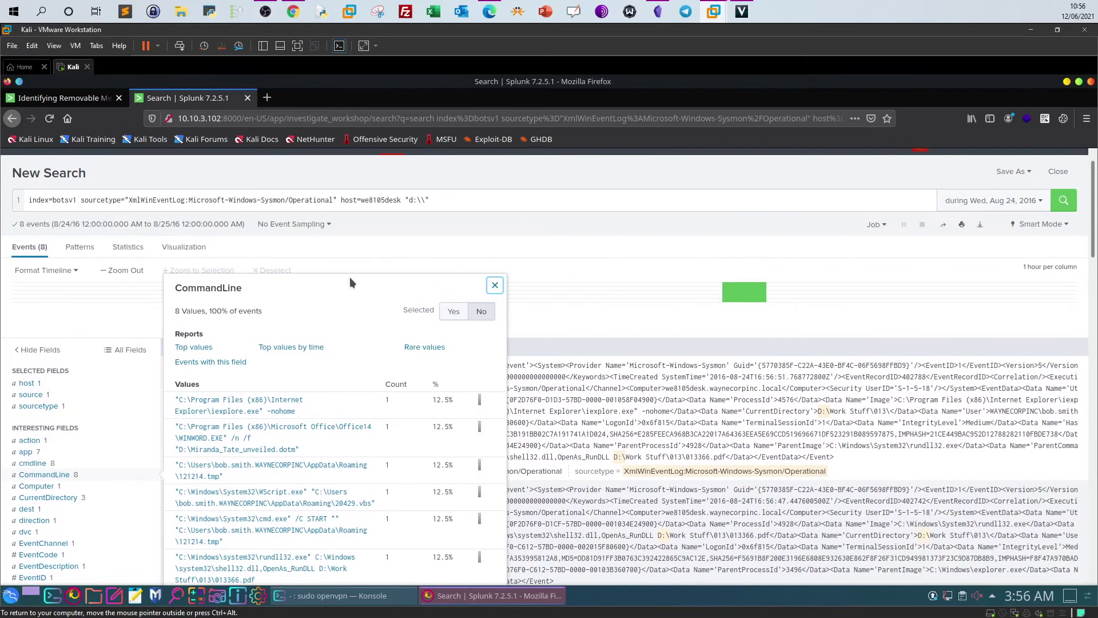
pyautogui.click(462, 202)
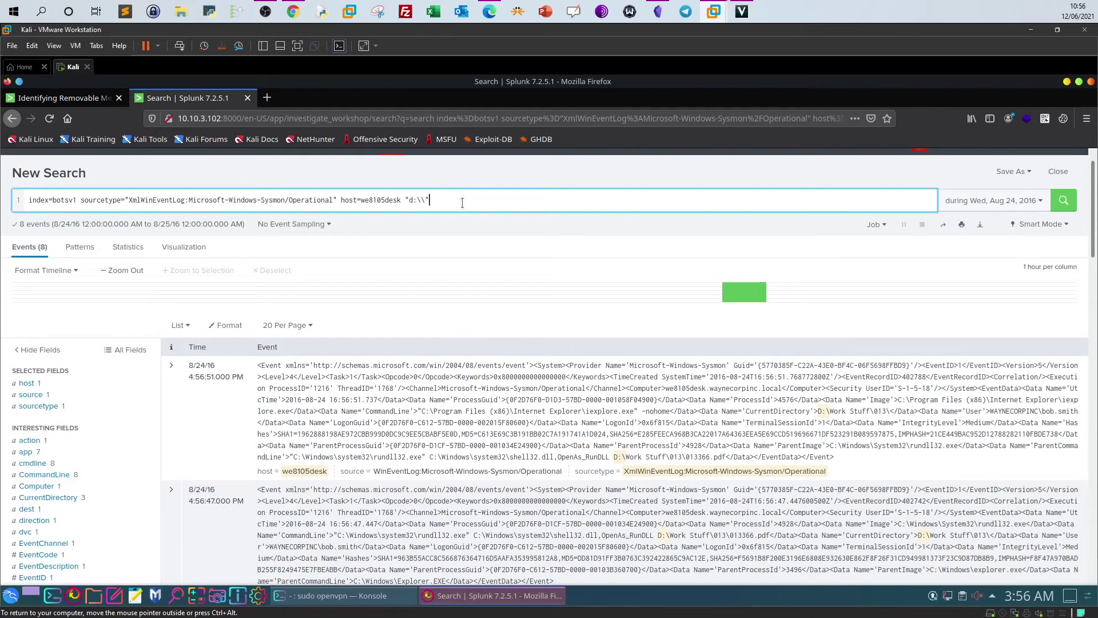
pyautogui.press('BackSpace')
pyautogui.press('BackSpace')
pyautogui.press('BackSpace')
pyautogui.press('BackSpace')
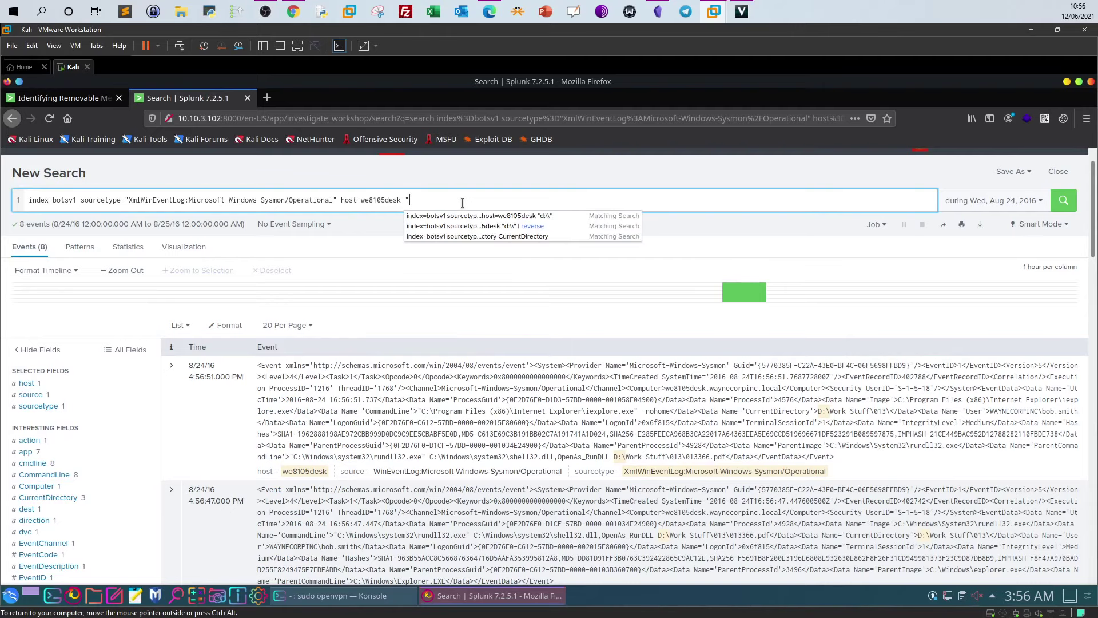
# Append an opening parenthesis and the wildcard condition CommandLine="*d:\\*" after host=we8105desk in the query.
pyautogui.write('(')
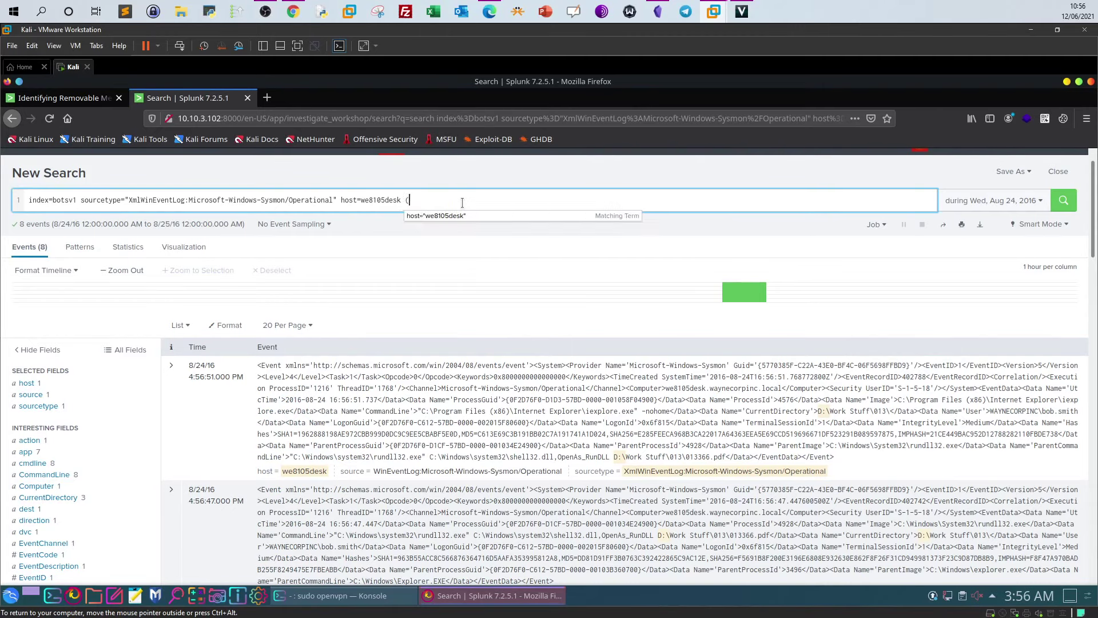
pyautogui.write('Command')
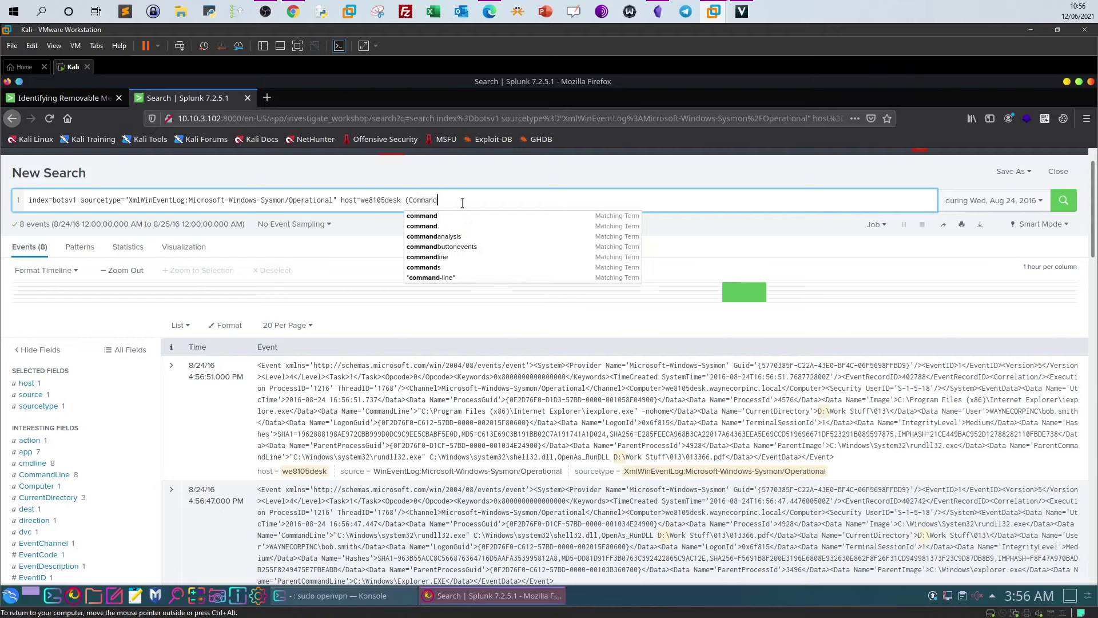
pyautogui.write('Line= ')
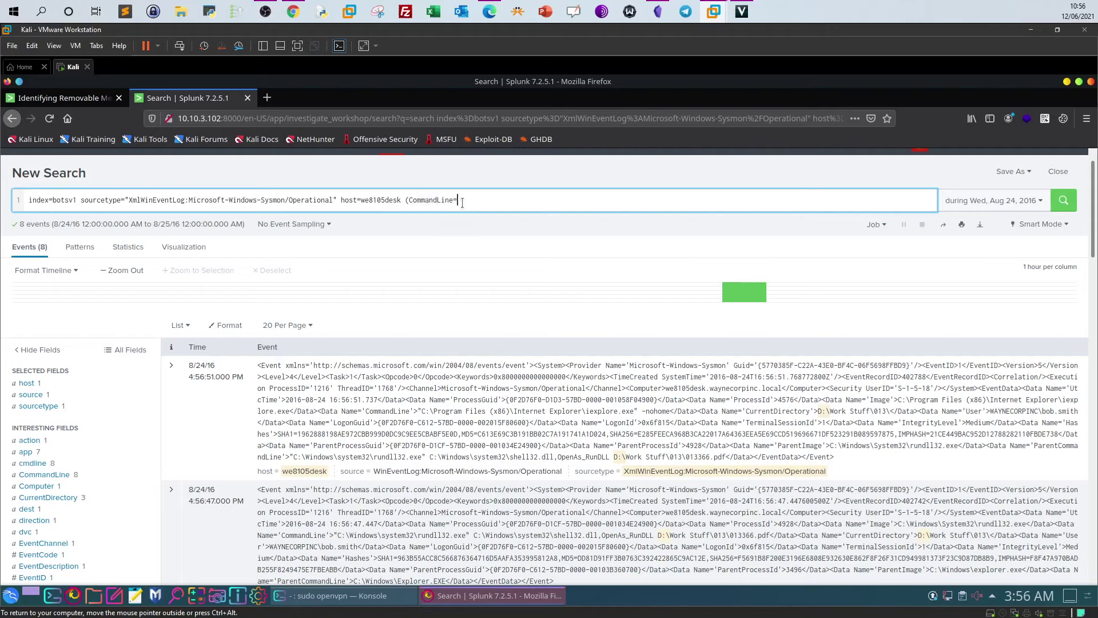
pyautogui.write('|')
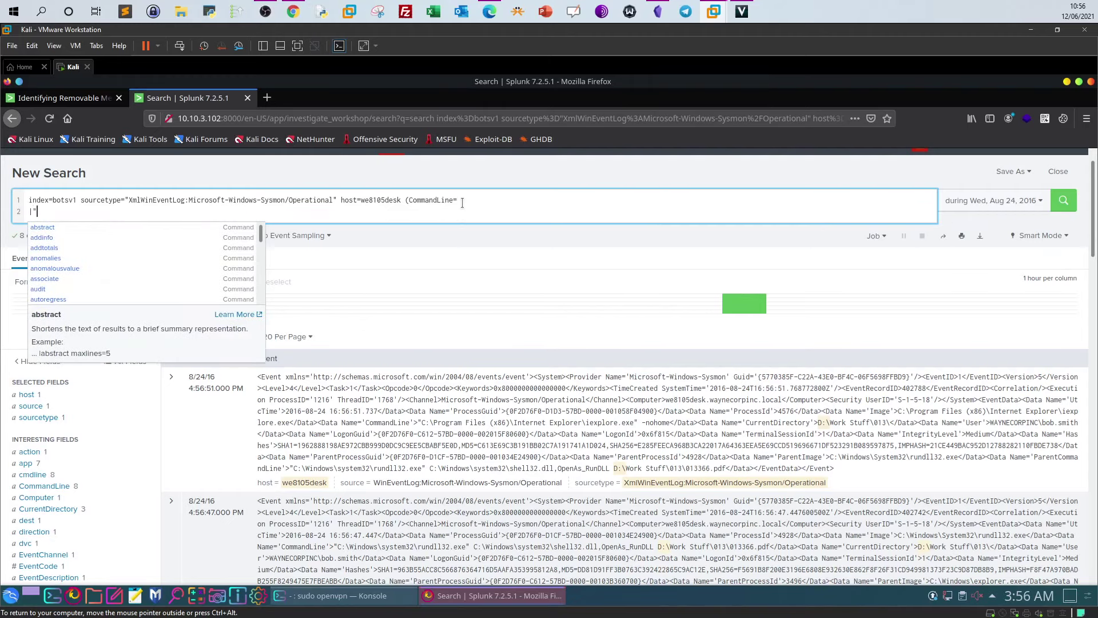
pyautogui.press('BackSpace')
pyautogui.press('BackSpace')
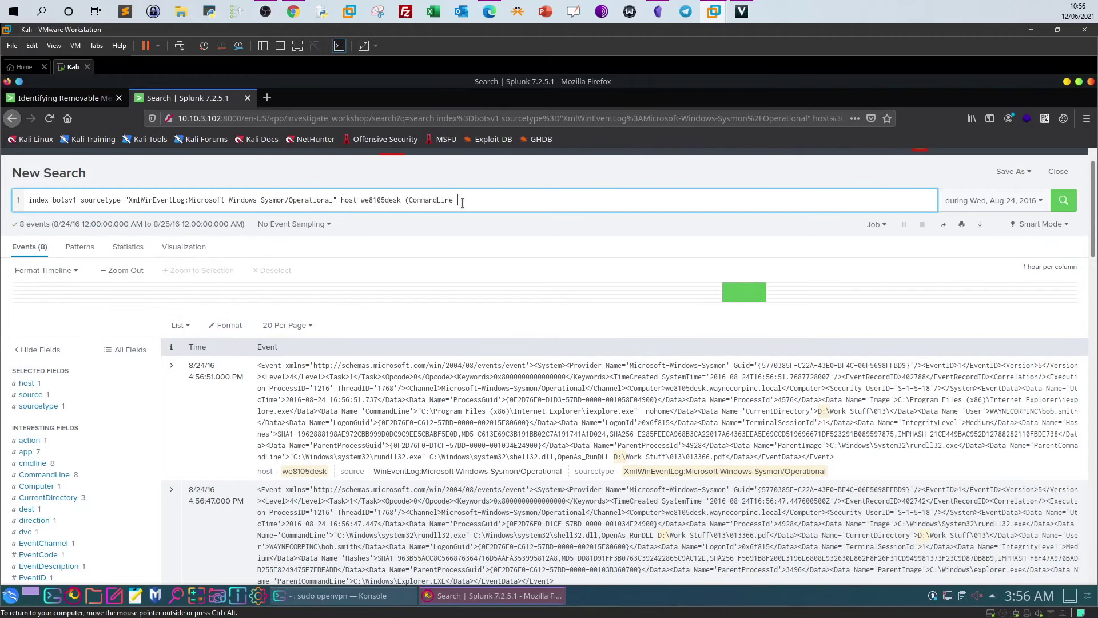
pyautogui.write('"*d:')
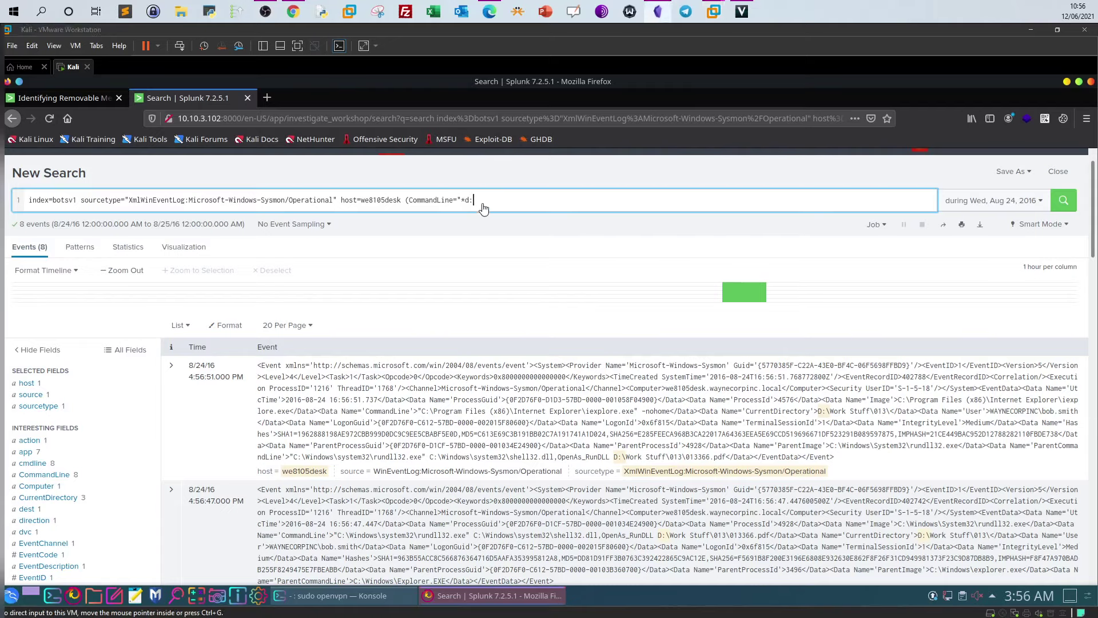
pyautogui.write('\\\\*')
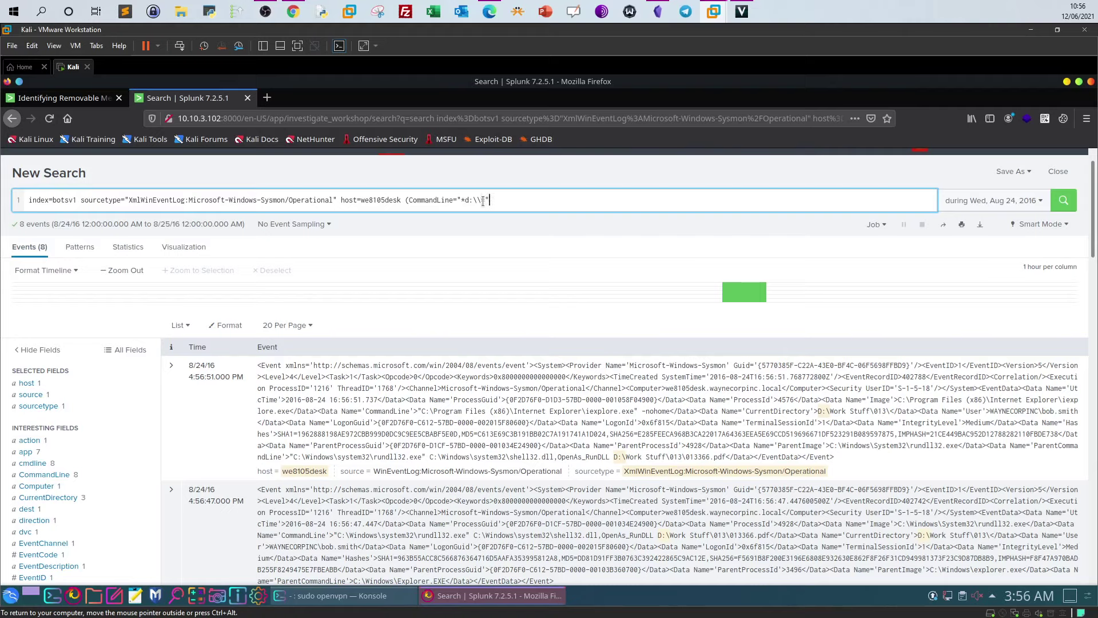
# Extend the condition with OR and the parentcommandline field, taking the field name from the suggested terms.
pyautogui.write('" OR')
pyautogui.scroll(-3, 72, 424)
pyautogui.scroll(-5, 71, 423)
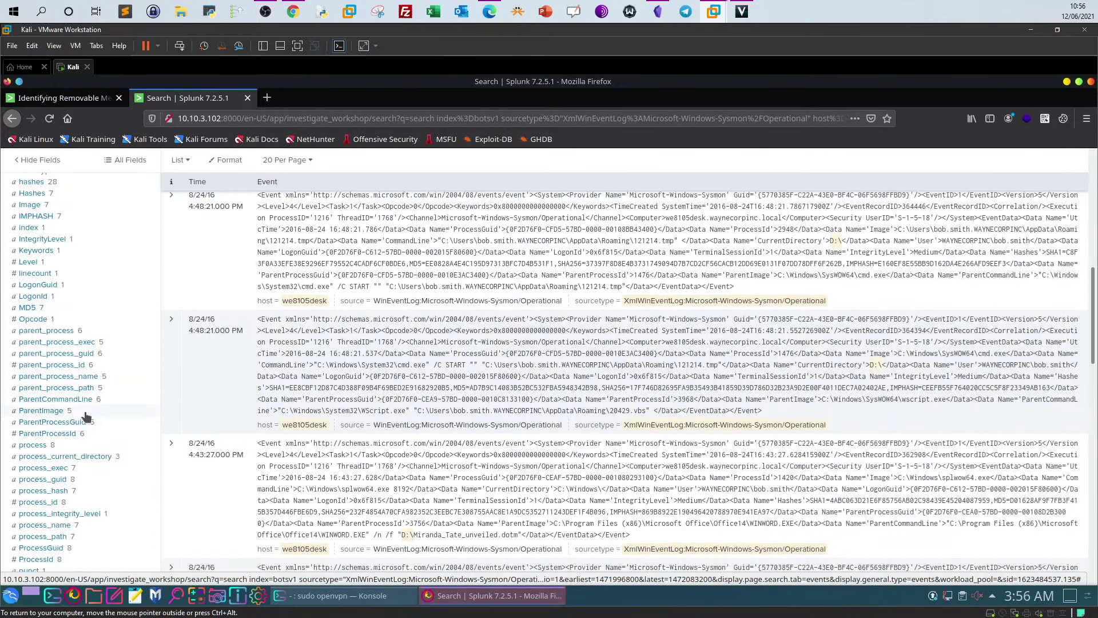
pyautogui.scroll(7, 84, 417)
pyautogui.scroll(1, 159, 357)
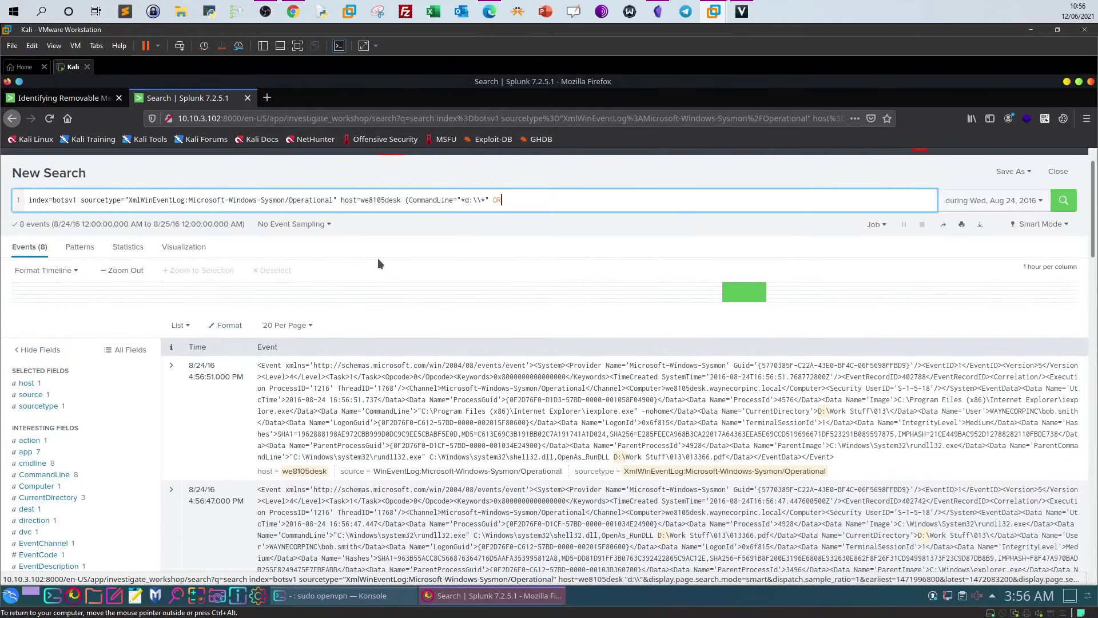
pyautogui.write('Par')
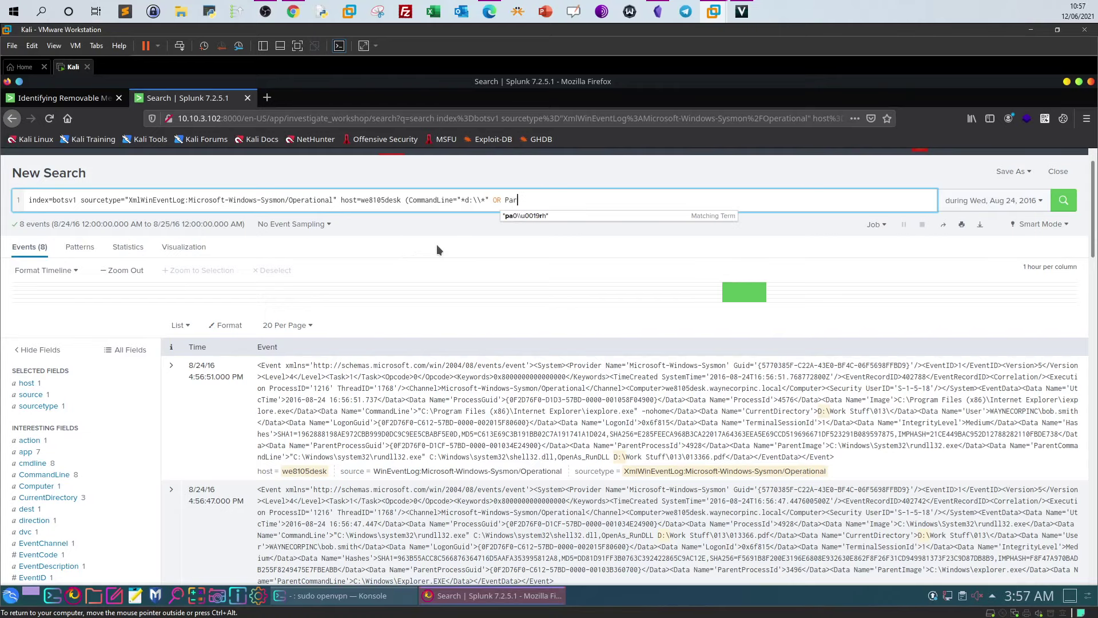
pyautogui.write('entCo')
pyautogui.click(514, 216)
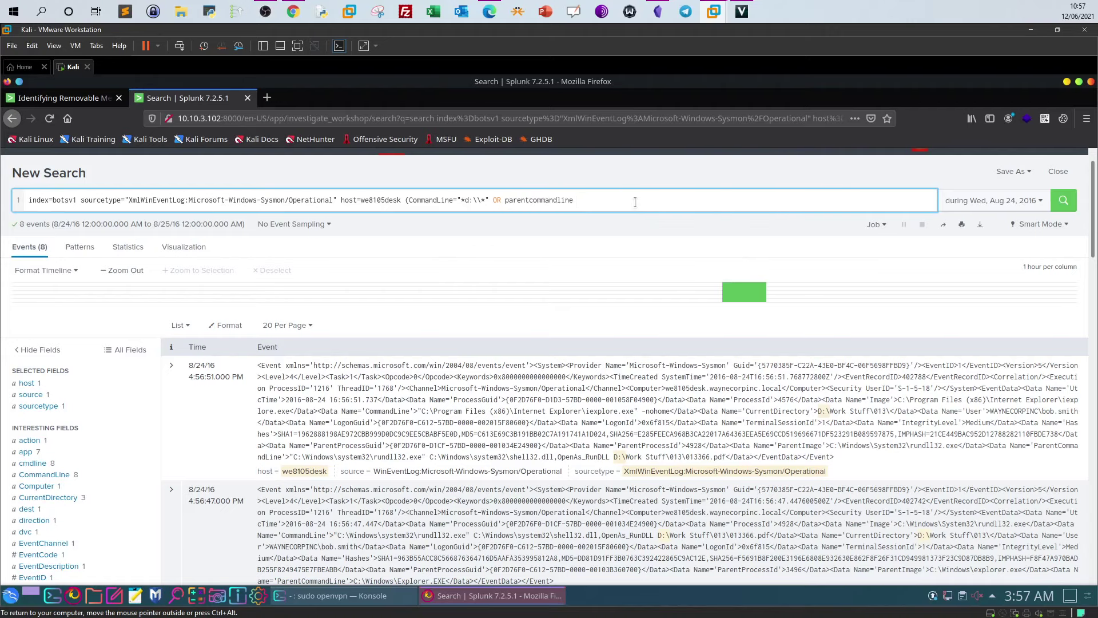
# Match parentcommandline against "*d:\\*" as well and close the parenthesis.
pyautogui.write('=')
pyautogui.moveTo(458, 200); pyautogui.dragTo(489, 200)
pyautogui.click(596, 197)
pyautogui.write('"*d:\\\\*"')
pyautogui.click(465, 201)
pyautogui.write(')')
# Add a second query line, | table _time CommandLine ParentCommandLine, completing it from the command history.
pyautogui.hotkey('shift', 'Return')
pyautogui.write('| ta')
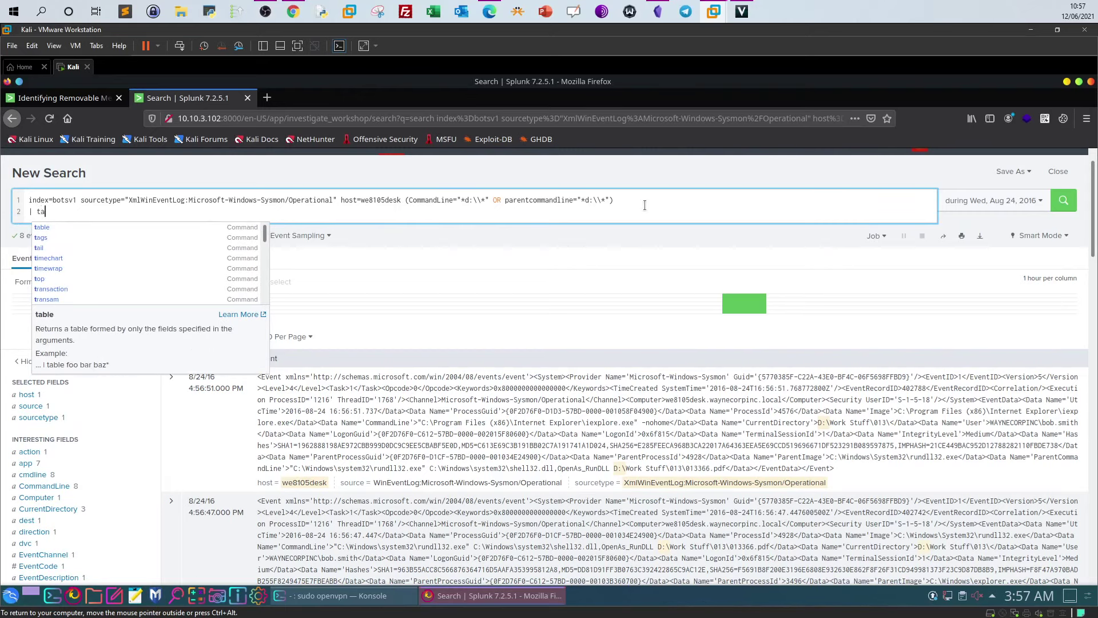
pyautogui.write('ble _ti')
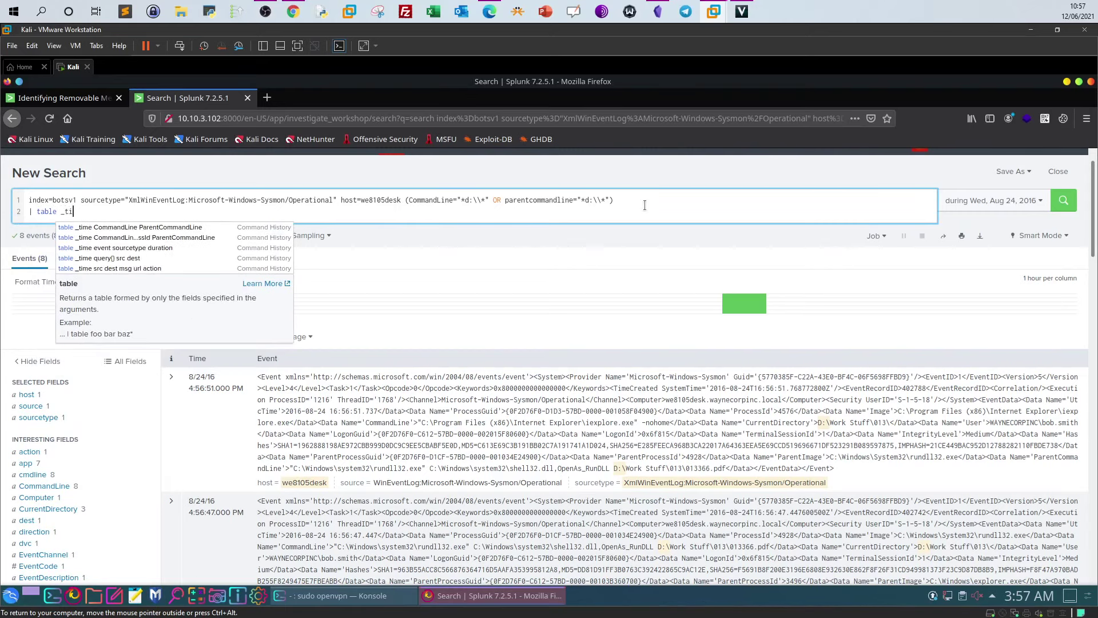
pyautogui.write('me Comm')
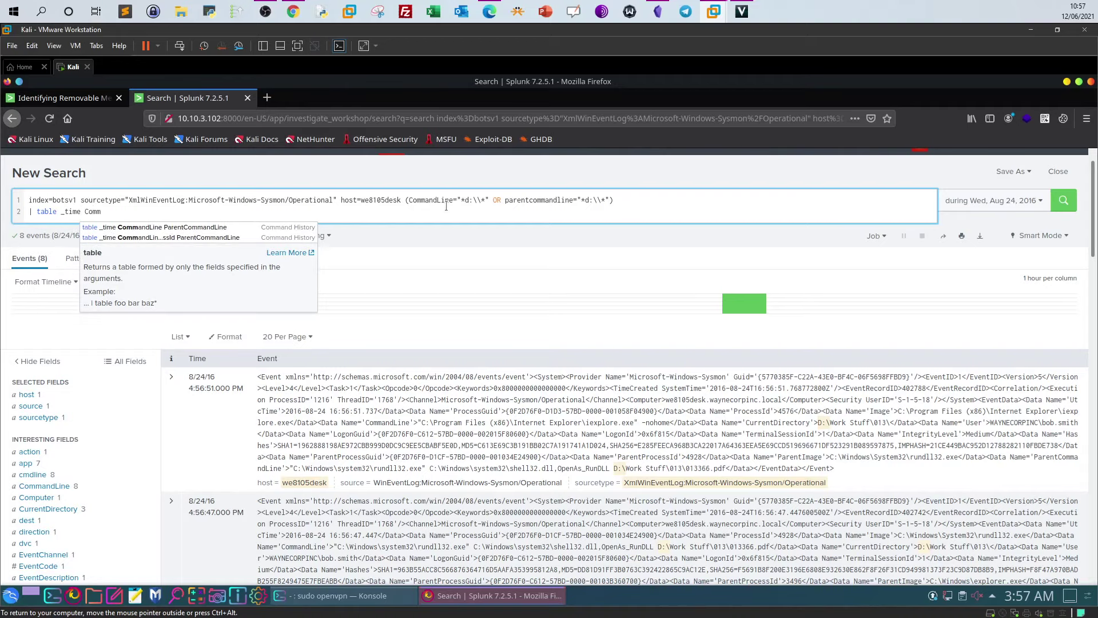
pyautogui.click(241, 227)
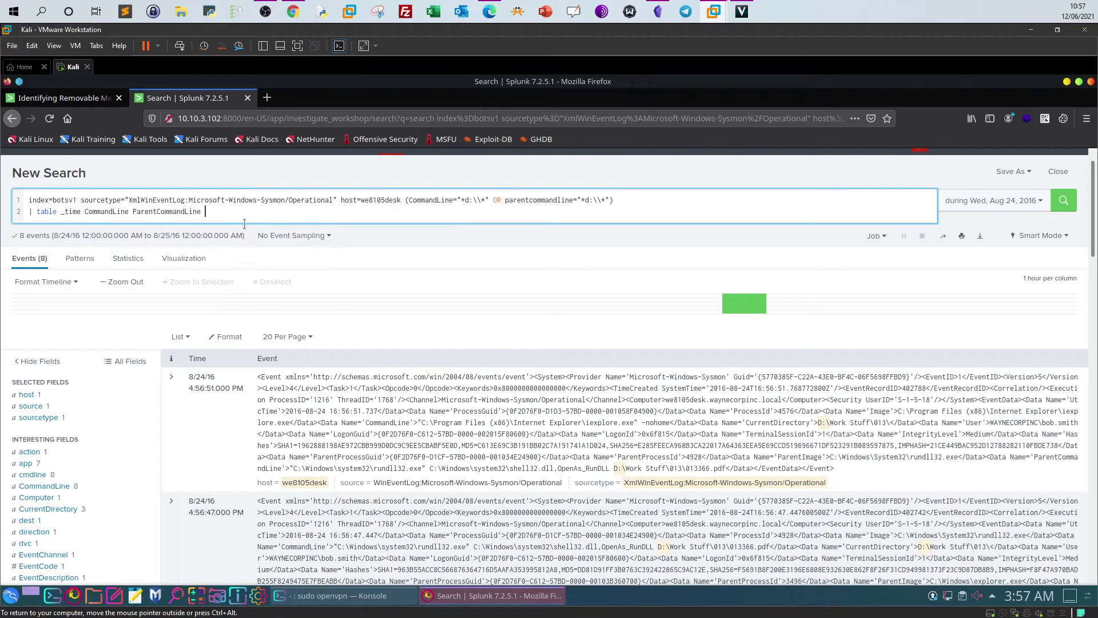
# Add a third query line, | sort _time, and run the search.
pyautogui.press('Return')
pyautogui.write('| sor')
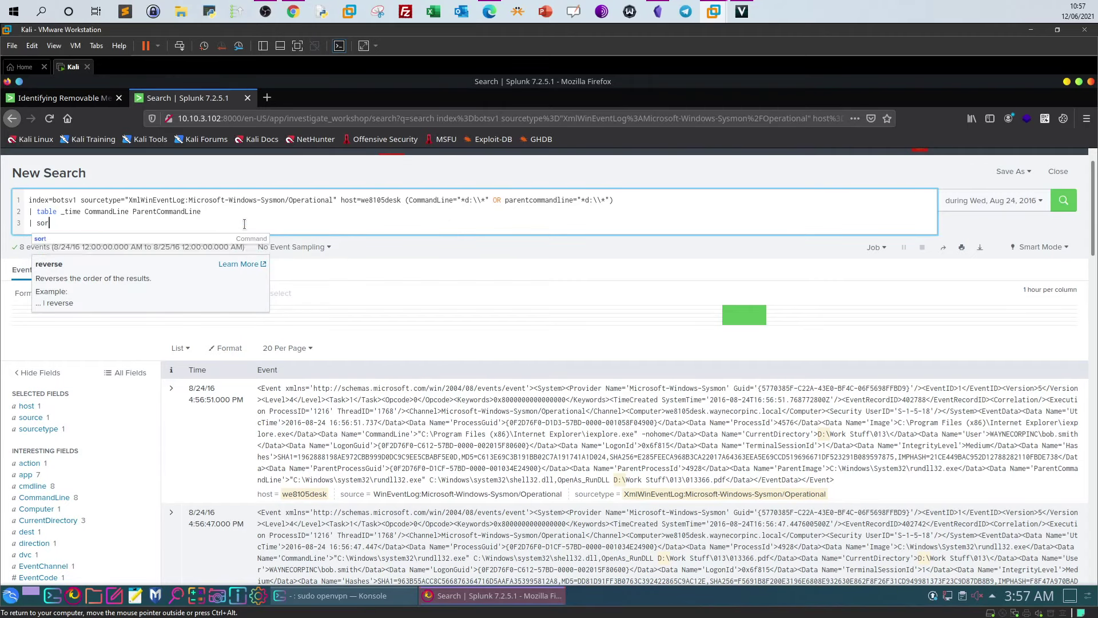
pyautogui.write('t _time')
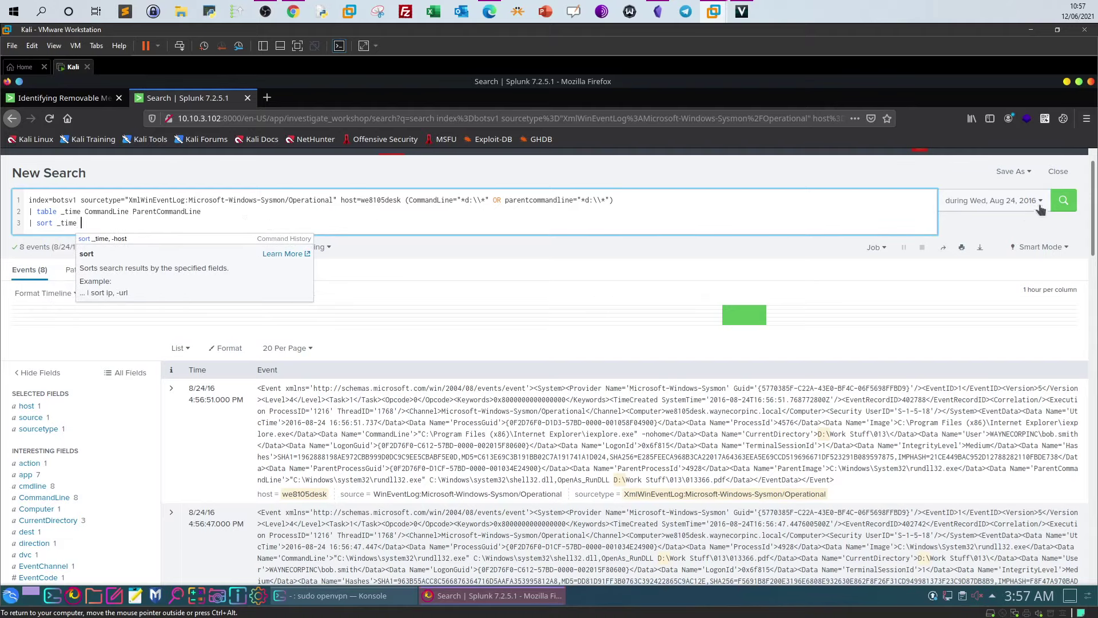
pyautogui.click(1063, 200)
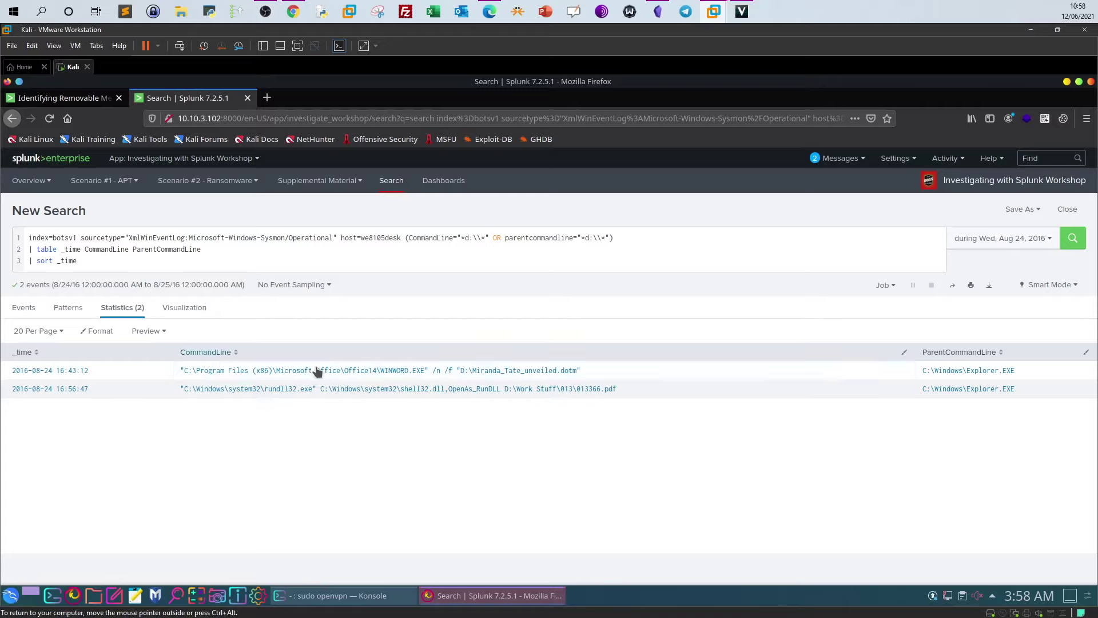
# Mark the file name Miranda_Tate_unveiled.dotm in the first result and switch to the TryHackMe page in Chrome to compare the answer.
pyautogui.moveTo(577, 371); pyautogui.dragTo(472, 375)
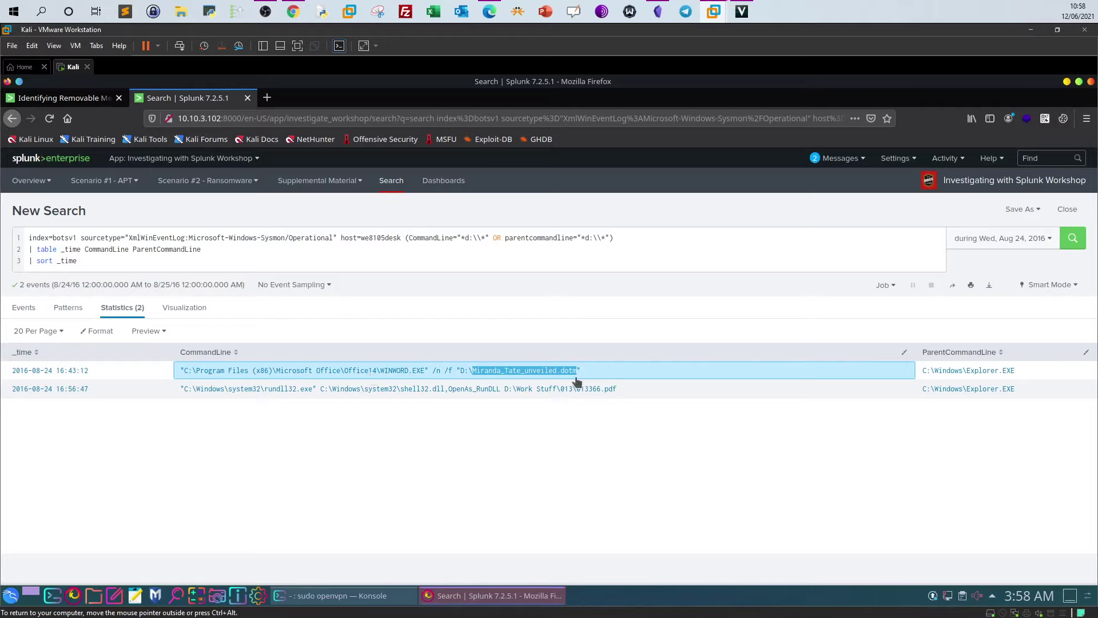
pyautogui.click(293, 17)
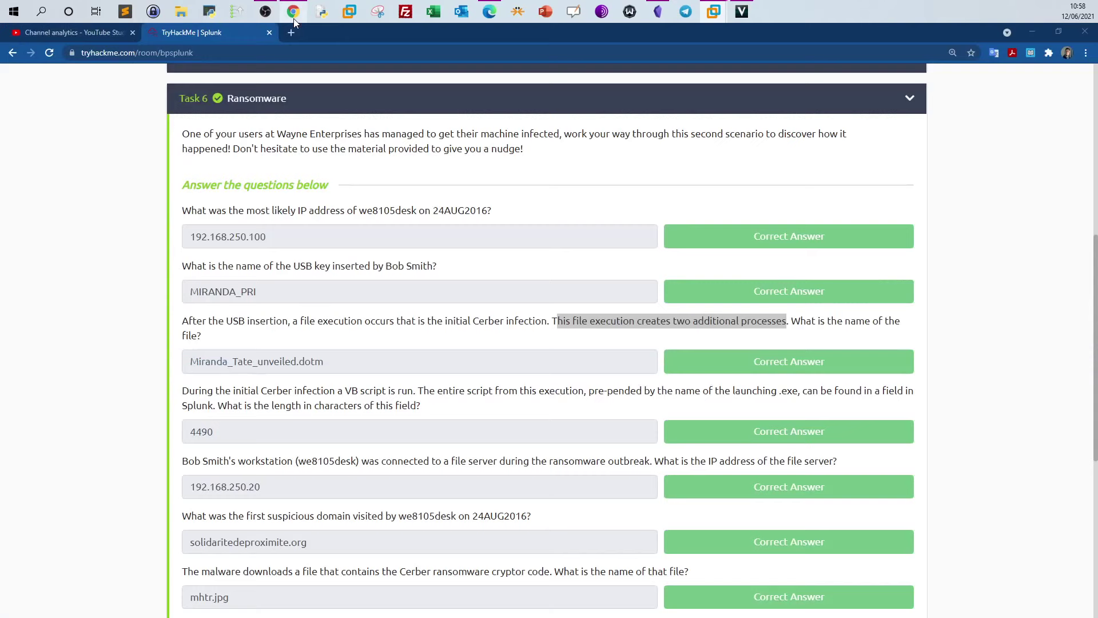
# Read the question about the VB script's field length, marking the parts on the launching .exe and the character count.
pyautogui.moveTo(359, 358); pyautogui.dragTo(140, 401)
pyautogui.click(235, 387)
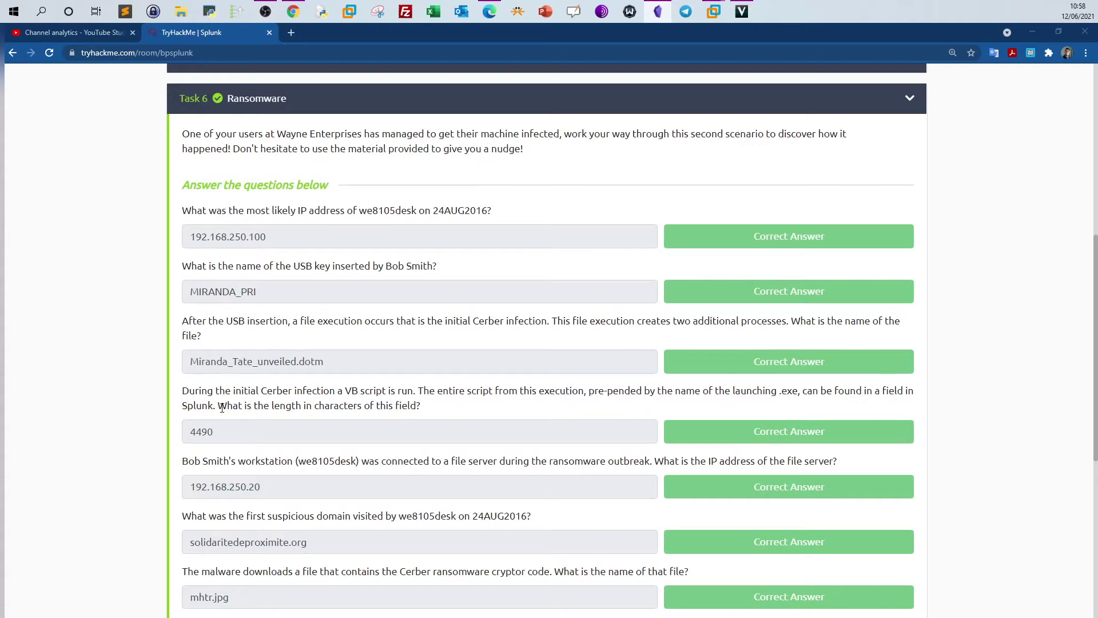
pyautogui.moveTo(218, 405); pyautogui.dragTo(432, 421)
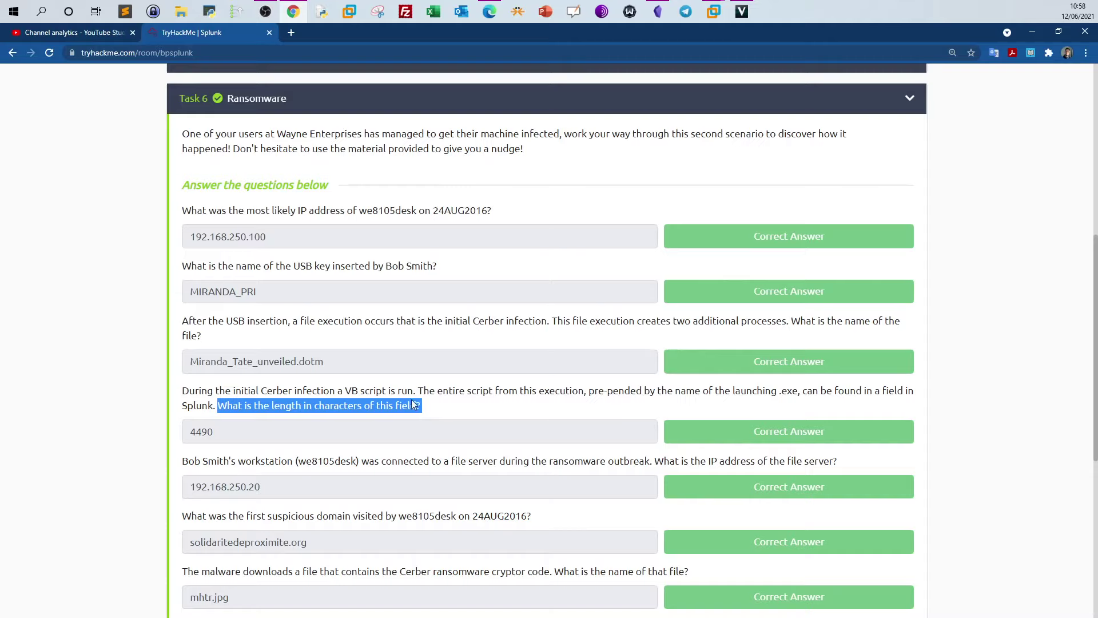
pyautogui.moveTo(733, 391); pyautogui.dragTo(798, 395)
pyautogui.moveTo(799, 394); pyautogui.dragTo(784, 416)
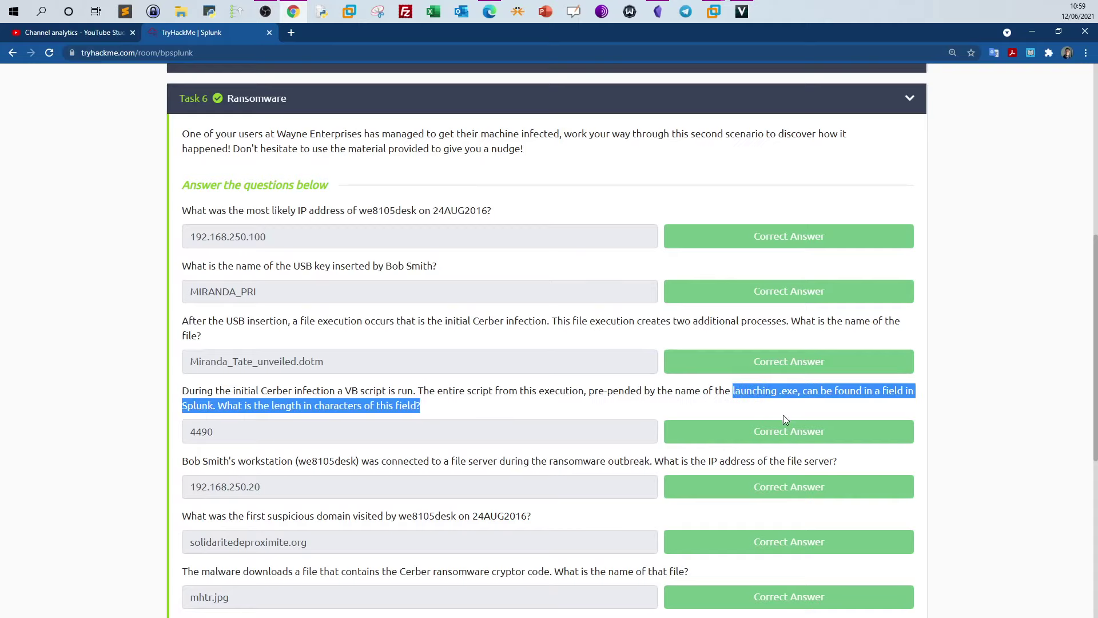
pyautogui.click(864, 407)
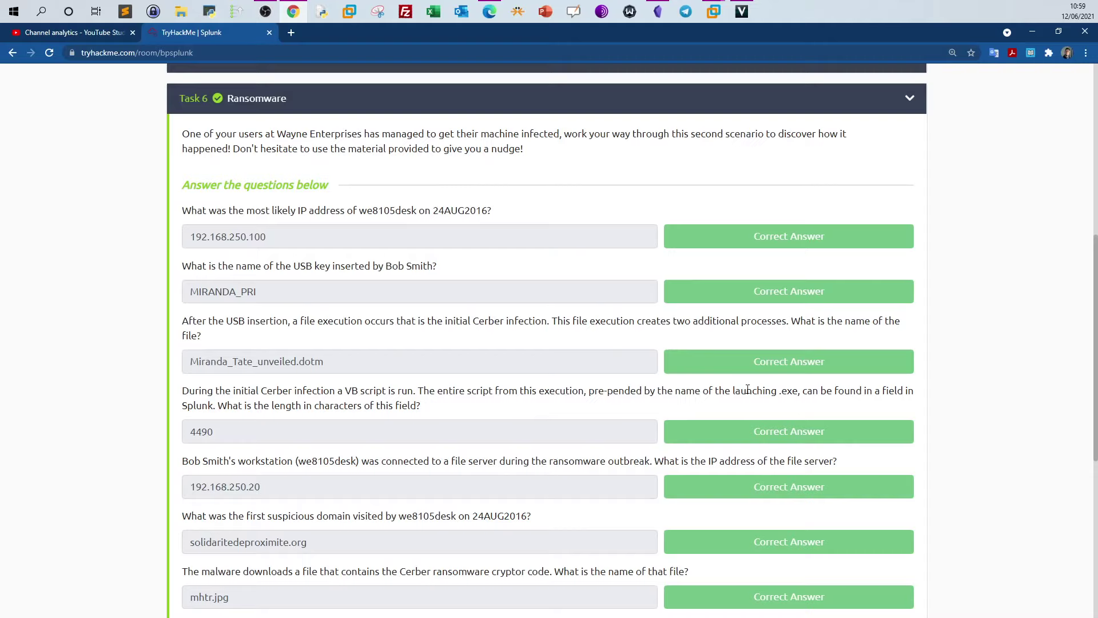
pyautogui.moveTo(802, 392); pyautogui.dragTo(736, 391)
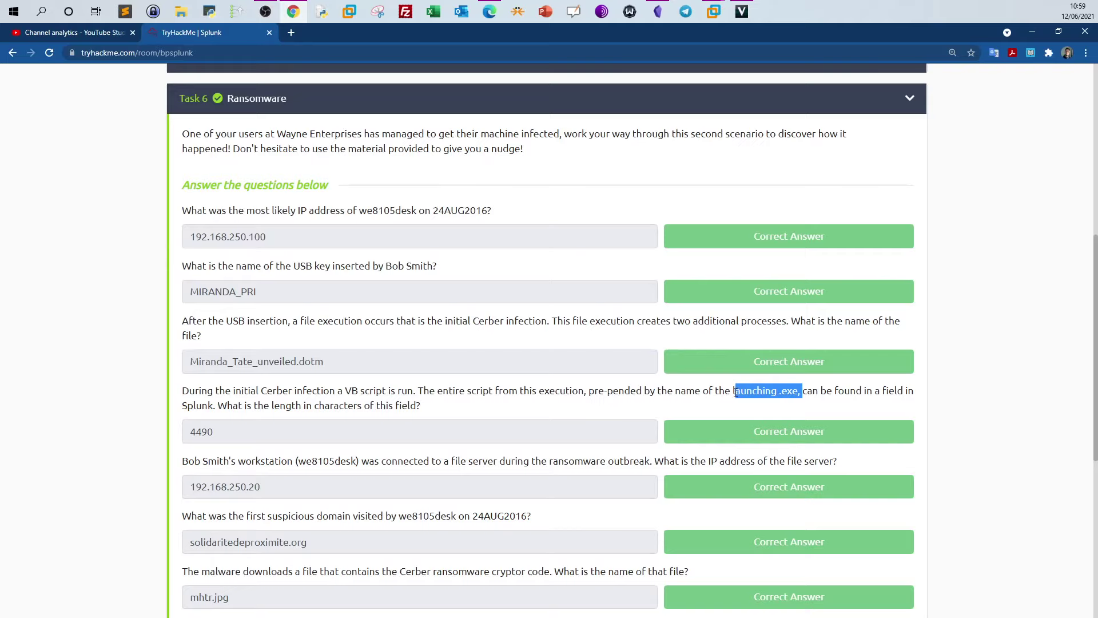
pyautogui.click(734, 391)
pyautogui.rightClick(734, 392)
pyautogui.click(636, 407)
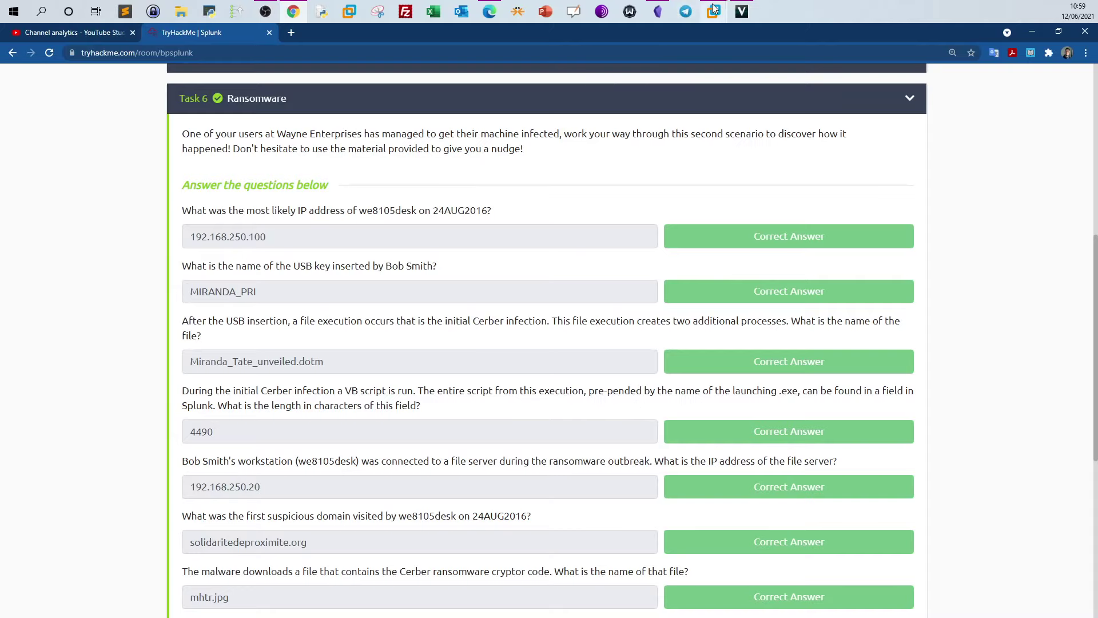
# Switch back to Splunk in the Kali virtual machine, replace everything after the Sysmon sourcetype with *.exe, and run the search.
pyautogui.moveTo(713, 11)
pyautogui.click(711, 98)
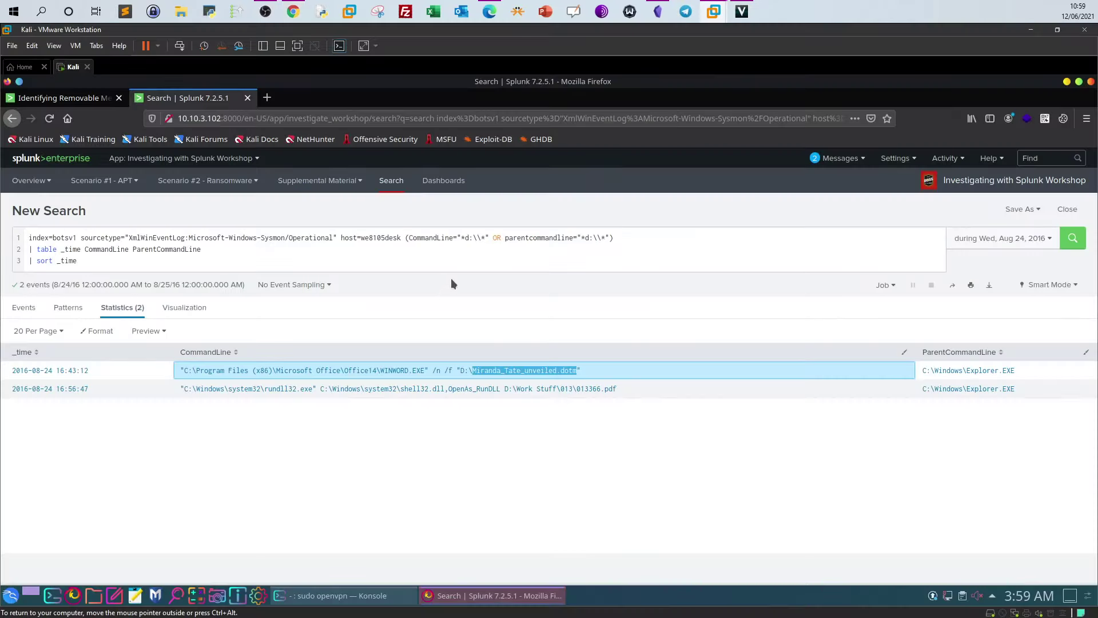
pyautogui.click(270, 259)
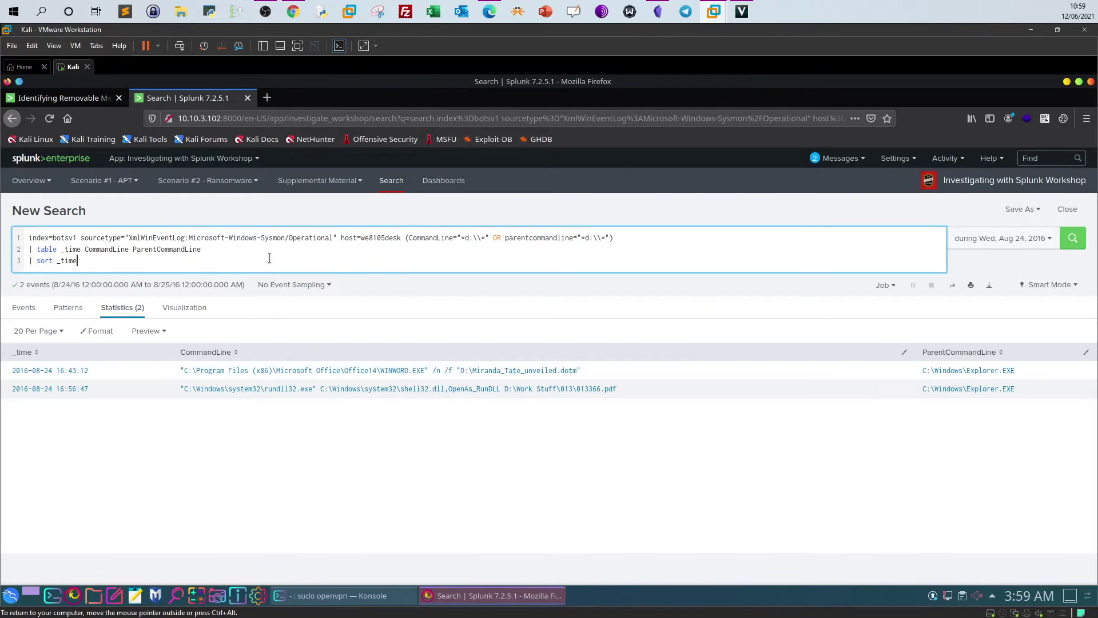
pyautogui.moveTo(269, 258); pyautogui.dragTo(342, 238)
pyautogui.press('BackSpace')
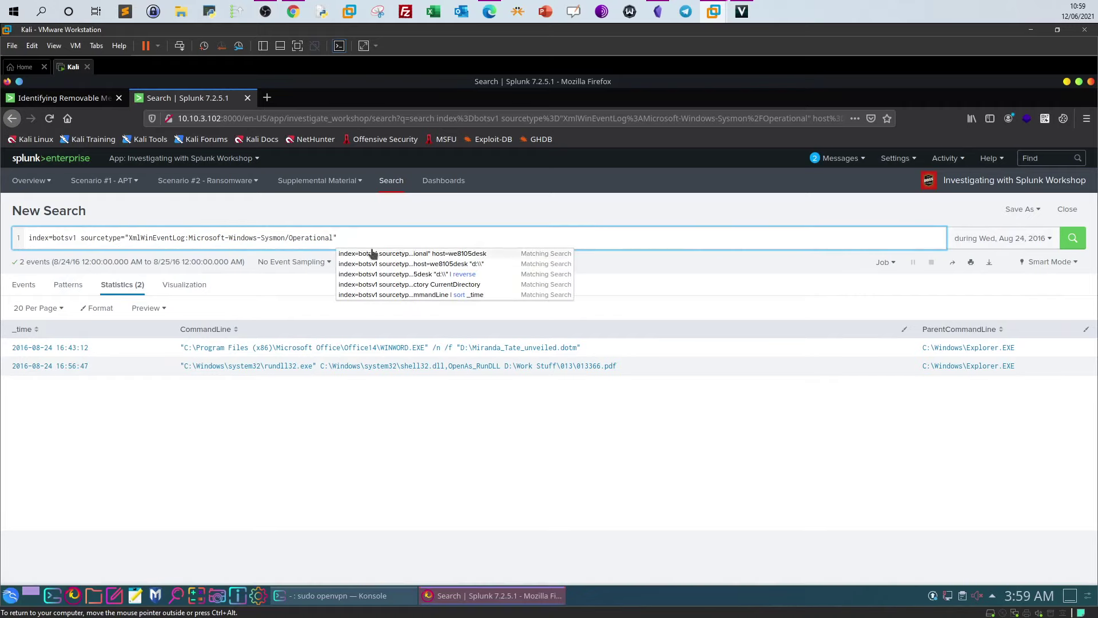
pyautogui.write('*.')
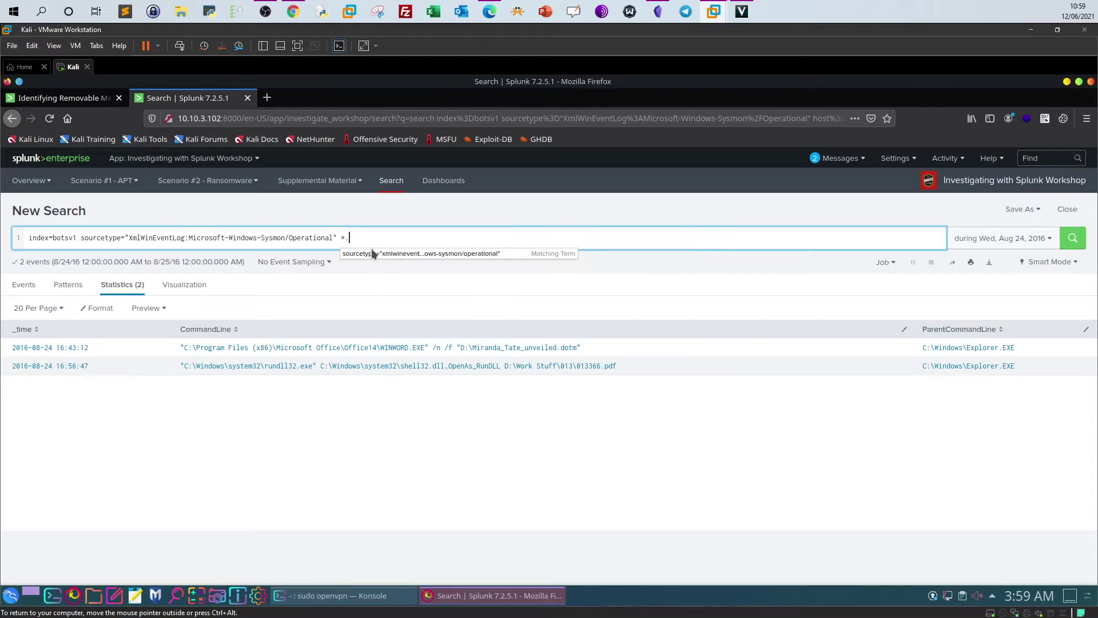
pyautogui.write('exe')
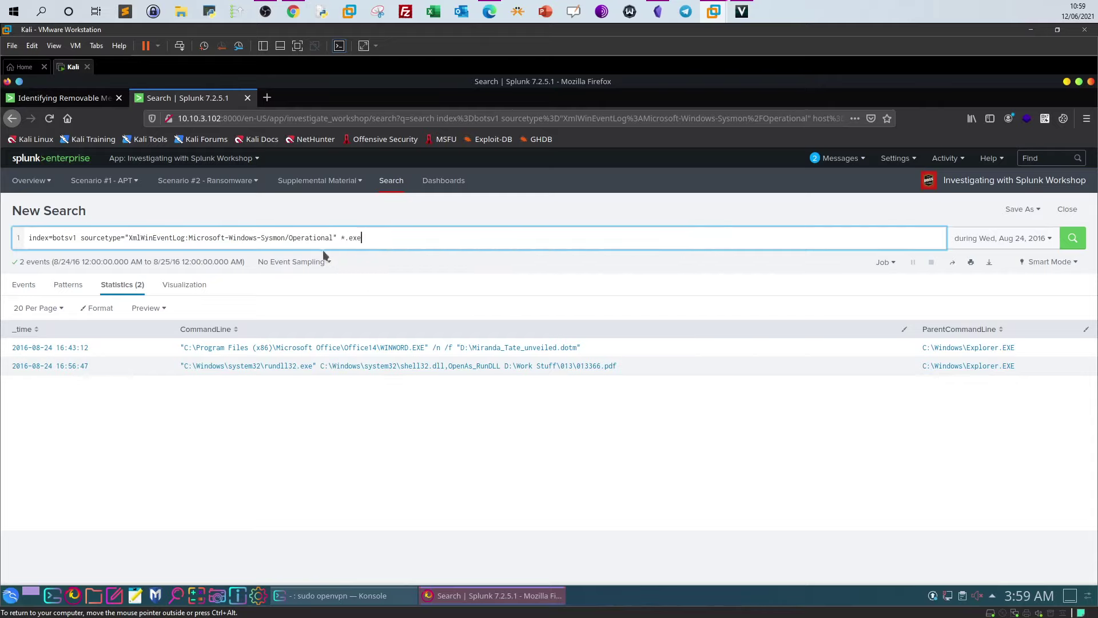
pyautogui.click(1072, 238)
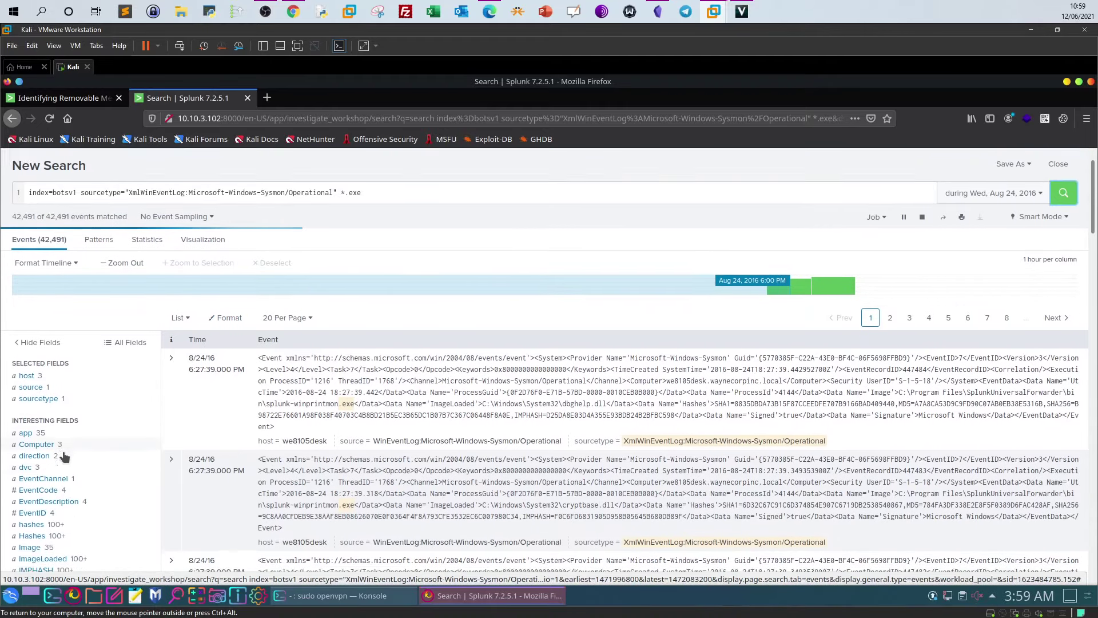
# Append CommandLine=* to the query after *.exe.
pyautogui.scroll(-2, 63, 451)
pyautogui.scroll(2, 224, 351)
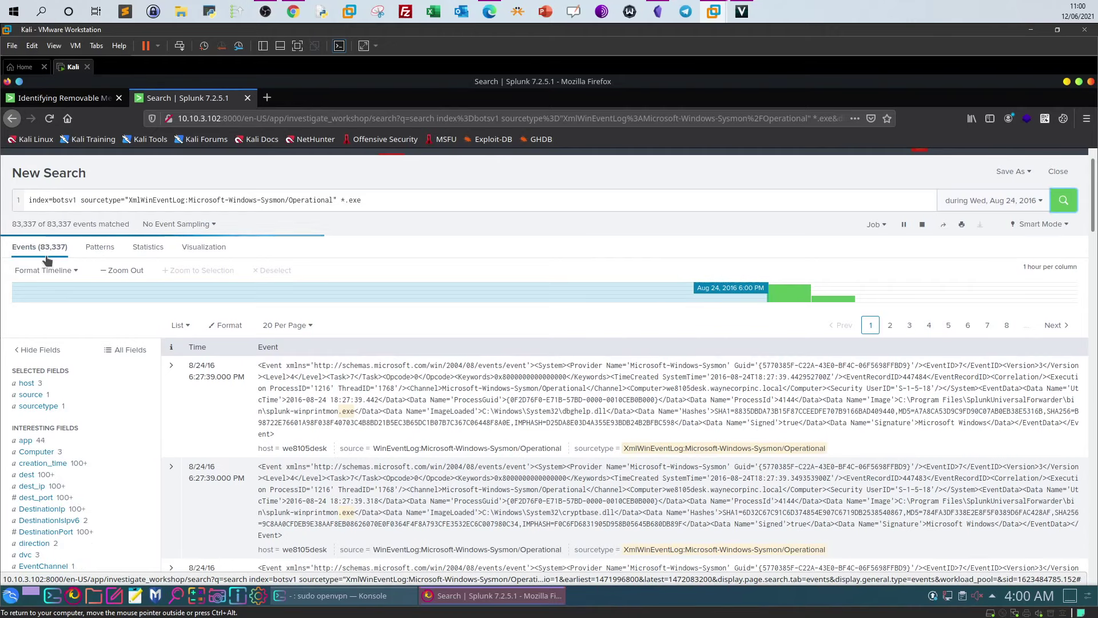
pyautogui.click(365, 203)
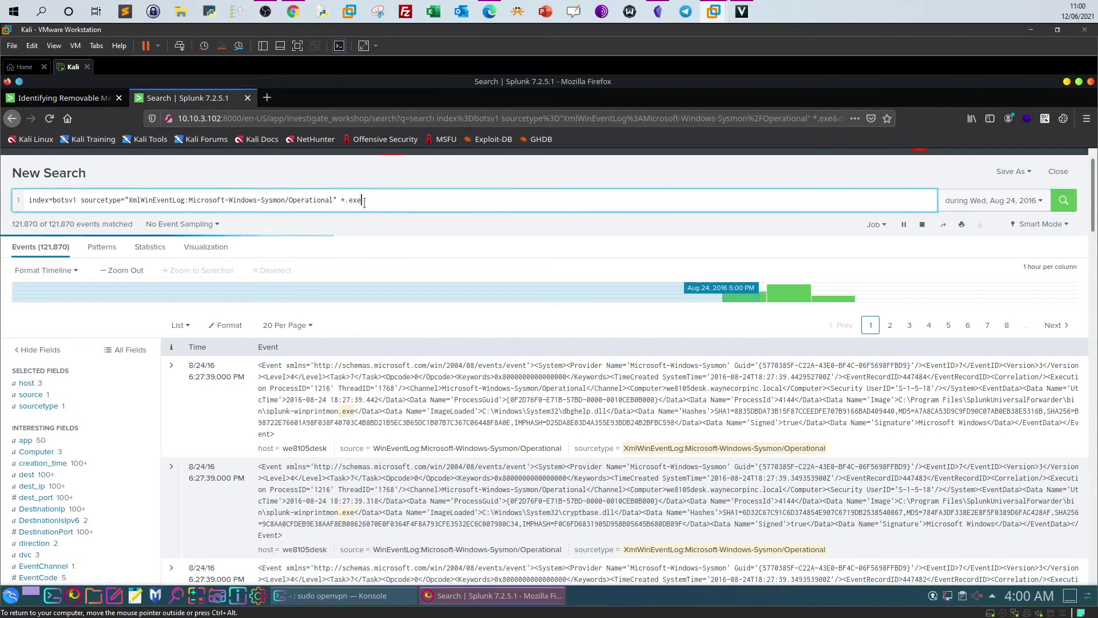
pyautogui.write('C')
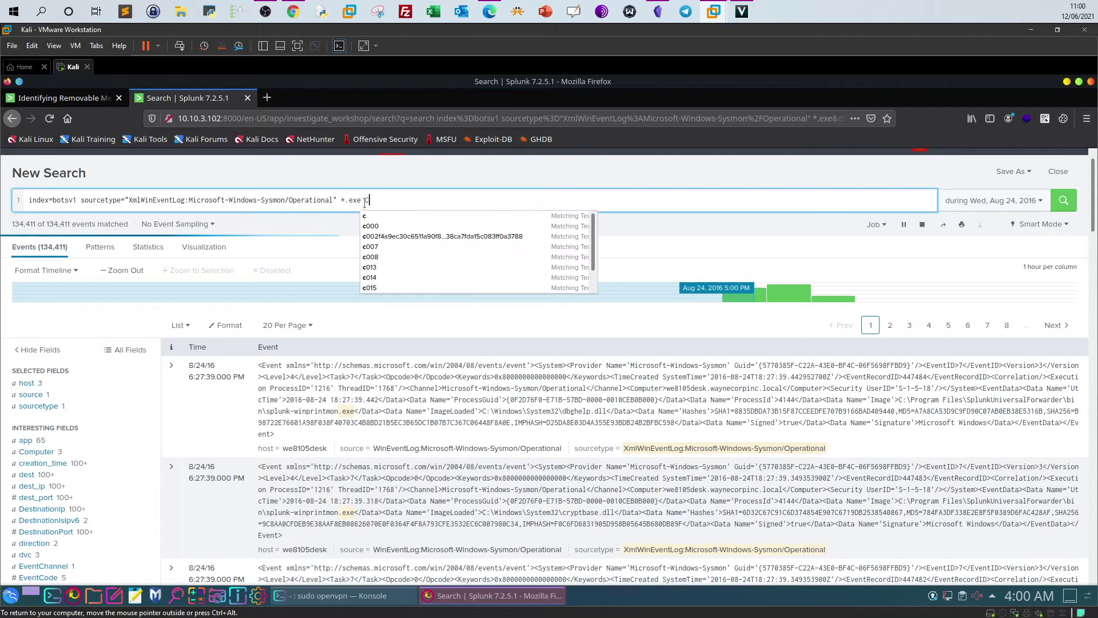
pyautogui.write('omma')
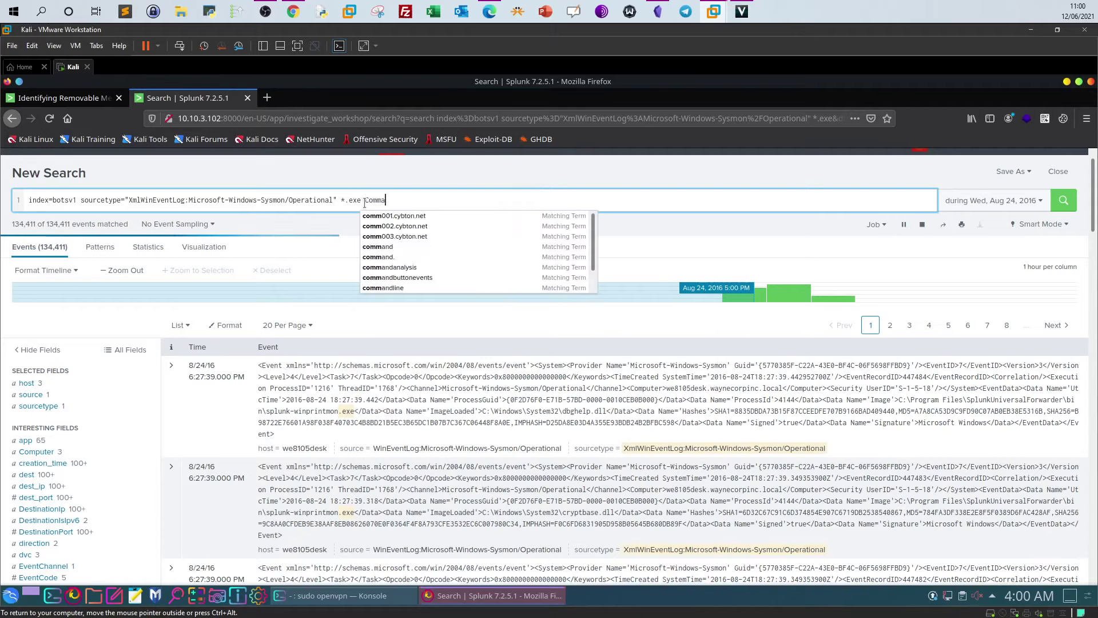
pyautogui.write('ndLin')
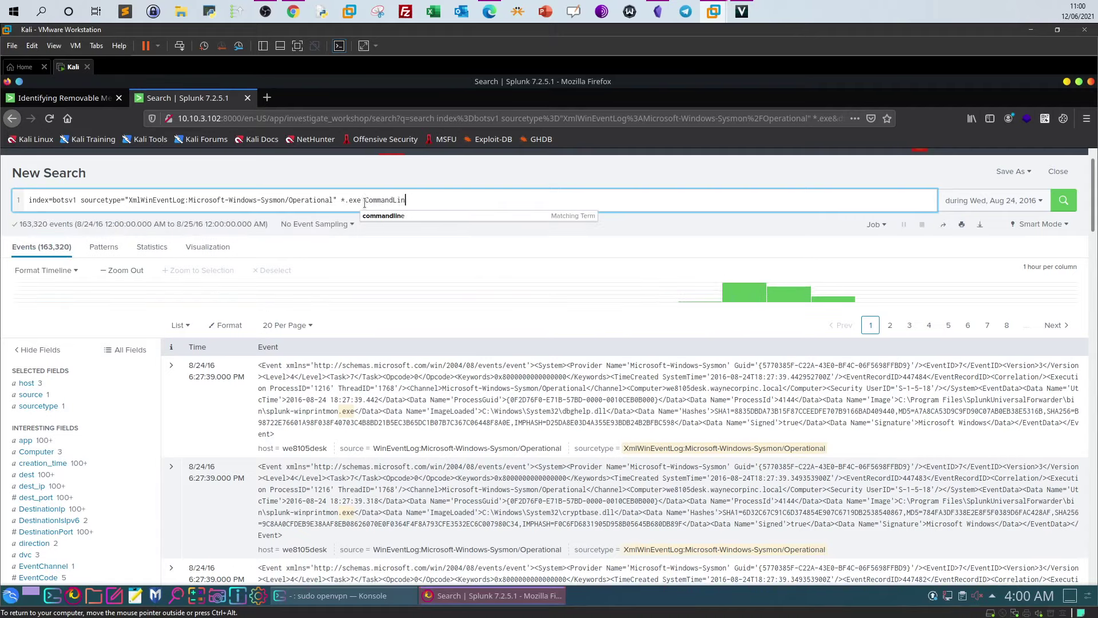
pyautogui.write('e=*')
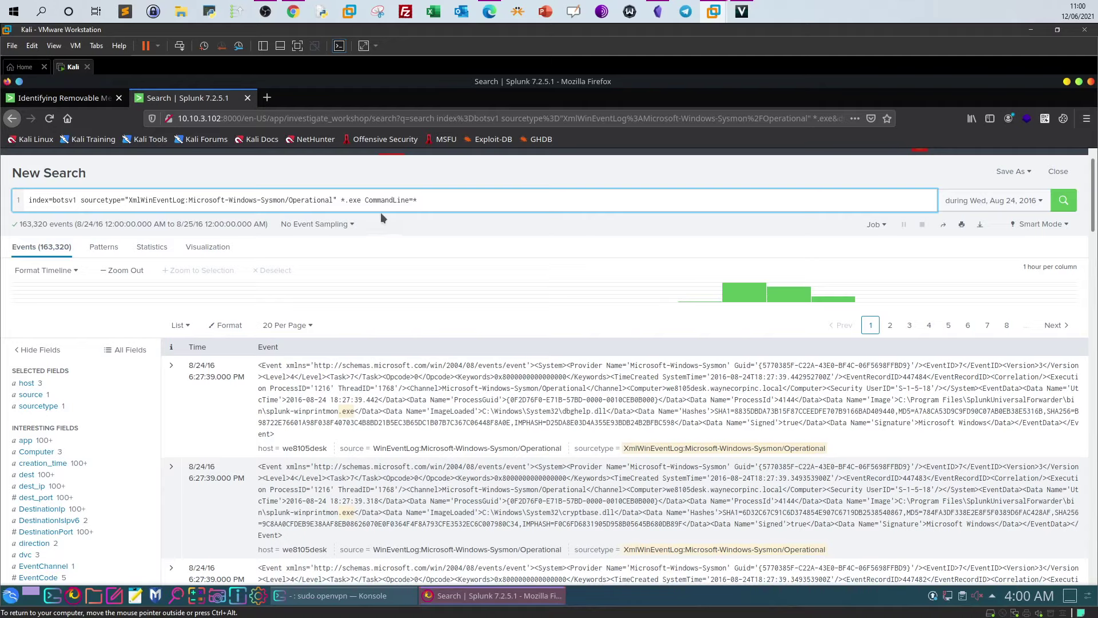
# Filter the *.exe events to the host we8105desk and look over the interesting fields.
pyautogui.click(26, 383)
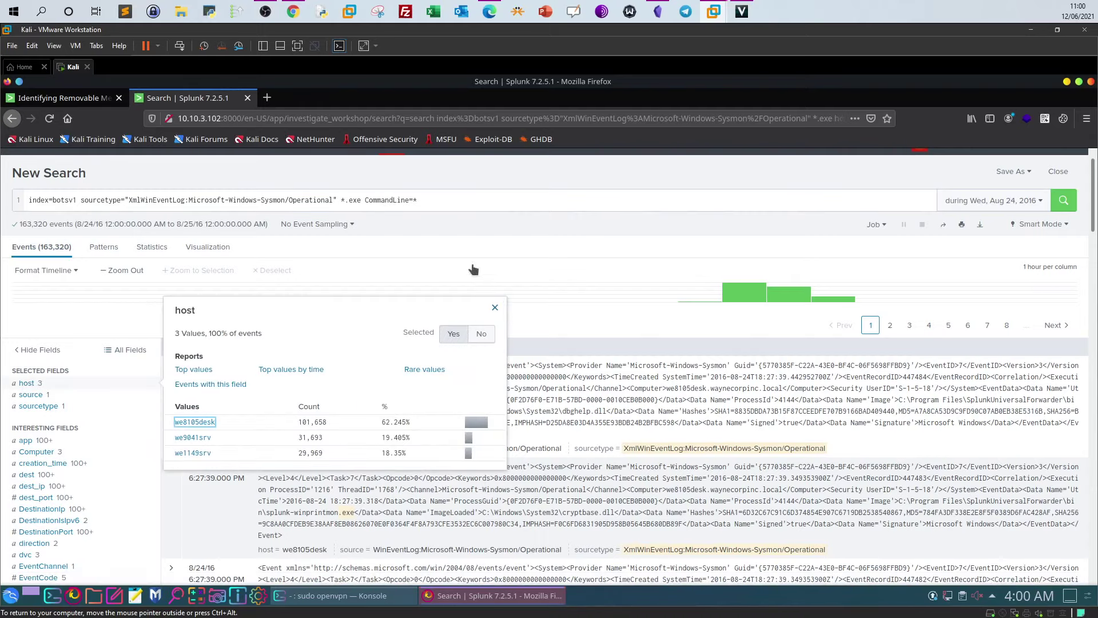
pyautogui.click(191, 422)
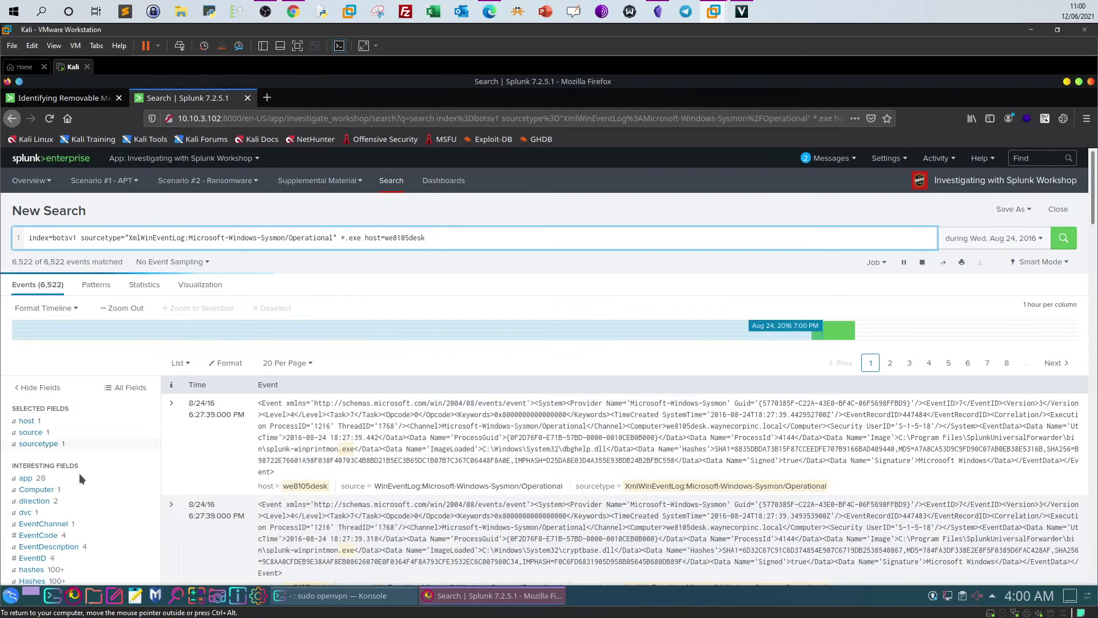
pyautogui.scroll(-3, 79, 472)
pyautogui.scroll(-1, 80, 478)
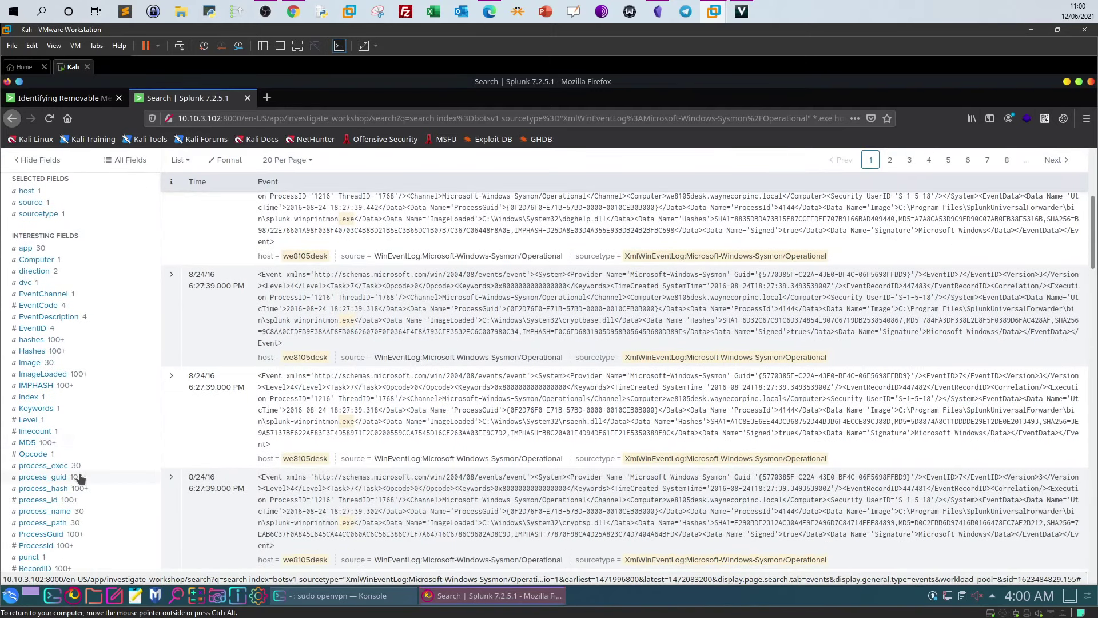
pyautogui.scroll(1, 119, 275)
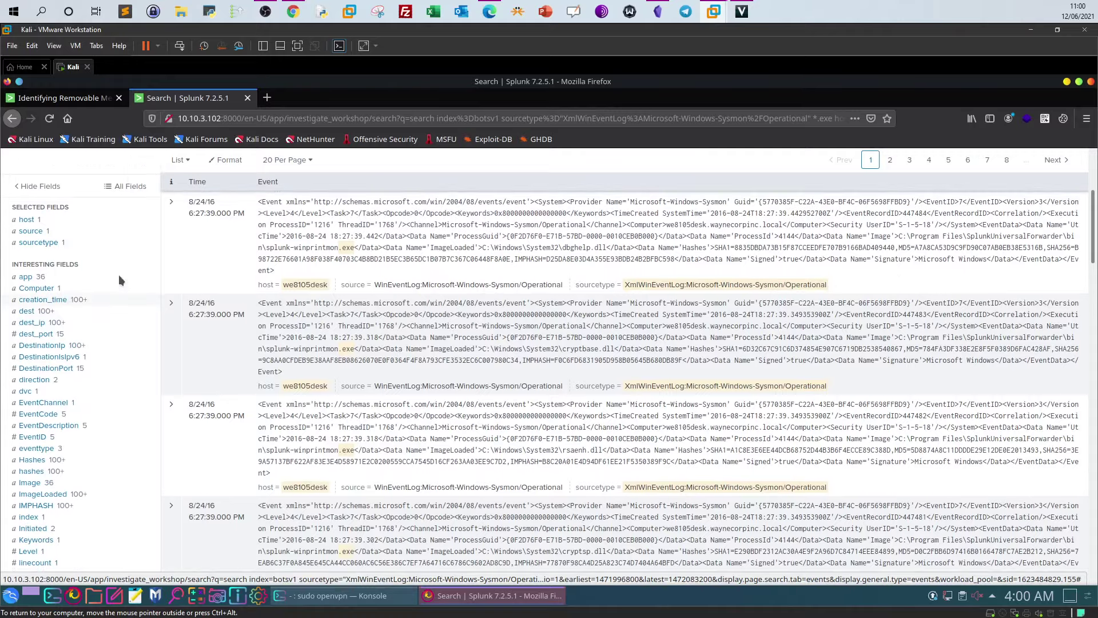
pyautogui.scroll(2, 119, 274)
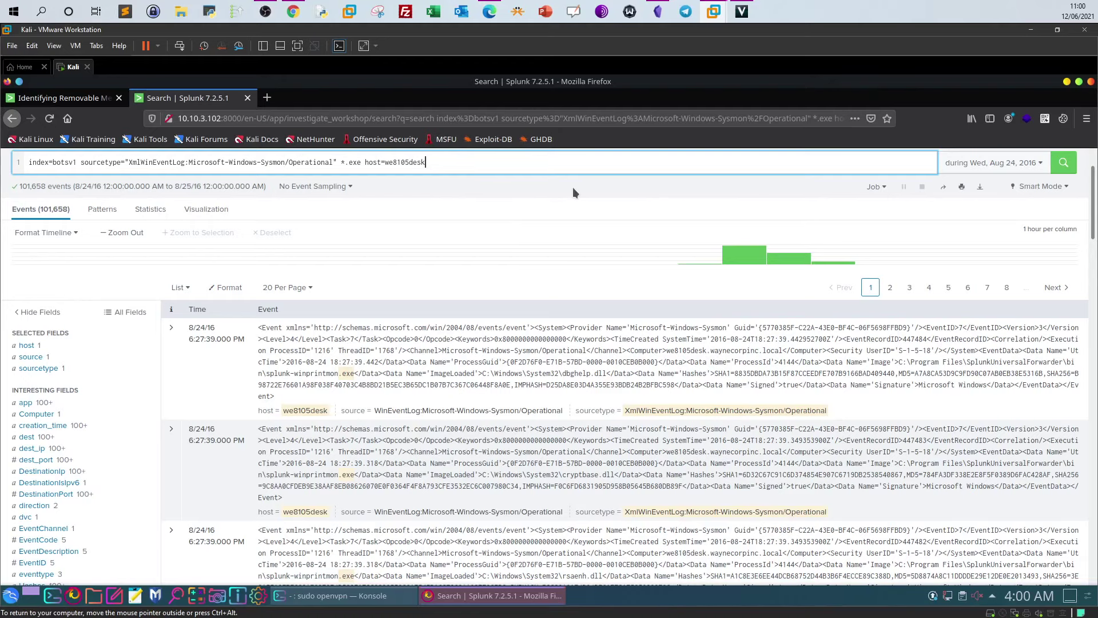
# Check the remaining interesting fields and append CommanLine=* to the query after the host filter.
pyautogui.scroll(2, 572, 187)
pyautogui.scroll(-2, 148, 267)
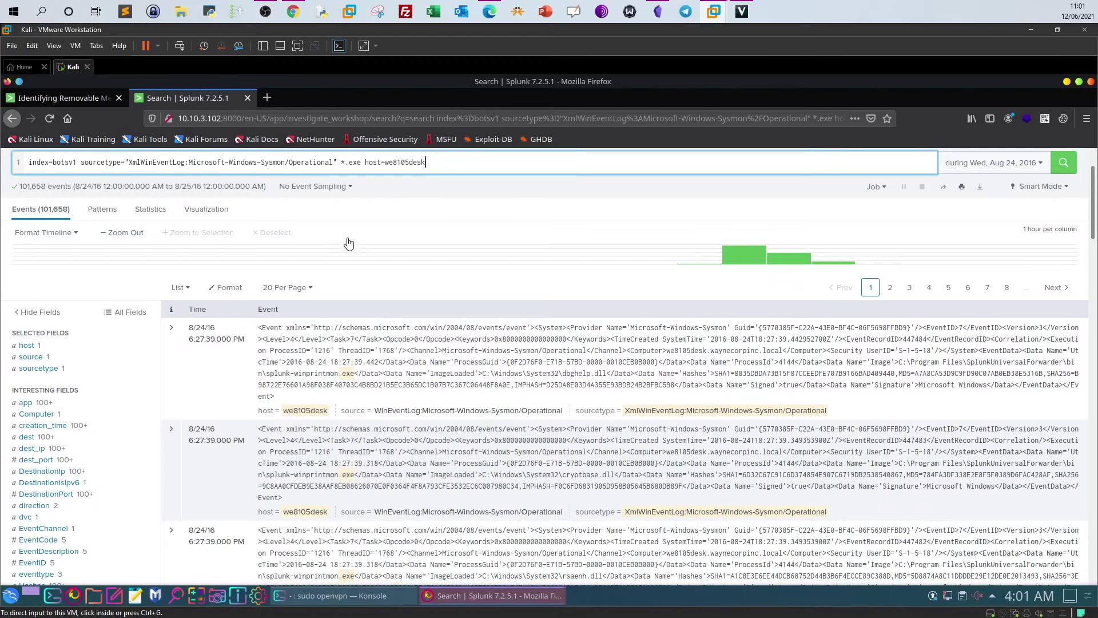
pyautogui.scroll(-4, 103, 463)
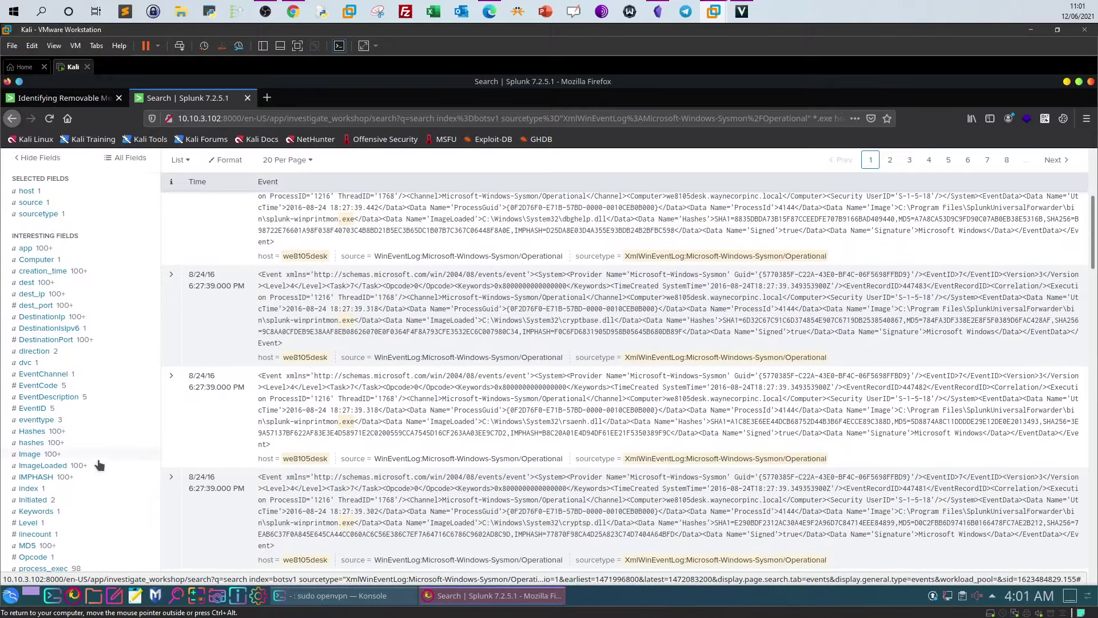
pyautogui.scroll(-3, 100, 465)
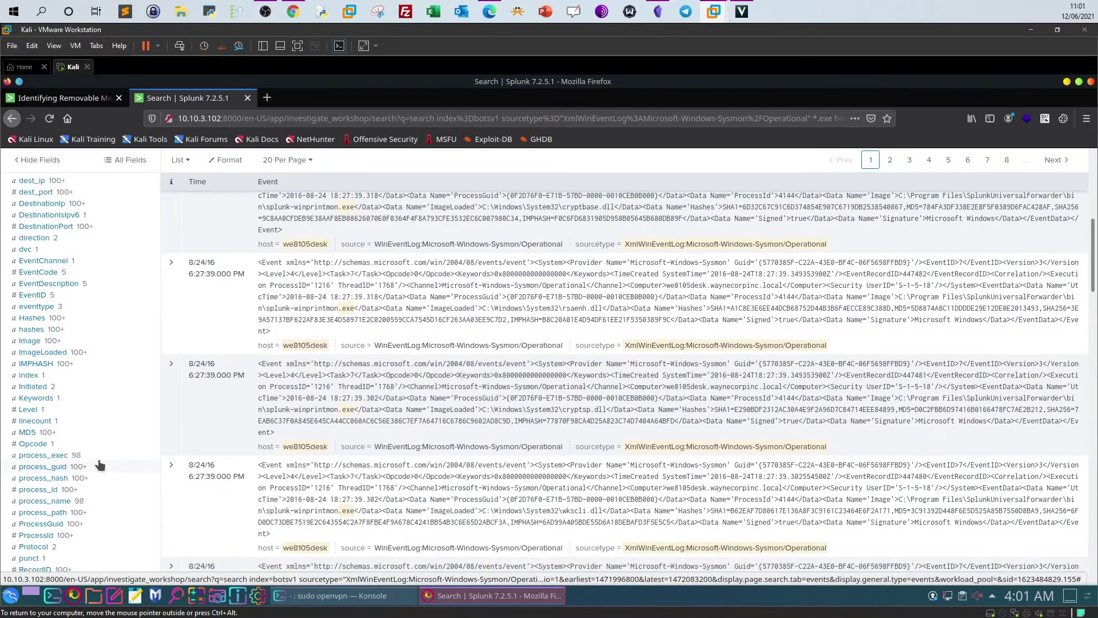
pyautogui.scroll(7, 100, 465)
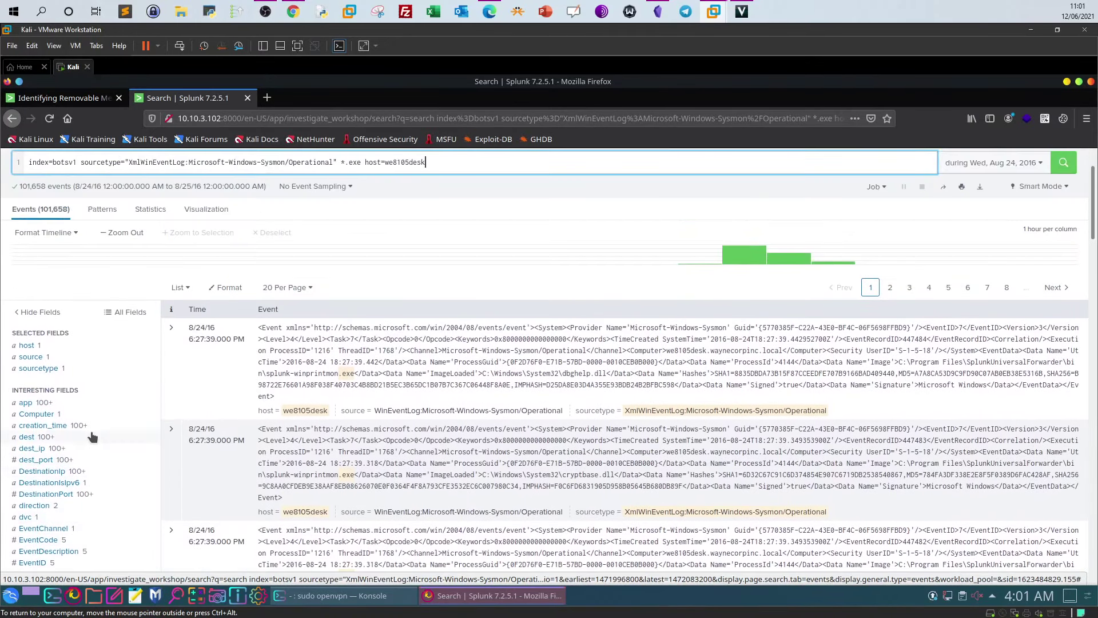
pyautogui.scroll(1, 91, 437)
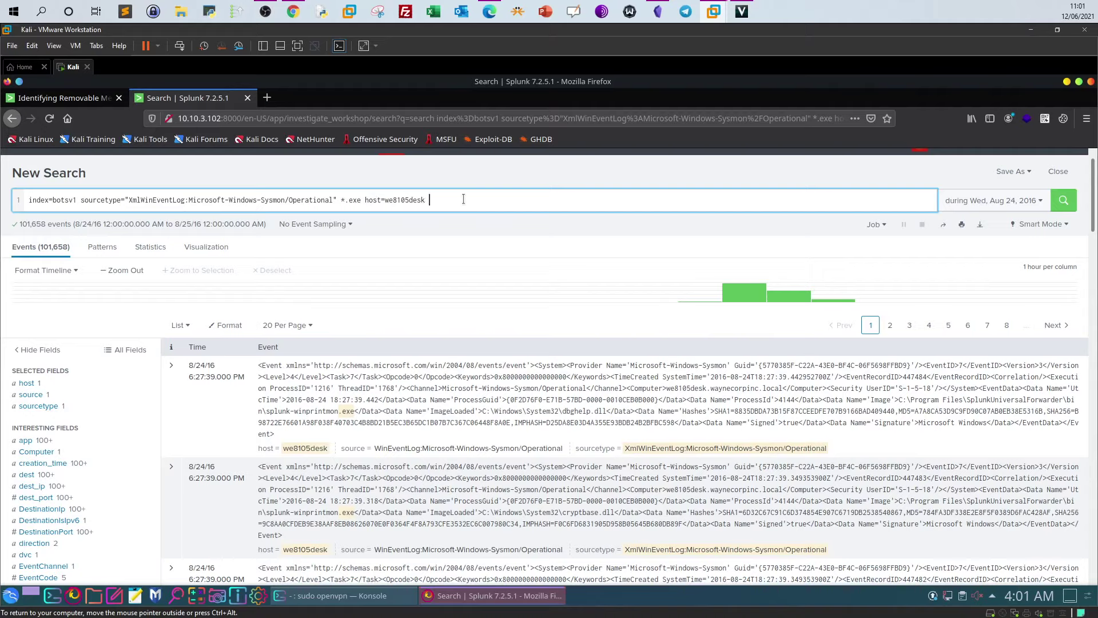
pyautogui.write('Comman')
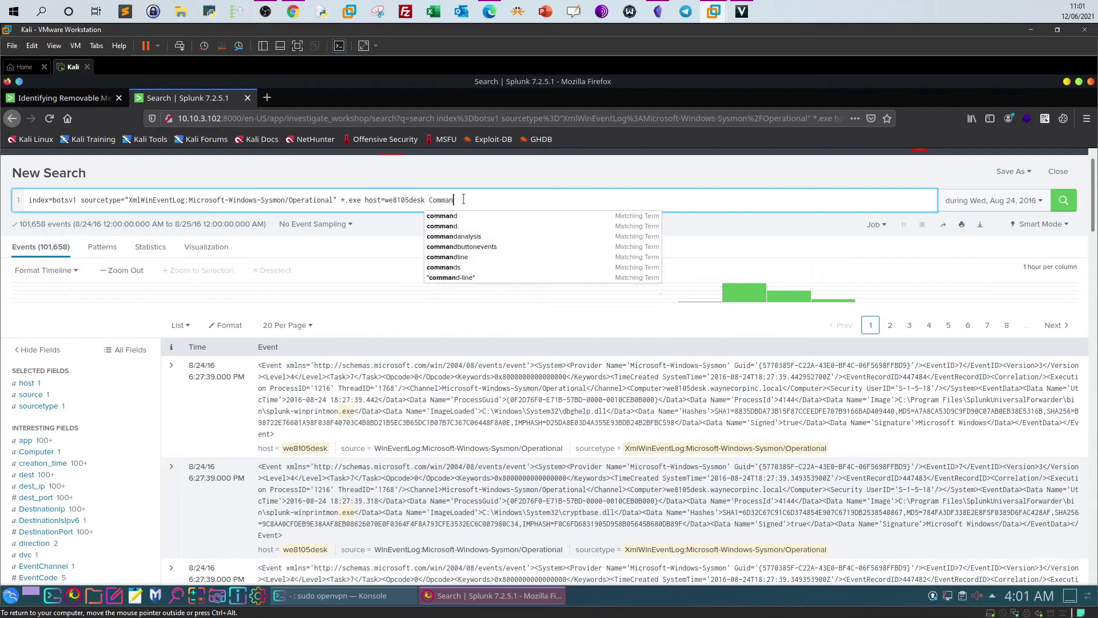
pyautogui.write('Line=*')
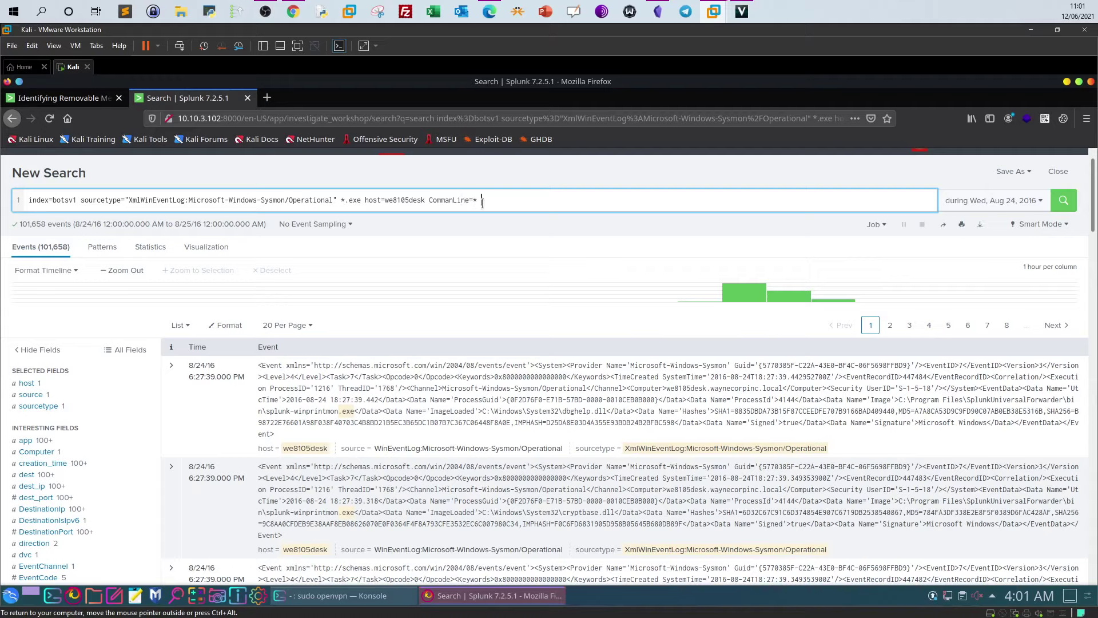
# Try adding an Event term to the query after CommanLine=* and check the values of the EventCode field.
pyautogui.write('vent')
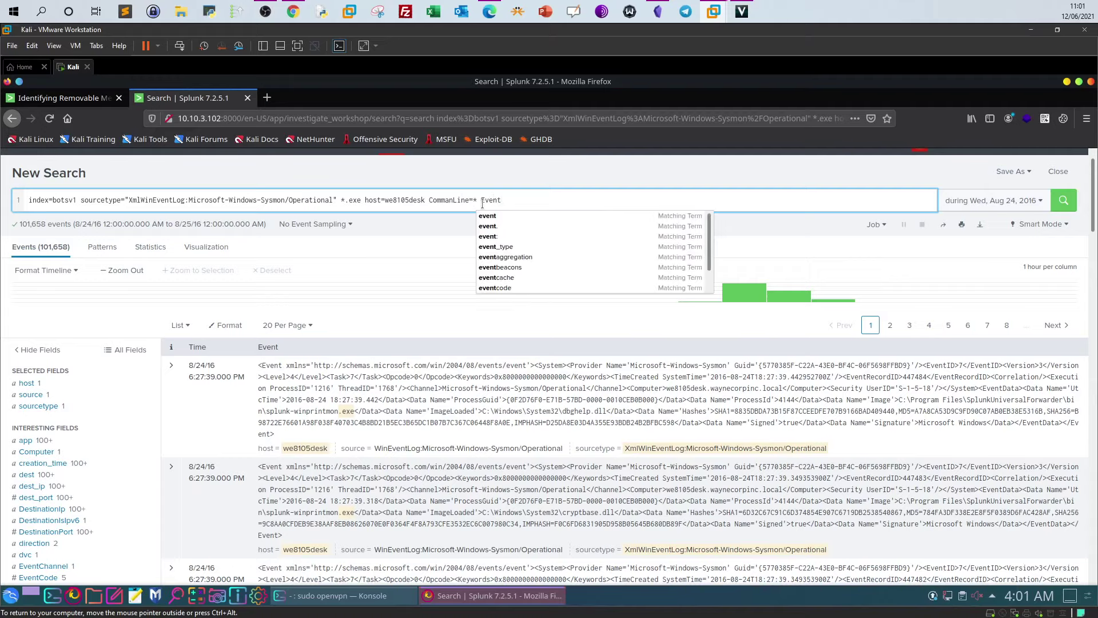
pyautogui.scroll(-4, 86, 455)
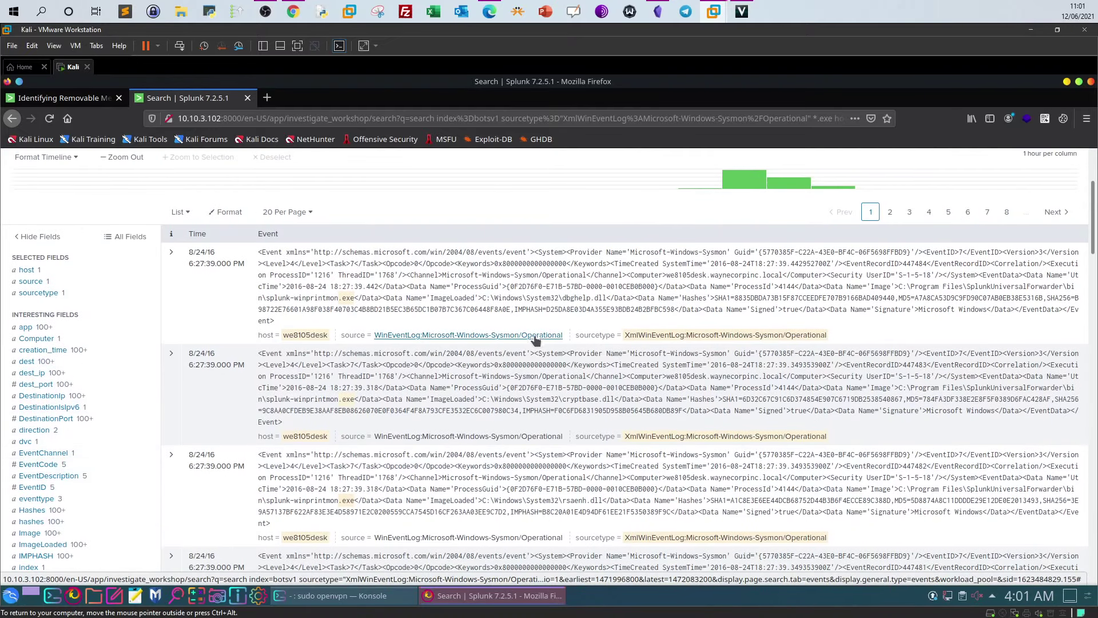
pyautogui.scroll(3, 519, 294)
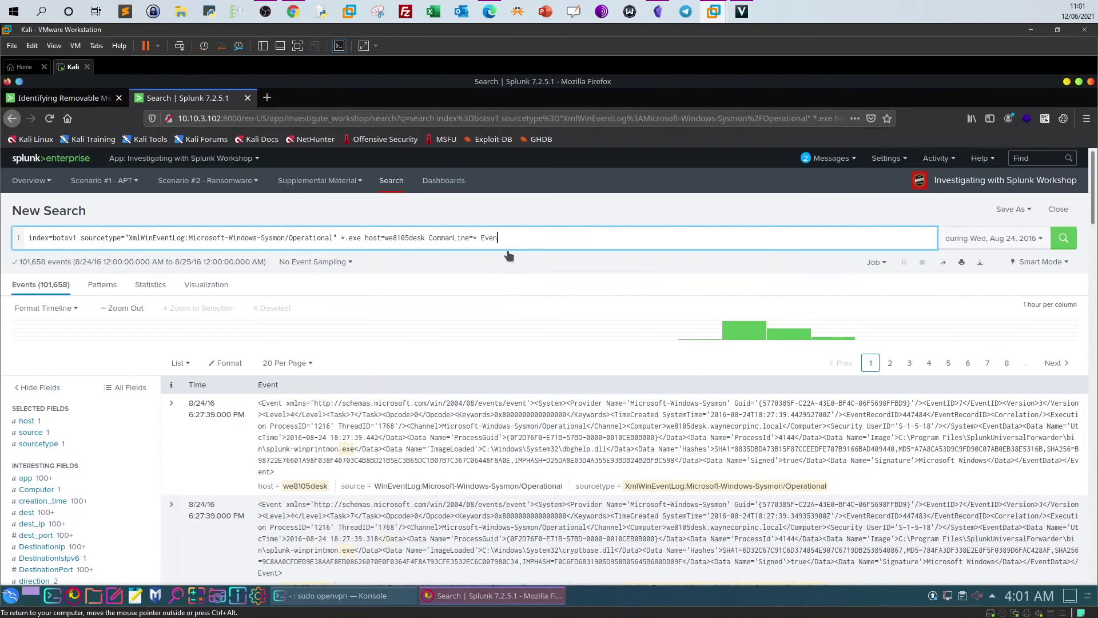
pyautogui.write('t')
pyautogui.scroll(-4, 358, 356)
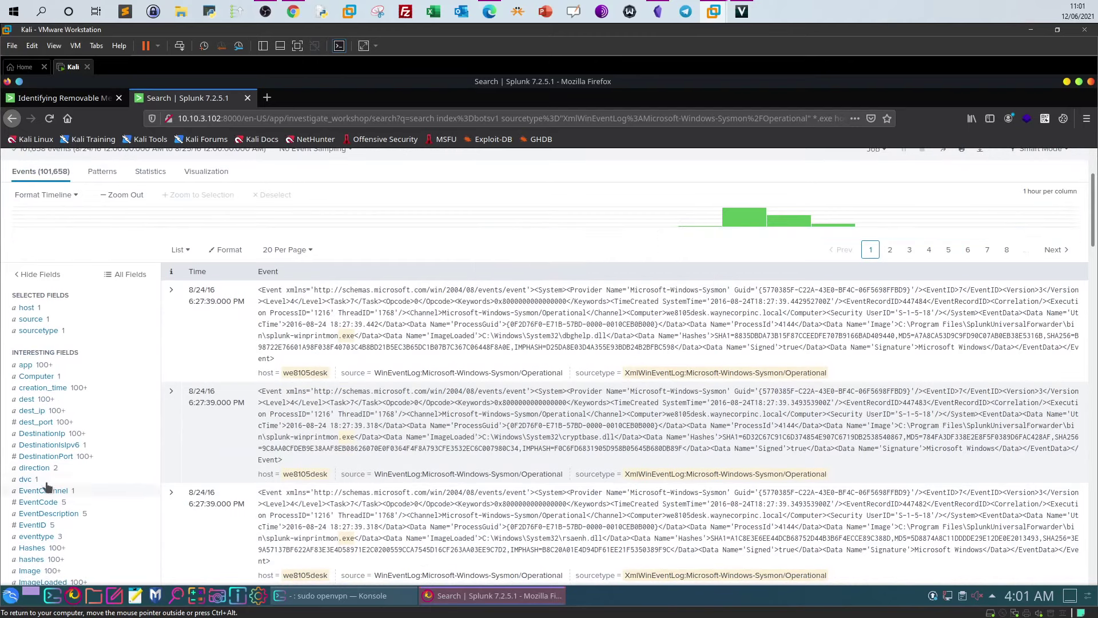
pyautogui.click(35, 502)
pyautogui.scroll(-1, 187, 473)
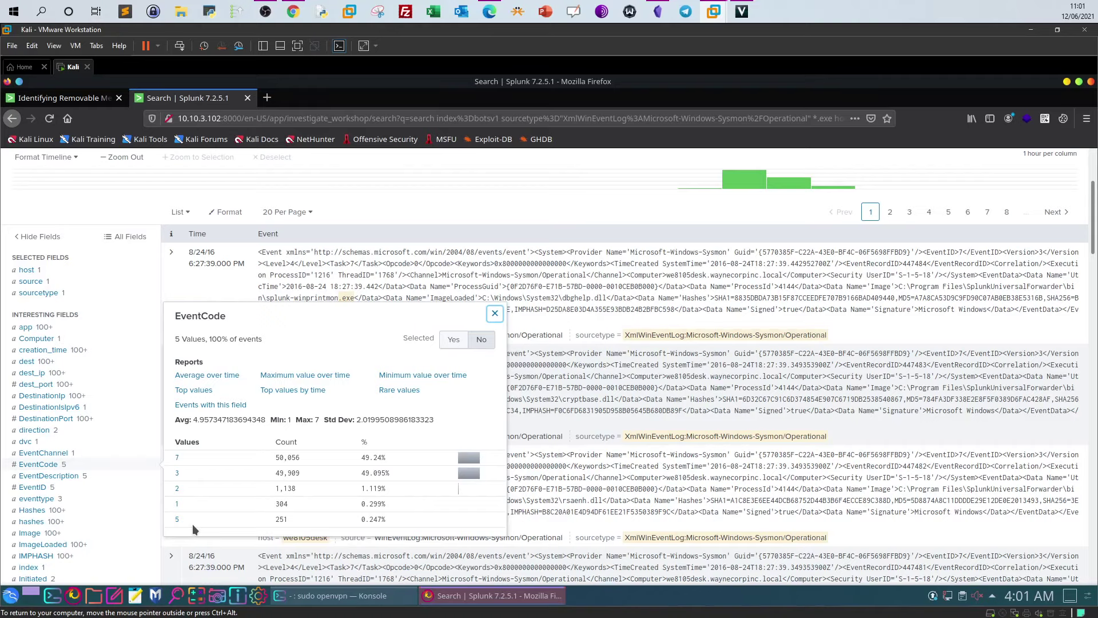
pyautogui.scroll(4, 291, 489)
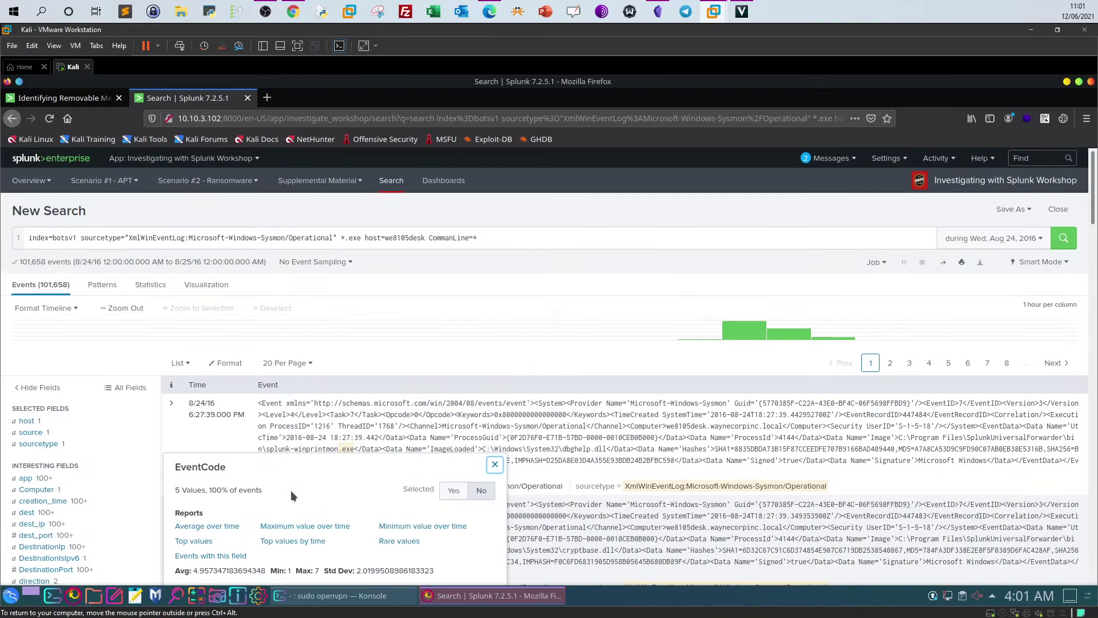
pyautogui.click(497, 243)
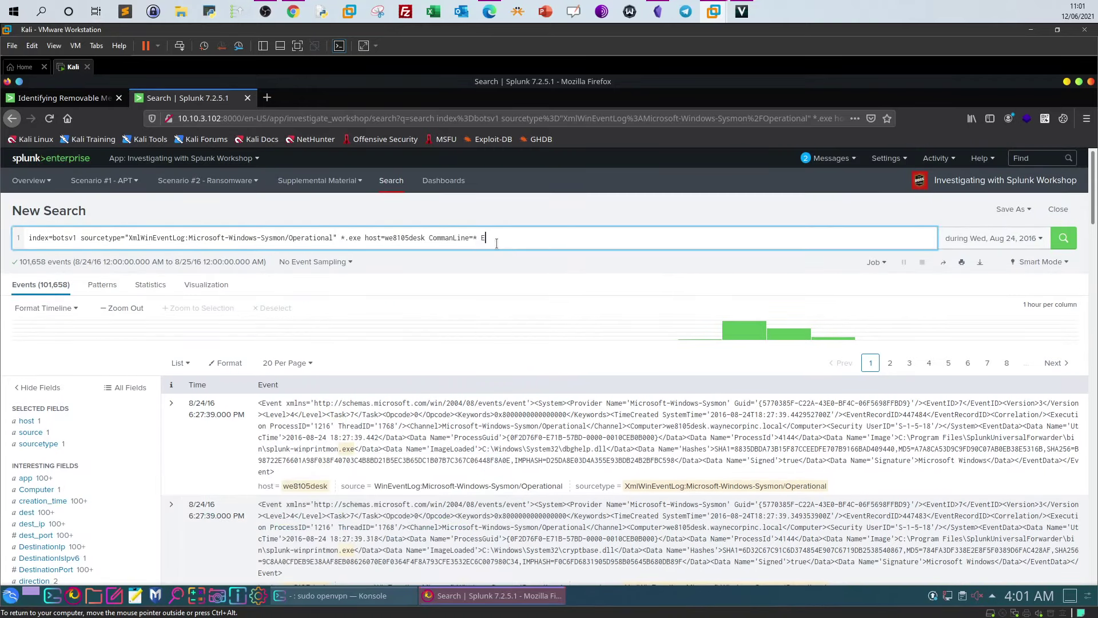
pyautogui.click(321, 329)
# Filter the events to EventCode=1 and examine the top values of the CommandLine field.
pyautogui.scroll(-3, 322, 328)
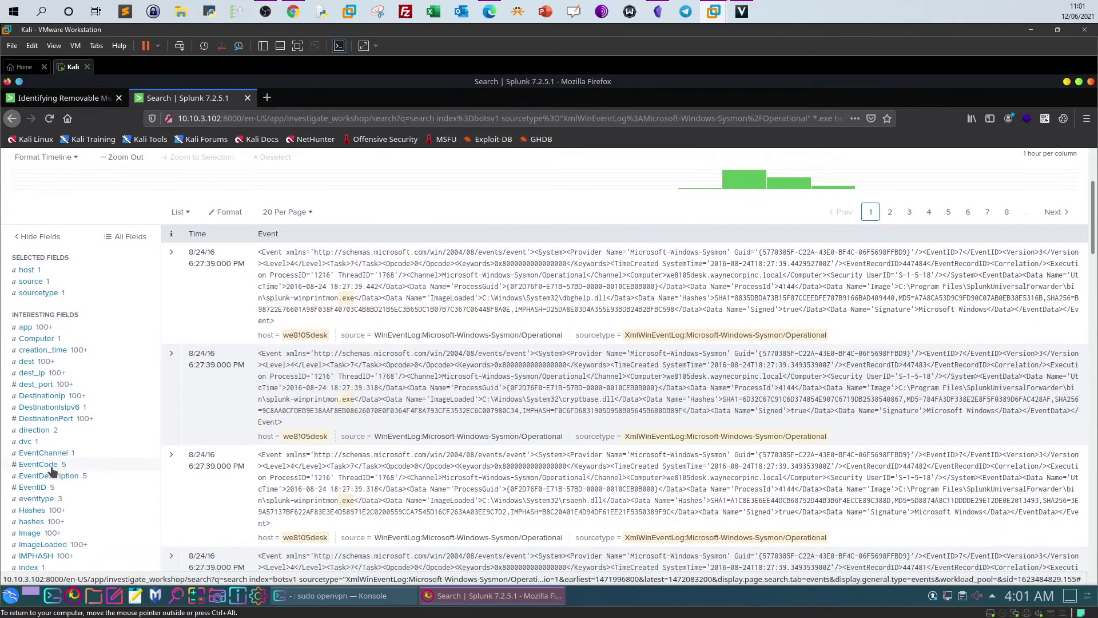
pyautogui.click(37, 465)
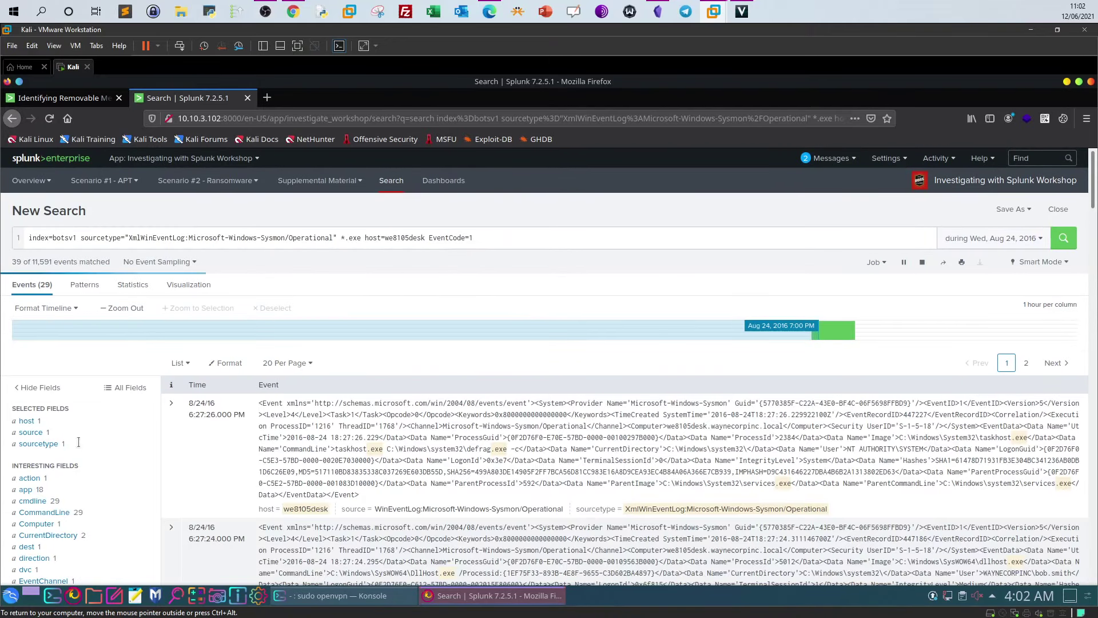
pyautogui.click(50, 513)
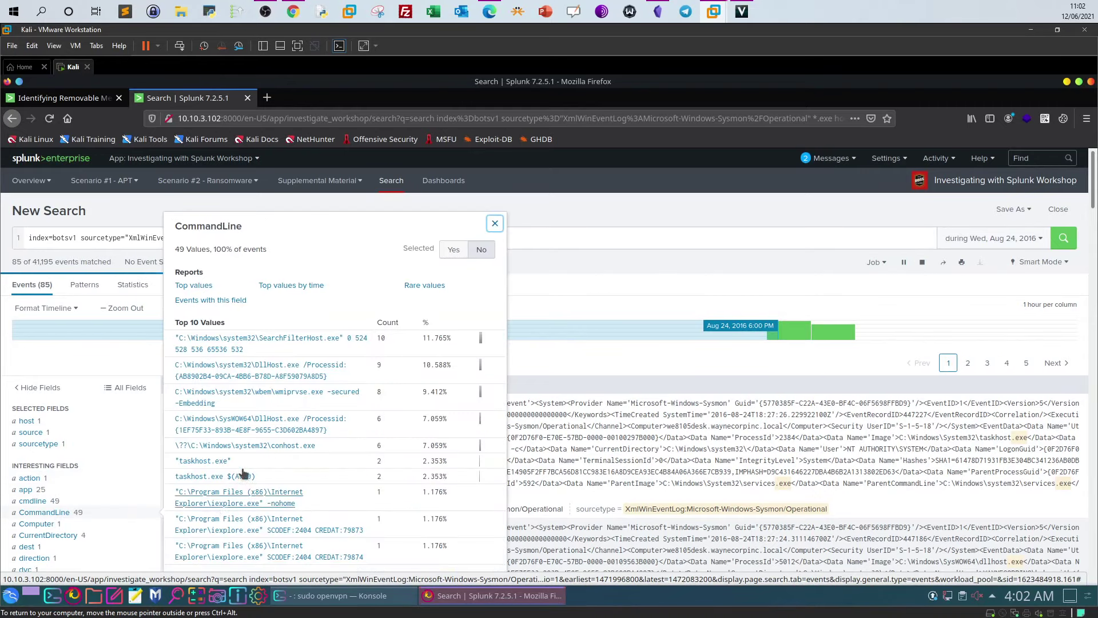
pyautogui.scroll(-3, 257, 457)
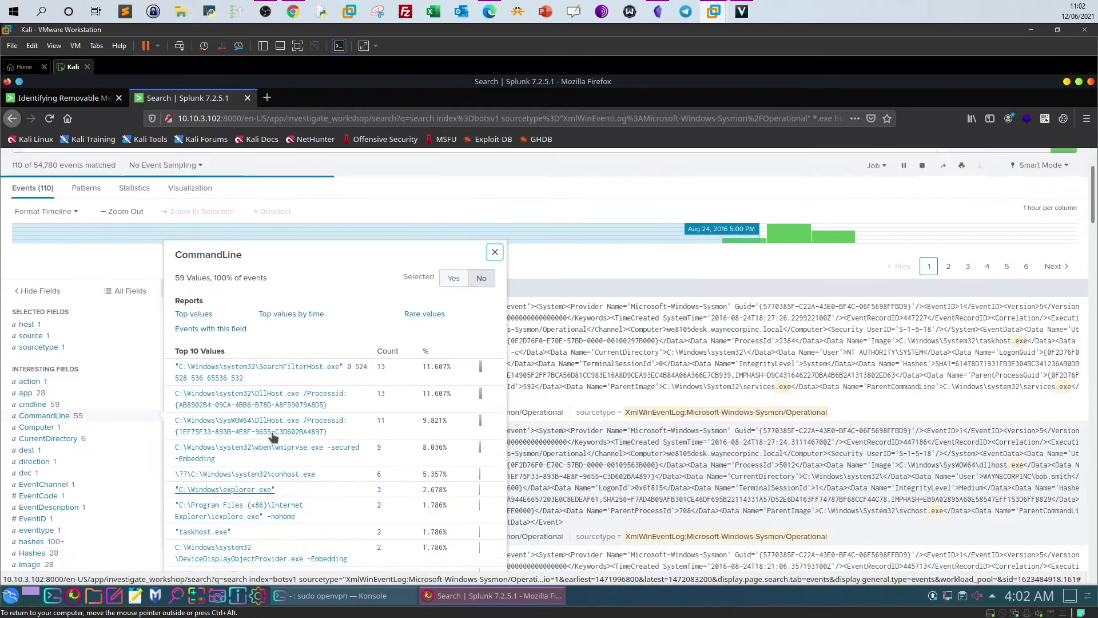
pyautogui.scroll(3, 272, 433)
pyautogui.scroll(-2, 273, 432)
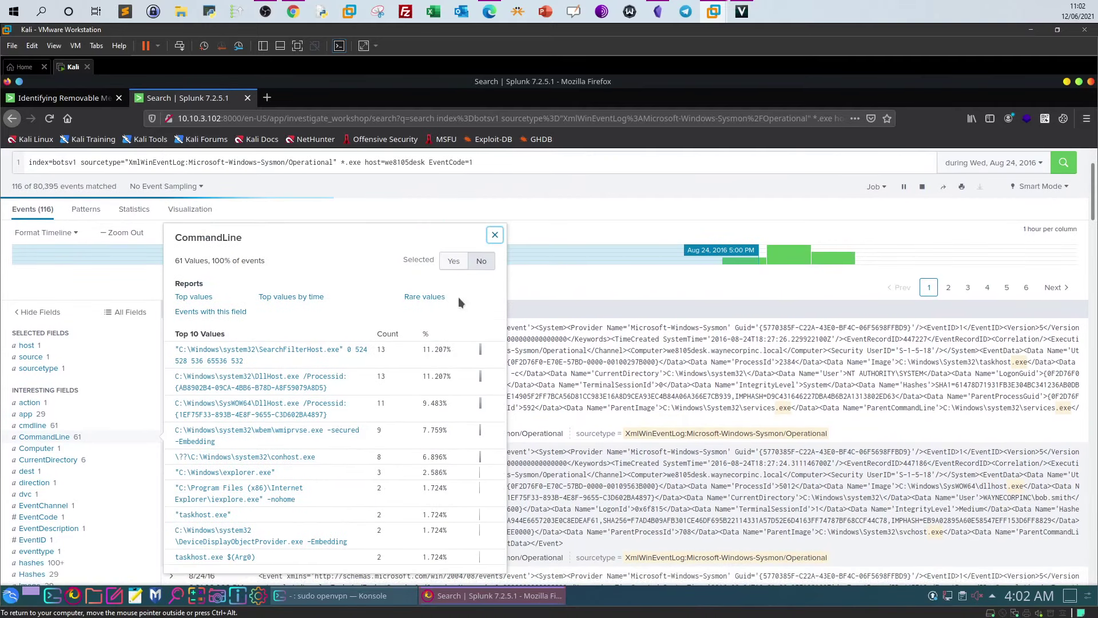
pyautogui.click(495, 236)
# Append CommandLine=* to the query after EventCode=1 and review the sourcetype, host, *.exe and EventCode terms.
pyautogui.scroll(2, 494, 234)
pyautogui.click(511, 233)
pyautogui.write('Comm')
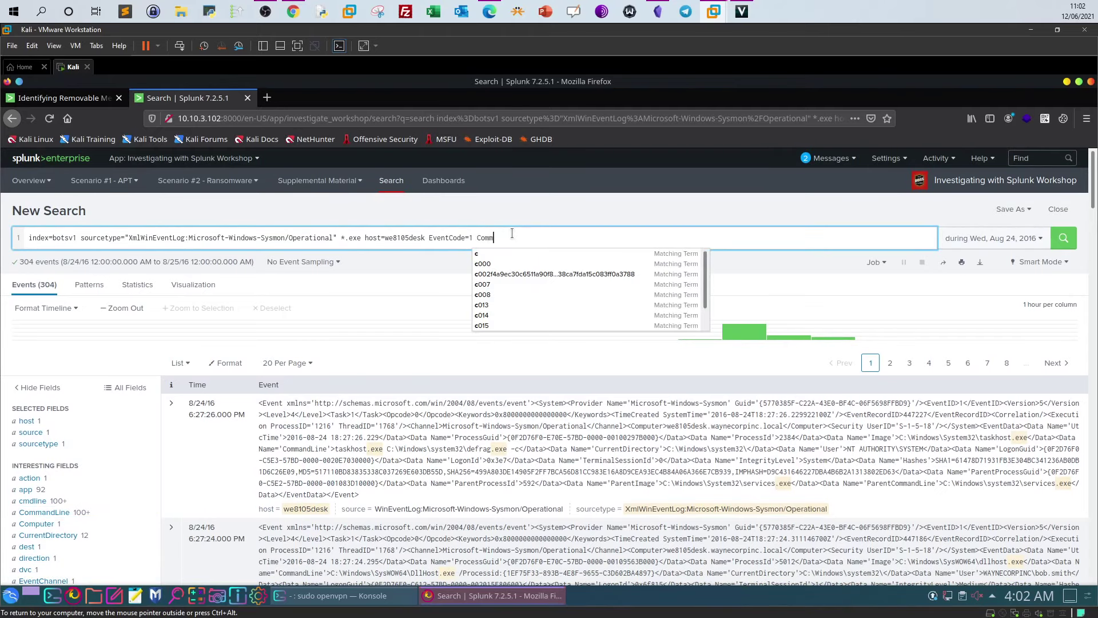
pyautogui.write('andLine=*')
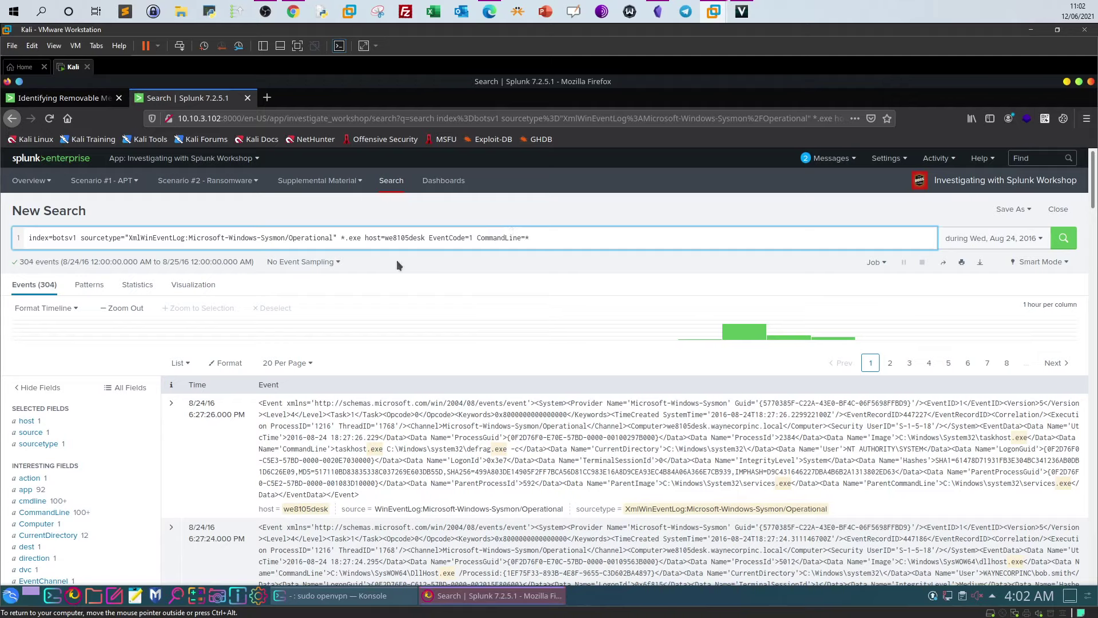
pyautogui.moveTo(78, 237); pyautogui.dragTo(294, 244)
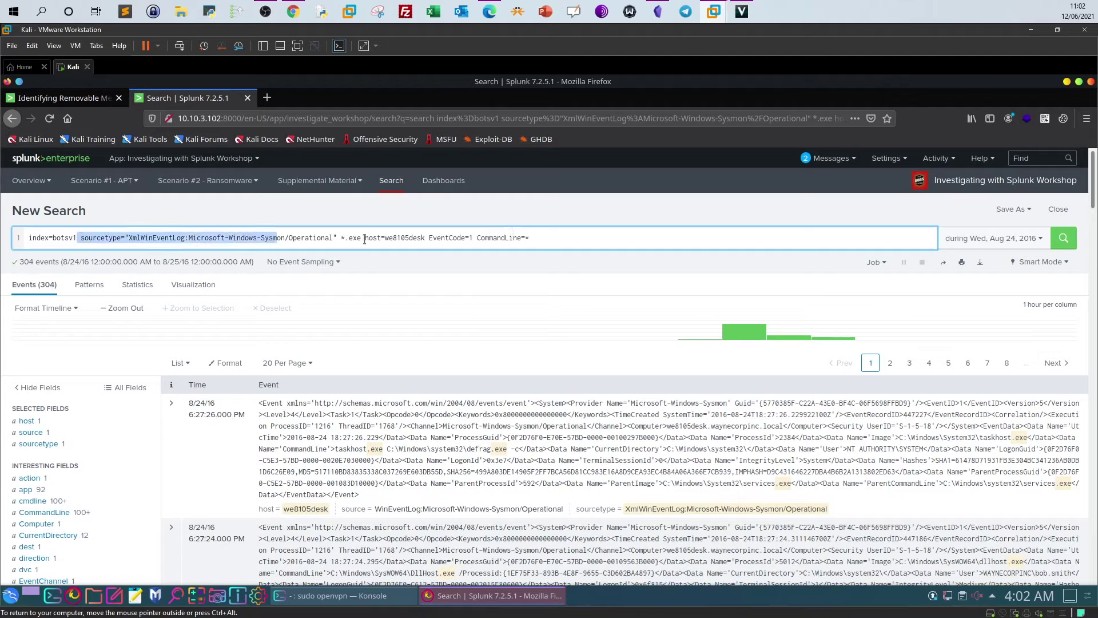
pyautogui.moveTo(365, 238); pyautogui.dragTo(409, 237)
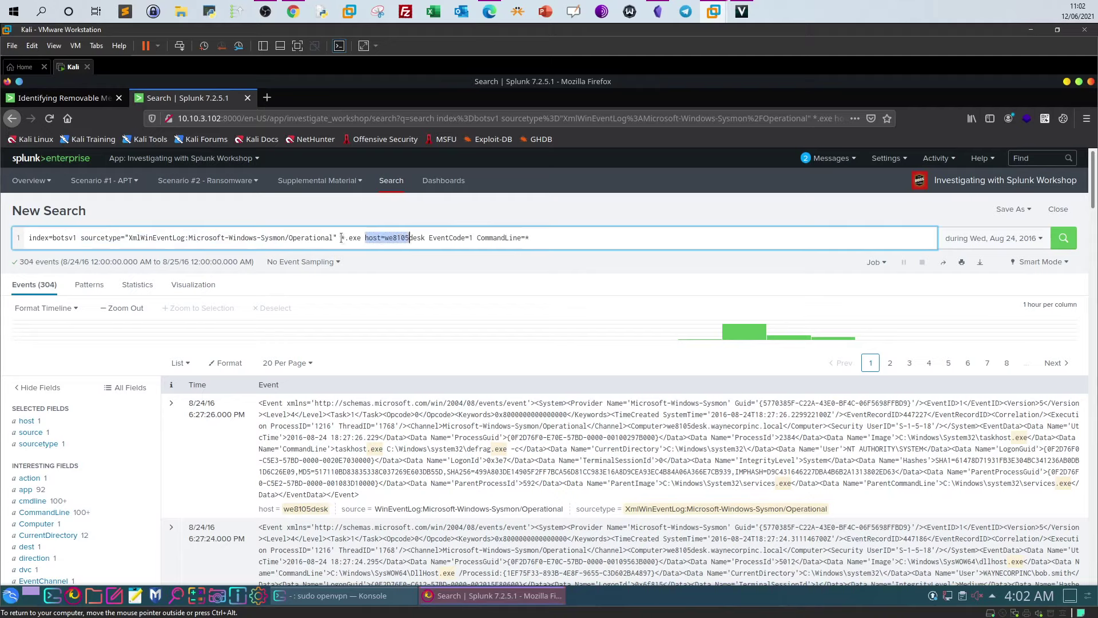
pyautogui.moveTo(341, 238); pyautogui.dragTo(348, 237)
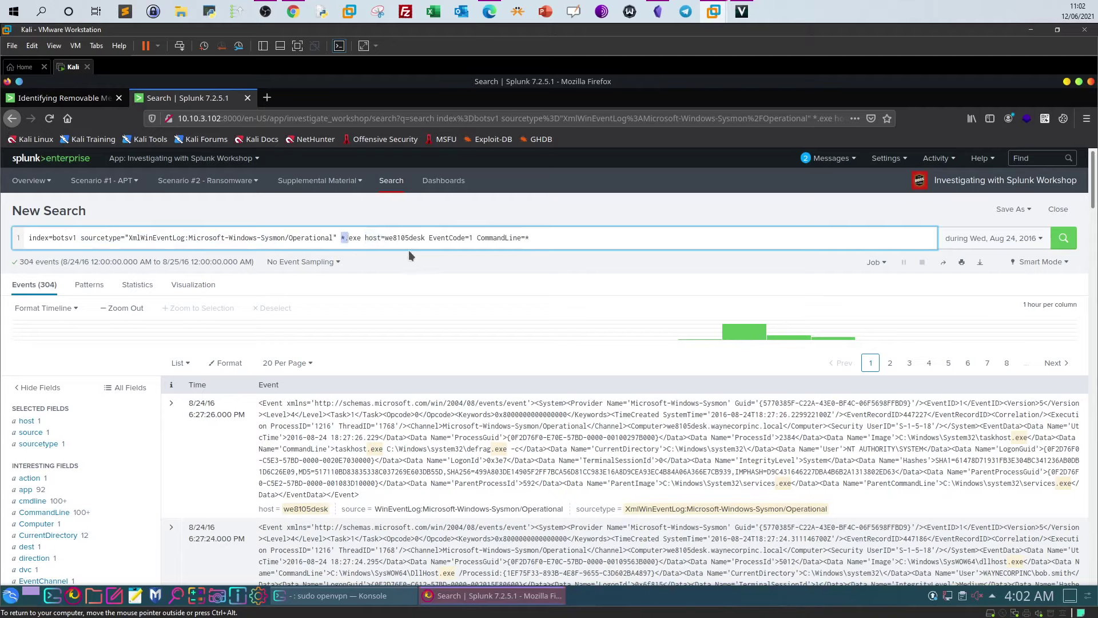
pyautogui.moveTo(474, 237); pyautogui.dragTo(431, 241)
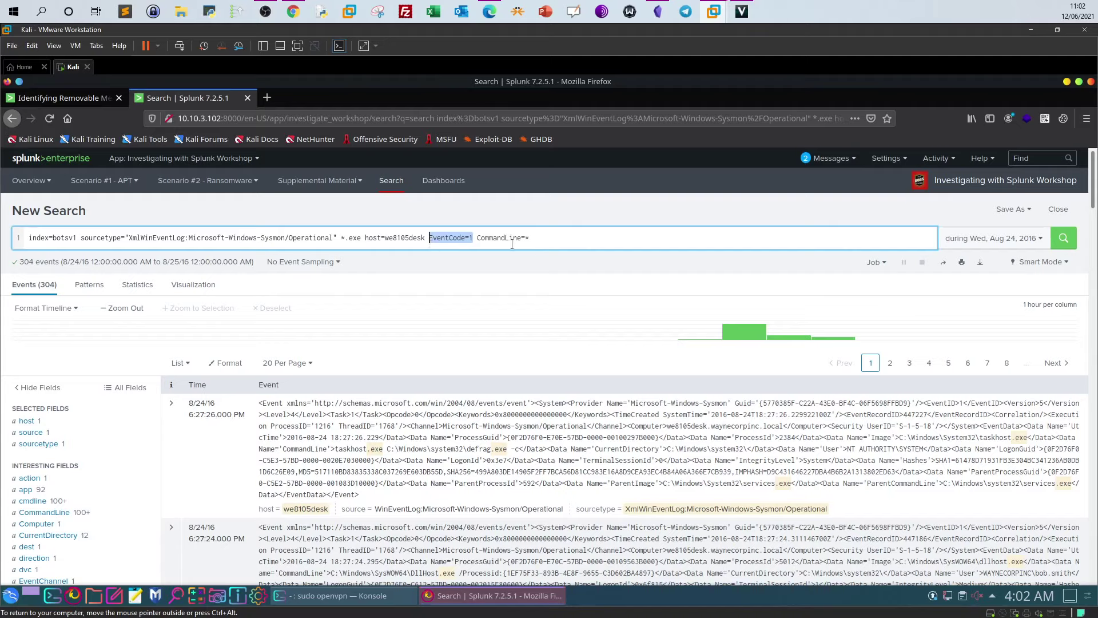
# Add a second query line that pipes the results into eval length=len(CommandLine).
pyautogui.click(552, 240)
pyautogui.write('|')
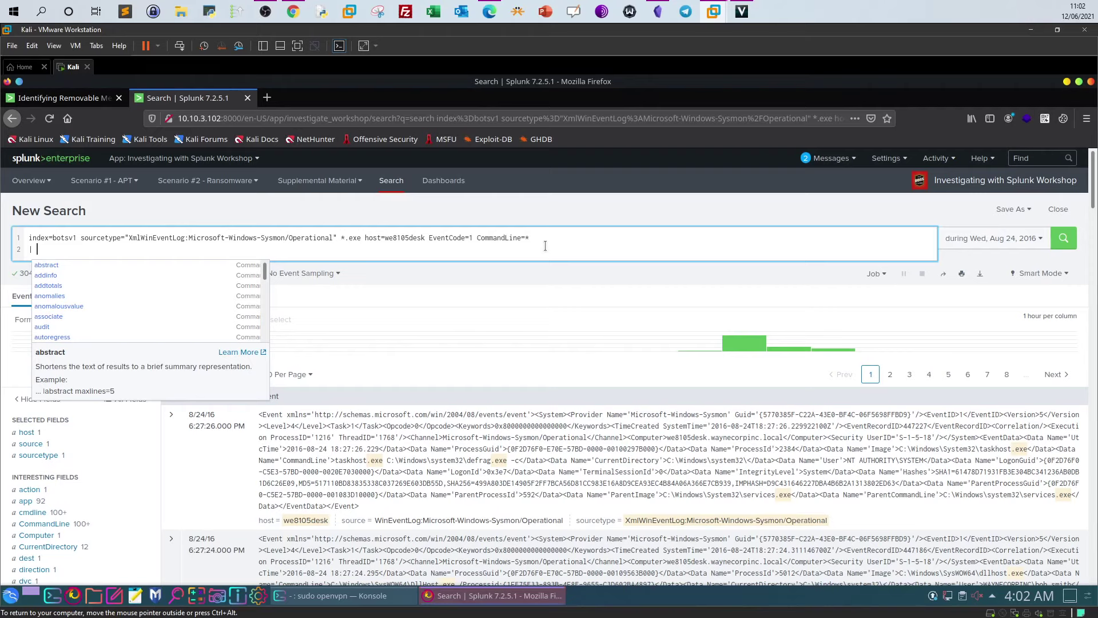
pyautogui.write('eval')
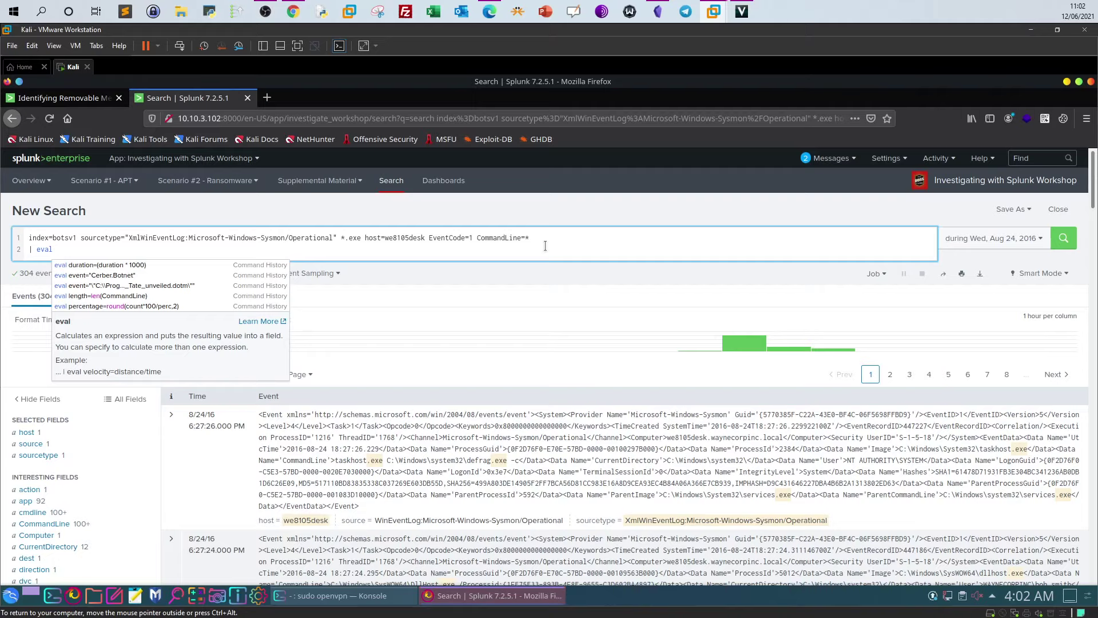
pyautogui.write('length')
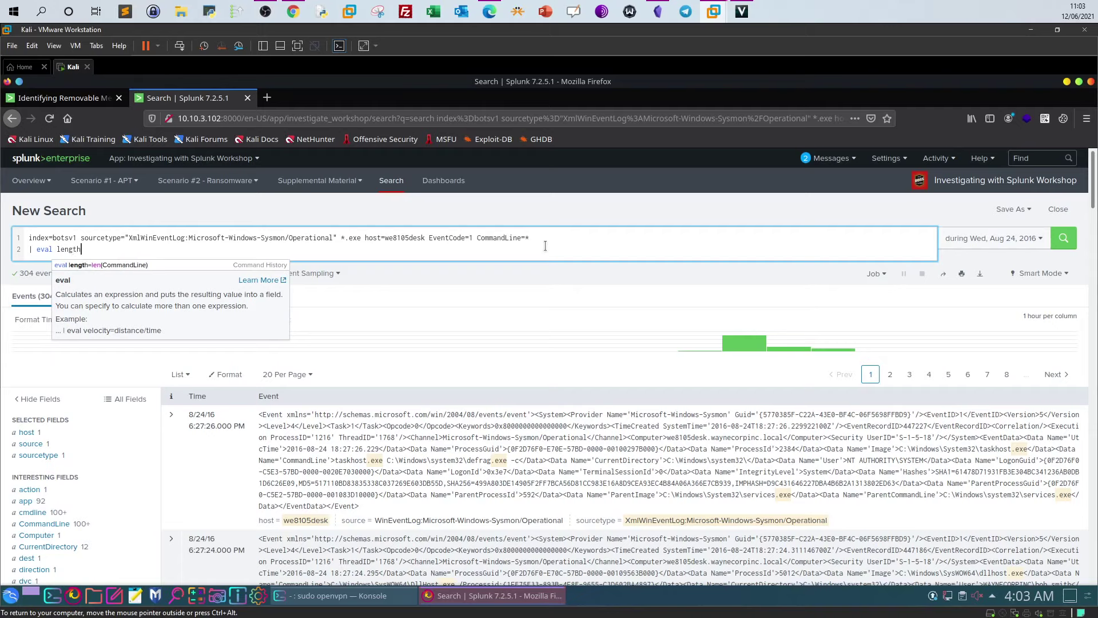
pyautogui.write('=')
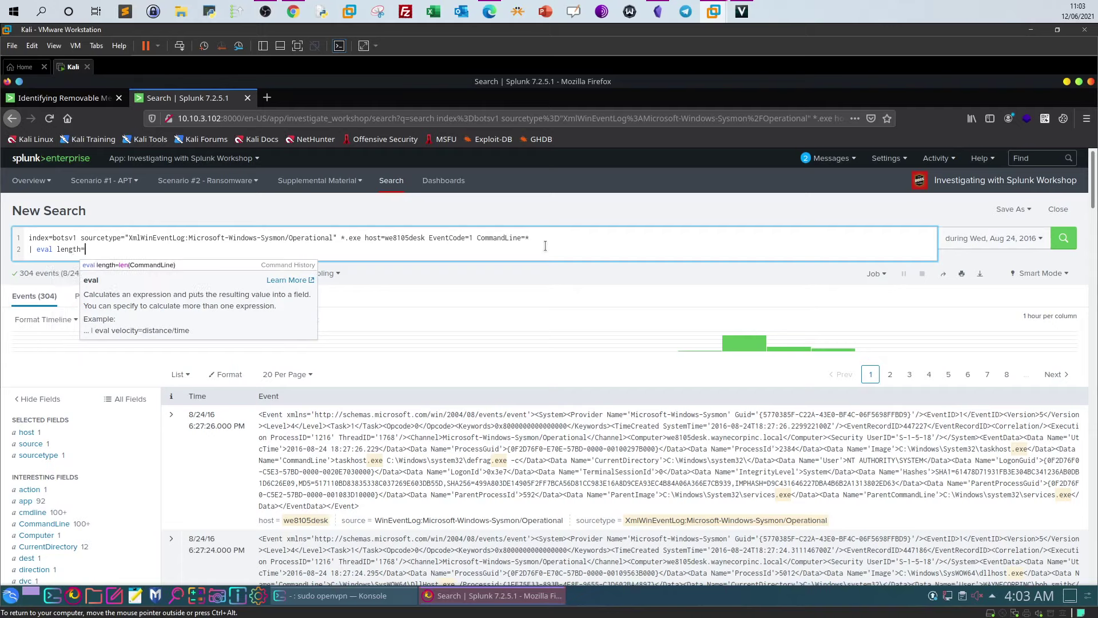
pyautogui.click(164, 265)
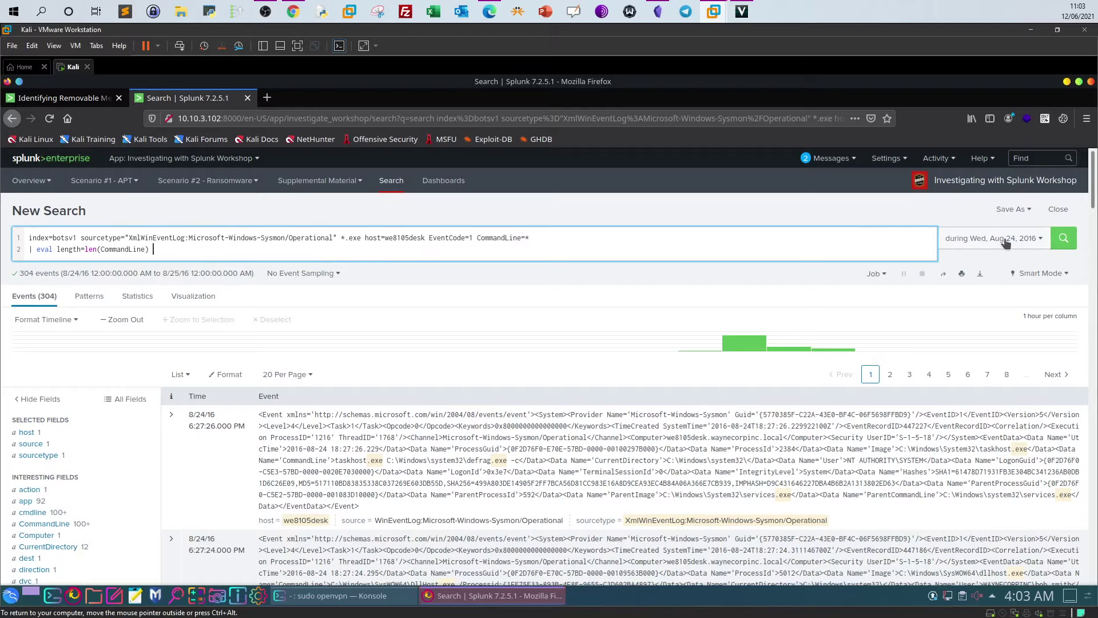
# Add a third query line that pipes the results into a table of the CommandLine field.
pyautogui.write('| ')
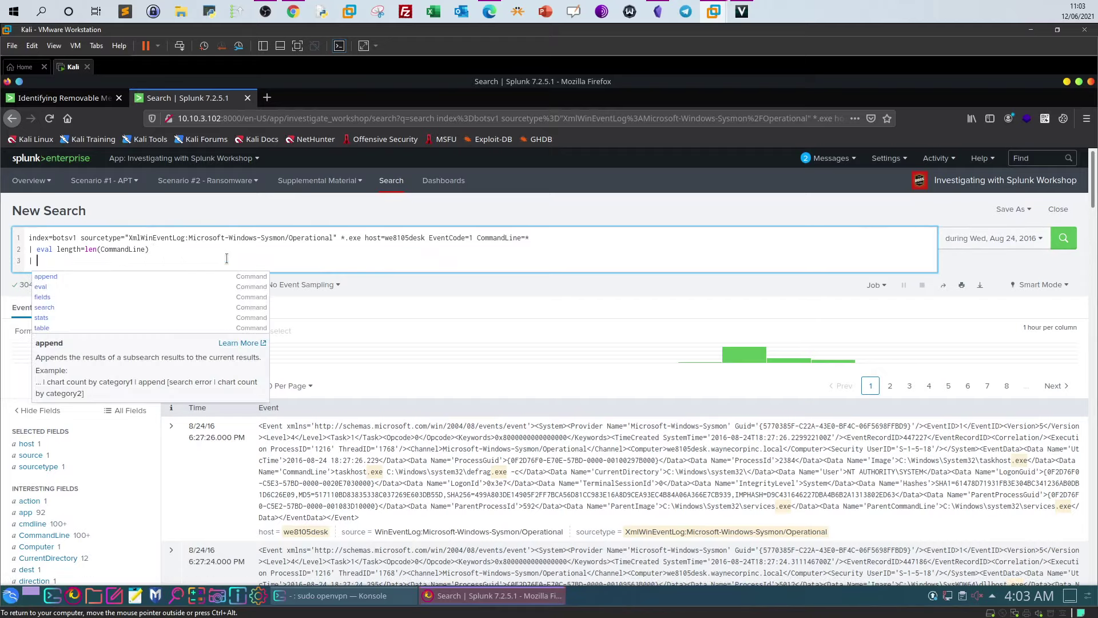
pyautogui.write('table')
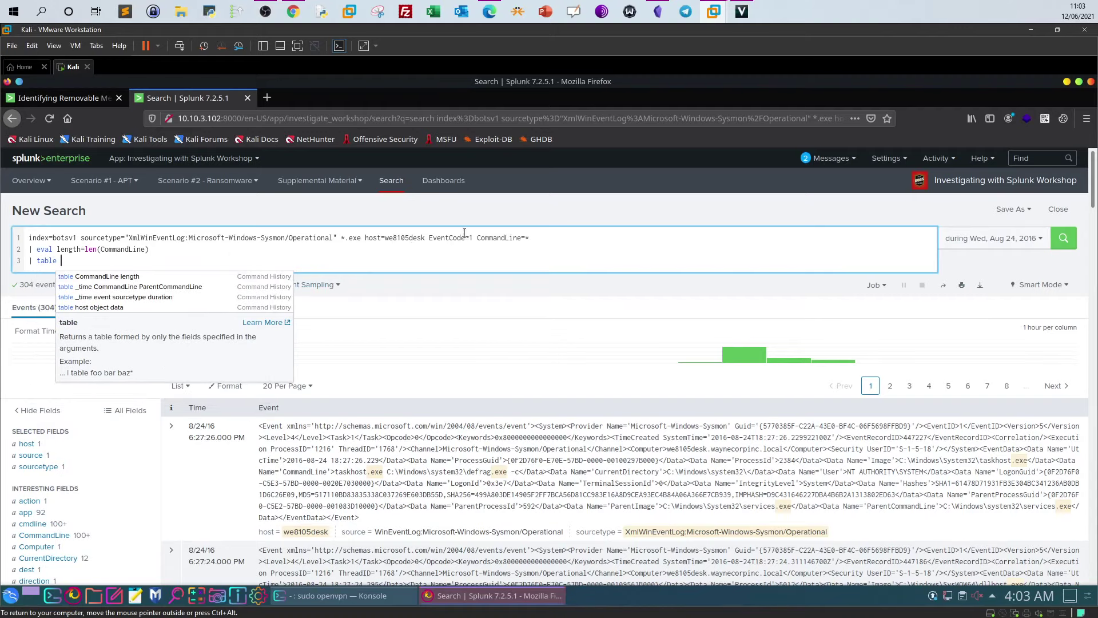
pyautogui.click(493, 237)
pyautogui.click(521, 237)
pyautogui.moveTo(520, 237); pyautogui.dragTo(482, 242)
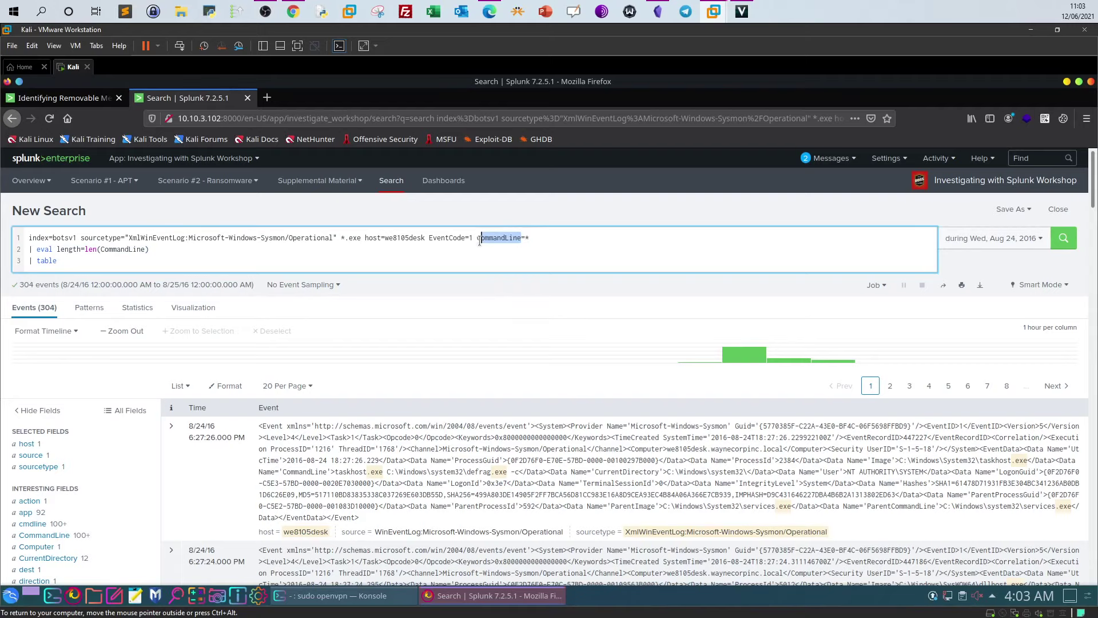
pyautogui.rightClick(481, 241)
pyautogui.click(499, 281)
pyautogui.click(227, 268)
pyautogui.write('C')
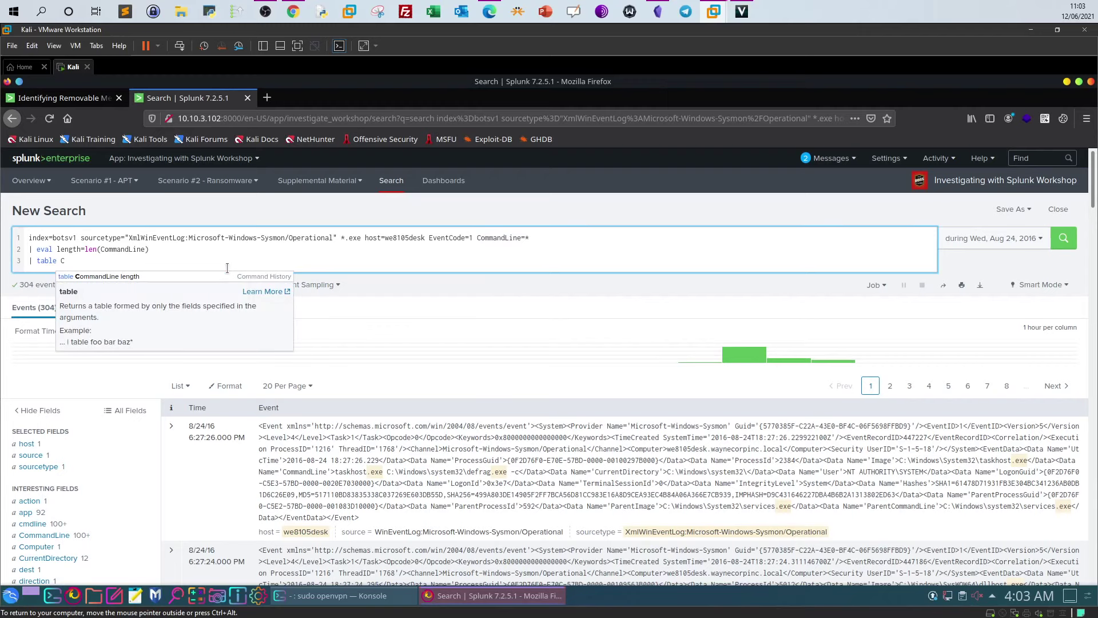
pyautogui.hotkey('ctrl', 'b')
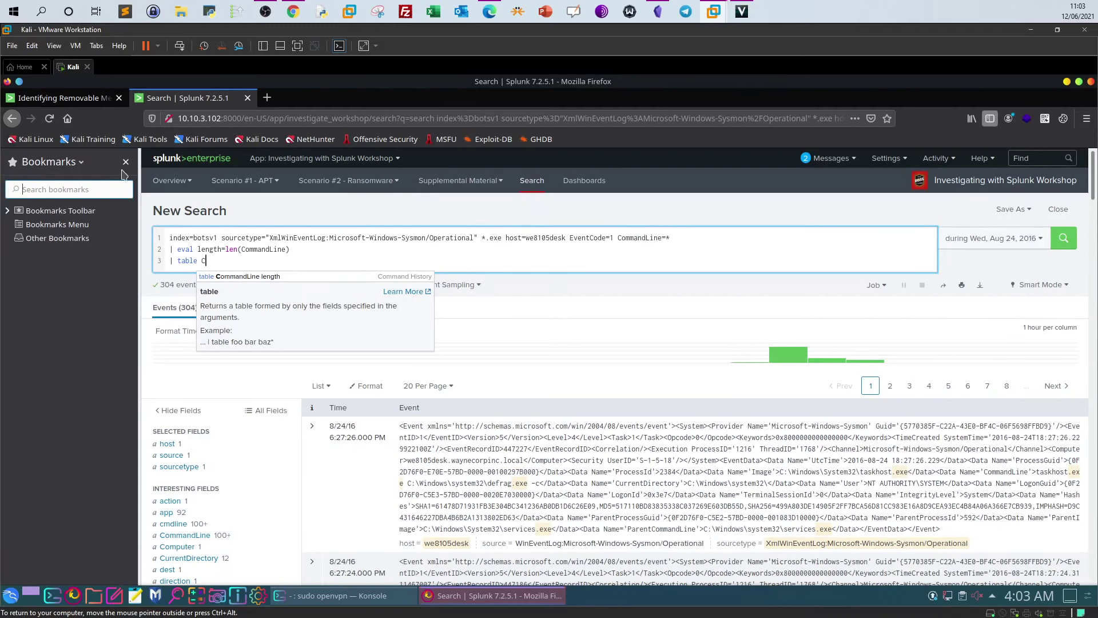
pyautogui.hotkey('ctrl', 'b')
pyautogui.rightClick(170, 255)
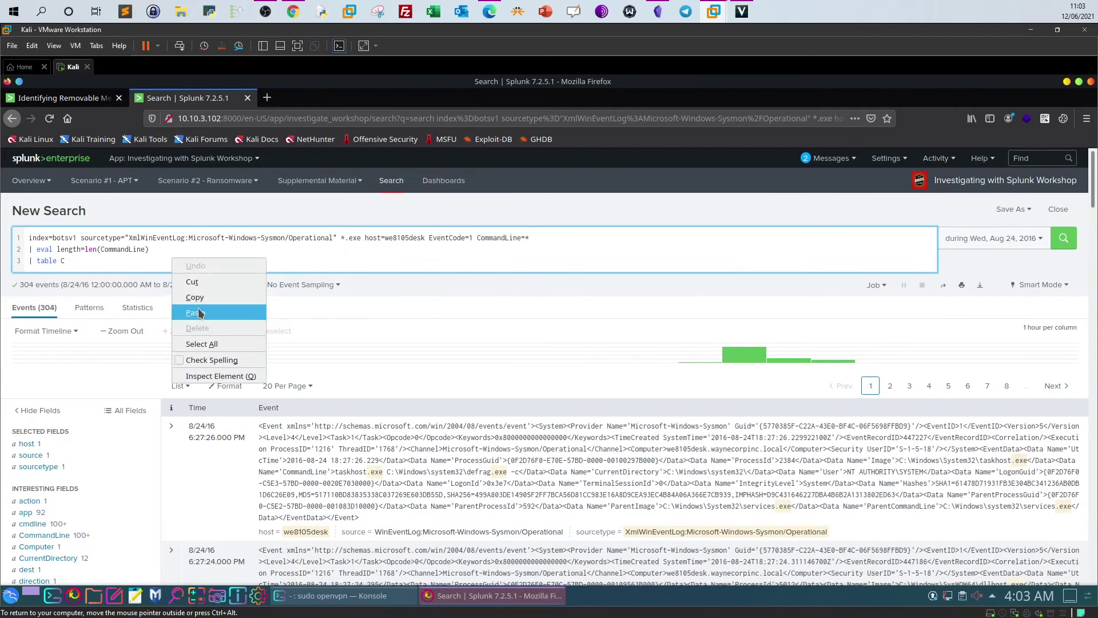
pyautogui.click(201, 312)
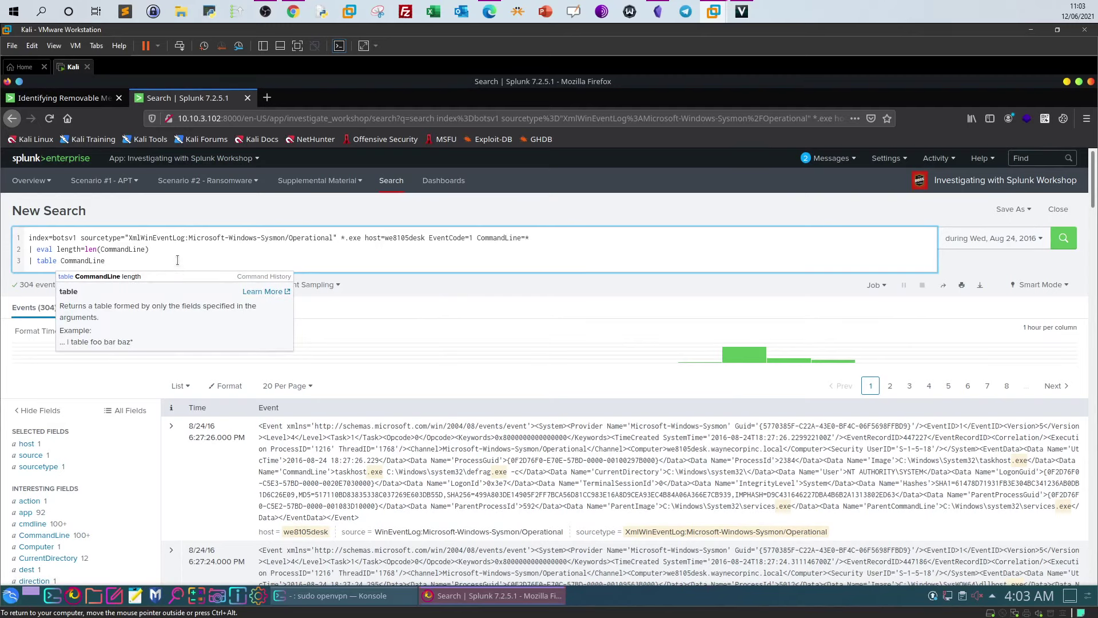
# Add Length as the second field of the table command.
pyautogui.write('Legn')
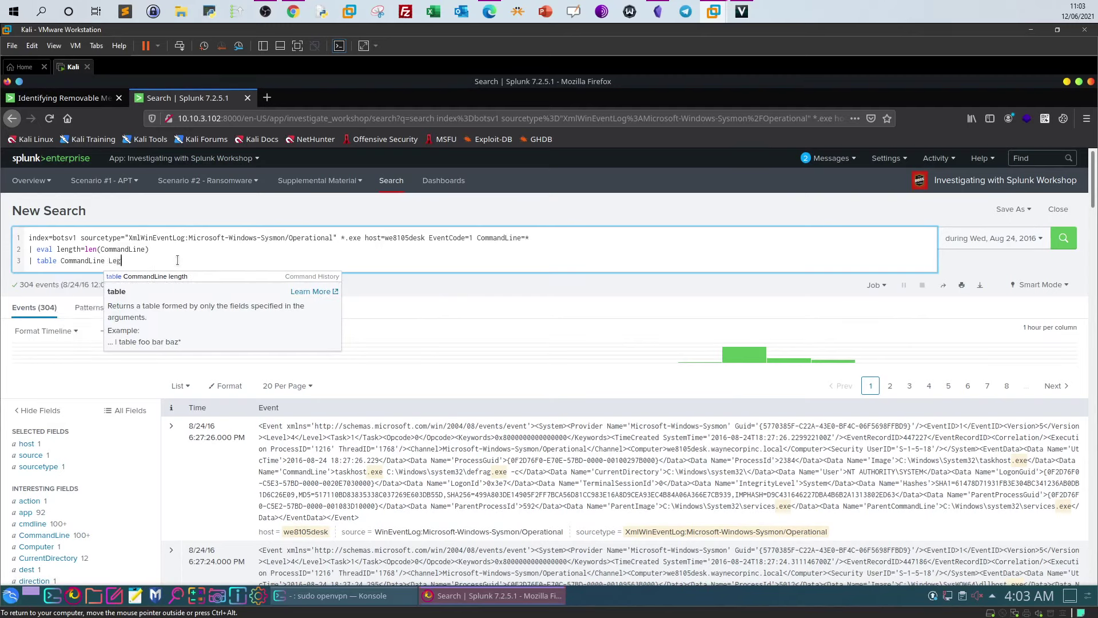
pyautogui.press('BackSpace')
pyautogui.press('BackSpace')
pyautogui.write('ngth')
# Add a fourth query line that sorts the results with sort - length, and run the search.
pyautogui.hotkey('shift', 'Return')
pyautogui.write('| ')
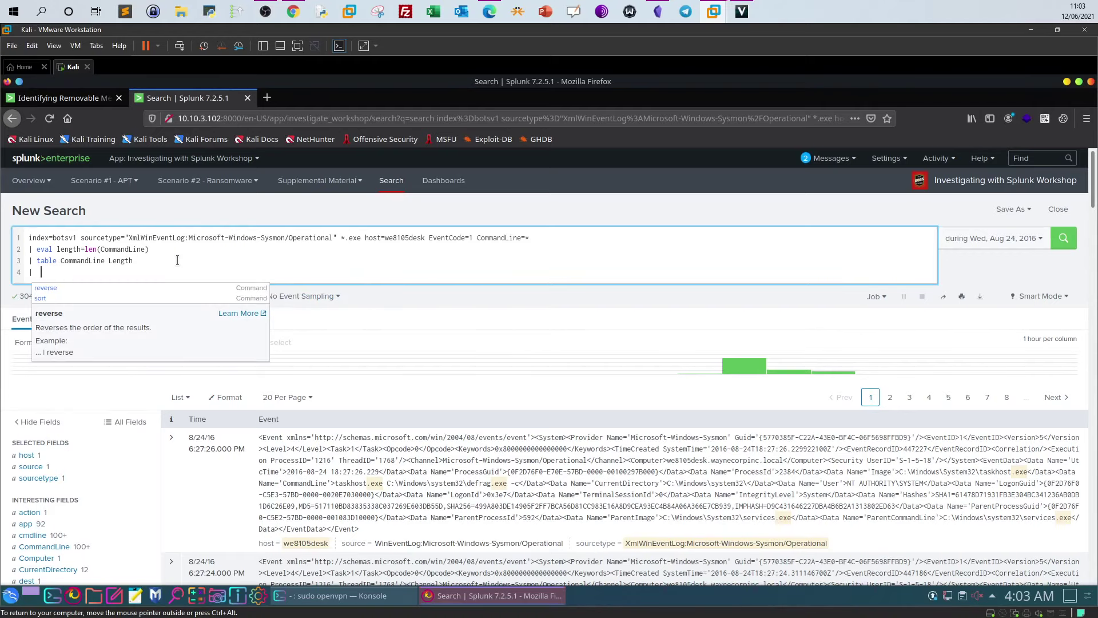
pyautogui.write(' sort =')
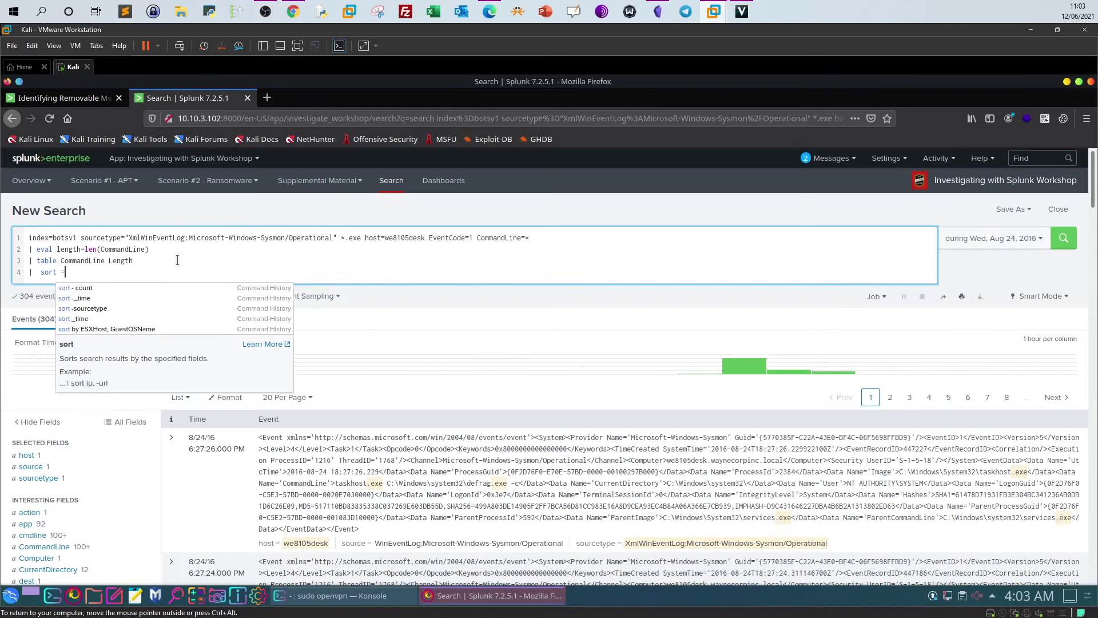
pyautogui.press('BackSpace')
pyautogui.write('-')
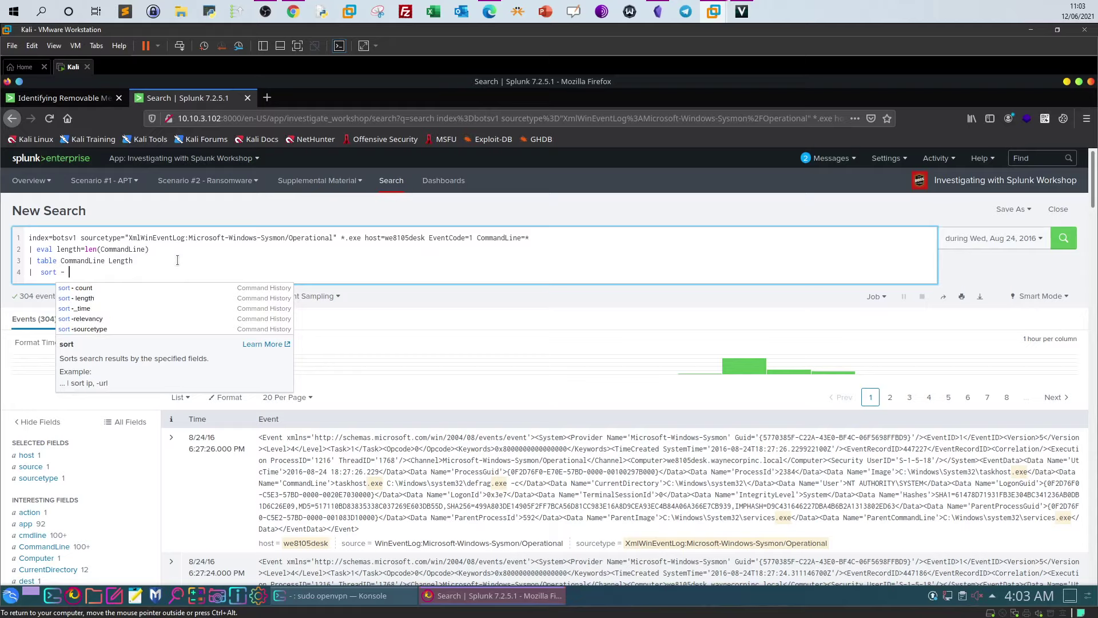
pyautogui.click(108, 299)
pyautogui.click(1064, 237)
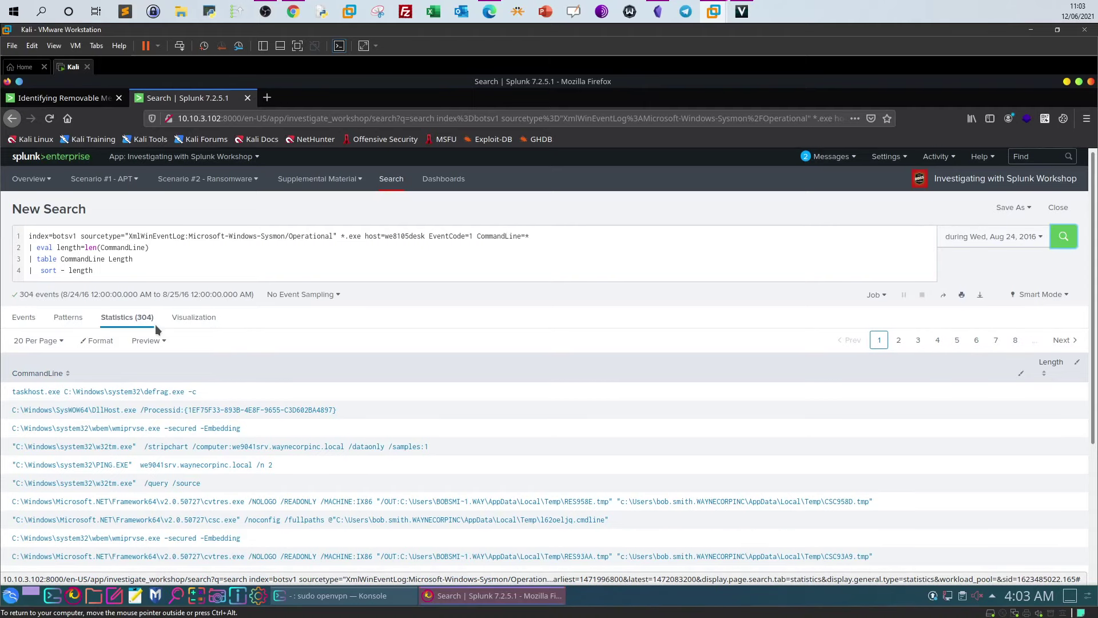
# Sort the results table by the Length column and examine the Length cells of the listed command lines.
pyautogui.scroll(-3, 155, 326)
pyautogui.scroll(2, 155, 330)
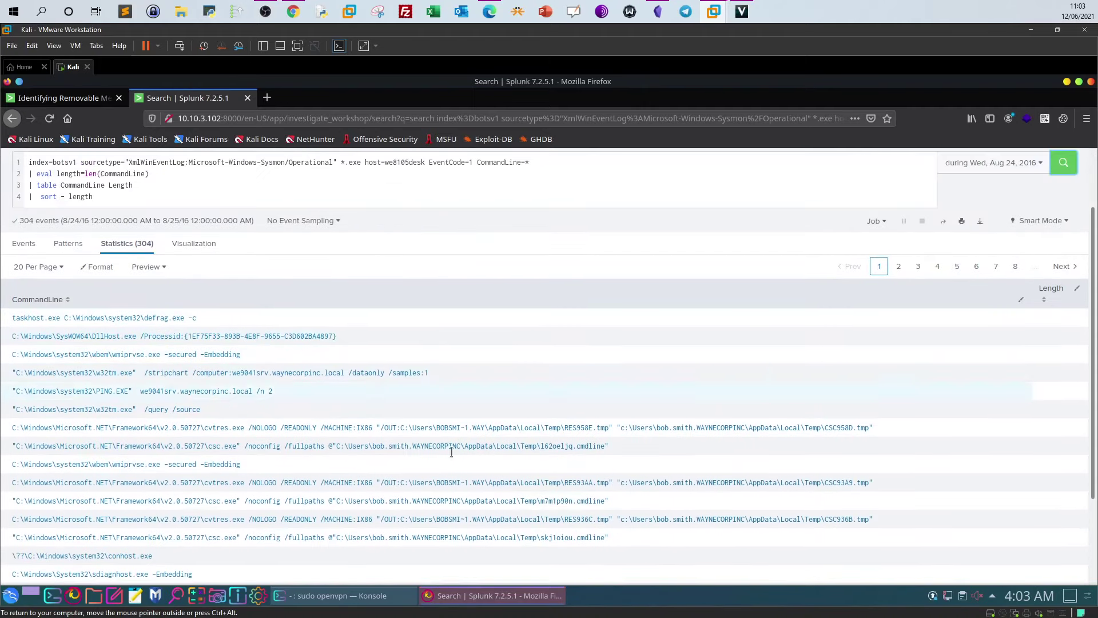
pyautogui.click(1046, 309)
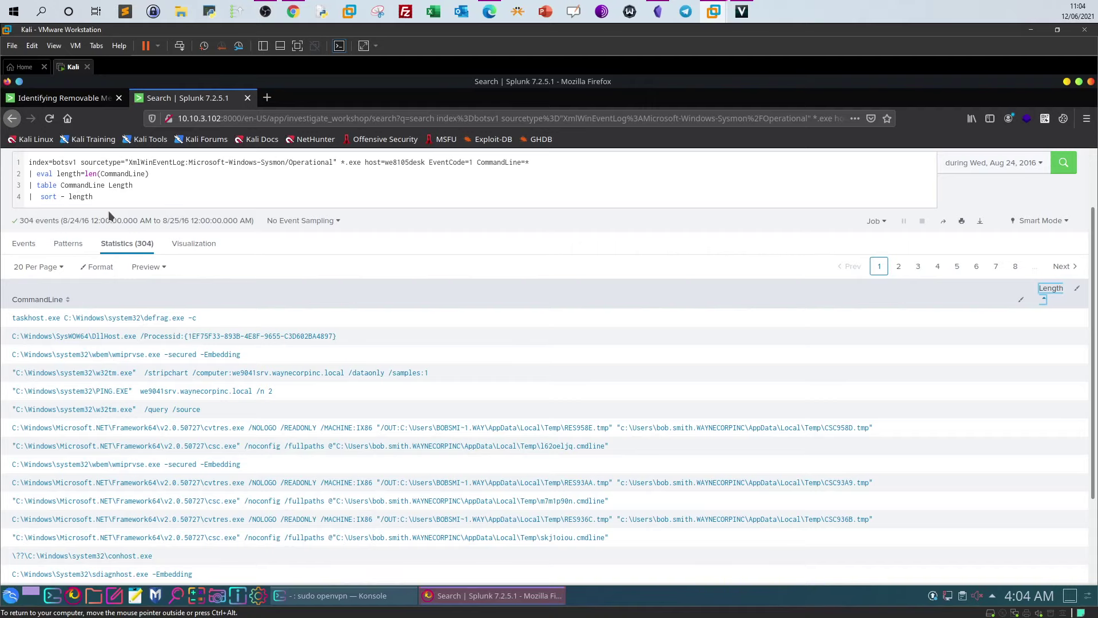
pyautogui.click(1064, 326)
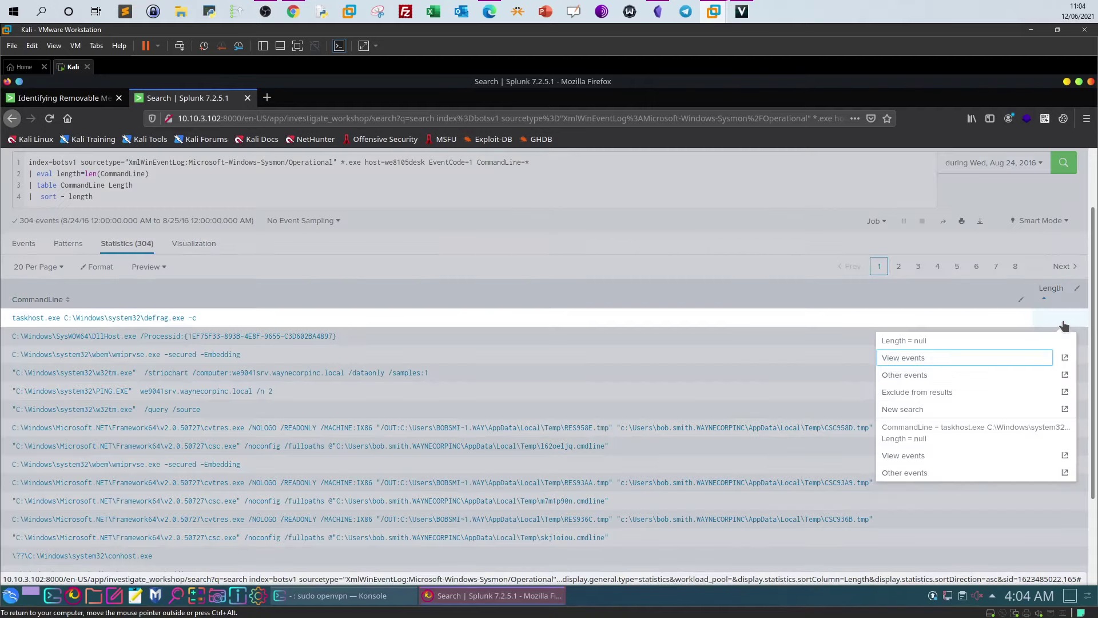
pyautogui.click(637, 235)
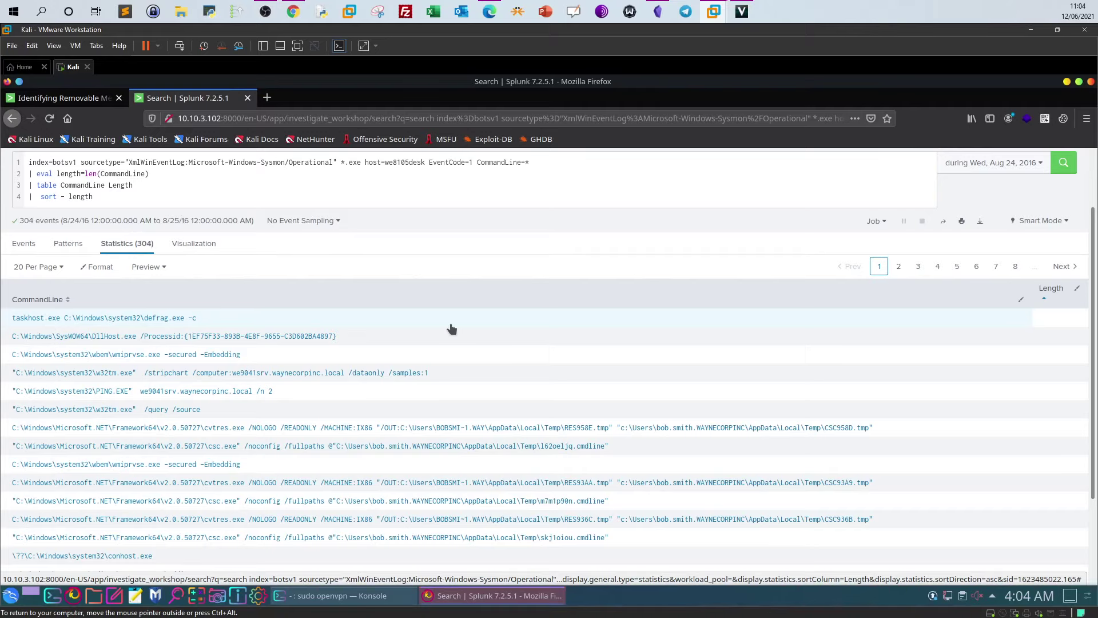
pyautogui.scroll(2, 451, 331)
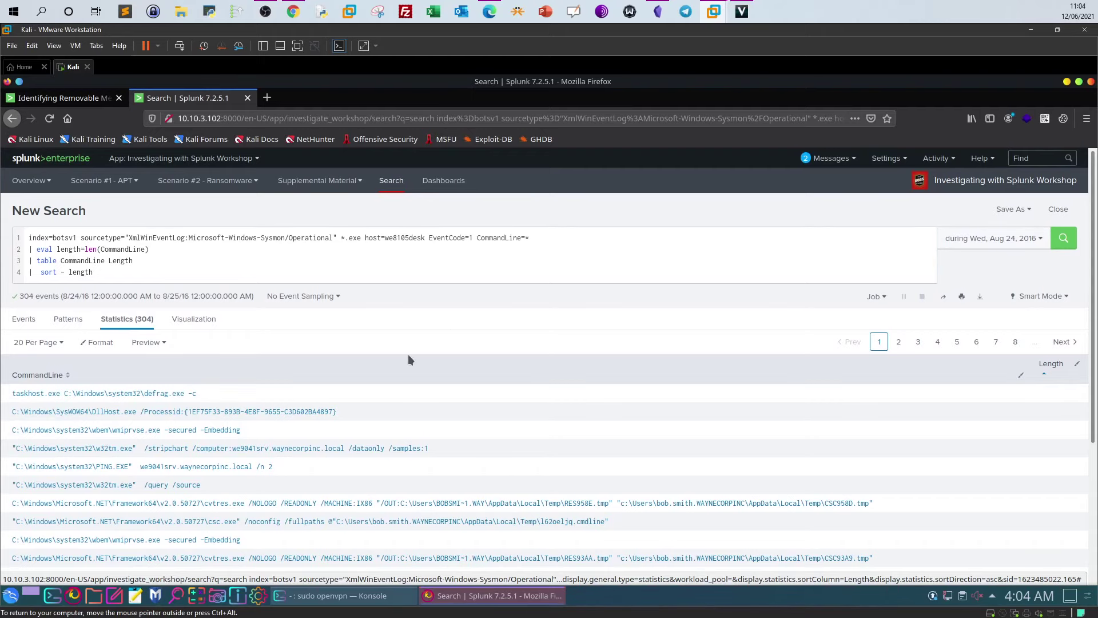
pyautogui.scroll(-5, 303, 419)
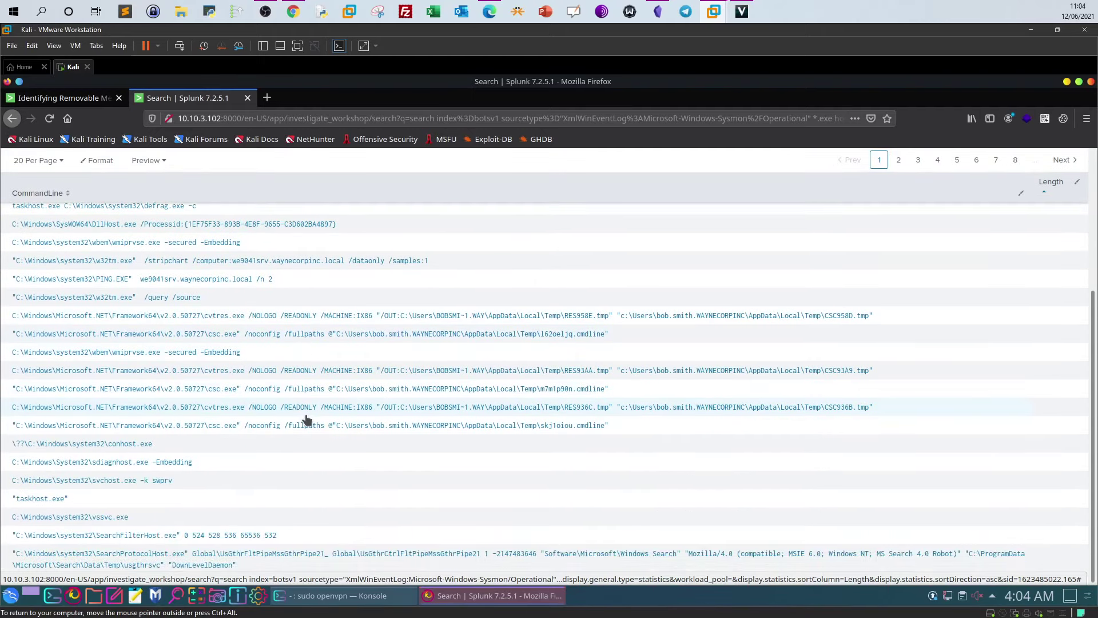
pyautogui.scroll(5, 305, 416)
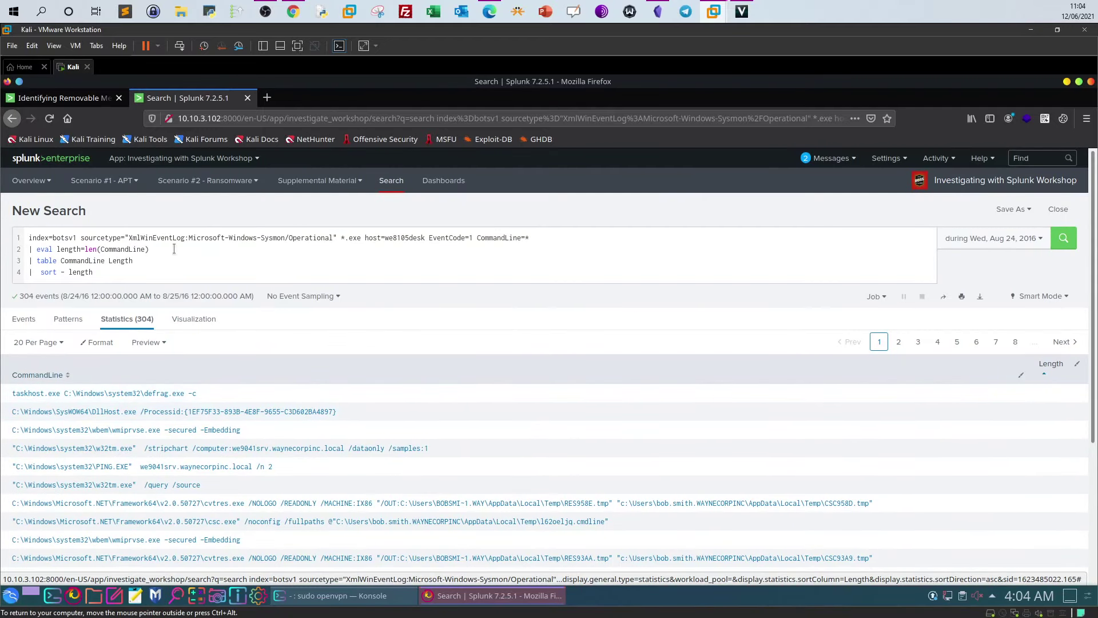
# Remove the eval, table and sort lines from the query and rerun the base search ending in CommandLine=*.
pyautogui.click(100, 268)
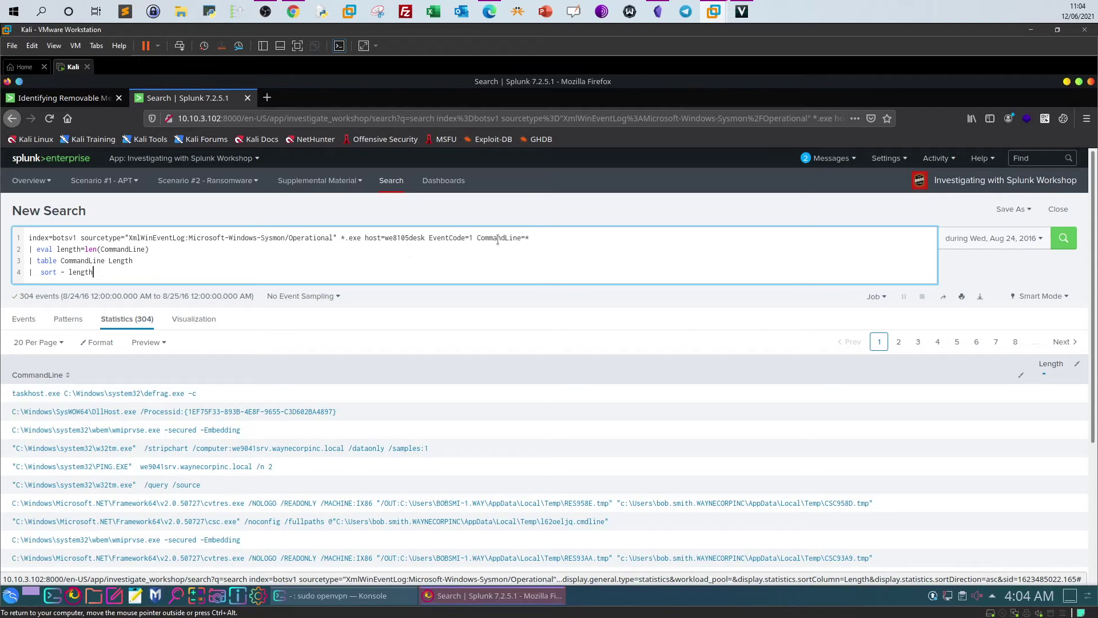
pyautogui.moveTo(537, 238); pyautogui.dragTo(478, 238)
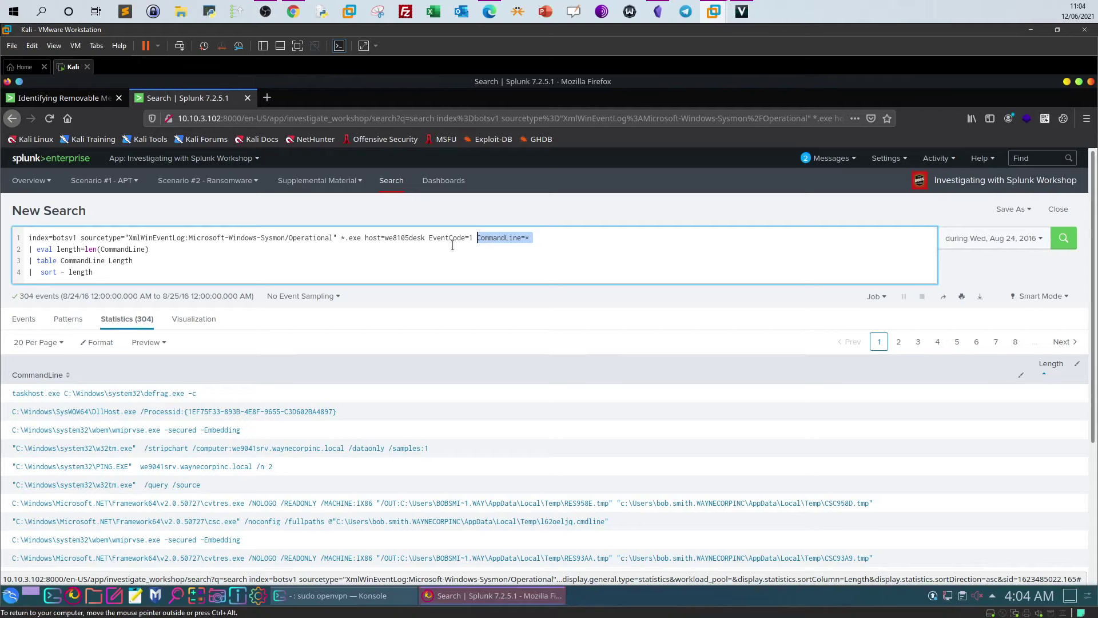
pyautogui.moveTo(132, 271); pyautogui.dragTo(29, 249)
pyautogui.press('BackSpace')
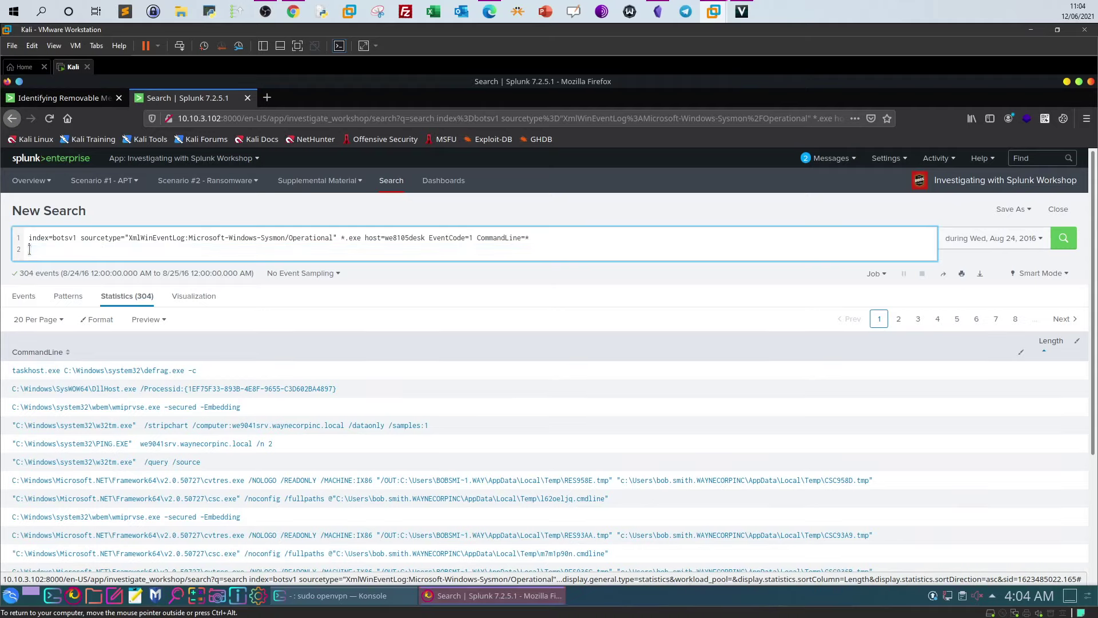
pyautogui.click(993, 238)
pyautogui.click(1063, 238)
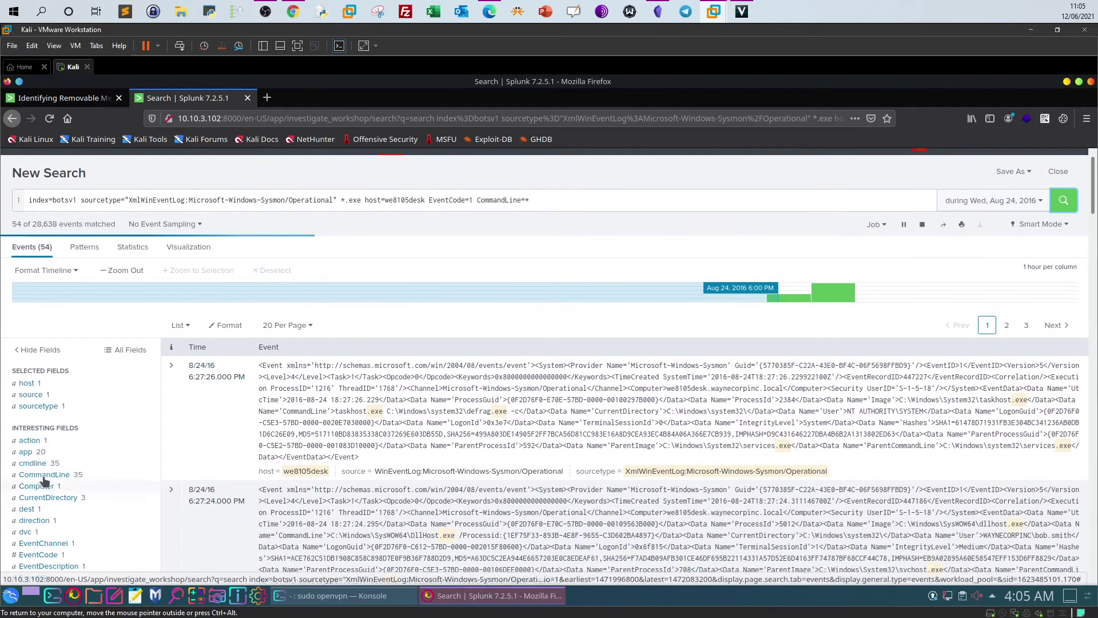
# Examine the top values of the CommandLine and parent_process fields and look through the list of interesting fields.
pyautogui.click(43, 495)
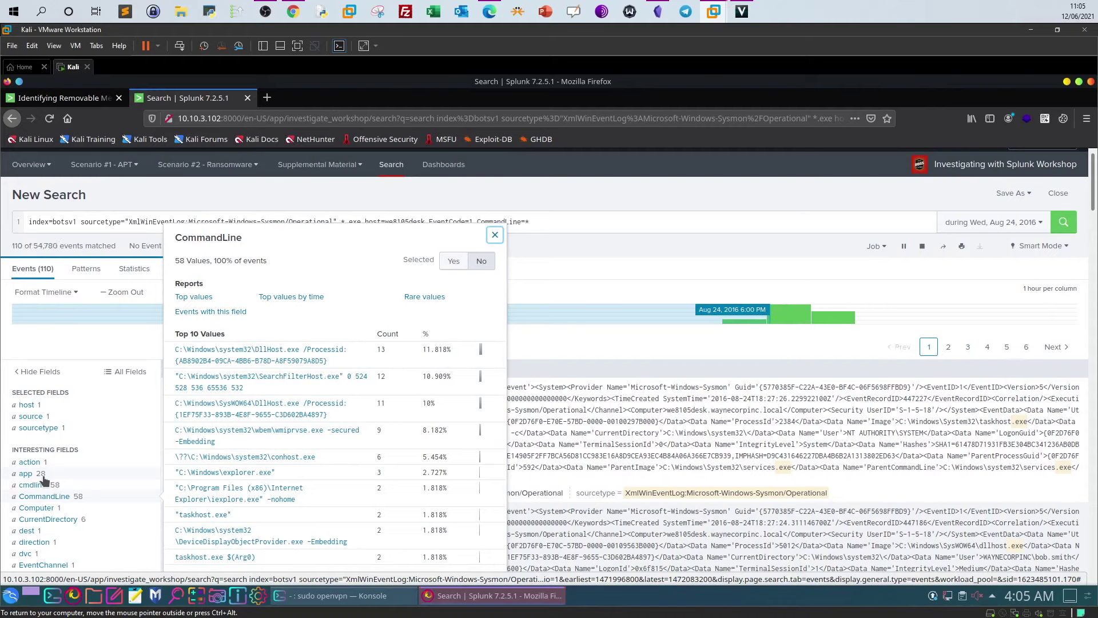
pyautogui.click(97, 337)
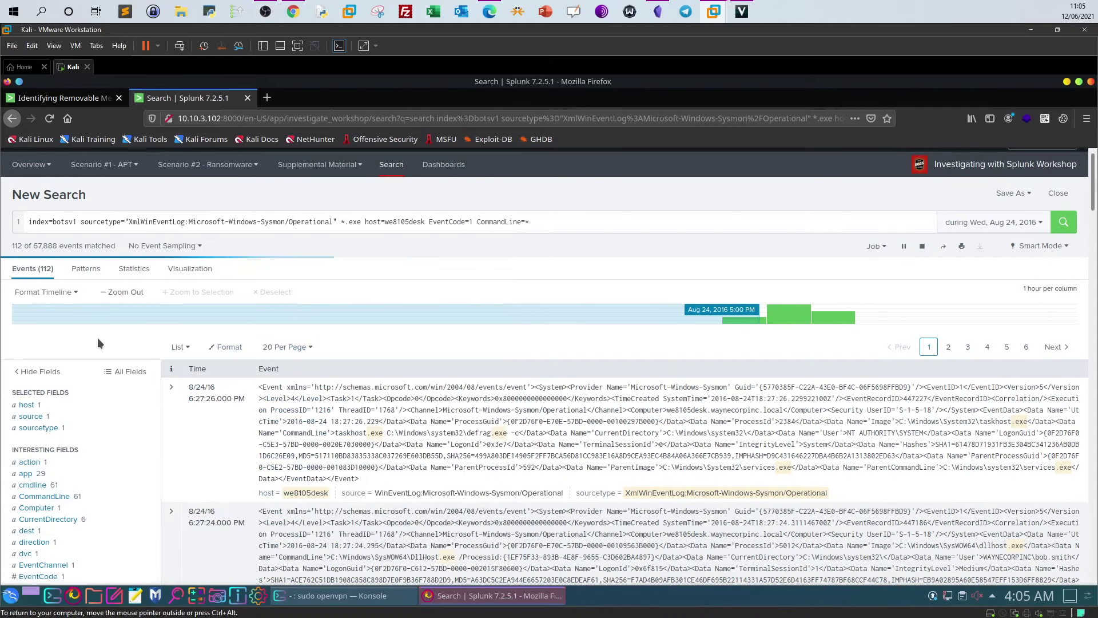
pyautogui.scroll(-4, 83, 424)
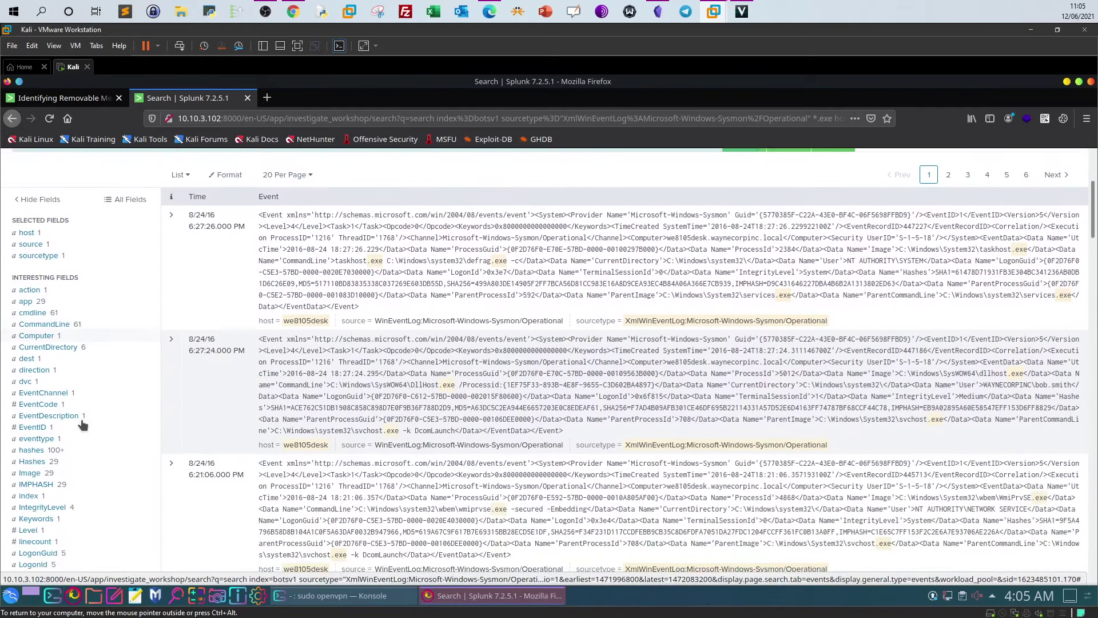
pyautogui.scroll(-1, 83, 424)
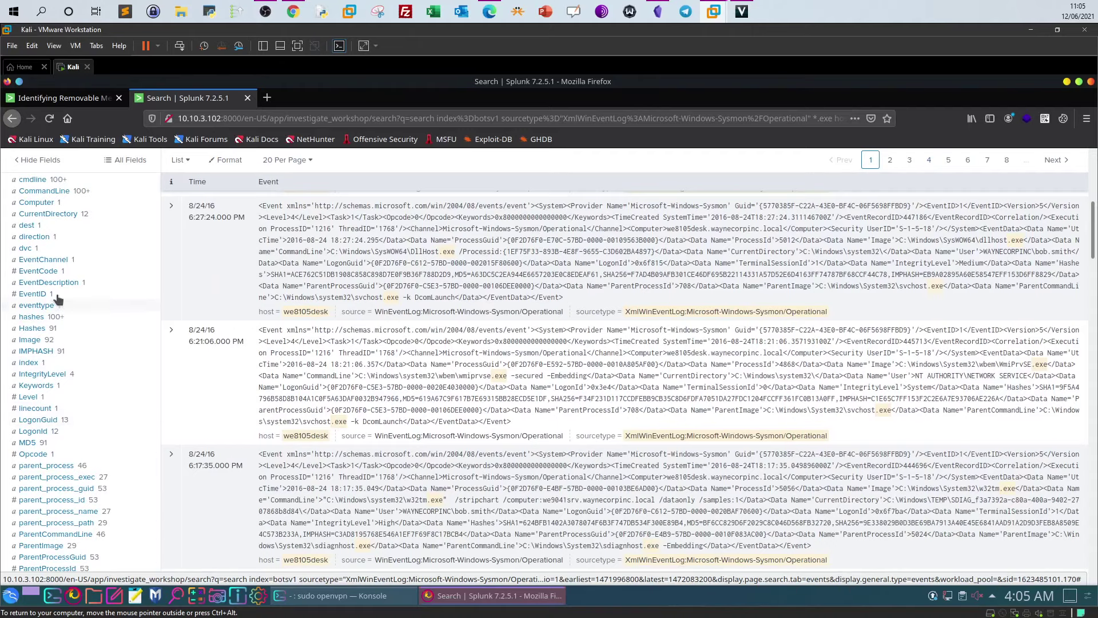
pyautogui.click(50, 273)
pyautogui.click(86, 461)
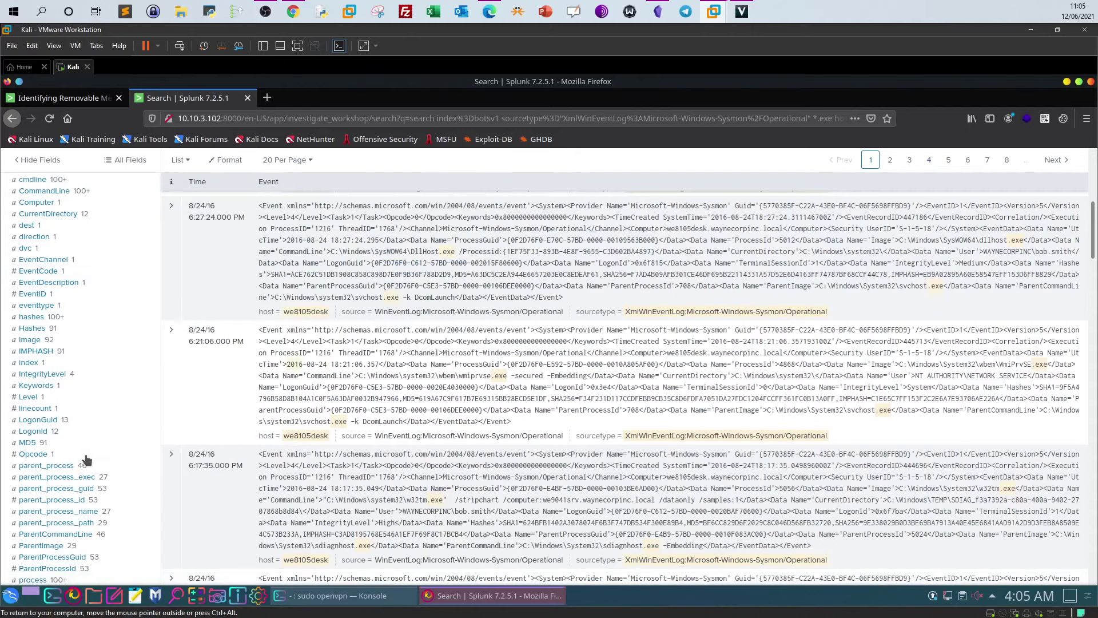
pyautogui.scroll(-1, 86, 460)
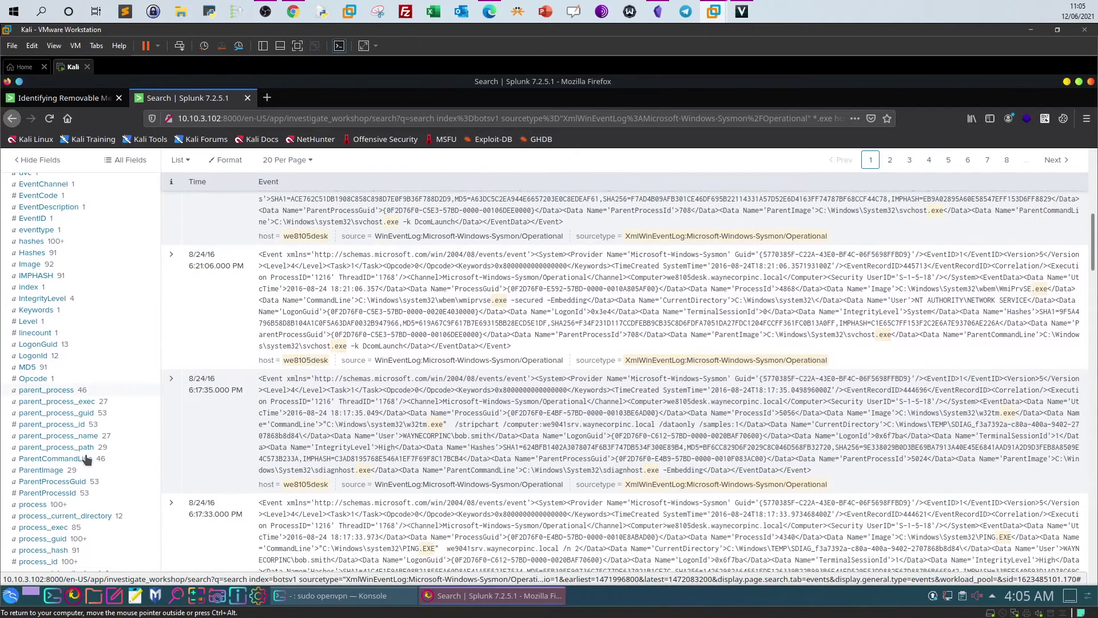
pyautogui.click(58, 390)
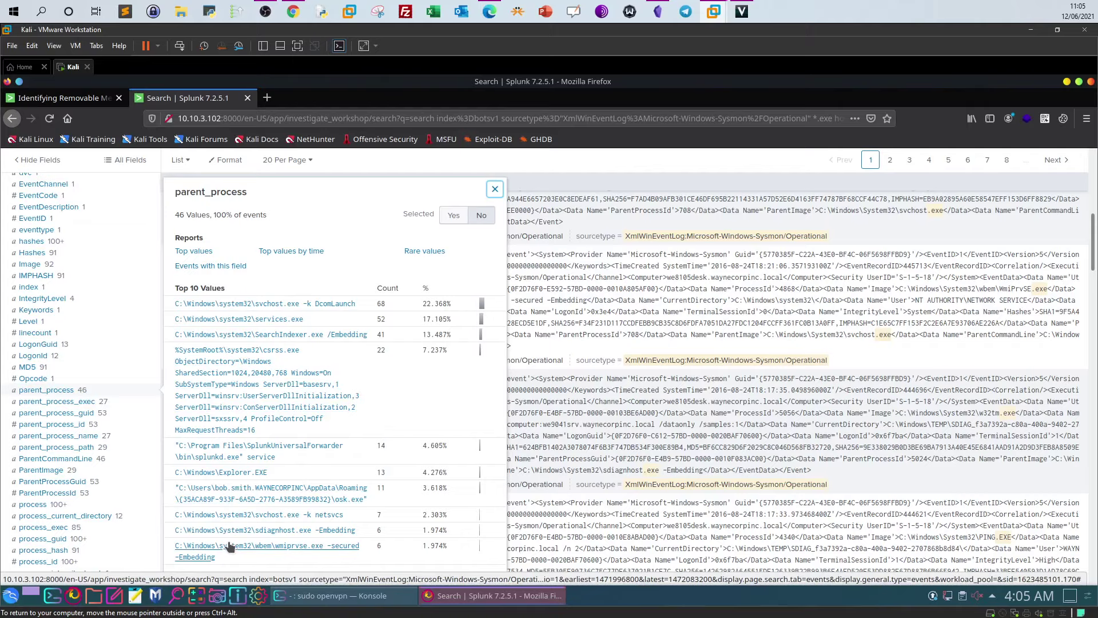
pyautogui.scroll(3, 386, 499)
pyautogui.scroll(3, 424, 236)
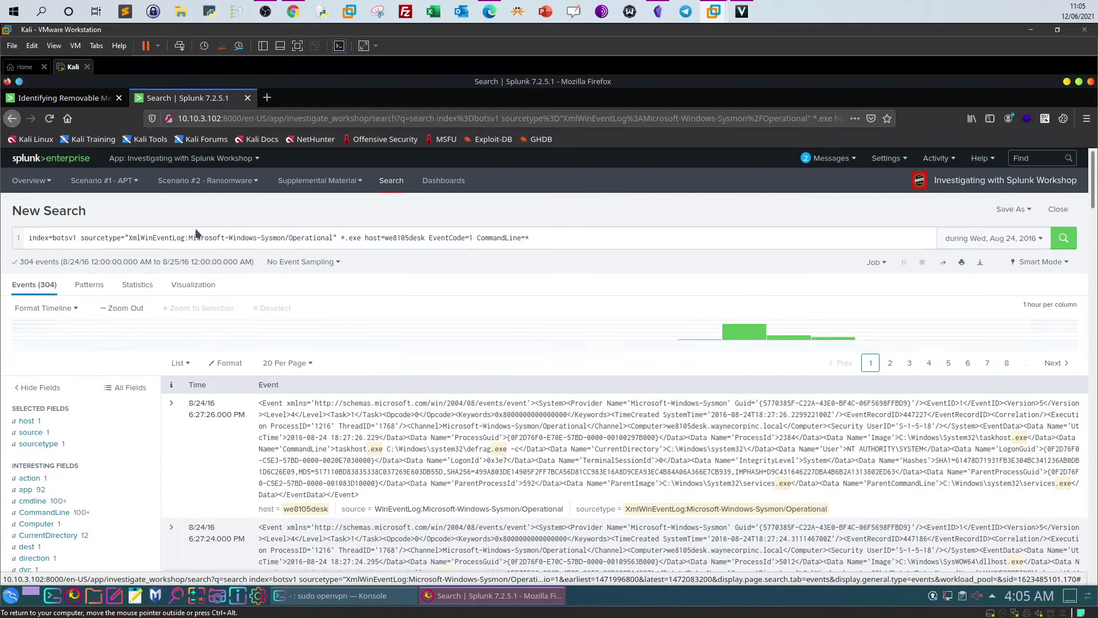
# Add a second query line that pipes the base search into eval length=len(CommandLine).
pyautogui.click(551, 240)
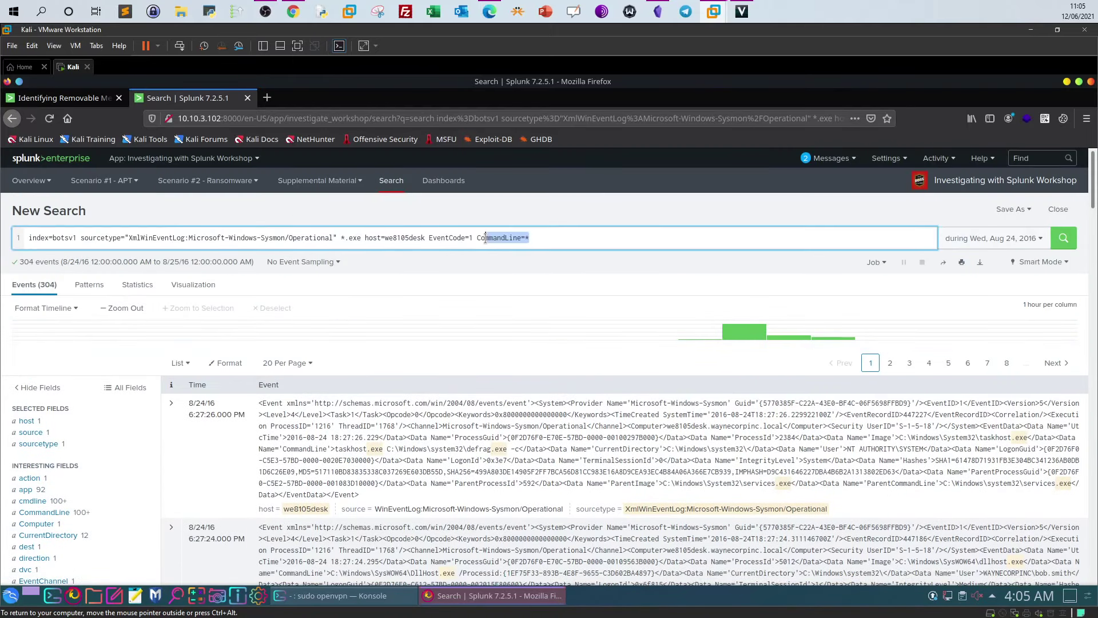
pyautogui.click(567, 237)
pyautogui.write('| ')
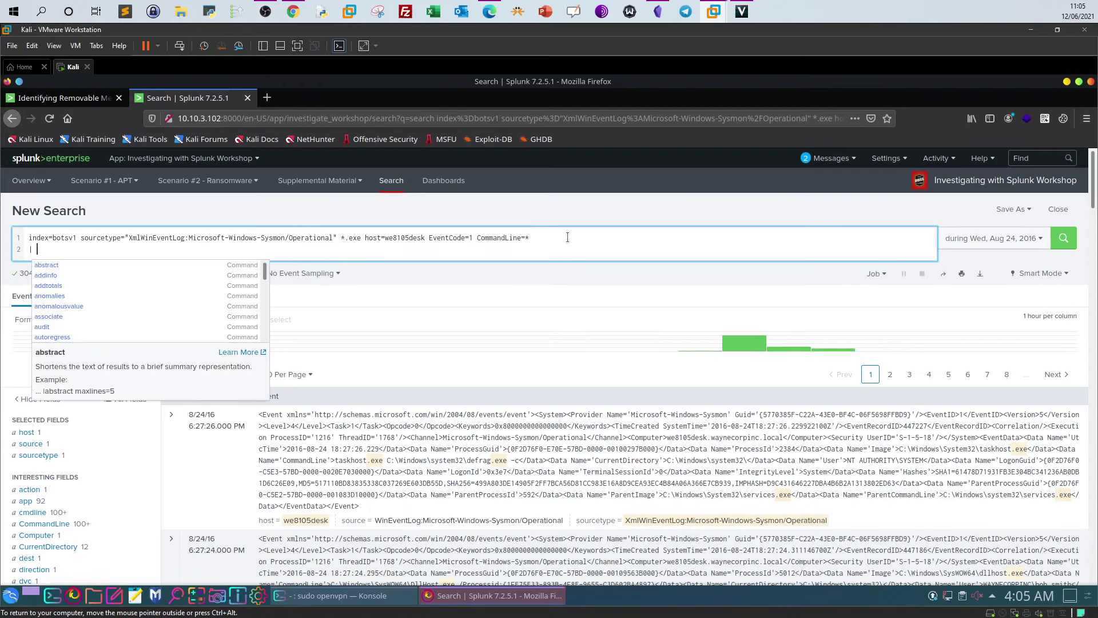
pyautogui.write('eval')
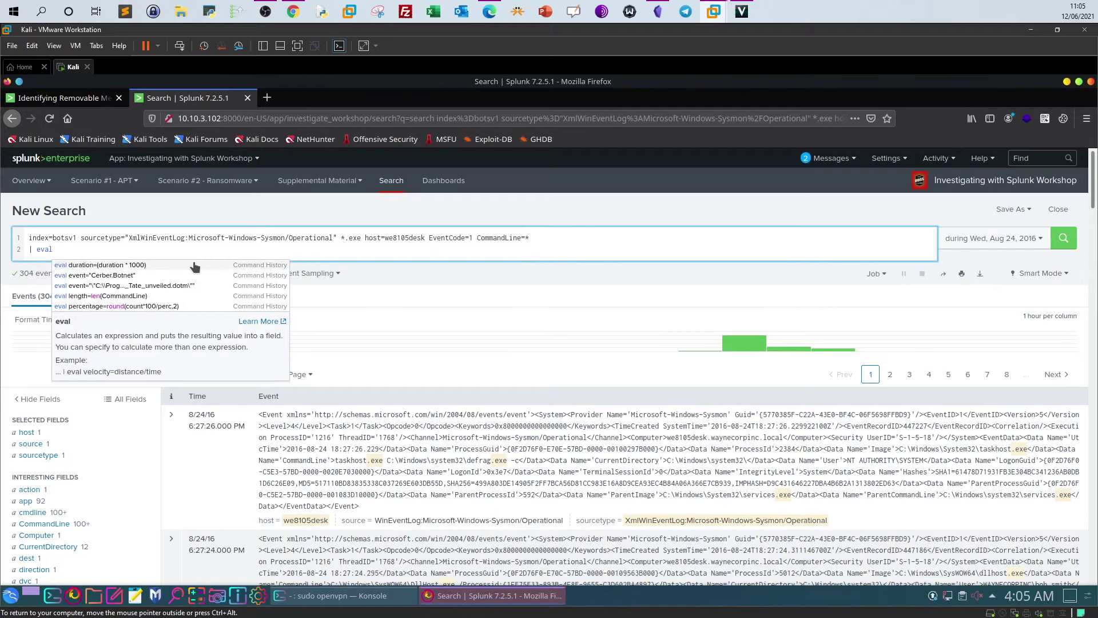
pyautogui.click(194, 295)
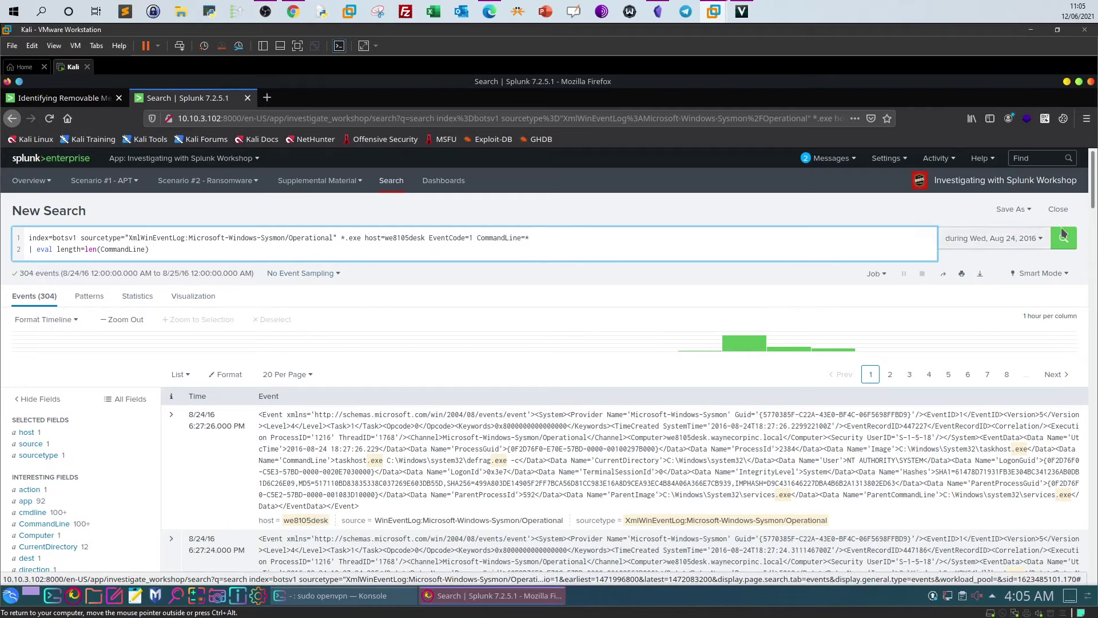
# Add a third query line that tables the lowercase length field, and run the search.
pyautogui.write('|')
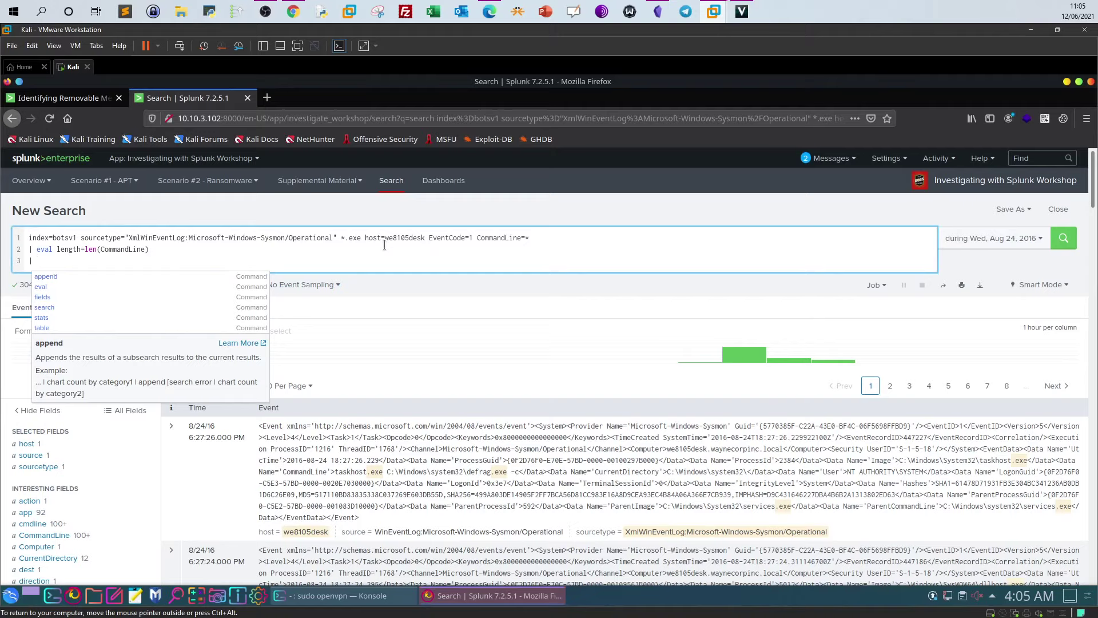
pyautogui.write(' tabl')
pyautogui.write('e le')
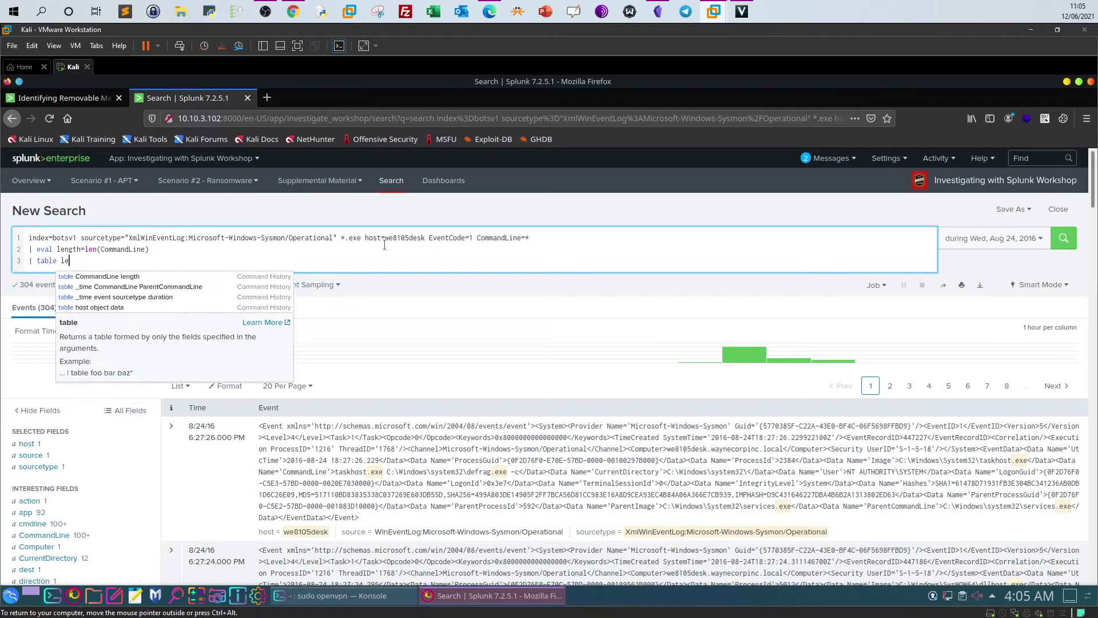
pyautogui.write('ntth')
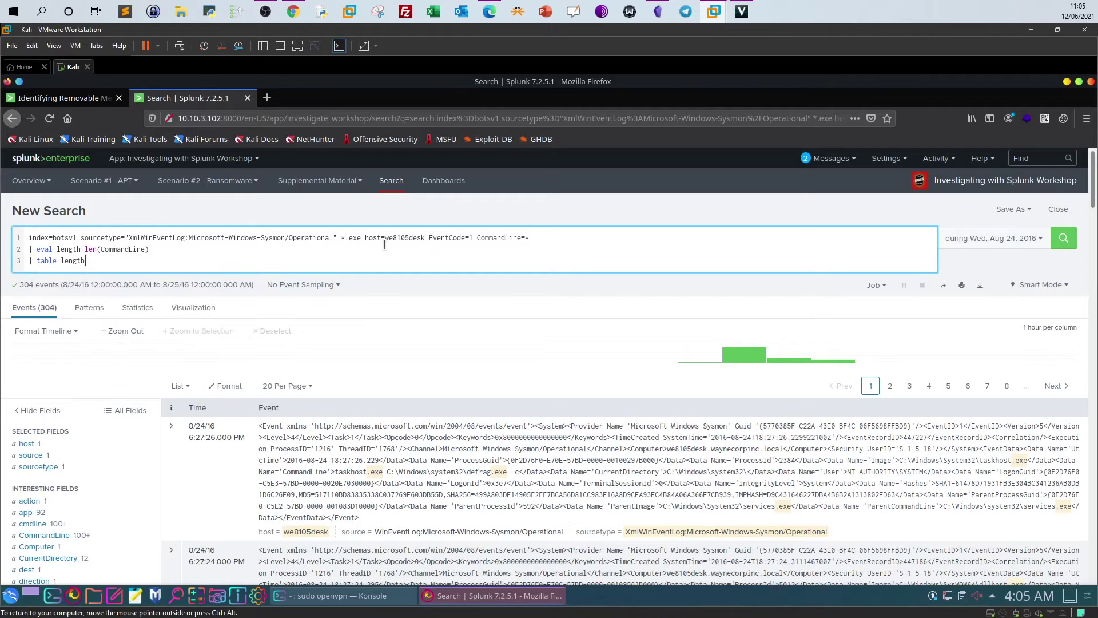
pyautogui.click(1057, 240)
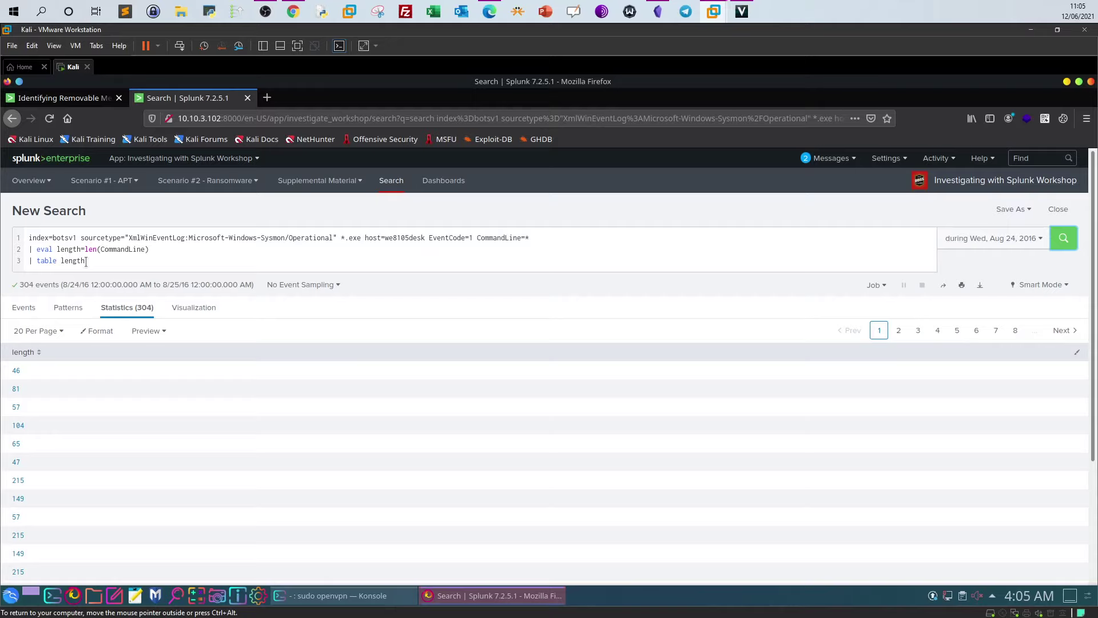
# Insert CommandLine before length in the table command and rerun the search.
pyautogui.moveTo(100, 249); pyautogui.dragTo(147, 249)
pyautogui.hotkey('ctrl', 'c')
pyautogui.click(63, 263)
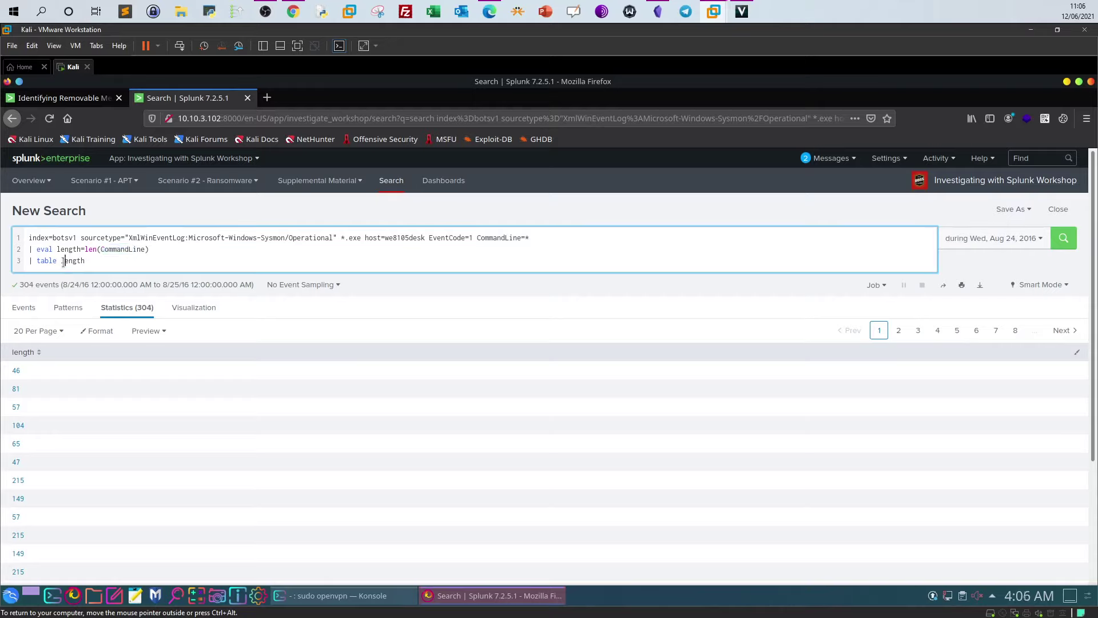
pyautogui.hotkey('ctrl', 'v')
pyautogui.click(1064, 238)
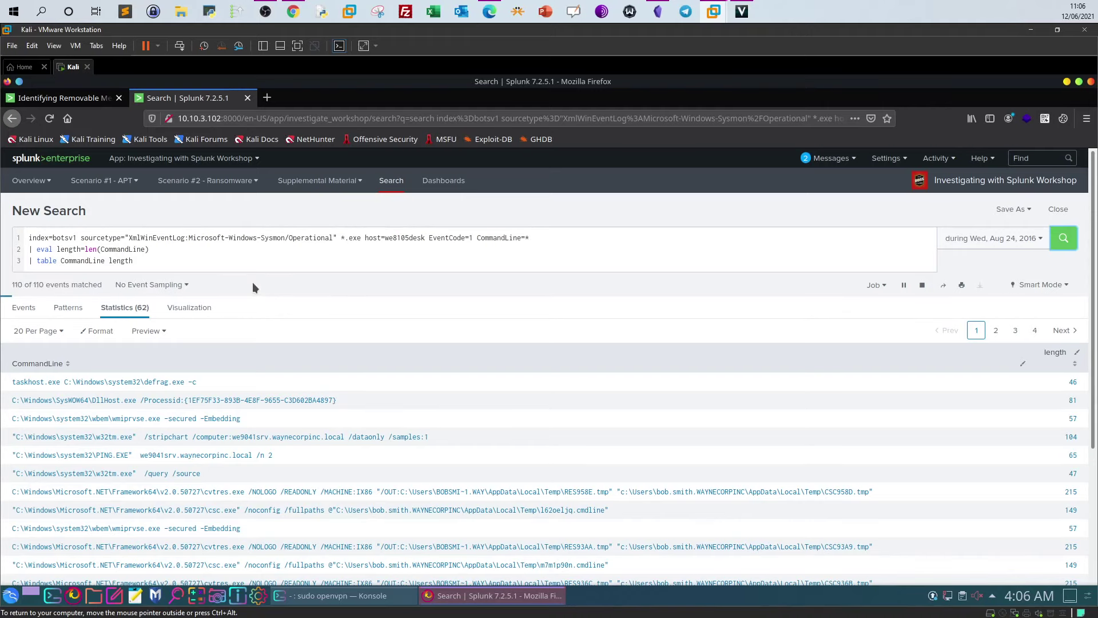
# Add a fourth query line with sort - length below the table command, and run the search.
pyautogui.scroll(-2, 1005, 412)
pyautogui.scroll(-3, 1003, 412)
pyautogui.scroll(5, 184, 269)
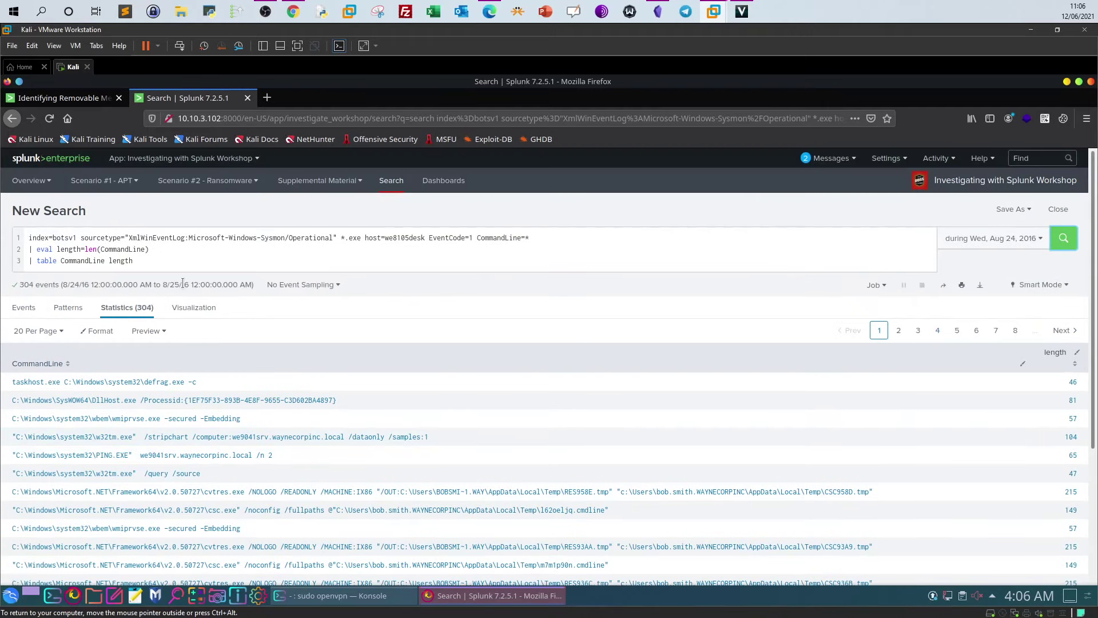
pyautogui.click(185, 251)
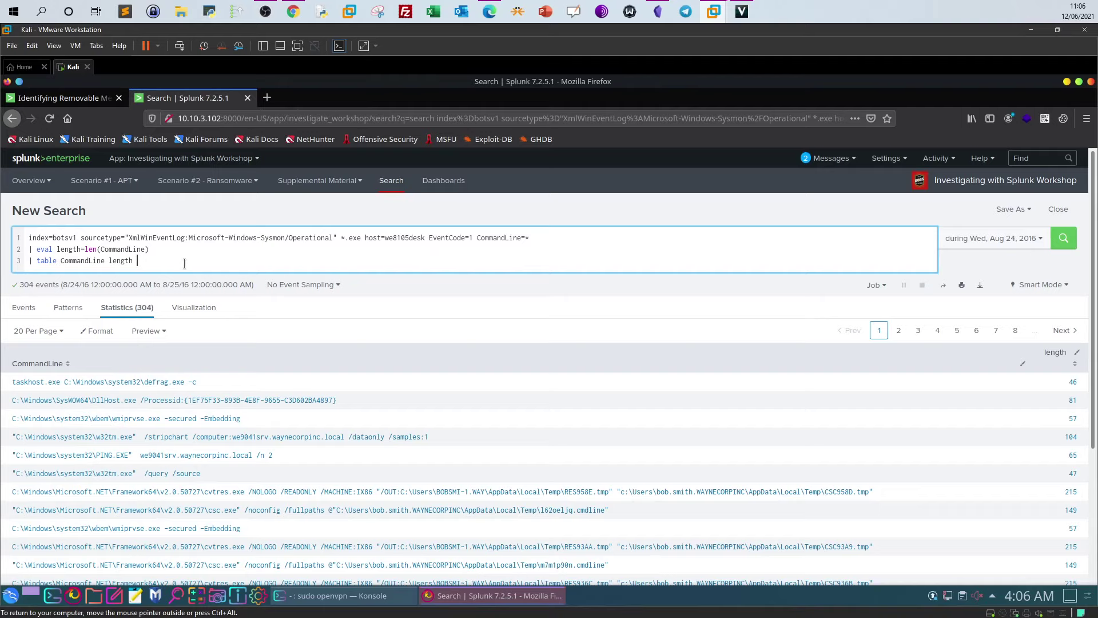
pyautogui.press('BackSpace')
pyautogui.hotkey('shift', 'Return')
pyautogui.write('|  sort')
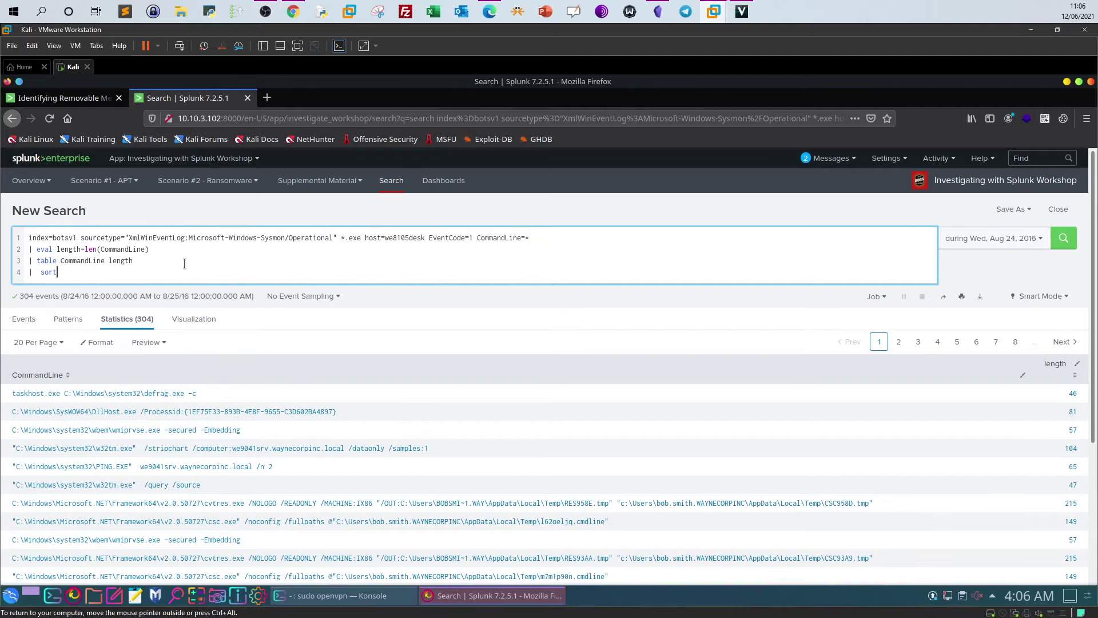
pyautogui.write(' -')
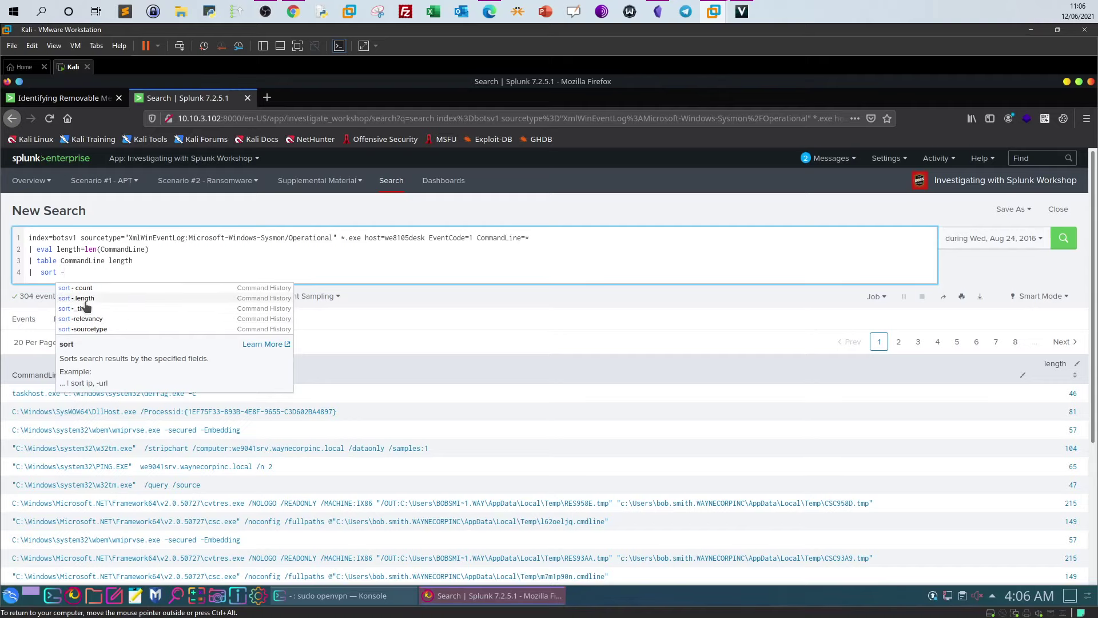
pyautogui.click(85, 300)
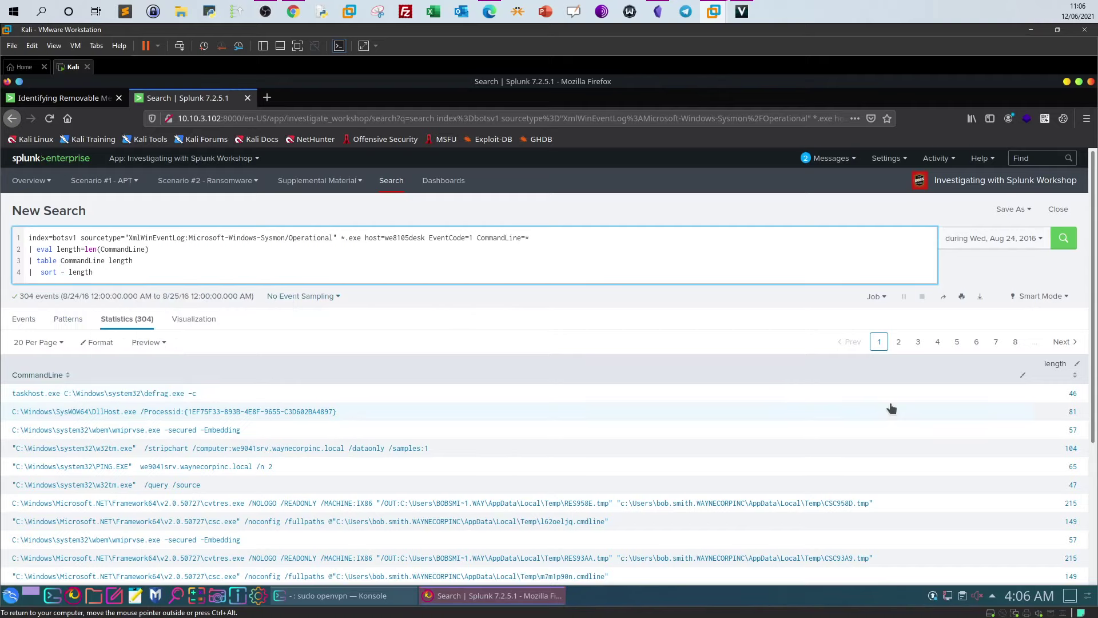
pyautogui.click(1011, 339)
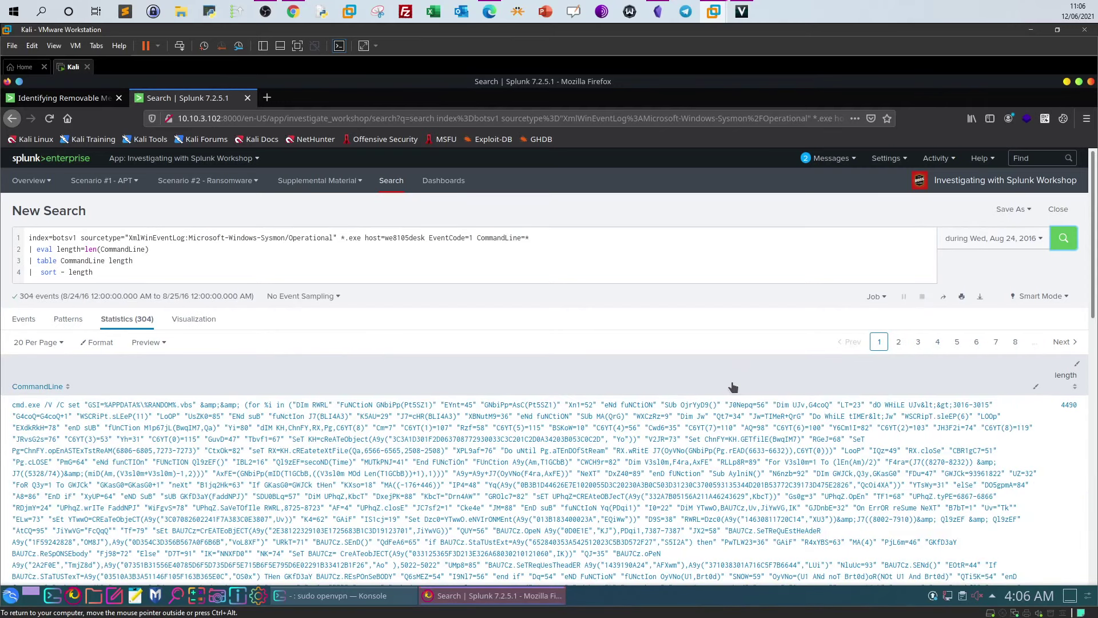
# Compare the longest CommandLine entry and its length in Splunk with the Cerber VB script length question on the TryHackMe page.
pyautogui.scroll(-1, 734, 385)
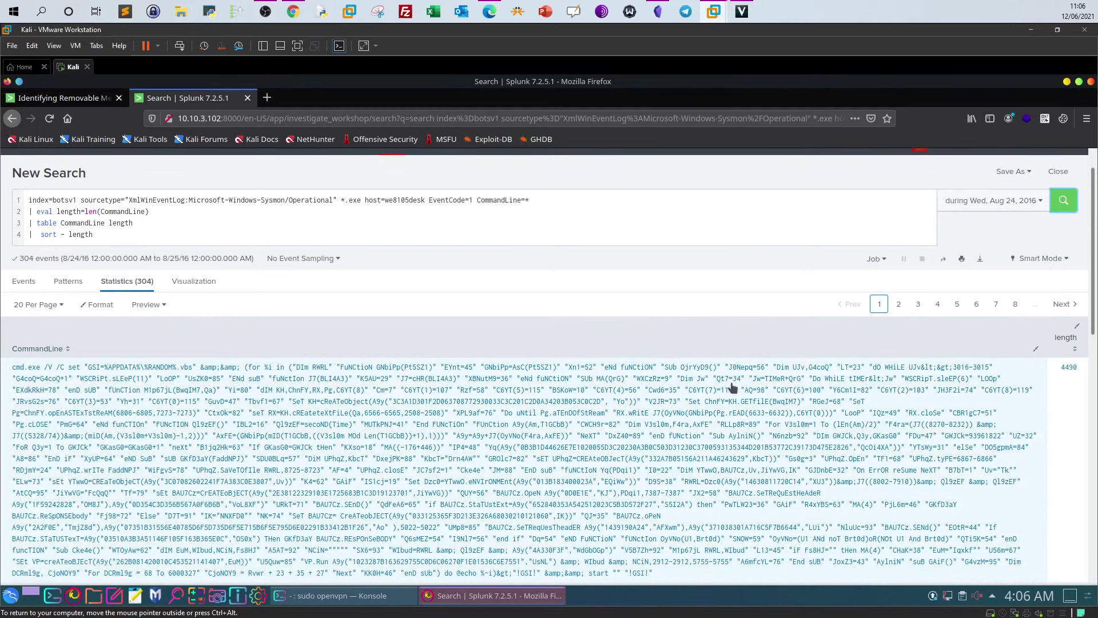
pyautogui.click(293, 12)
pyautogui.scroll(-2, 298, 379)
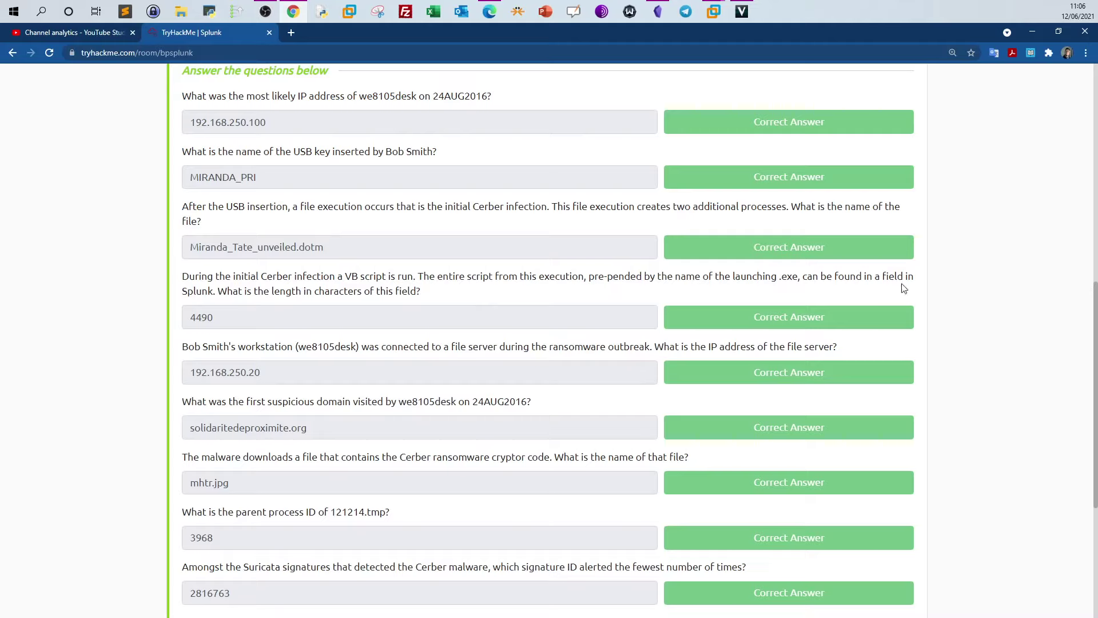
pyautogui.moveTo(714, 12)
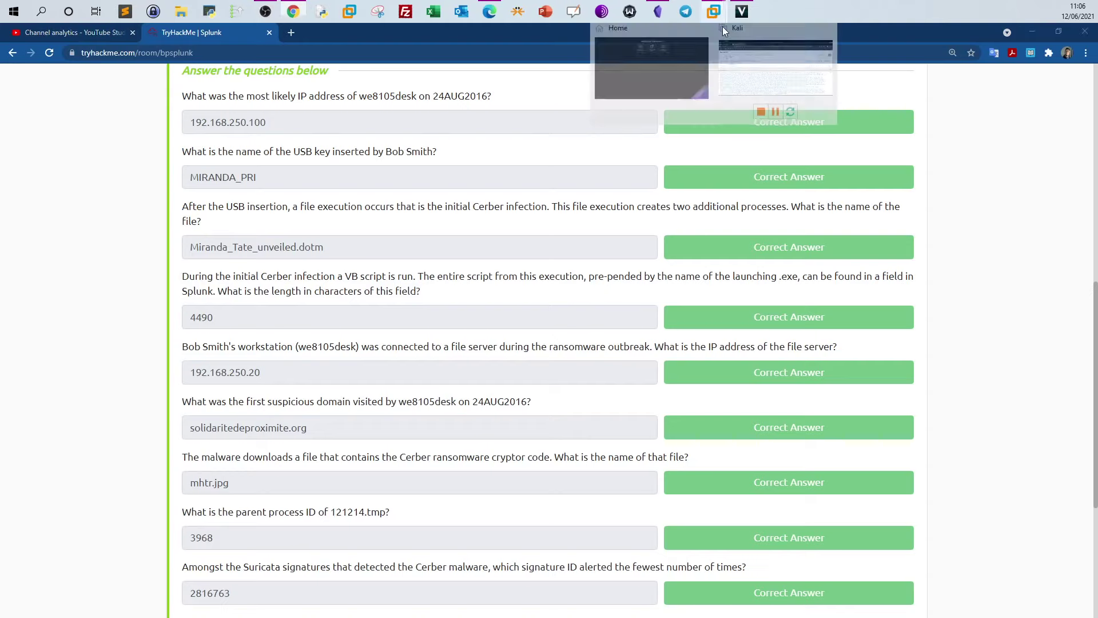
pyautogui.click(722, 52)
pyautogui.scroll(-3, 520, 308)
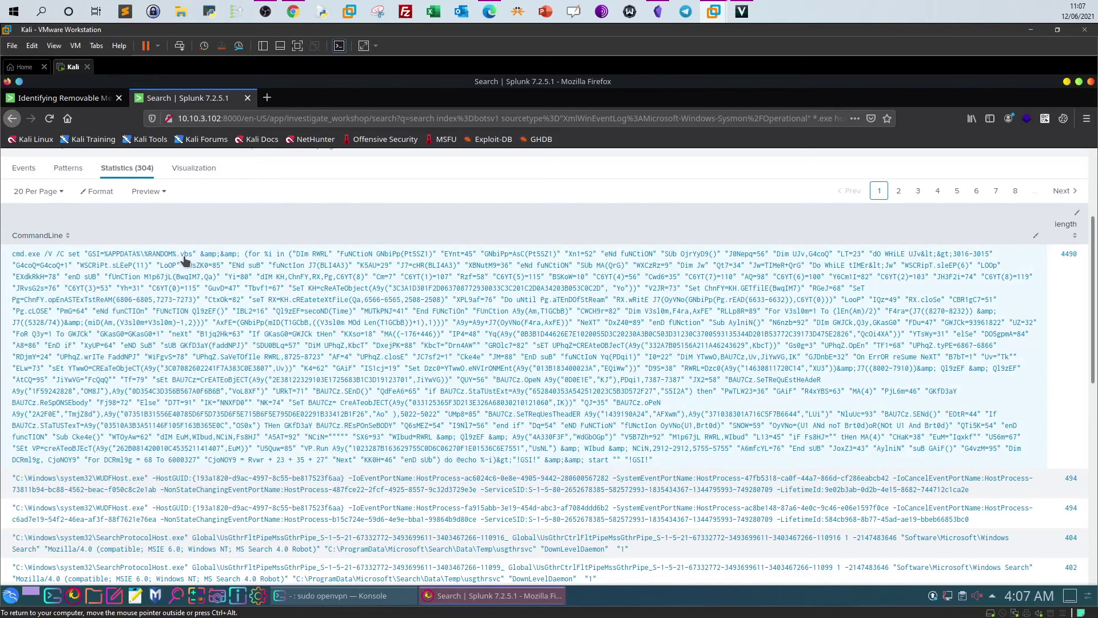
pyautogui.scroll(1, 677, 385)
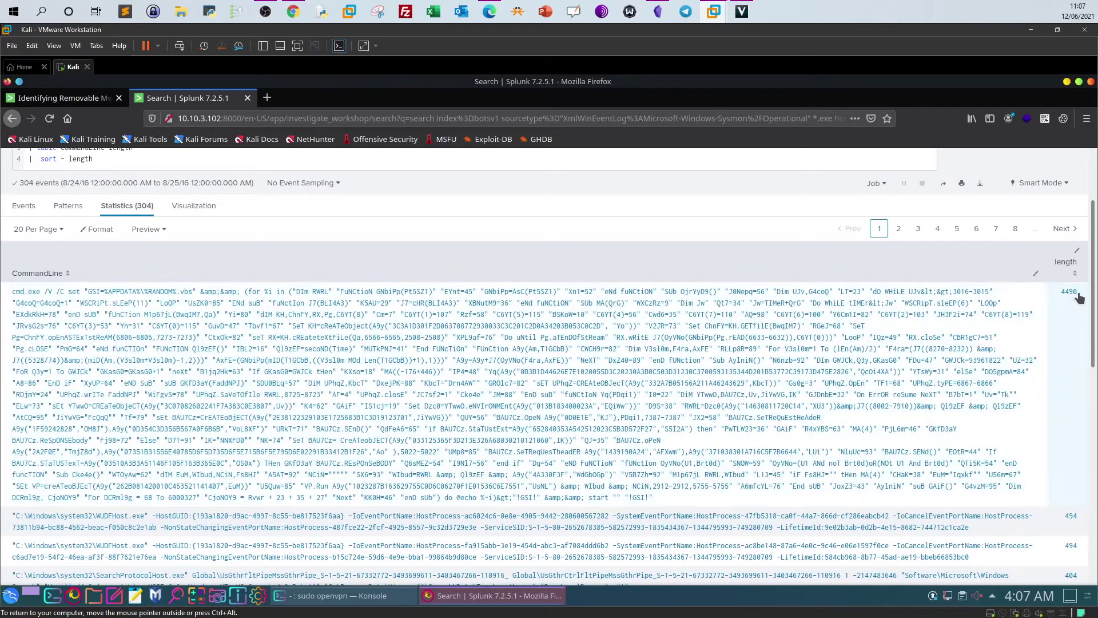
pyautogui.click(293, 11)
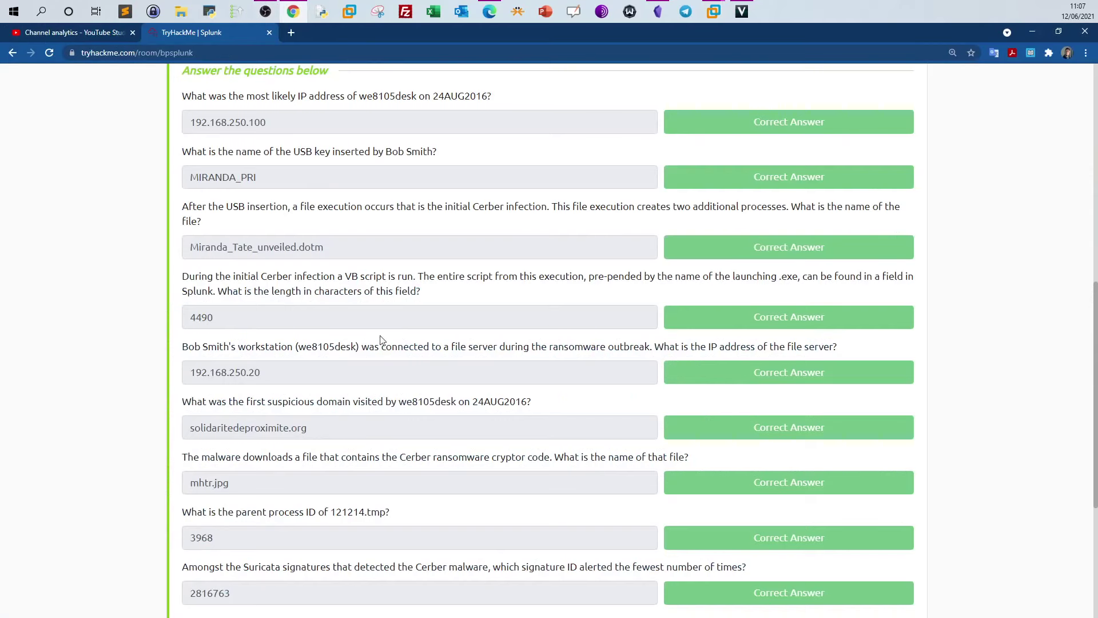
pyautogui.doubleClick(201, 317)
# Read the TryHackMe question about the IP address of the file server connected to we8105desk, and return to the Splunk search.
pyautogui.moveTo(714, 13)
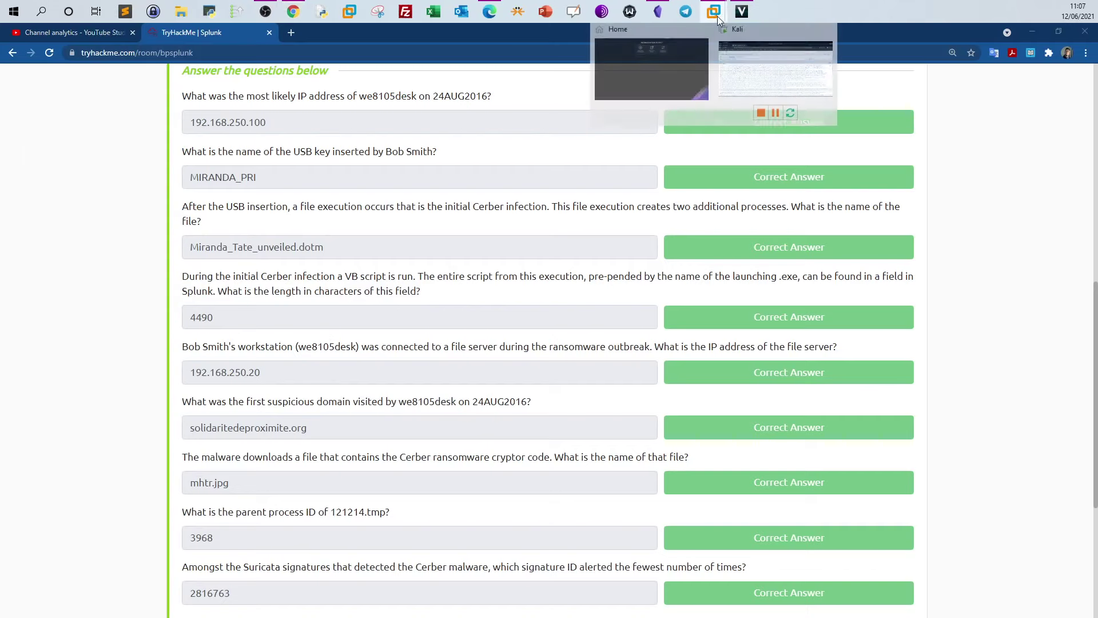
pyautogui.click(757, 56)
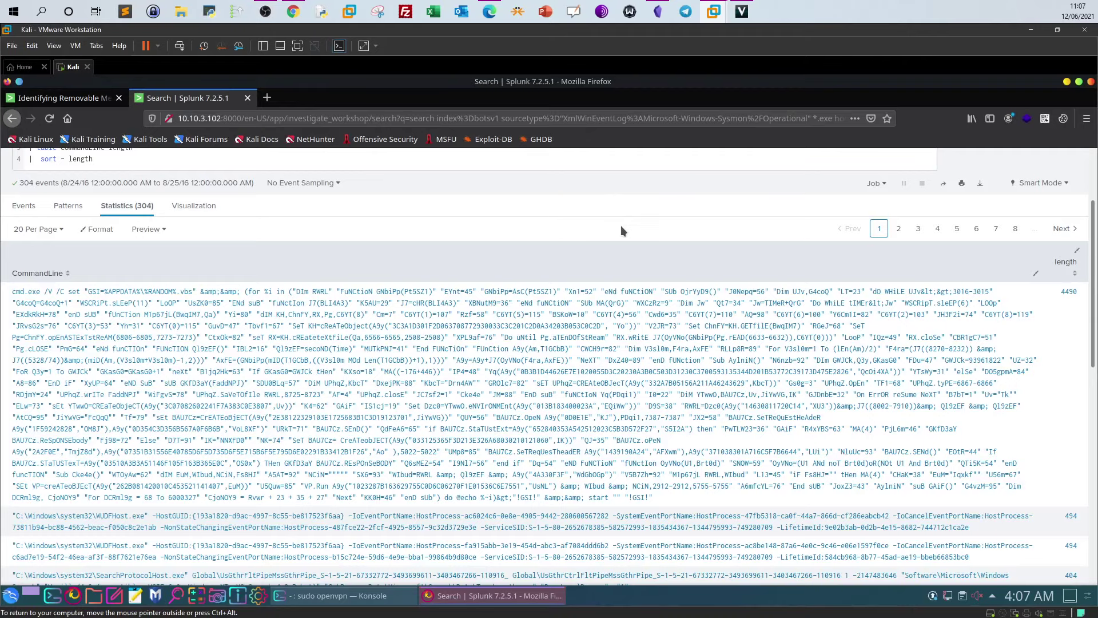
pyautogui.scroll(2, 621, 227)
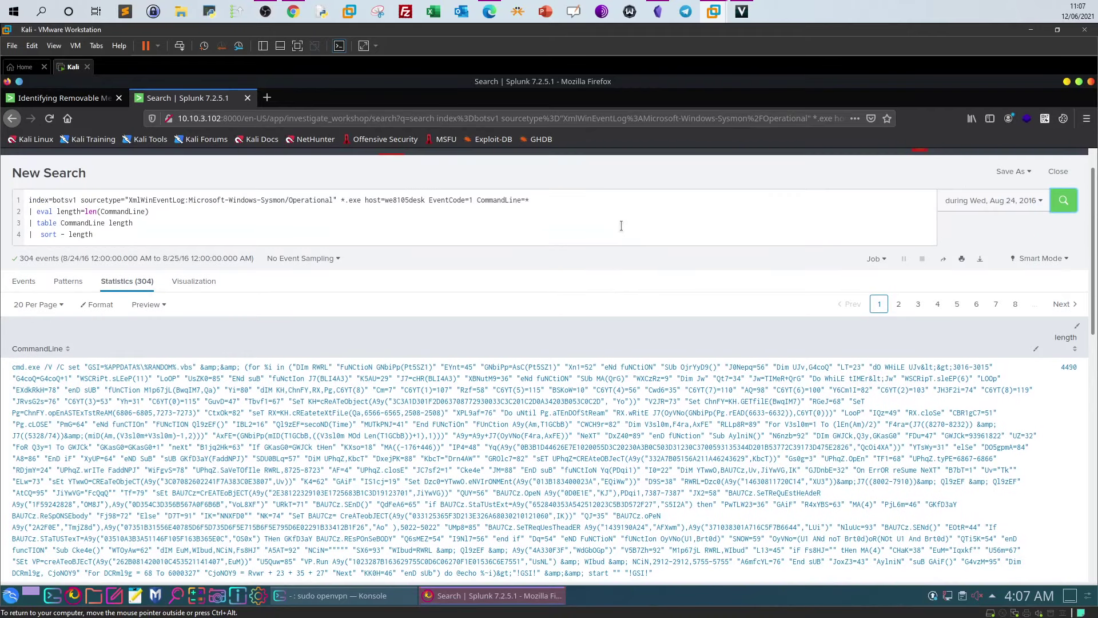
pyautogui.click(293, 12)
pyautogui.moveTo(182, 346); pyautogui.dragTo(666, 345)
pyautogui.click(783, 342)
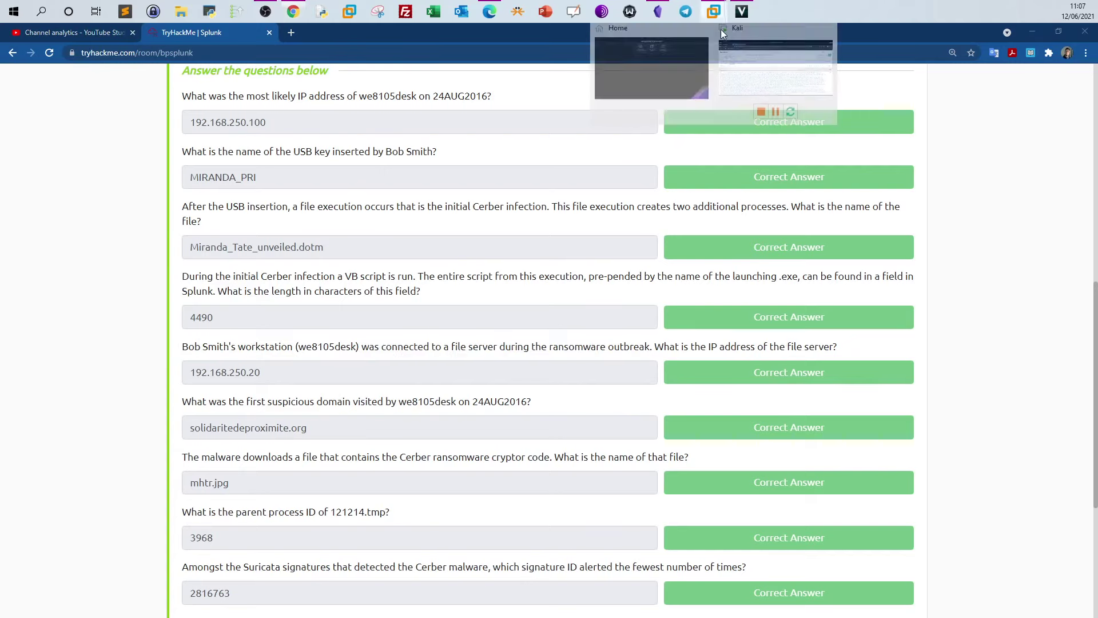
pyautogui.click(722, 33)
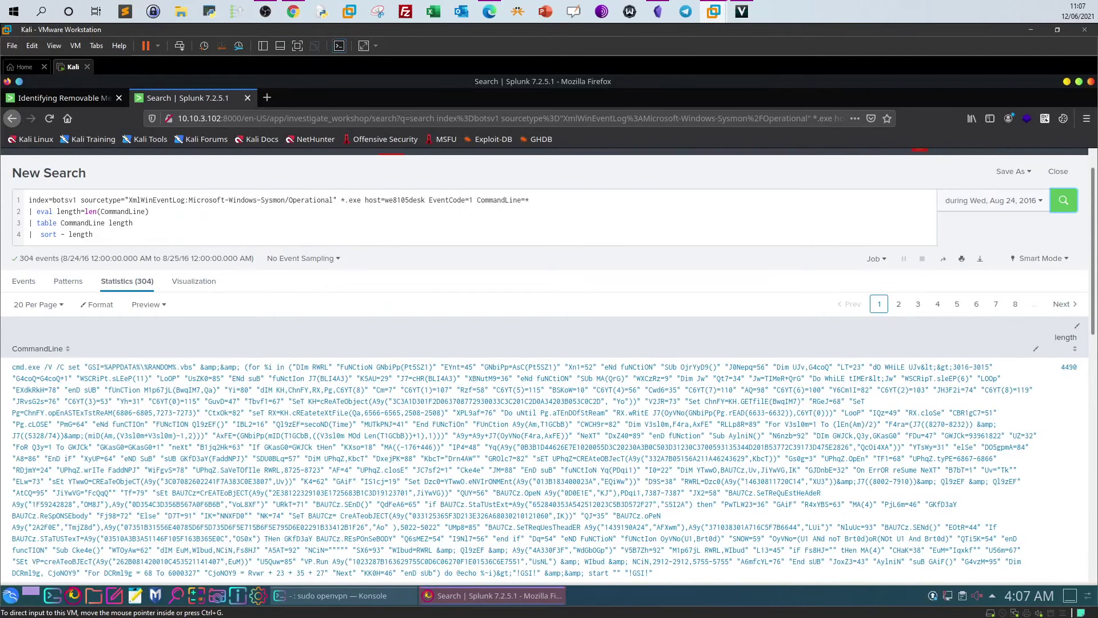
# Reduce the query to index=botsv1 sourcetype="XmlWinEventLog:Microsoft-Windows-Sysmon/Operational" and run it.
pyautogui.click(252, 226)
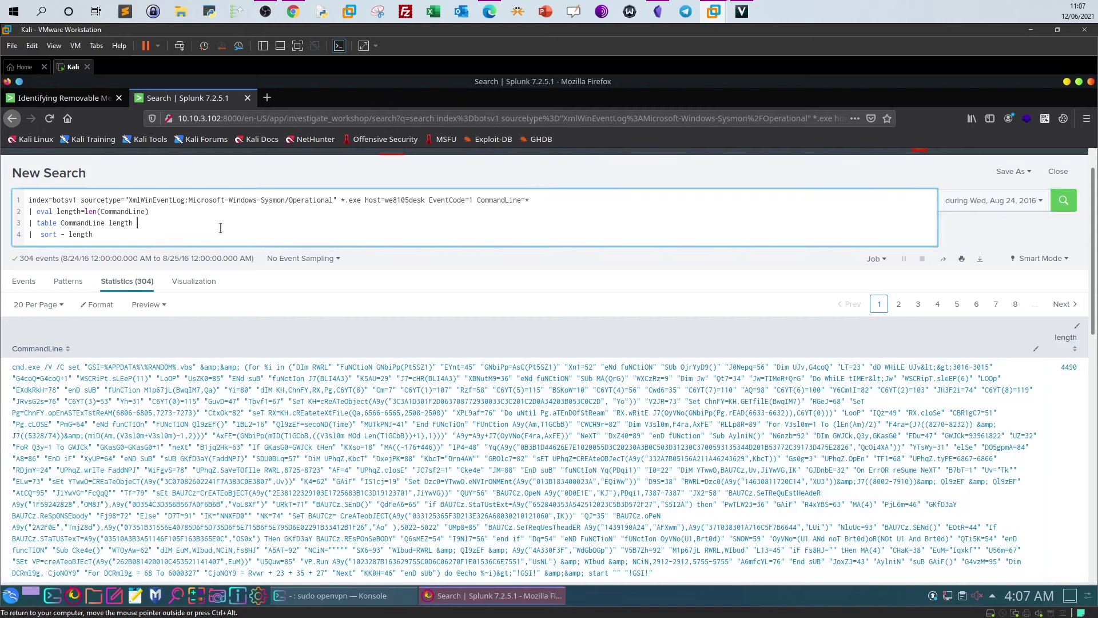
pyautogui.moveTo(160, 236); pyautogui.dragTo(28, 211)
pyautogui.press('BackSpace')
pyautogui.press('BackSpace')
pyautogui.moveTo(546, 201); pyautogui.dragTo(342, 201)
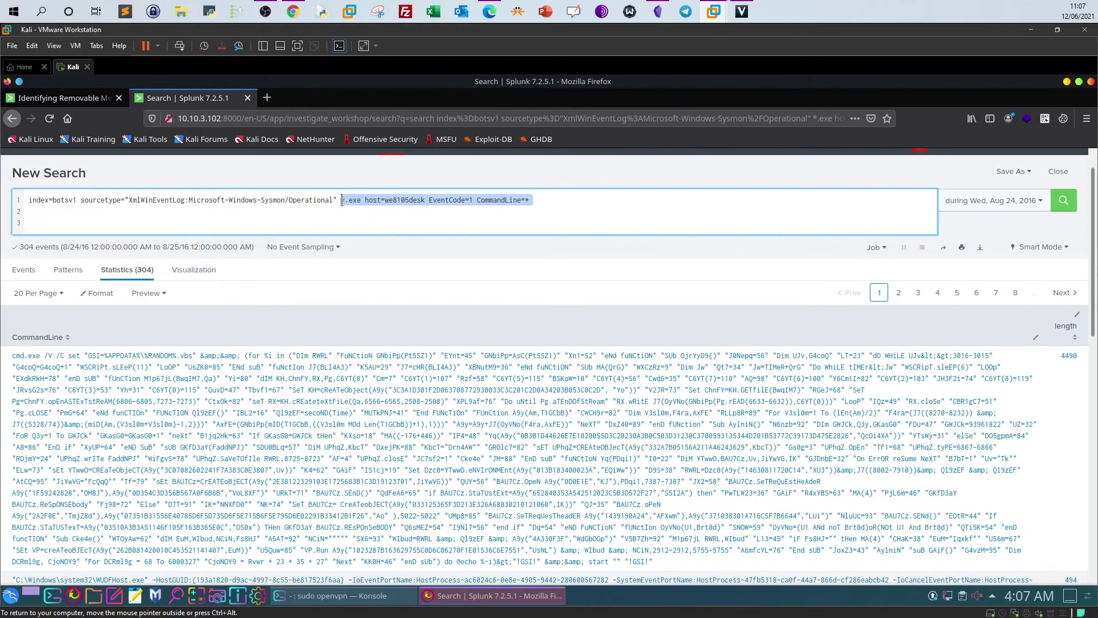
pyautogui.press('BackSpace')
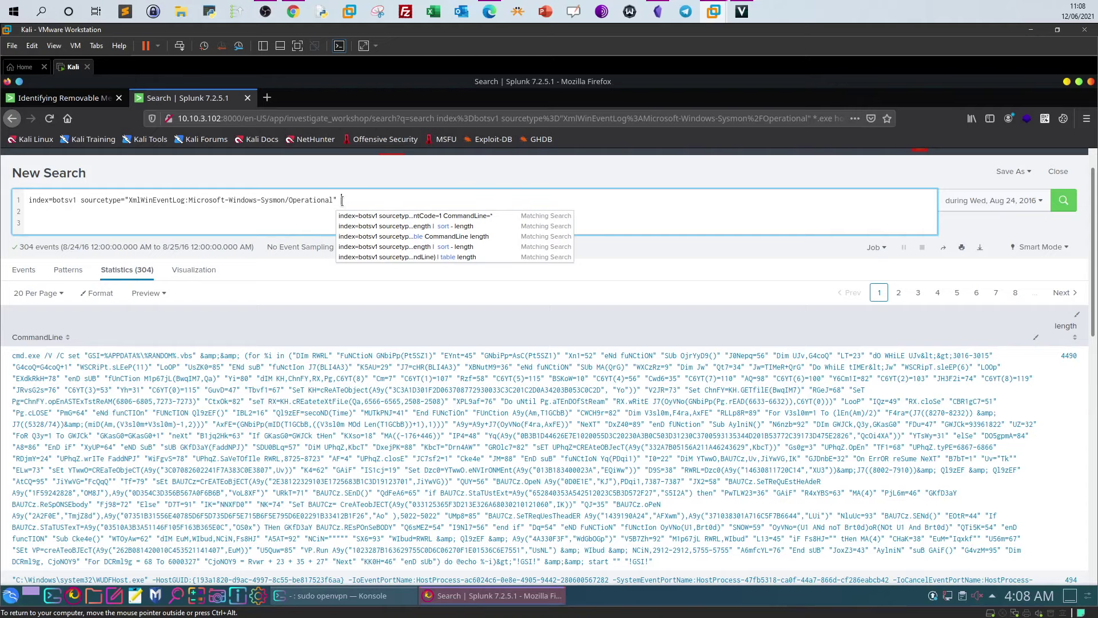
pyautogui.click(1063, 200)
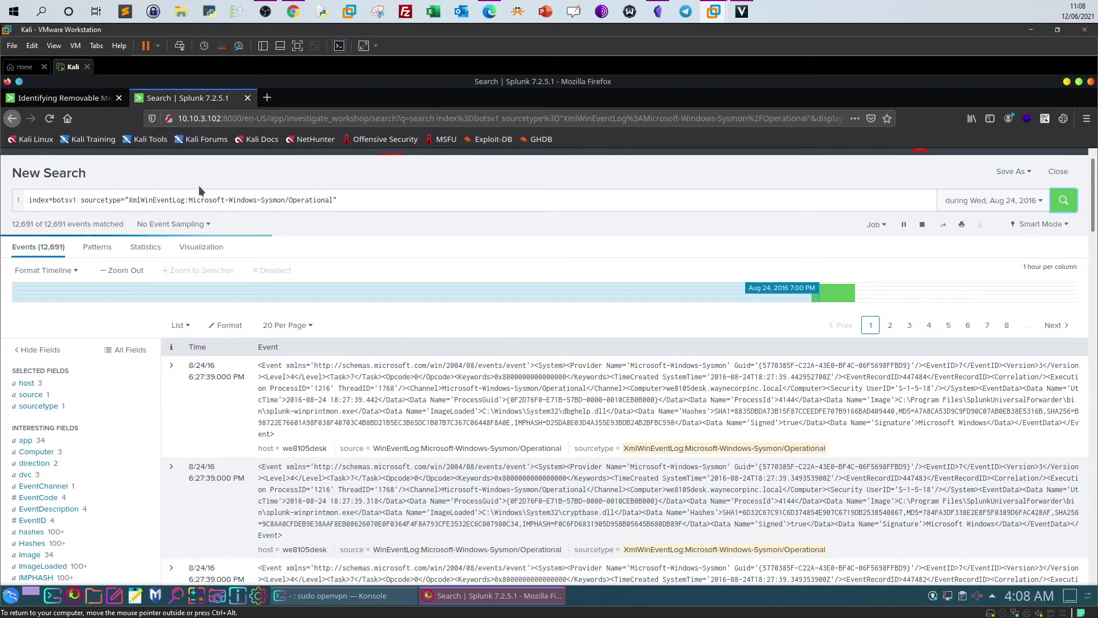
# Check the workstation's name in the TryHackMe question and filter the Splunk results to host we8105desk.
pyautogui.click(27, 383)
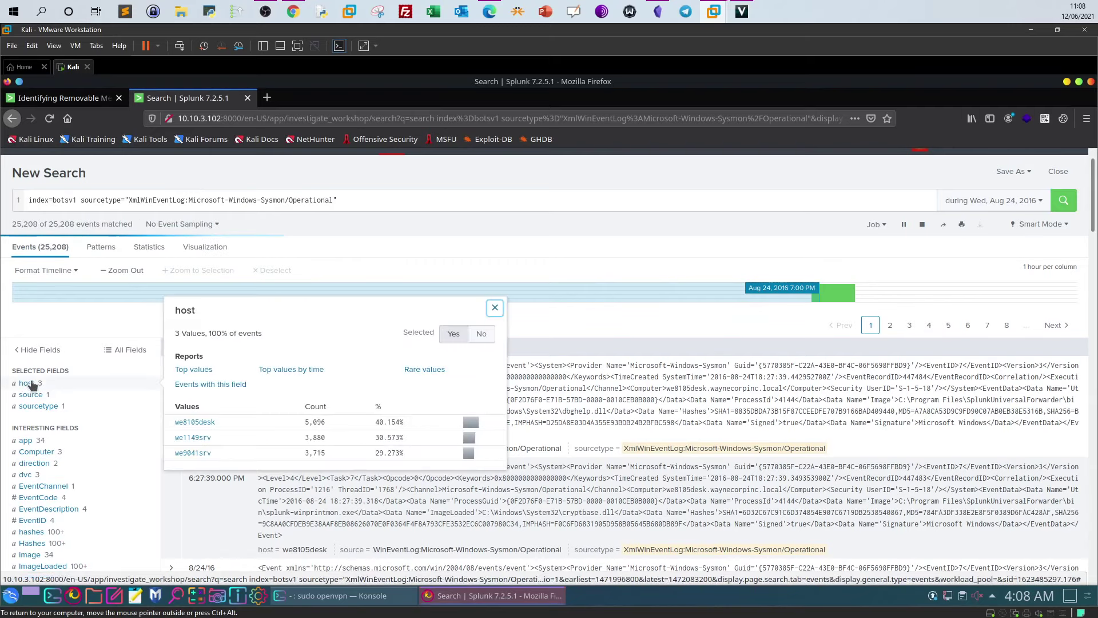
pyautogui.click(293, 11)
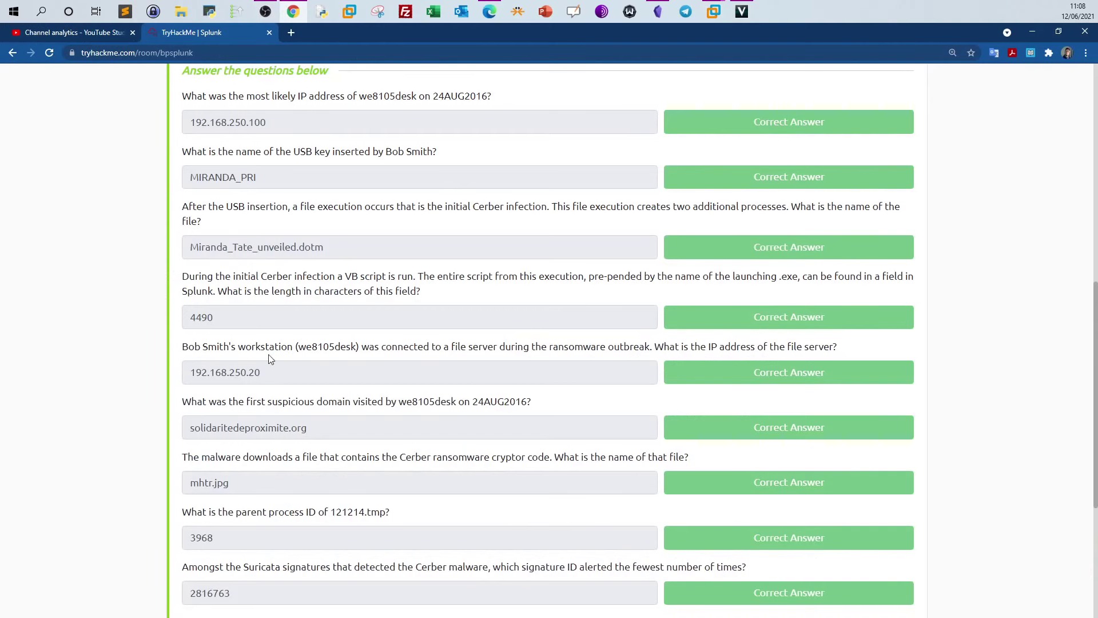
pyautogui.click(769, 87)
pyautogui.click(201, 423)
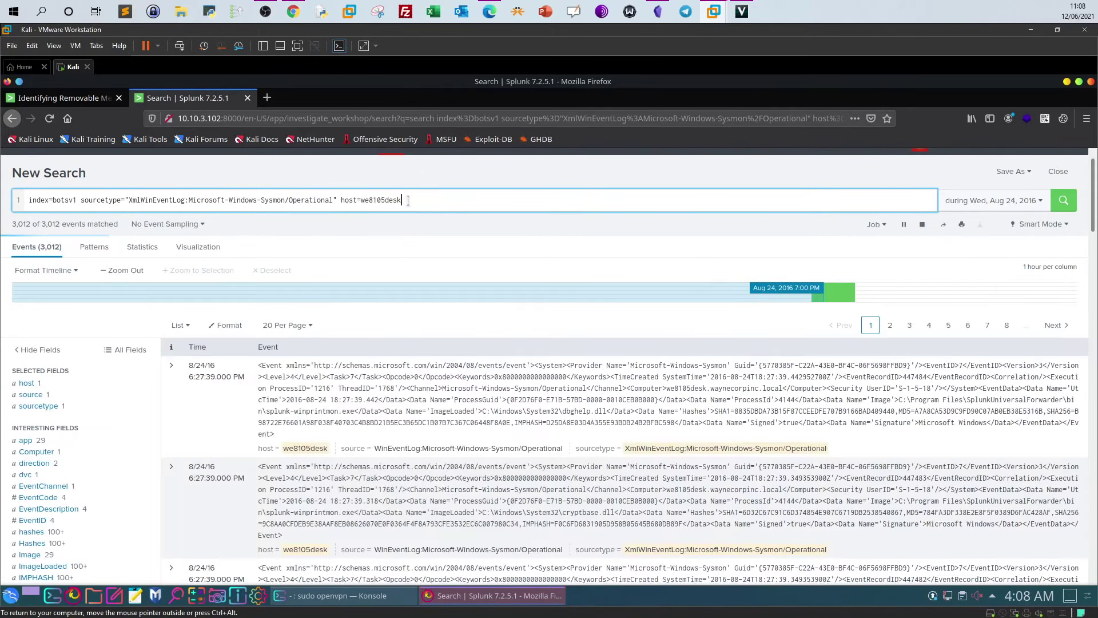
# Reread the file server question in TryHackMe and examine the top dest_ip and dest values for we8105desk in Splunk.
pyautogui.click(293, 13)
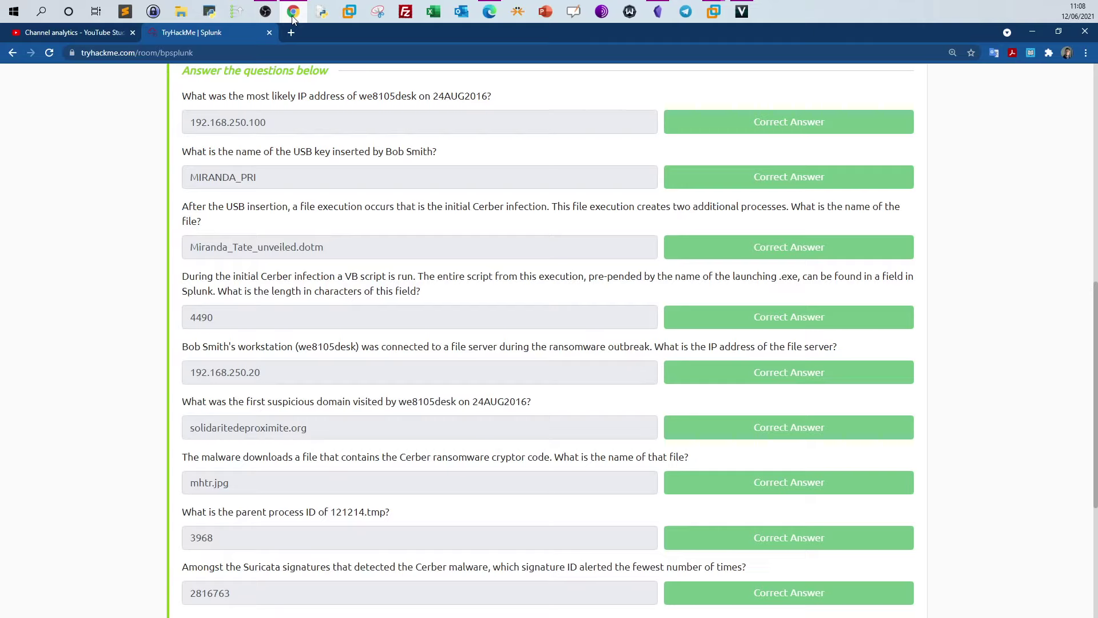
pyautogui.click(293, 17)
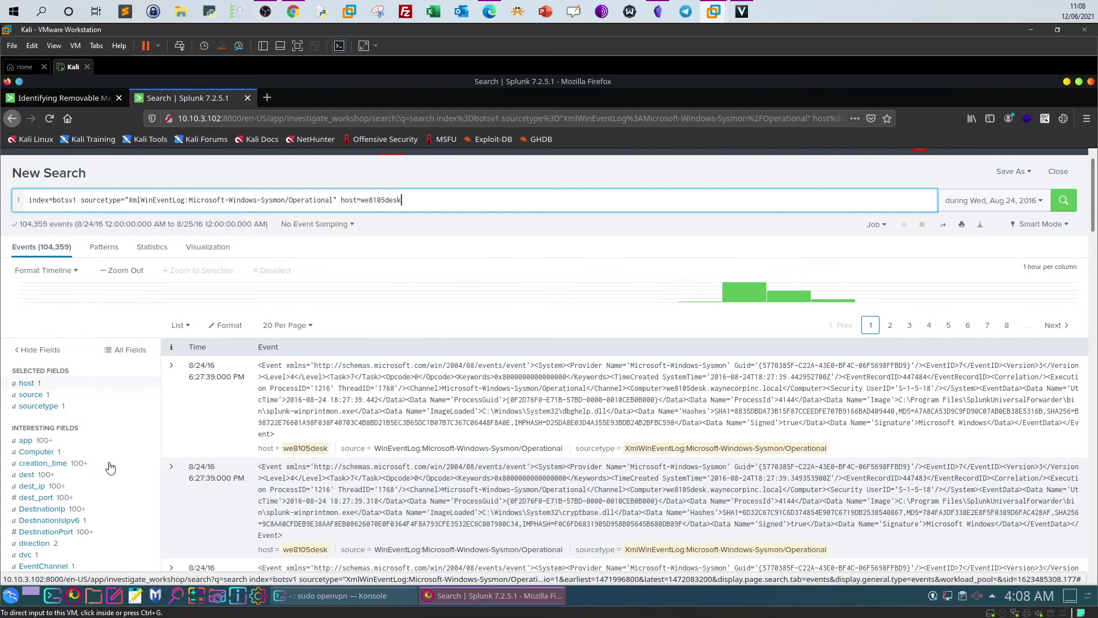
pyautogui.click(31, 487)
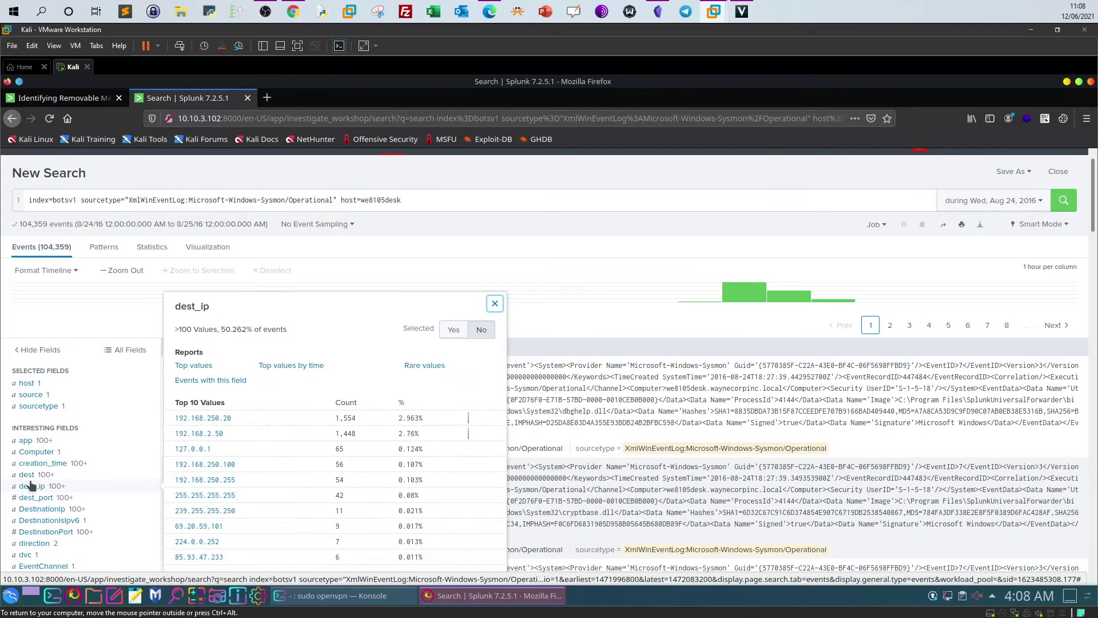
pyautogui.click(27, 476)
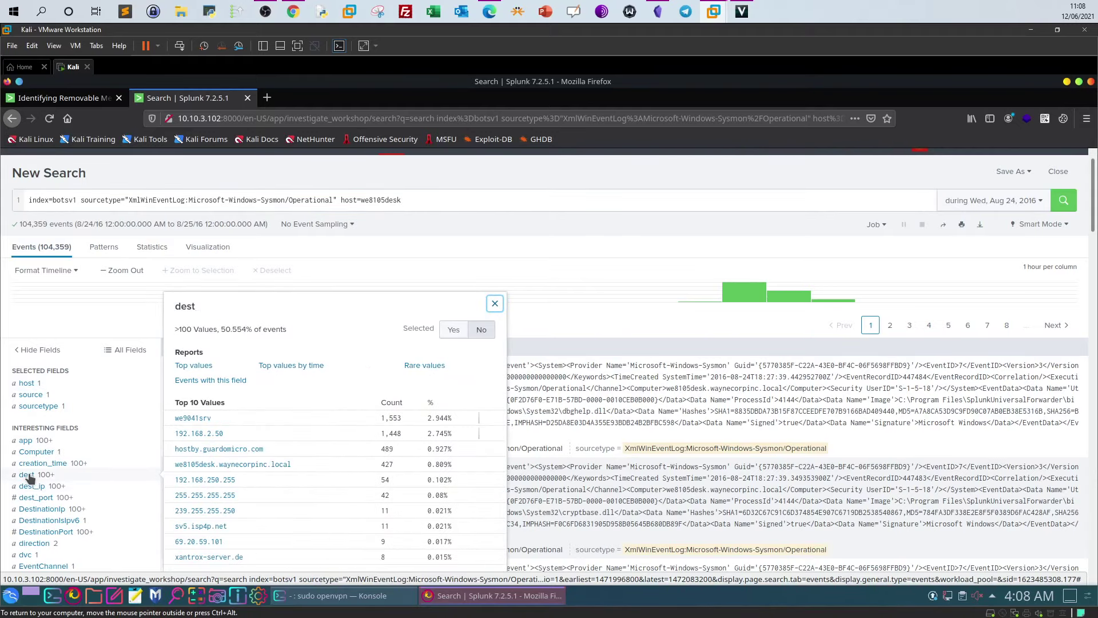
pyautogui.click(292, 12)
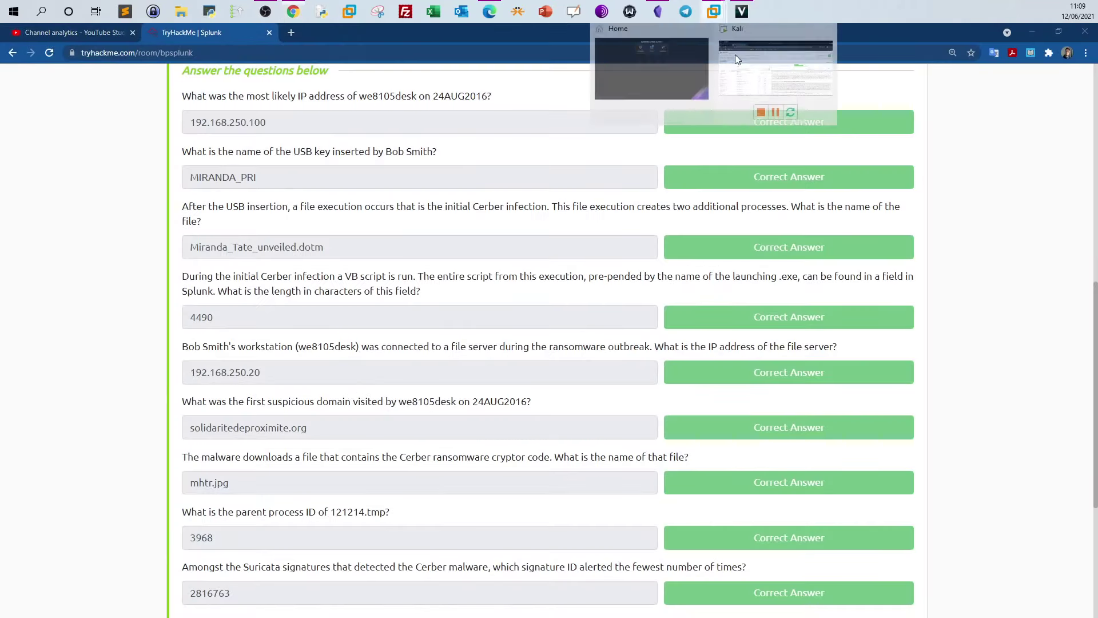
pyautogui.click(735, 54)
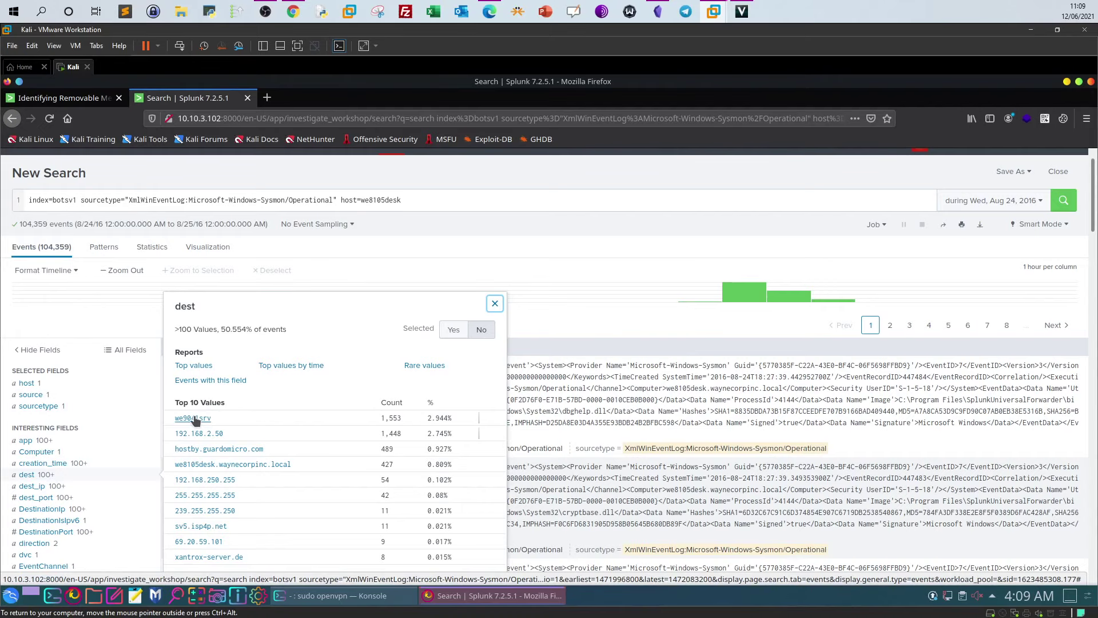
pyautogui.click(472, 242)
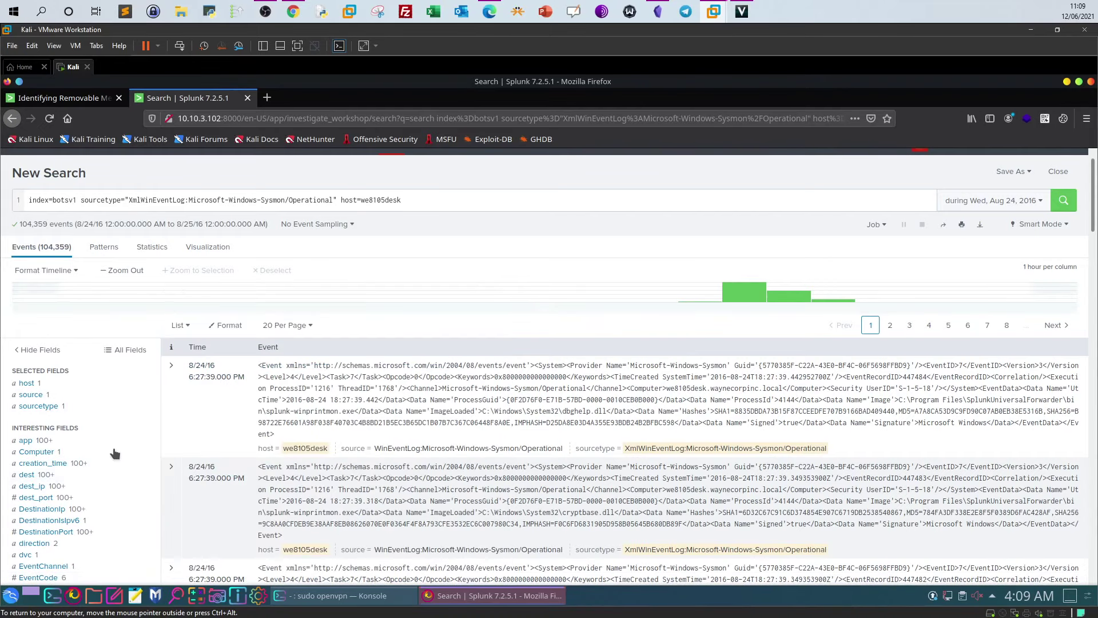
# Look through the interesting fields for a source field and examine the src_host values.
pyautogui.scroll(-2, 111, 459)
pyautogui.scroll(-1, 111, 459)
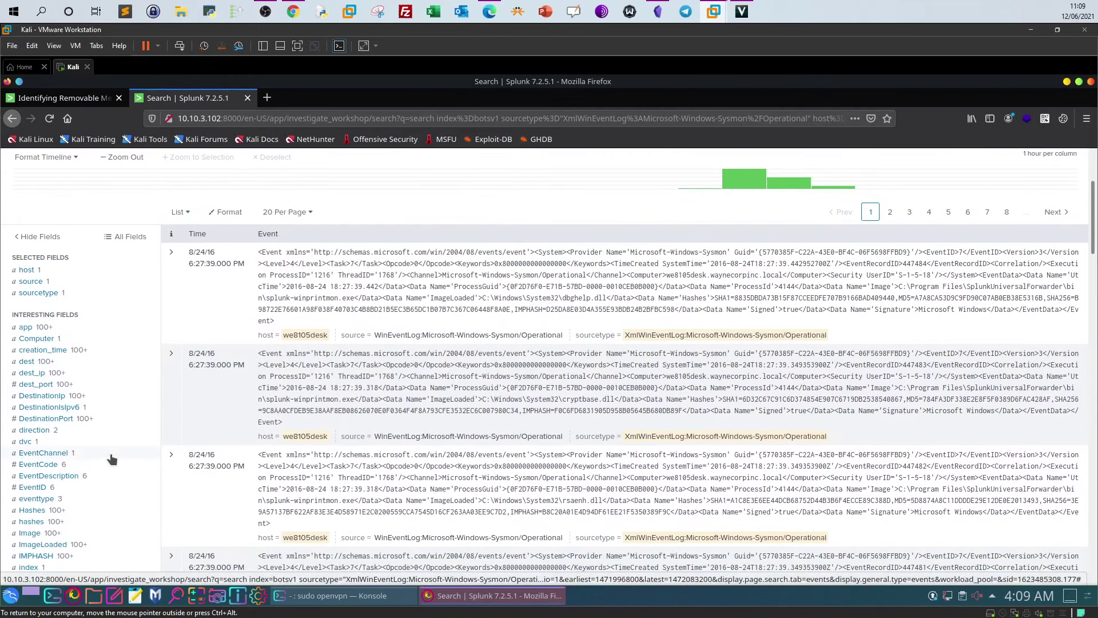
pyautogui.scroll(-3, 112, 460)
pyautogui.scroll(-2, 112, 459)
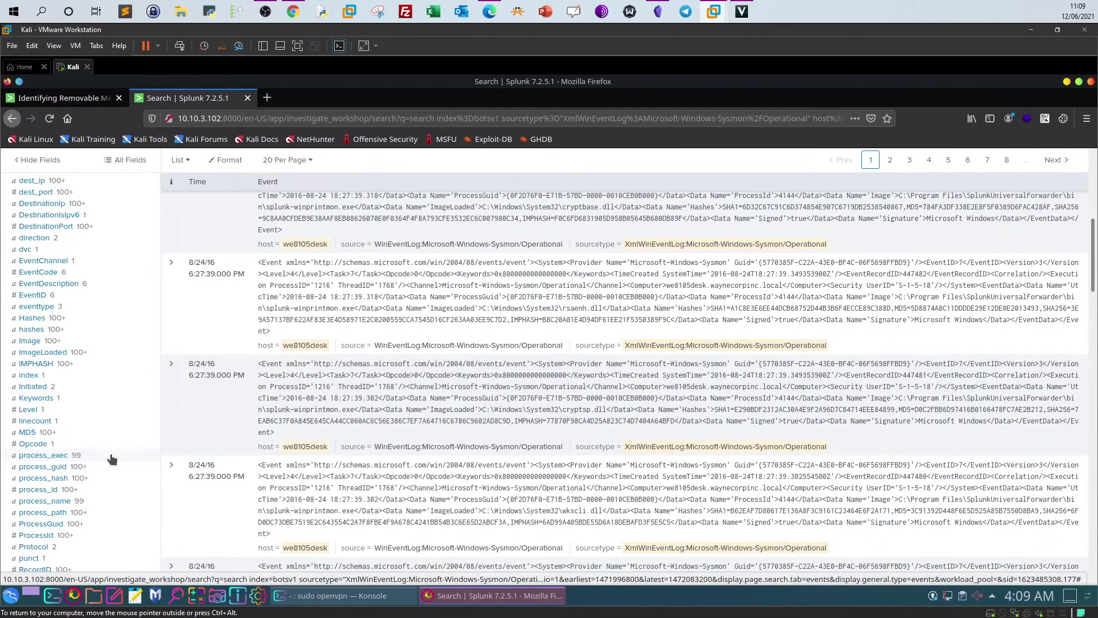
pyautogui.scroll(-1, 112, 459)
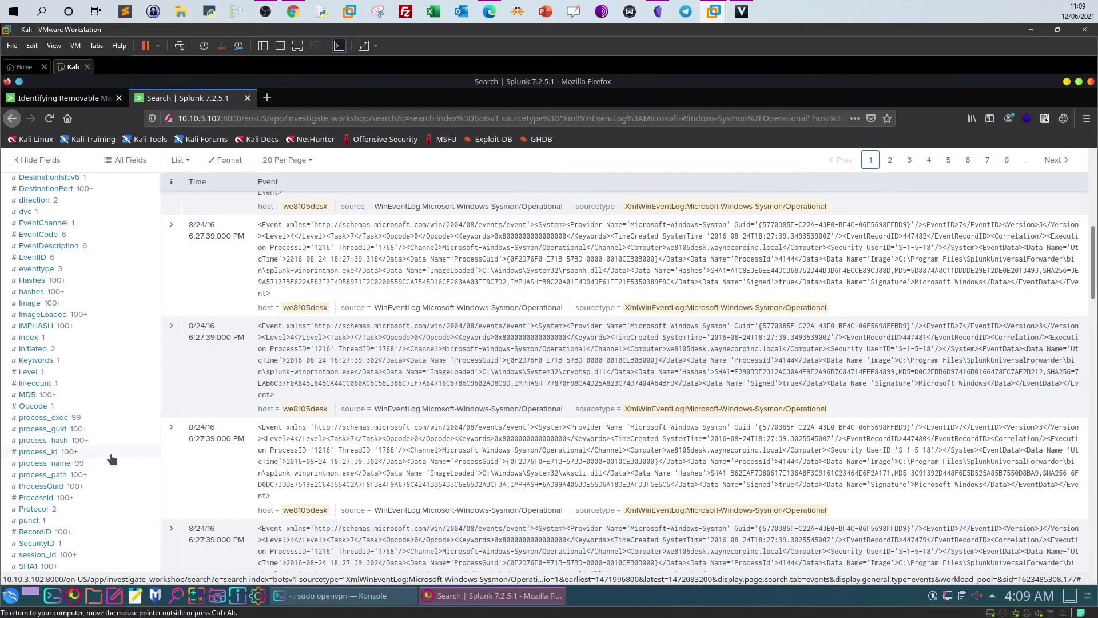
pyautogui.scroll(-5, 112, 459)
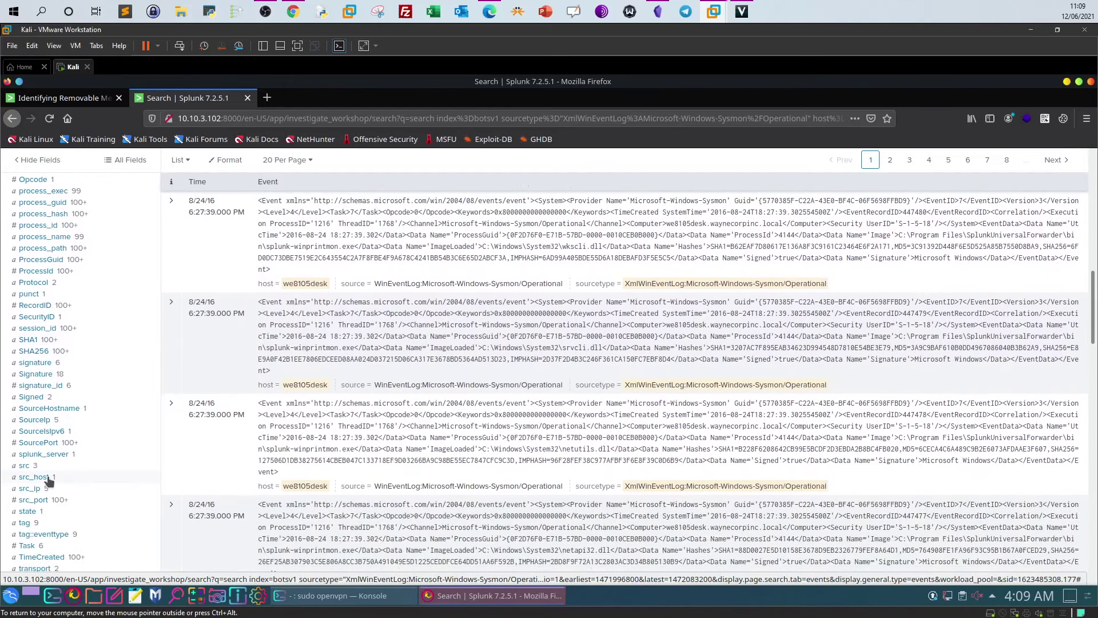
pyautogui.click(46, 478)
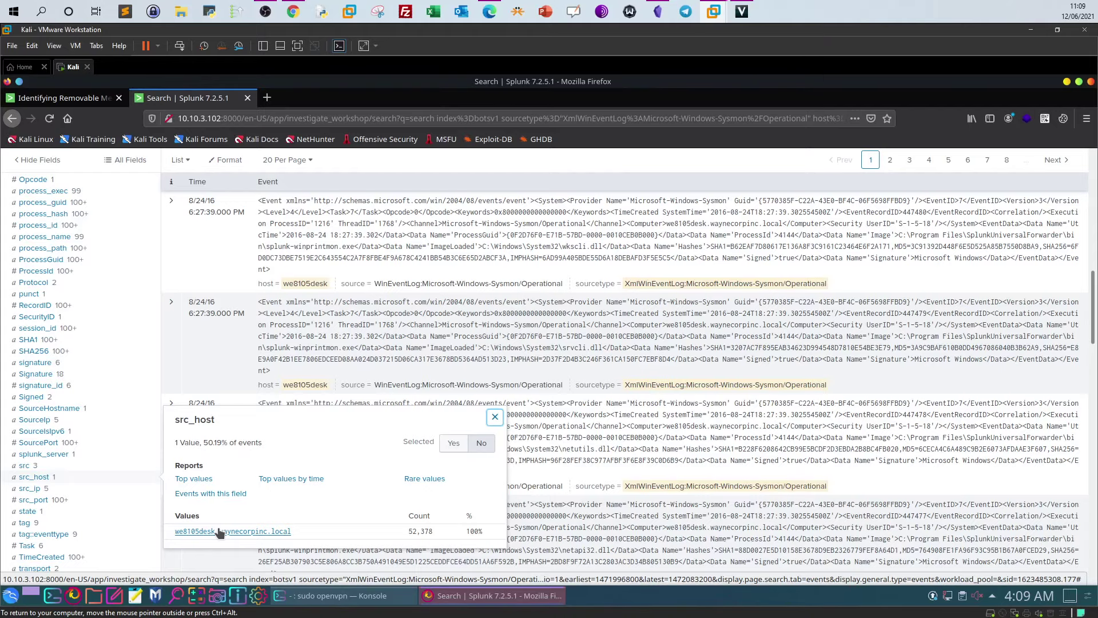
pyautogui.scroll(3, 219, 532)
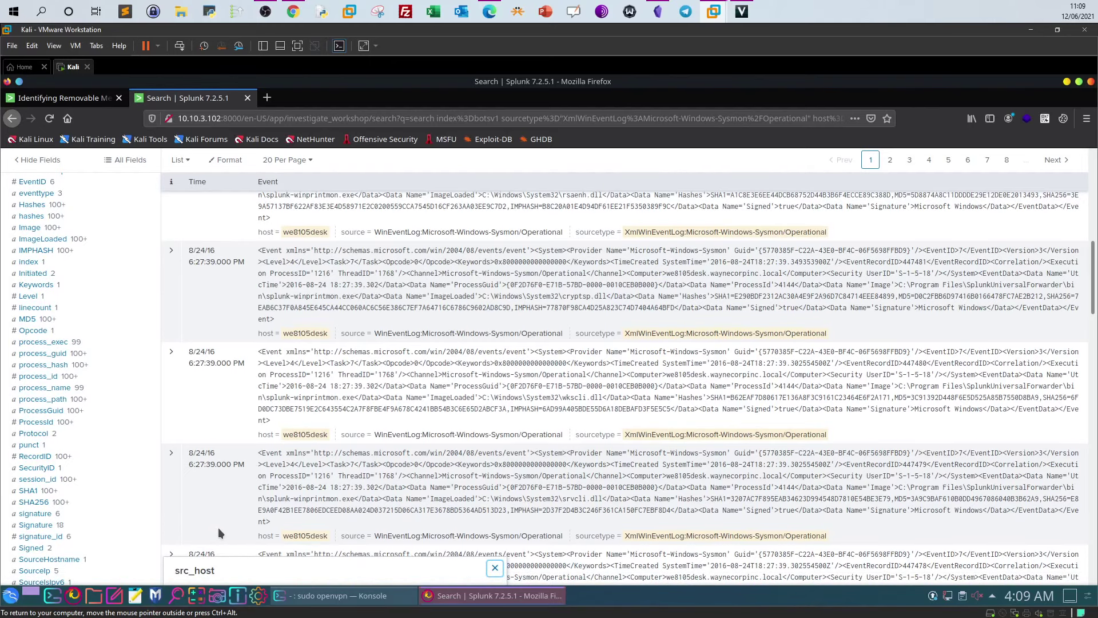
pyautogui.scroll(5, 219, 531)
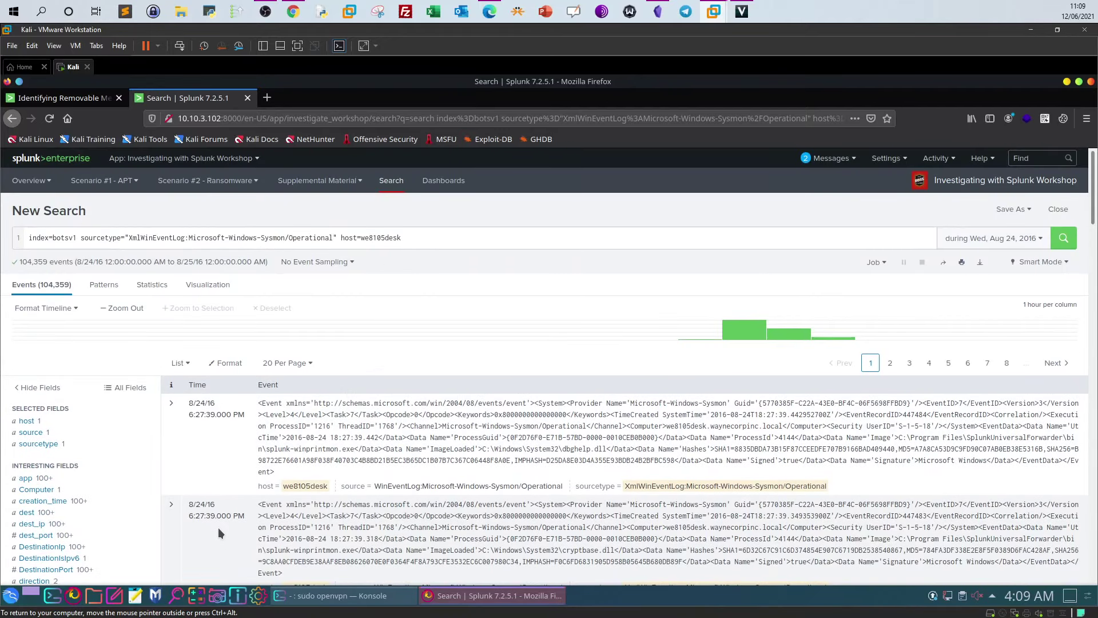
pyautogui.scroll(-5, 218, 532)
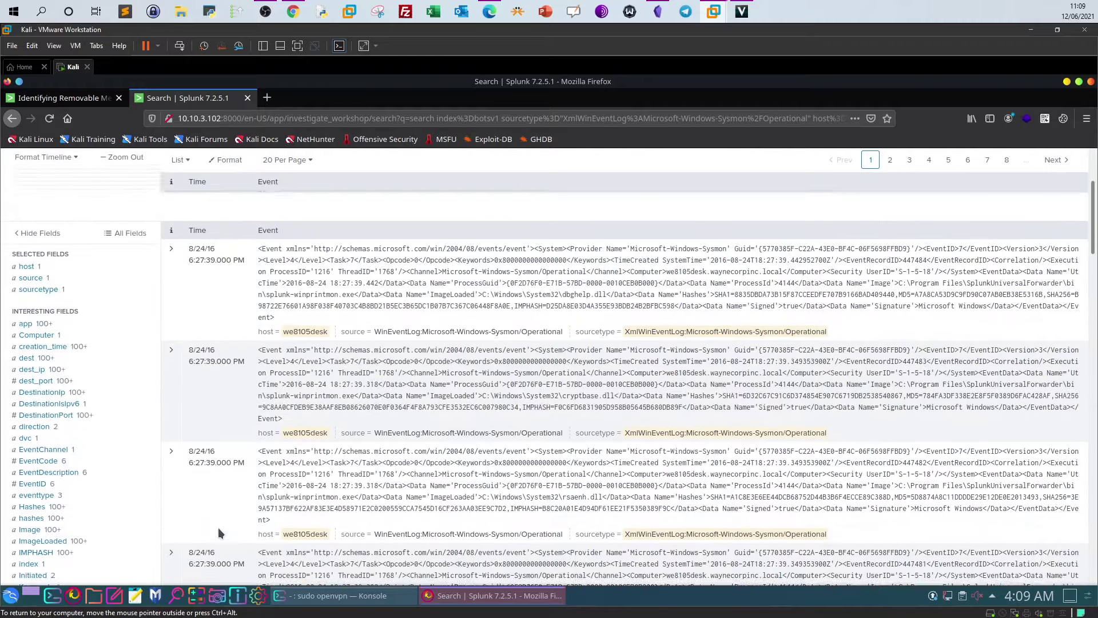
pyautogui.scroll(5, 218, 532)
# Switch to TryHackMe to reread what the question asks about the file server's IP address, and return to Splunk.
pyautogui.click(293, 11)
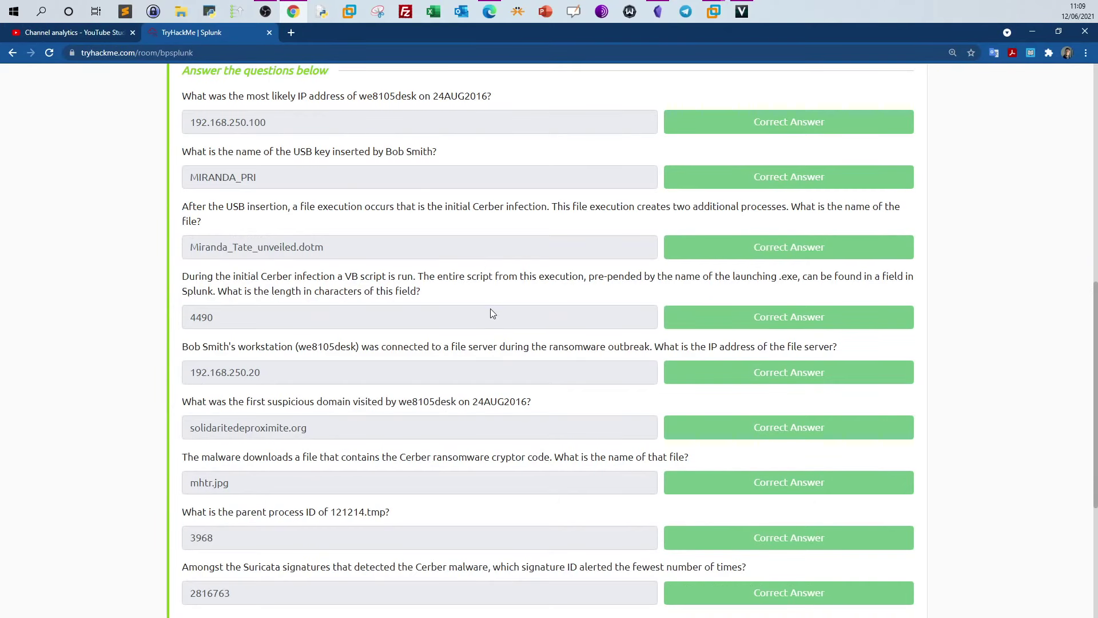
pyautogui.moveTo(708, 346); pyautogui.dragTo(802, 346)
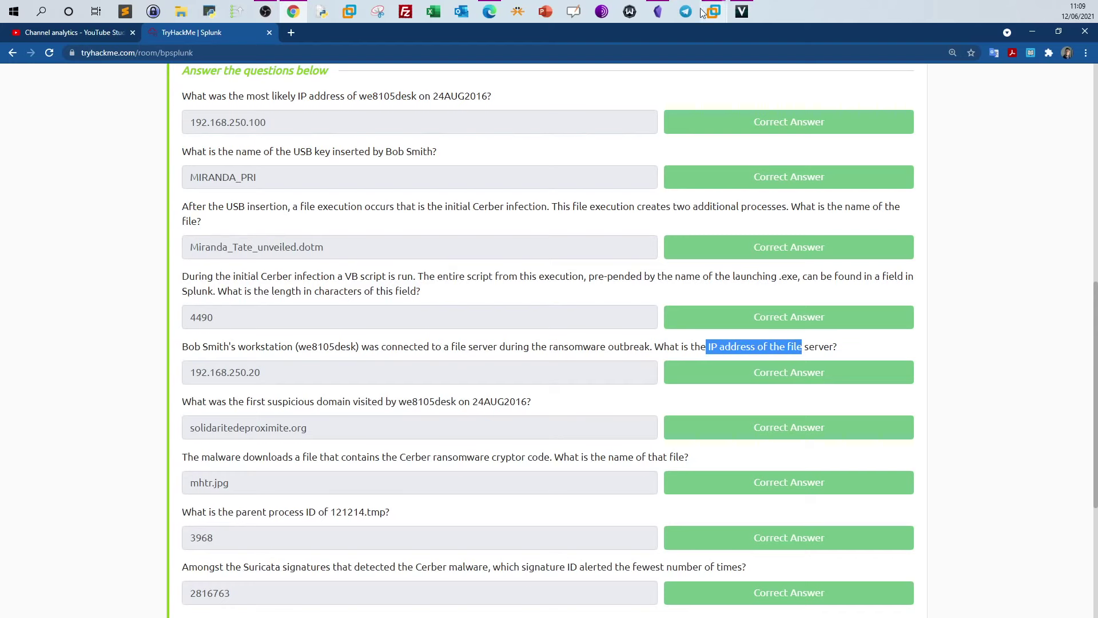
pyautogui.moveTo(713, 12)
pyautogui.click(761, 75)
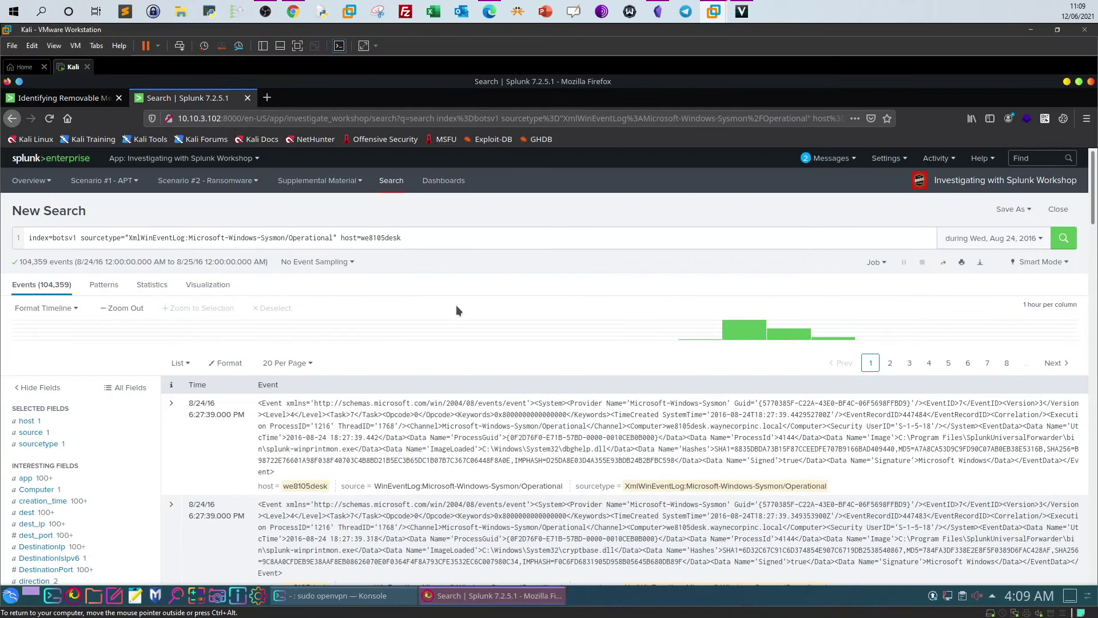
# Filter the events to the src_host value we8105desk.waynecorpinc.local.
pyautogui.scroll(-5, 457, 310)
pyautogui.scroll(-2, 457, 309)
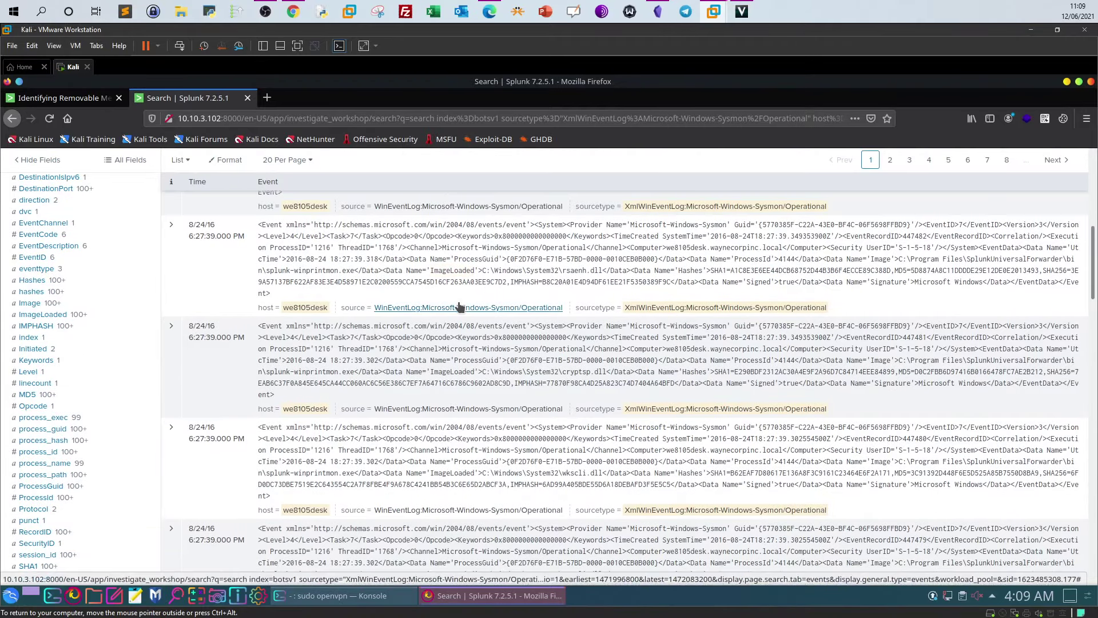
pyautogui.scroll(-3, 458, 302)
pyautogui.scroll(-2, 466, 308)
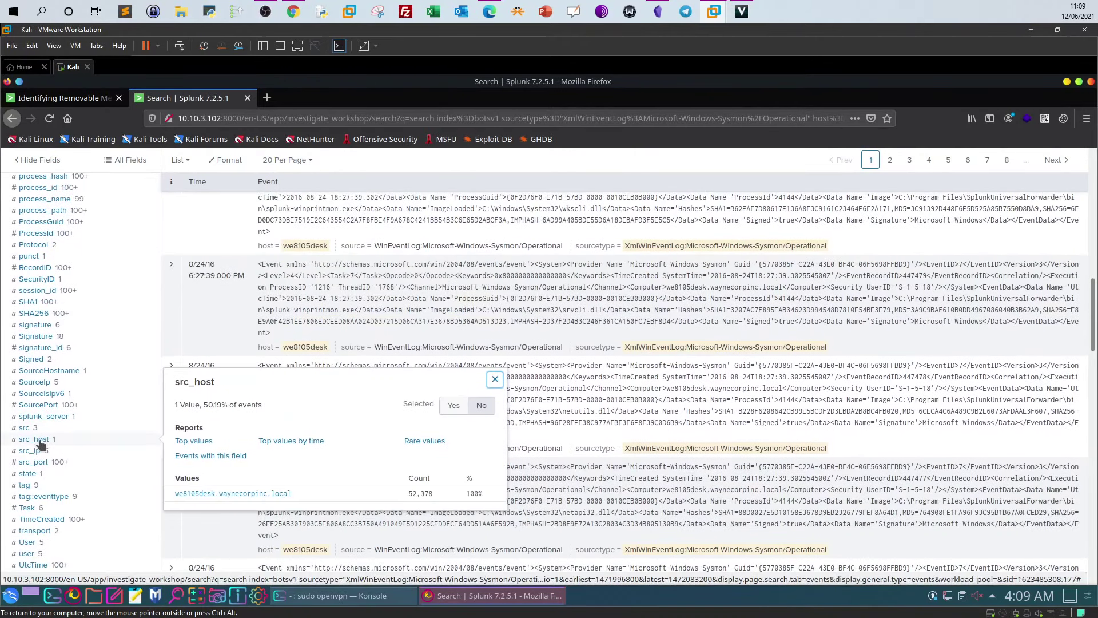
pyautogui.click(239, 494)
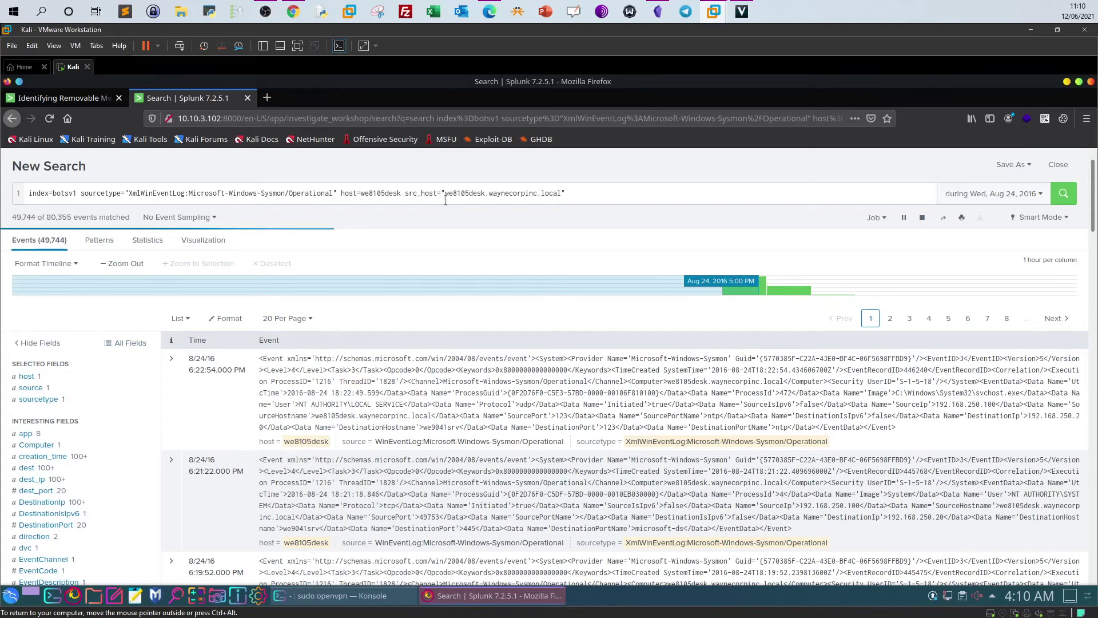
# Review the host and src_host filters in the query and examine the top dest_ip and dest values of the filtered events.
pyautogui.moveTo(343, 193); pyautogui.dragTo(393, 189)
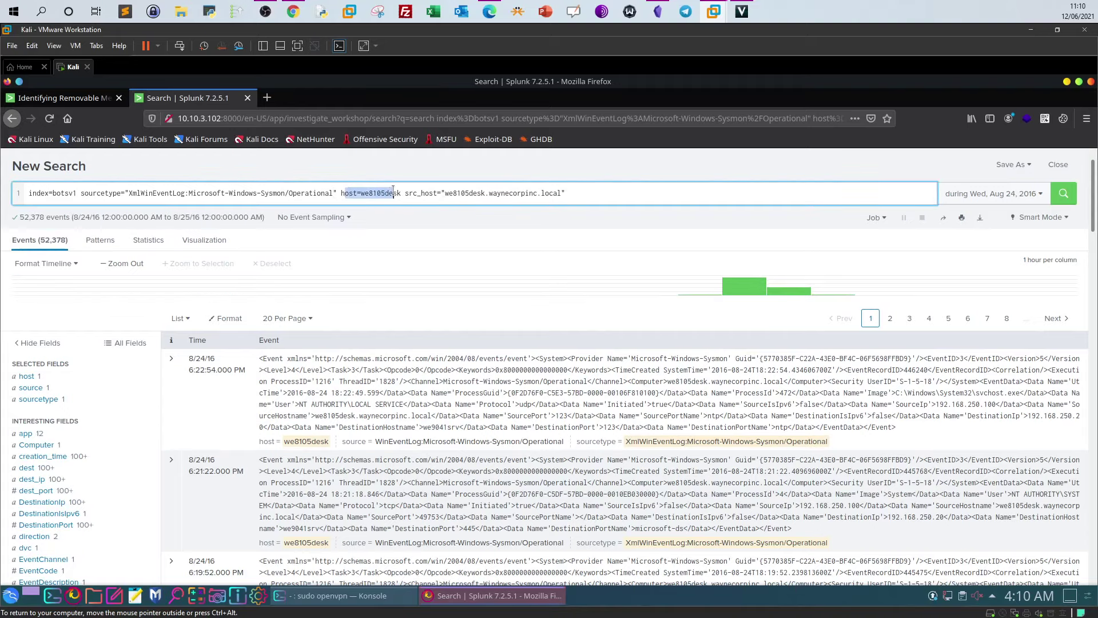
pyautogui.click(352, 192)
pyautogui.moveTo(409, 192); pyautogui.dragTo(583, 190)
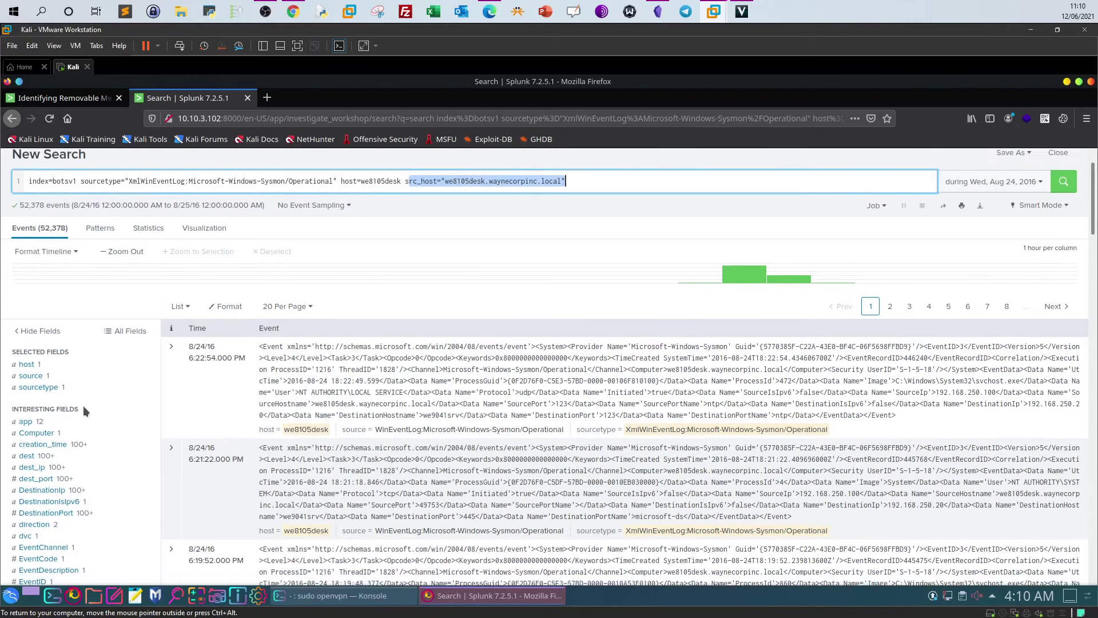
pyautogui.scroll(-1, 84, 405)
pyautogui.click(29, 443)
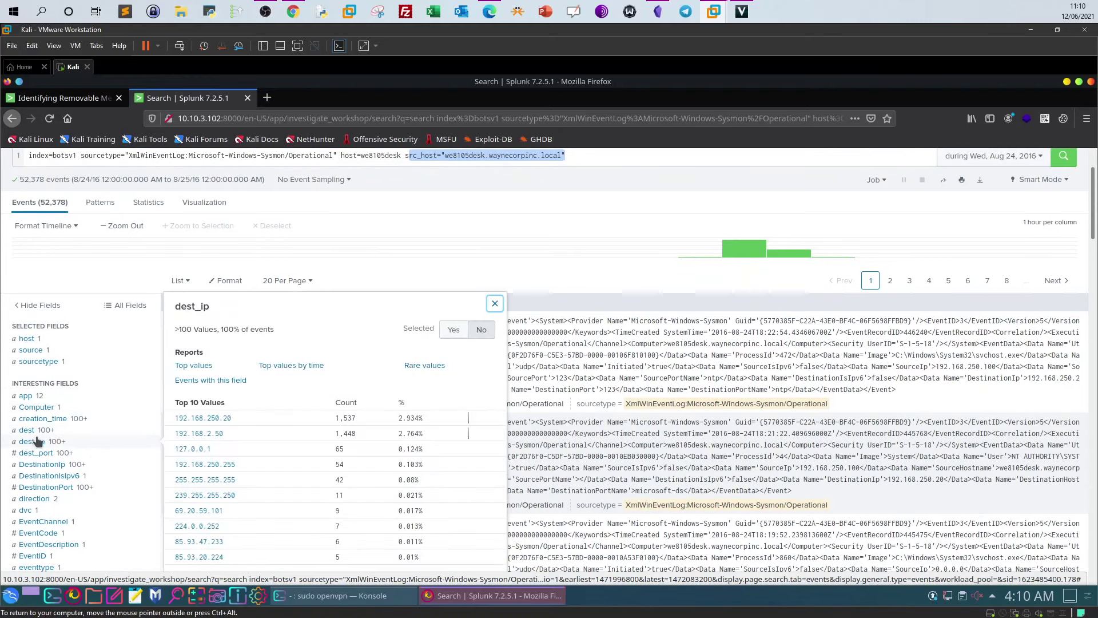
pyautogui.click(27, 431)
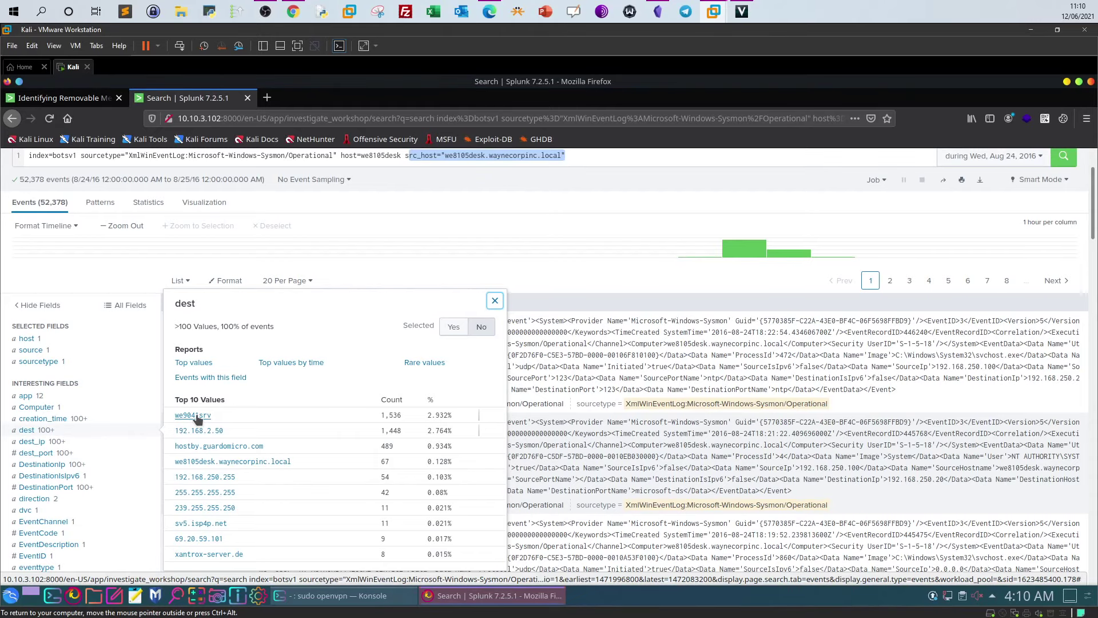
# Add a second line to the query with | stats count by dest_ip ", correcting the misspelled stats command.
pyautogui.click(597, 160)
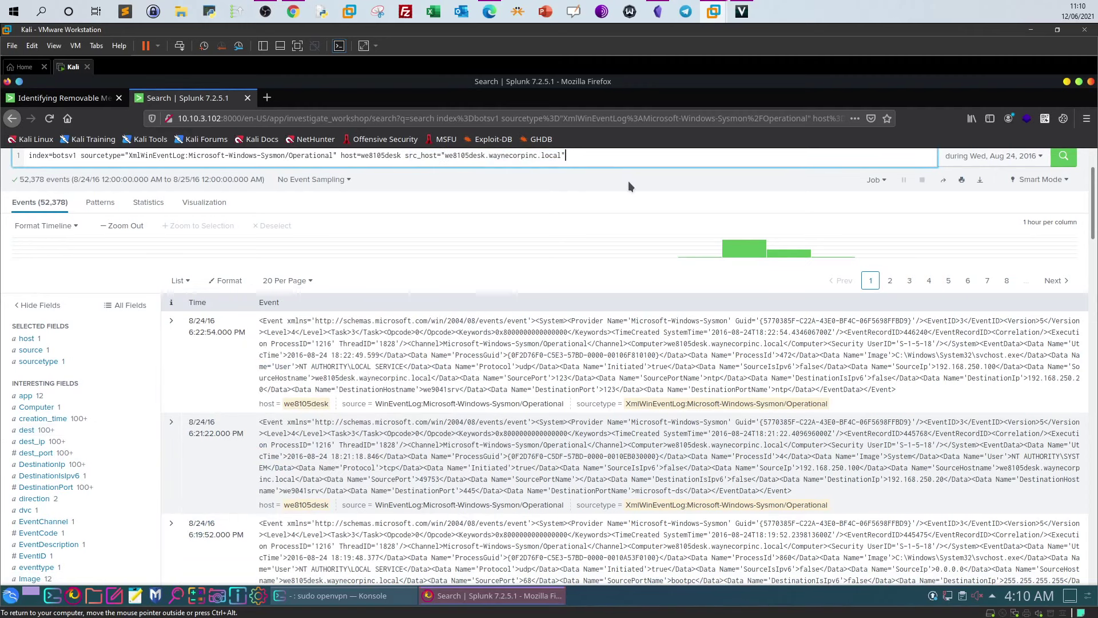
pyautogui.hotkey('shift', 'Return')
pyautogui.write('| ')
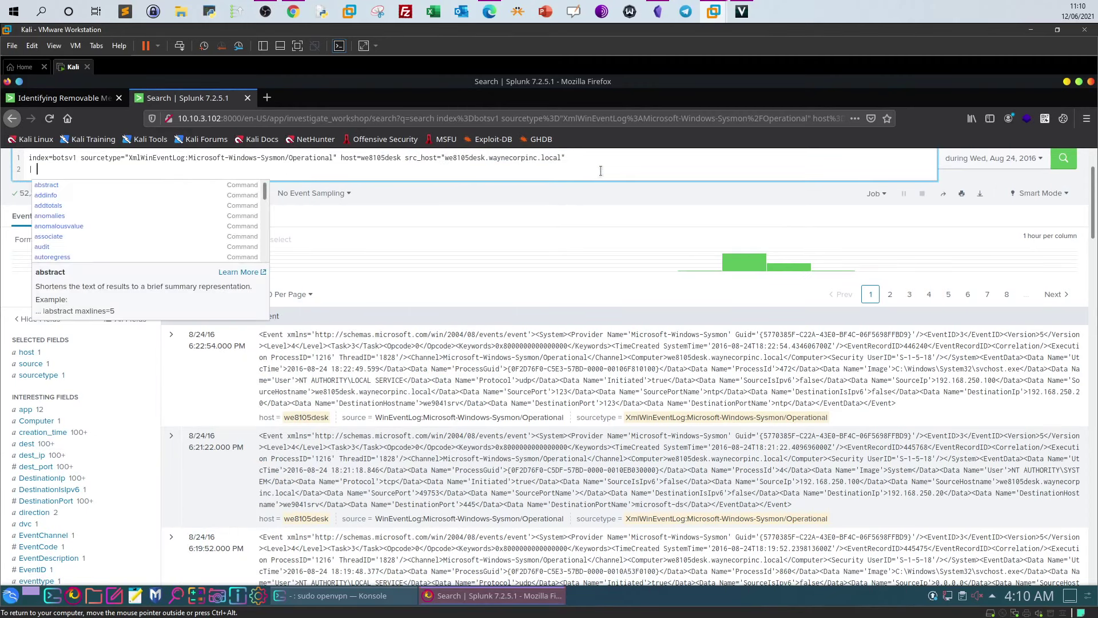
pyautogui.write('star')
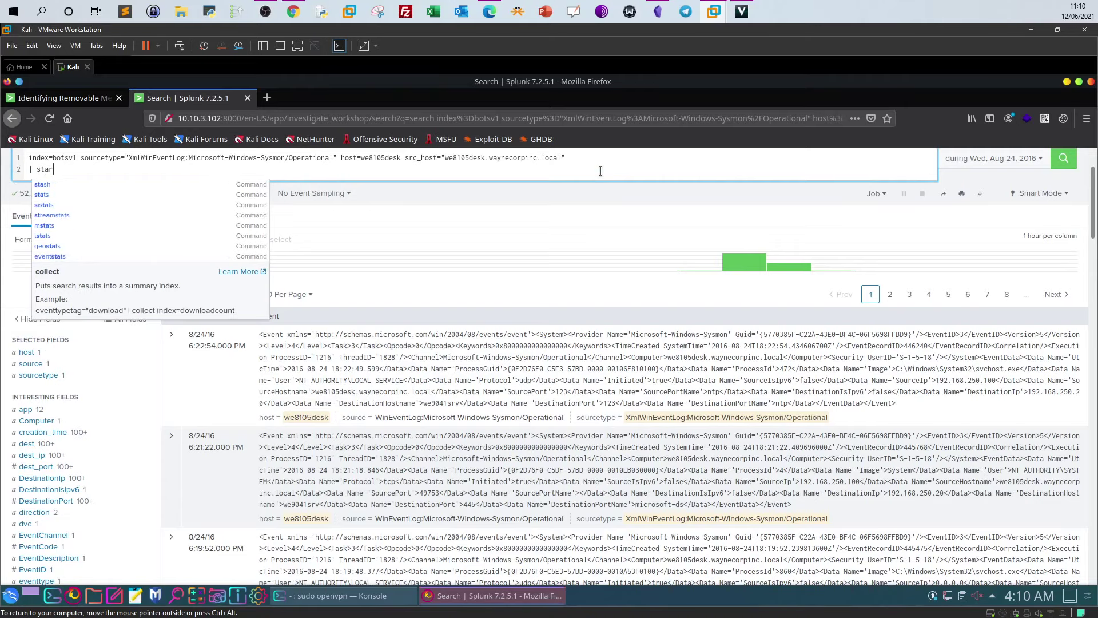
pyautogui.write('s co')
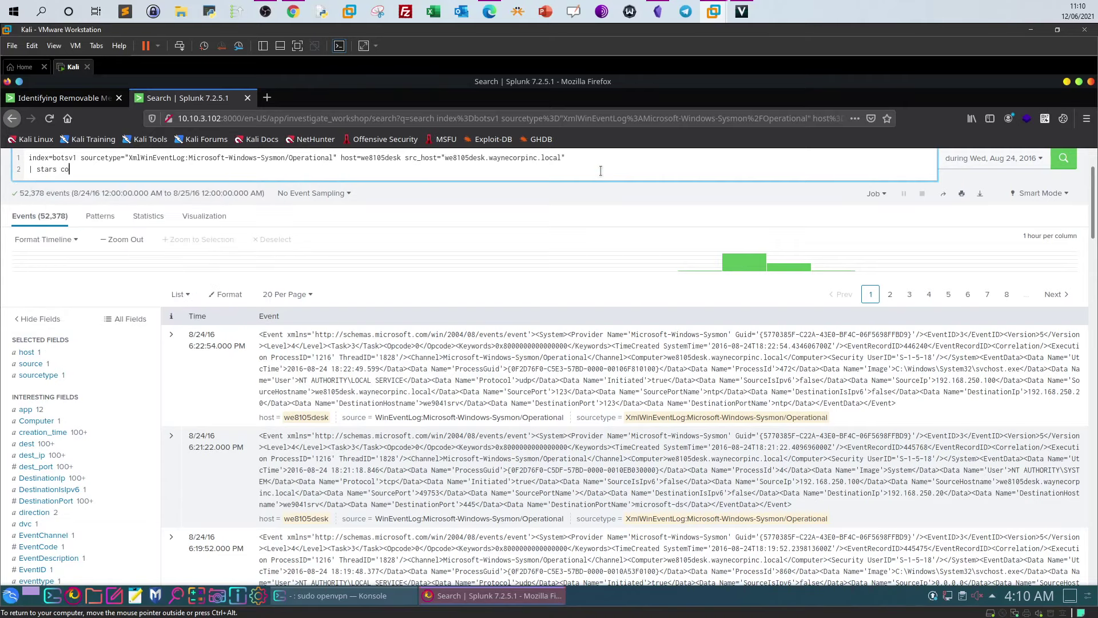
pyautogui.write('unt by ')
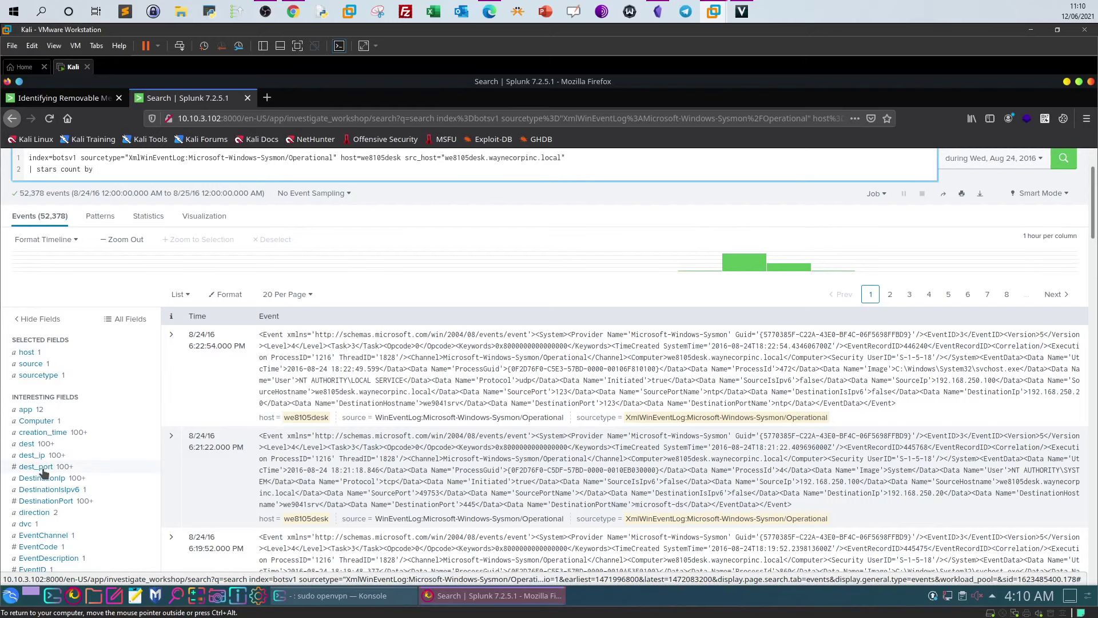
pyautogui.write('de')
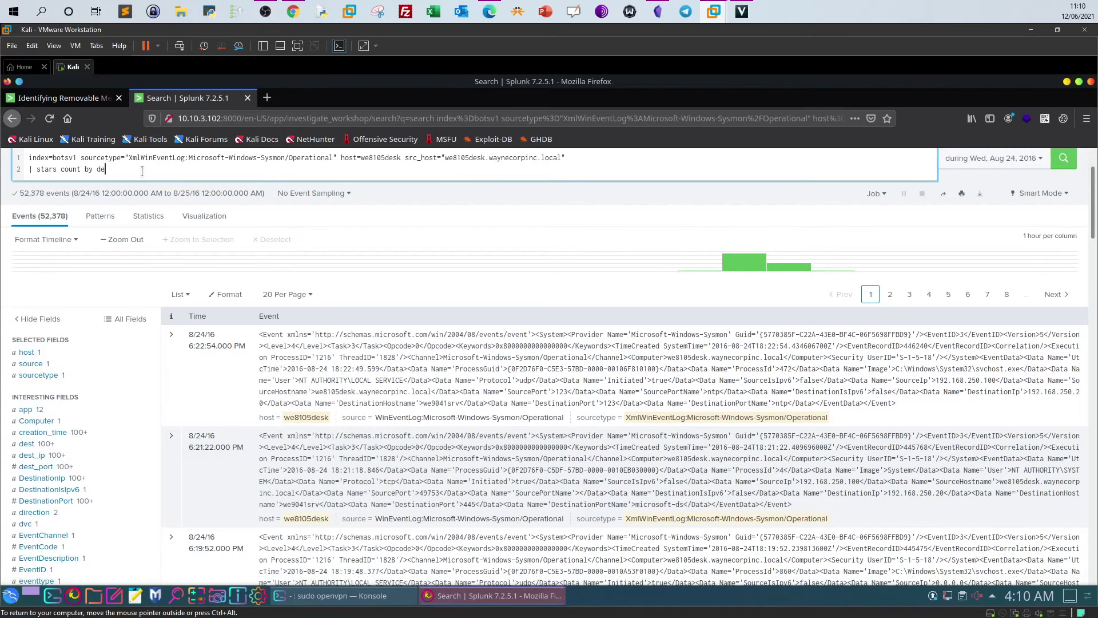
pyautogui.write('st_ip "')
pyautogui.click(55, 168)
pyautogui.press('BackSpace')
pyautogui.write('t')
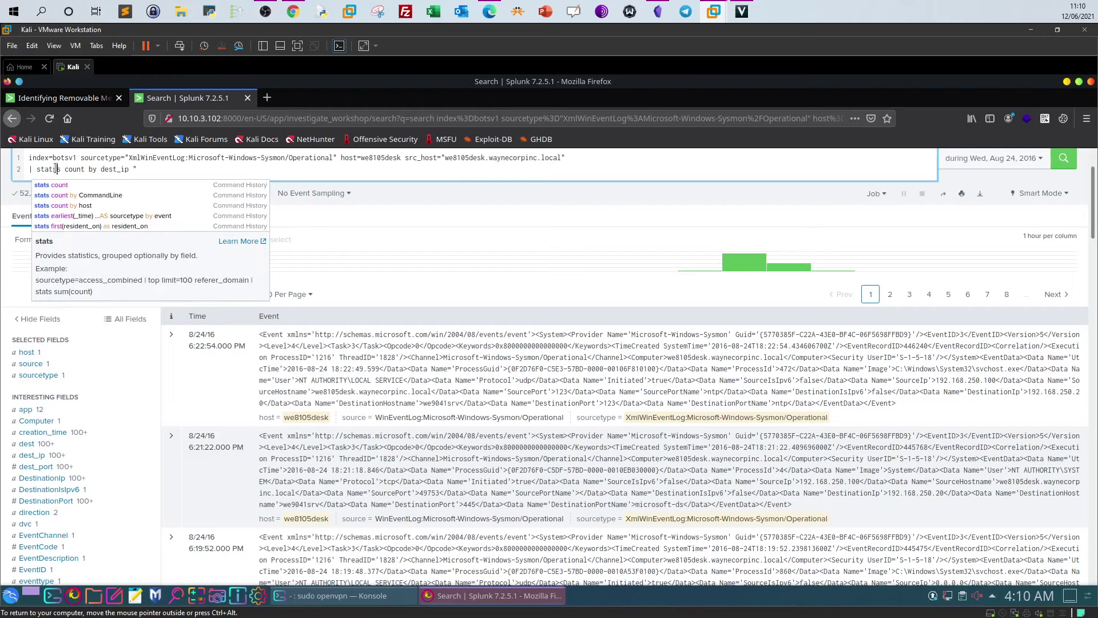
# Review the count function, the src_host filter and the dest_ip grouping in the query.
pyautogui.click(134, 168)
pyautogui.scroll(3, 184, 170)
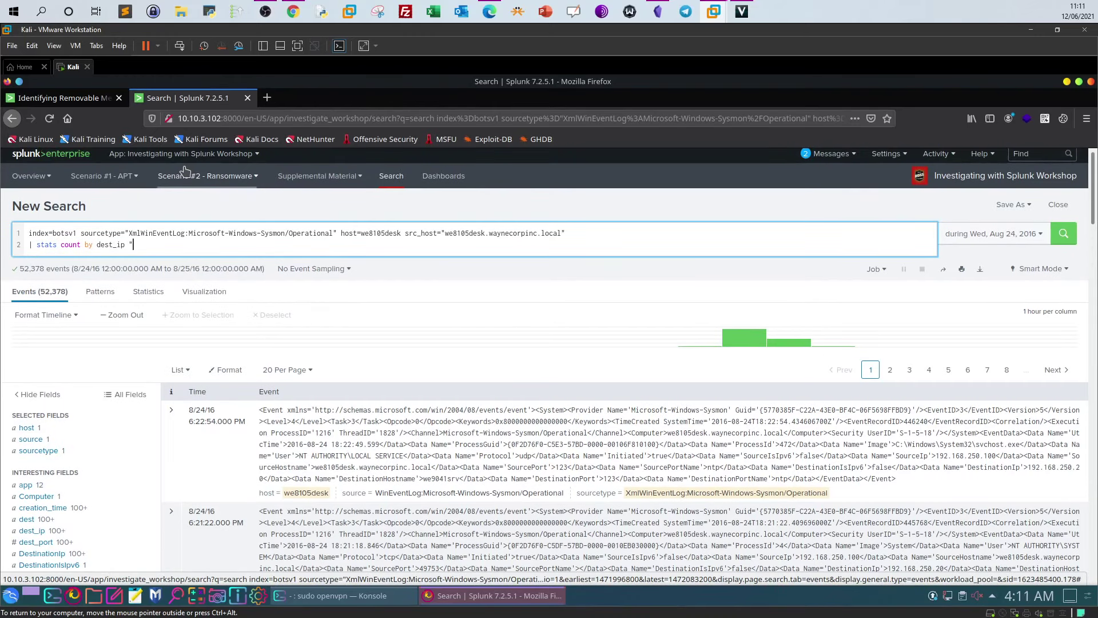
pyautogui.moveTo(61, 245); pyautogui.dragTo(81, 244)
pyautogui.moveTo(405, 232); pyautogui.dragTo(563, 235)
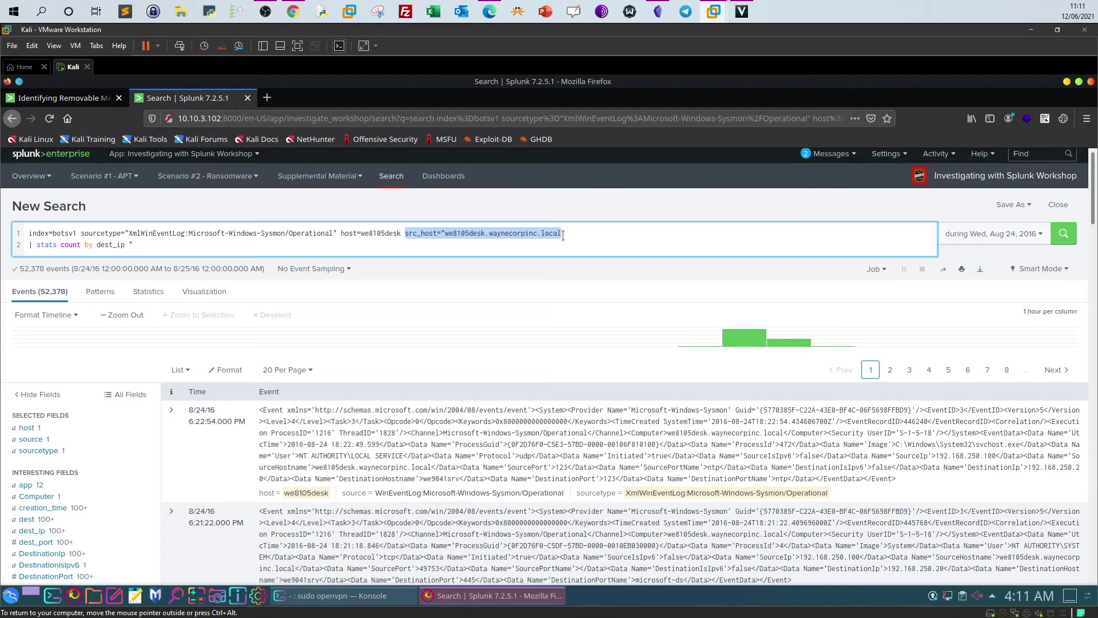
pyautogui.moveTo(96, 245); pyautogui.dragTo(170, 246)
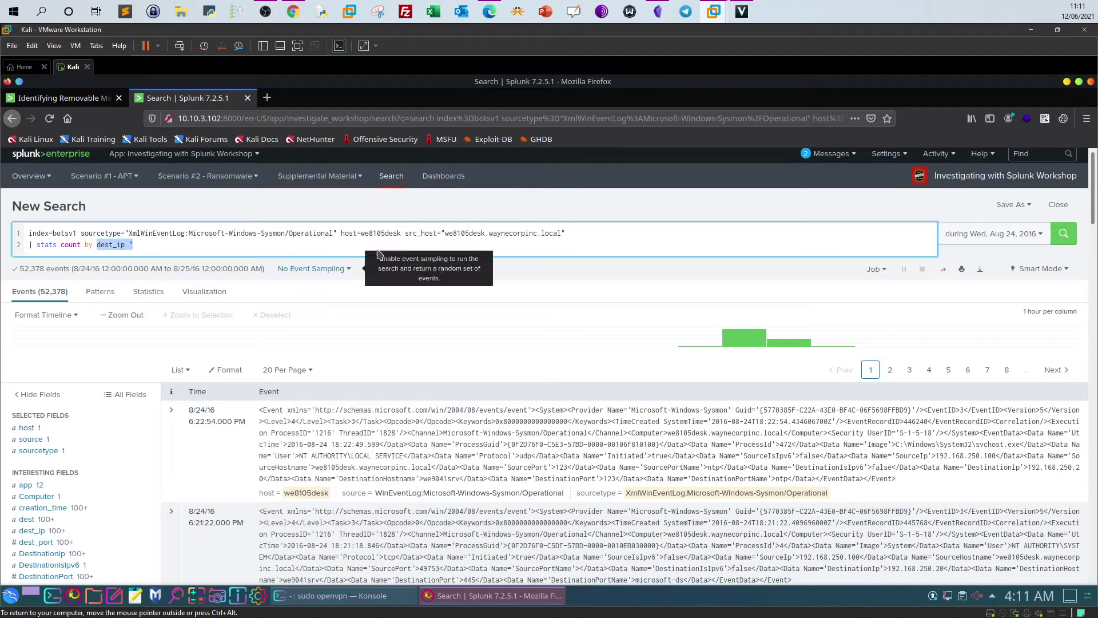
# Append | sort - count to the stats line and run the search.
pyautogui.click(168, 248)
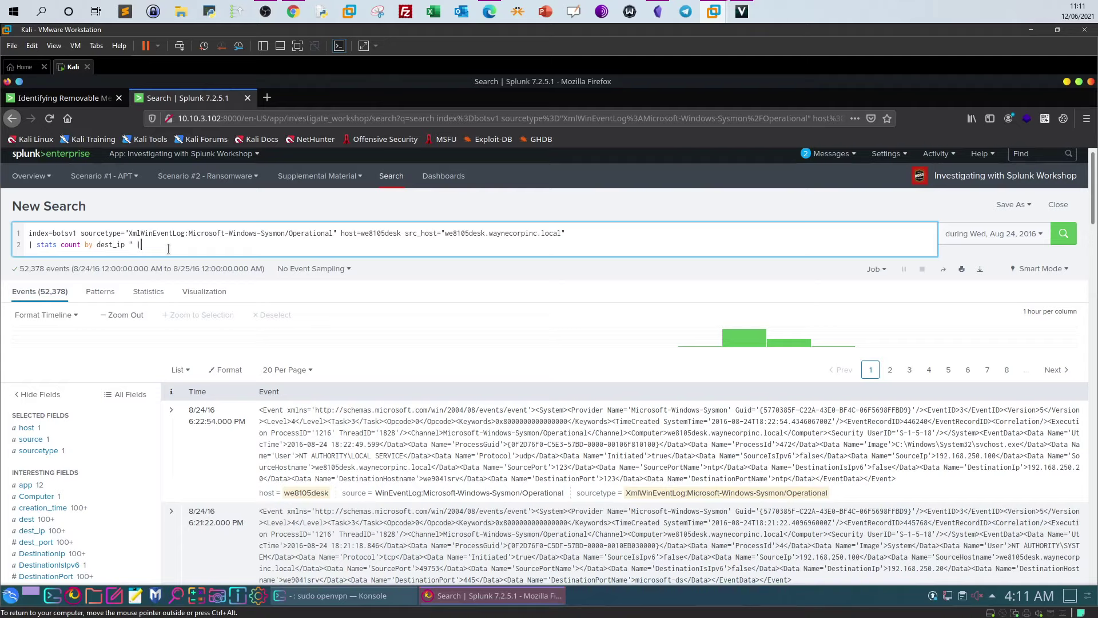
pyautogui.write('| sou')
pyautogui.press('BackSpace')
pyautogui.write('rt - cui')
pyautogui.press('BackSpace')
pyautogui.press('BackSpace')
pyautogui.write('ount')
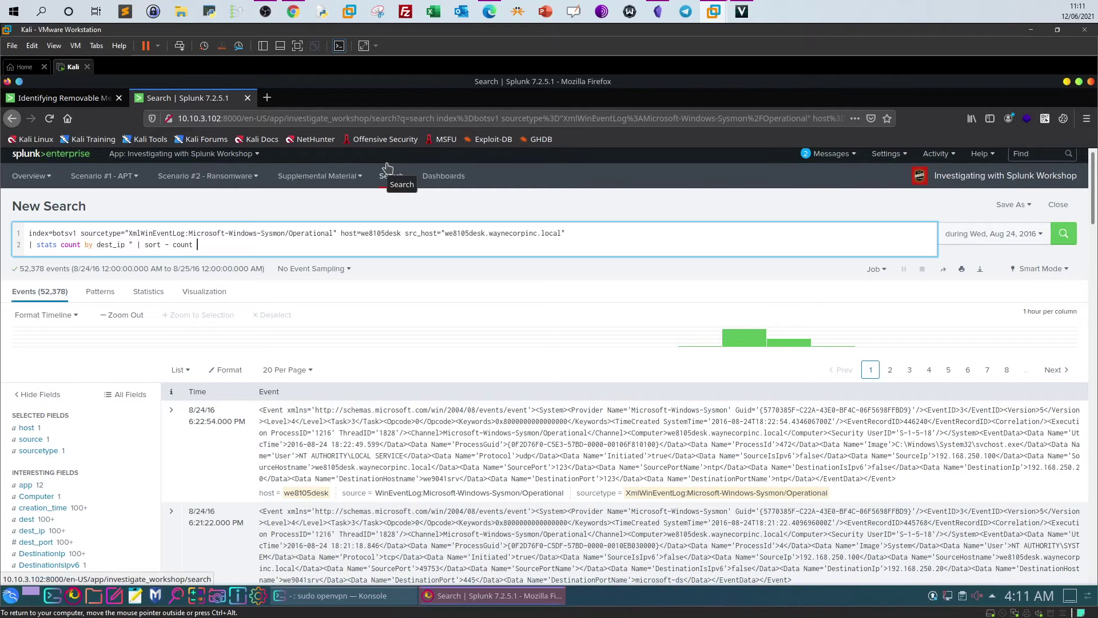
pyautogui.click(1063, 247)
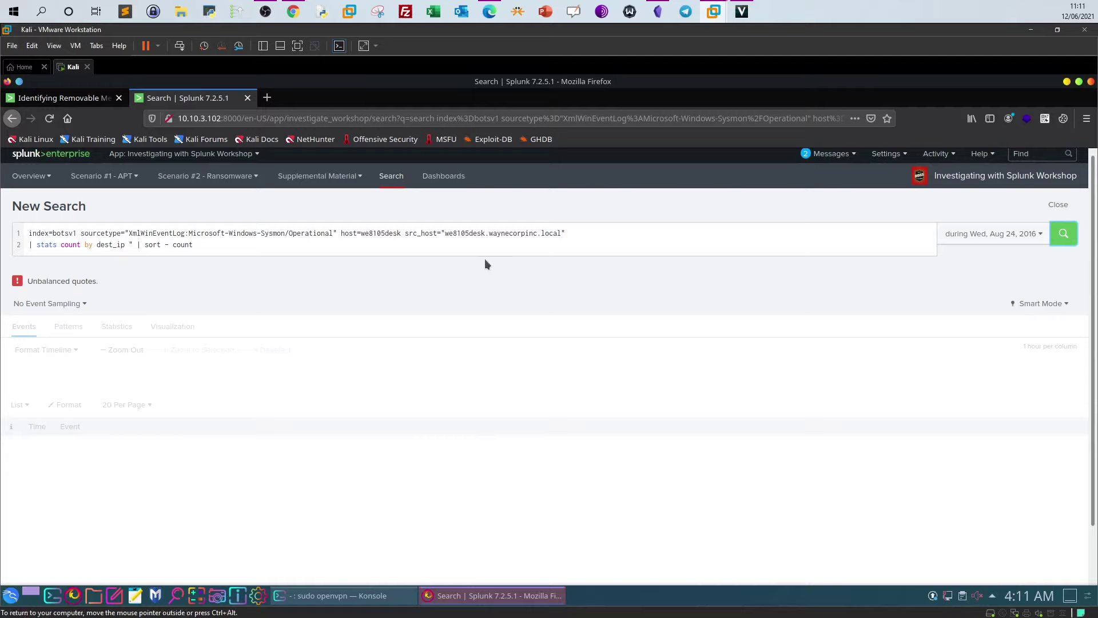
# Remove the stray quotation mark after dest_ip and rerun the search.
pyautogui.click(132, 244)
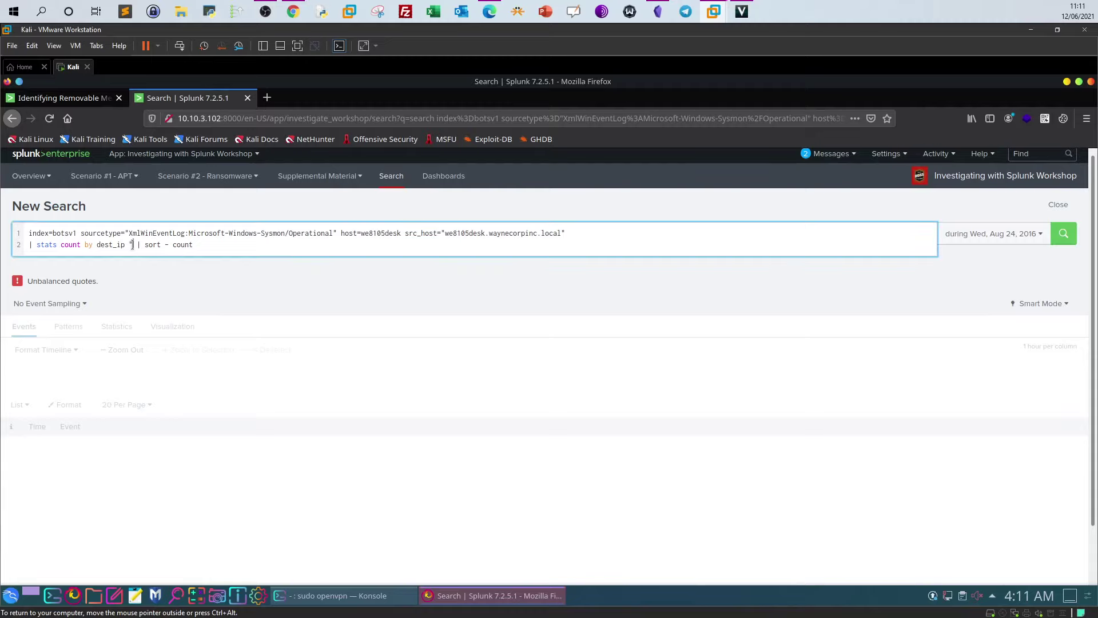
pyautogui.press('BackSpace')
pyautogui.press('Tab')
pyautogui.press('Tab')
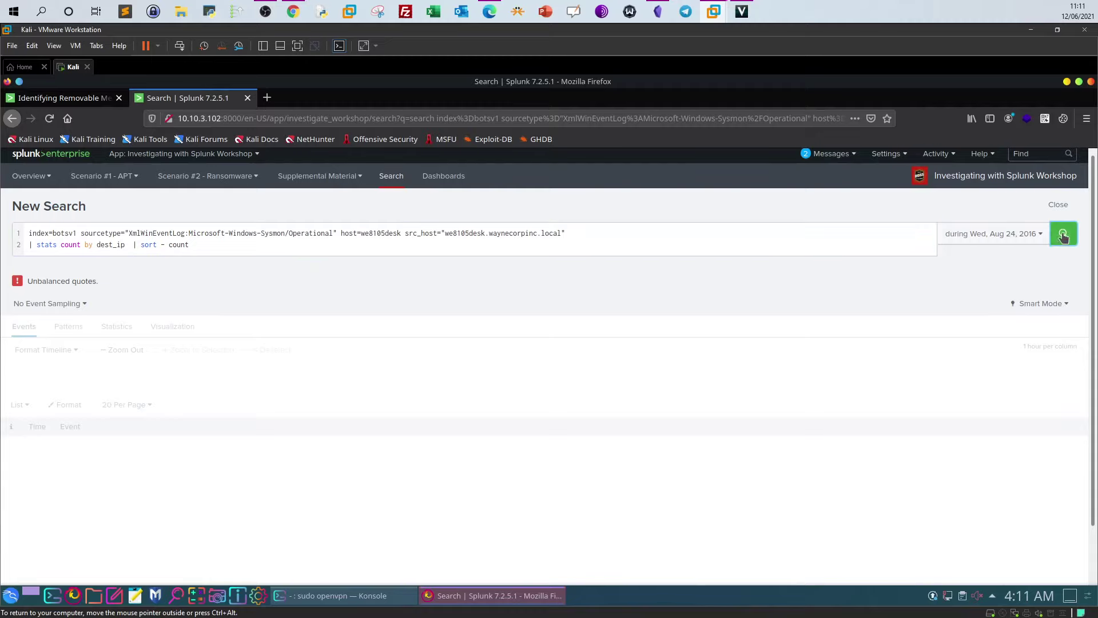
pyautogui.press('Return')
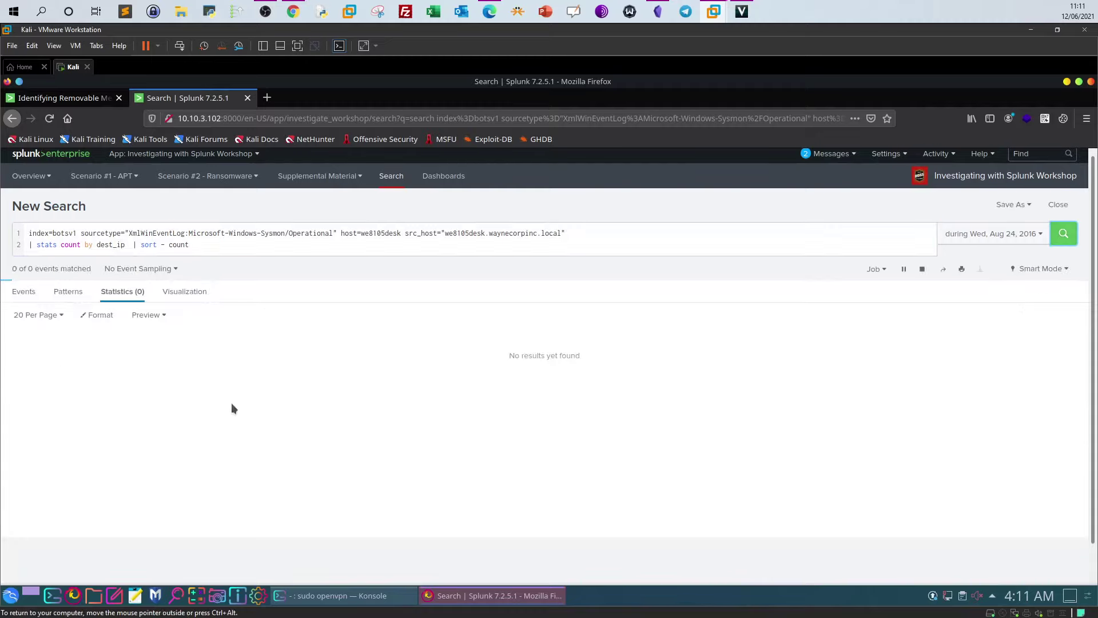
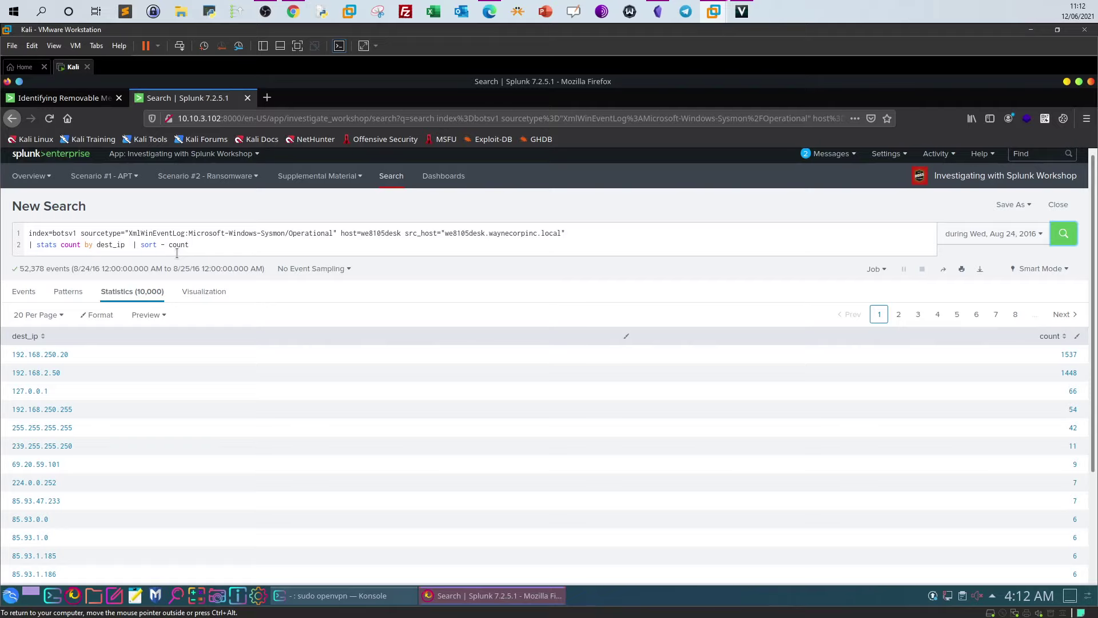
# Clear the stats and sort commands, the Sysmon sourcetype value, and the host and src_host filters from the query.
pyautogui.moveTo(193, 245); pyautogui.dragTo(31, 245)
pyautogui.press('BackSpace')
pyautogui.moveTo(566, 234); pyautogui.dragTo(131, 234)
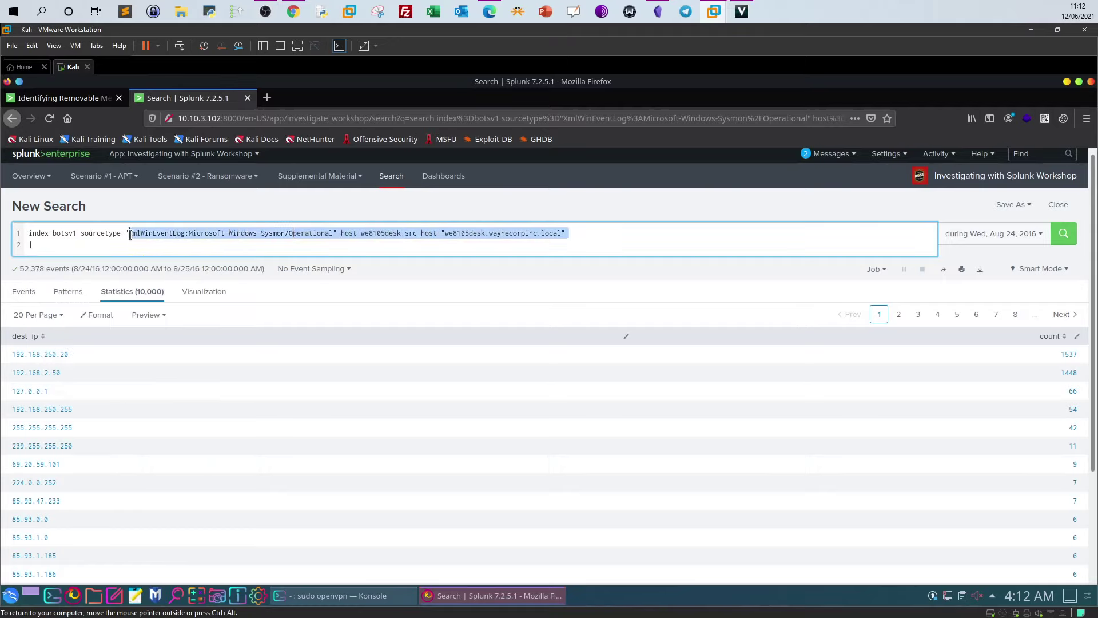
pyautogui.click(24, 292)
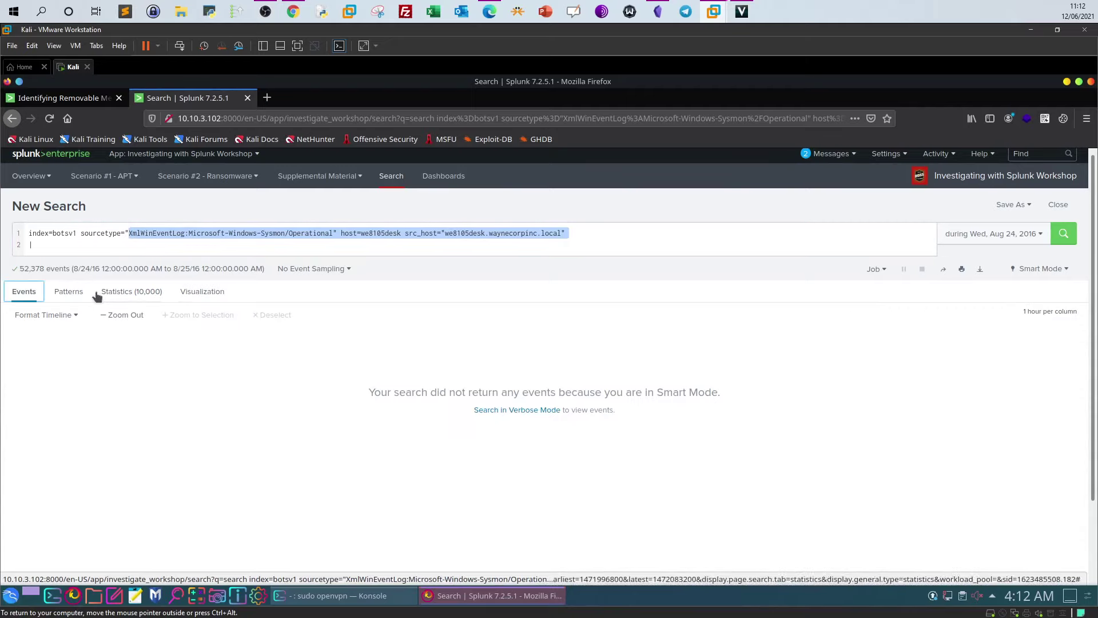
pyautogui.click(226, 252)
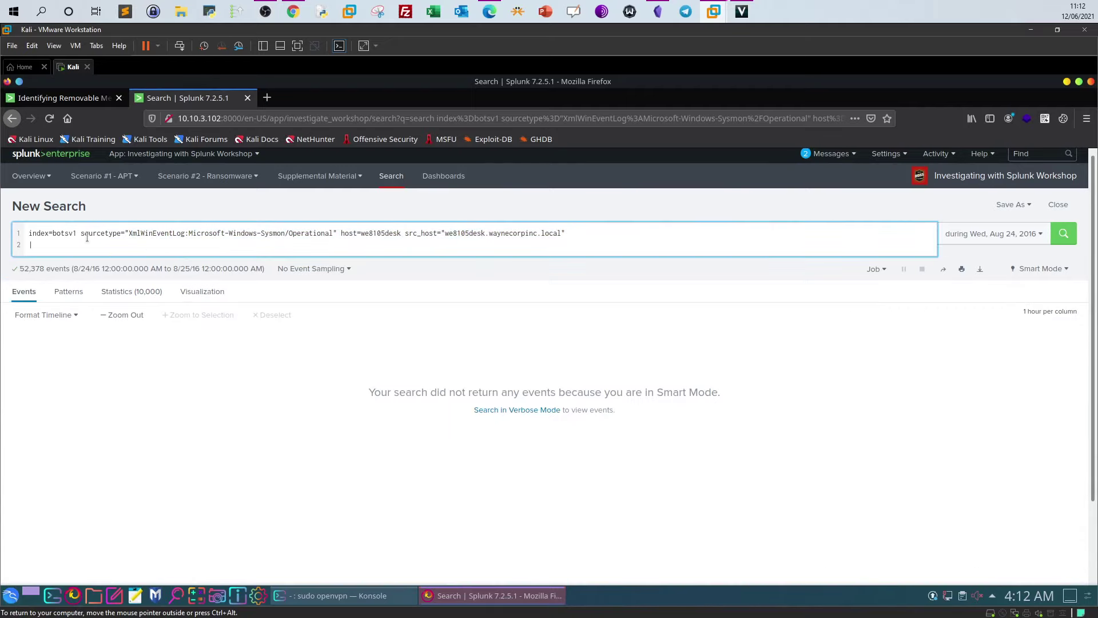
pyautogui.moveTo(130, 236); pyautogui.dragTo(562, 235)
pyautogui.press('BackSpace')
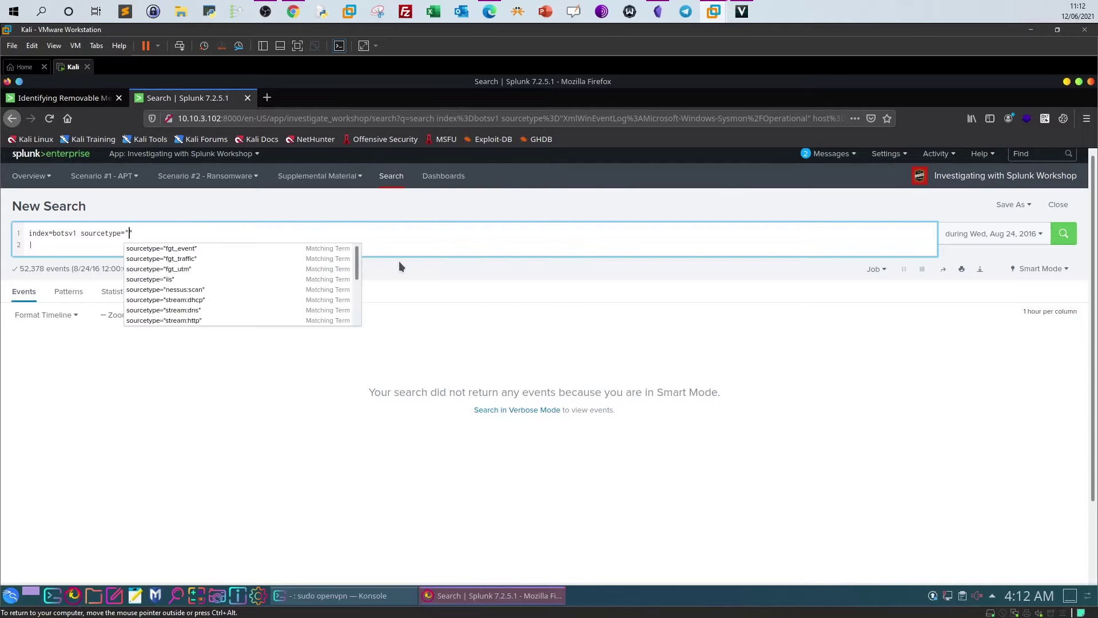
# Set the query's sourcetype to winregistry and run the search.
pyautogui.write('winre')
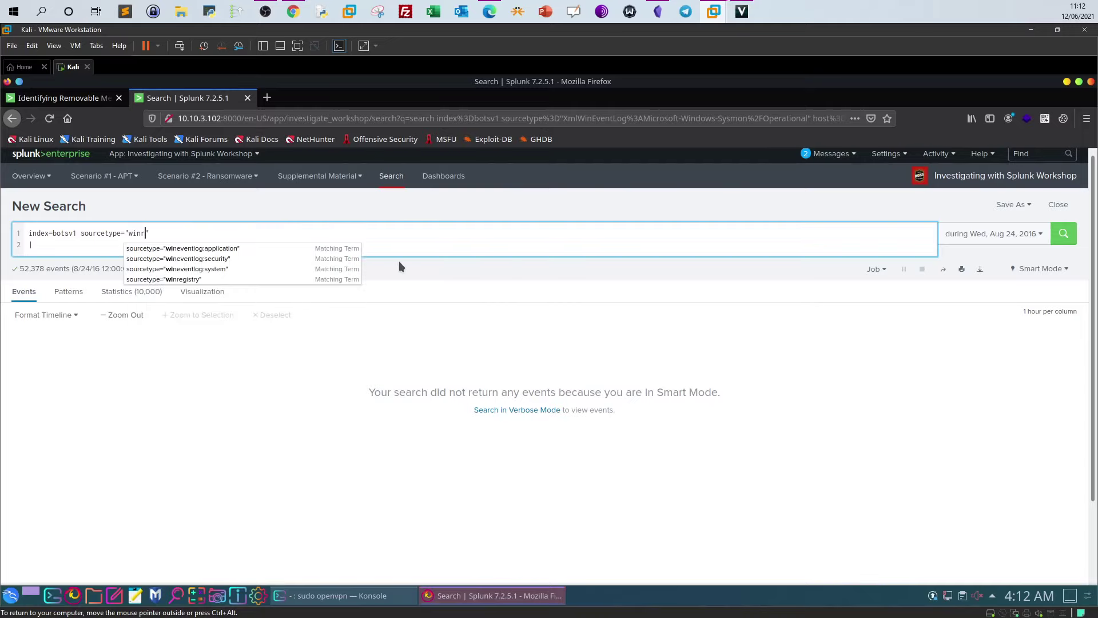
pyautogui.write('gist')
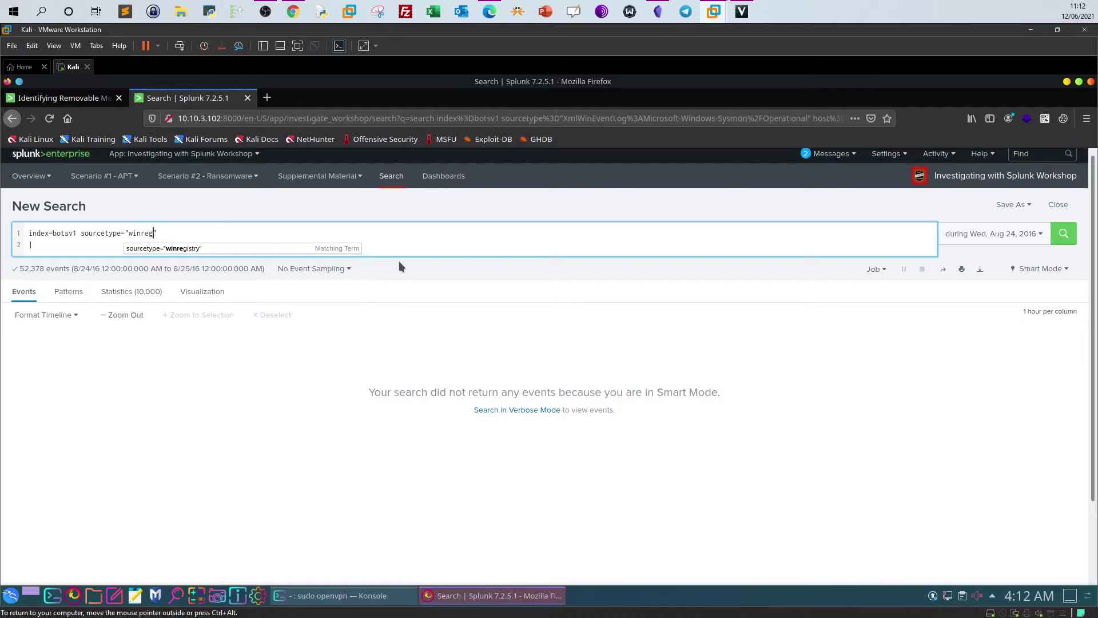
pyautogui.press('BackSpace')
pyautogui.press('BackSpace')
pyautogui.click(229, 248)
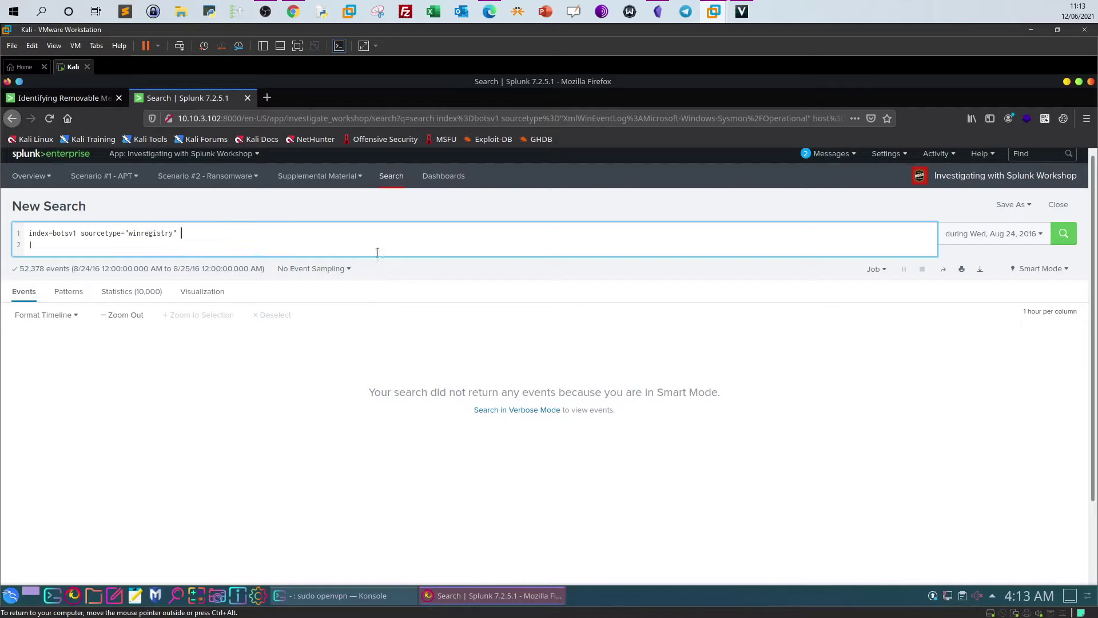
pyautogui.click(1063, 233)
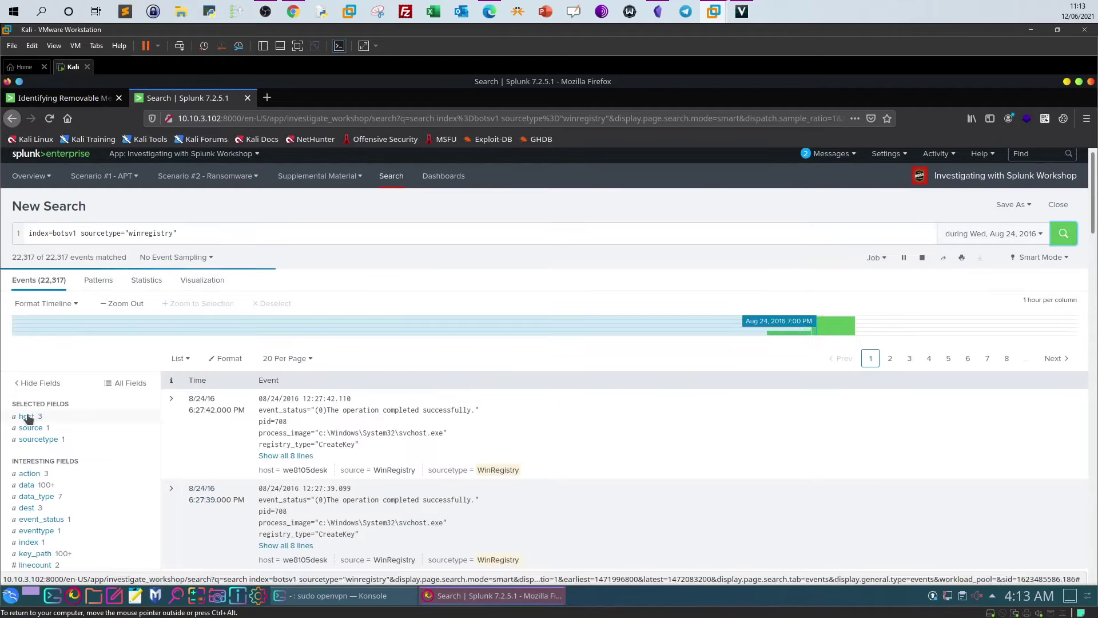
# Filter the registry events to host we8105desk and search them for the keyword fileshare.
pyautogui.click(27, 416)
pyautogui.click(189, 455)
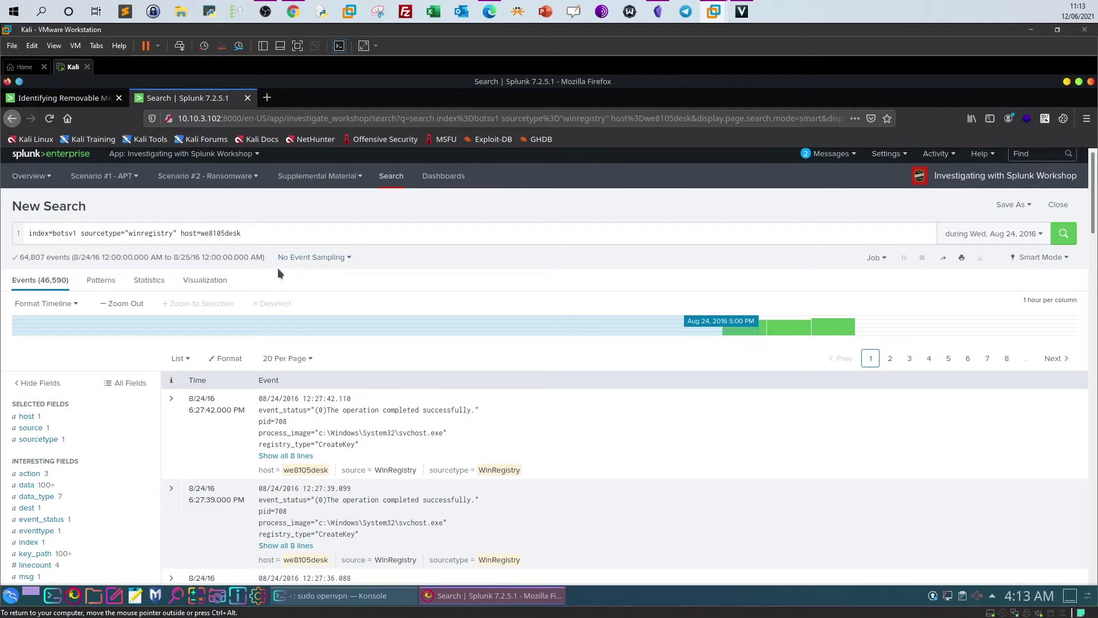
pyautogui.click(293, 236)
pyautogui.write('fileshare')
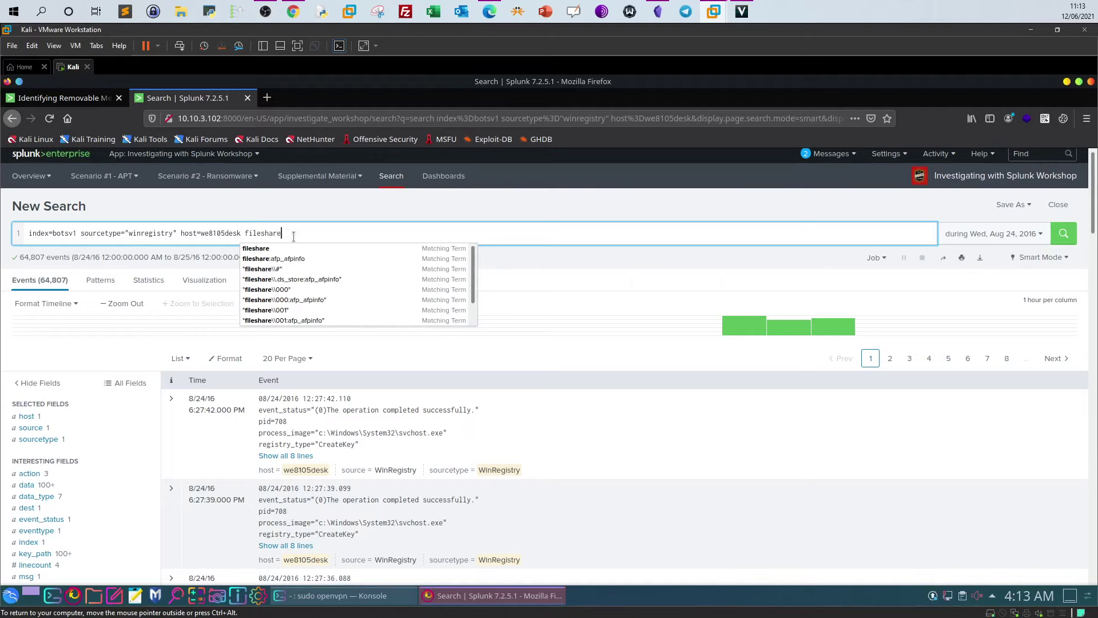
pyautogui.click(1063, 233)
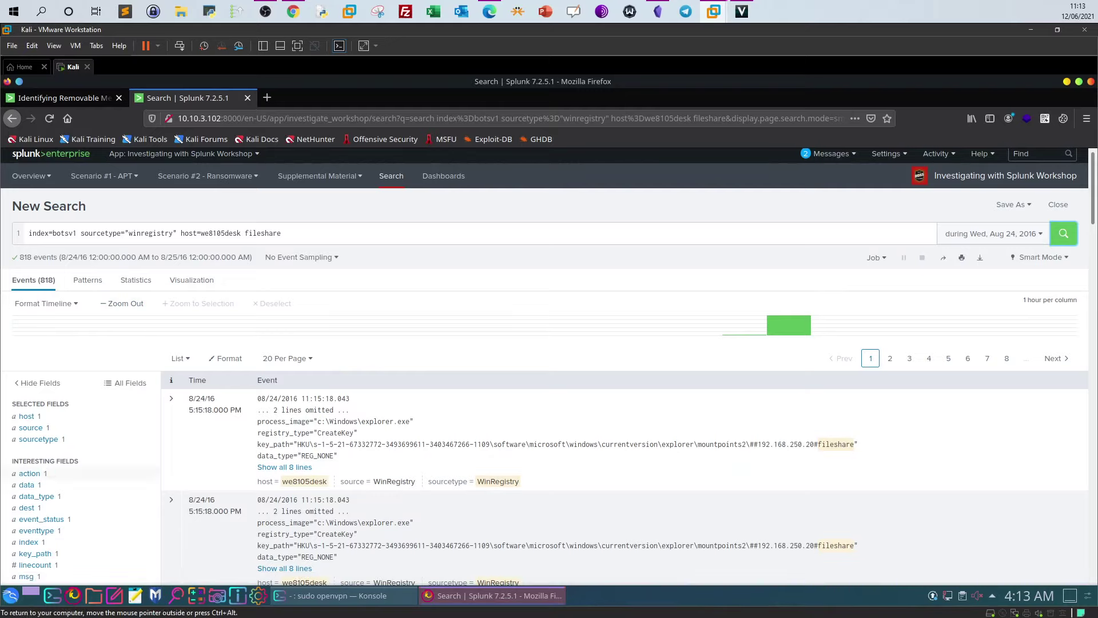
# Examine the fileshare registry events, checking the dest field values, the interesting fields and the IP address in key_path.
pyautogui.scroll(-1, 279, 448)
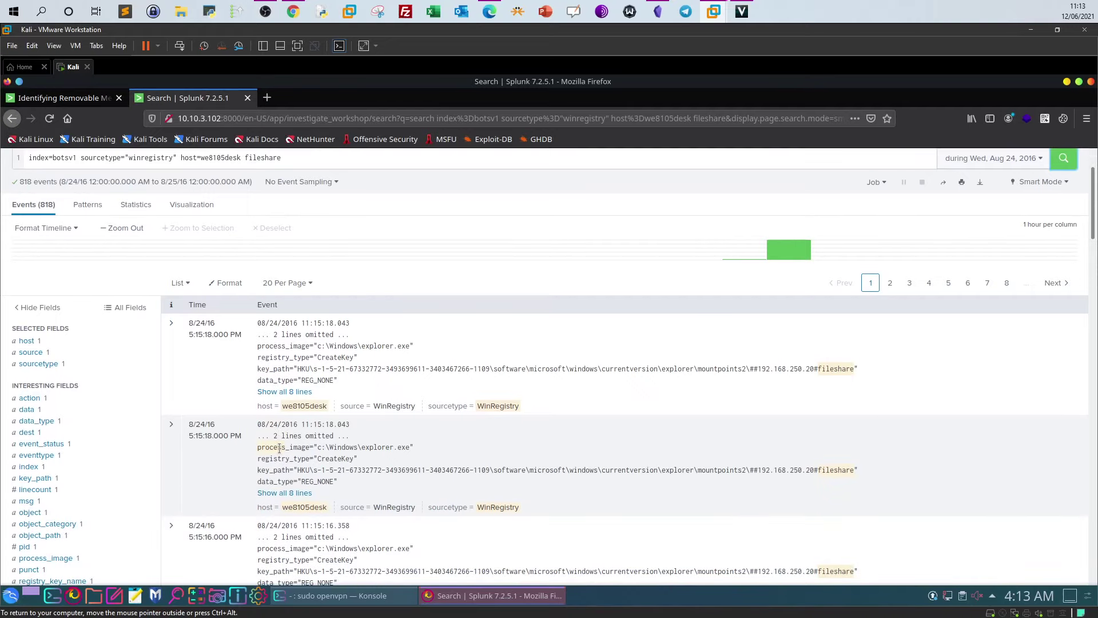
pyautogui.scroll(-1, 279, 448)
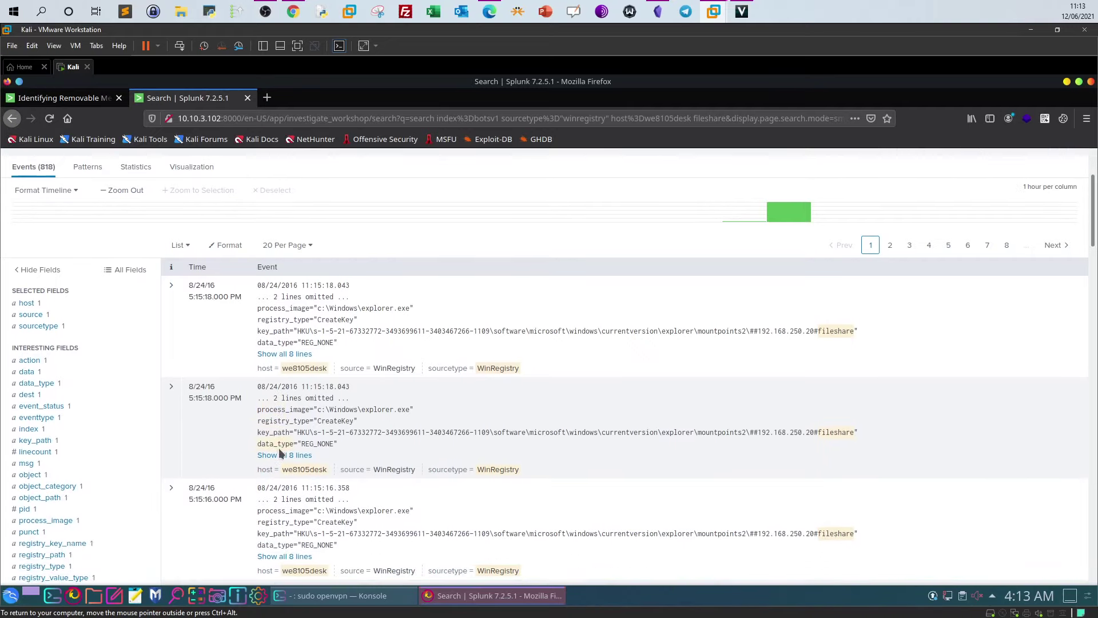
pyautogui.scroll(-1, 105, 428)
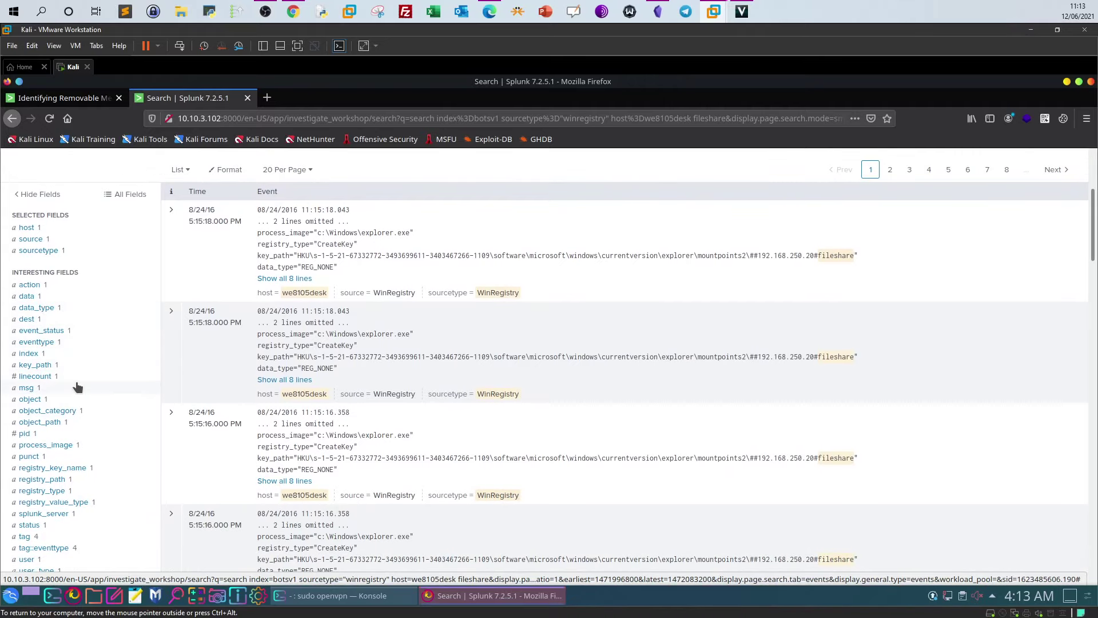
pyautogui.click(29, 321)
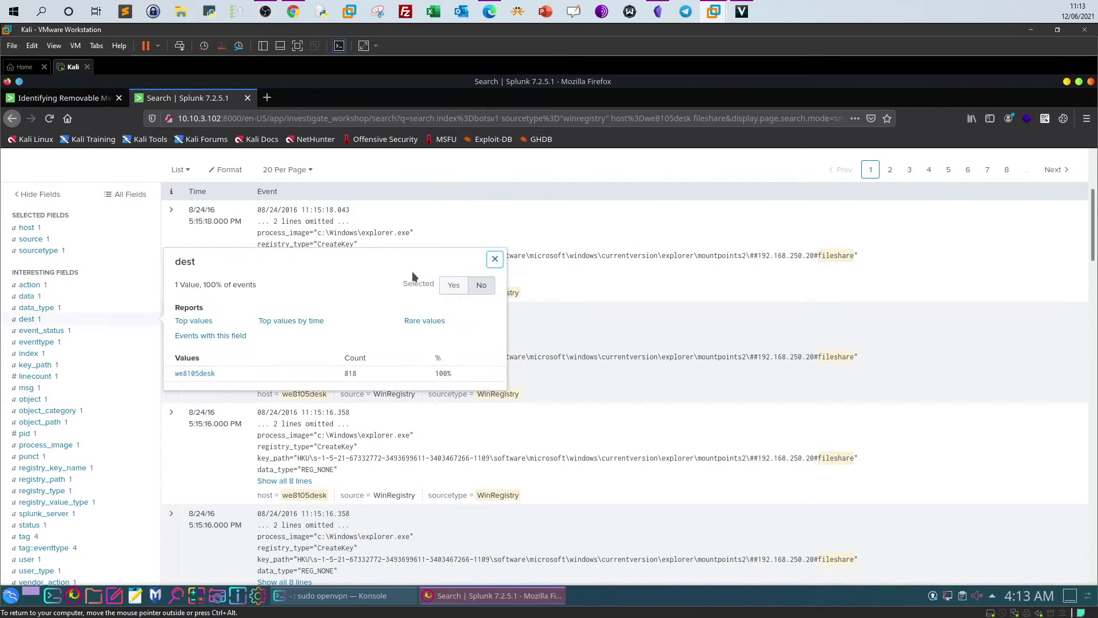
pyautogui.click(494, 258)
pyautogui.scroll(-3, 98, 443)
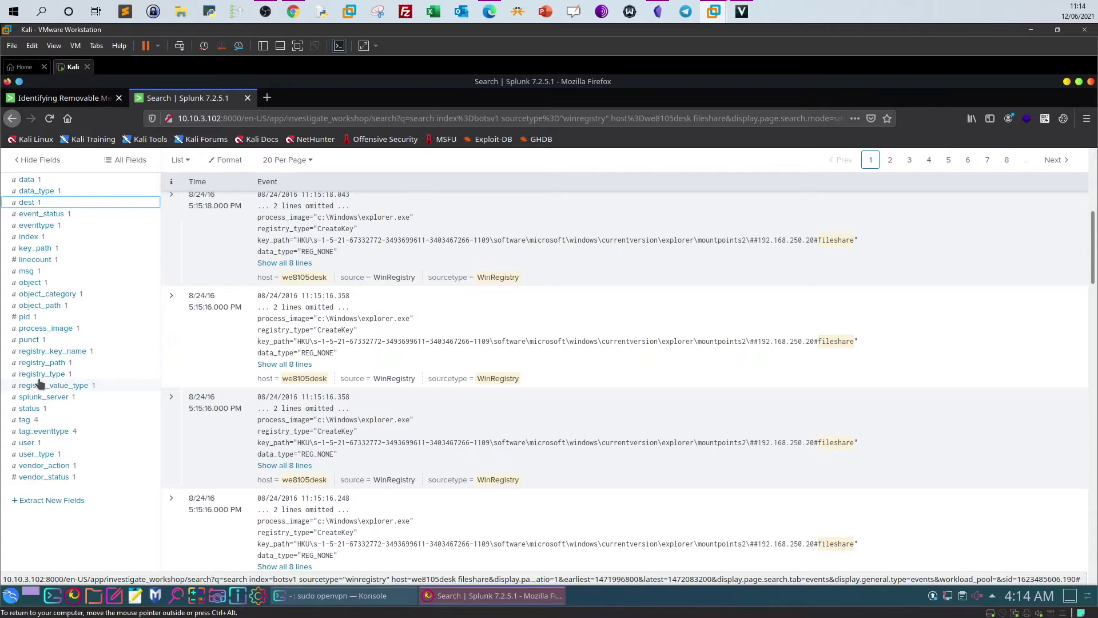
pyautogui.scroll(3, 232, 421)
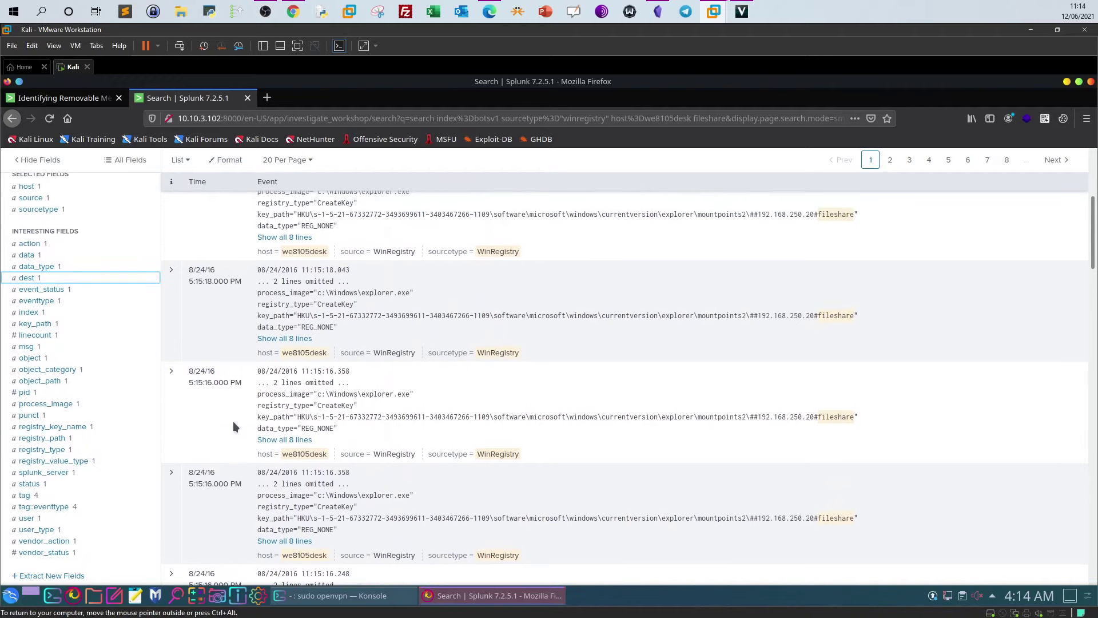
pyautogui.scroll(3, 233, 425)
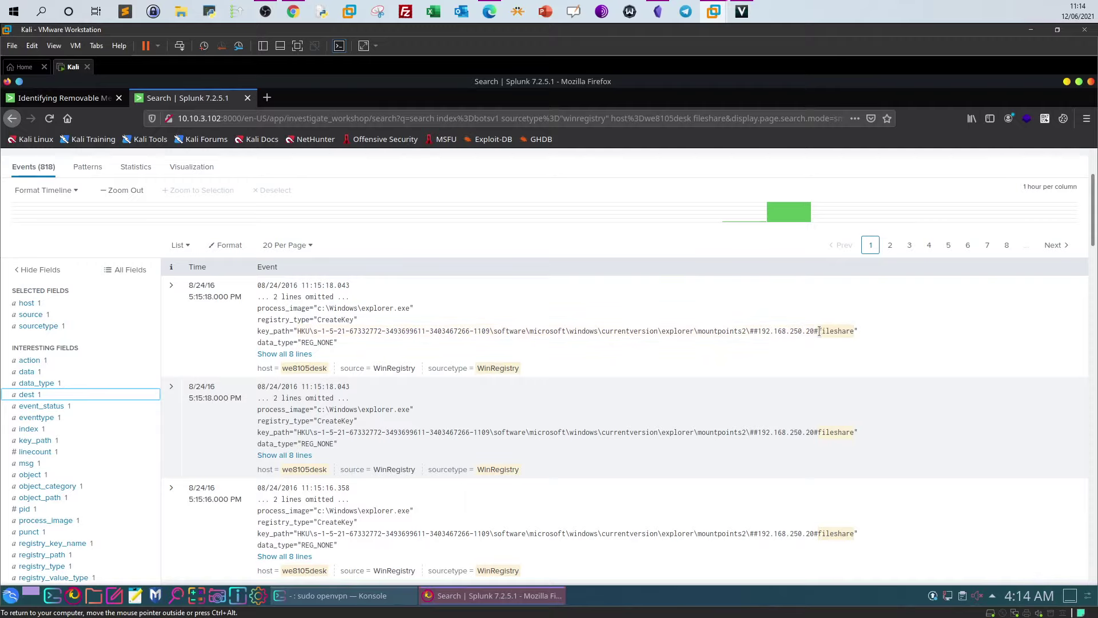
# Examine the IP address preceding fileshare in the key_path of the listed registry events, comparing it across several events.
pyautogui.click(792, 332)
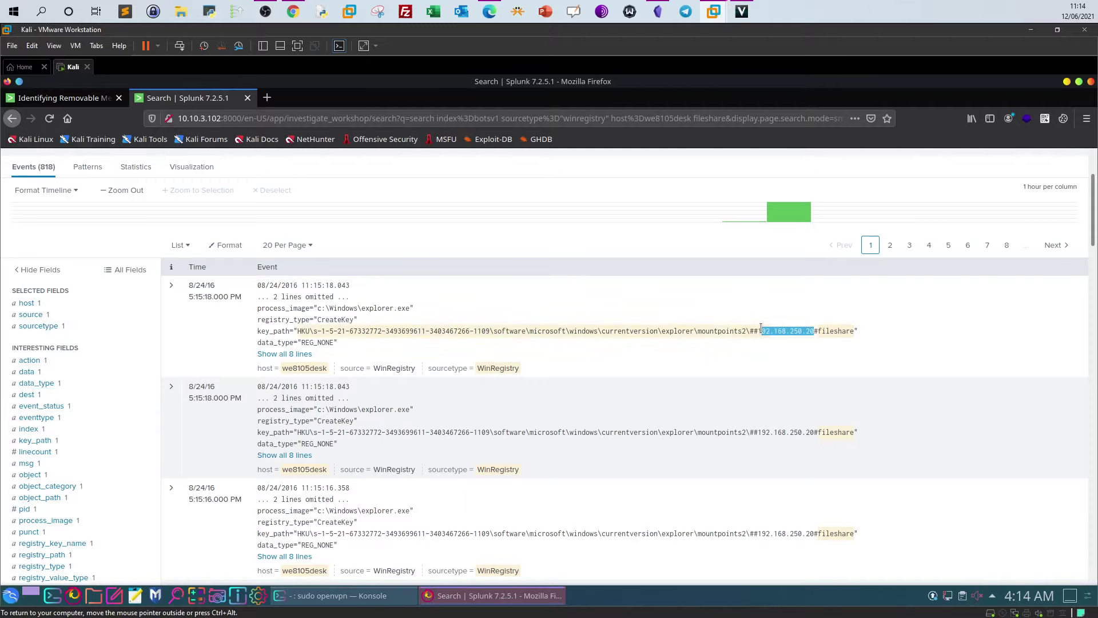
pyautogui.click(766, 330)
pyautogui.click(644, 256)
pyautogui.scroll(-1, 809, 374)
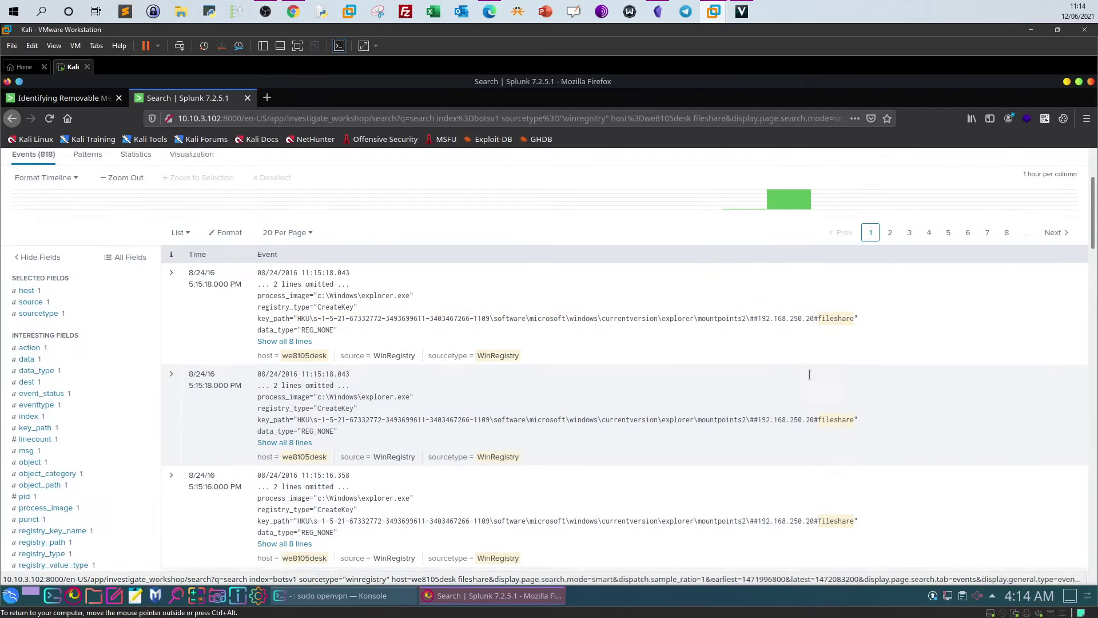
pyautogui.scroll(-3, 804, 354)
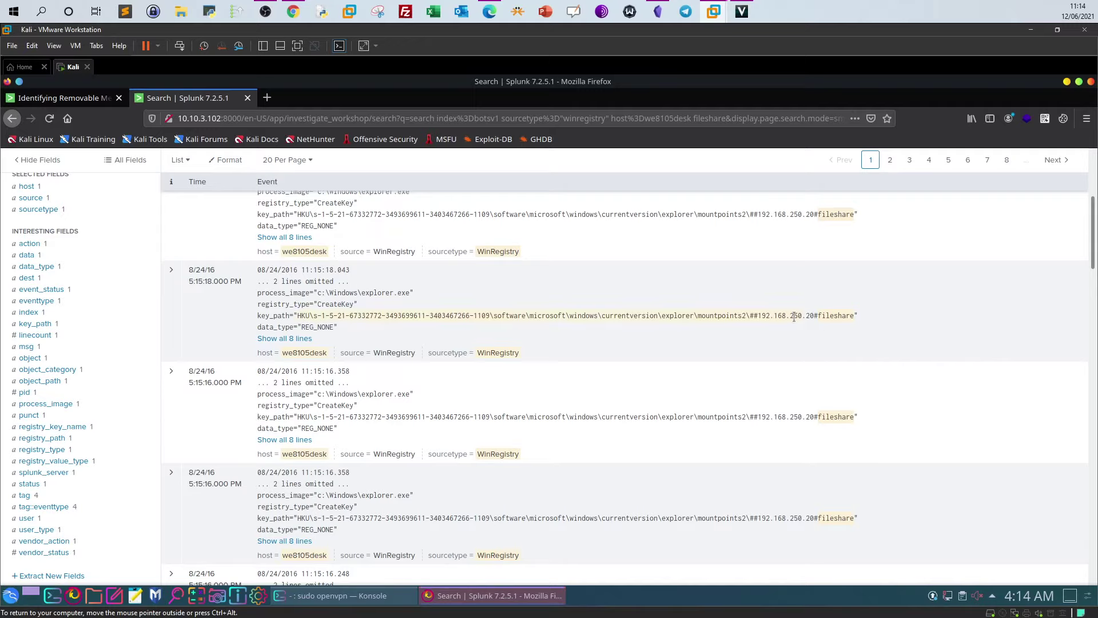
pyautogui.moveTo(757, 316); pyautogui.dragTo(813, 316)
pyautogui.scroll(-2, 796, 366)
pyautogui.scroll(-1, 792, 407)
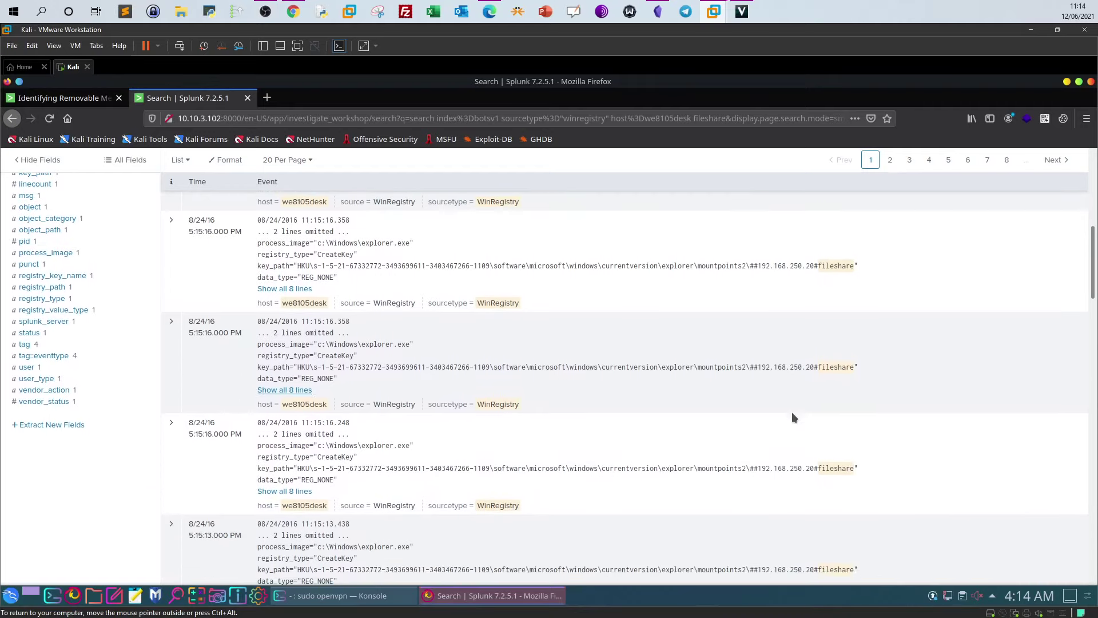
pyautogui.scroll(-4, 787, 446)
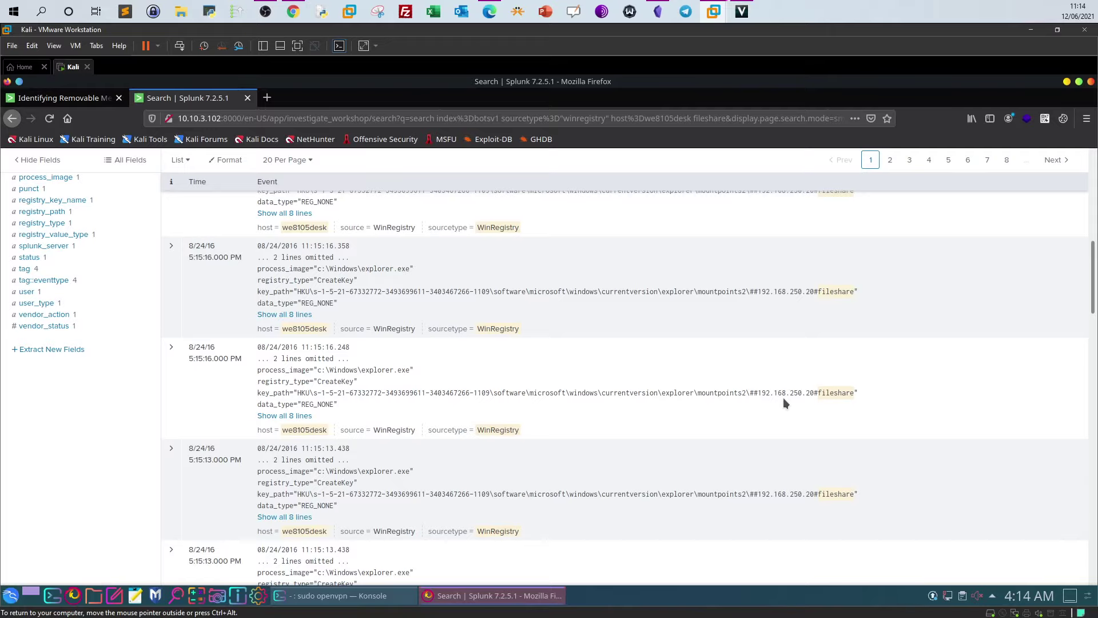
pyautogui.scroll(3, 783, 399)
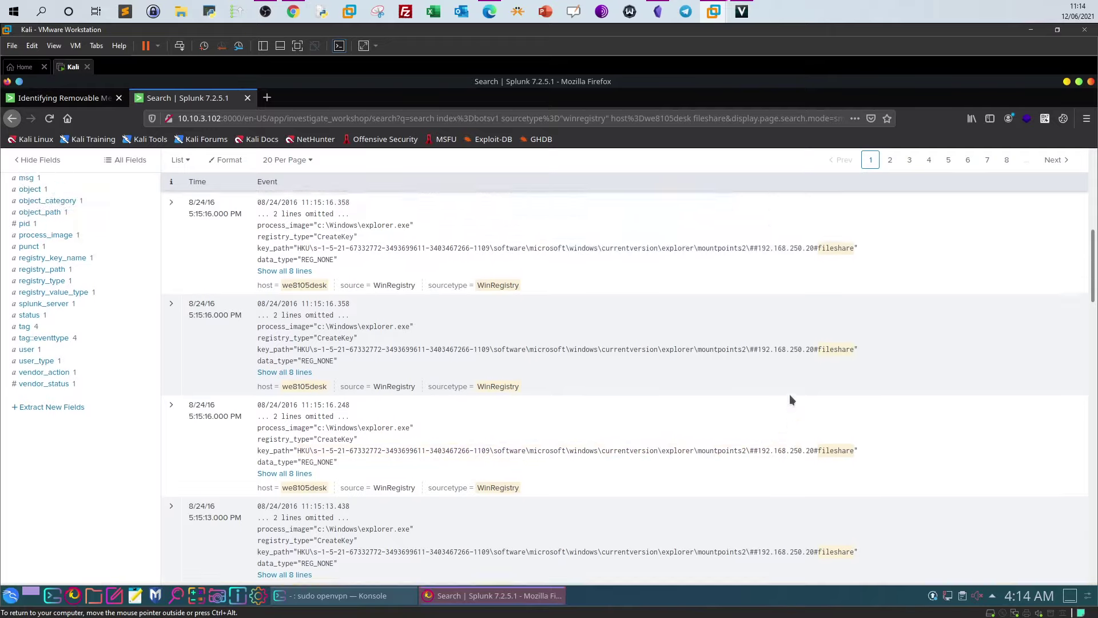
pyautogui.scroll(1, 785, 404)
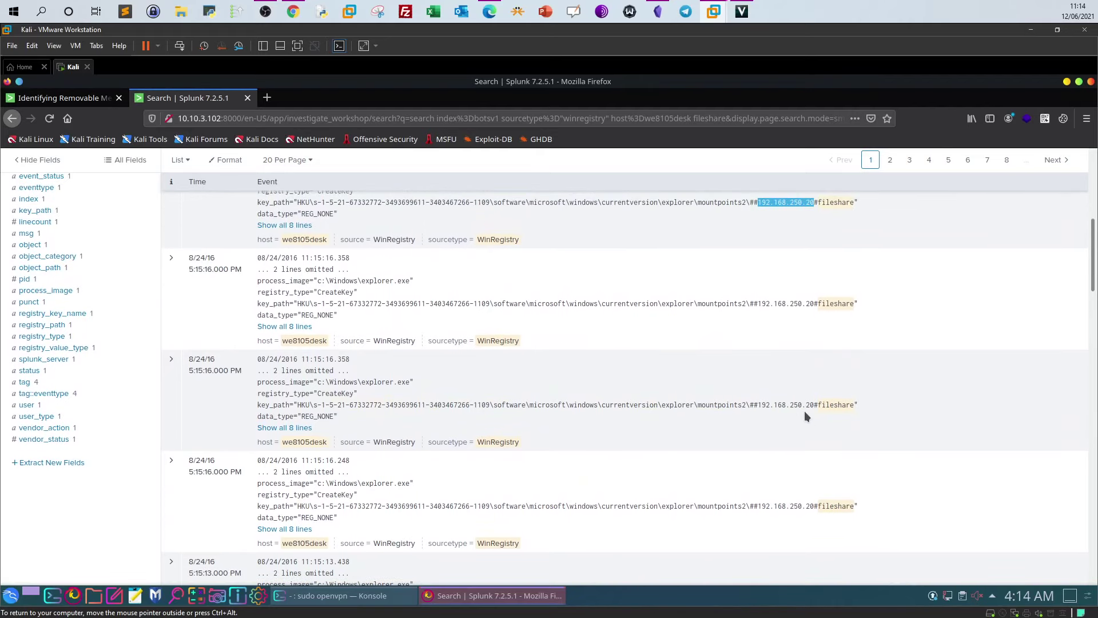
pyautogui.scroll(2, 804, 411)
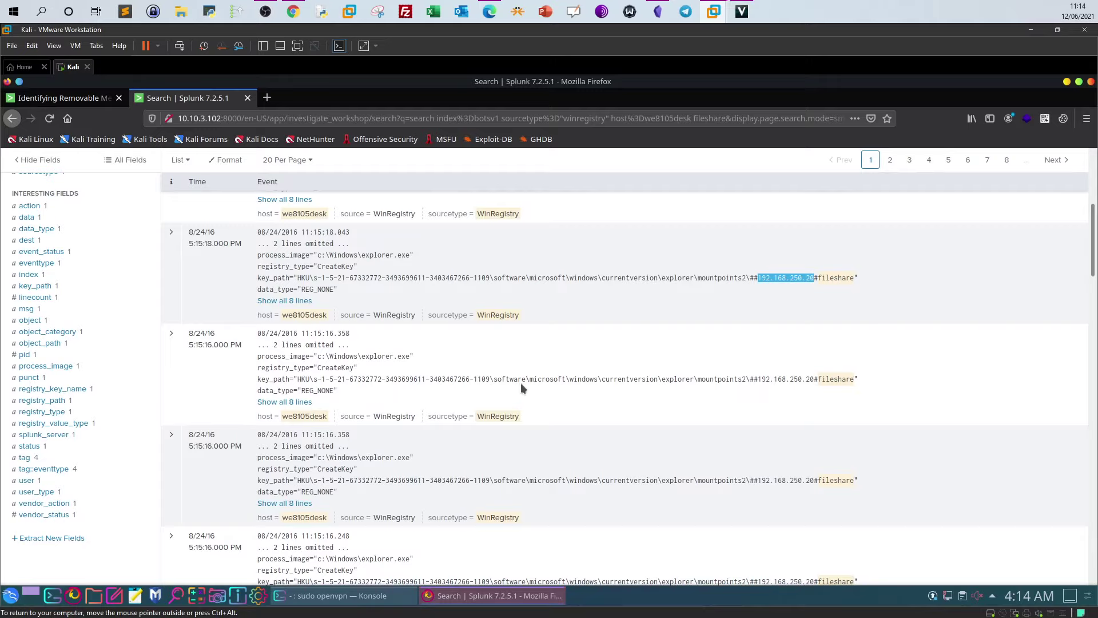
# Replace the fileshare keyword with explorer and begin a stats count by command on a new line of the query.
pyautogui.scroll(8, 520, 382)
pyautogui.moveTo(283, 238); pyautogui.dragTo(247, 239)
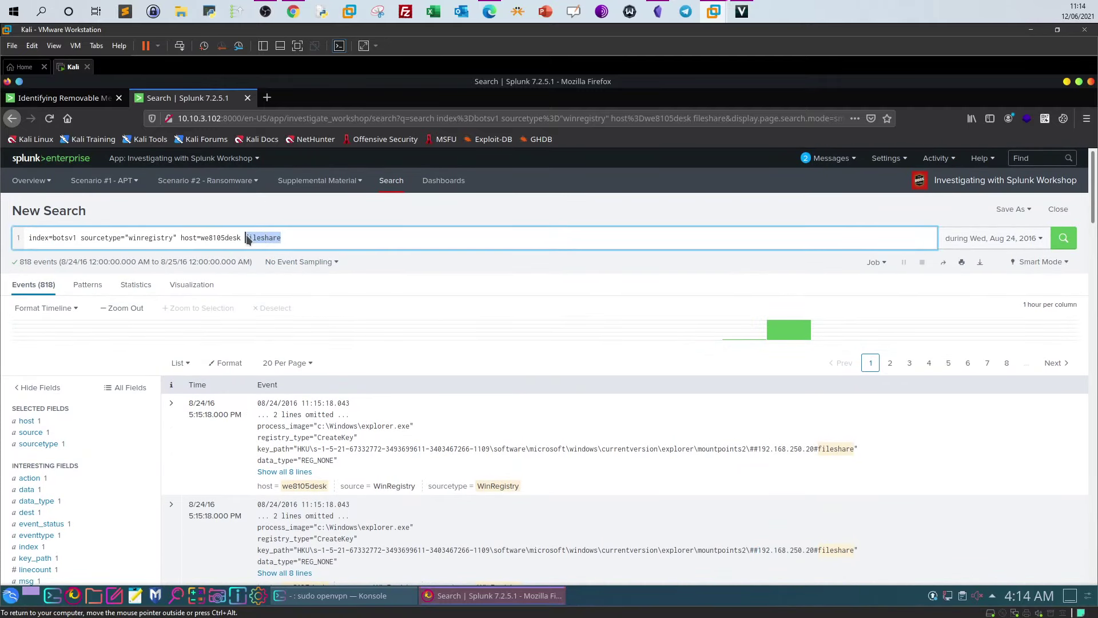
pyautogui.write('explore')
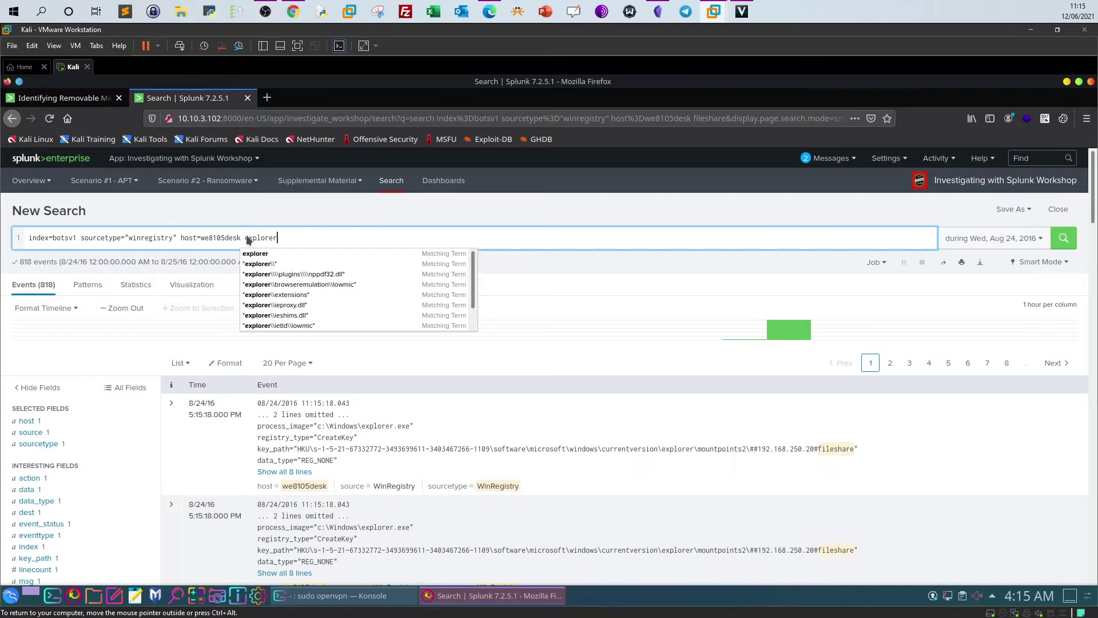
pyautogui.write('r')
pyautogui.hotkey('shift', 'Return')
pyautogui.write('| ')
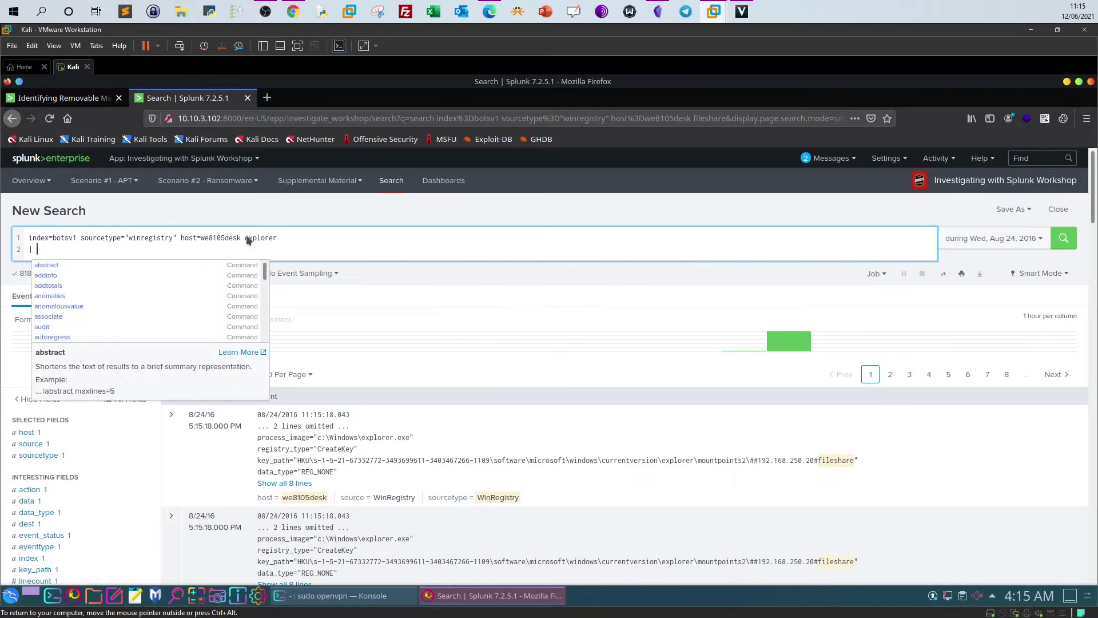
pyautogui.write('stat')
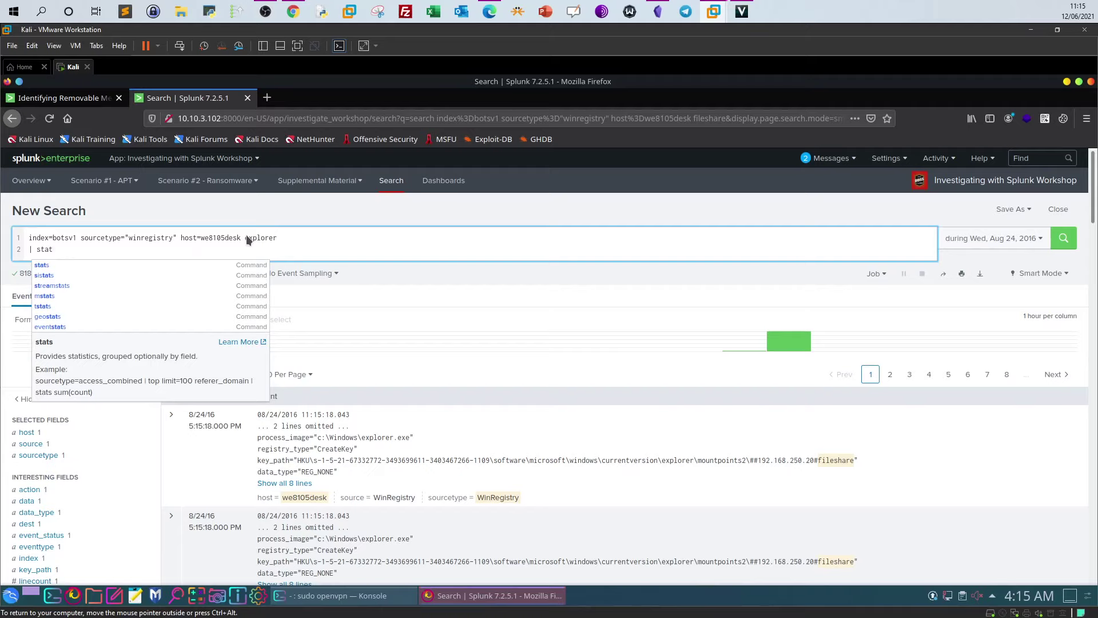
pyautogui.write('s co')
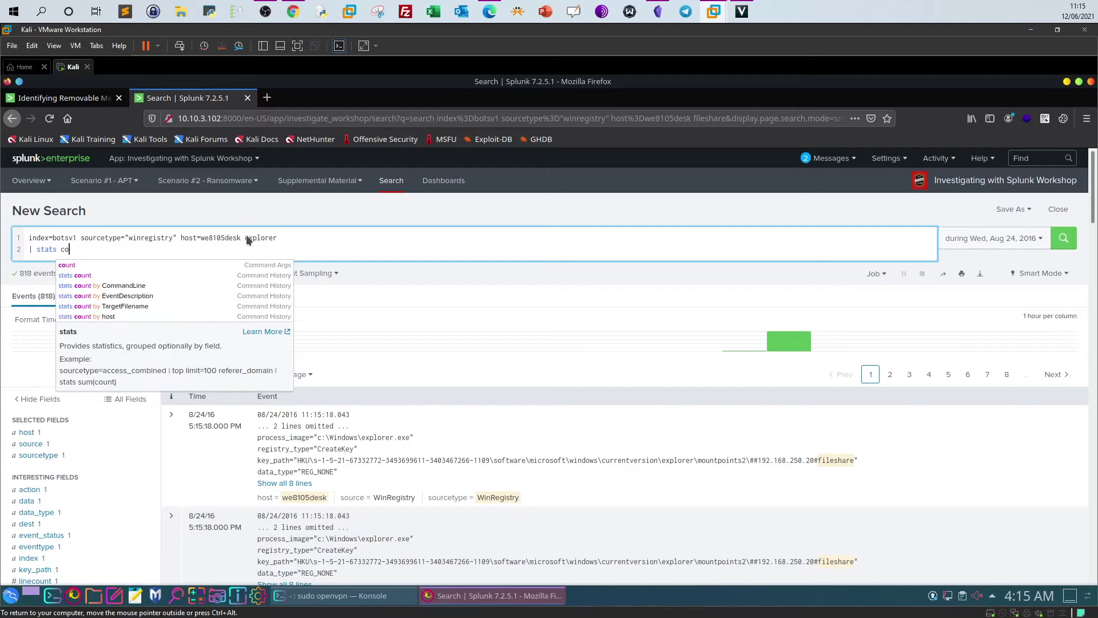
pyautogui.write('unt by')
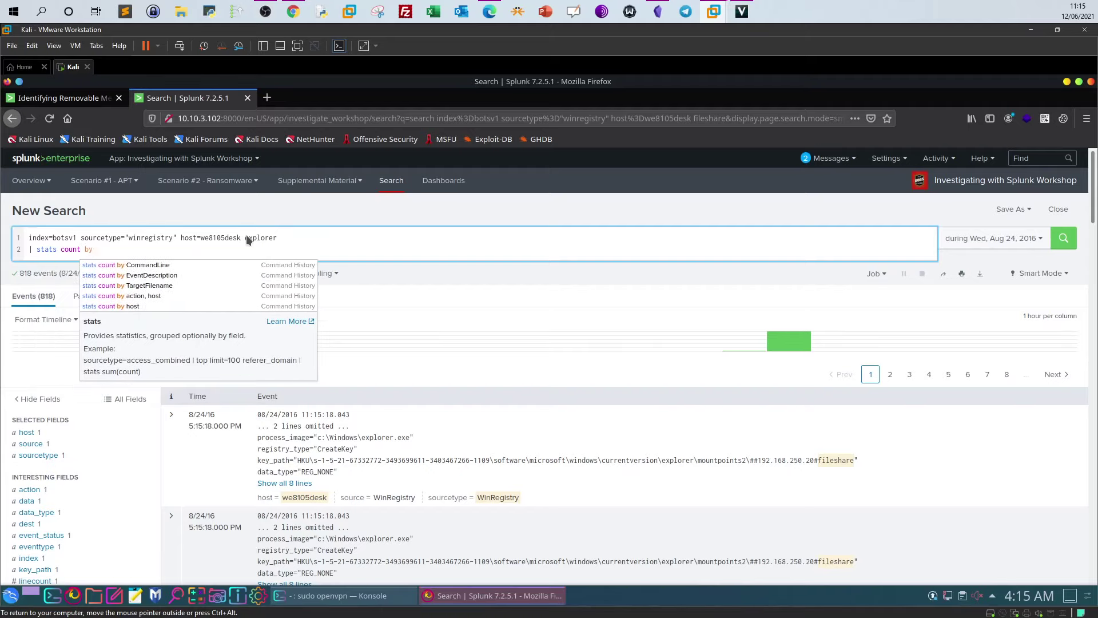
pyautogui.press('Escape')
# Inspect the values of the process_image and registry_key_name fields in the fileshare events.
pyautogui.scroll(-3, 180, 413)
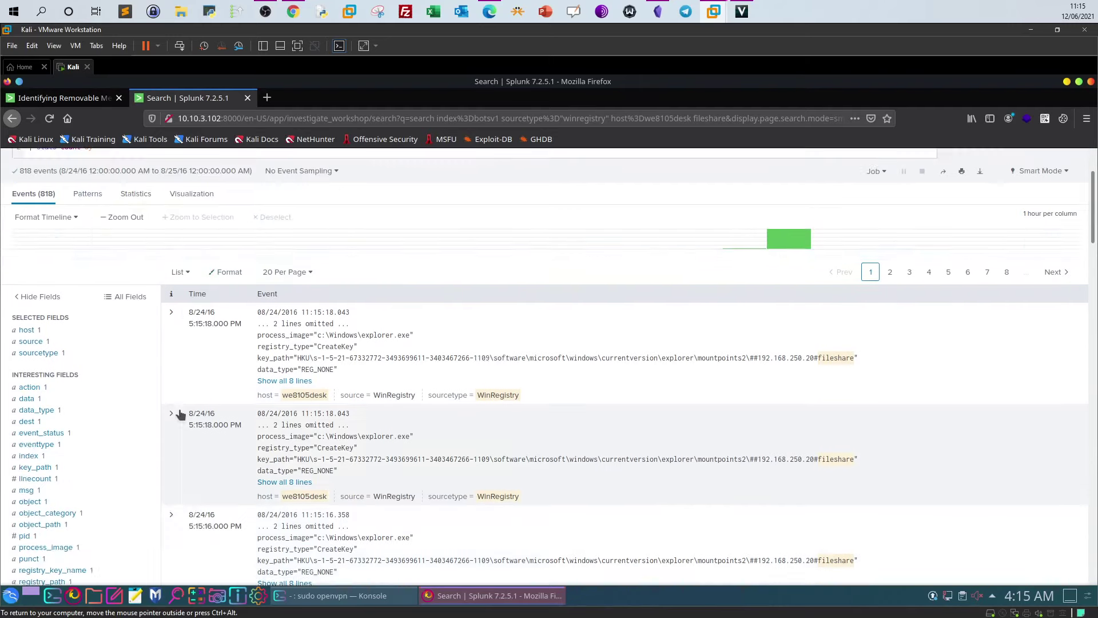
pyautogui.scroll(-1, 177, 416)
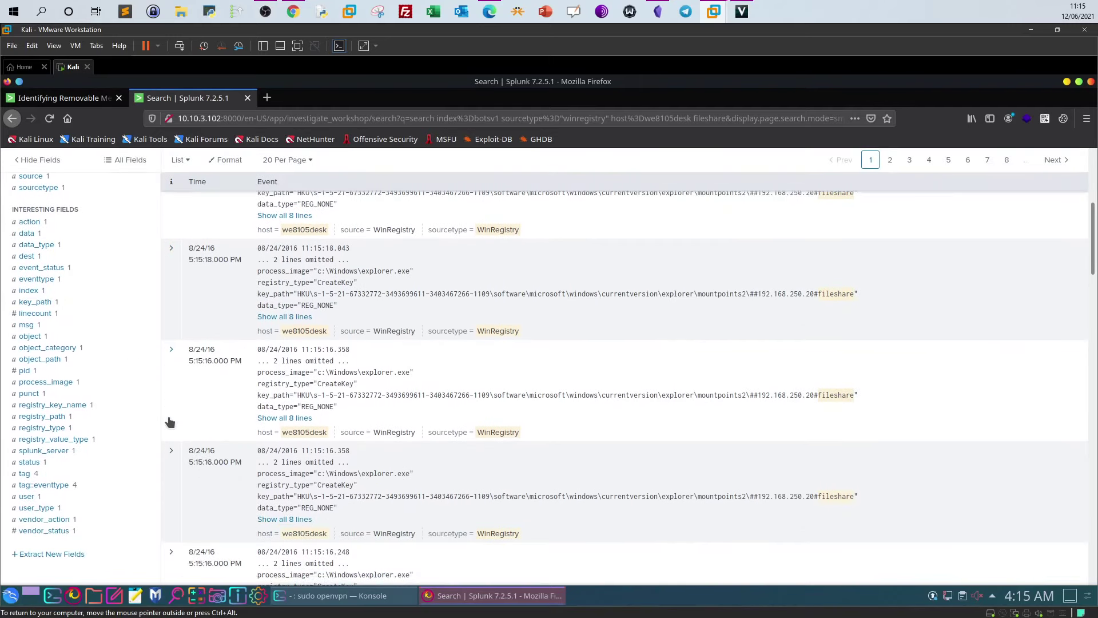
pyautogui.click(50, 383)
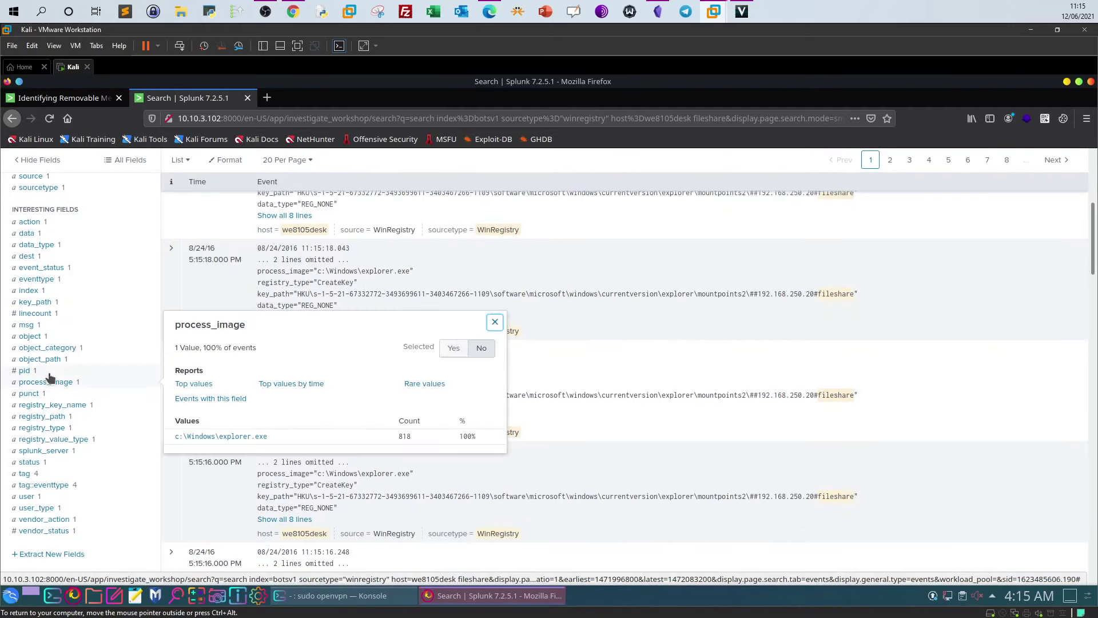
pyautogui.click(60, 406)
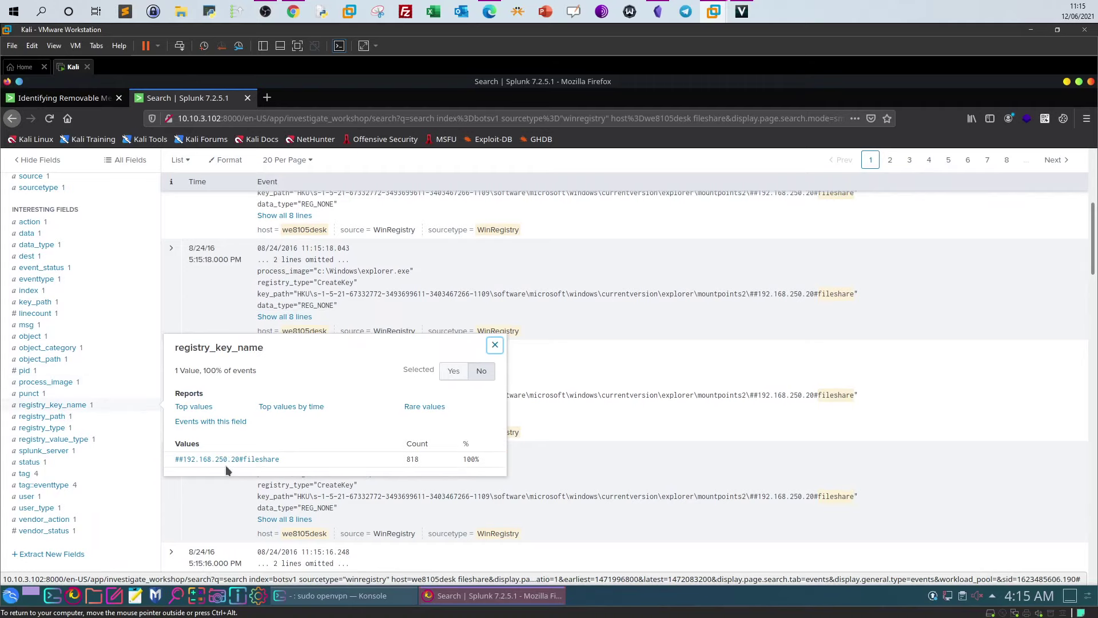
pyautogui.scroll(5, 225, 466)
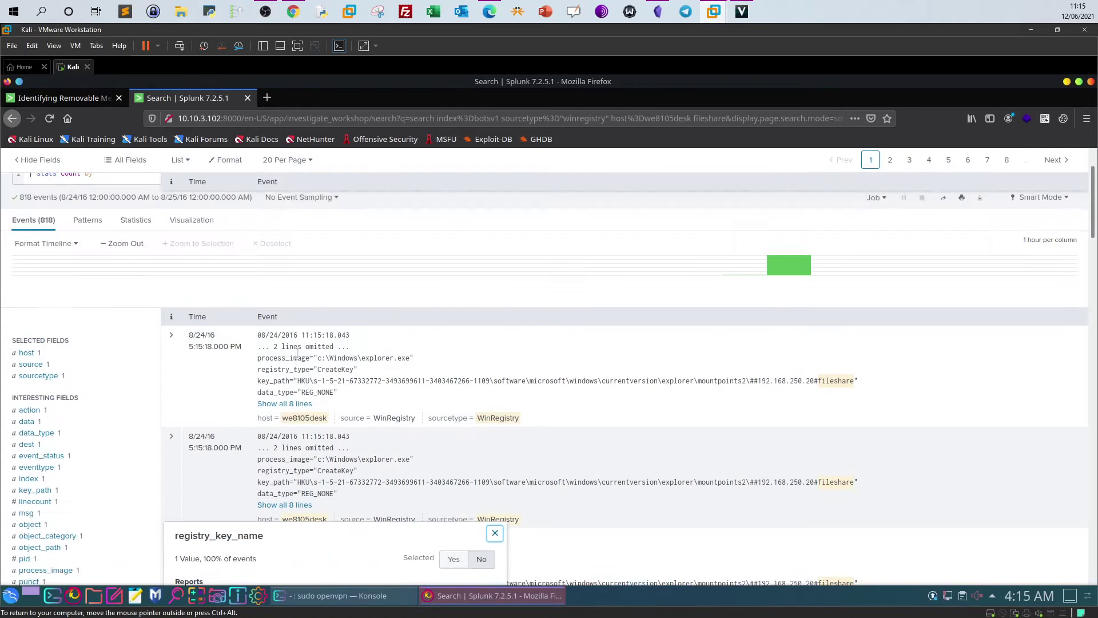
# Group the stats count by registery_key_name, add a descending sort on count, and run the search.
pyautogui.click(220, 259)
pyautogui.write('registery_key_')
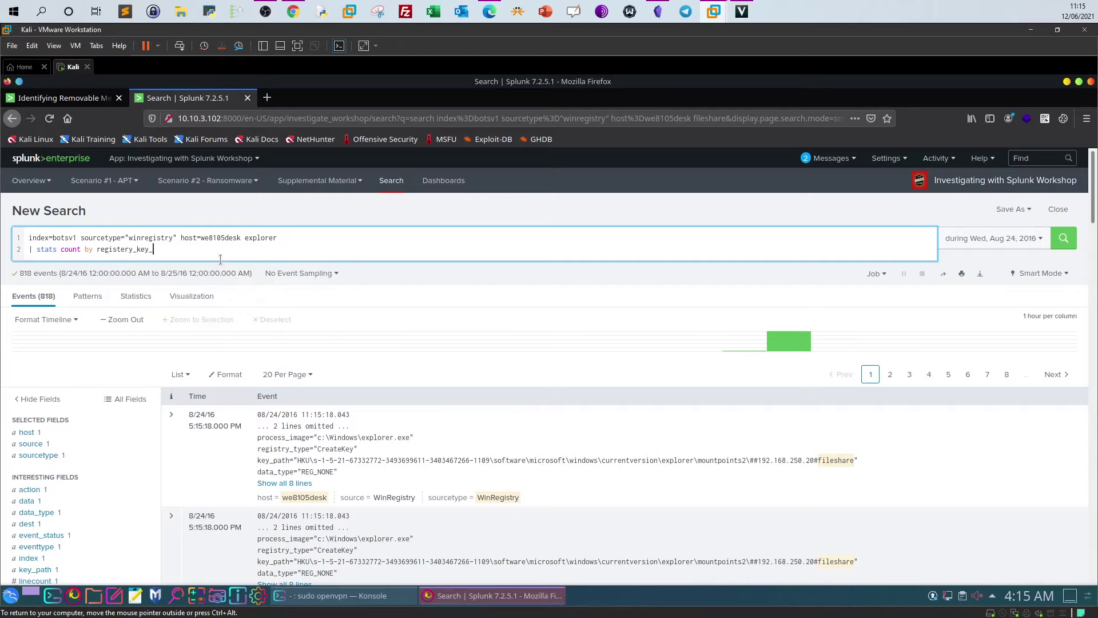
pyautogui.write('name')
pyautogui.hotkey('shift', 'Return')
pyautogui.write('| sort - count')
pyautogui.click(1063, 239)
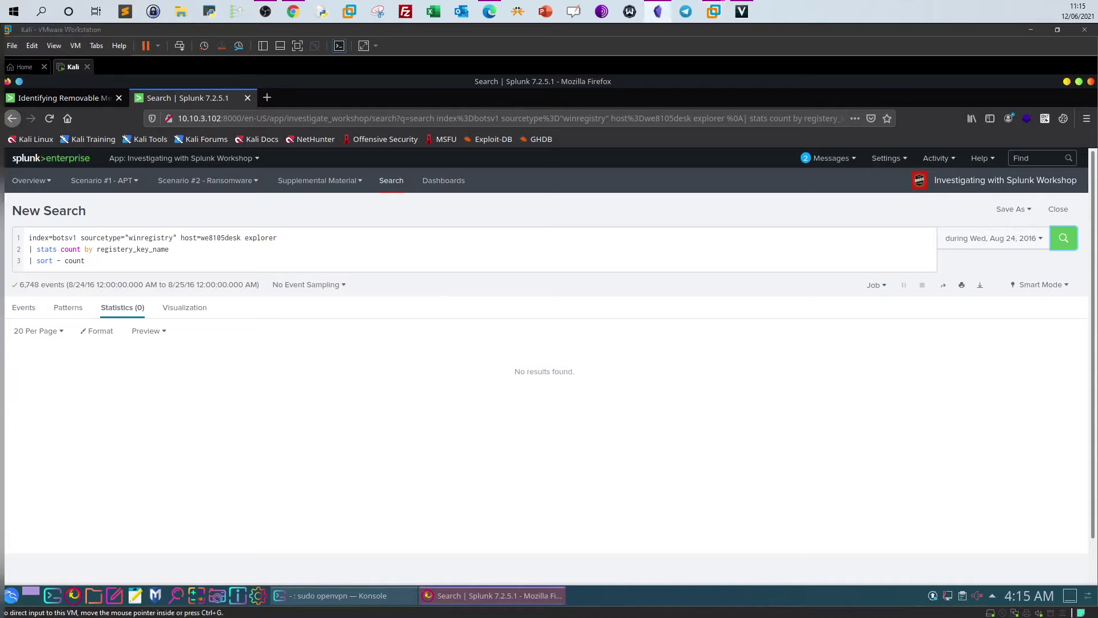
# Correct the stats grouping field to registry_key_name and rerun the search.
pyautogui.moveTo(169, 250); pyautogui.dragTo(98, 251)
pyautogui.write('registry_key_name')
pyautogui.click(1063, 238)
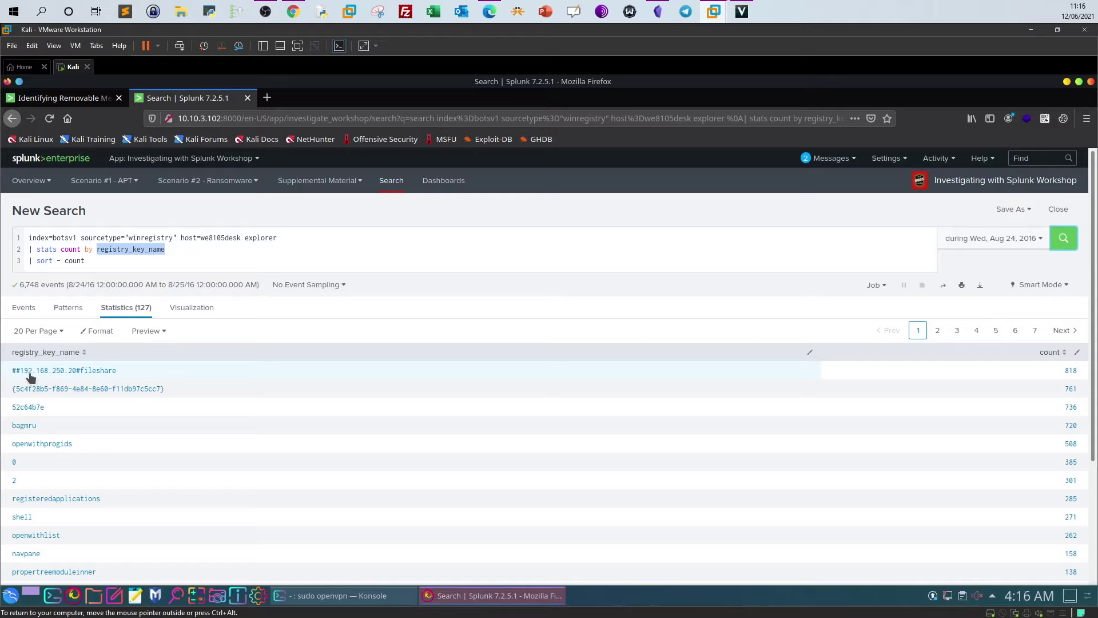
# Replace the explorer keyword with fileshare in the registry_key_name count query and run the search.
pyautogui.click(278, 237)
pyautogui.doubleClick(274, 237)
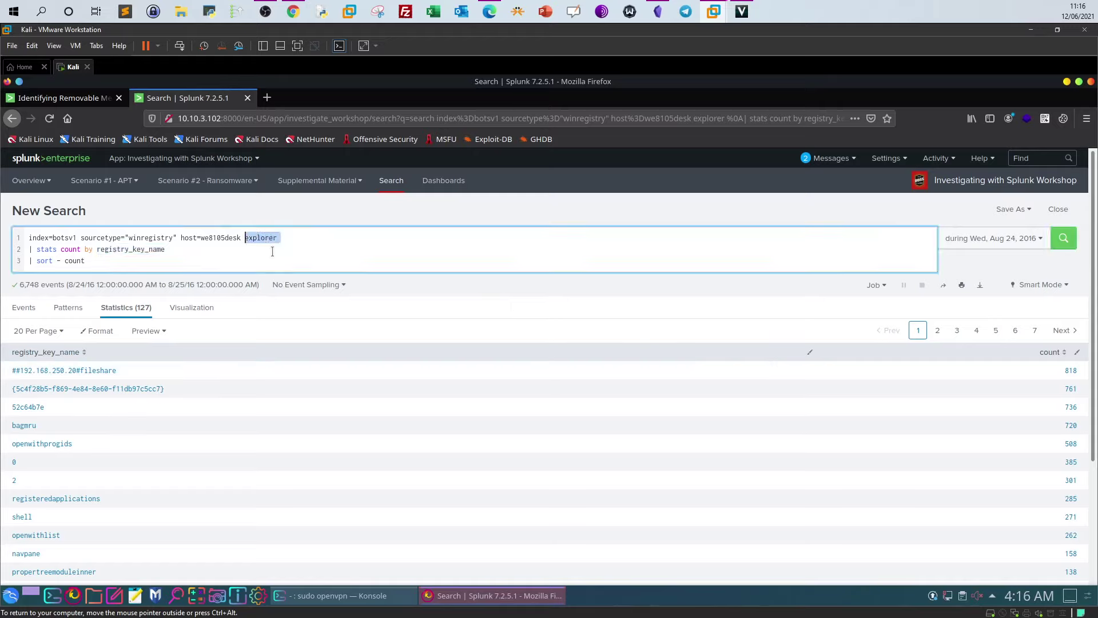
pyautogui.write('fileshare')
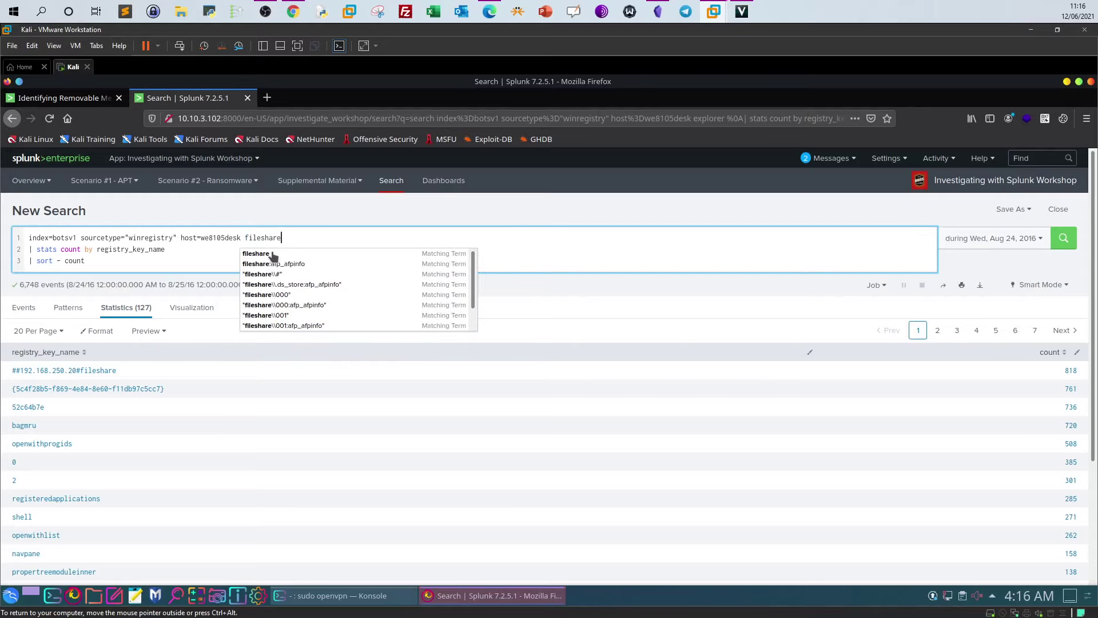
pyautogui.click(1063, 238)
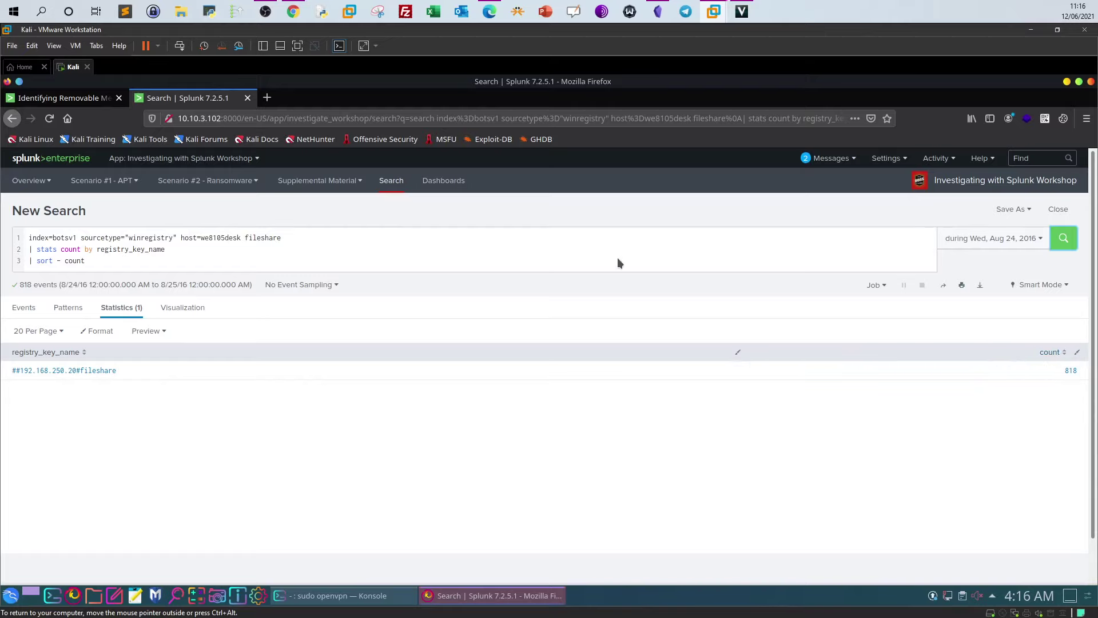
# Change the query keyword from fileshare back to explorer and rerun the search.
pyautogui.moveTo(291, 233); pyautogui.dragTo(243, 241)
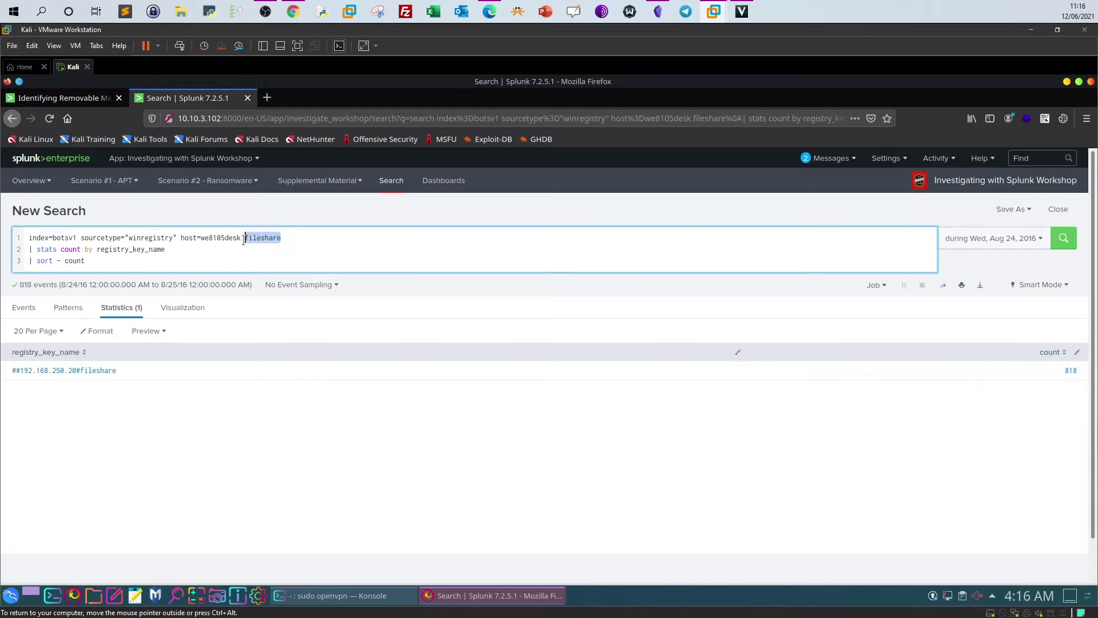
pyautogui.write('explorer')
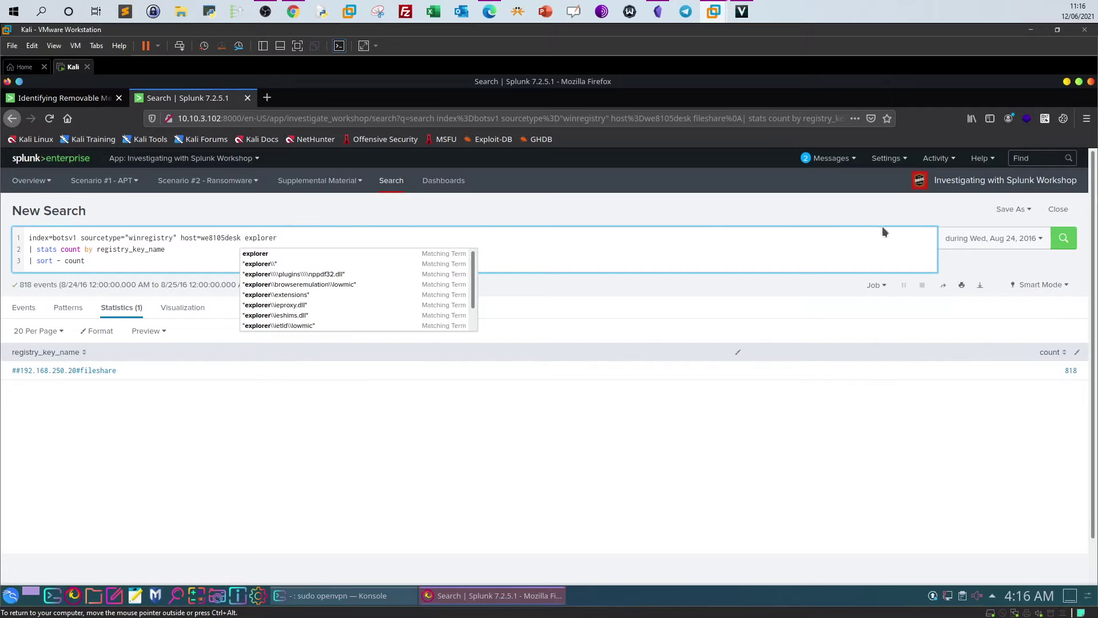
pyautogui.click(1063, 238)
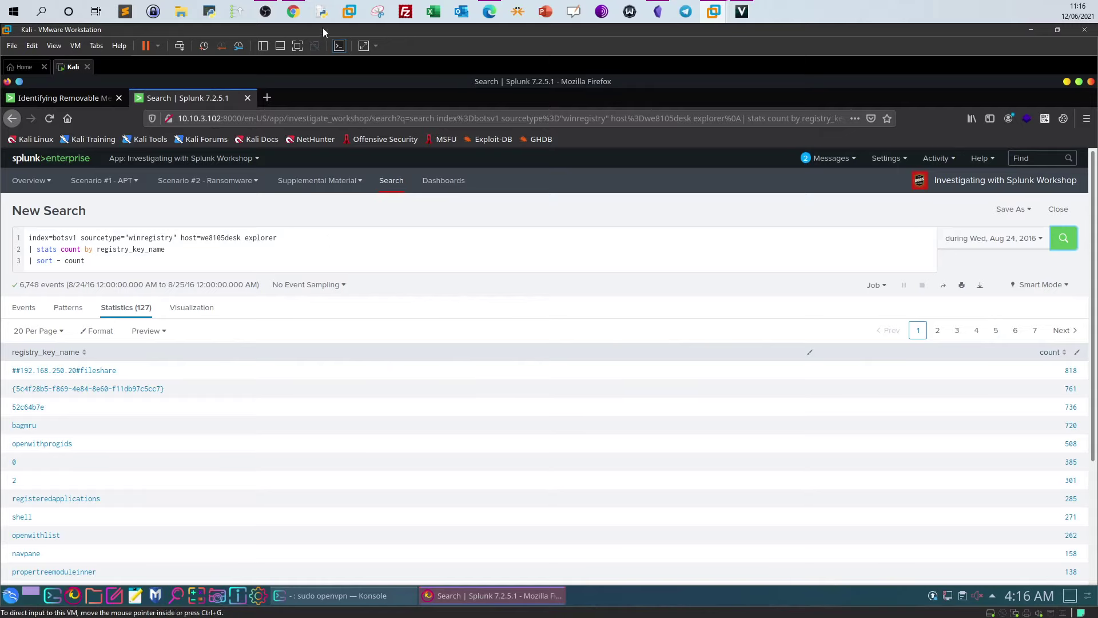
# Switch to the TryHackMe room in Chrome and review the file server IP answer and the question on we8105desk's first suspicious domain.
pyautogui.click(293, 11)
pyautogui.doubleClick(247, 371)
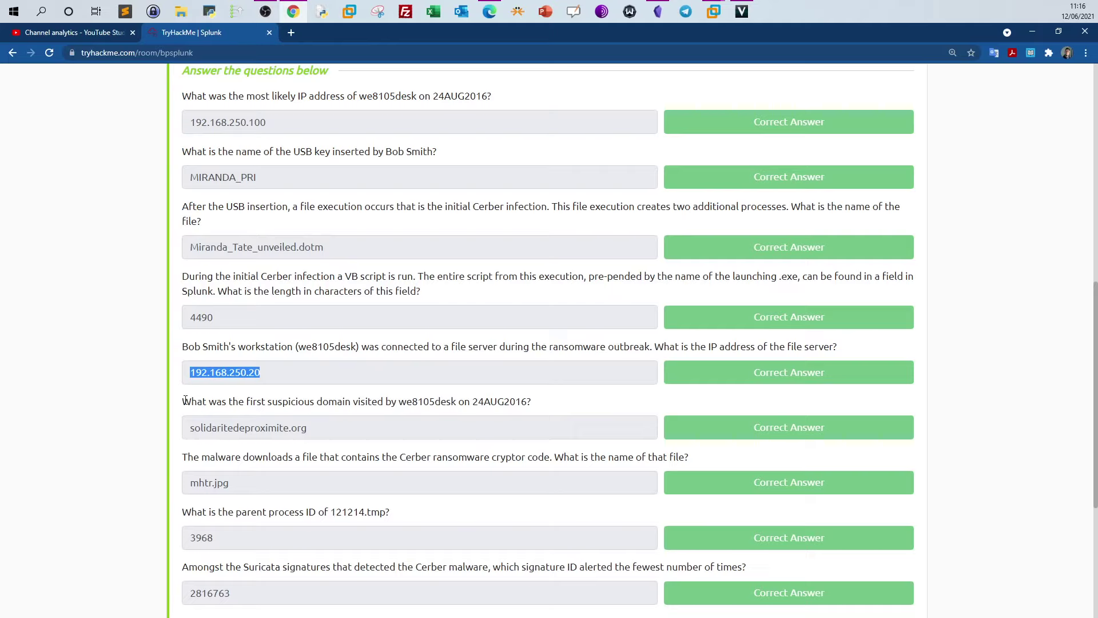
pyautogui.moveTo(184, 401); pyautogui.dragTo(534, 412)
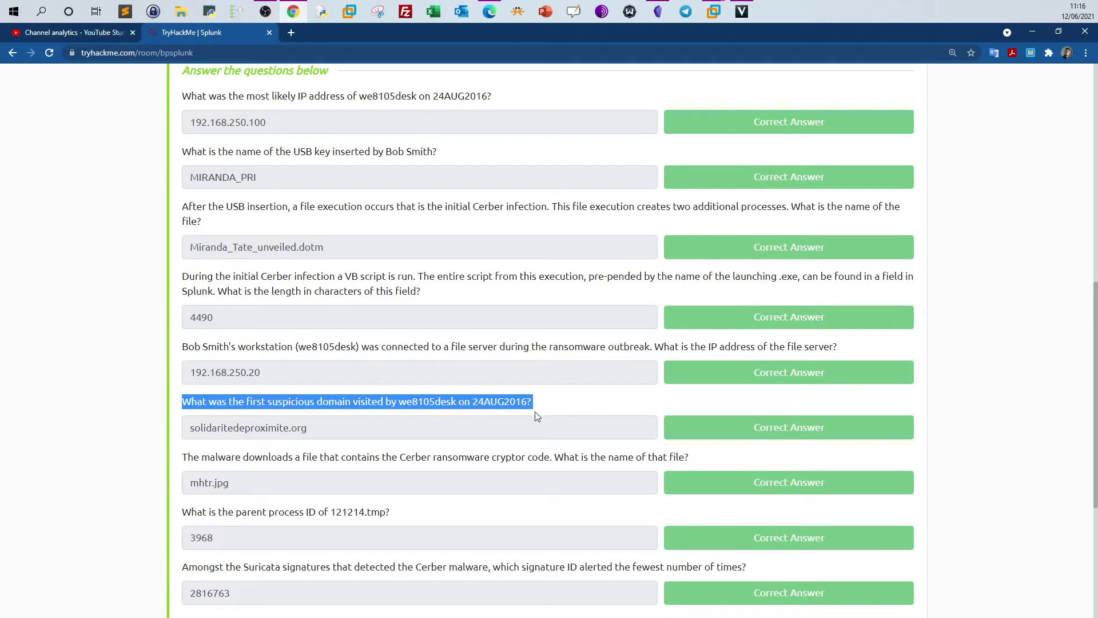
pyautogui.click(541, 405)
pyautogui.scroll(-1, 547, 402)
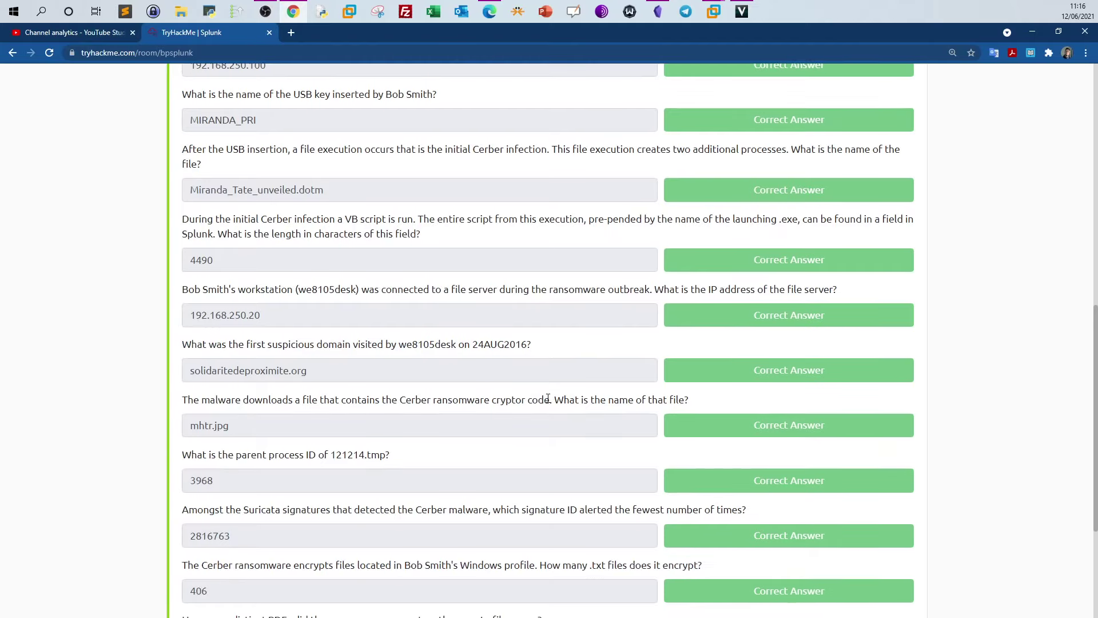
pyautogui.scroll(-1, 547, 402)
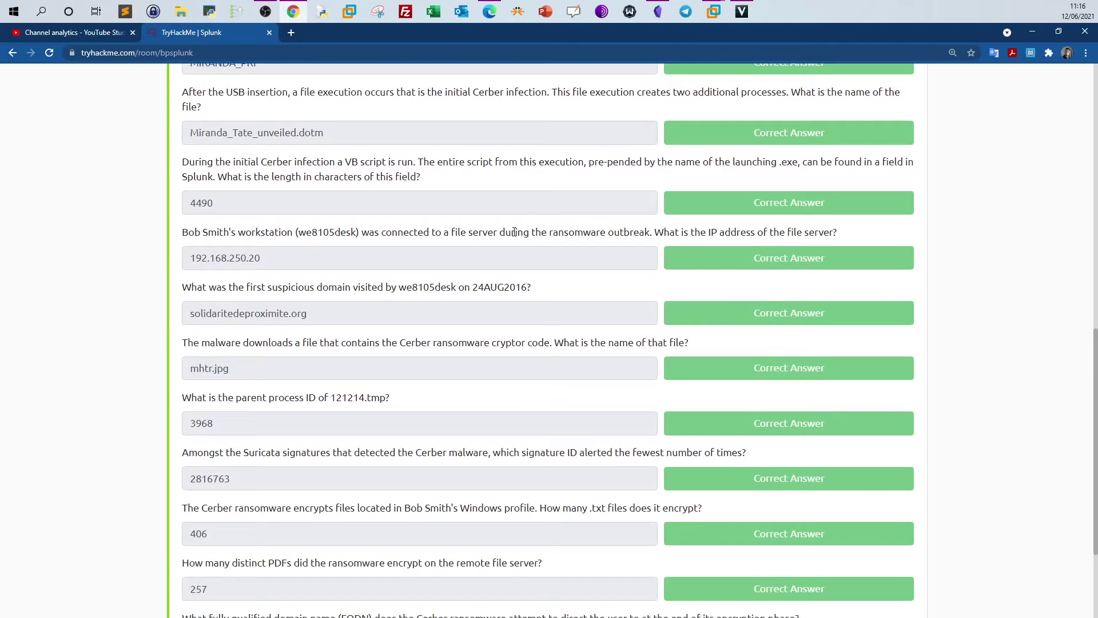
pyautogui.moveTo(405, 287); pyautogui.dragTo(447, 289)
pyautogui.moveTo(249, 287); pyautogui.dragTo(304, 287)
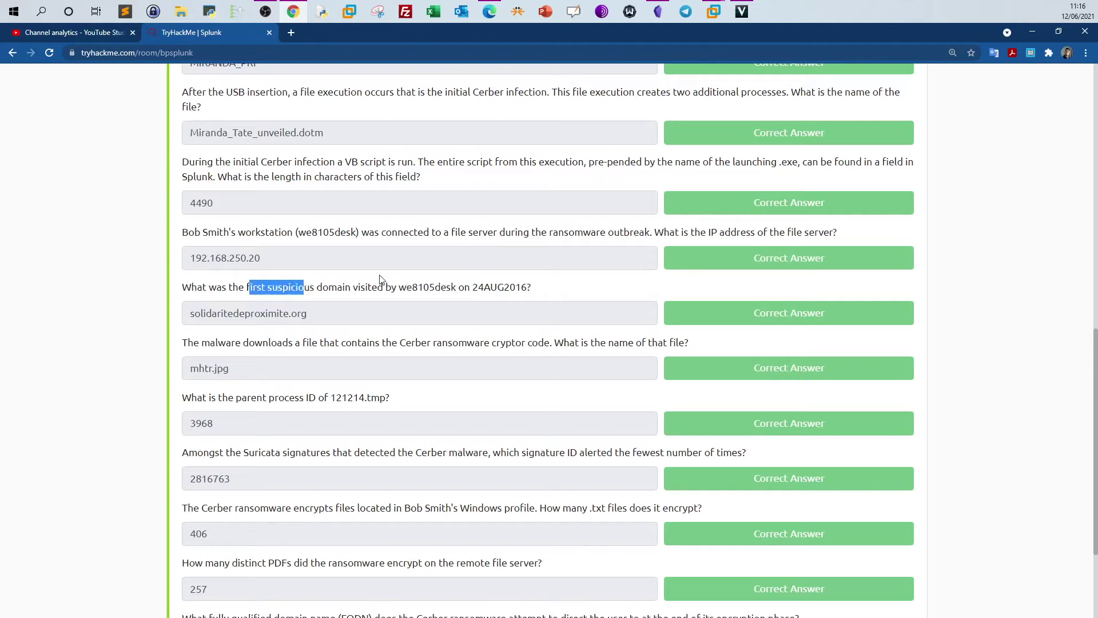
# Switch back to Splunk in the Kali virtual machine and clear the stats and sort commands from the query.
pyautogui.click(733, 51)
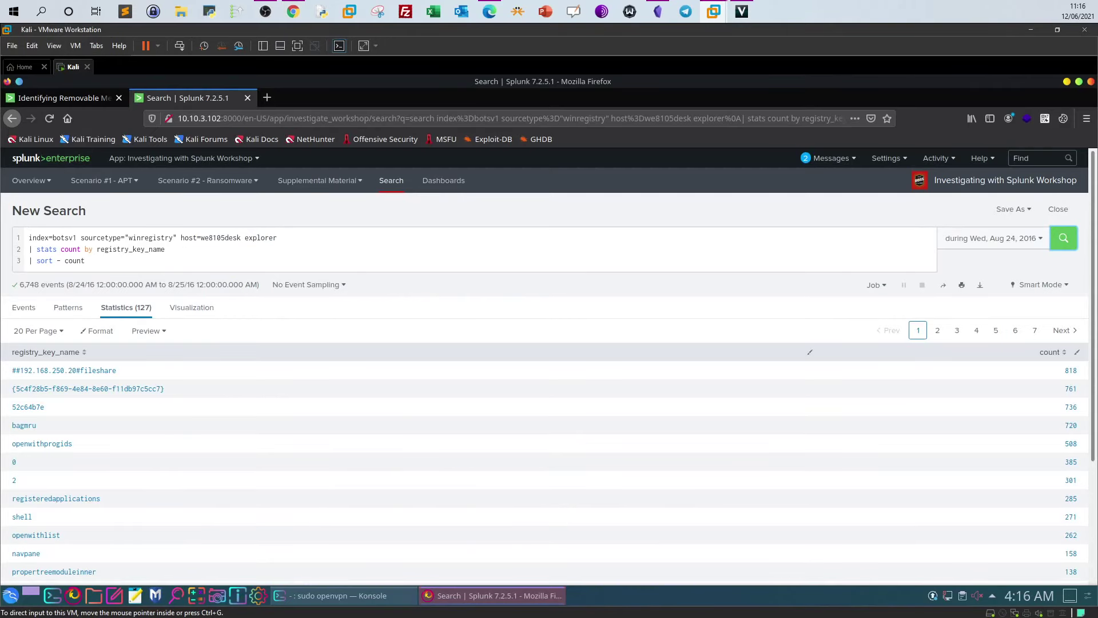
pyautogui.moveTo(130, 262); pyautogui.dragTo(9, 251)
pyautogui.press('BackSpace')
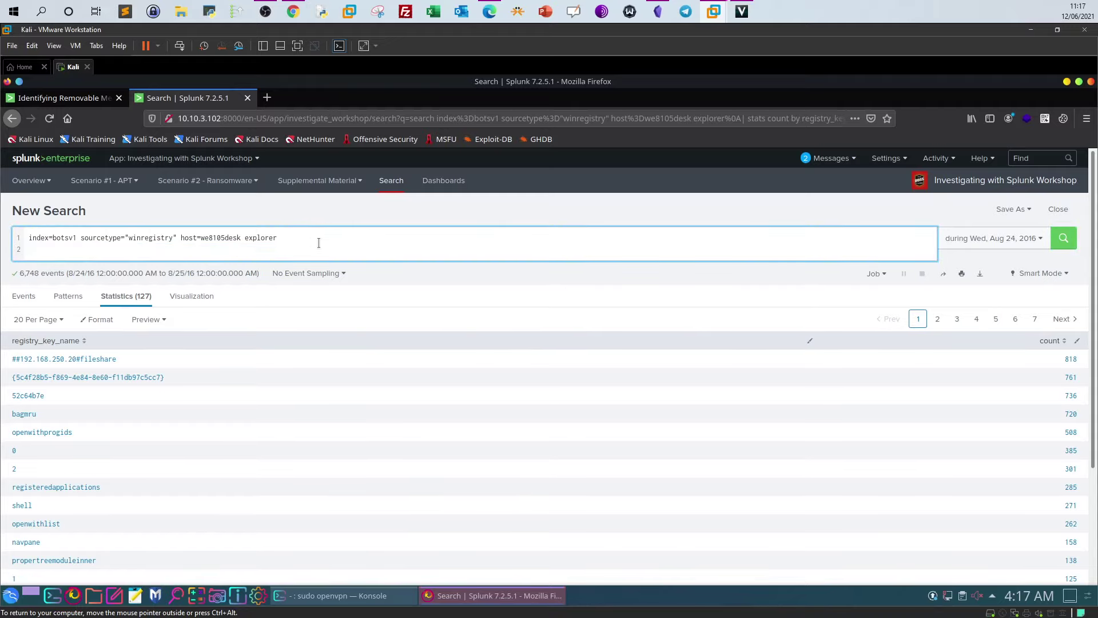
# Reduce the query to index=botsv1, change the sourcetype to "stream:dns", and run the search.
pyautogui.moveTo(184, 238); pyautogui.dragTo(286, 240)
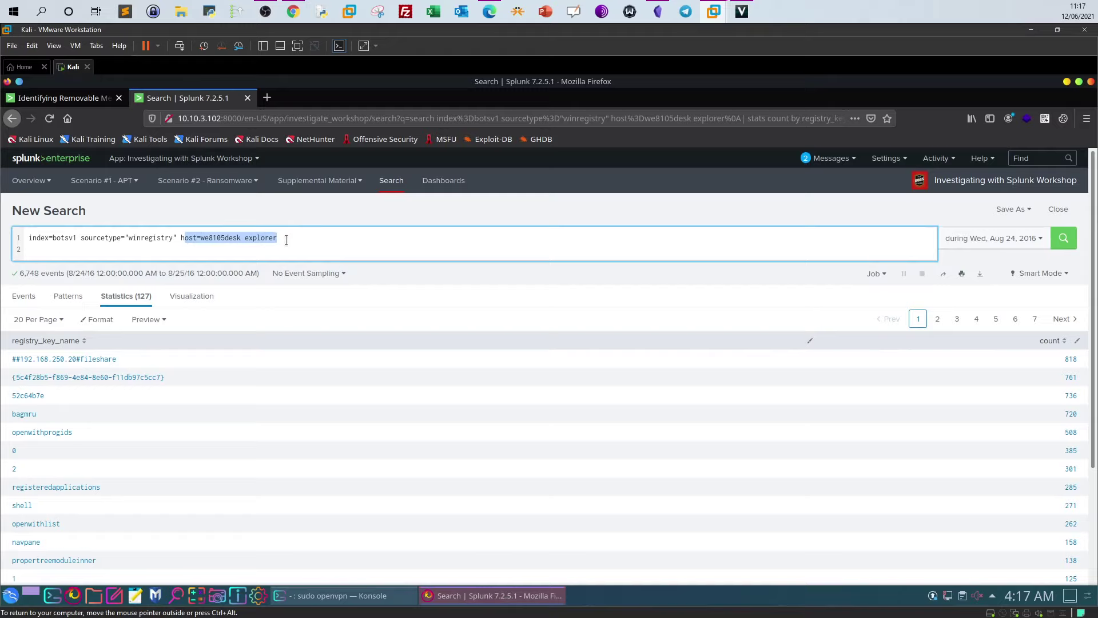
pyautogui.press('BackSpace')
pyautogui.press('BackSpace')
pyautogui.press('BackSpace')
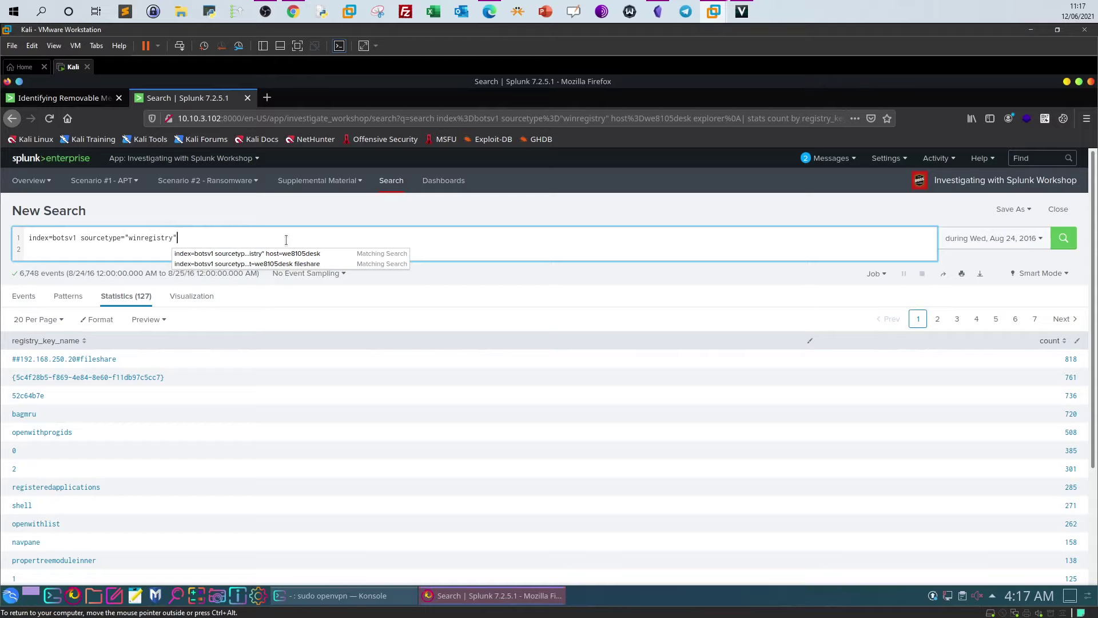
pyautogui.moveTo(125, 237); pyautogui.dragTo(217, 239)
pyautogui.write('stream')
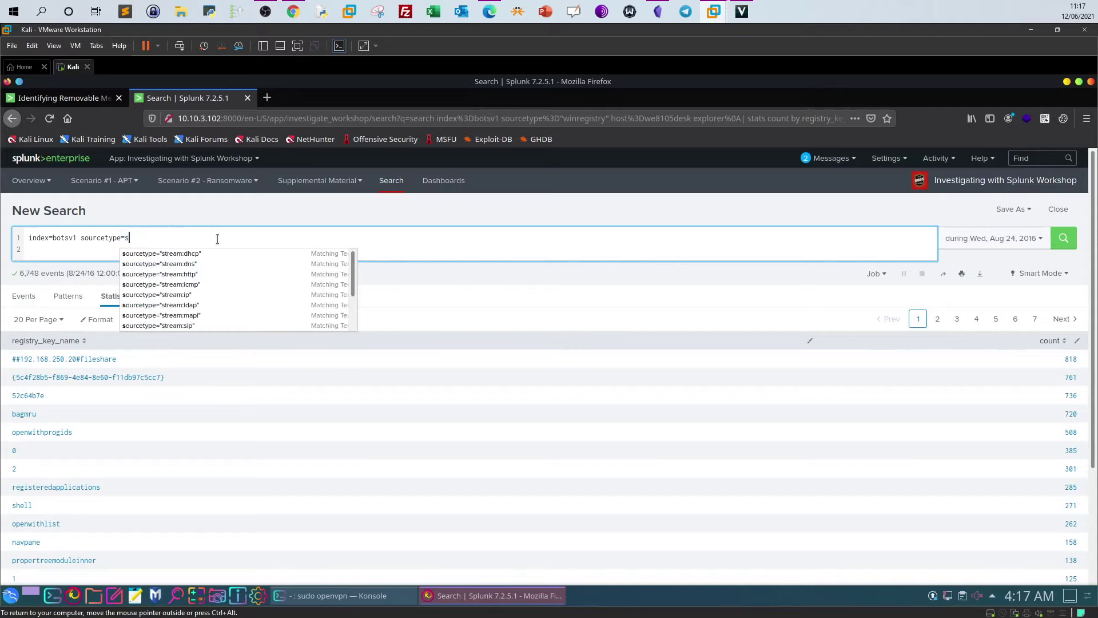
pyautogui.click(195, 264)
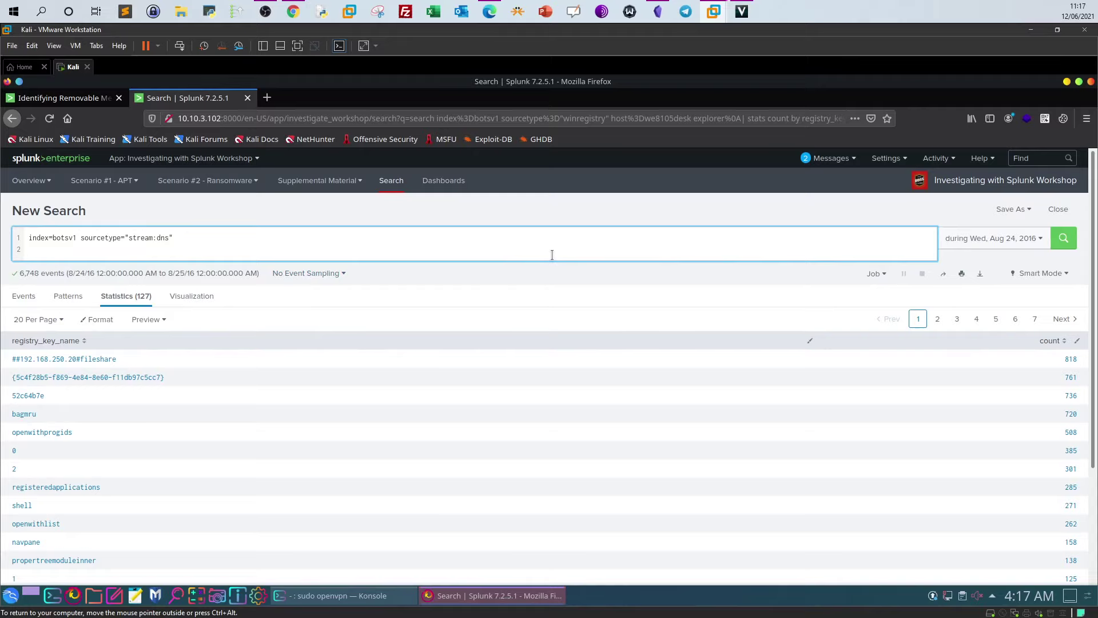
pyautogui.click(1058, 246)
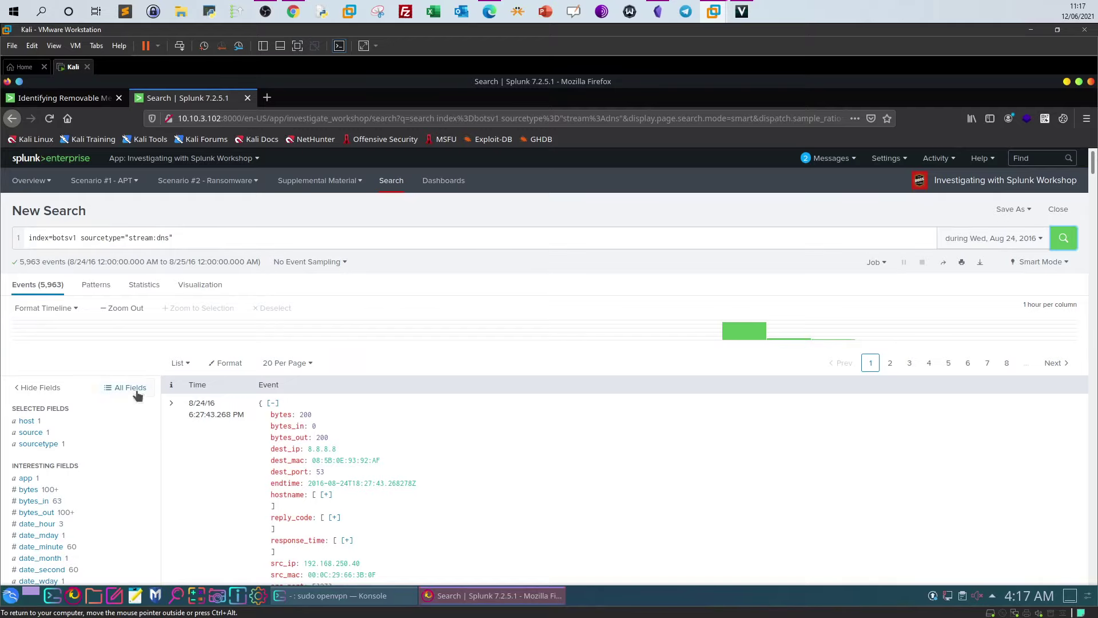
# Filter the DNS events to the src value 192.168.250.100.
pyautogui.scroll(-3, 107, 443)
pyautogui.scroll(-7, 106, 443)
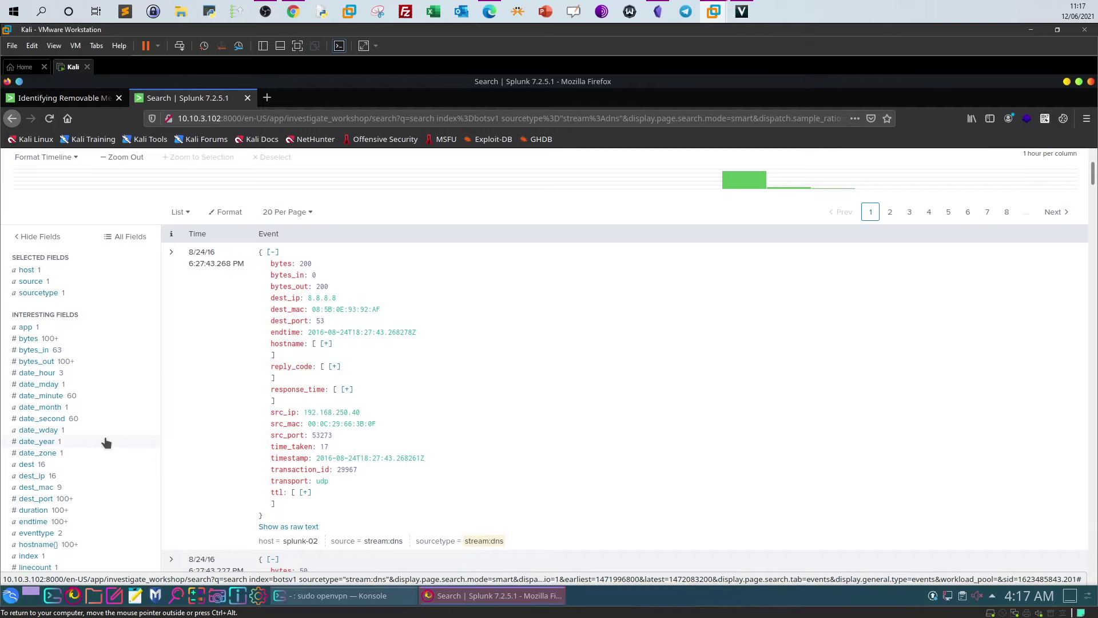
pyautogui.scroll(-5, 106, 443)
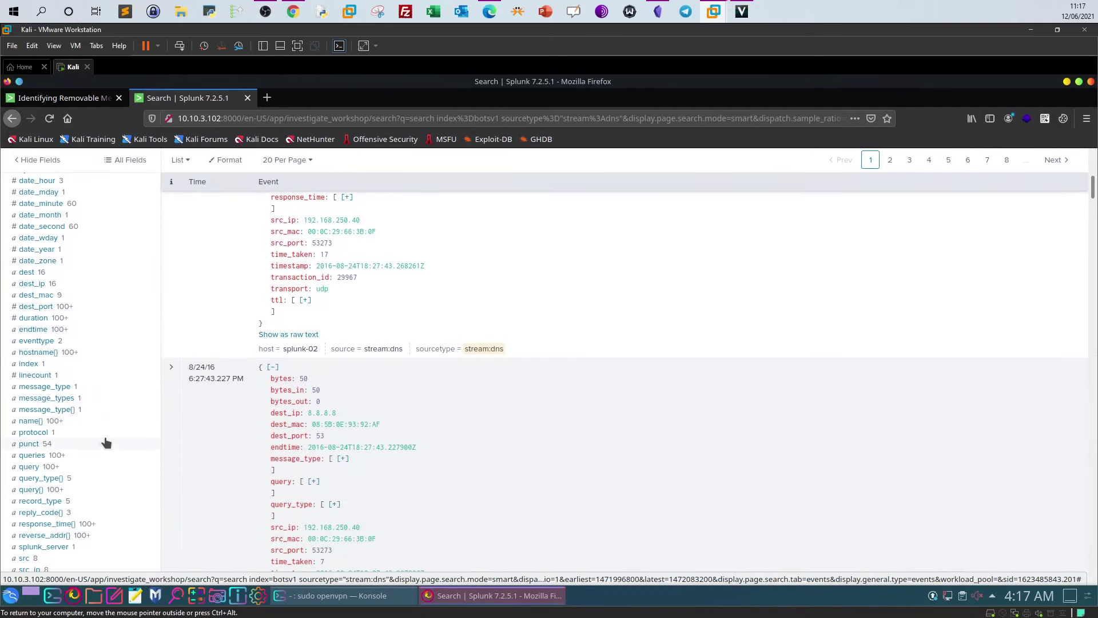
pyautogui.click(24, 484)
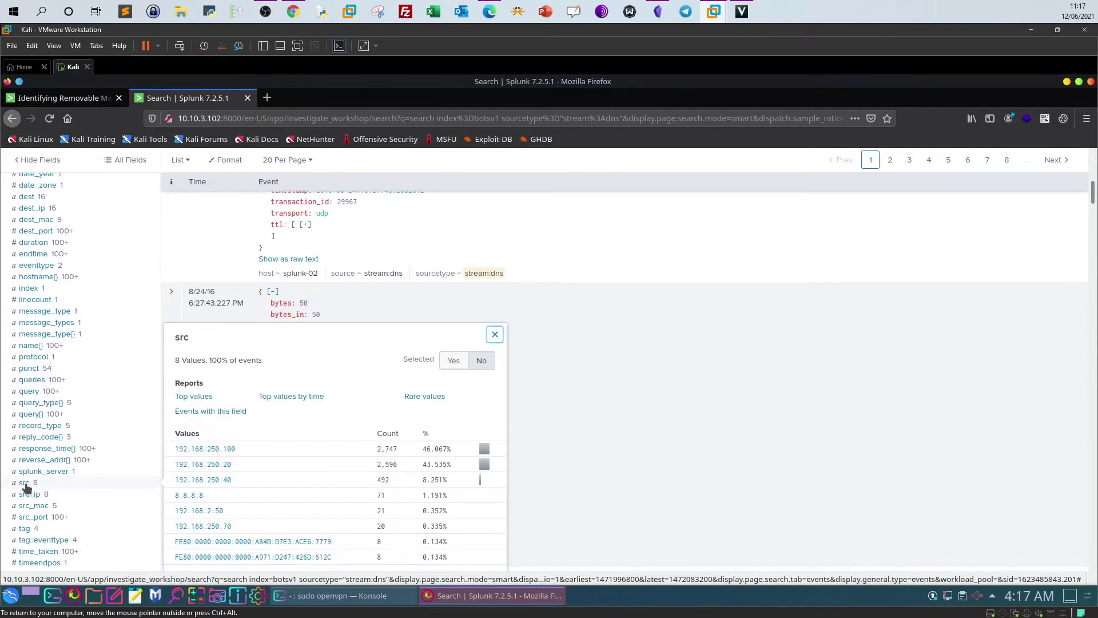
pyautogui.click(192, 450)
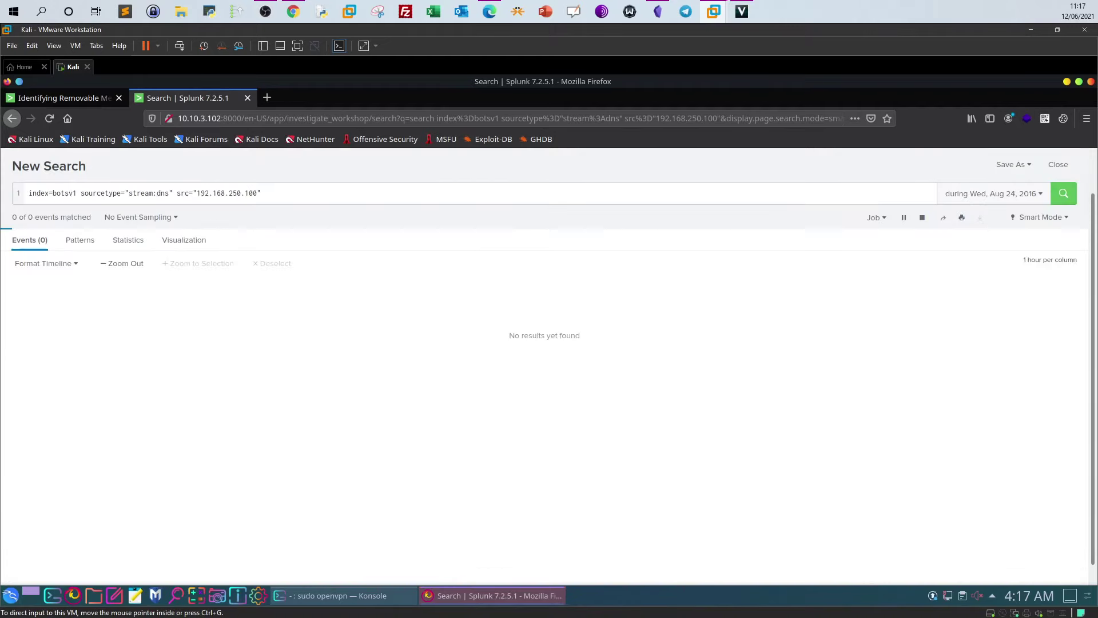
# Narrow the DNS events further to record_type A.
pyautogui.scroll(-5, 111, 429)
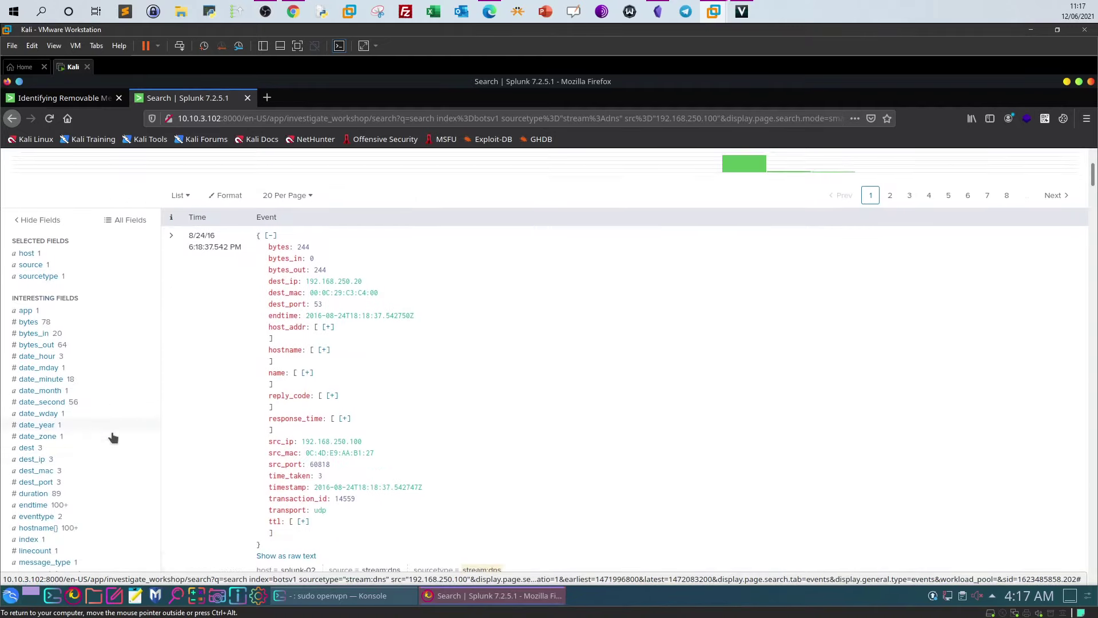
pyautogui.scroll(-2, 113, 437)
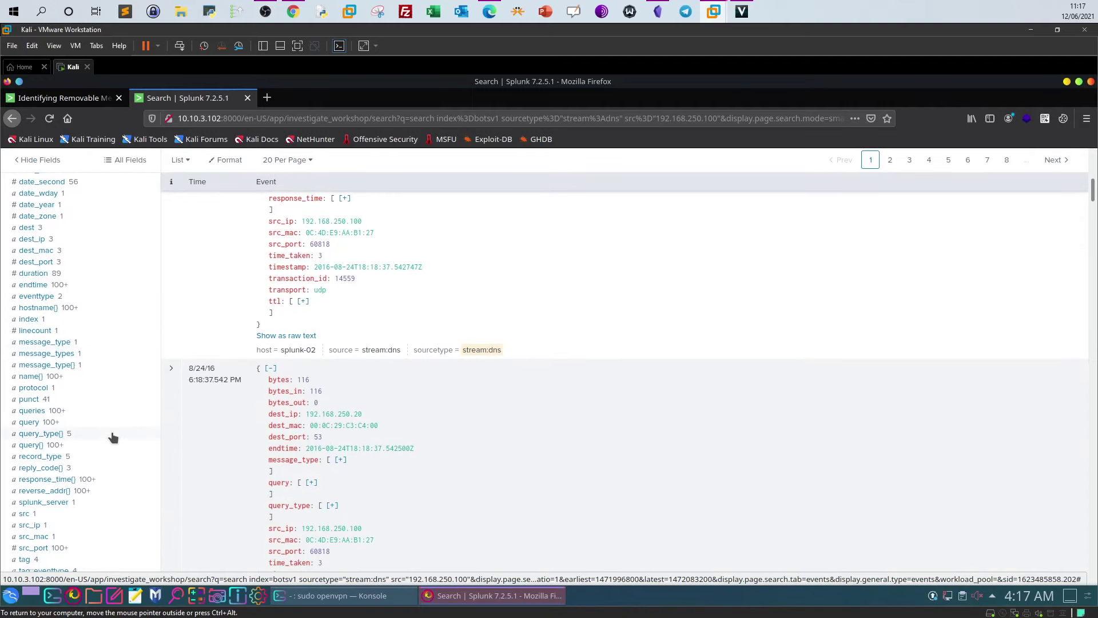
pyautogui.click(54, 457)
pyautogui.click(177, 512)
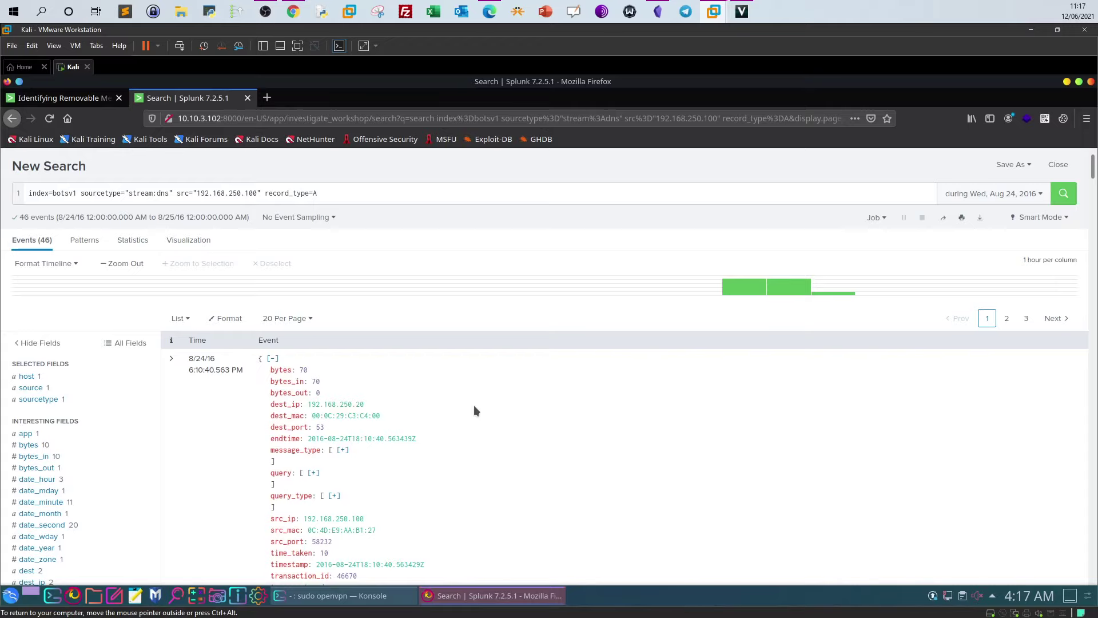
# Look over the filtered DNS events and start a table command on a new line of the query.
pyautogui.scroll(-2, 474, 406)
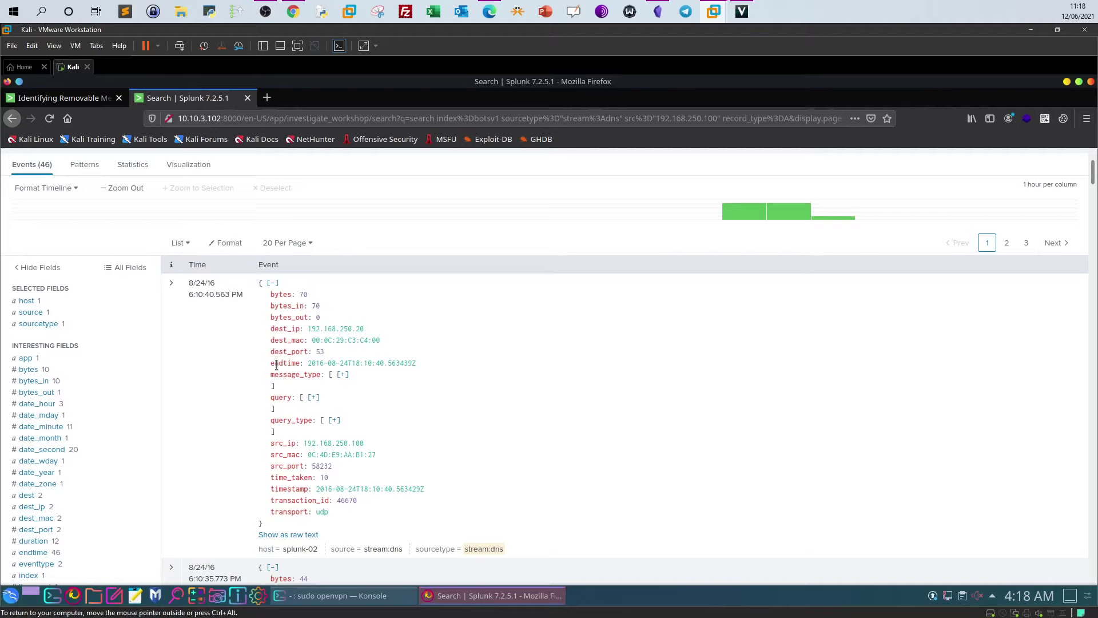
pyautogui.scroll(-3, 282, 421)
pyautogui.scroll(4, 282, 421)
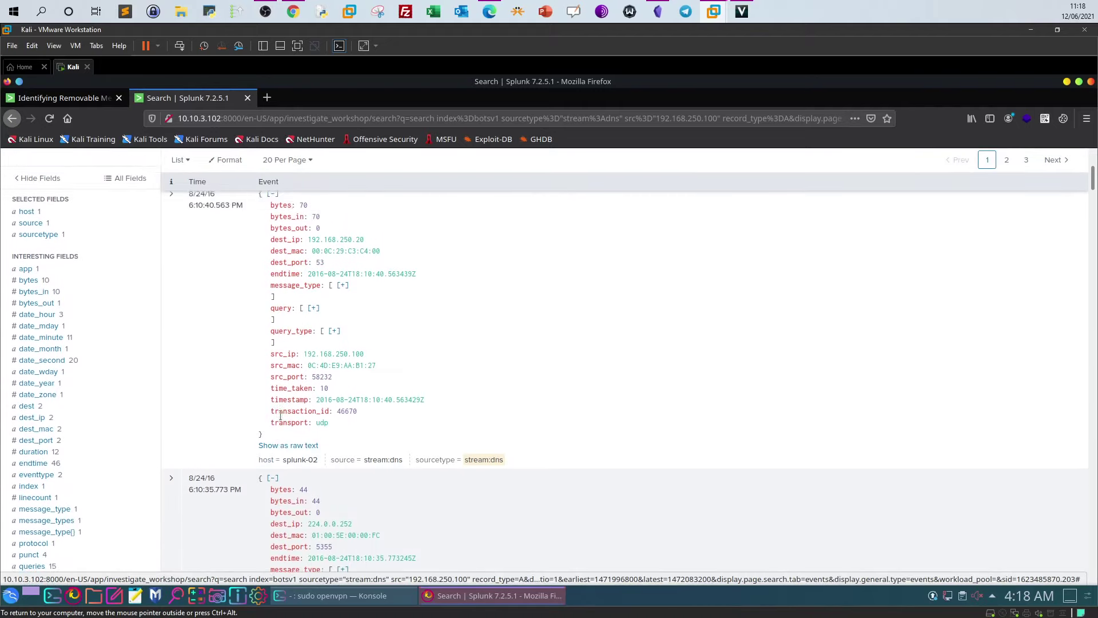
pyautogui.click(362, 156)
pyautogui.hotkey('shift', 'Return')
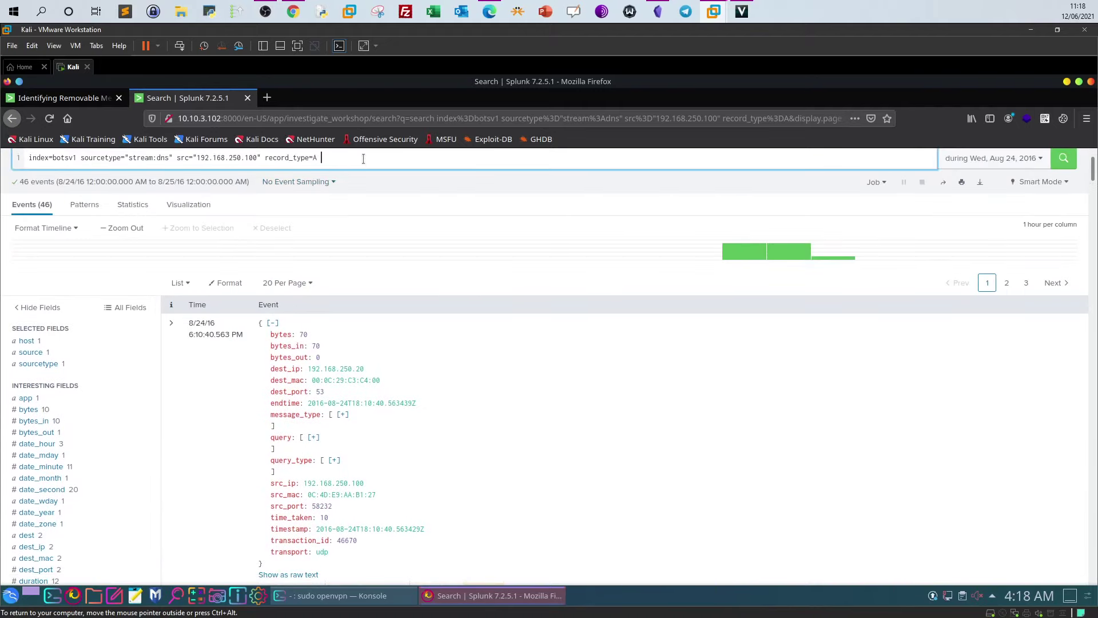
pyautogui.write('| table')
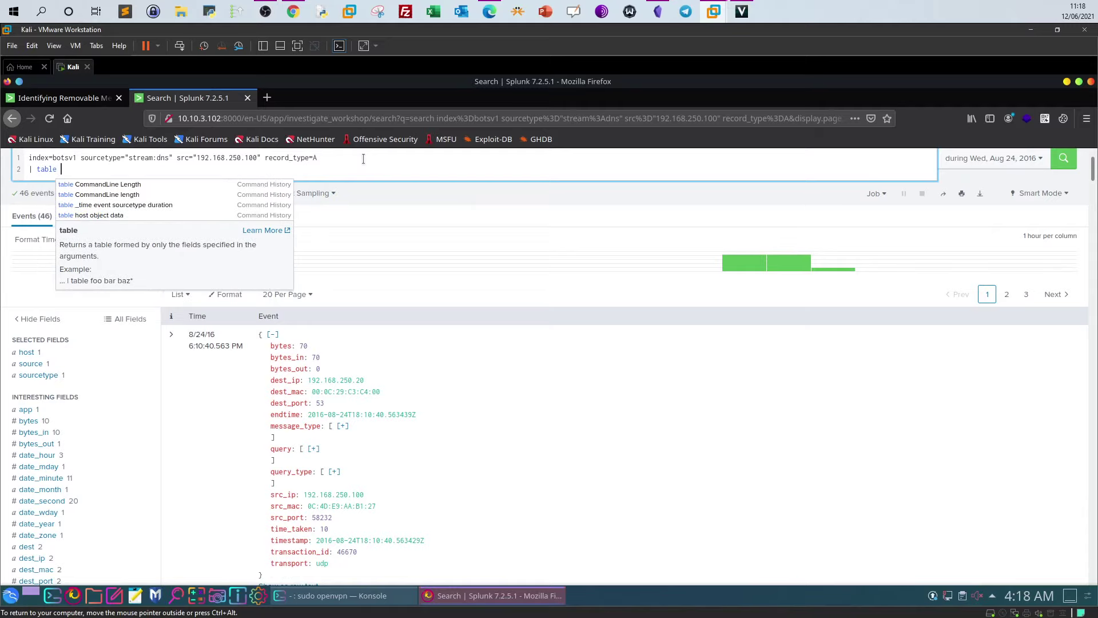
# Examine the values of the dest, dest_ip, dest_port and query{} fields for the filtered DNS events.
pyautogui.click(410, 197)
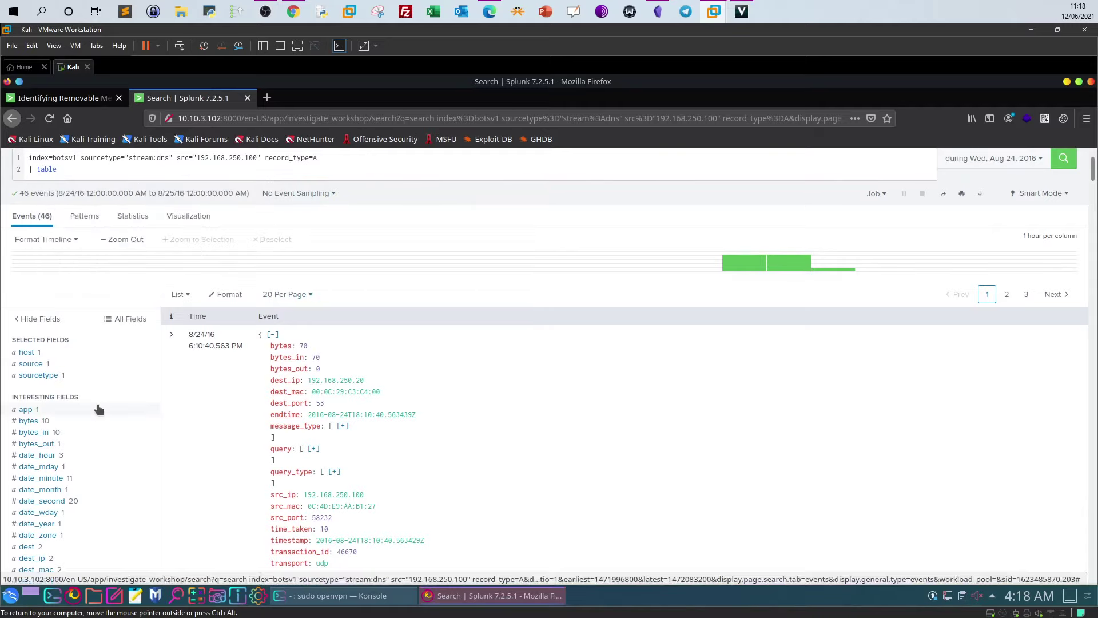
pyautogui.scroll(-2, 247, 412)
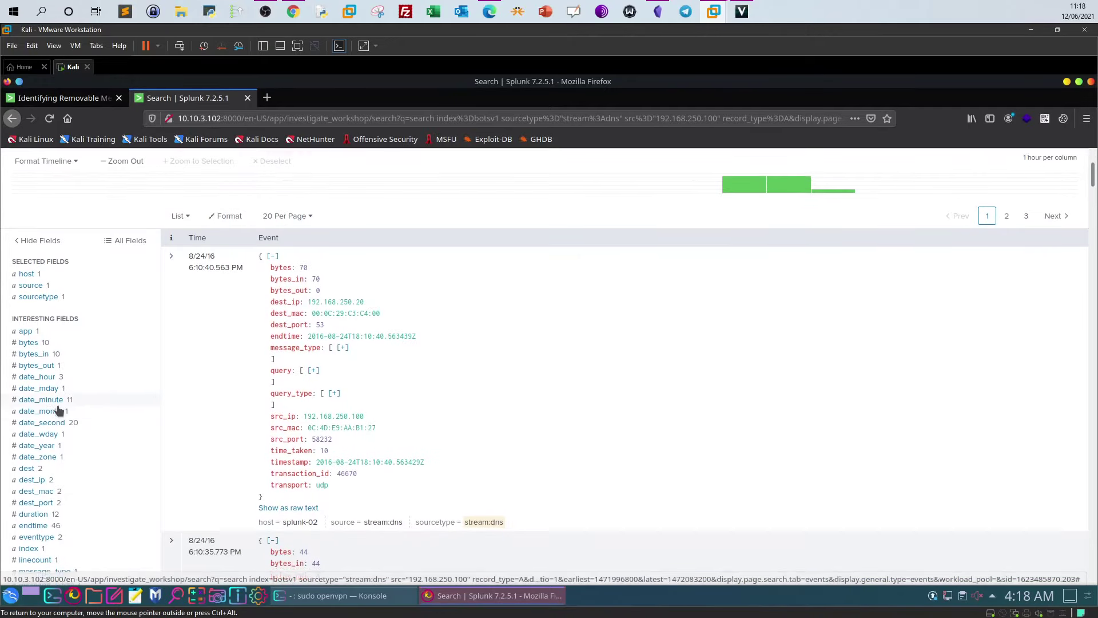
pyautogui.scroll(-1, 57, 416)
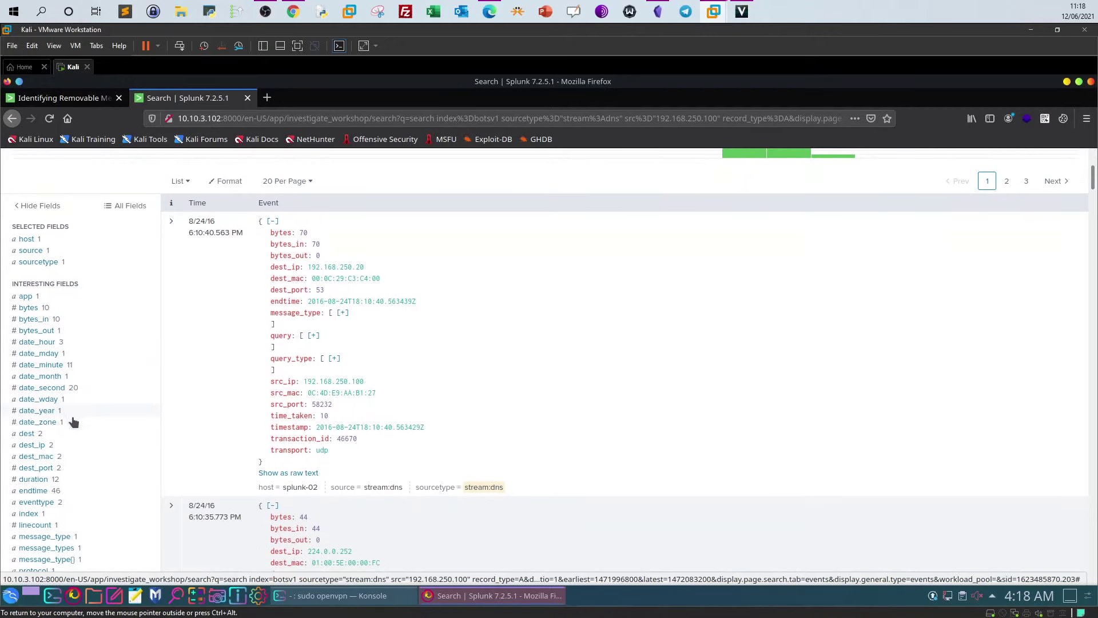
pyautogui.click(26, 434)
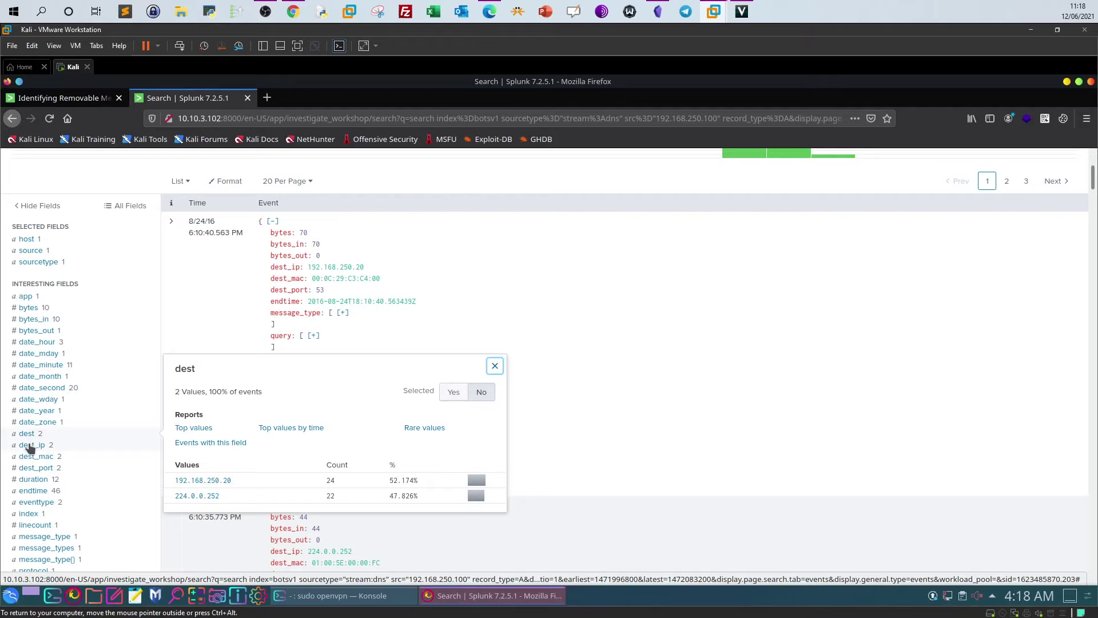
pyautogui.click(29, 446)
pyautogui.click(32, 469)
pyautogui.scroll(-3, 33, 470)
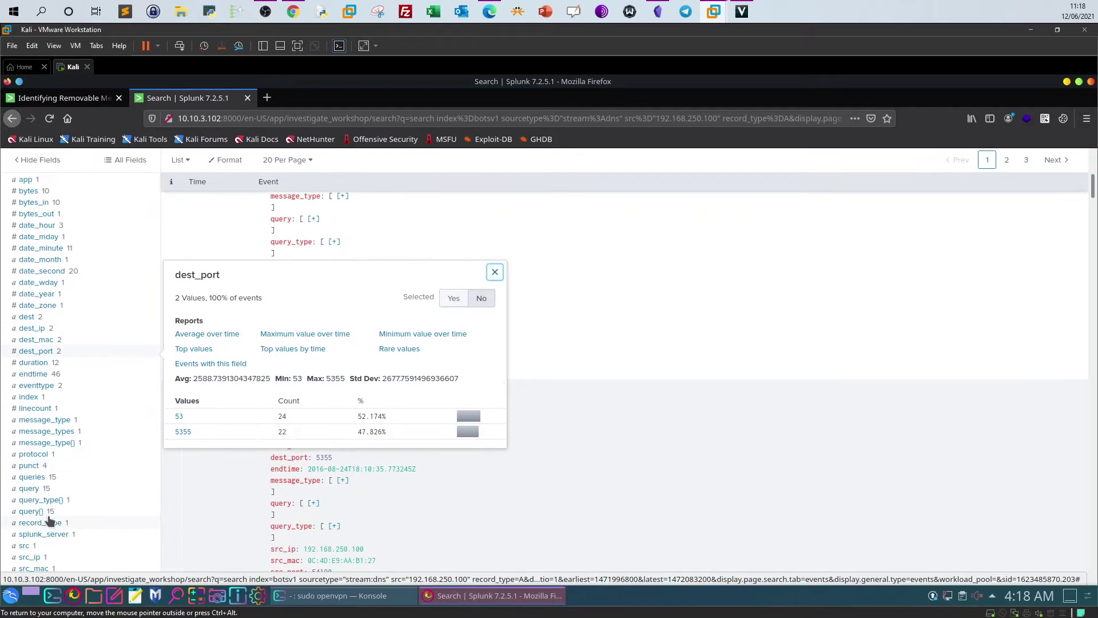
pyautogui.scroll(-1, 46, 521)
pyautogui.click(30, 474)
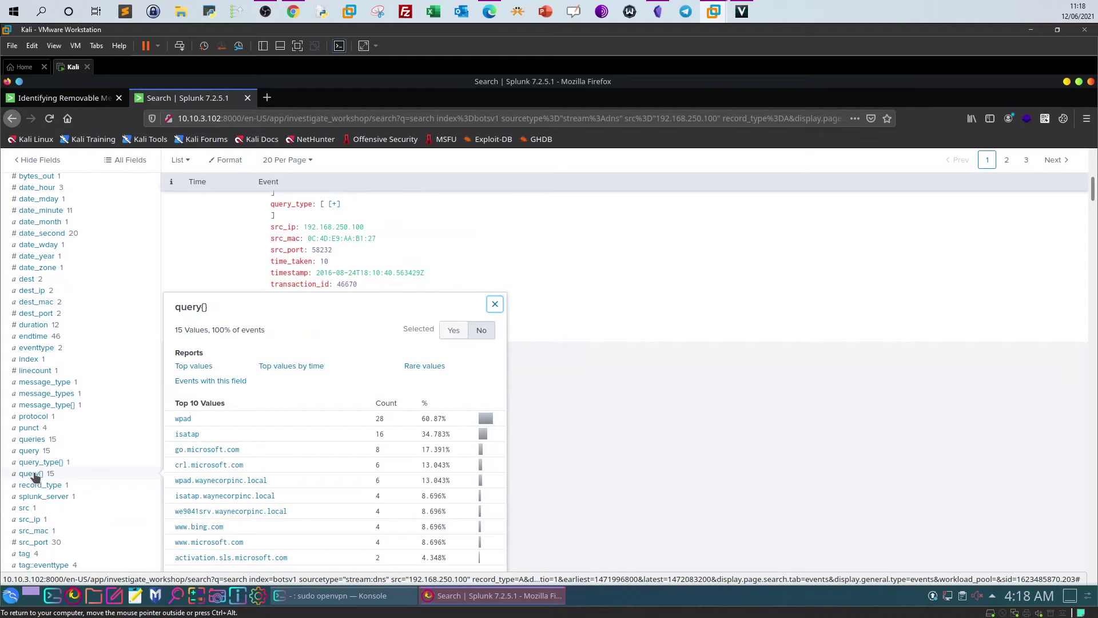
# Complete the table command with the src and query fields and run the search.
pyautogui.scroll(6, 211, 296)
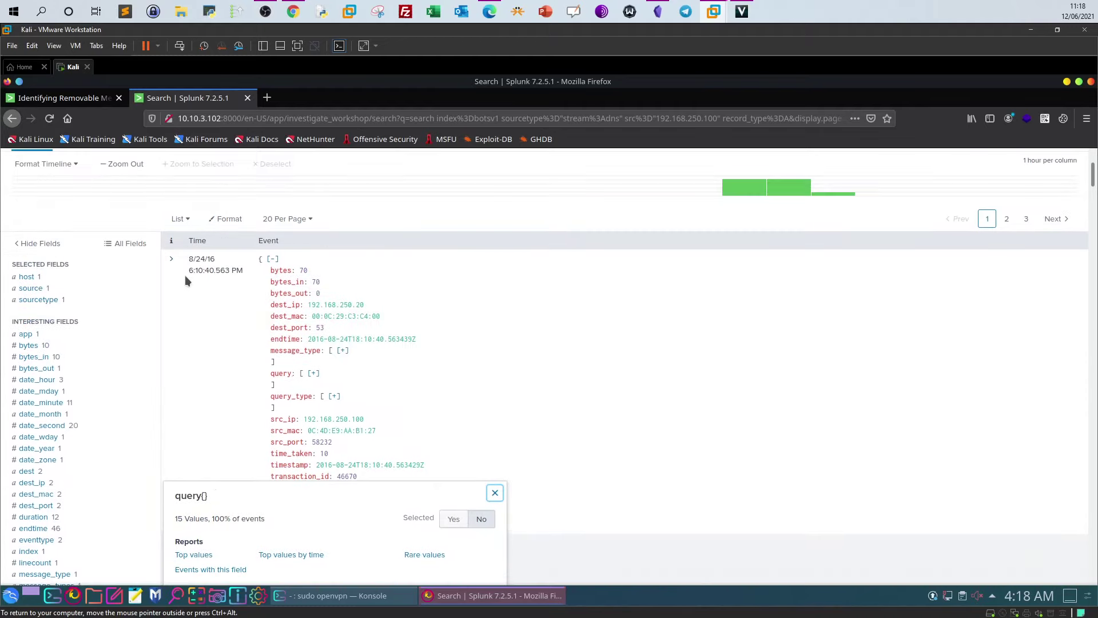
pyautogui.click(117, 243)
pyautogui.write('query')
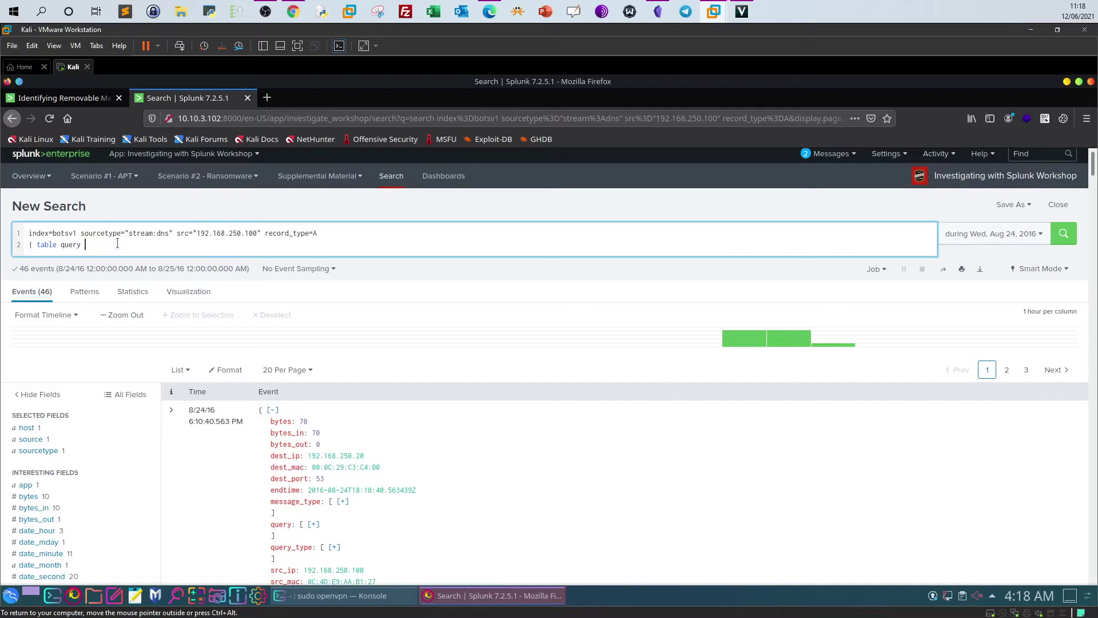
pyautogui.click(62, 247)
pyautogui.write('src')
pyautogui.click(1063, 233)
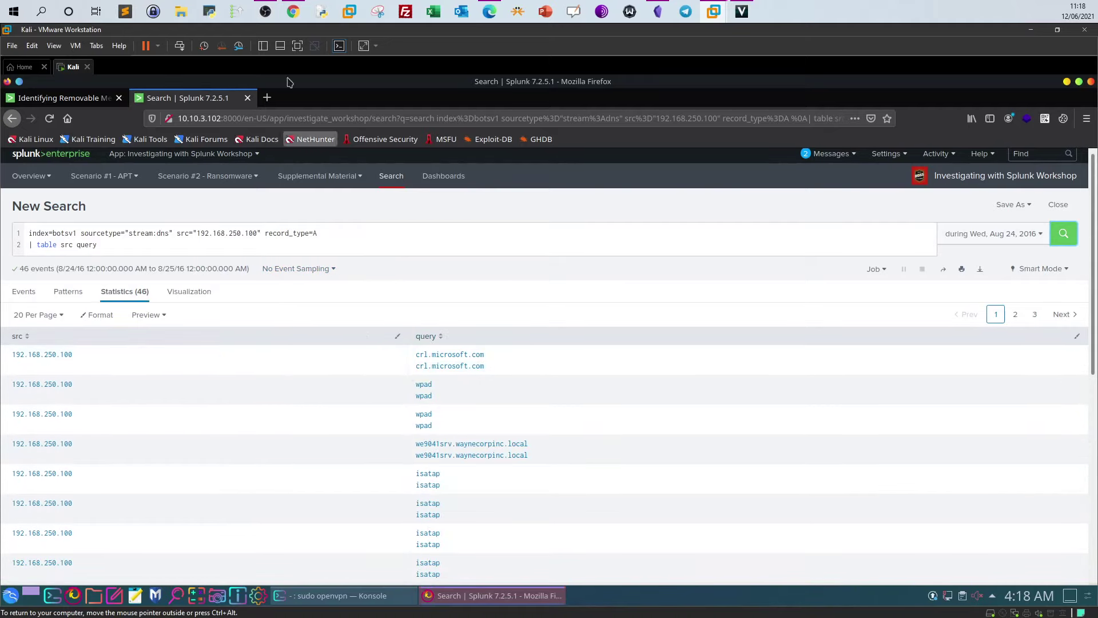
# Switch to the TryHackMe room in Chrome and review the question on we8105desk's first suspicious domain.
pyautogui.click(293, 12)
pyautogui.scroll(4, 296, 228)
pyautogui.tripleClick(229, 299)
pyautogui.scroll(-5, 207, 333)
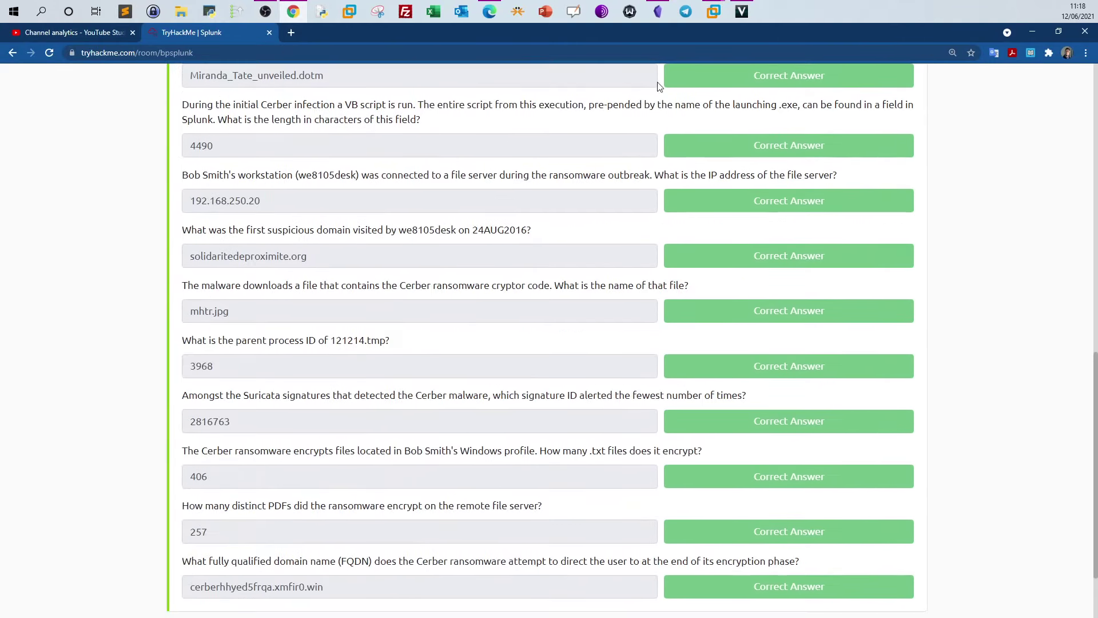
# Return to Splunk in the Kali virtual machine and look through the domains in the src and query table.
pyautogui.click(709, 11)
pyautogui.scroll(-3, 503, 296)
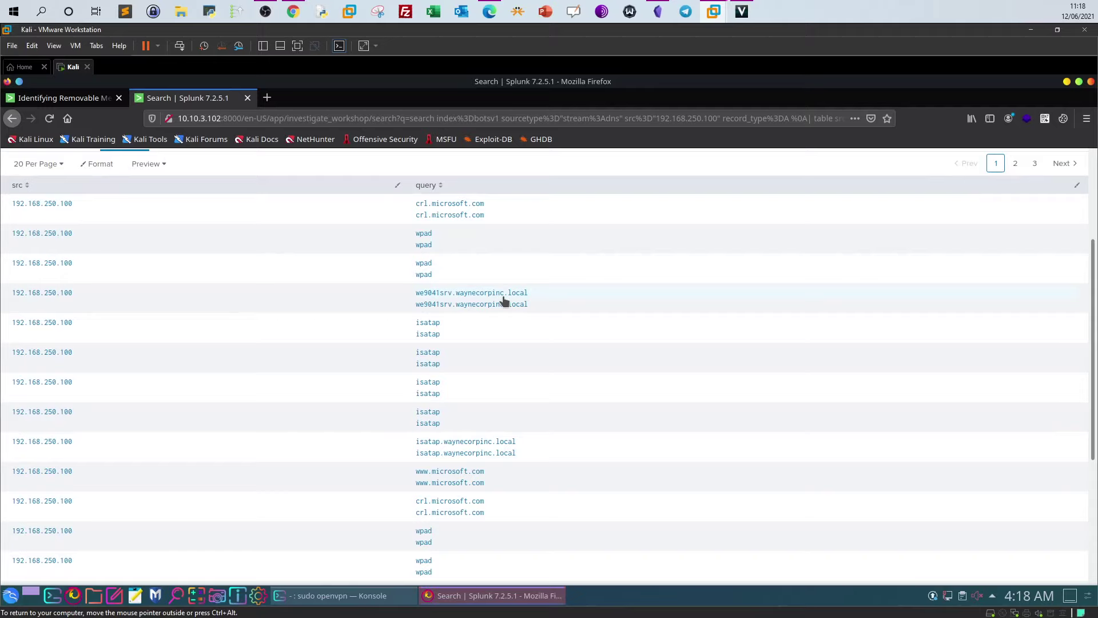
pyautogui.scroll(3, 502, 302)
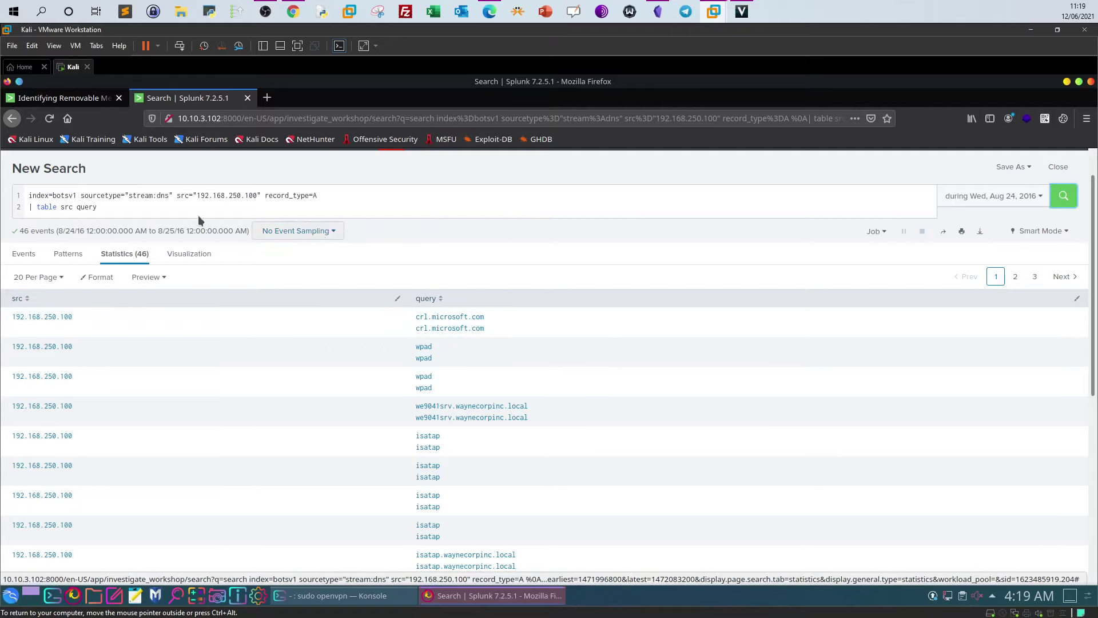
# Remove the table src query command from the DNS search.
pyautogui.click(172, 208)
pyautogui.hotkey('ctrl', 'a')
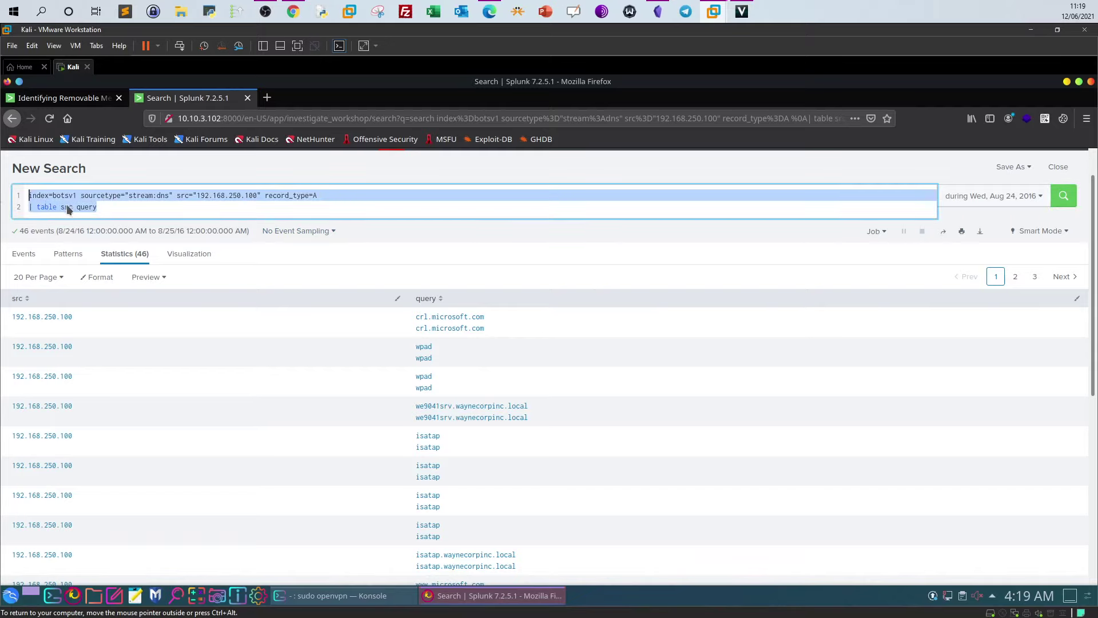
pyautogui.moveTo(118, 206); pyautogui.dragTo(31, 207)
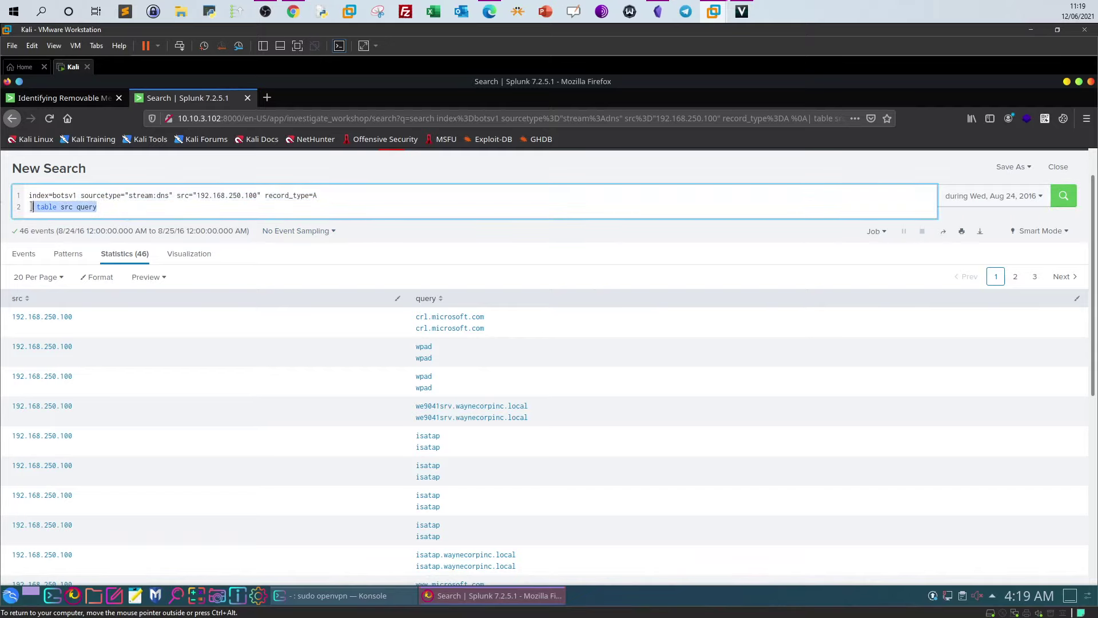
pyautogui.press('BackSpace')
pyautogui.press('BackSpace')
pyautogui.press('BackSpace')
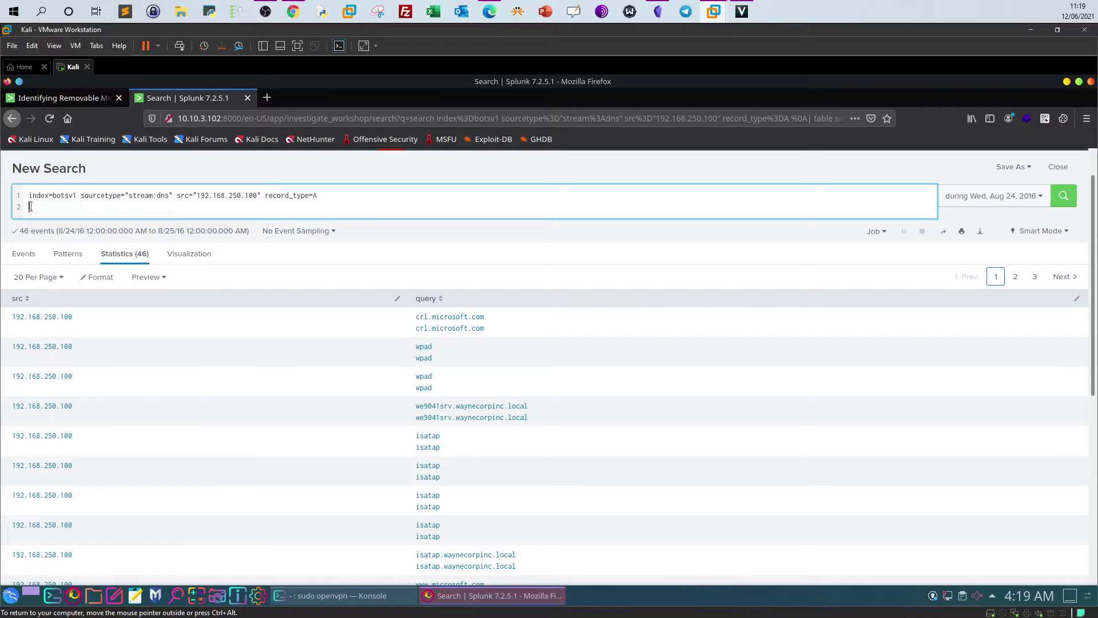
# Append a NOT condition to the DNS search, starting its parenthesised list with query{}=*.microsoft.
pyautogui.write('NOT')
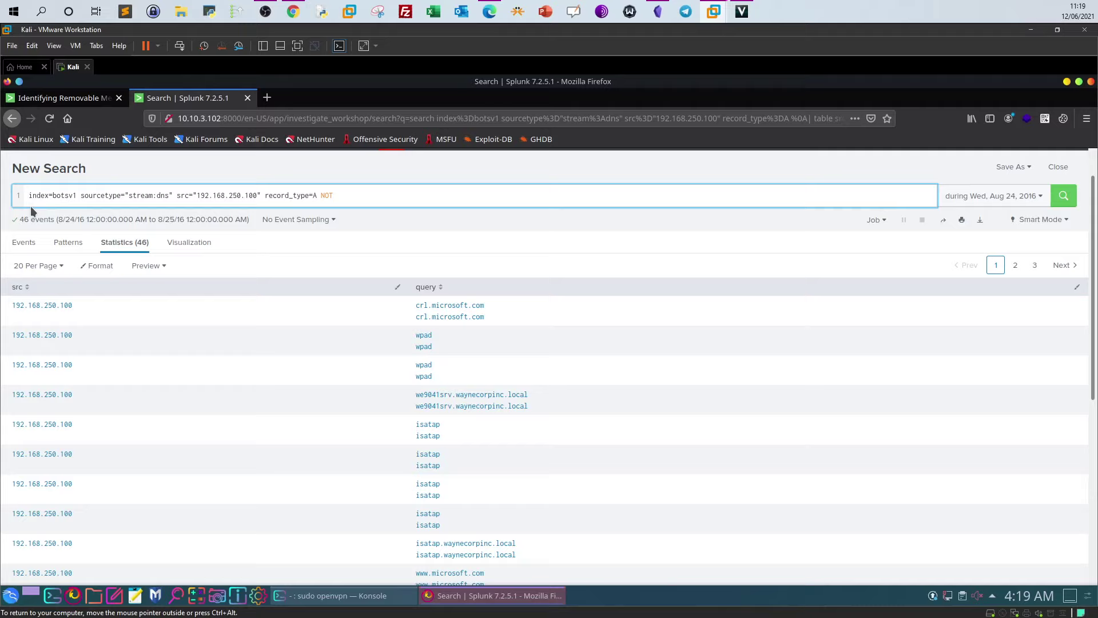
pyautogui.write(' (')
pyautogui.write('query')
pyautogui.write('()')
pyautogui.write('=')
pyautogui.write('*.mic')
pyautogui.write('rosofy')
pyautogui.press('BackSpace')
pyautogui.write('t')
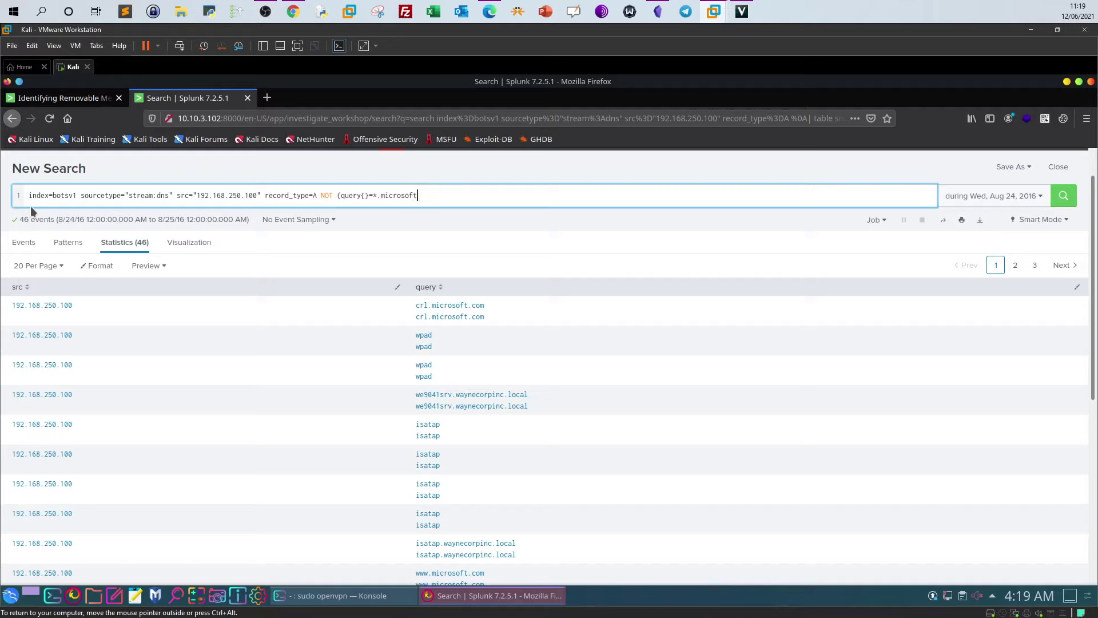
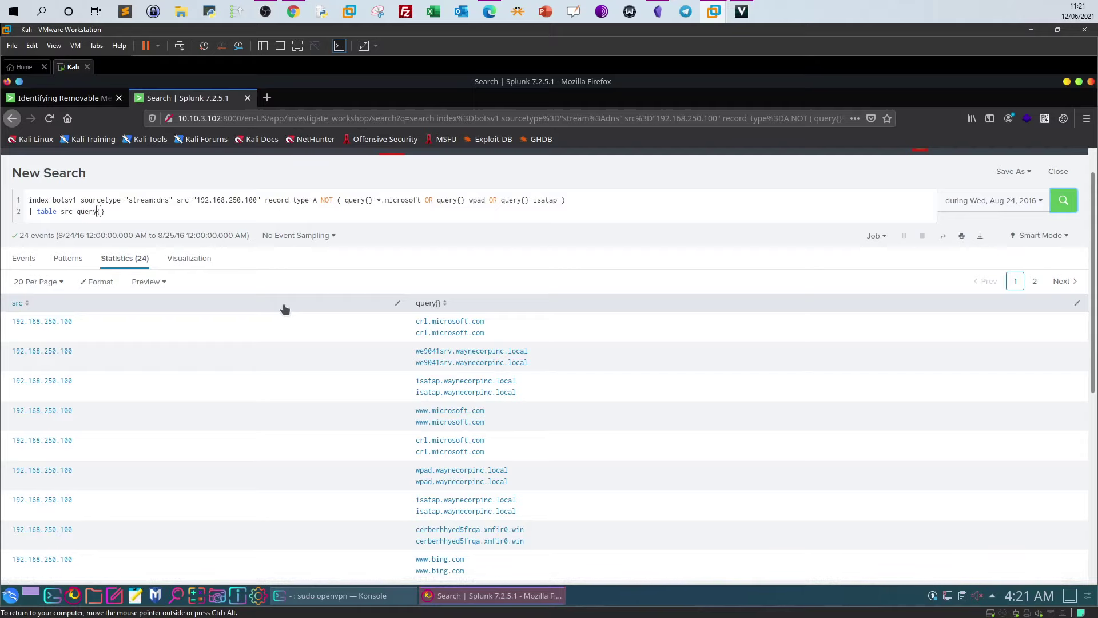
# Add OR query{}=*.bing.com to the NOT list of the DNS search and begin another OR query{} term.
pyautogui.scroll(-3, 285, 309)
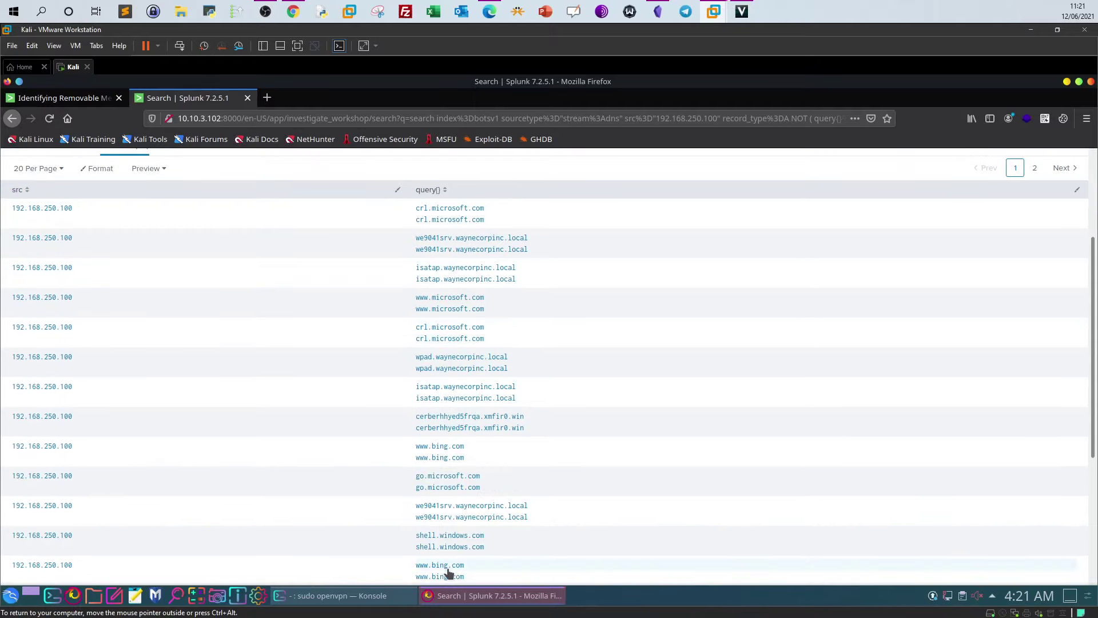
pyautogui.scroll(4, 502, 357)
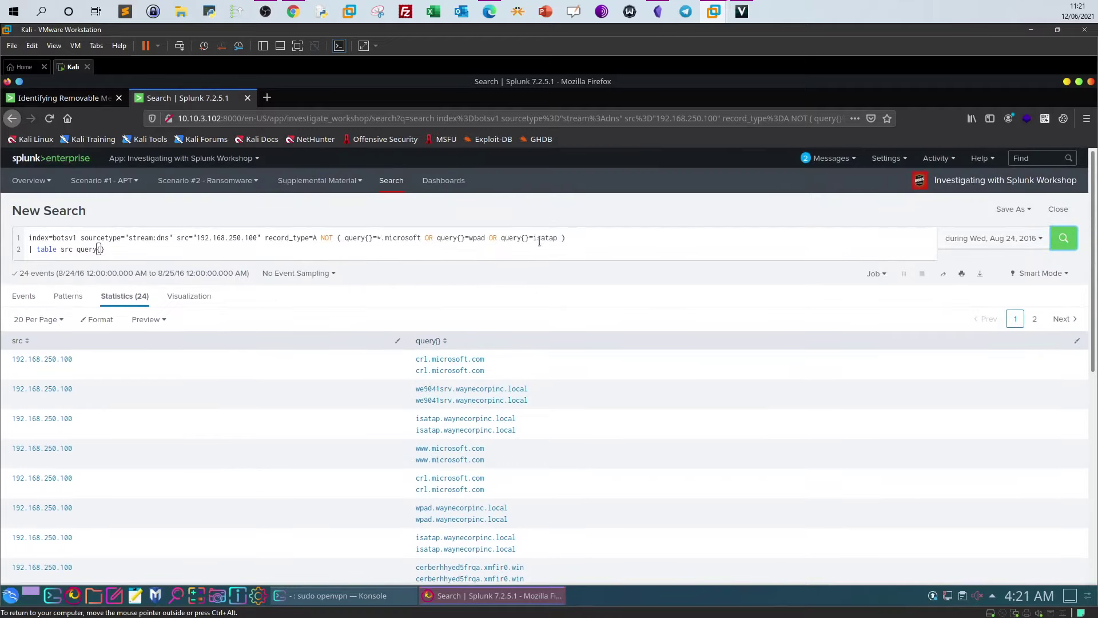
pyautogui.click(561, 237)
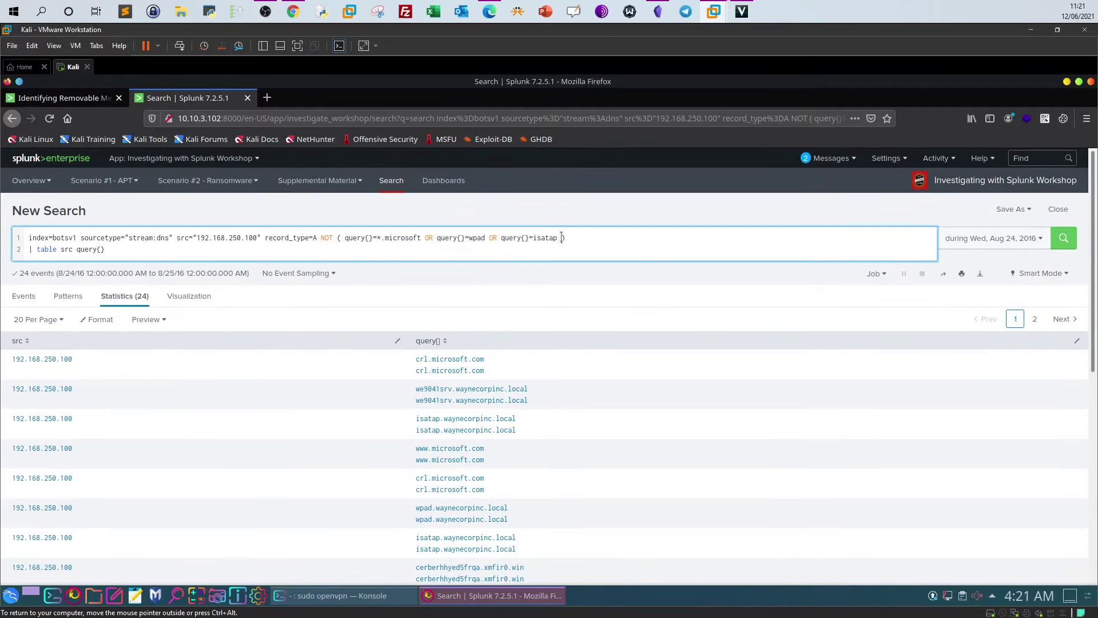
pyautogui.write('OR')
pyautogui.moveTo(530, 238); pyautogui.dragTo(502, 237)
pyautogui.hotkey('ctrl', 'c')
pyautogui.click(575, 238)
pyautogui.hotkey('ctrl', 'v')
pyautogui.write('=*bing')
pyautogui.hotkey('ctrl', 'shift', 'Left')
pyautogui.write('.i')
pyautogui.press('BackSpace')
pyautogui.write('bing.com OR query{}')
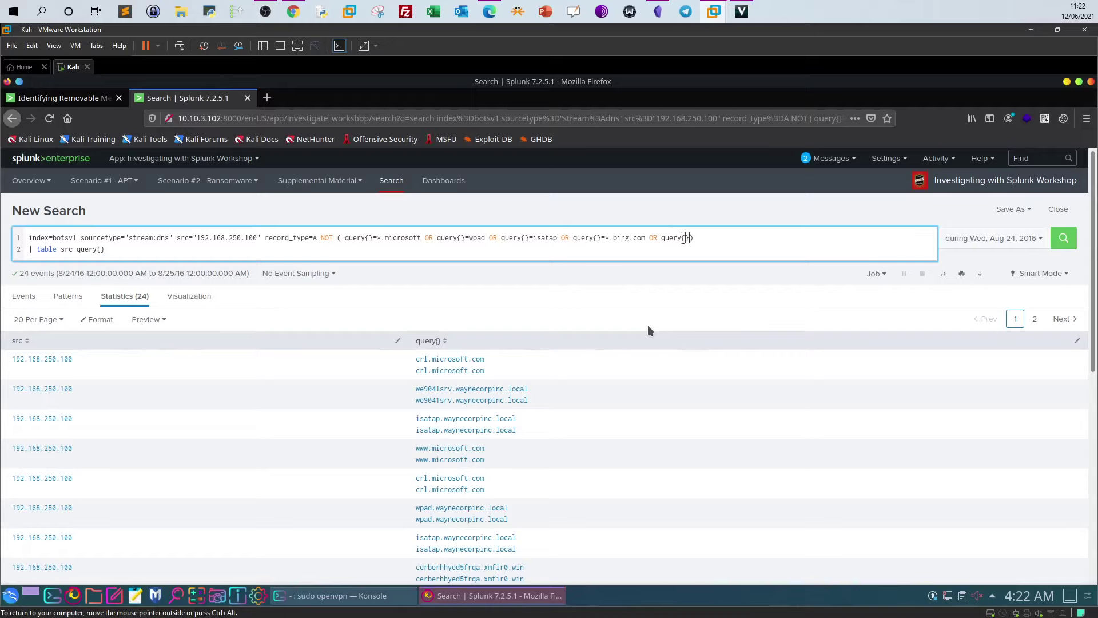
# Look through the domains in the query{} column for another one to exclude from the DNS search.
pyautogui.write('=')
pyautogui.scroll(-3, 577, 399)
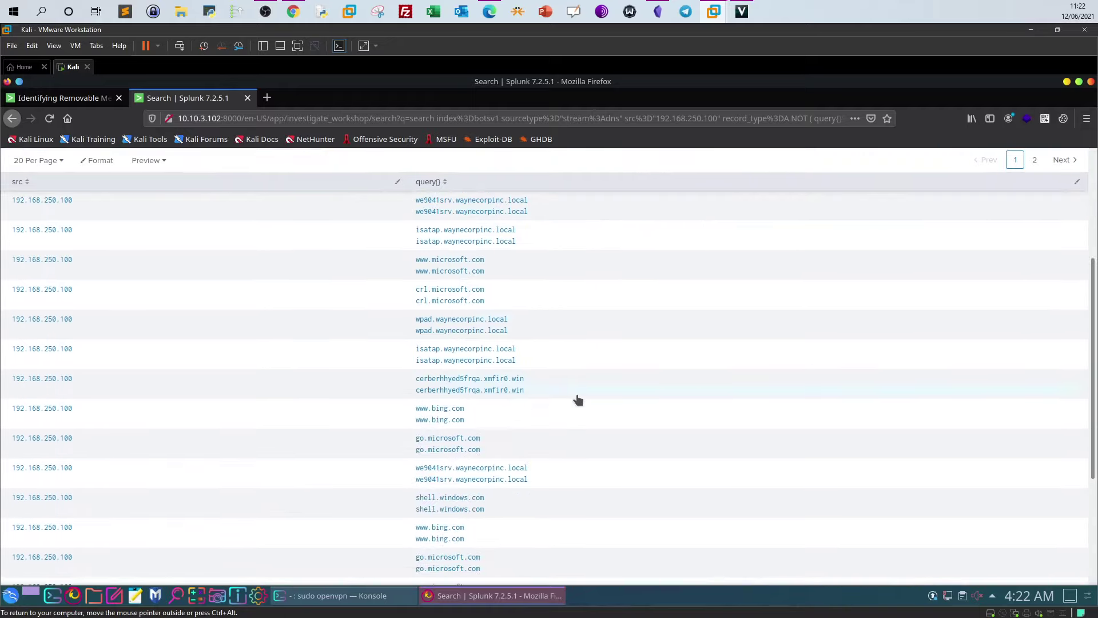
pyautogui.scroll(-3, 577, 399)
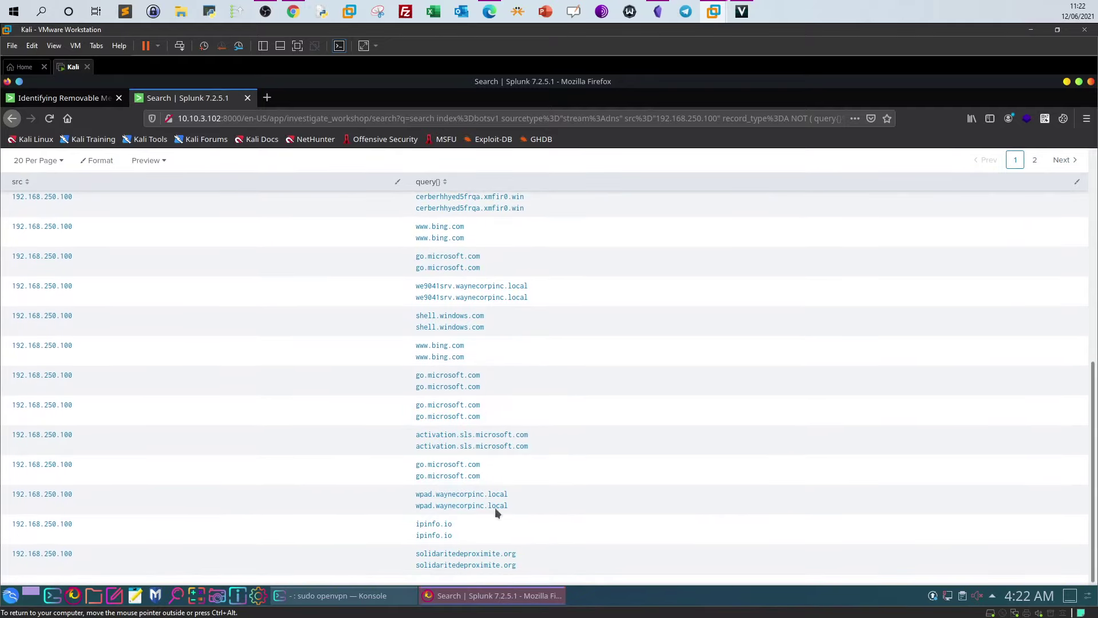
pyautogui.scroll(1, 462, 416)
pyautogui.scroll(3, 462, 416)
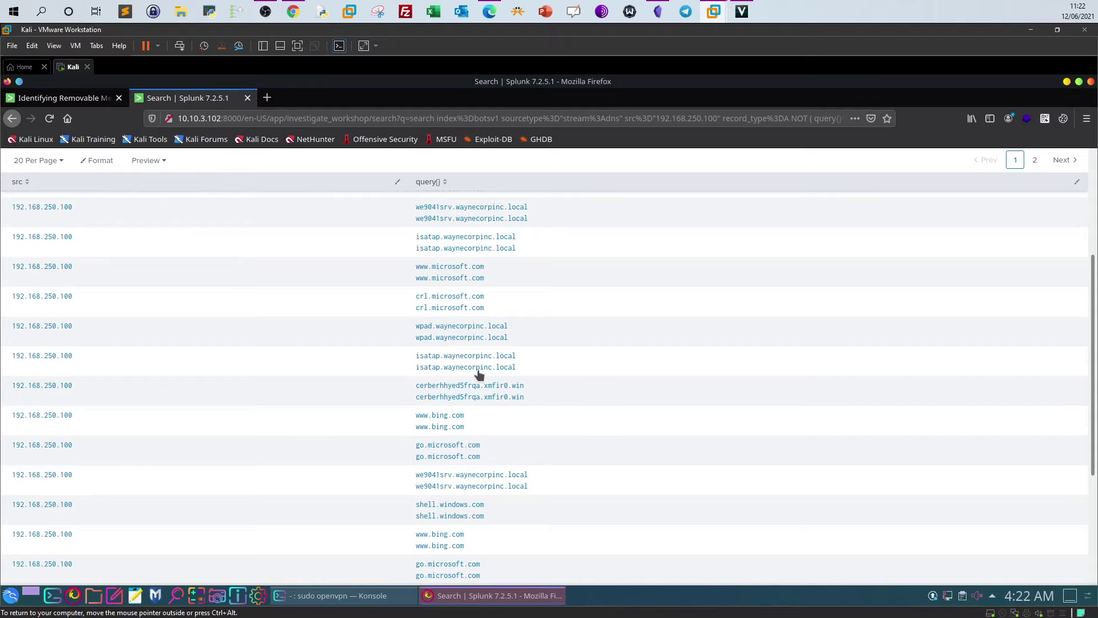
pyautogui.scroll(1, 473, 356)
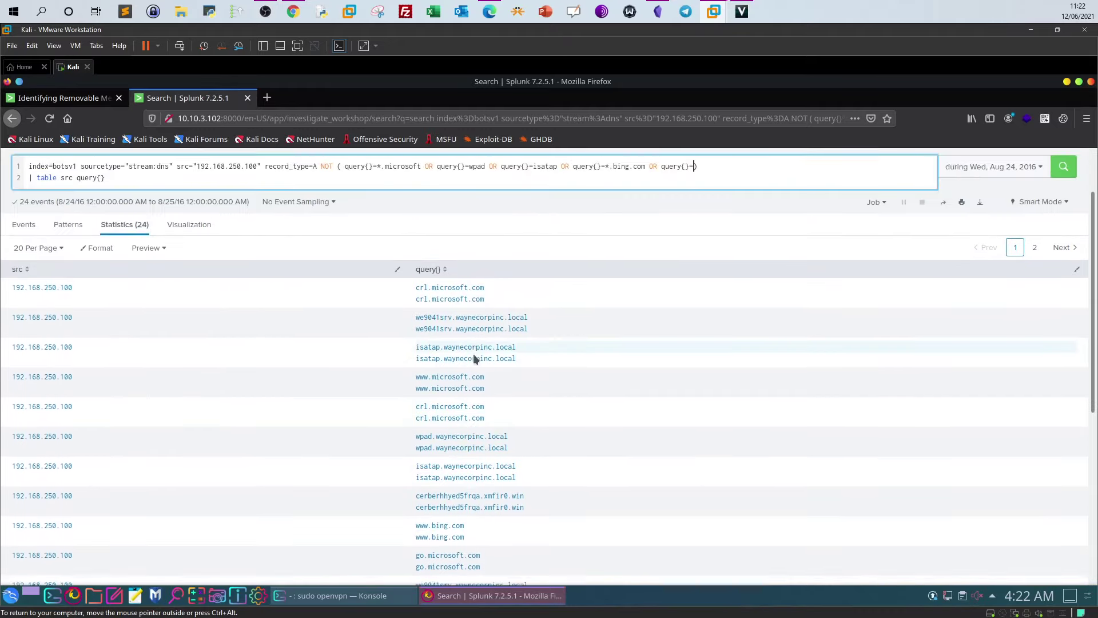
pyautogui.scroll(-5, 473, 355)
pyautogui.scroll(-1, 473, 358)
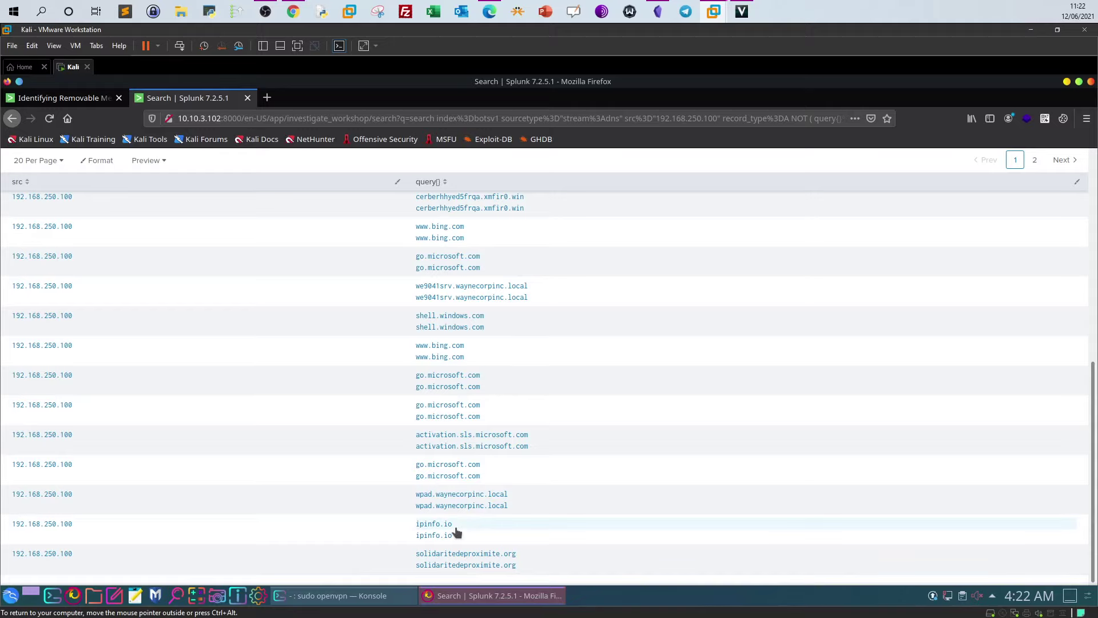
pyautogui.scroll(2, 457, 532)
pyautogui.scroll(3, 456, 532)
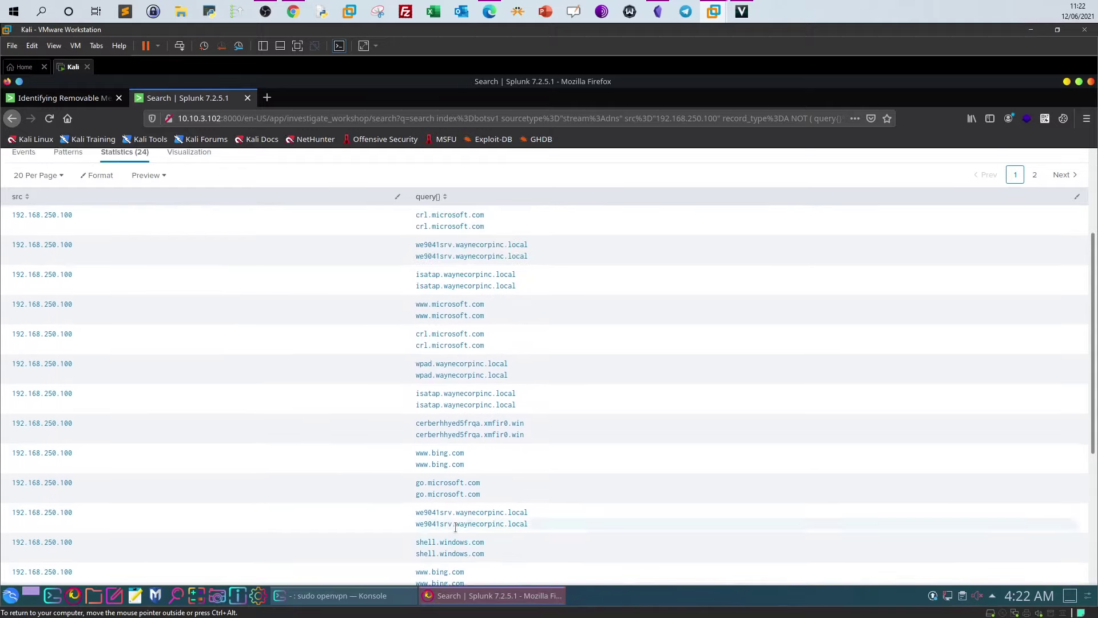
pyautogui.scroll(3, 458, 404)
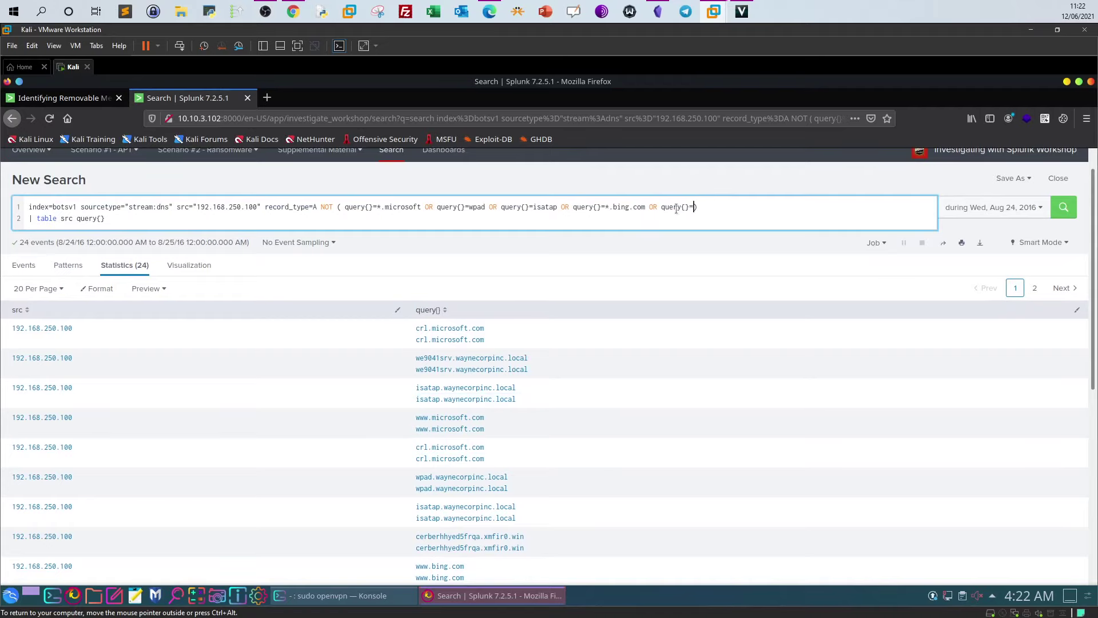
# Remove the unfinished OR query{}= term after *.bing.com and run the DNS search.
pyautogui.moveTo(665, 208)
pyautogui.mouseDown()
pyautogui.moveTo(698, 207)
pyautogui.moveTo(650, 207)
pyautogui.mouseUp()
pyautogui.click(689, 207)
pyautogui.press('BackSpace')
pyautogui.click(1063, 208)
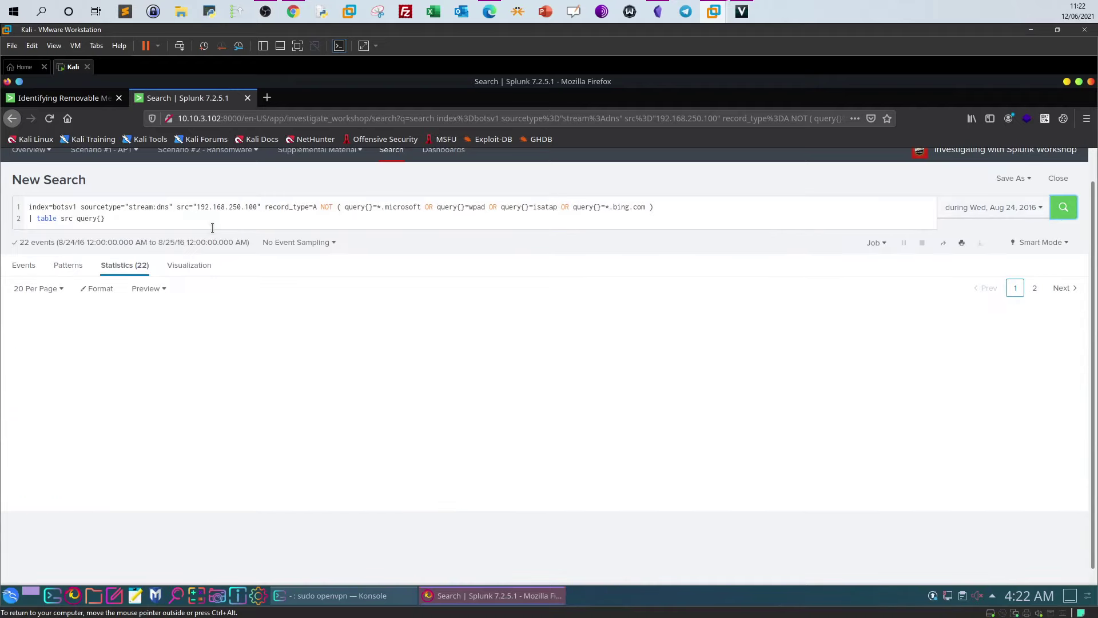
# Change the Microsoft exclusion in the NOT list to query{}=*.microsoft.com and rerun the search.
pyautogui.scroll(-2, 310, 334)
pyautogui.scroll(-3, 310, 334)
pyautogui.scroll(2, 310, 332)
pyautogui.scroll(3, 309, 330)
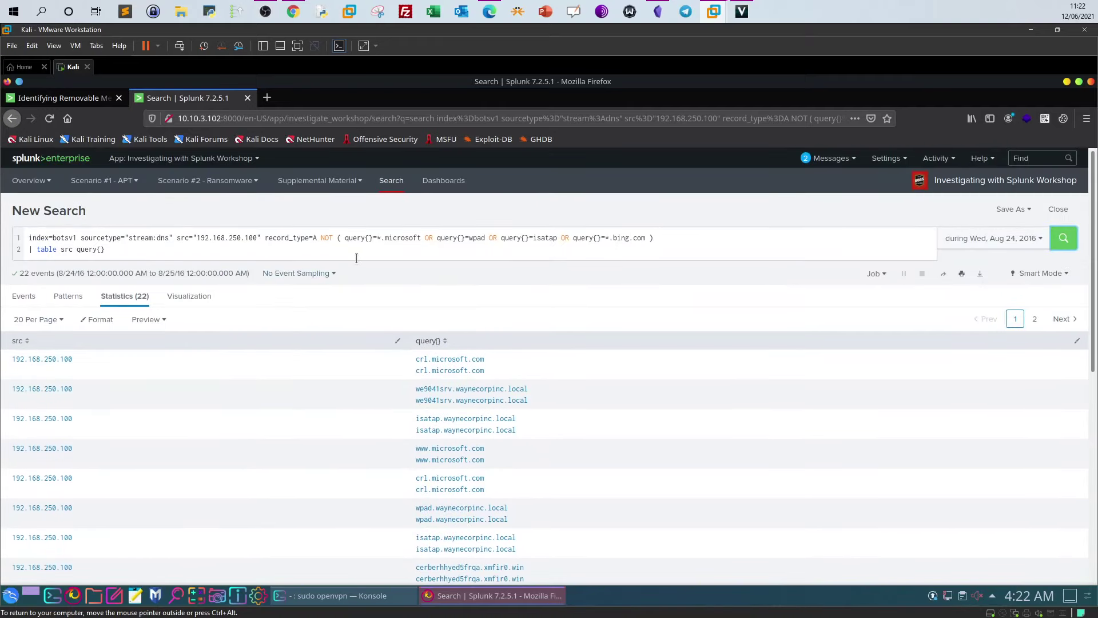
pyautogui.click(425, 239)
pyautogui.write('.com')
pyautogui.click(1063, 238)
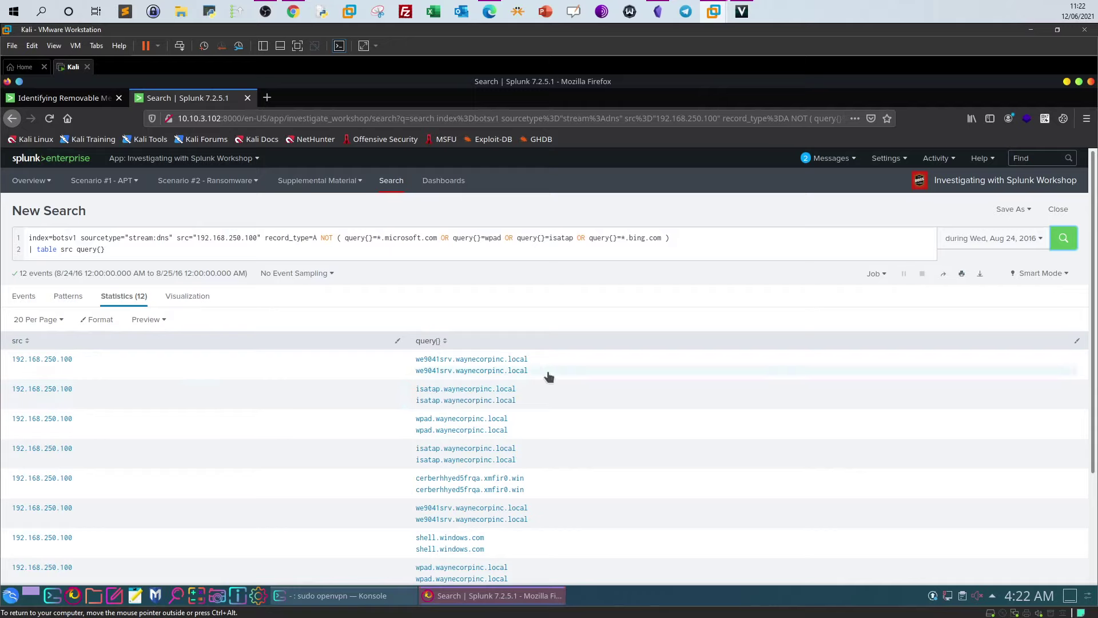
# Try the search with a trailing dot on the wpad and isatap exclusions.
pyautogui.click(570, 240)
pyautogui.click(573, 241)
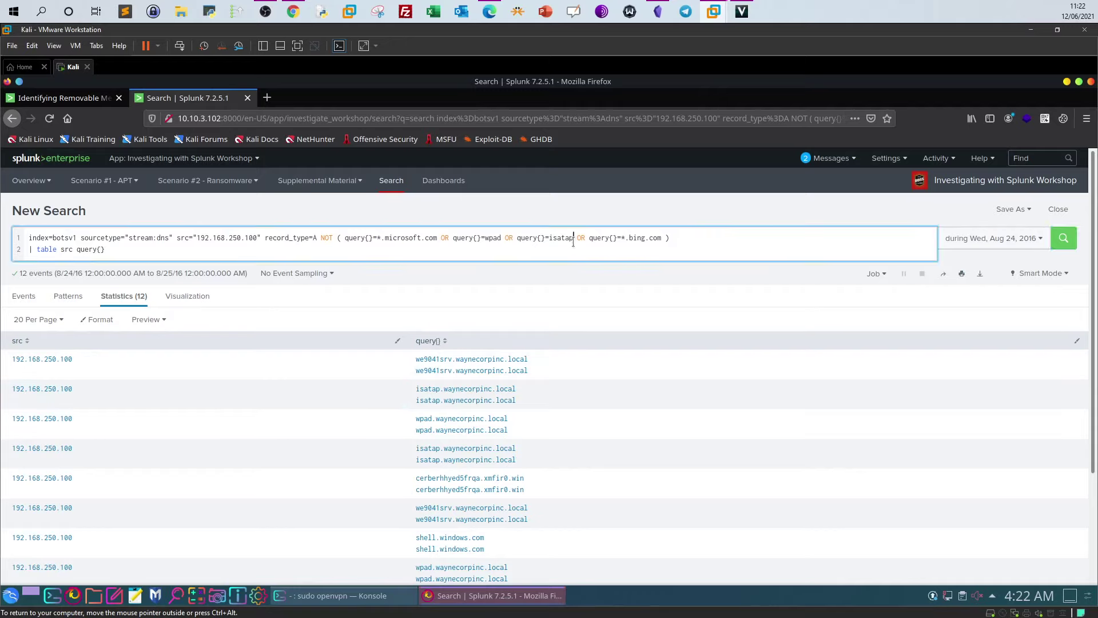
pyautogui.write('*')
pyautogui.press('Left')
pyautogui.press('Left')
pyautogui.press('Left')
pyautogui.press('Left')
pyautogui.press('Left')
pyautogui.press('Left')
pyautogui.press('Left')
pyautogui.press('Left')
pyautogui.press('Left')
pyautogui.press('Left')
pyautogui.press('Left')
pyautogui.press('Left')
pyautogui.press('Left')
pyautogui.press('Left')
pyautogui.press('Left')
pyautogui.write('.')
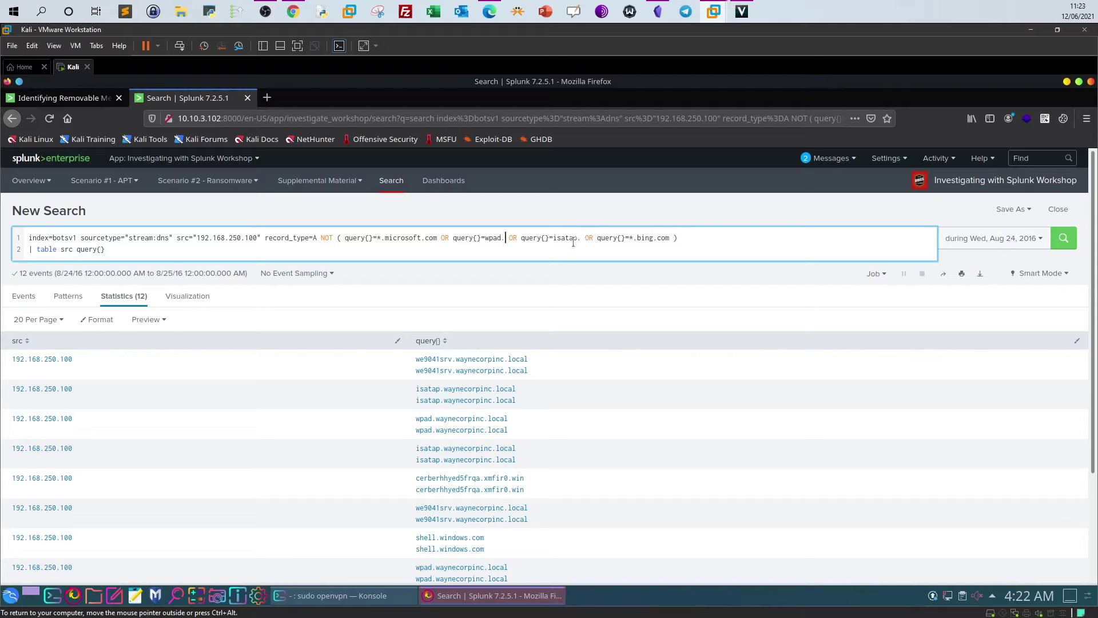
pyautogui.click(1062, 239)
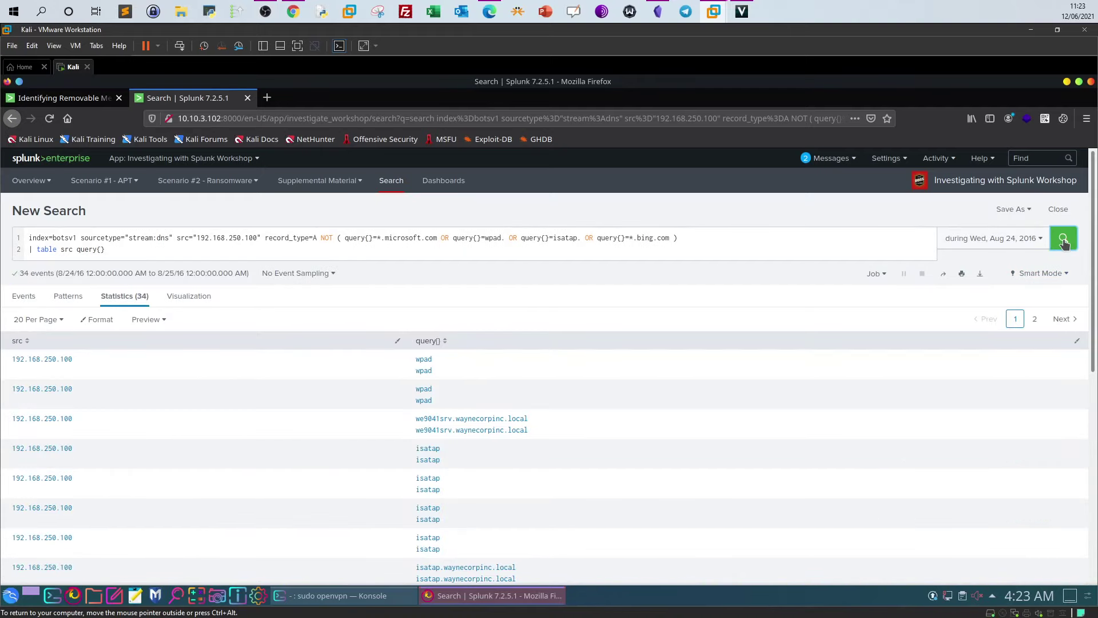
# Remove the trailing dots from the wpad and isatap exclusions and rerun the search.
pyautogui.click(509, 239)
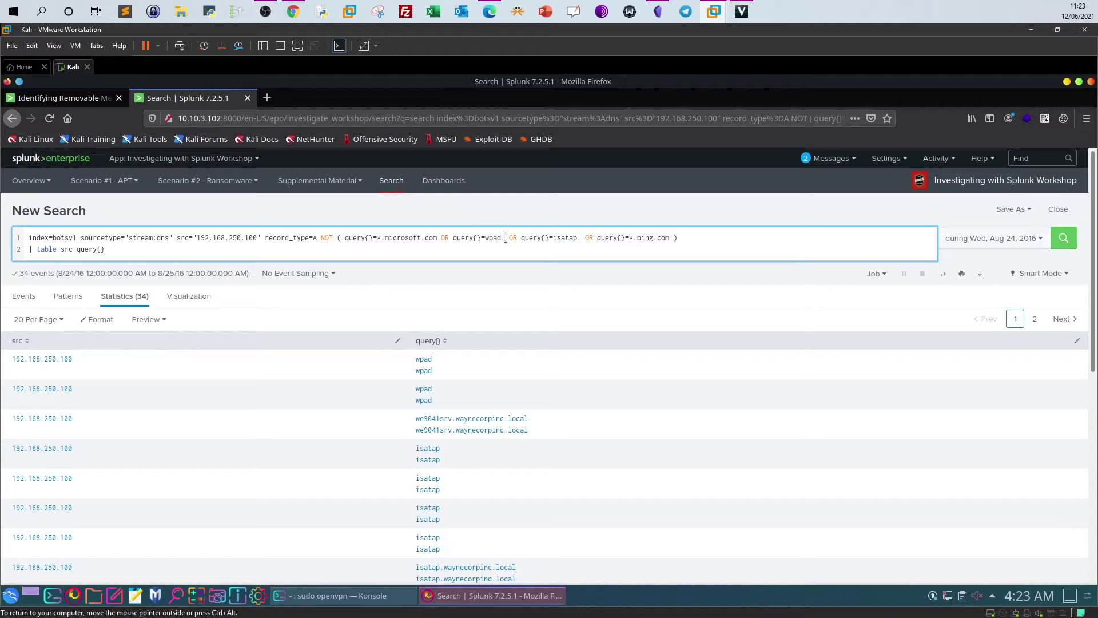
pyautogui.press('BackSpace')
pyautogui.write('.')
pyautogui.press('BackSpace')
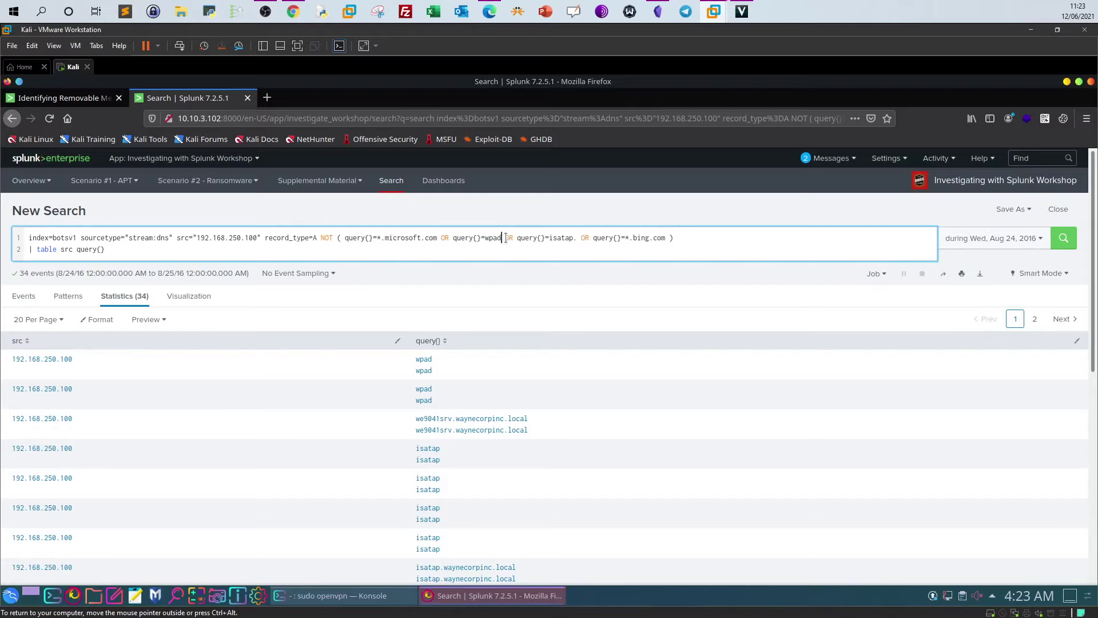
pyautogui.click(577, 238)
pyautogui.press('BackSpace')
pyautogui.press('Return')
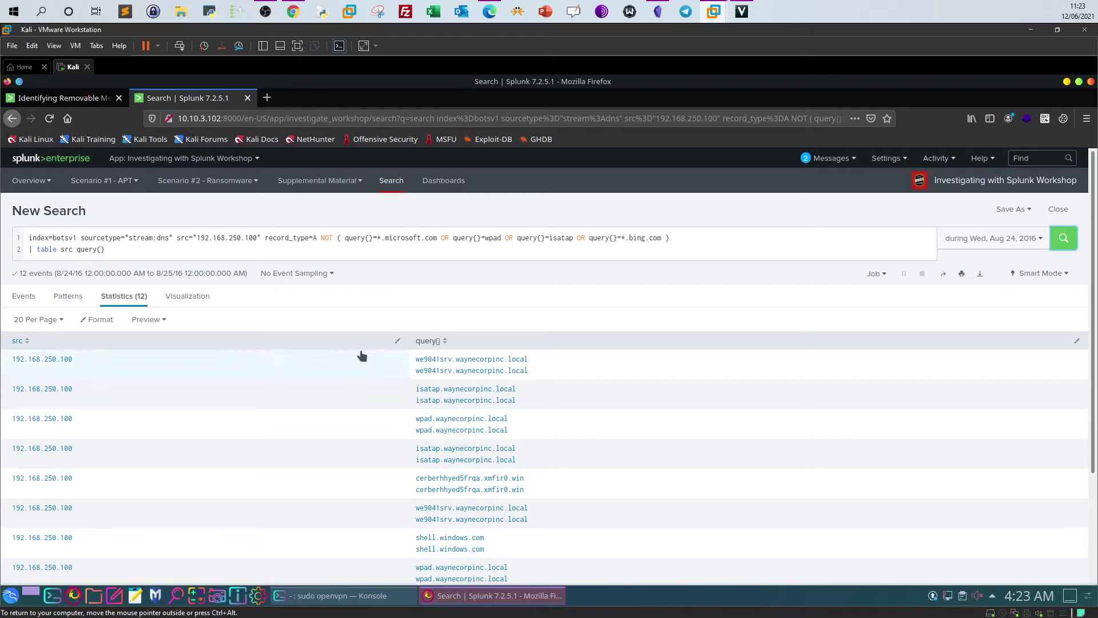
# Extend the table command to _time src query{} dest, append a reverse command, and run the search.
pyautogui.scroll(-3, 484, 370)
pyautogui.scroll(-1, 484, 370)
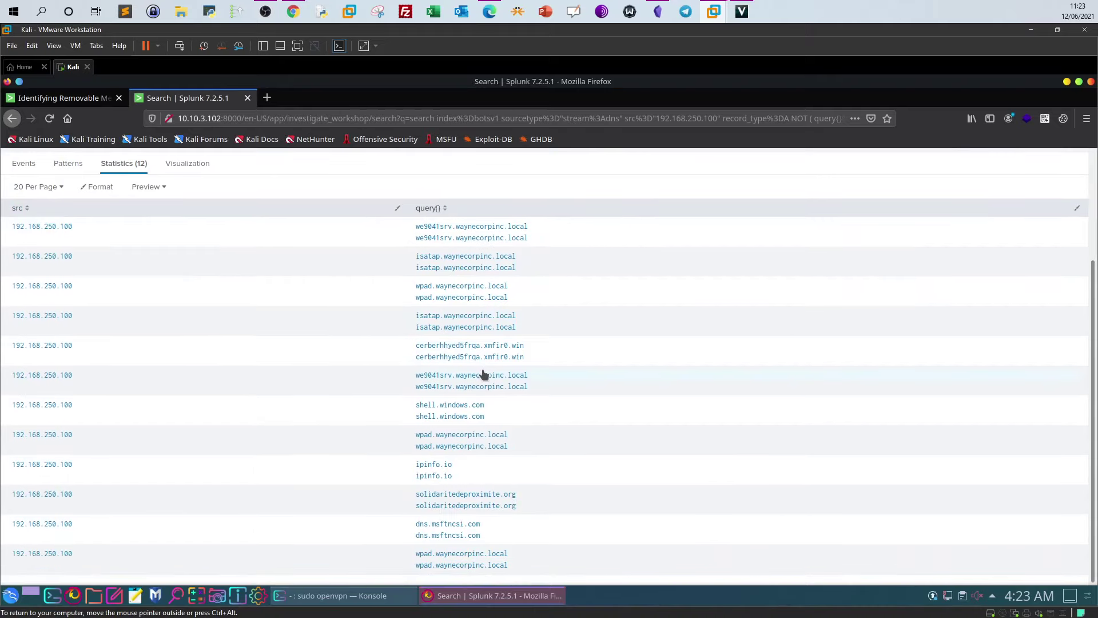
pyautogui.scroll(3, 483, 372)
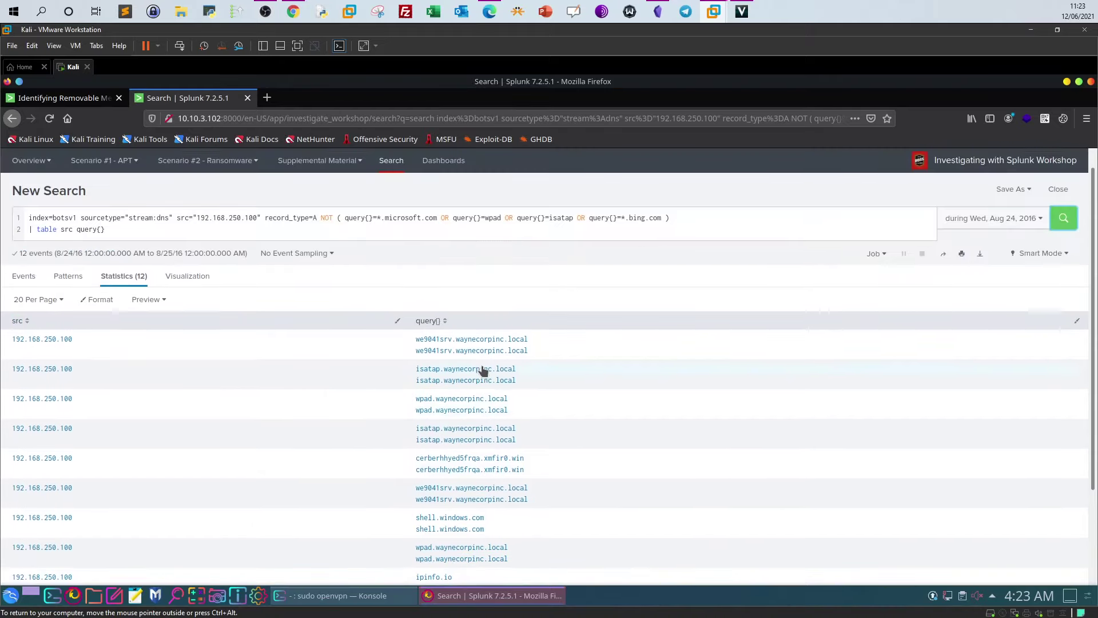
pyautogui.scroll(-1, 483, 371)
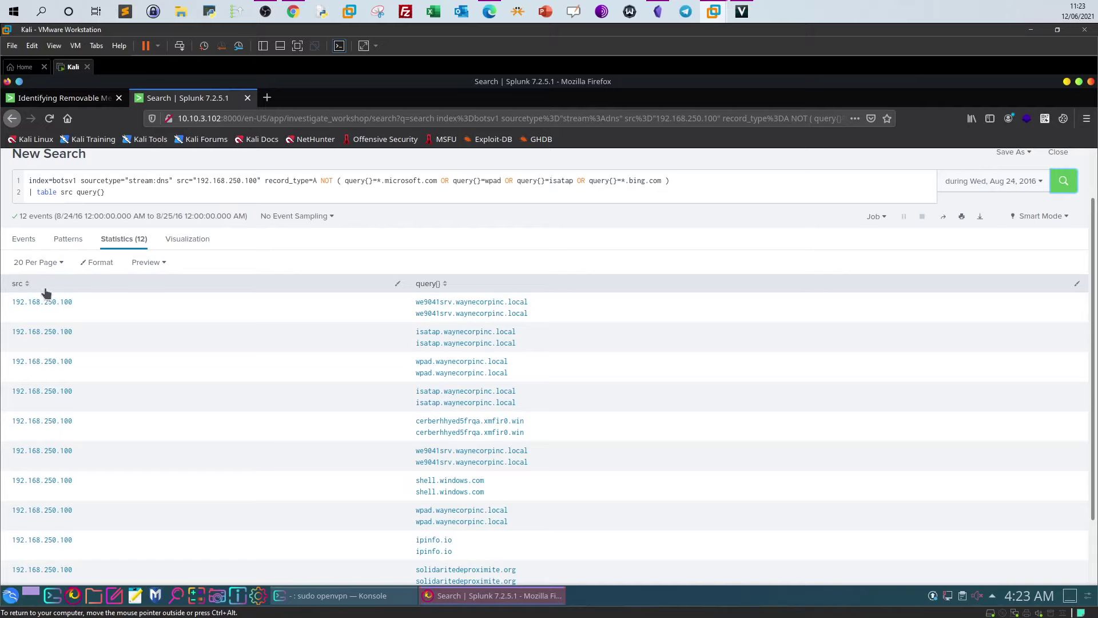
pyautogui.click(61, 194)
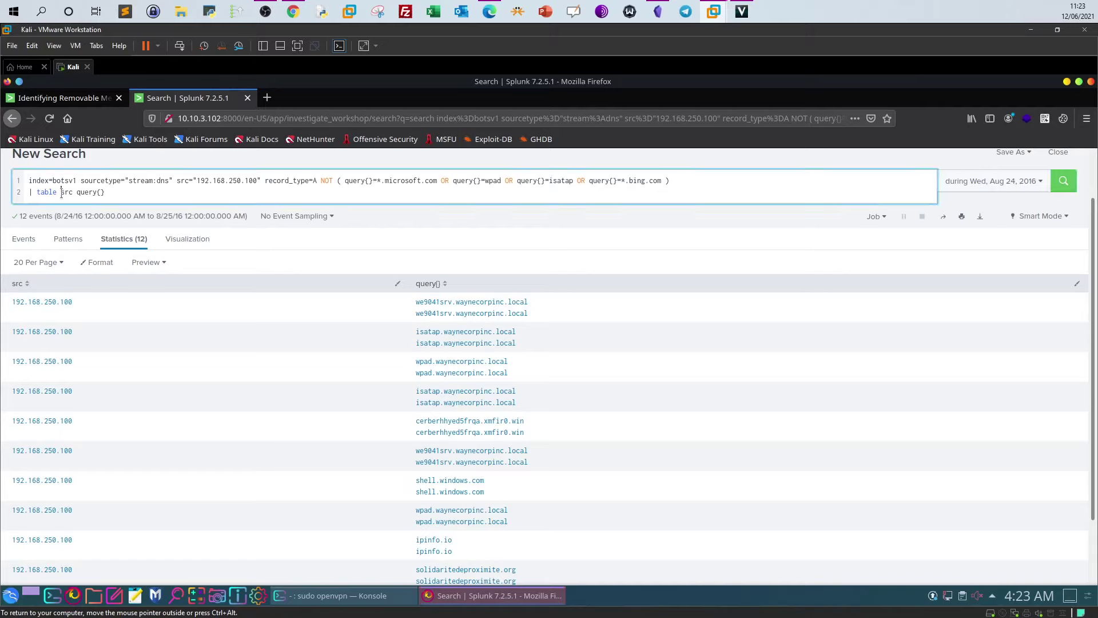
pyautogui.write('_time')
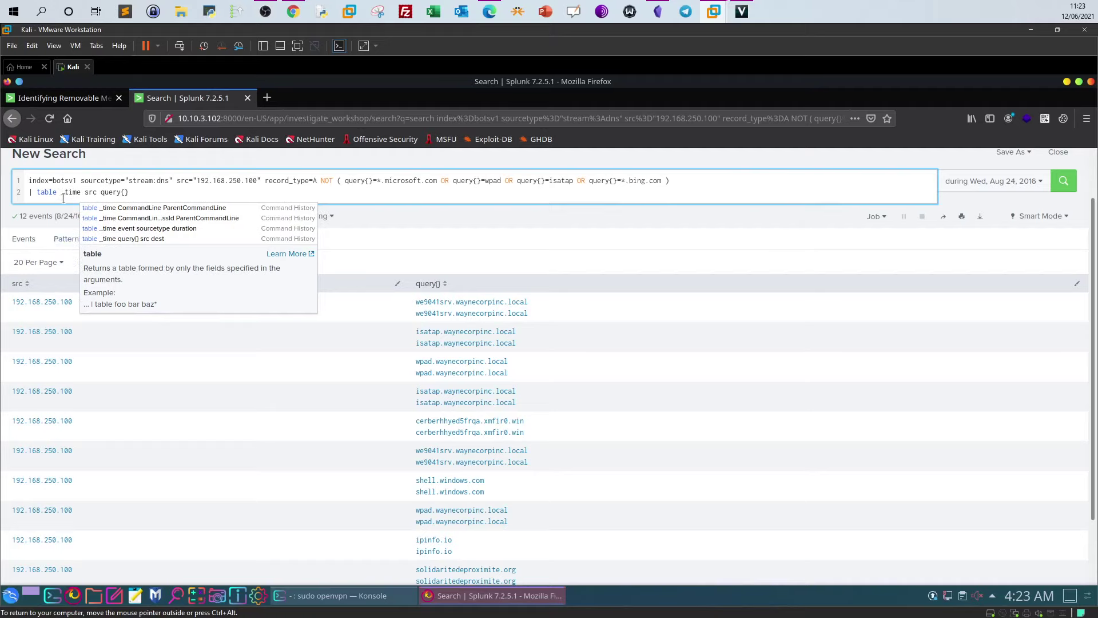
pyautogui.click(134, 192)
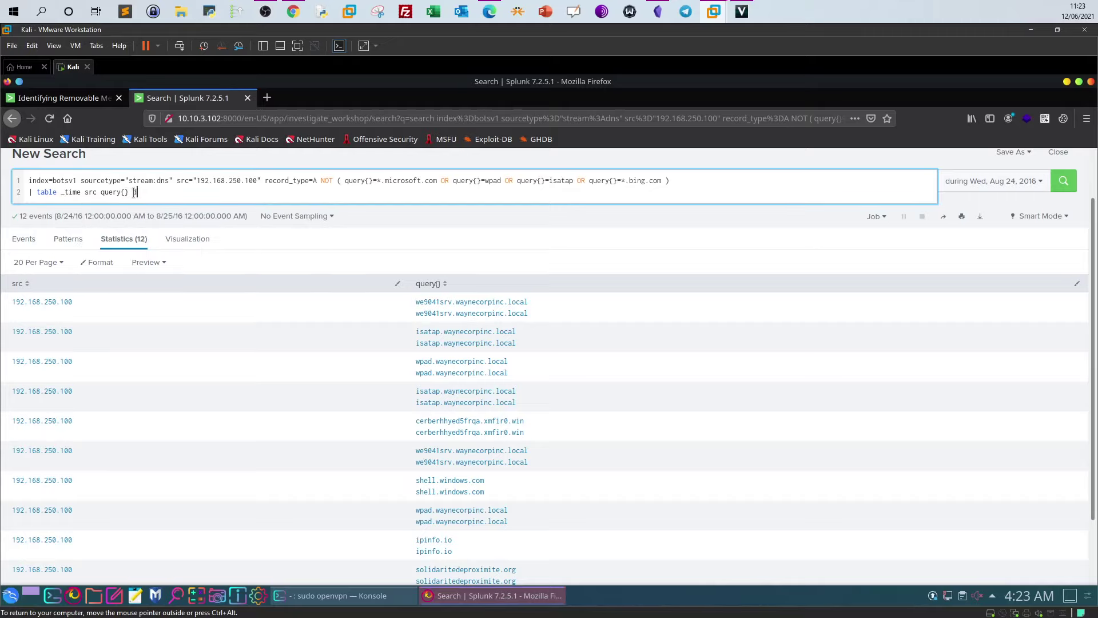
pyautogui.write('dest |')
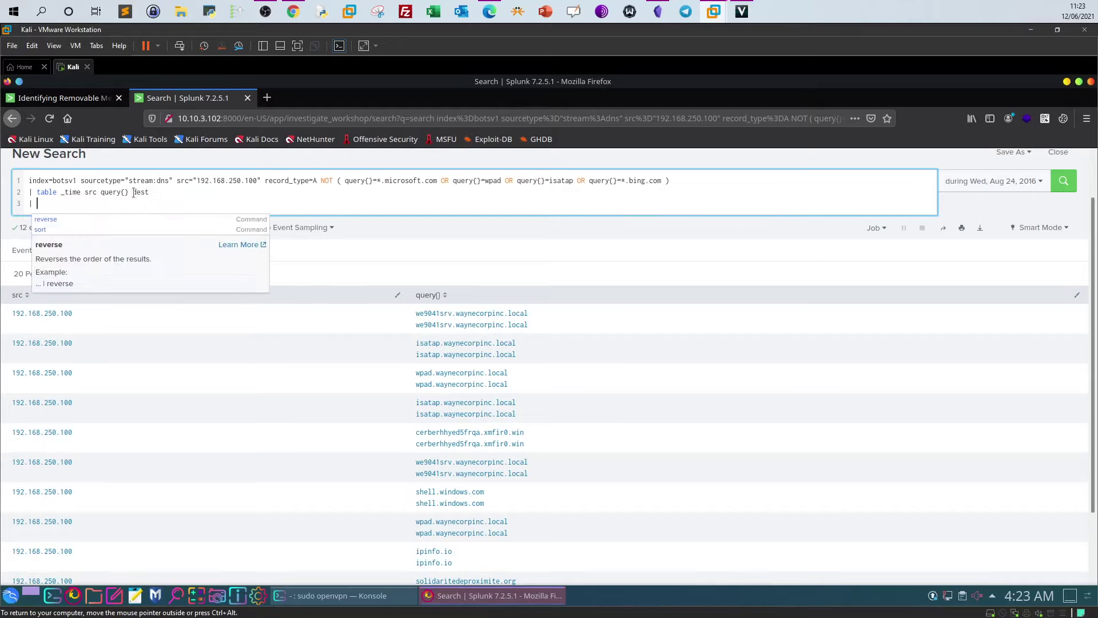
pyautogui.write('reverse')
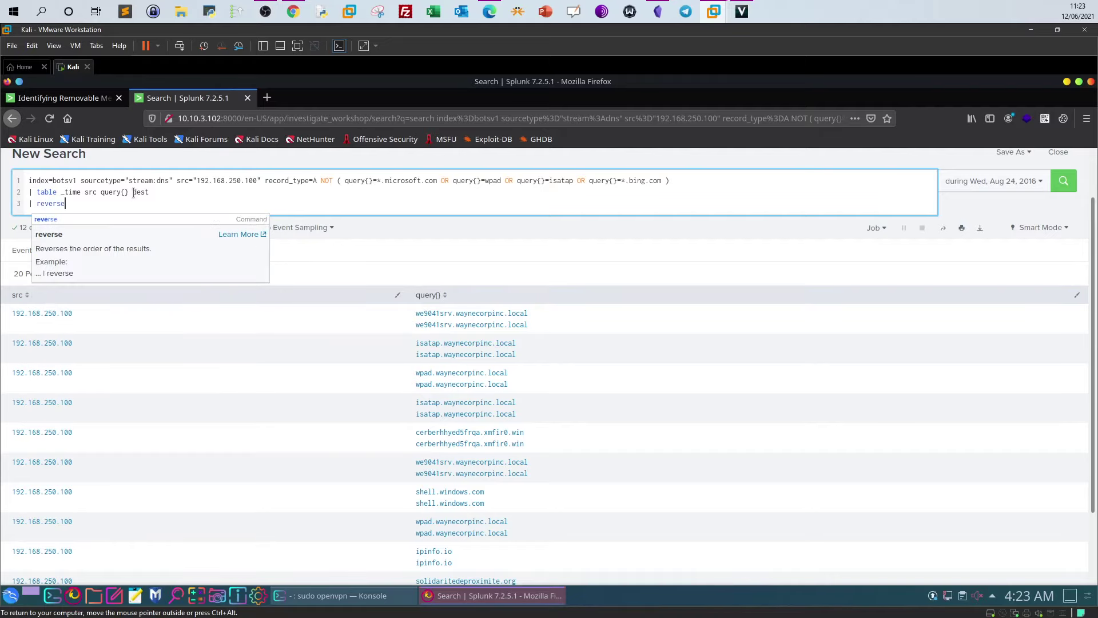
pyautogui.press('Return')
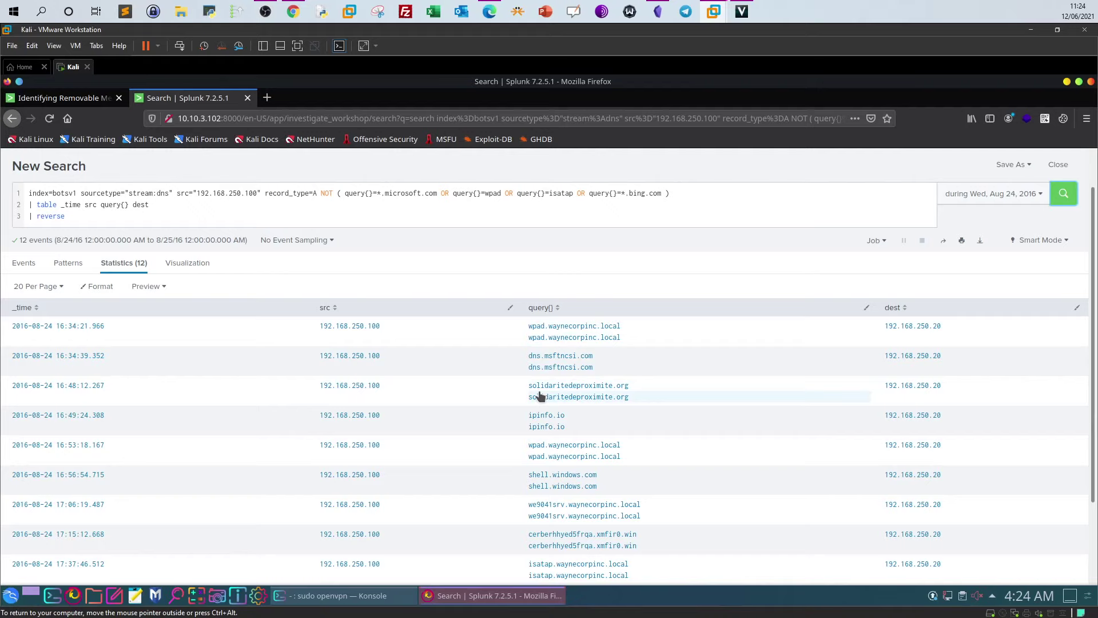
# Switch to the TryHackMe room in Chrome, compare the first suspicious domain answer with Splunk, and review the question on the Cerber cryptor file.
pyautogui.click(294, 15)
pyautogui.moveTo(319, 264); pyautogui.dragTo(155, 261)
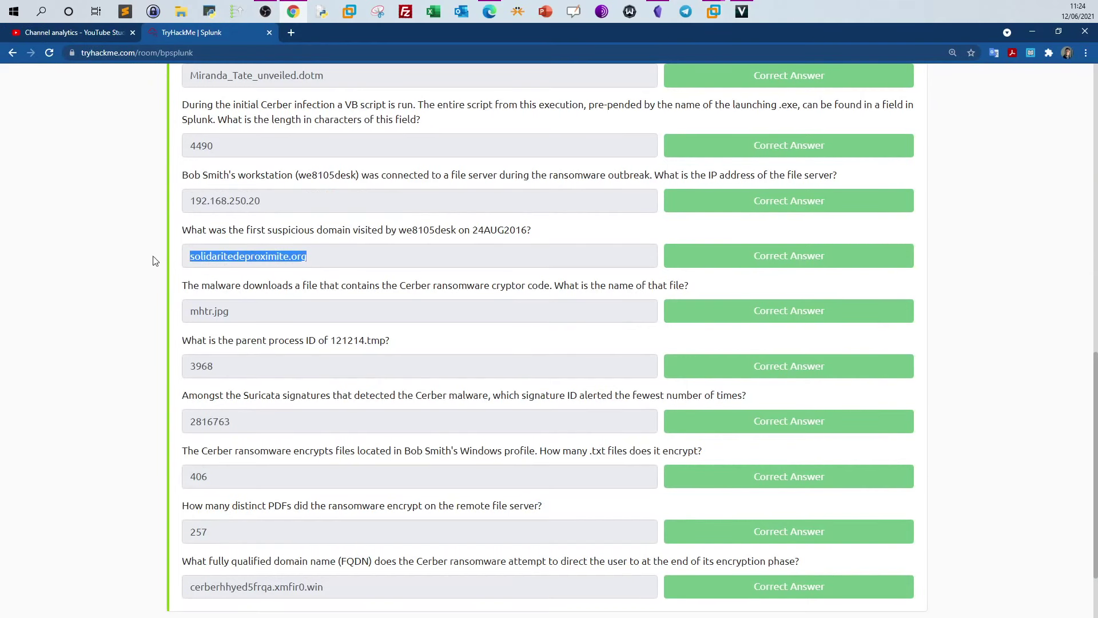
pyautogui.moveTo(713, 11)
pyautogui.click(765, 94)
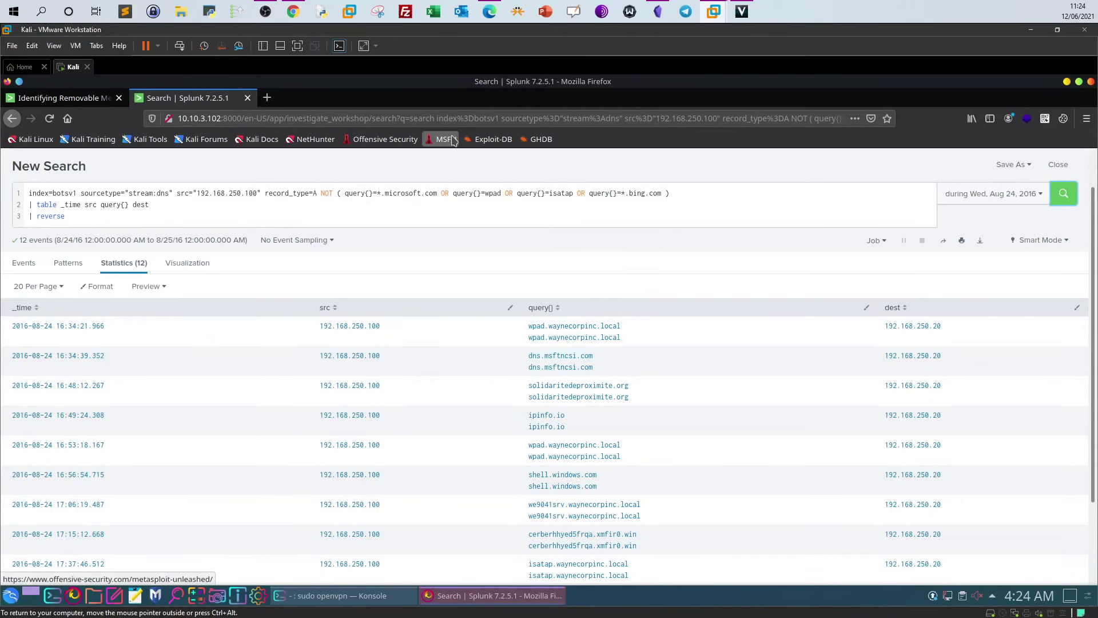
pyautogui.click(293, 12)
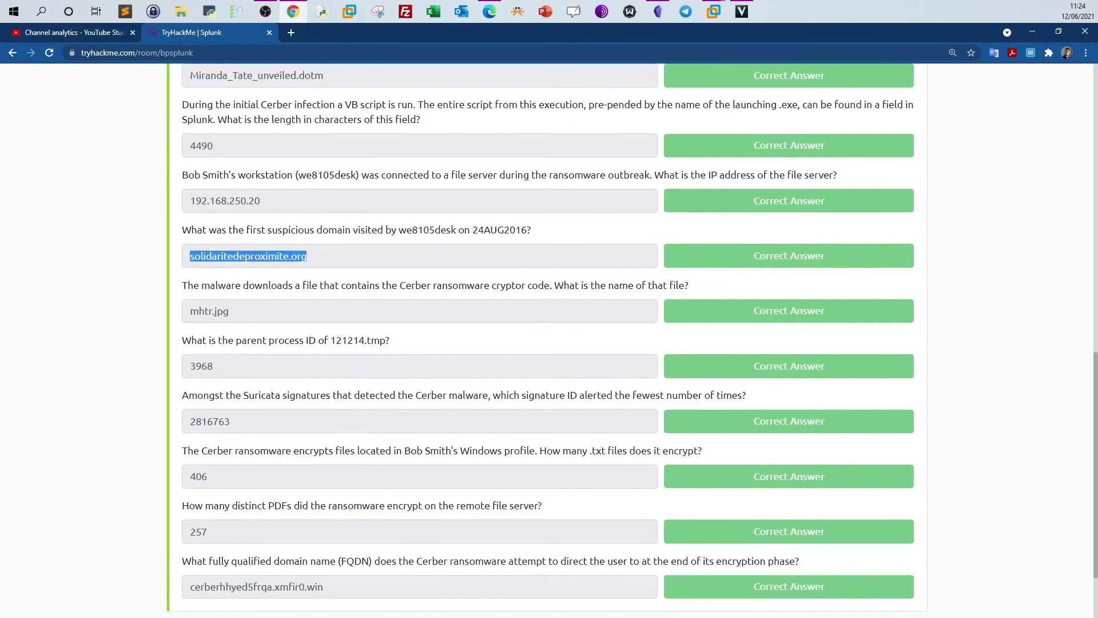
pyautogui.click(258, 309)
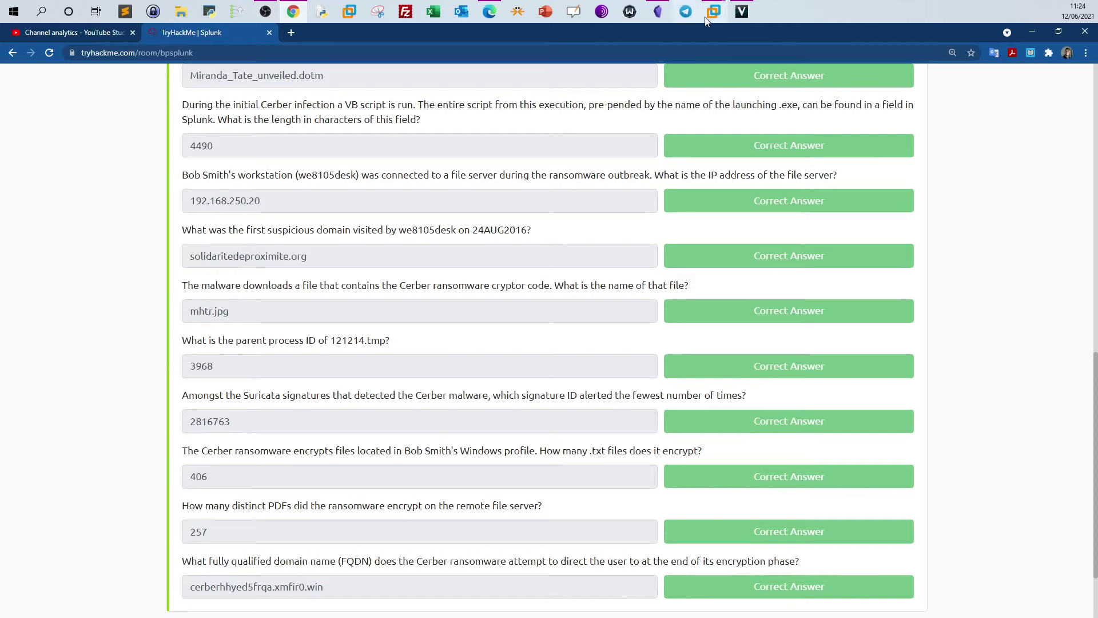
# Switch to Splunk in the Kali virtual machine, reduce the query to index=botsv1 sourcetype="stream:http", and run it.
pyautogui.moveTo(715, 19)
pyautogui.click(776, 41)
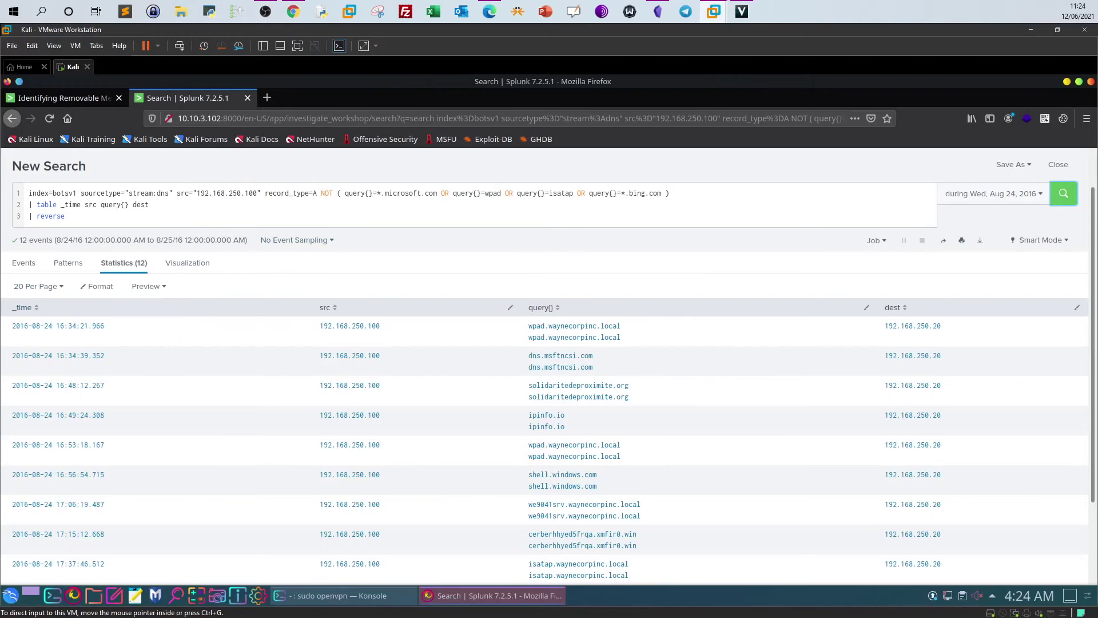
pyautogui.click(285, 210)
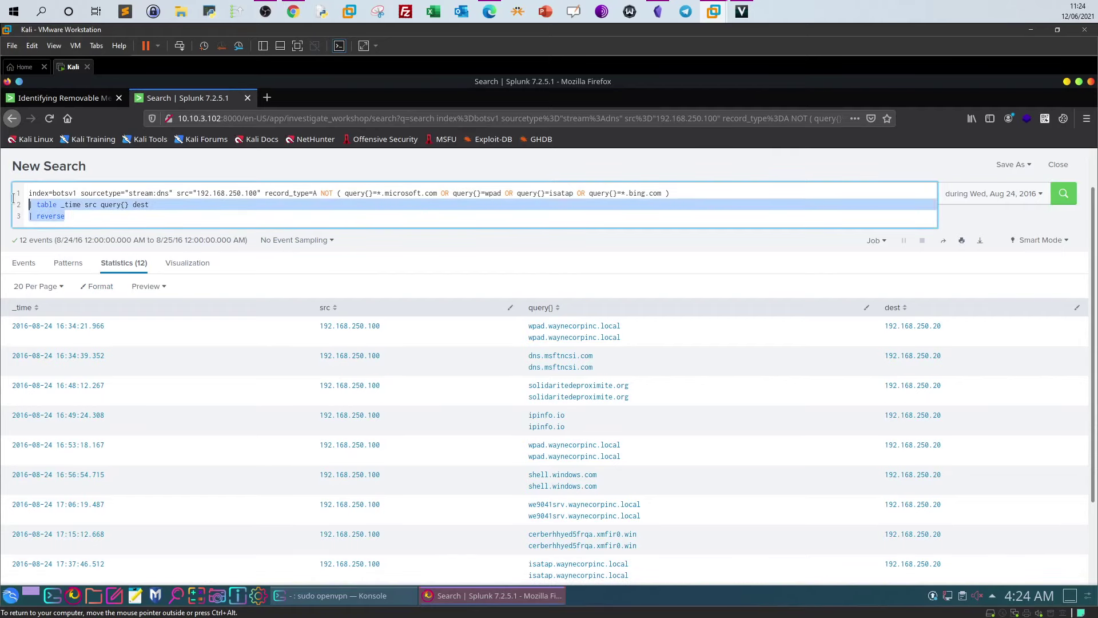
pyautogui.press('BackSpace')
pyautogui.moveTo(666, 193); pyautogui.dragTo(158, 197)
pyautogui.write('http')
pyautogui.click(679, 200)
pyautogui.moveTo(679, 200); pyautogui.dragTo(181, 193)
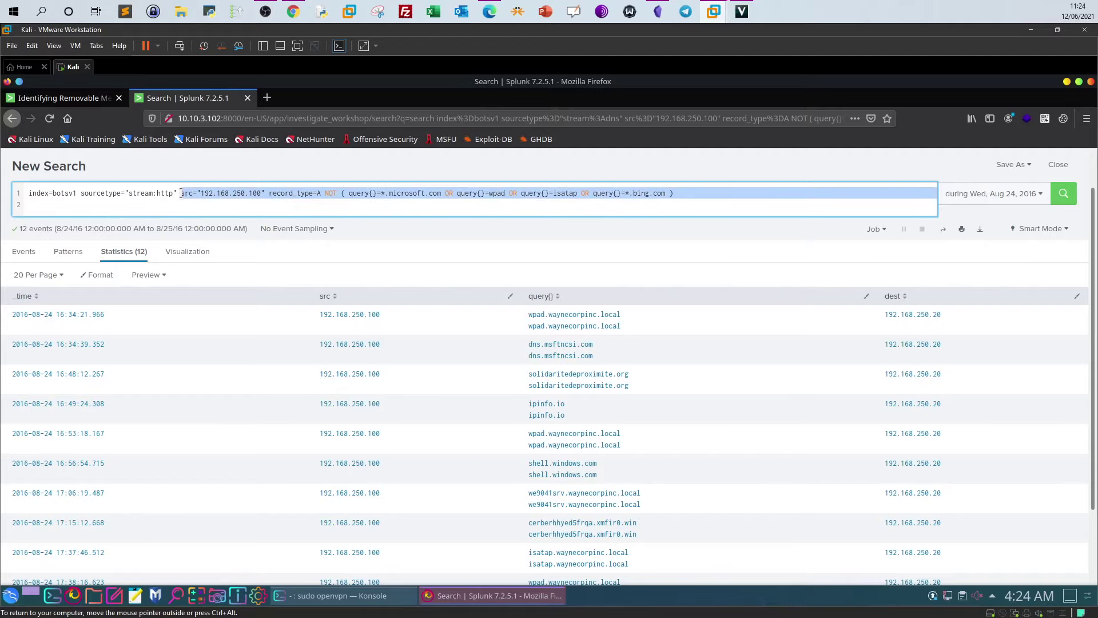
pyautogui.press('BackSpace')
pyautogui.click(995, 193)
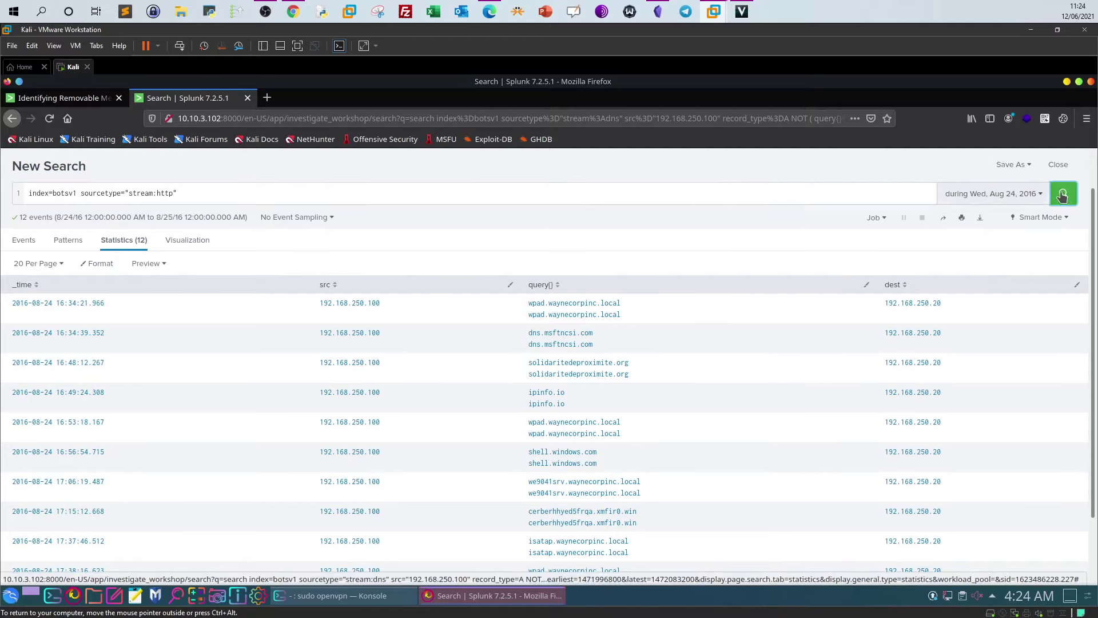
pyautogui.click(1061, 194)
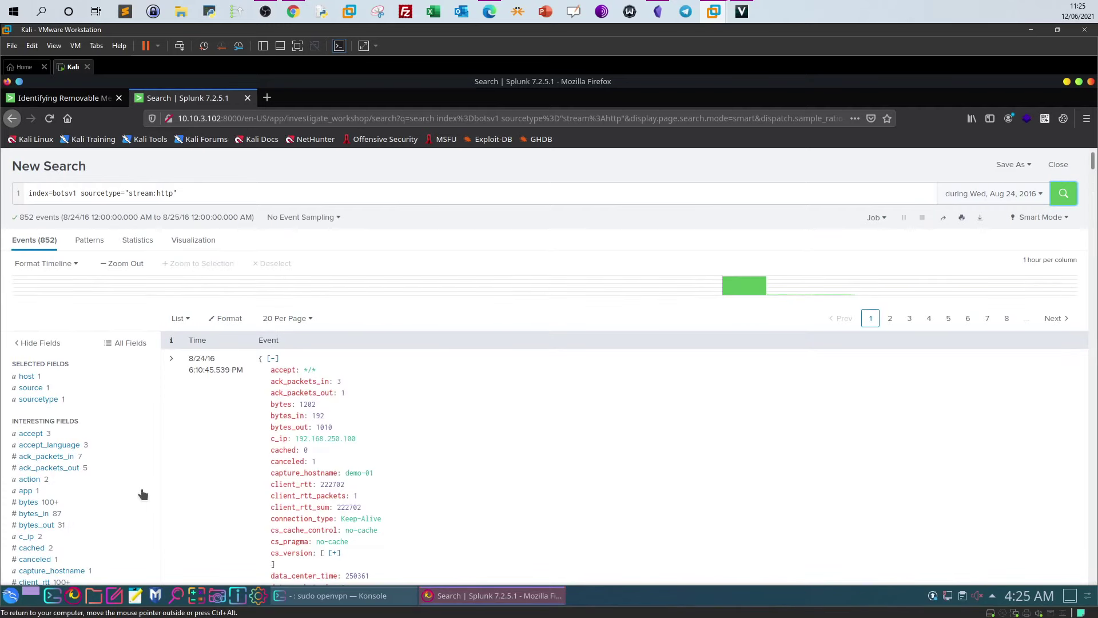
# Filter the HTTP events by the src field value 192.168.250.100.
pyautogui.scroll(-1, 47, 502)
pyautogui.scroll(-10, 91, 486)
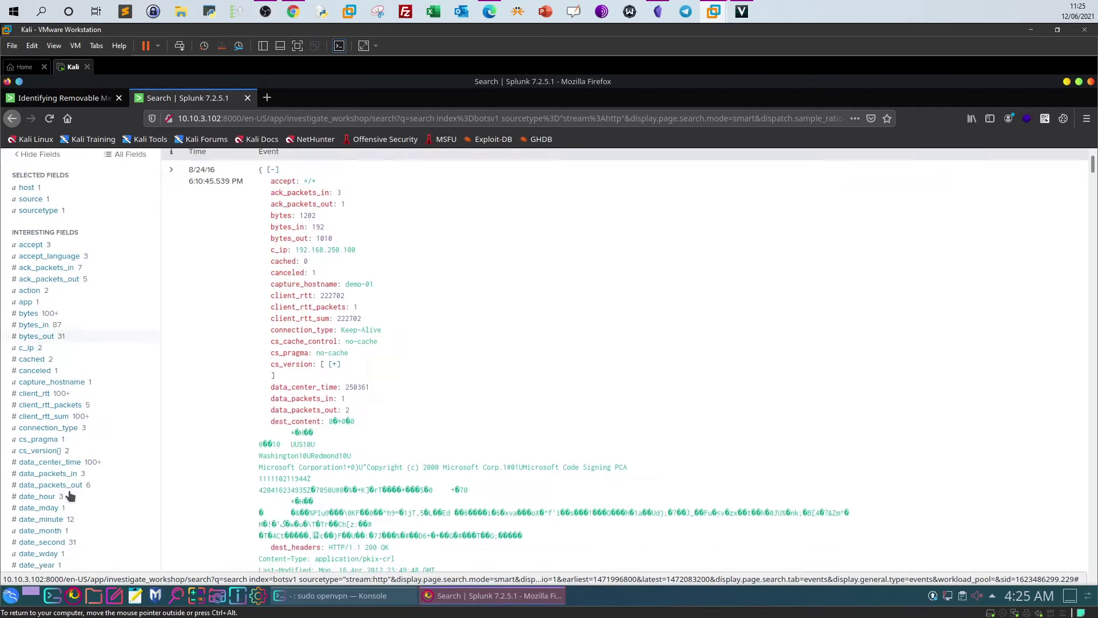
pyautogui.scroll(-10, 67, 488)
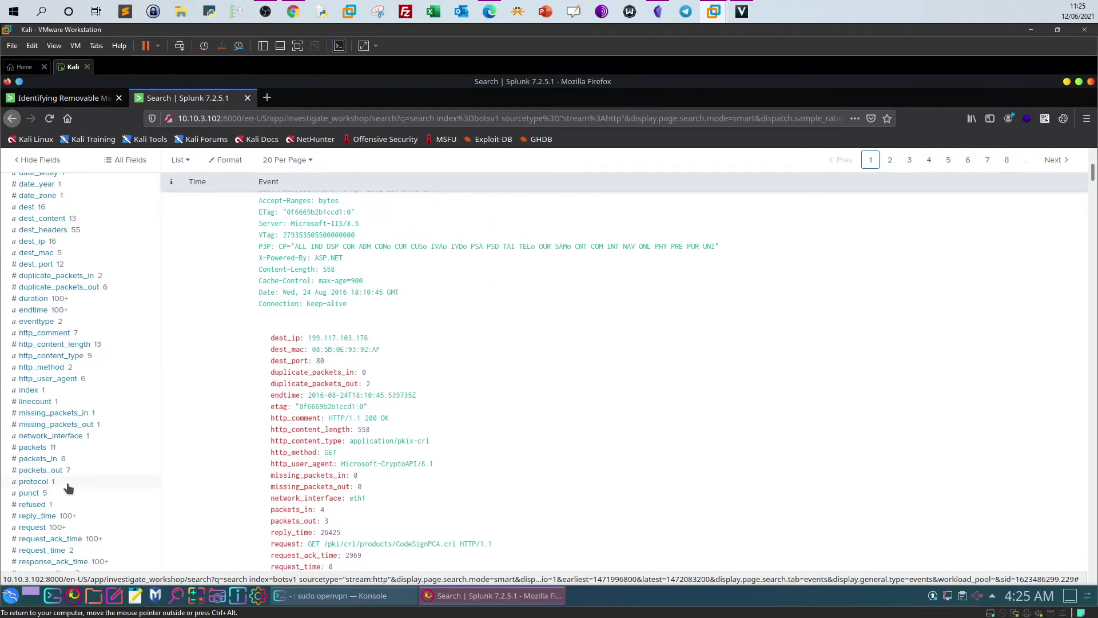
pyautogui.click(23, 439)
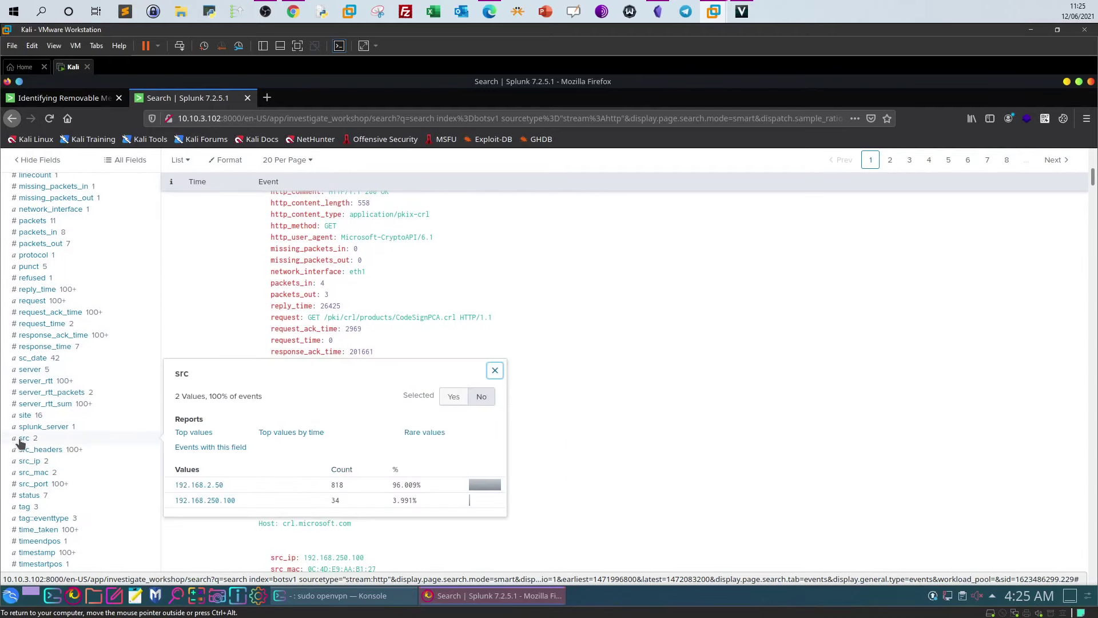
pyautogui.click(201, 500)
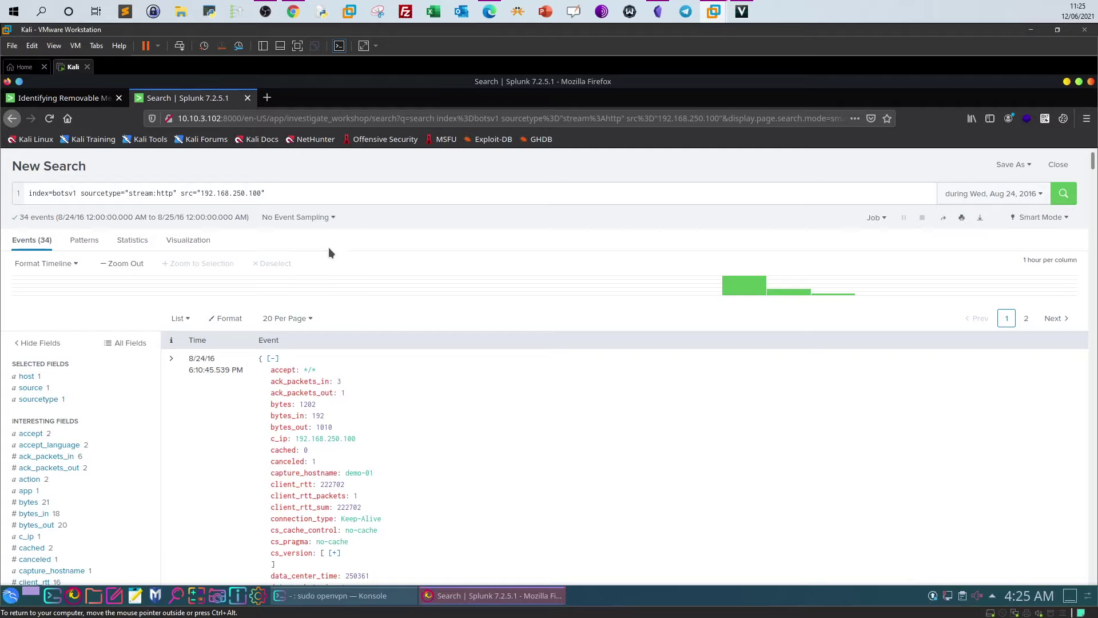
# Append a second line, | stats count values(url) by dest, to the HTTP query and run the search.
pyautogui.click(322, 192)
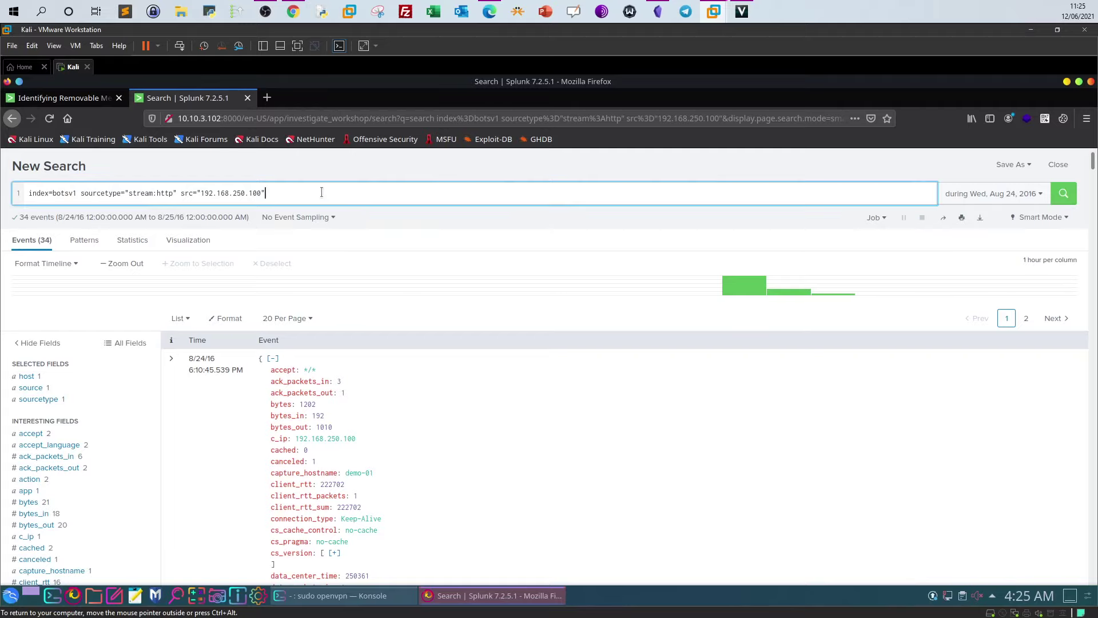
pyautogui.write('|')
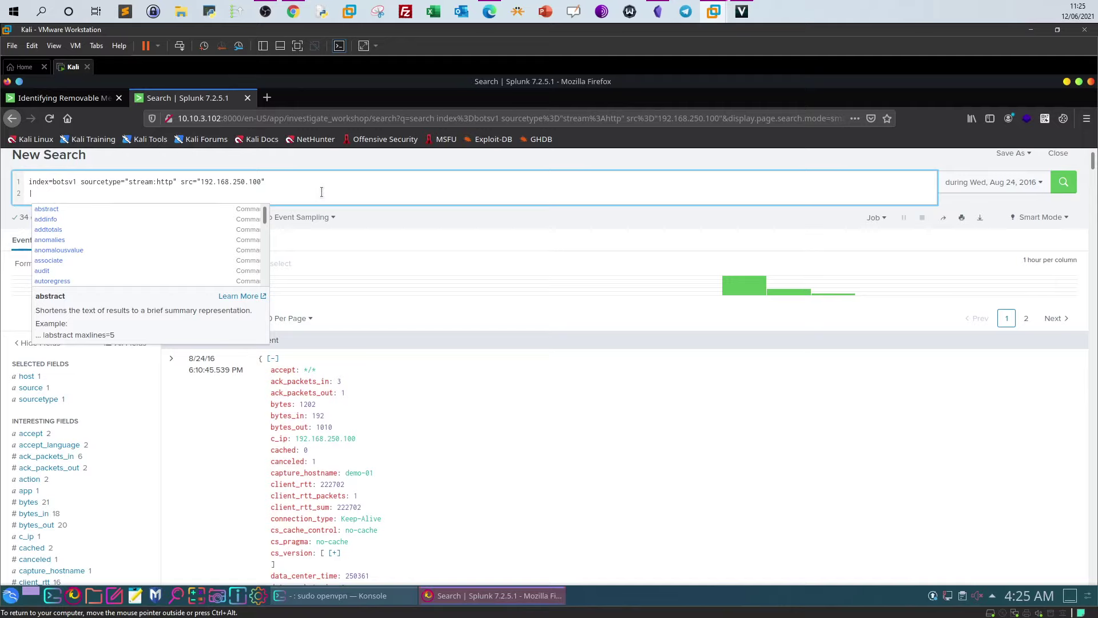
pyautogui.write(' arr')
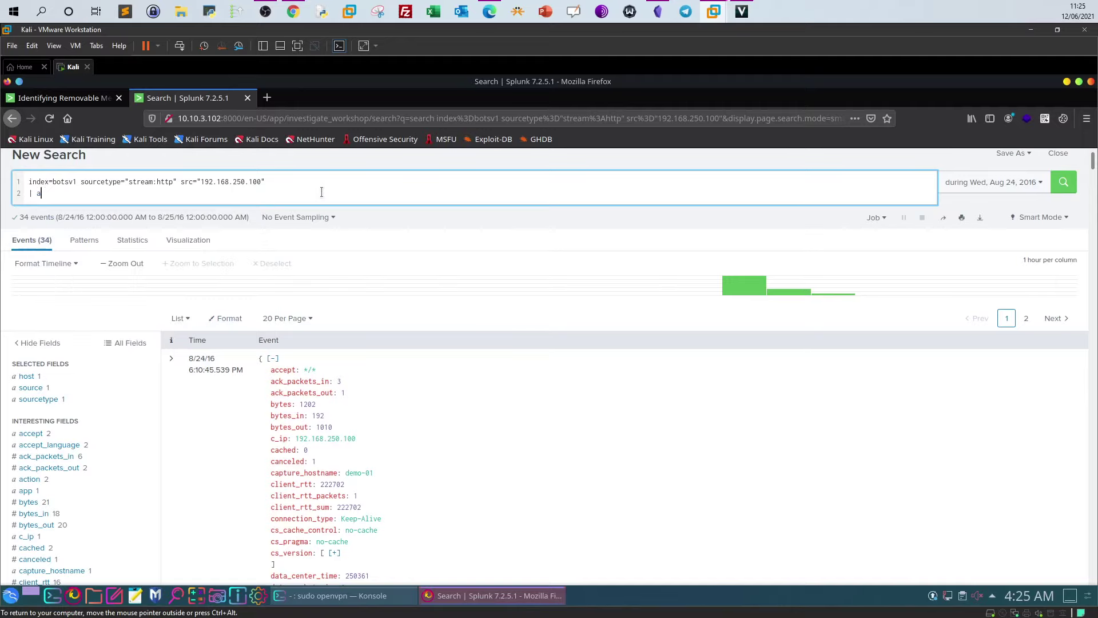
pyautogui.press('BackSpace')
pyautogui.write('stats')
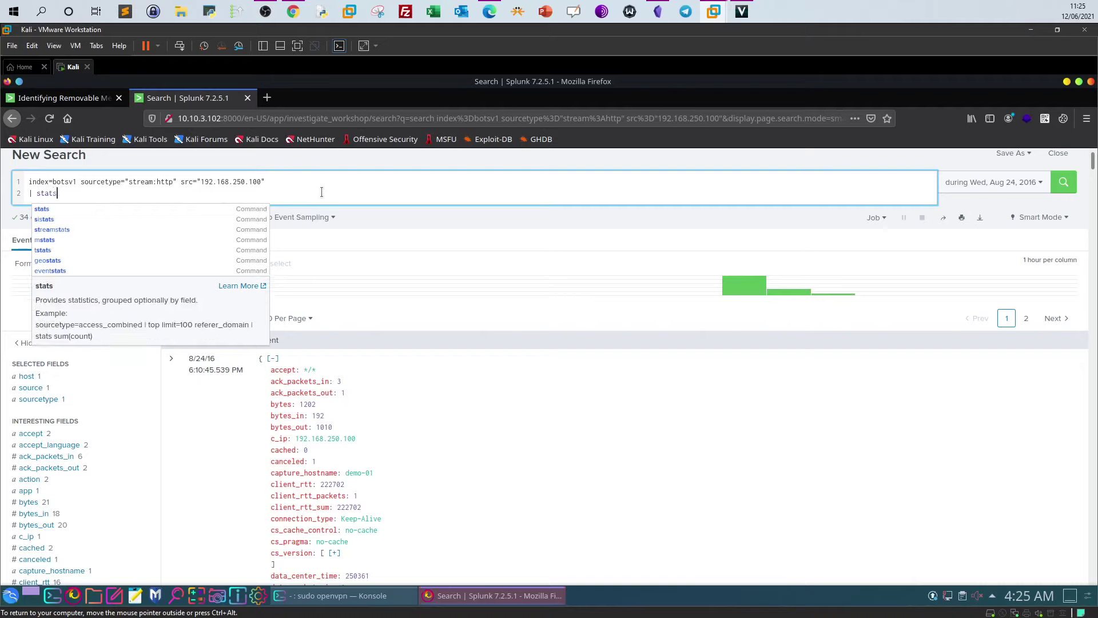
pyautogui.write(' count ')
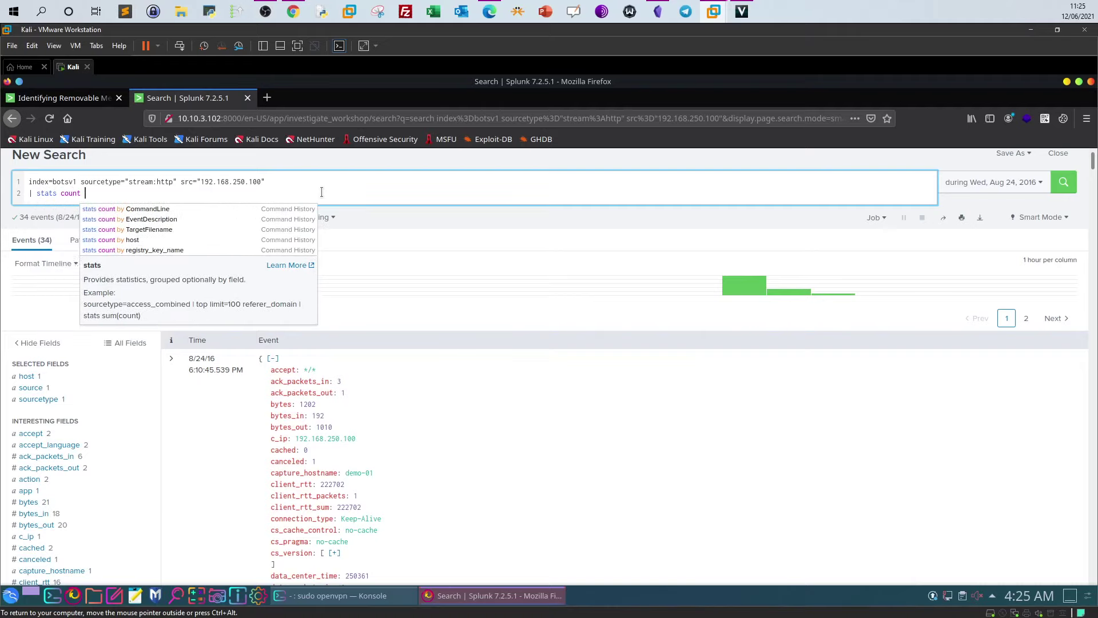
pyautogui.write('values')
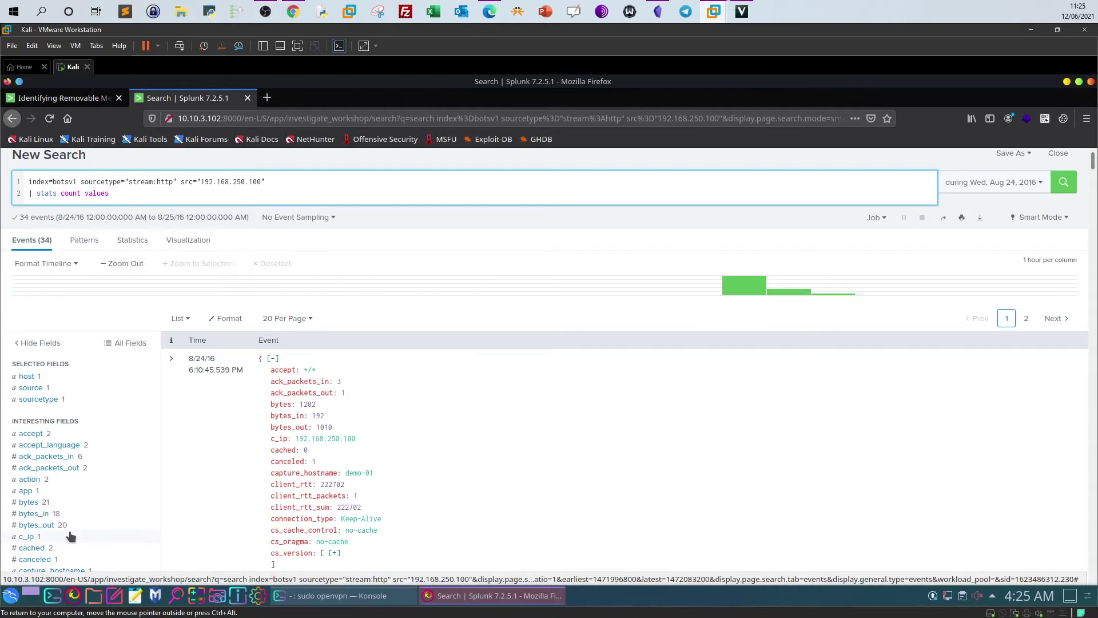
pyautogui.scroll(-2, 68, 535)
pyautogui.scroll(-2, 69, 529)
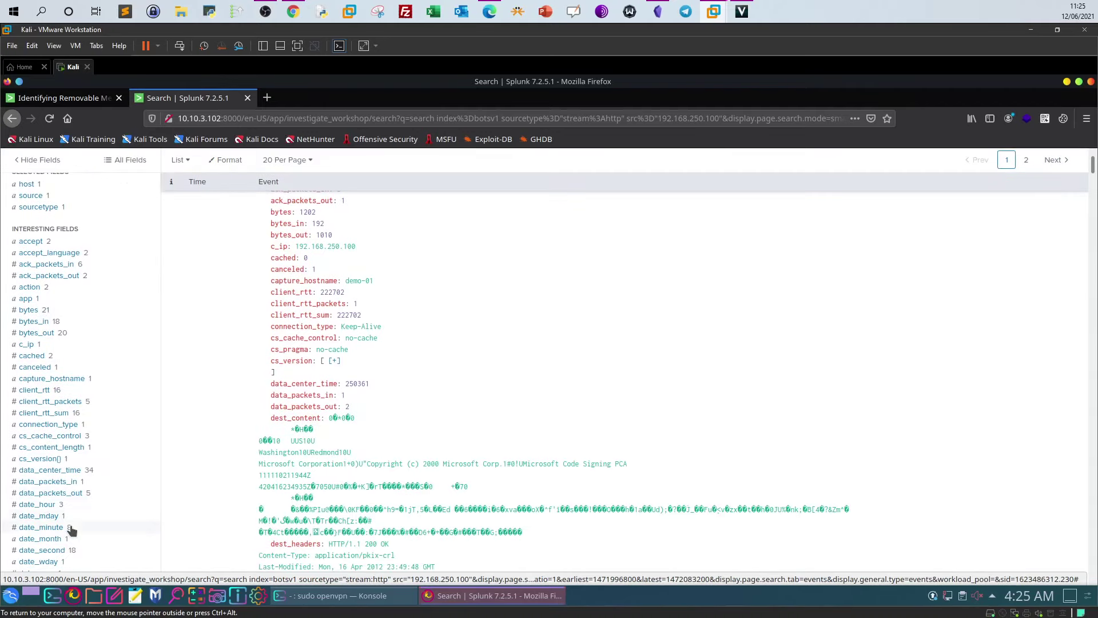
pyautogui.scroll(4, 85, 474)
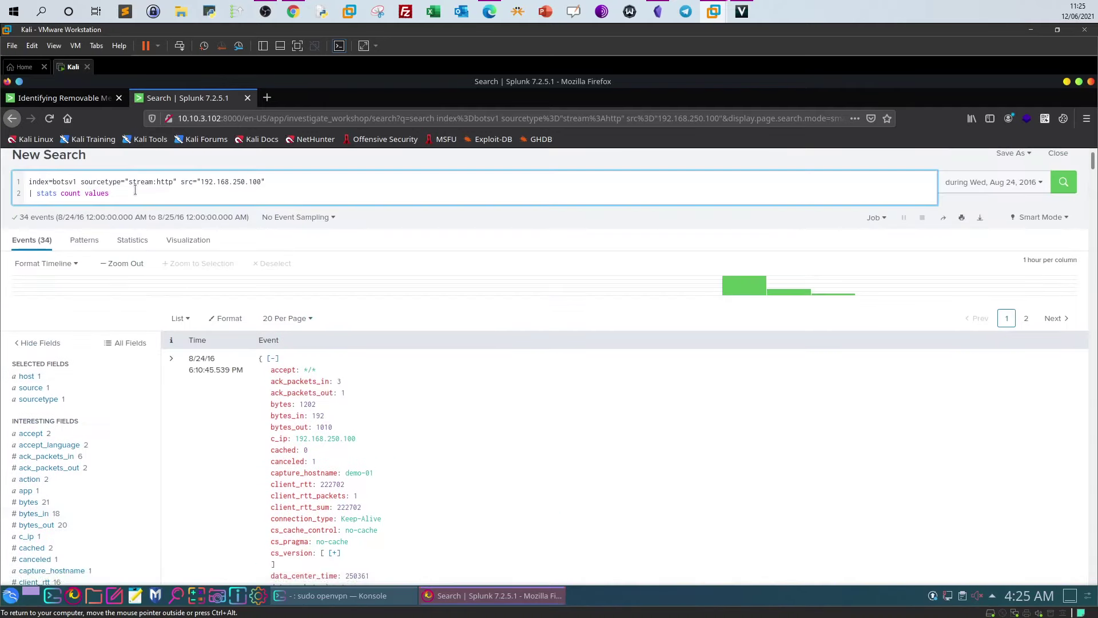
pyautogui.write('url(')
pyautogui.press('BackSpace')
pyautogui.write(')')
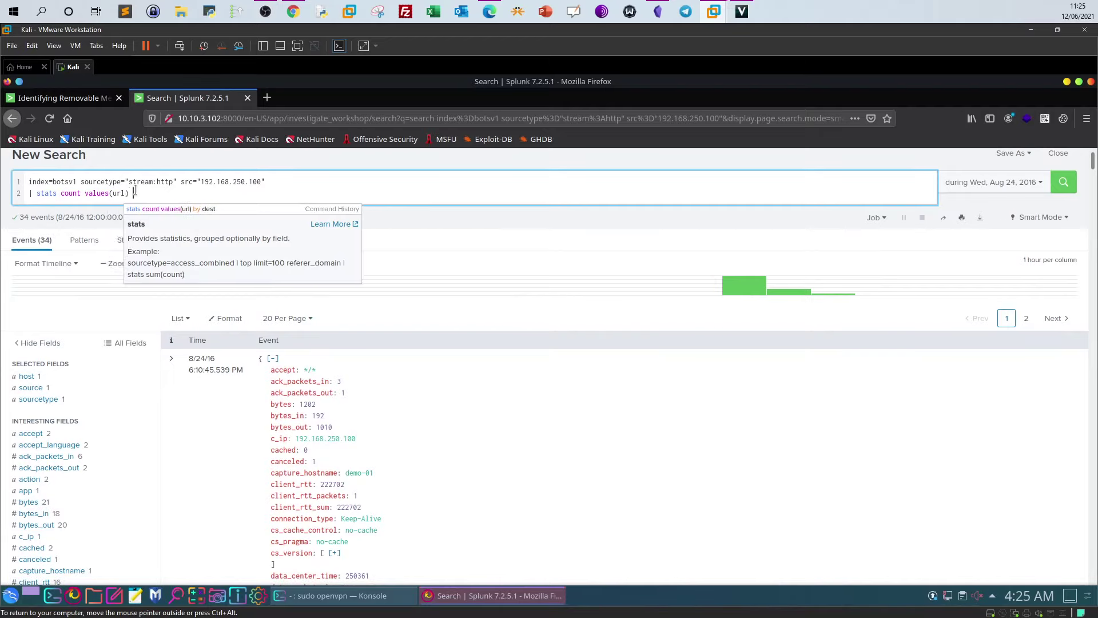
pyautogui.write(' by dest')
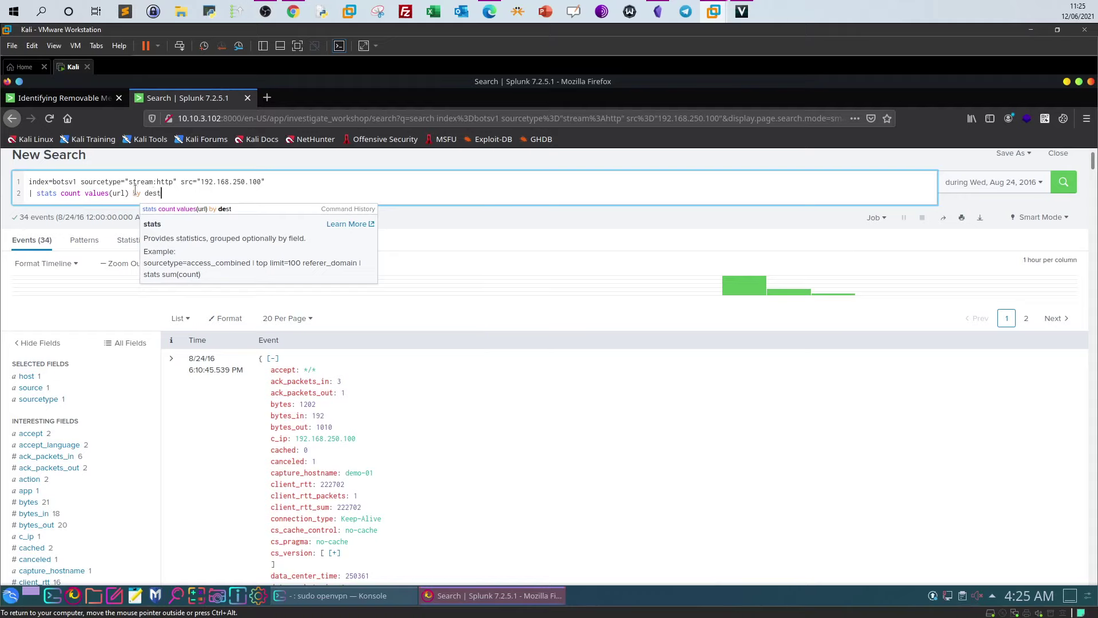
pyautogui.press('Return')
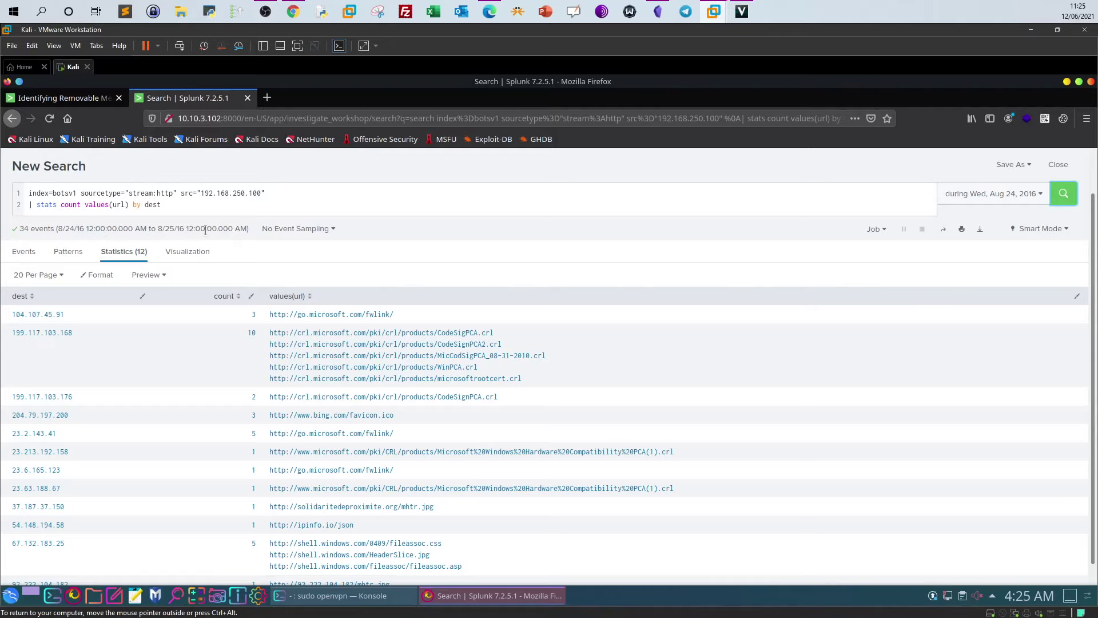
# Sort the statistics by count in descending order and highlight the solidaritedeproximite.org/mhtr.jpg URL.
pyautogui.scroll(-1, 211, 362)
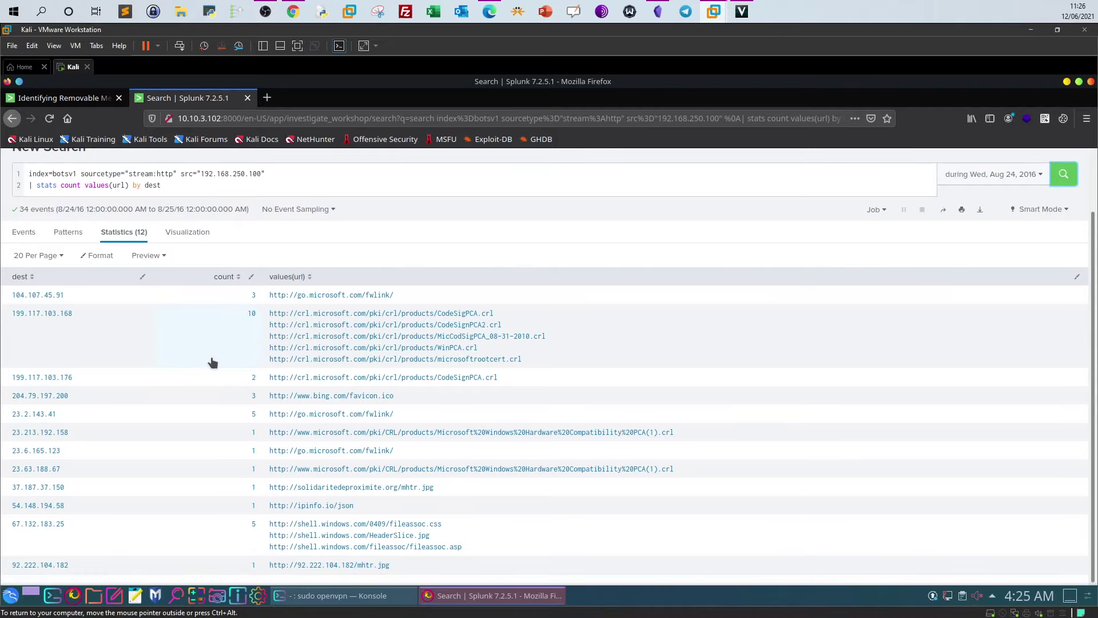
pyautogui.click(237, 278)
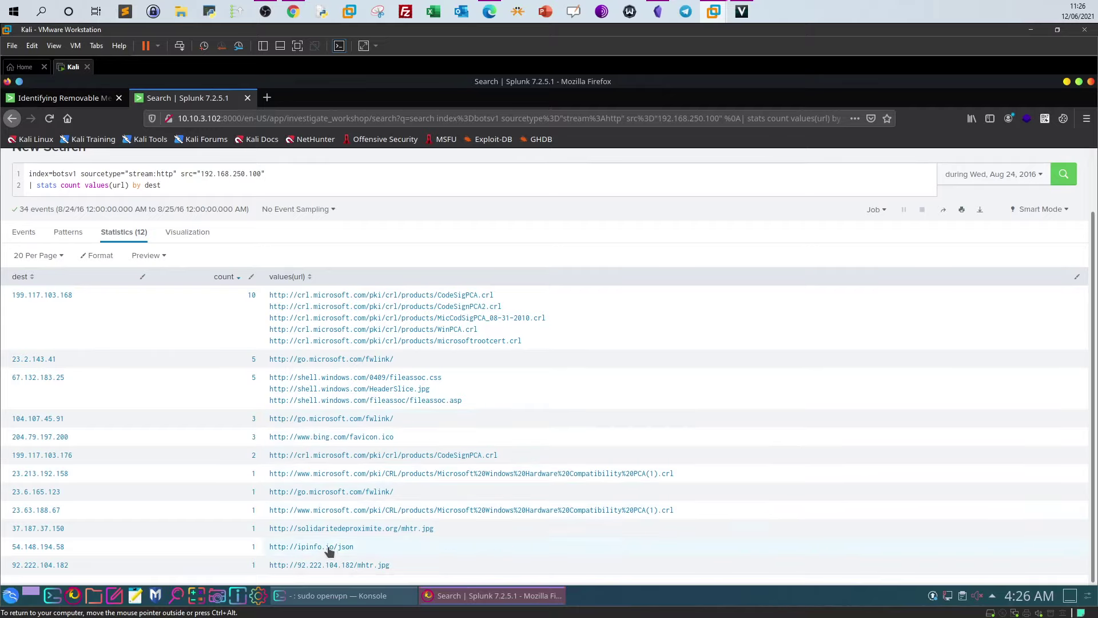
pyautogui.moveTo(439, 530); pyautogui.dragTo(271, 532)
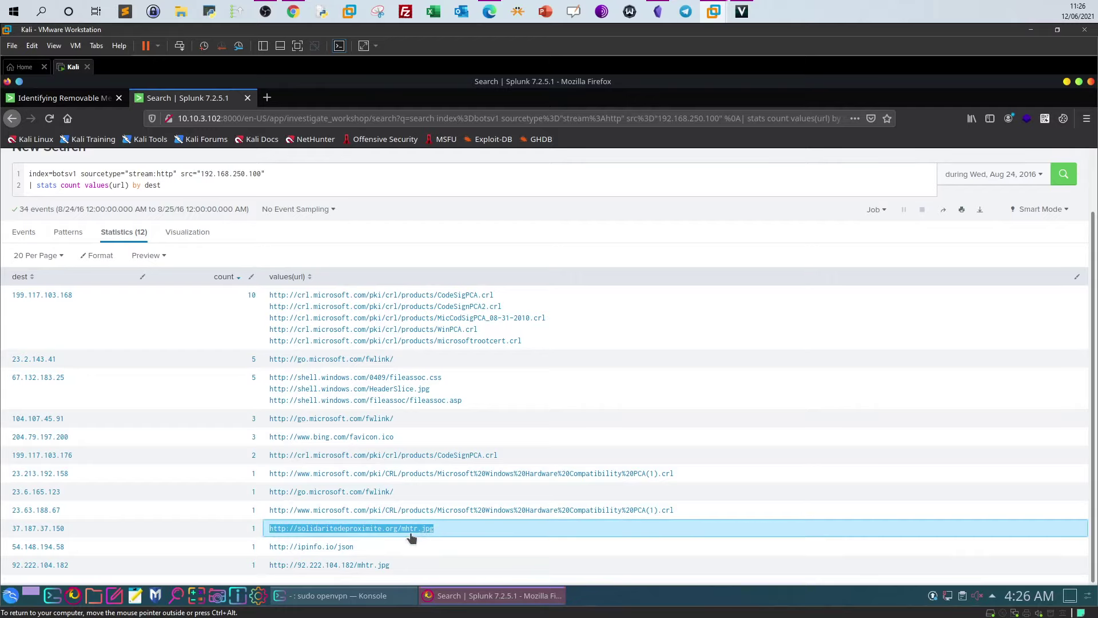
pyautogui.click(518, 236)
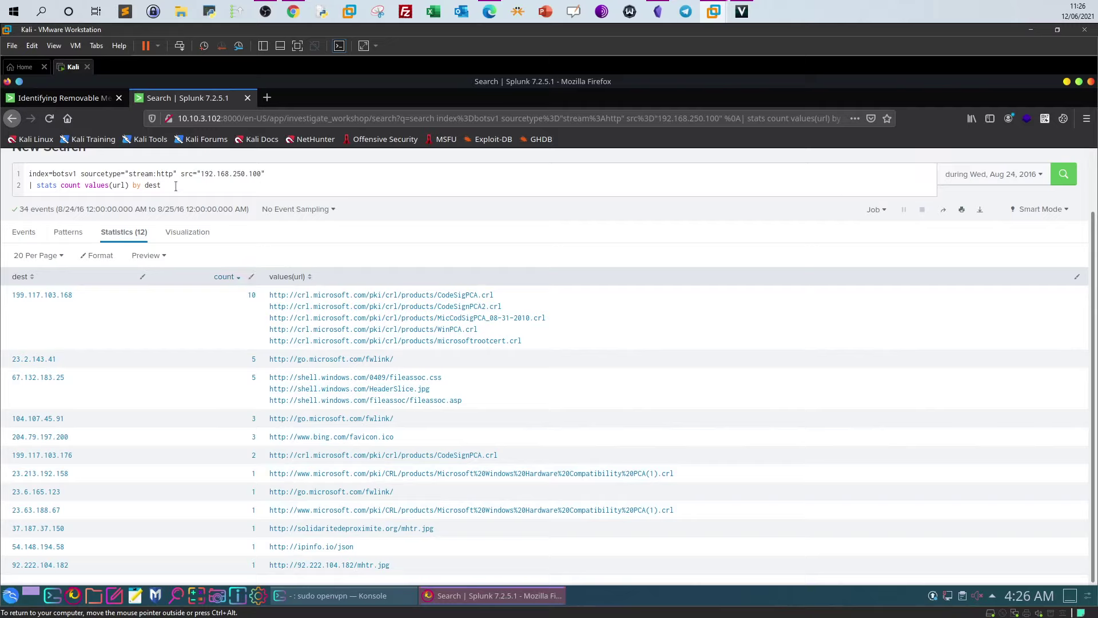
# Reduce the query to index=botsv1 with sourcetype="suricata" and run the search.
pyautogui.moveTo(176, 186)
pyautogui.mouseDown()
pyautogui.moveTo(163, 175)
pyautogui.moveTo(177, 175)
pyautogui.mouseUp()
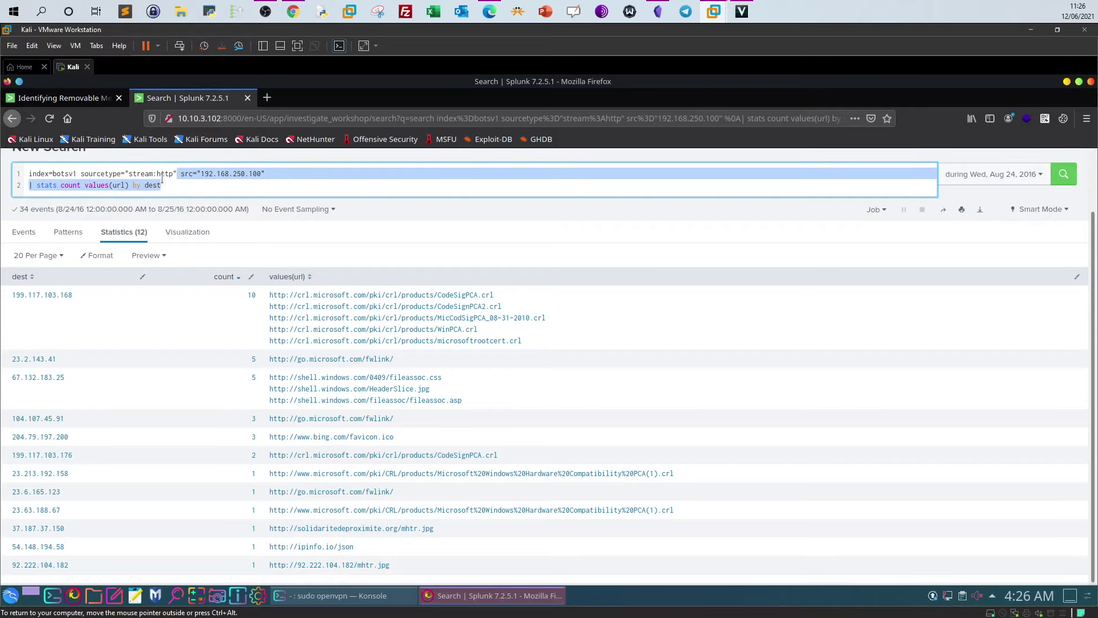
pyautogui.press('BackSpace')
pyautogui.moveTo(174, 184); pyautogui.dragTo(129, 189)
pyautogui.write('suricat')
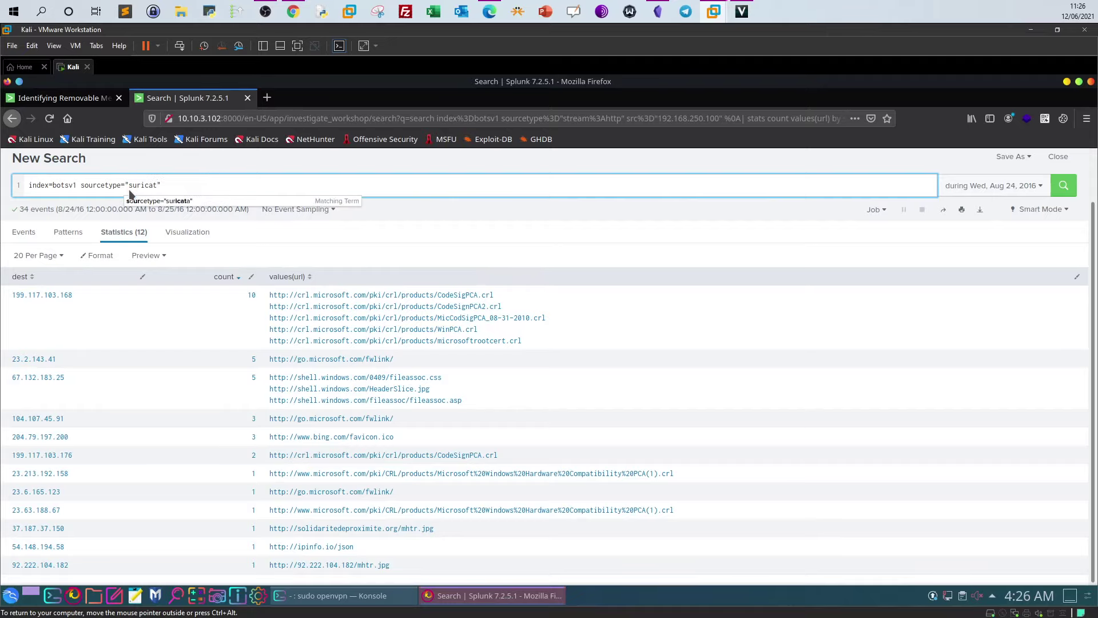
pyautogui.click(149, 201)
pyautogui.click(1063, 185)
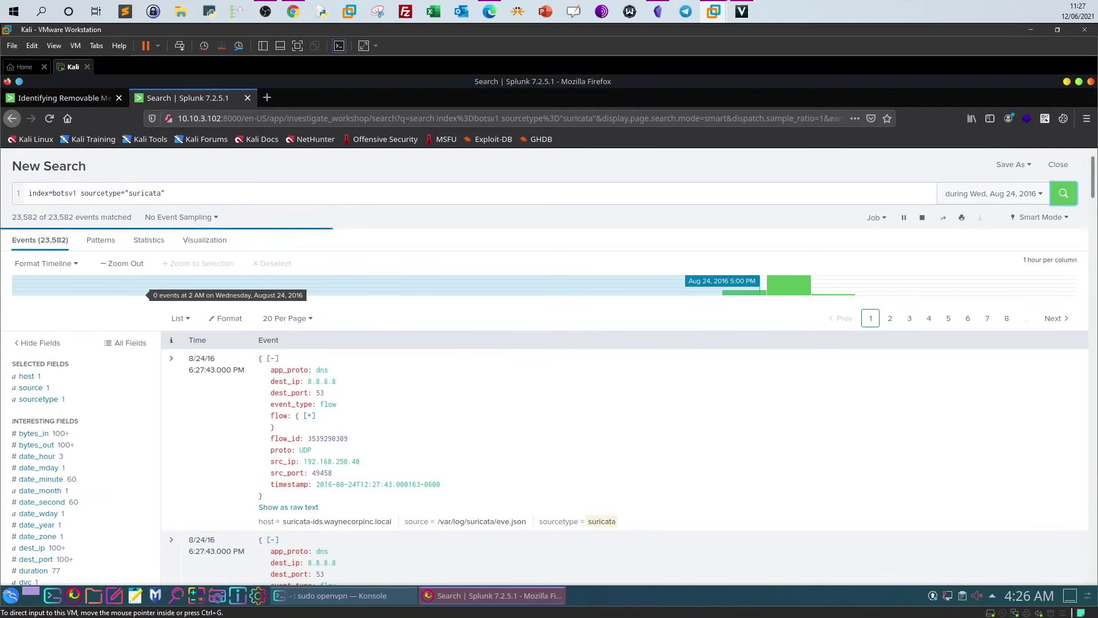
# Filter the Suricata events by the src field value 192.168.250.100.
pyautogui.click(230, 190)
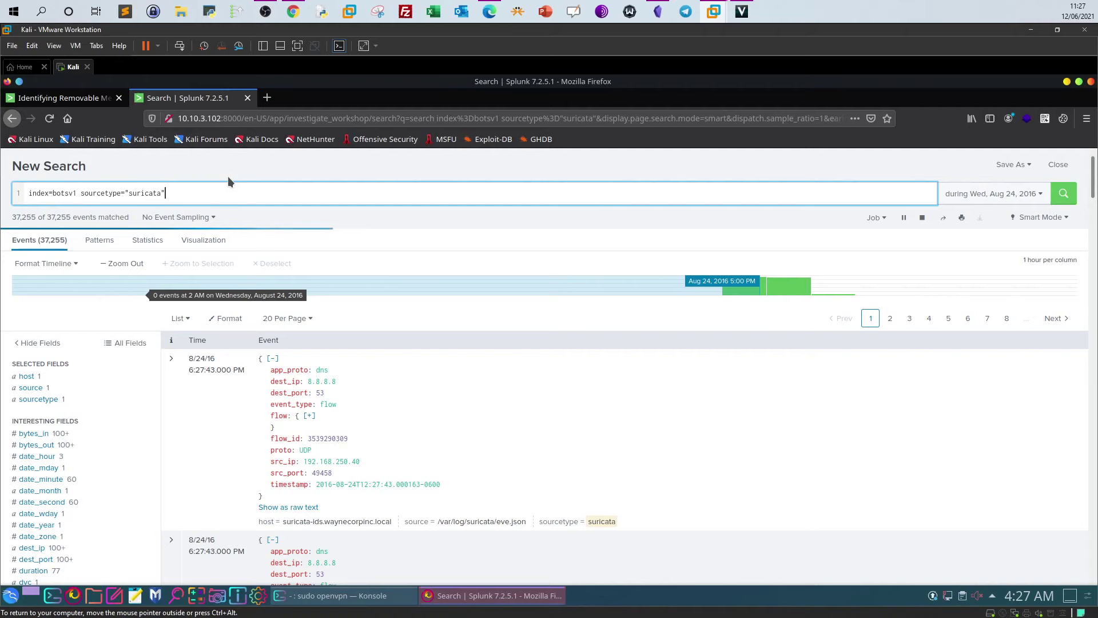
pyautogui.scroll(-10, 89, 439)
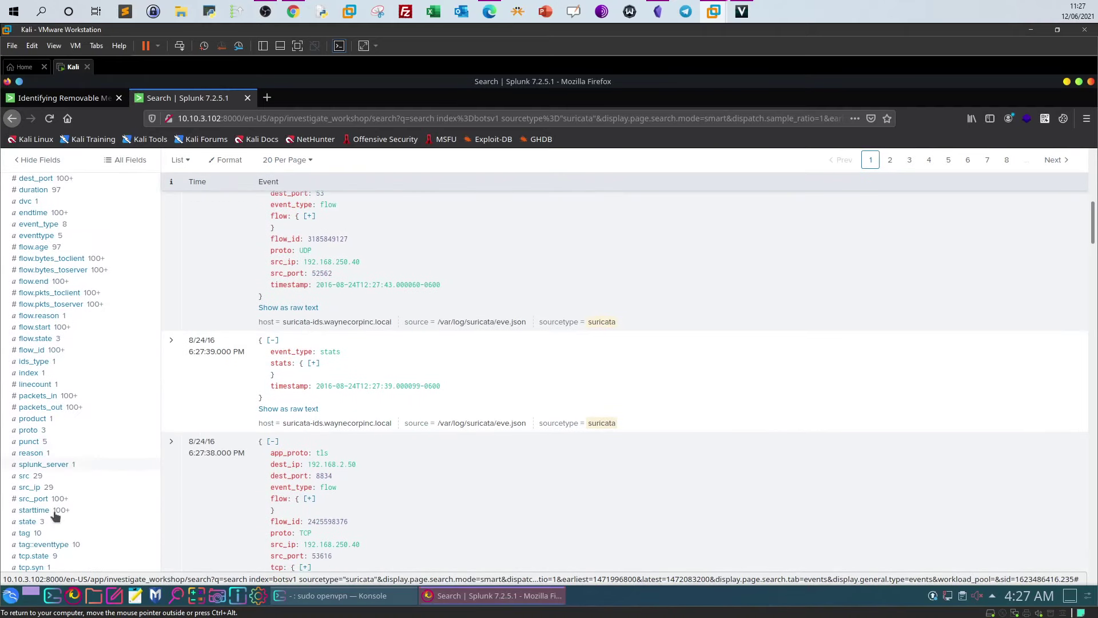
pyautogui.click(24, 475)
pyautogui.click(218, 420)
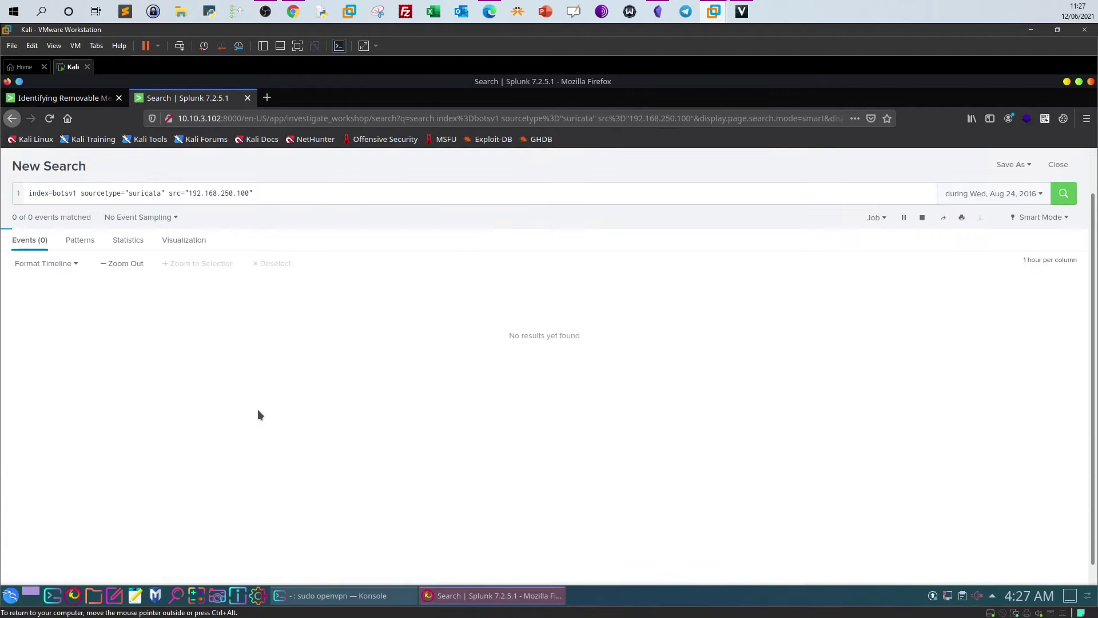
# Extend the Suricata query with url=* and a second line, | stats count values(url) by dest, and run the search.
pyautogui.scroll(-10, 87, 441)
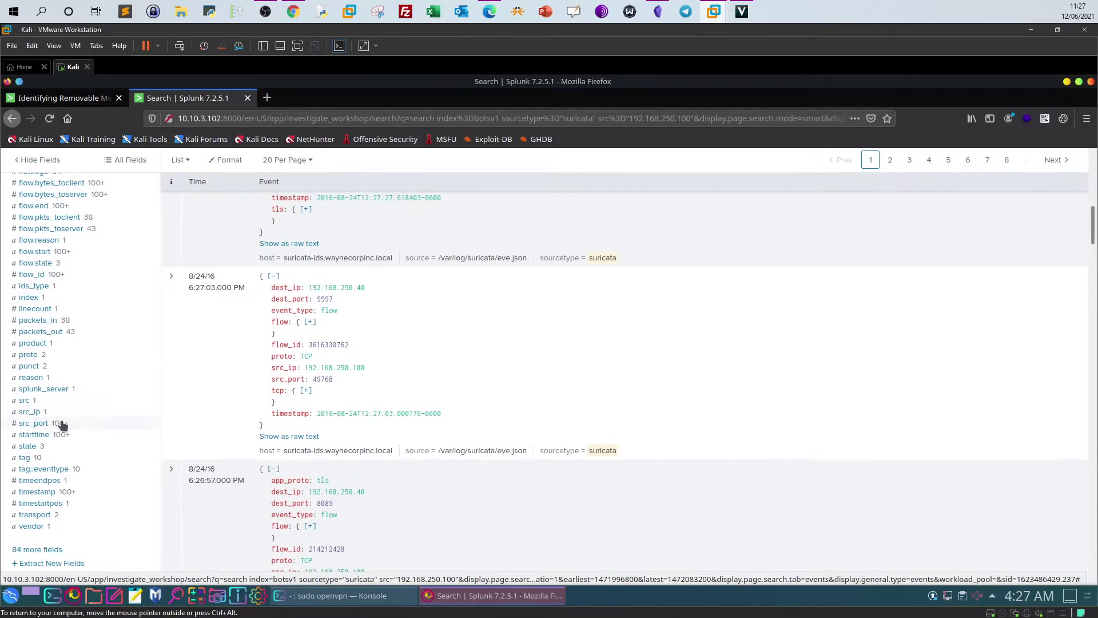
pyautogui.scroll(5, 62, 425)
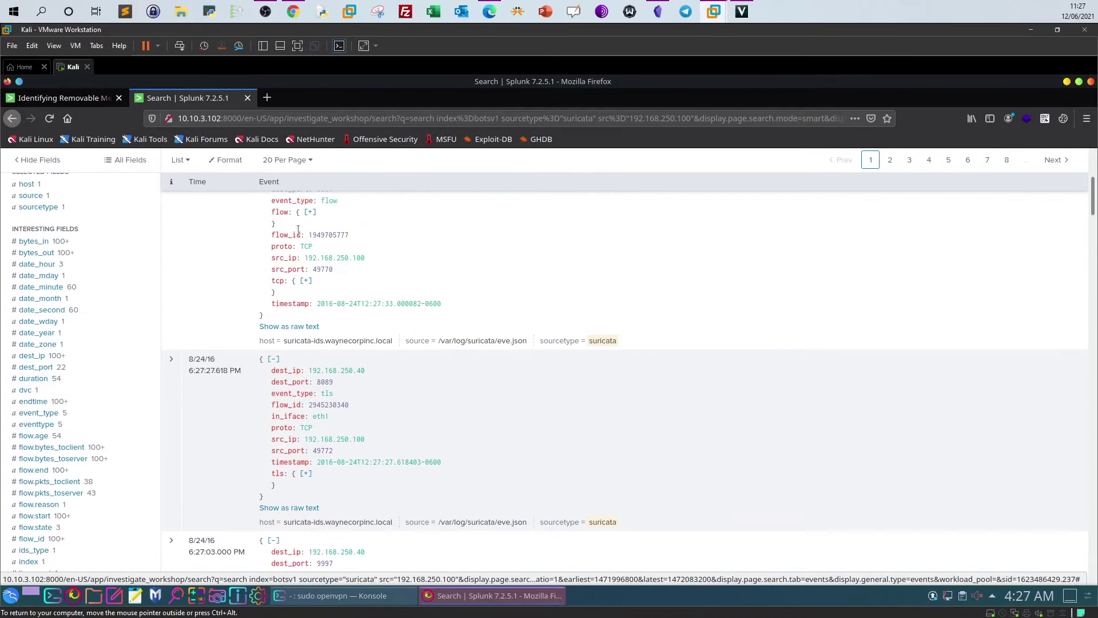
pyautogui.scroll(5, 297, 230)
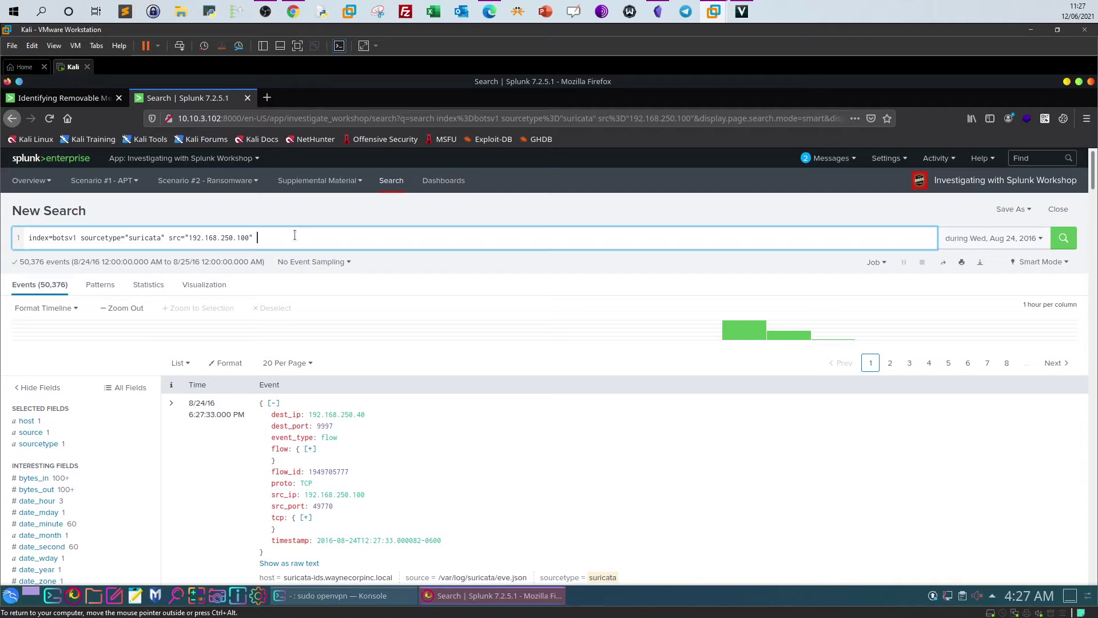
pyautogui.write('url')
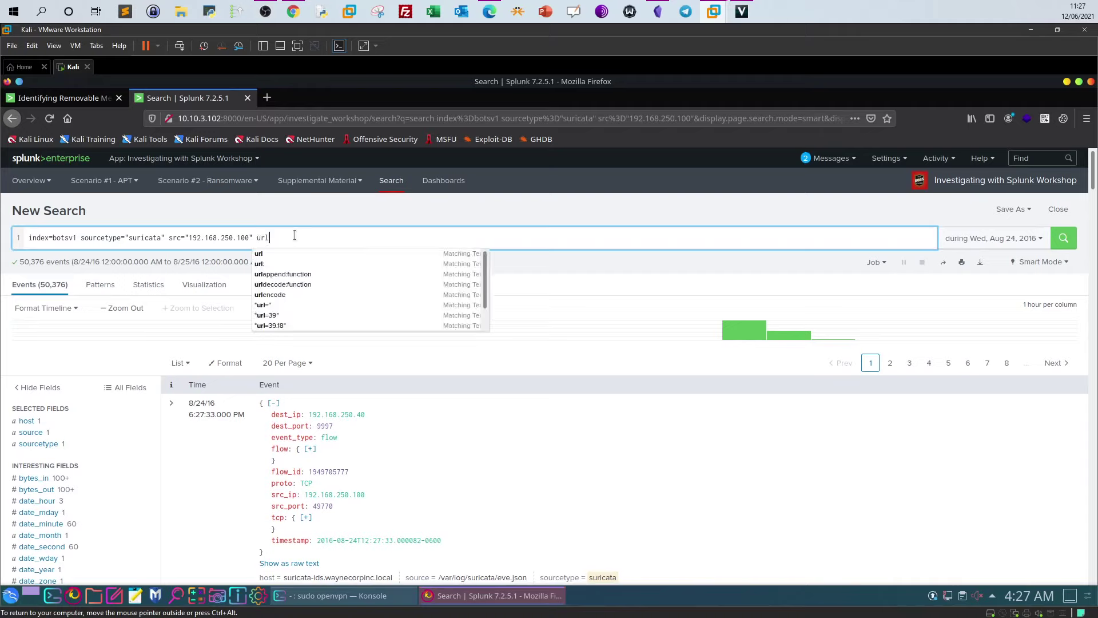
pyautogui.write('=')
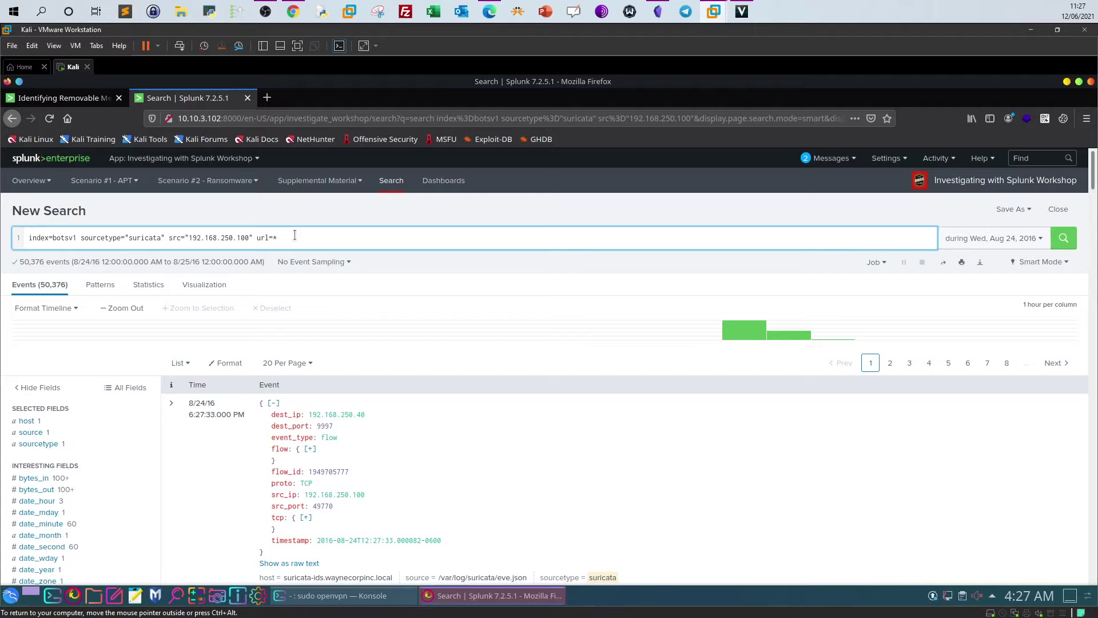
pyautogui.write('* | ')
pyautogui.write('stats cou')
pyautogui.write('nt ')
pyautogui.write('value')
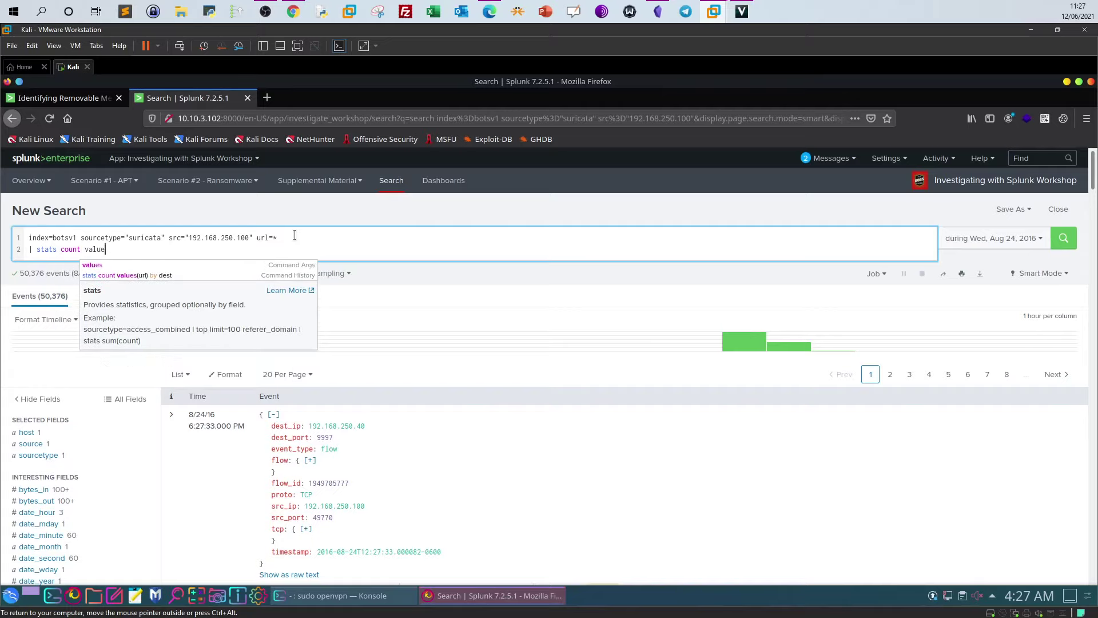
pyautogui.click(135, 276)
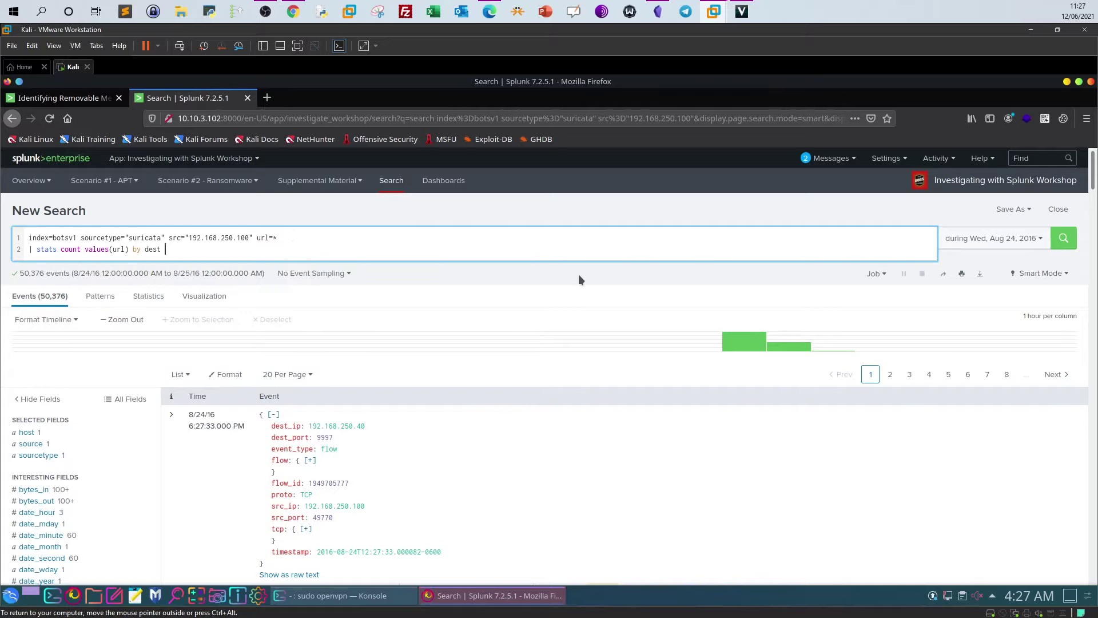
pyautogui.click(1062, 240)
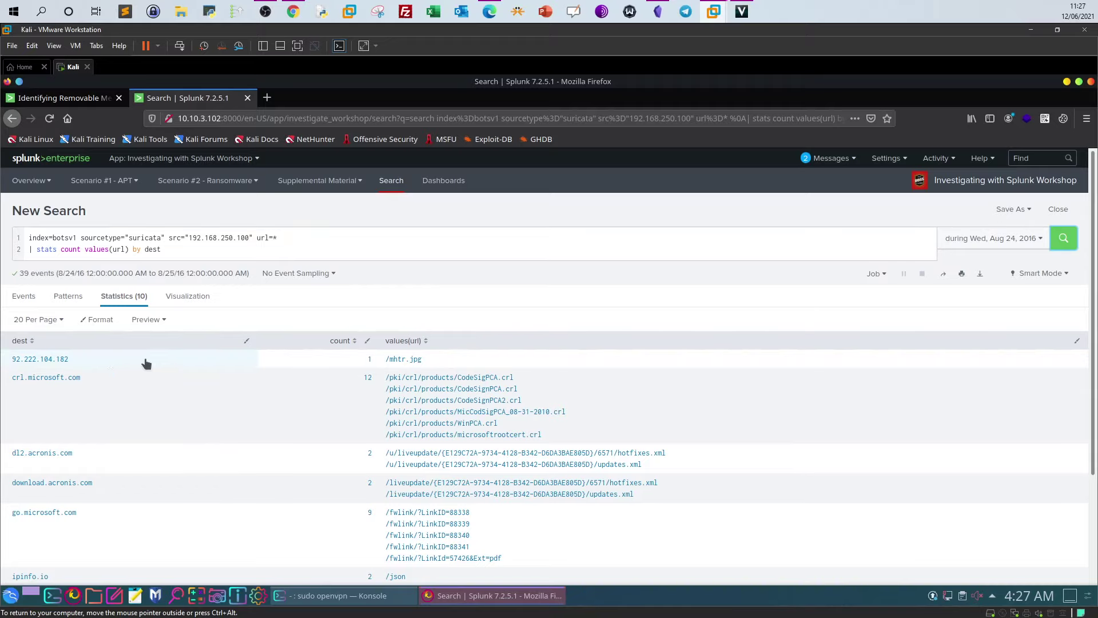
# Examine the URL statistics, highlighting the /mhtr.jpg entries and the solidaritedeproximite.org destination.
pyautogui.moveTo(429, 364); pyautogui.dragTo(385, 367)
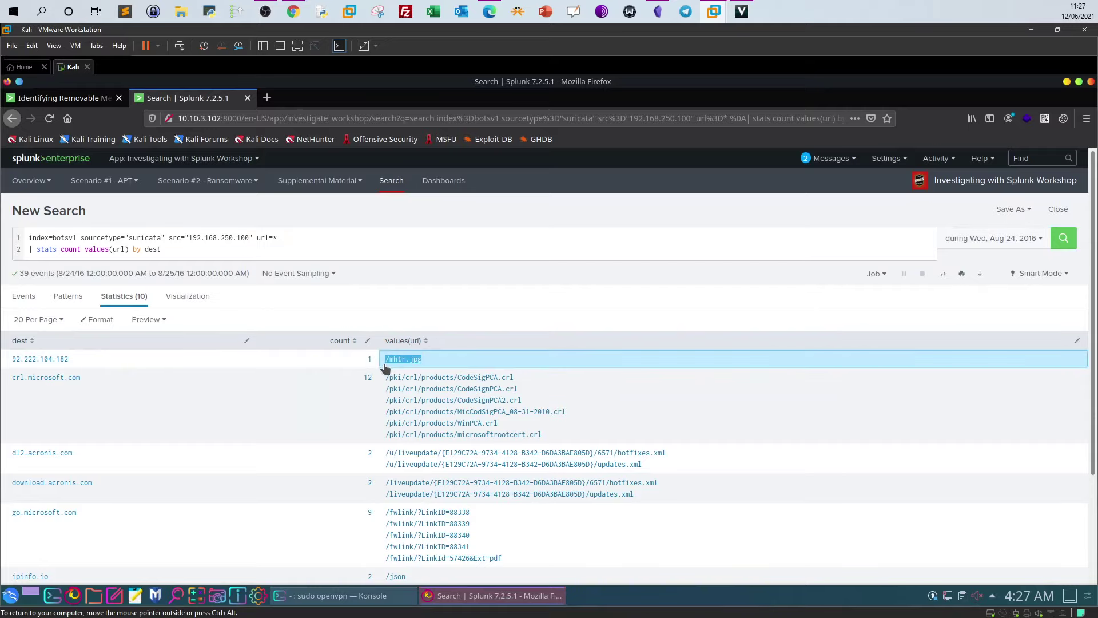
pyautogui.scroll(-3, 250, 439)
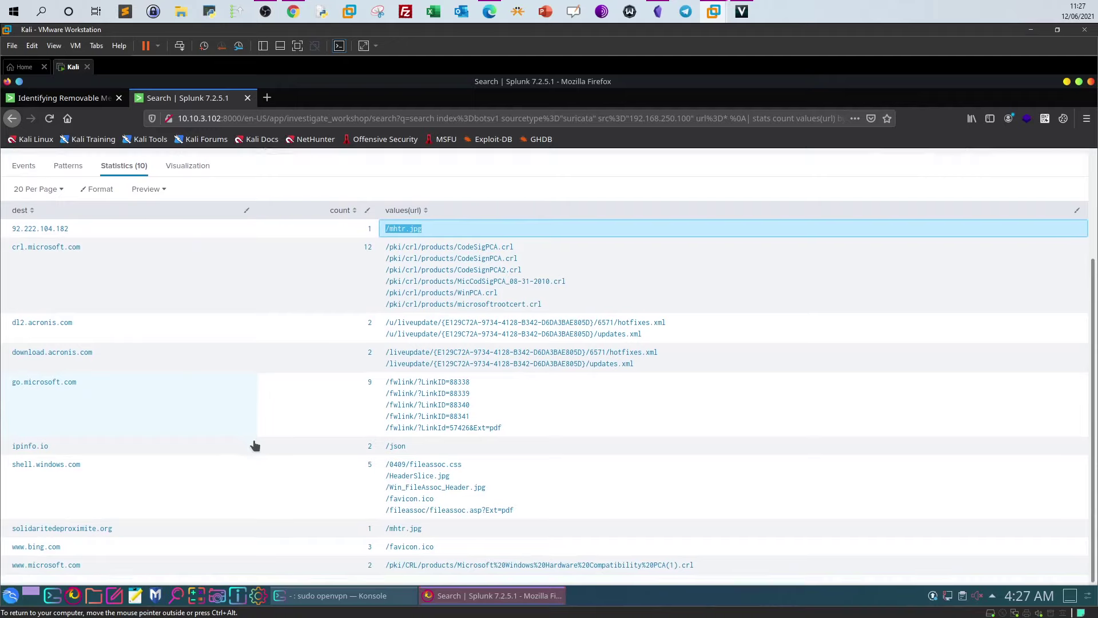
pyautogui.moveTo(432, 538); pyautogui.dragTo(384, 537)
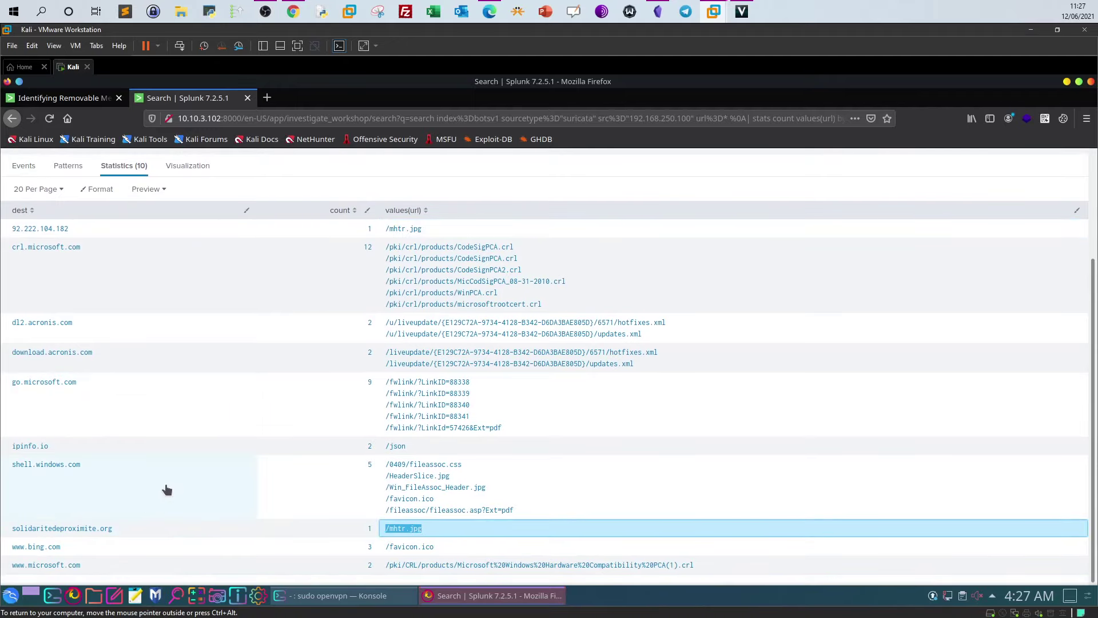
pyautogui.moveTo(116, 532); pyautogui.dragTo(14, 534)
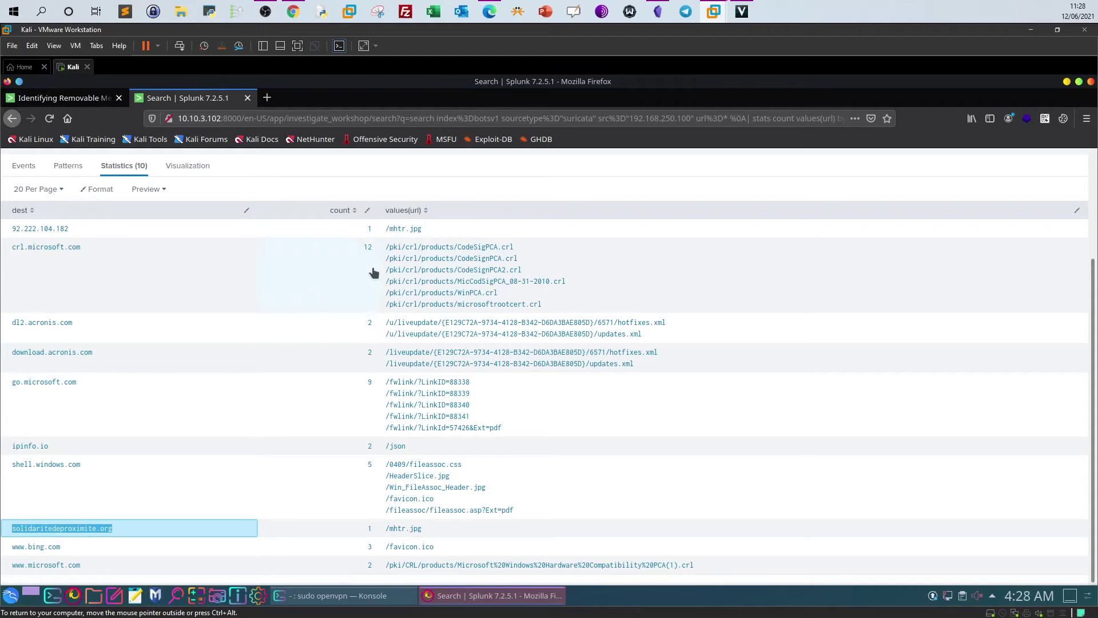
# Switch to the TryHackMe room in Chrome and read the question about the parent process ID of 121214.tmp.
pyautogui.click(293, 12)
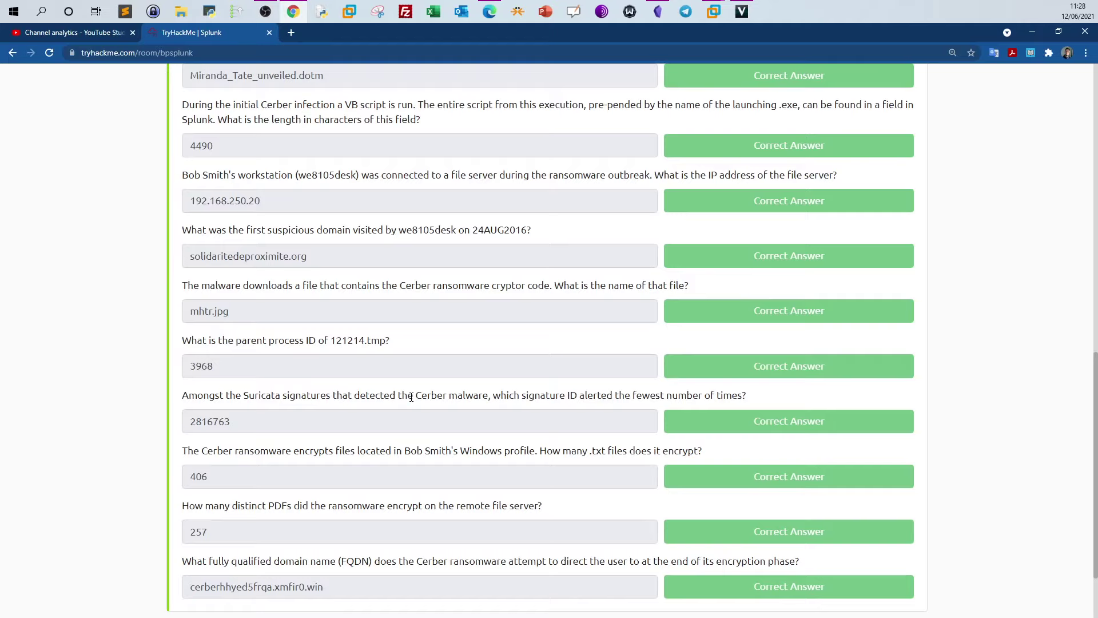
pyautogui.moveTo(411, 396); pyautogui.dragTo(501, 397)
pyautogui.click(446, 280)
pyautogui.moveTo(343, 343); pyautogui.dragTo(367, 343)
pyautogui.click(713, 11)
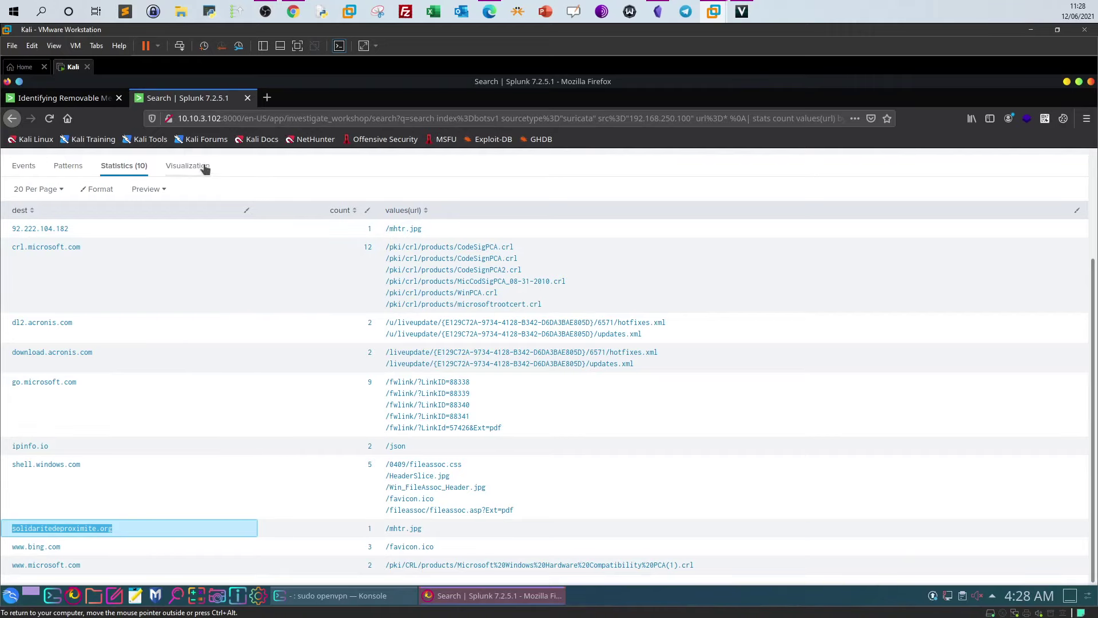
# Reduce the Splunk query to index=botsv1, run it, and filter by sourcetype XmlWinEventLog:Microsoft-Windows-Sysmon/Operational.
pyautogui.scroll(2, 243, 230)
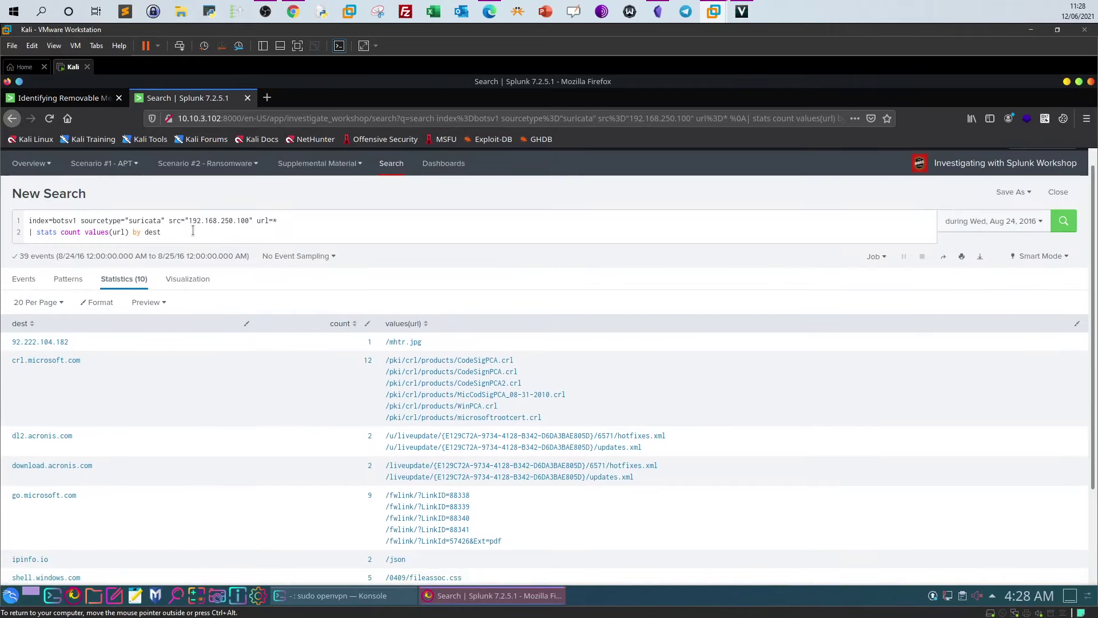
pyautogui.click(195, 235)
pyautogui.moveTo(195, 235); pyautogui.dragTo(166, 223)
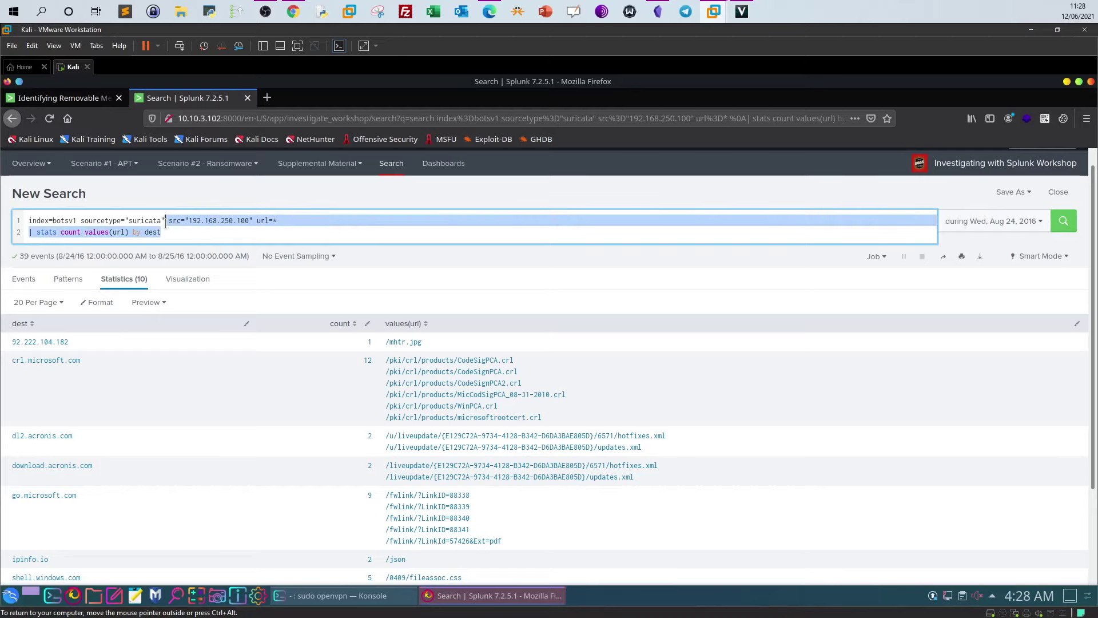
pyautogui.press('BackSpace')
pyautogui.moveTo(82, 220); pyautogui.dragTo(166, 221)
pyautogui.press('BackSpace')
pyautogui.press('Return')
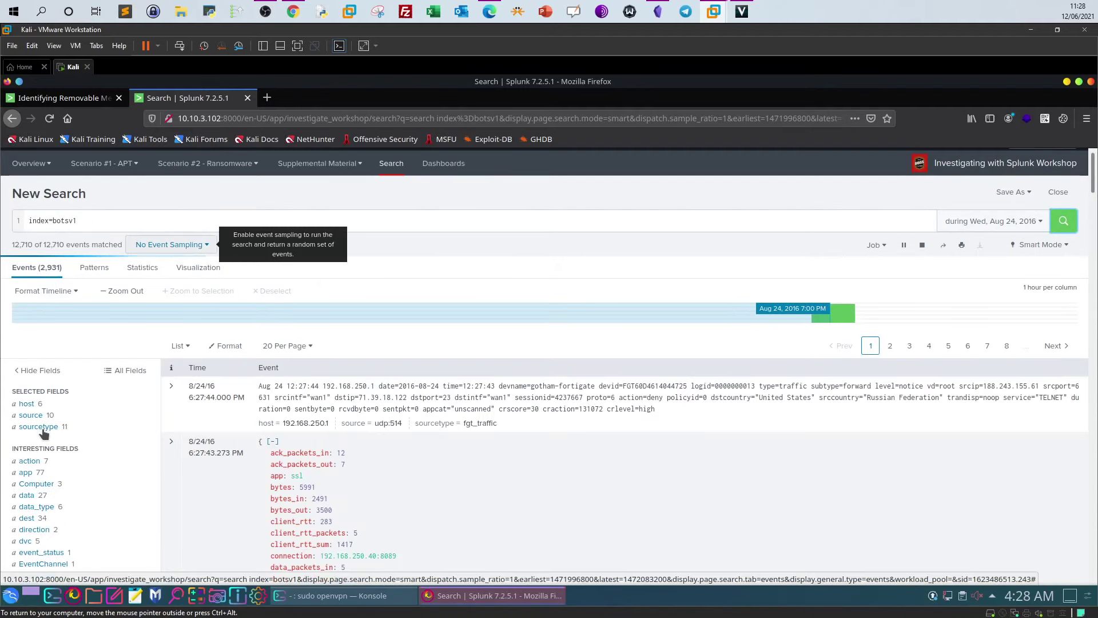
pyautogui.click(40, 427)
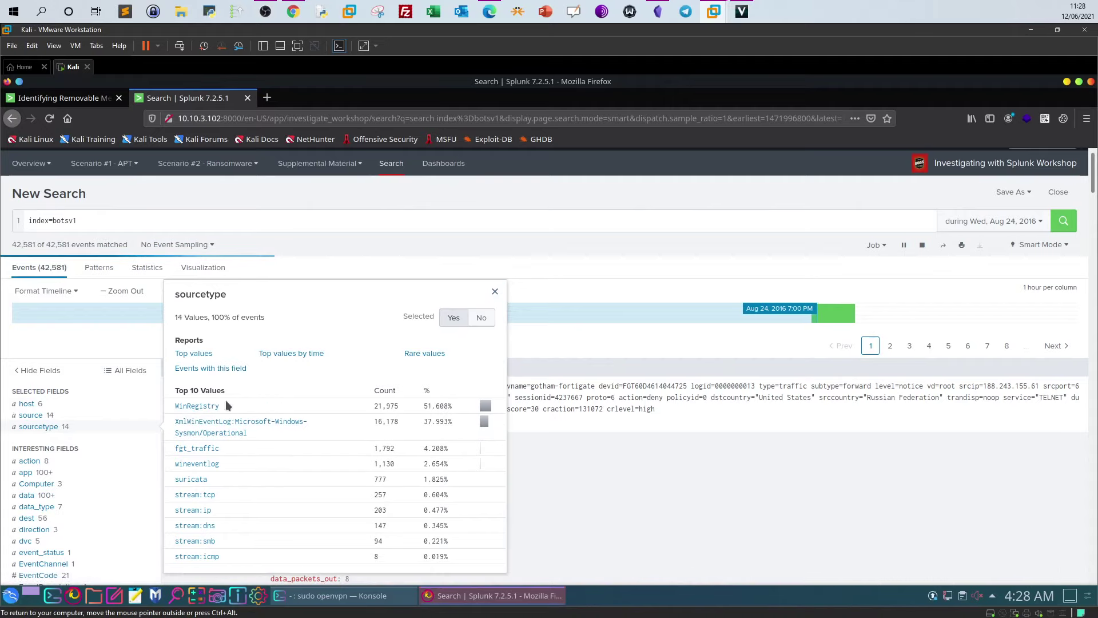
pyautogui.click(220, 420)
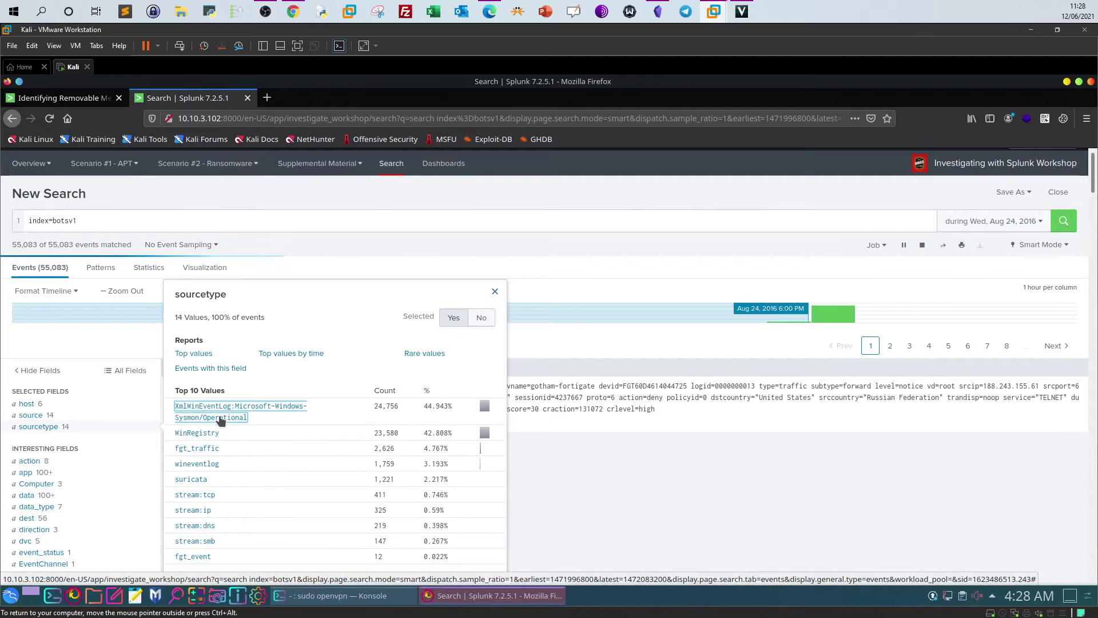
# Copy 121214.tmp from the TryHackMe question, append it to the Sysmon query in Splunk and run the search.
pyautogui.click(292, 11)
pyautogui.moveTo(367, 339)
pyautogui.mouseDown()
pyautogui.moveTo(338, 340)
pyautogui.moveTo(387, 341)
pyautogui.mouseUp()
pyautogui.rightClick(375, 344)
pyautogui.click(388, 351)
pyautogui.click(714, 11)
pyautogui.click(372, 227)
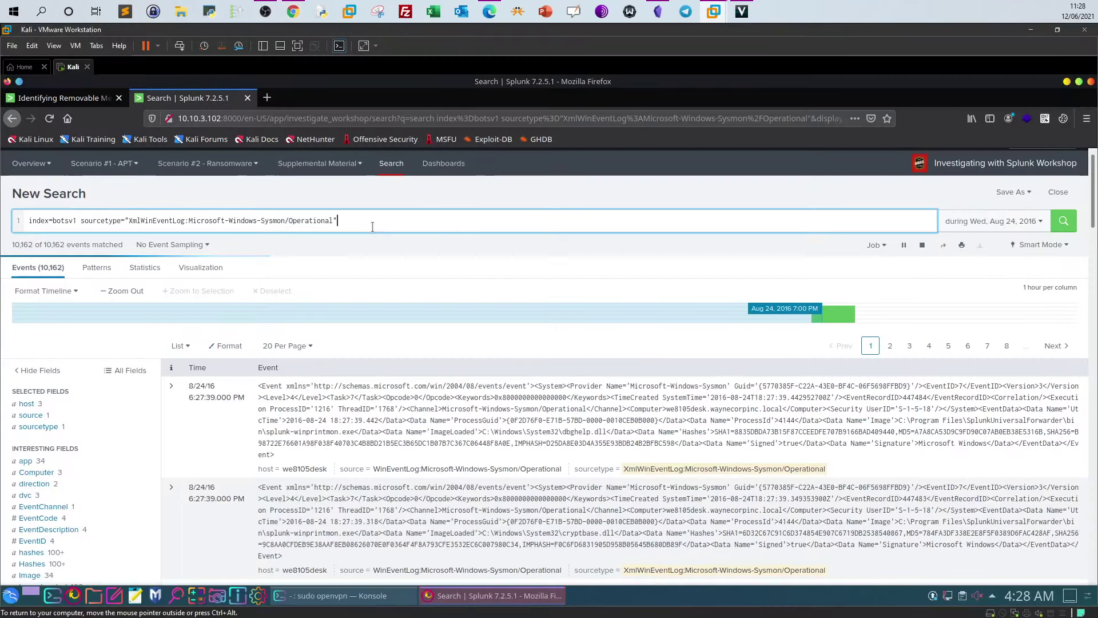
pyautogui.hotkey('ctrl', 'v')
pyautogui.press('Return')
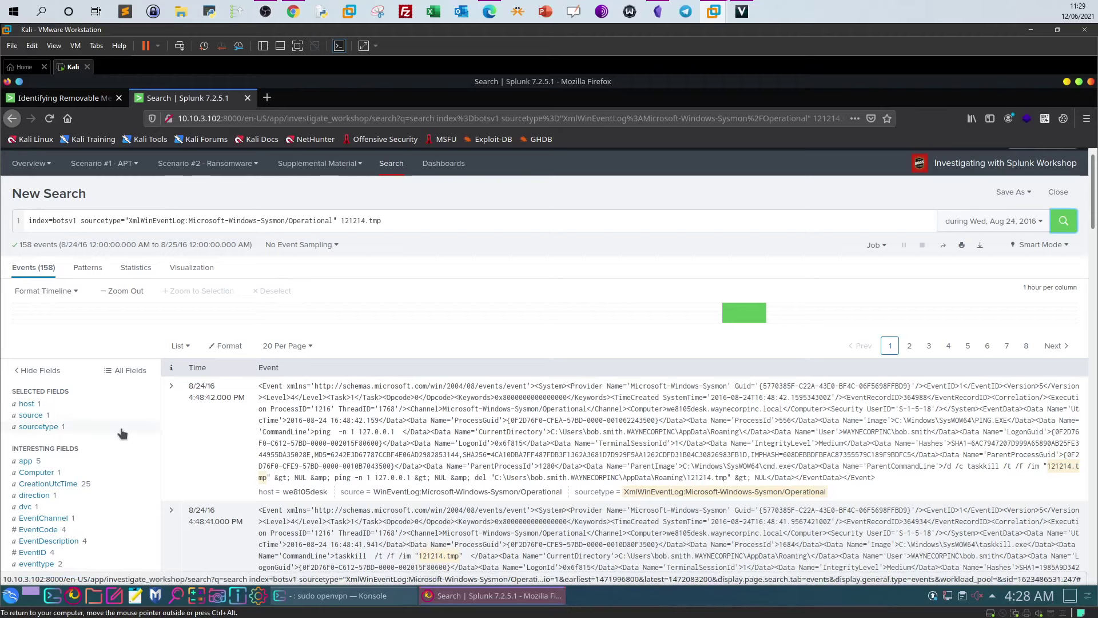
# Inspect the CommandLine data in the 121214.tmp events and recheck the parent process ID question on TryHackMe.
pyautogui.scroll(-1, 118, 426)
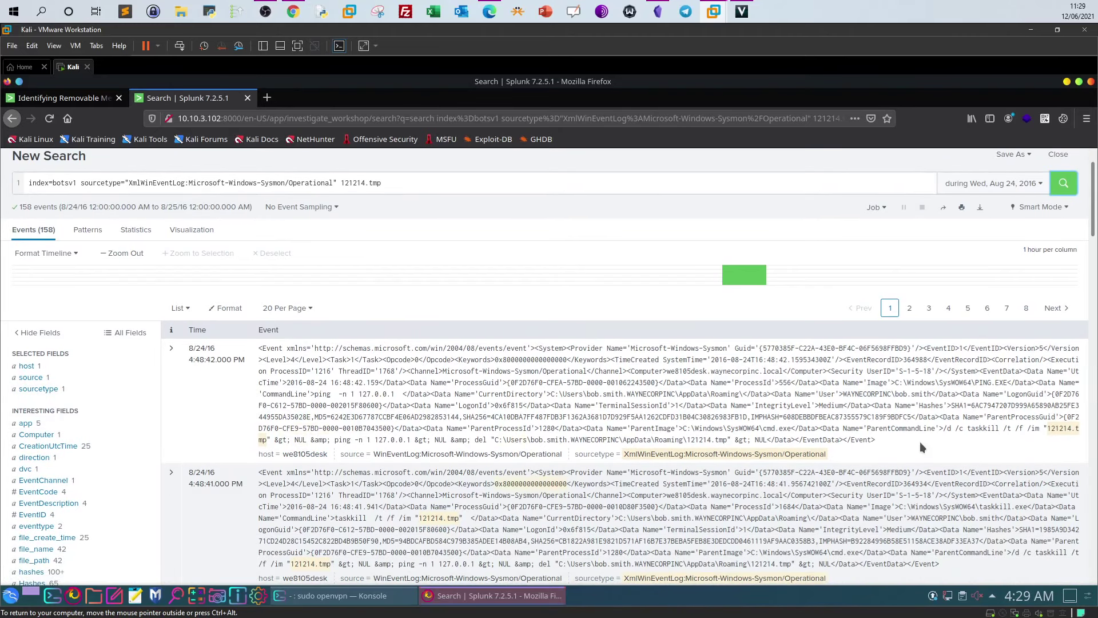
pyautogui.moveTo(454, 519); pyautogui.dragTo(428, 521)
pyautogui.click(293, 12)
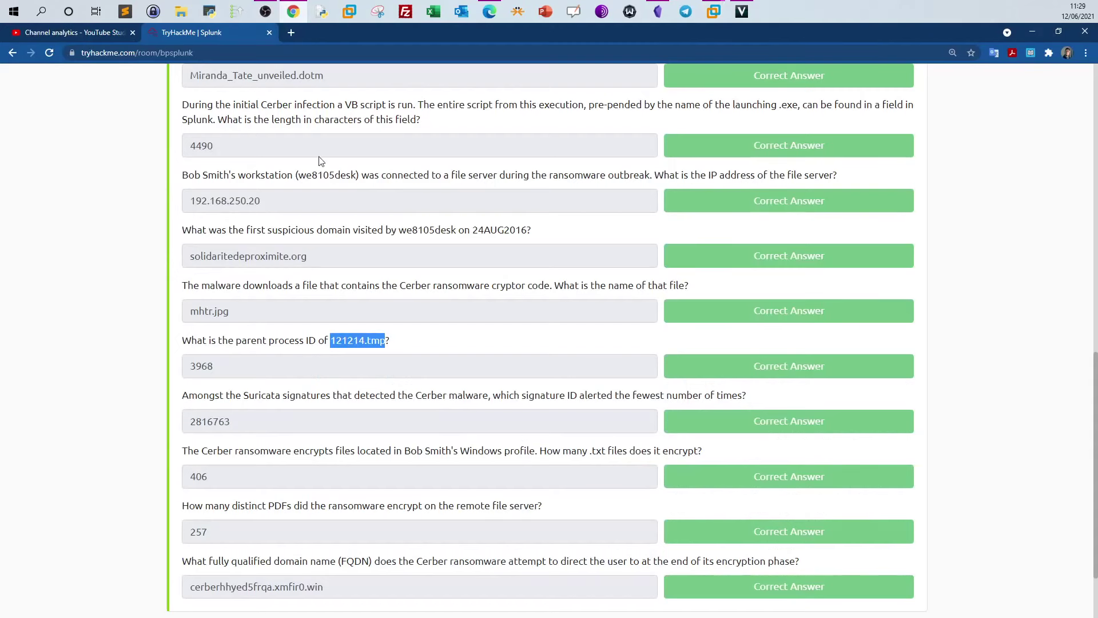
pyautogui.click(713, 13)
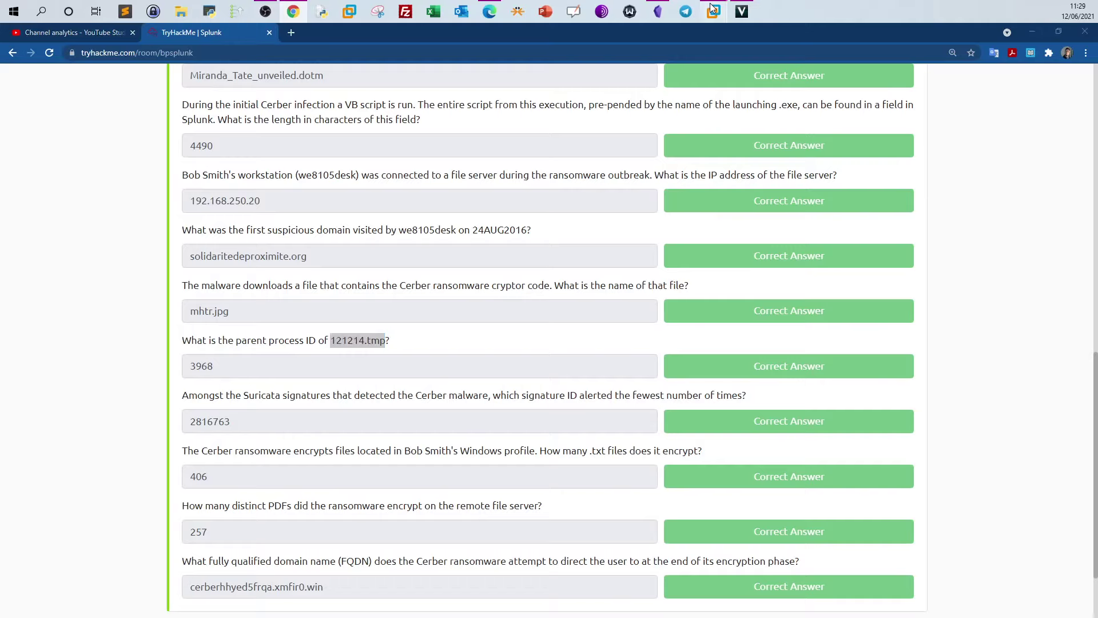
pyautogui.click(747, 62)
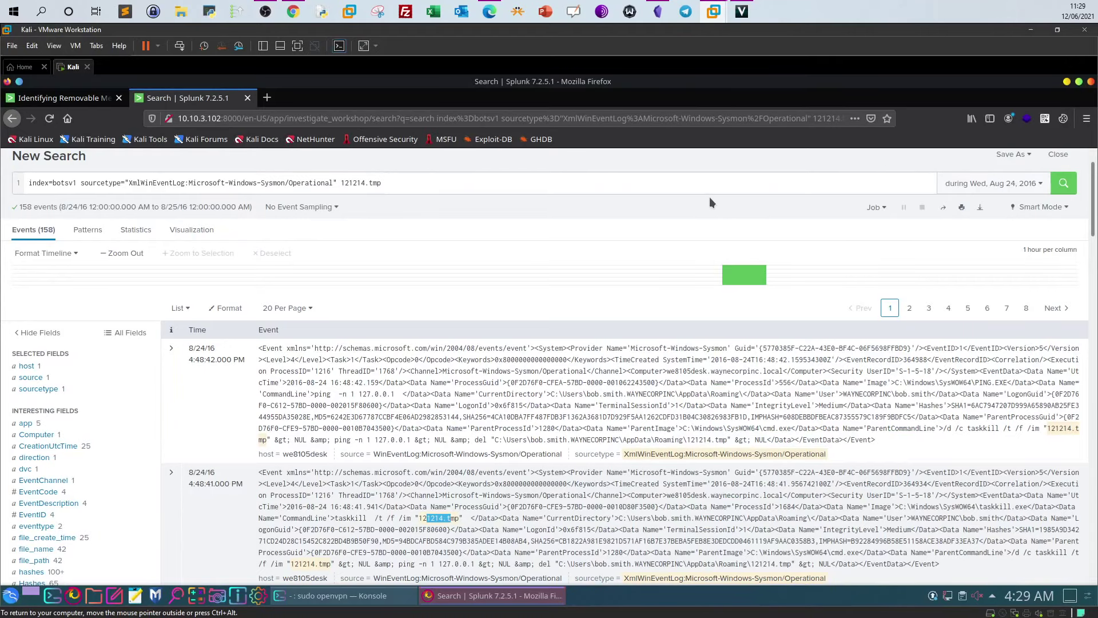
# Append CommandLine=* to the first line of the 121214.tmp query.
pyautogui.click(409, 189)
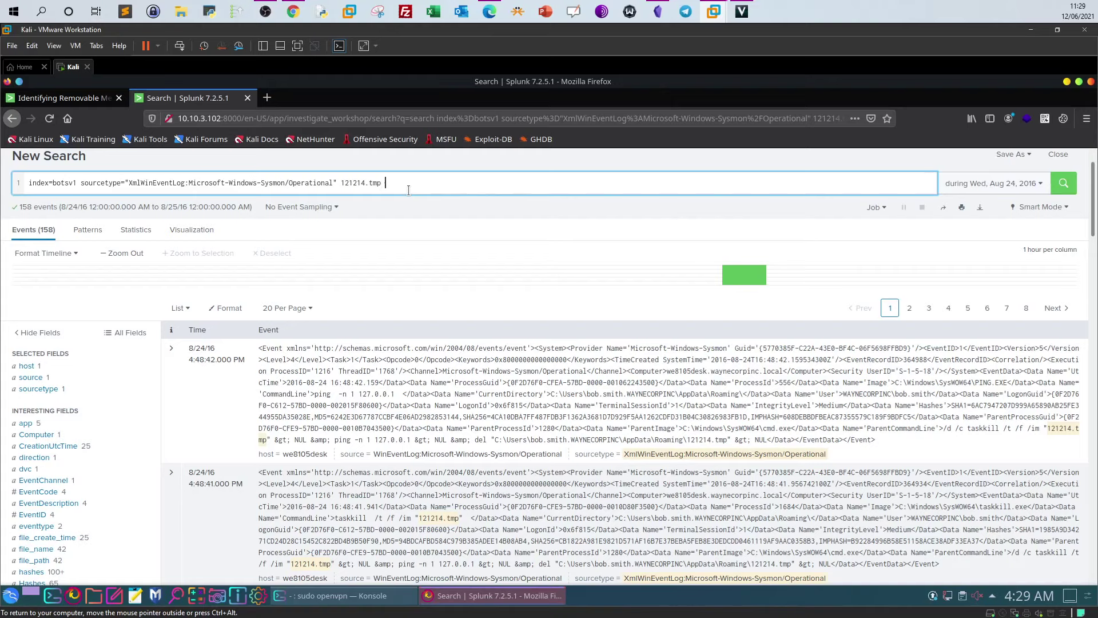
pyautogui.write('Command')
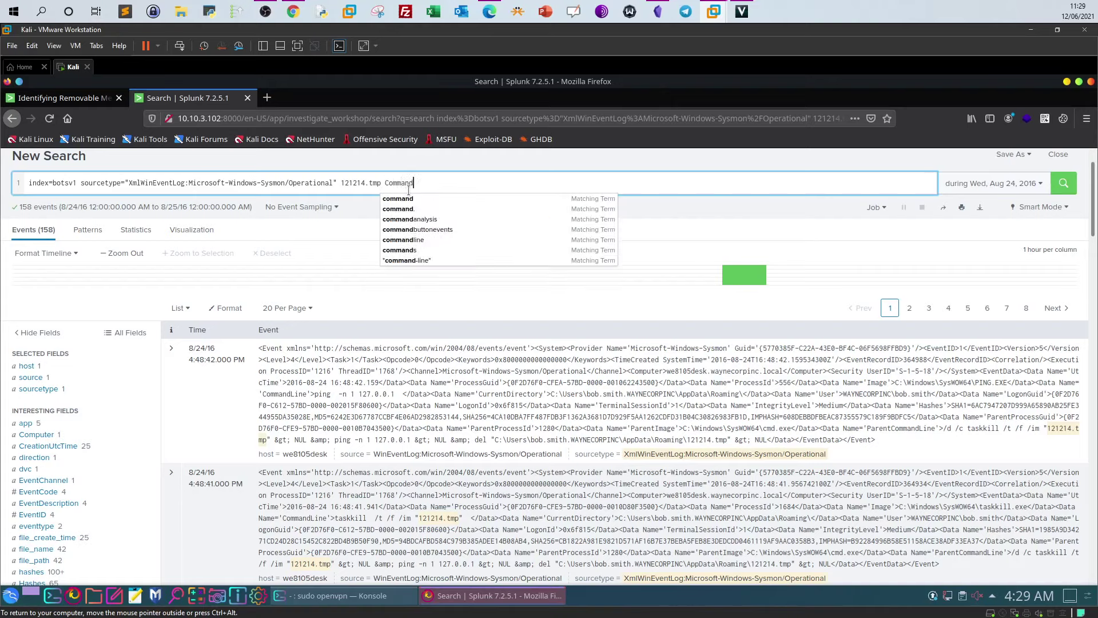
pyautogui.write(';L')
pyautogui.press('BackSpace')
pyautogui.press('BackSpace')
pyautogui.write('ine=')
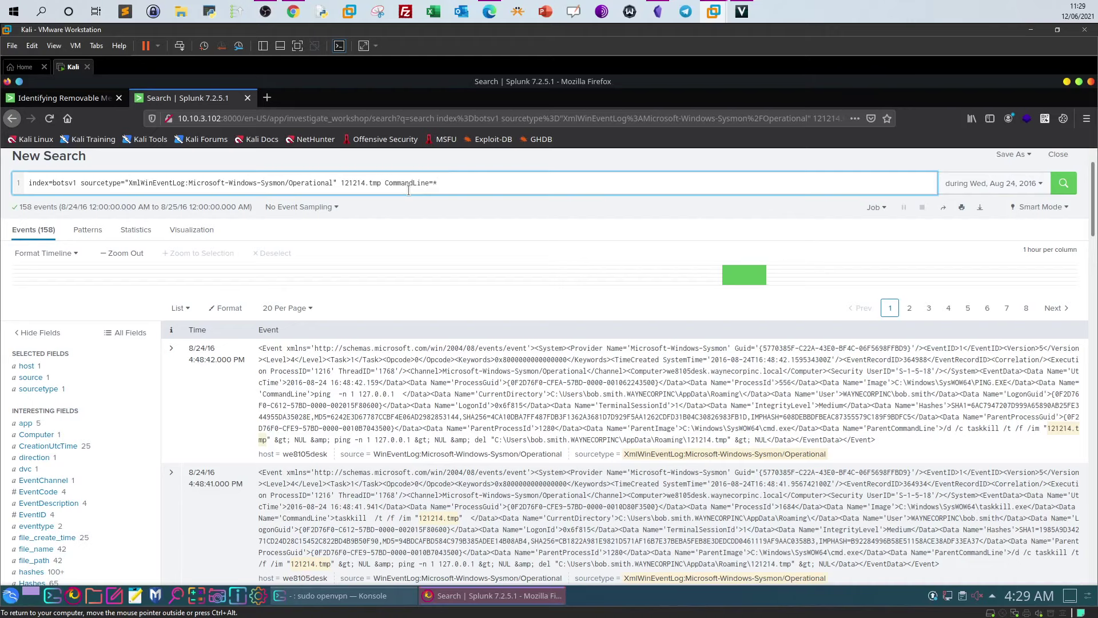
pyautogui.write('*')
pyautogui.hotkey('shift', 'Return')
pyautogui.write('|  t')
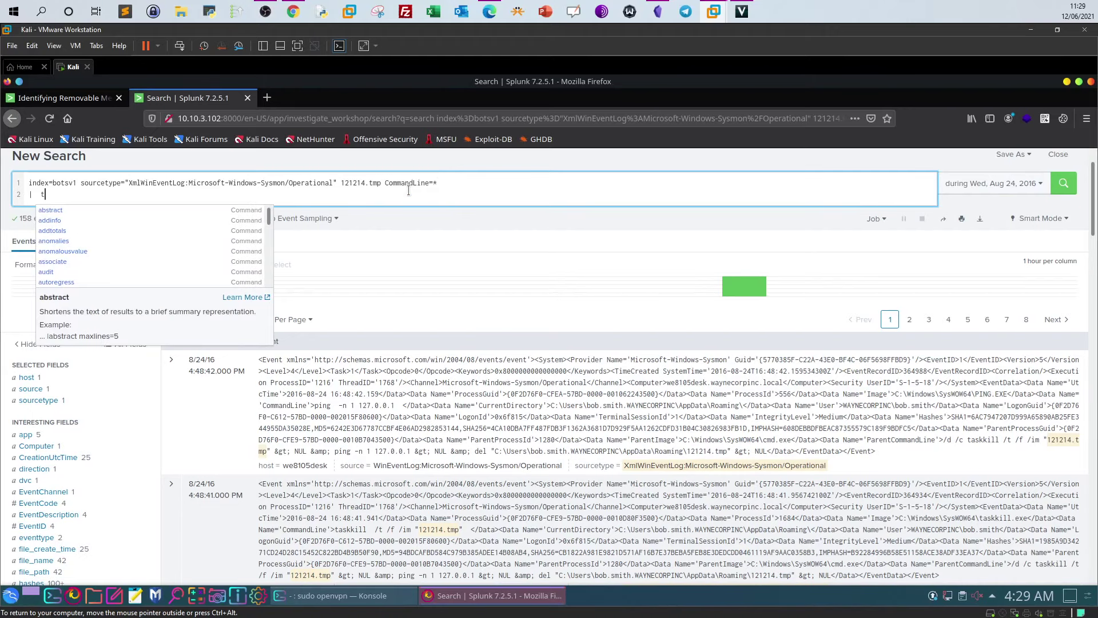
pyautogui.write('able ')
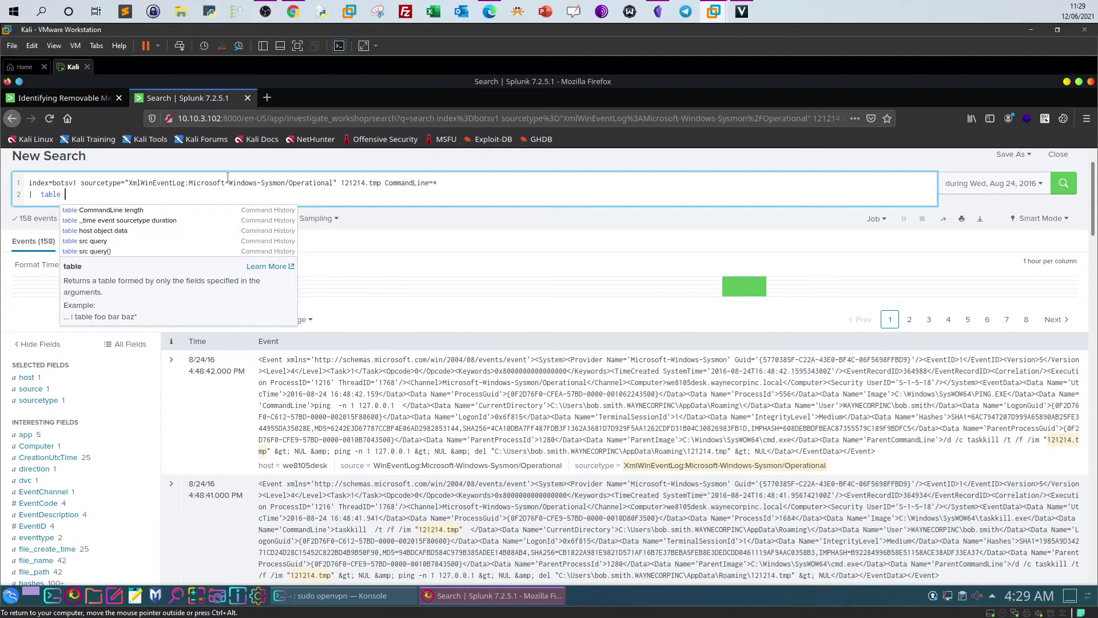
pyautogui.write('ProcessID')
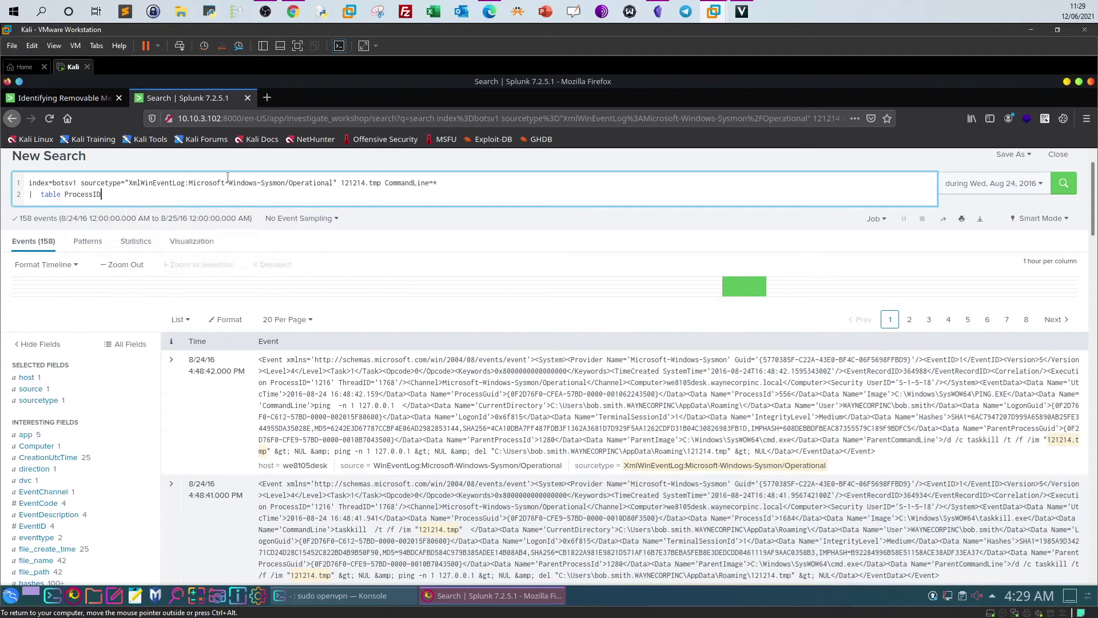
pyautogui.write(' ParentProcessID')
pyautogui.scroll(-4, 74, 506)
pyautogui.scroll(-2, 73, 506)
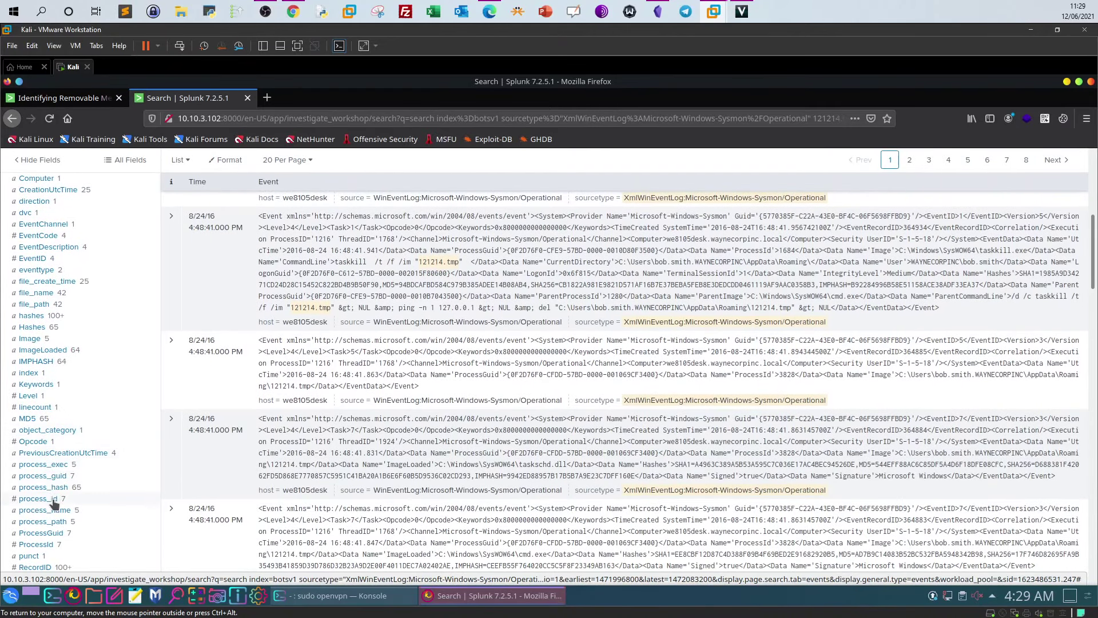
pyautogui.scroll(3, 73, 495)
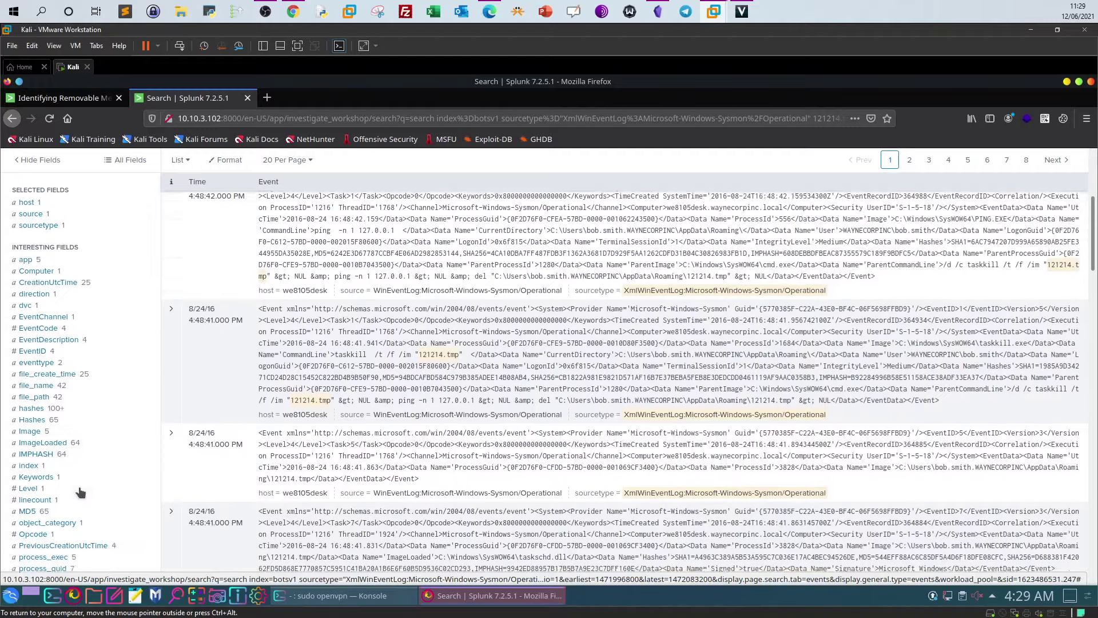
pyautogui.scroll(3, 80, 492)
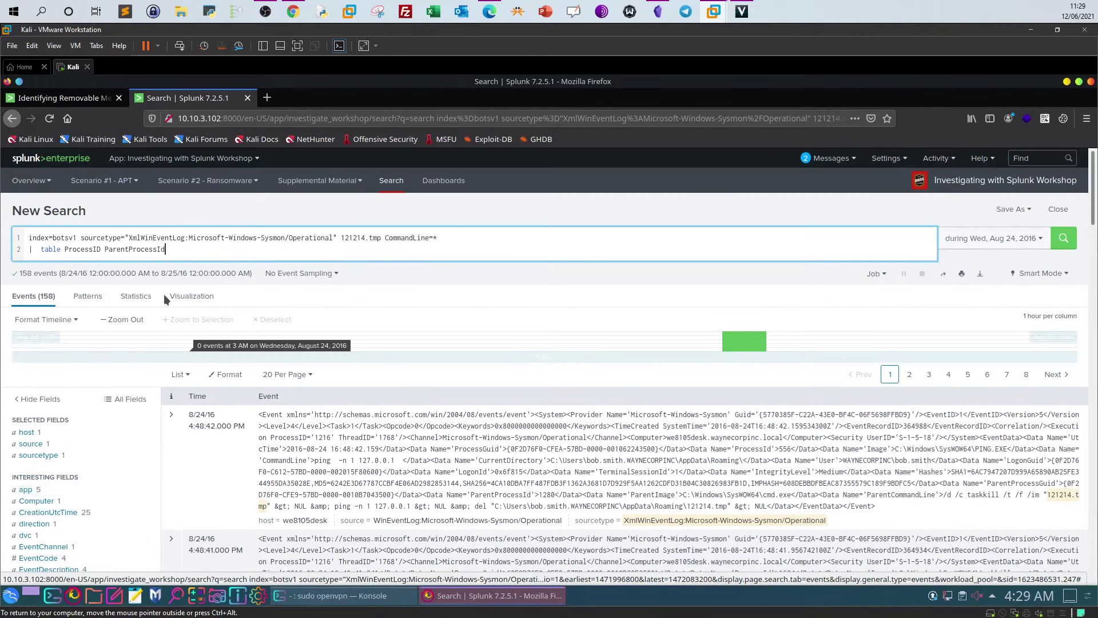
pyautogui.scroll(-7, 101, 465)
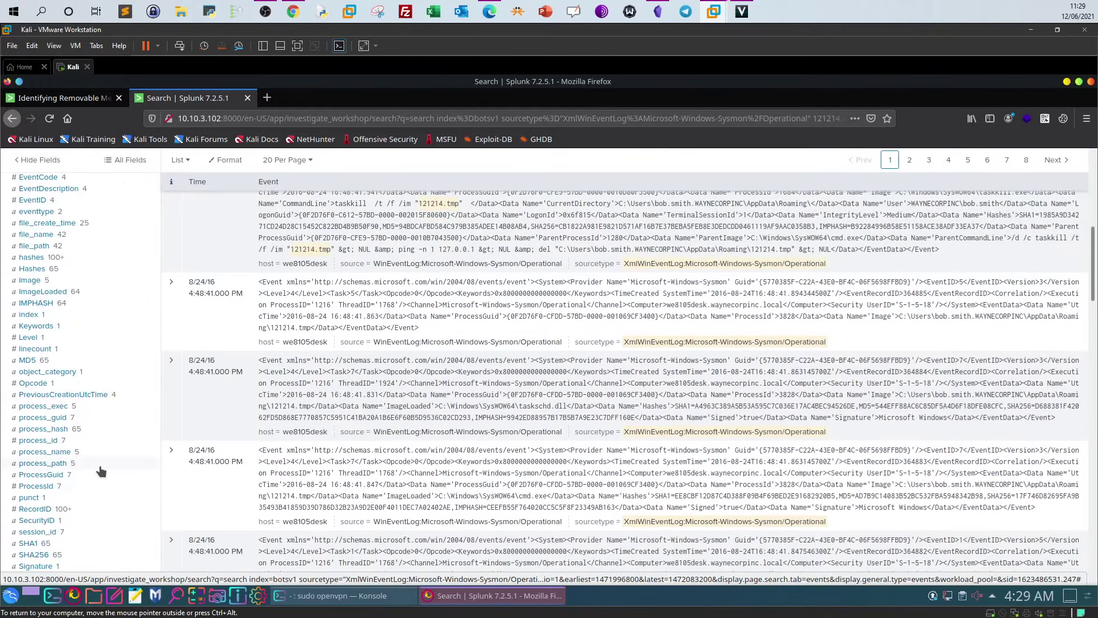
pyautogui.scroll(7, 100, 470)
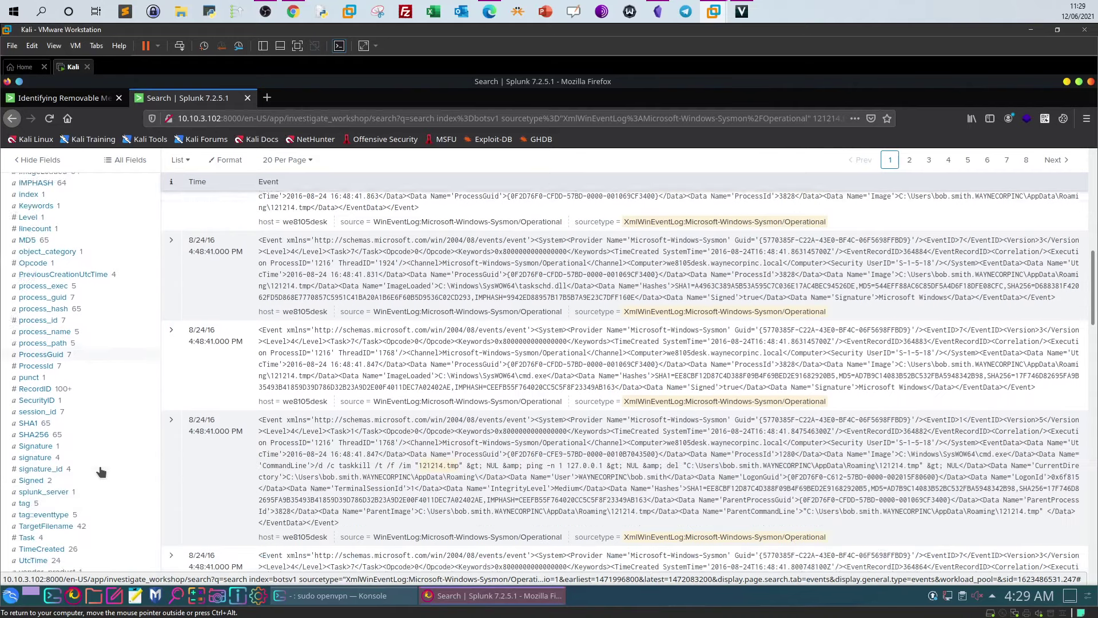
pyautogui.scroll(1, 212, 230)
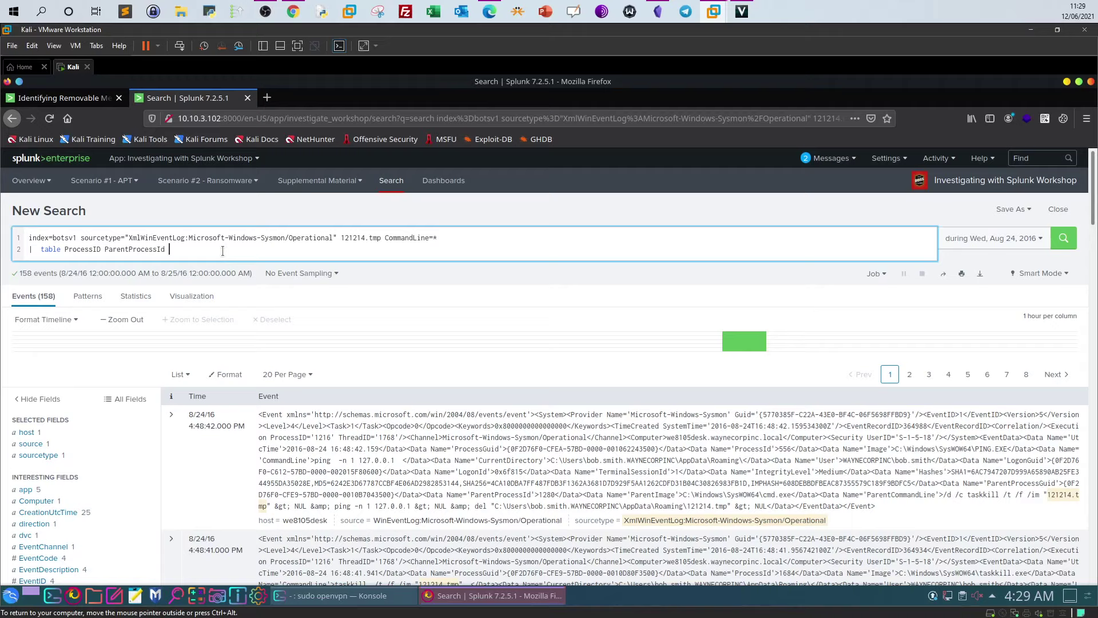
pyautogui.press('BackSpace')
pyautogui.press('BackSpace')
pyautogui.press('BackSpace')
pyautogui.press('BackSpace')
pyautogui.press('BackSpace')
pyautogui.press('BackSpace')
pyautogui.press('BackSpace')
pyautogui.press('BackSpace')
pyautogui.press('BackSpace')
pyautogui.press('BackSpace')
pyautogui.press('BackSpace')
pyautogui.press('BackSpace')
pyautogui.press('BackSpace')
pyautogui.press('BackSpace')
pyautogui.press('BackSpace')
pyautogui.press('BackSpace')
pyautogui.press('BackSpace')
pyautogui.press('BackSpace')
pyautogui.press('BackSpace')
pyautogui.press('BackSpace')
pyautogui.press('BackSpace')
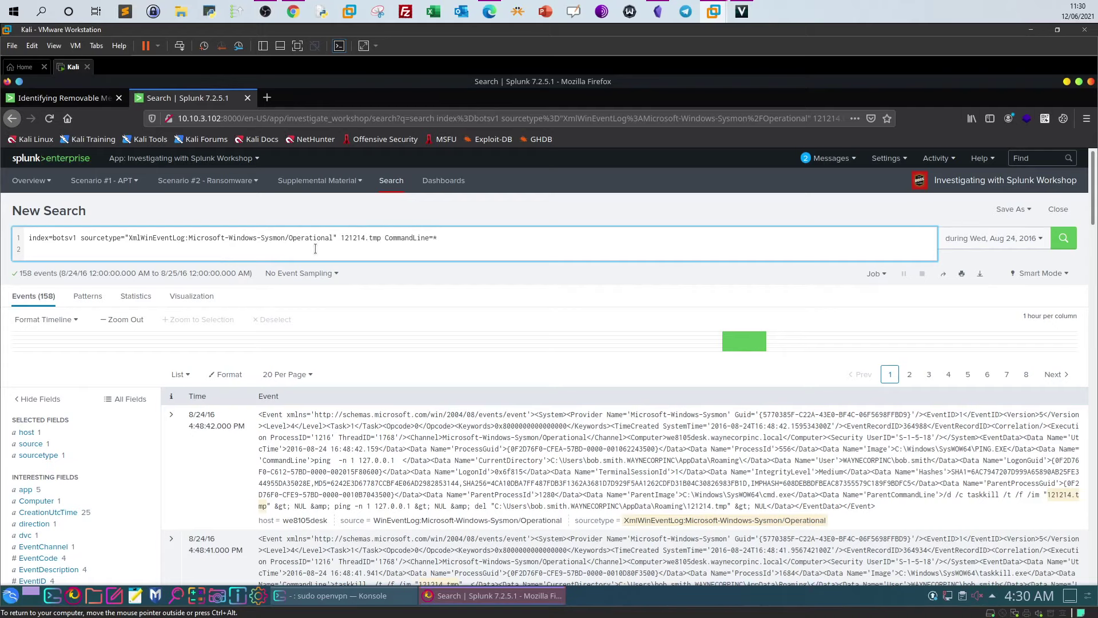
pyautogui.press('BackSpace')
# Run the 121214.tmp query with CommandLine=* and check the extracted fields for the process and parent process IDs.
pyautogui.press('Return')
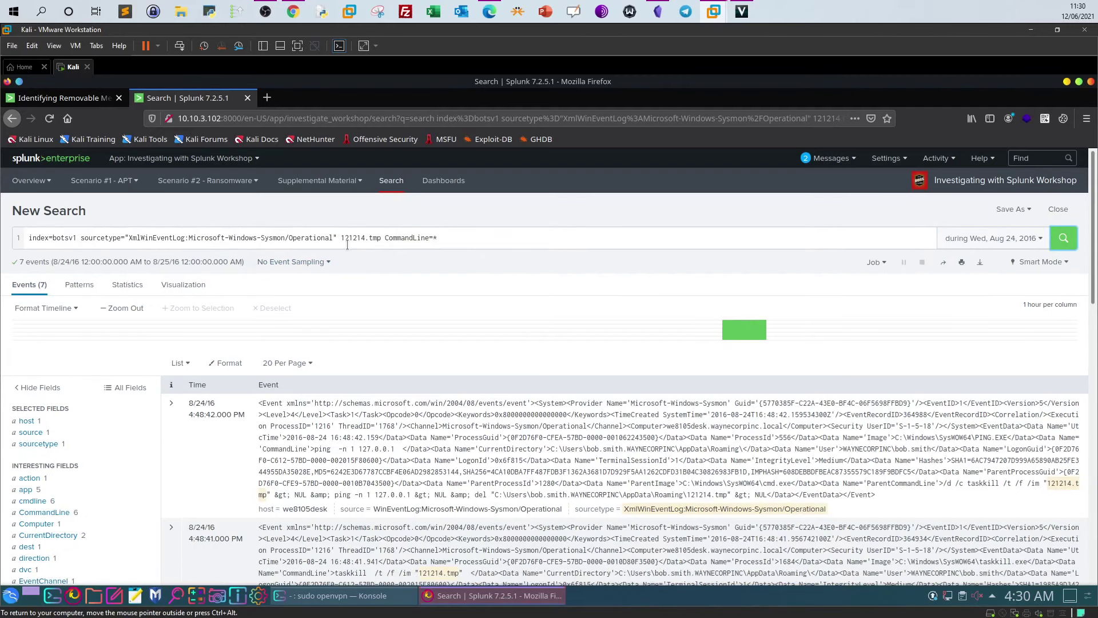
pyautogui.moveTo(344, 239); pyautogui.dragTo(357, 237)
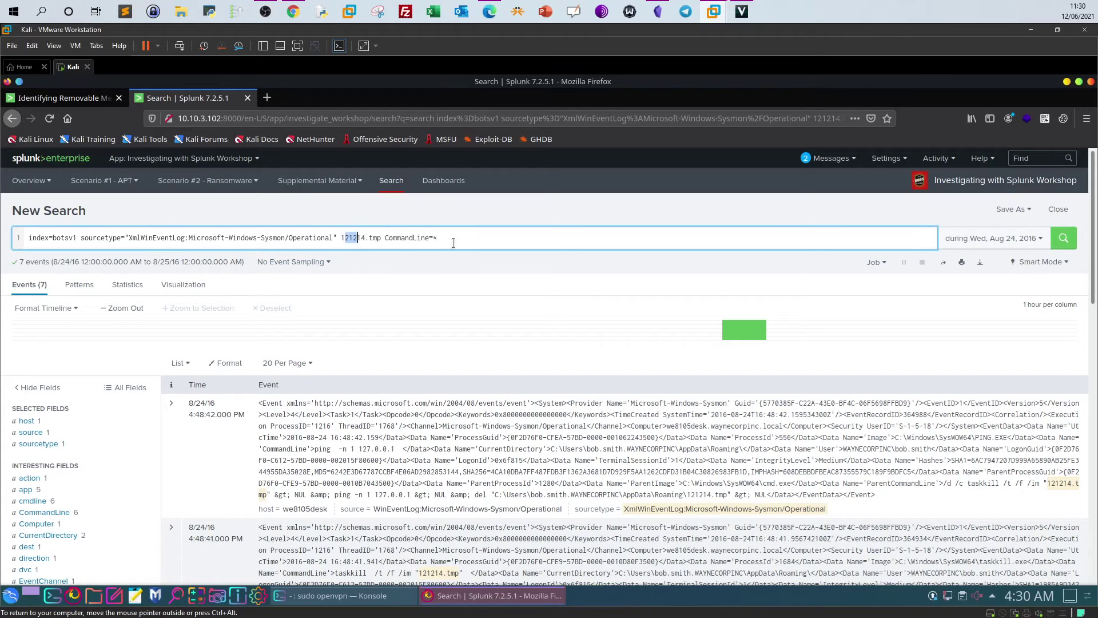
pyautogui.scroll(-5, 343, 343)
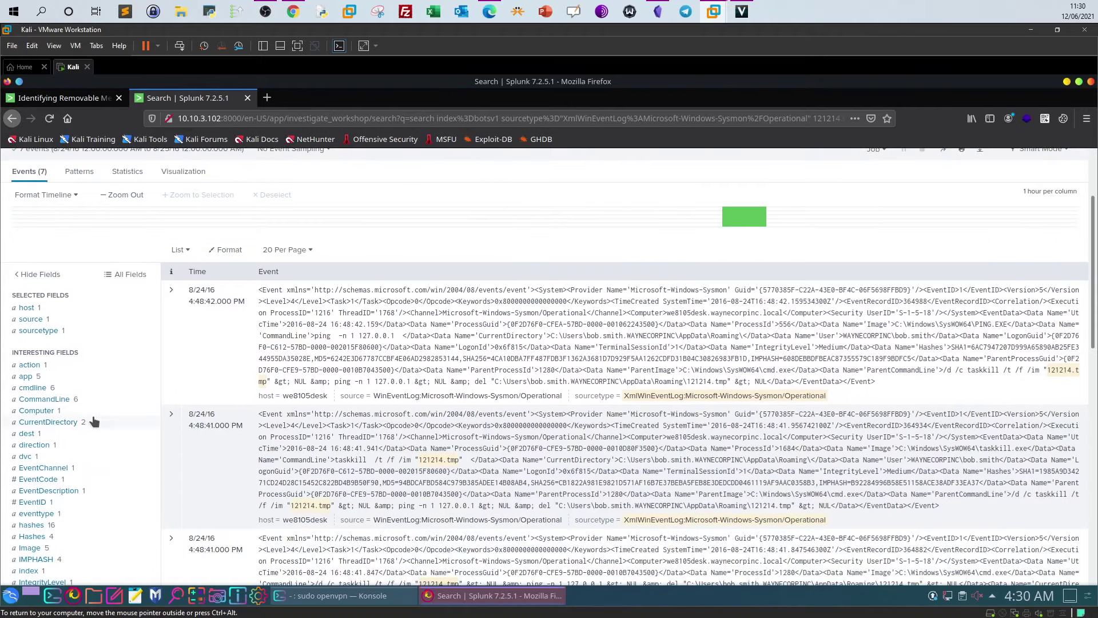
pyautogui.scroll(-3, 96, 418)
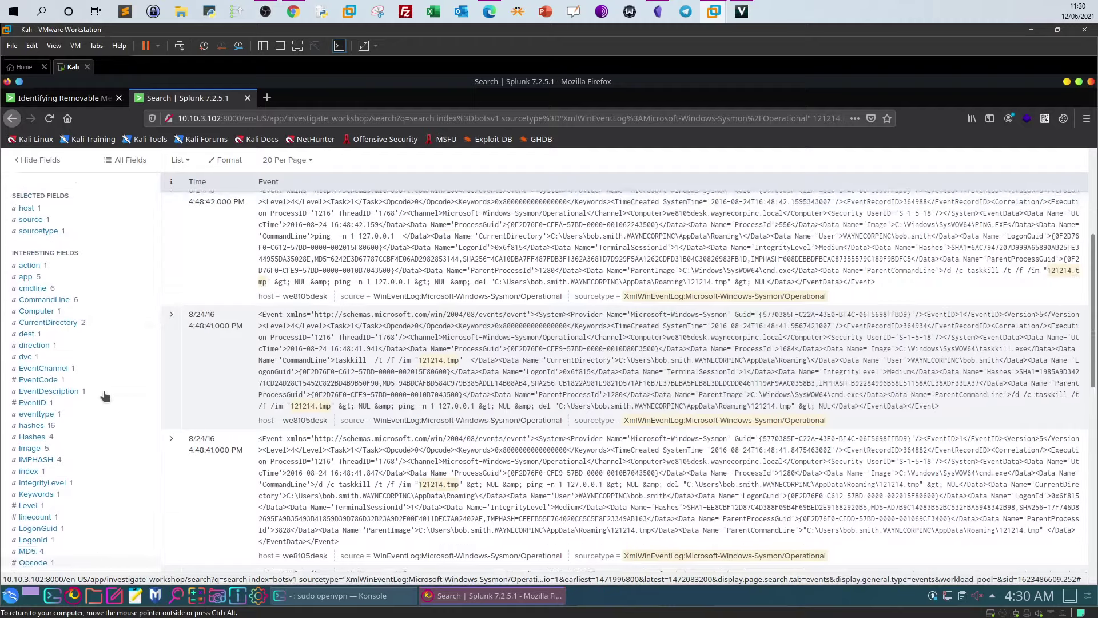
pyautogui.scroll(-1, 93, 350)
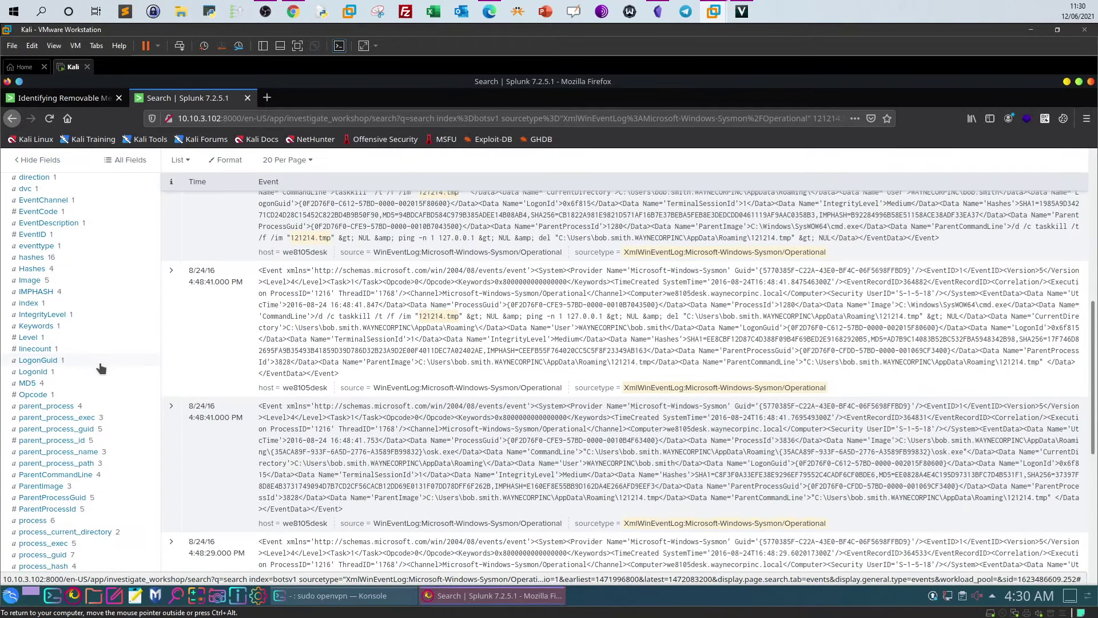
pyautogui.scroll(3, 100, 368)
pyautogui.scroll(6, 271, 361)
pyautogui.scroll(4, 398, 223)
# Start a second query line that pipes the 121214.tmp results into the table command.
pyautogui.click(471, 236)
pyautogui.hotkey('shift', 'Return')
pyautogui.write('| TABLE')
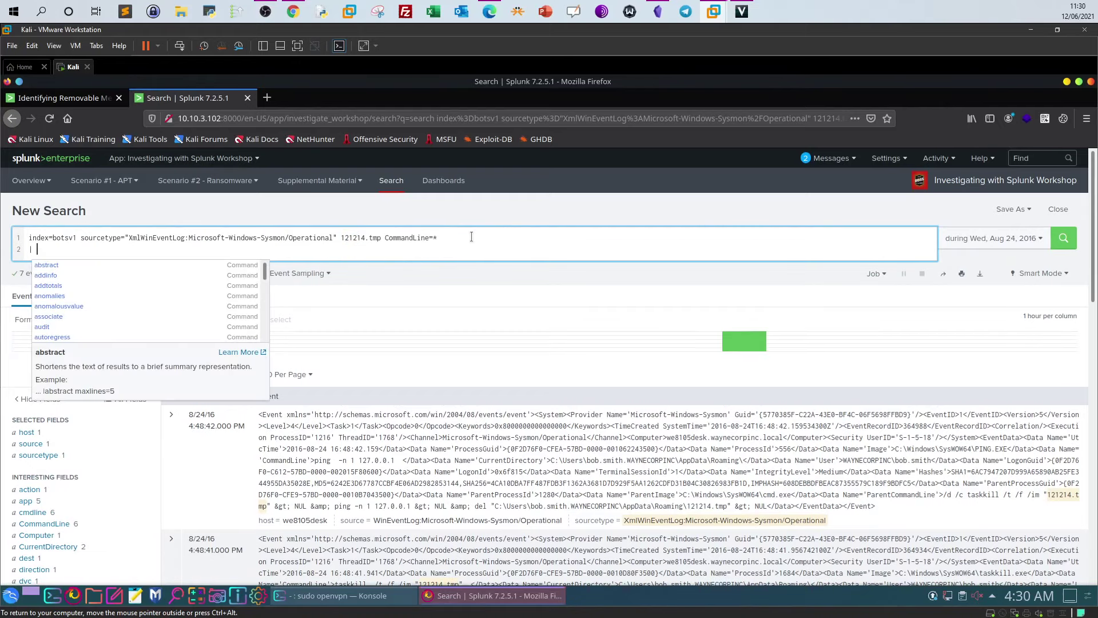
pyautogui.press('BackSpace')
pyautogui.press('BackSpace')
pyautogui.press('BackSpace')
pyautogui.press('BackSpace')
pyautogui.write('table')
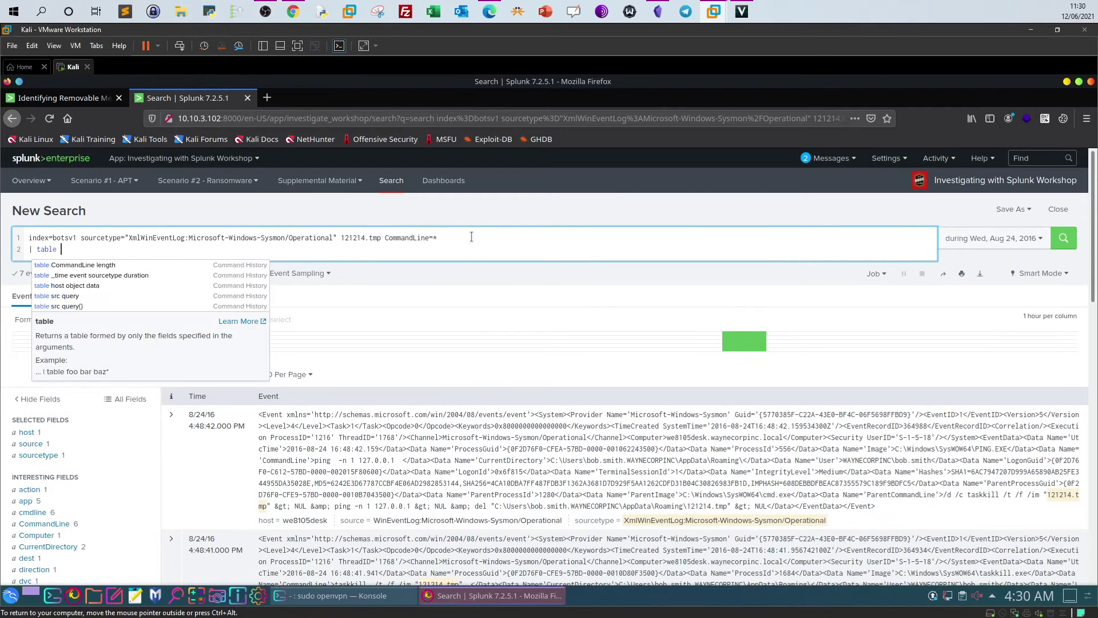
# Check the values of the process_id and ProcessId fields and add ProcessId as the table's first column.
pyautogui.scroll(-9, 473, 384)
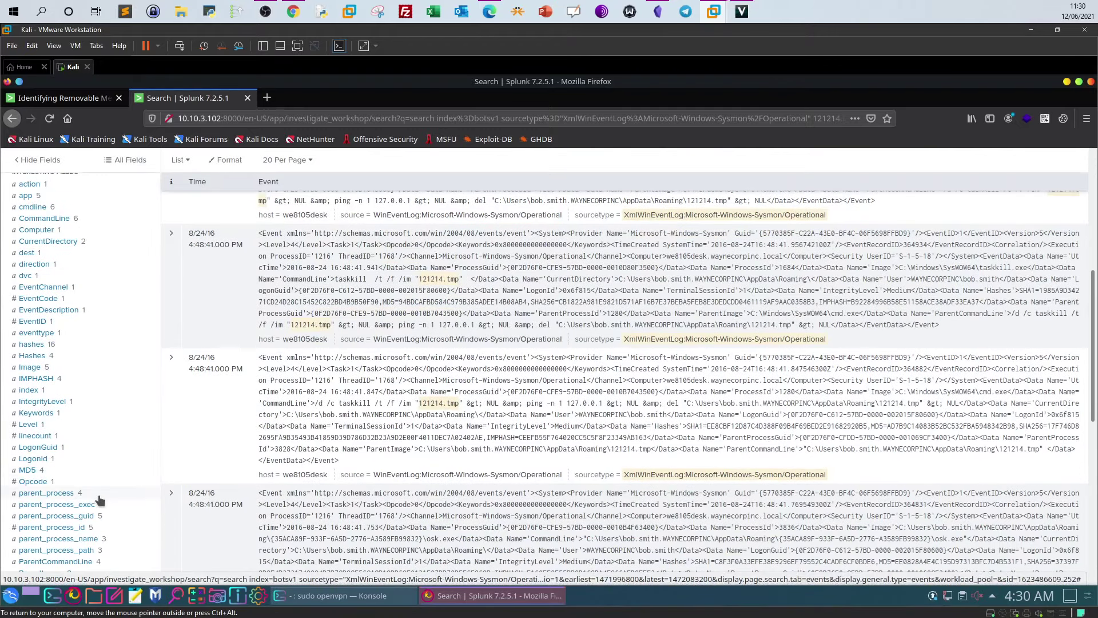
pyautogui.scroll(-2, 98, 501)
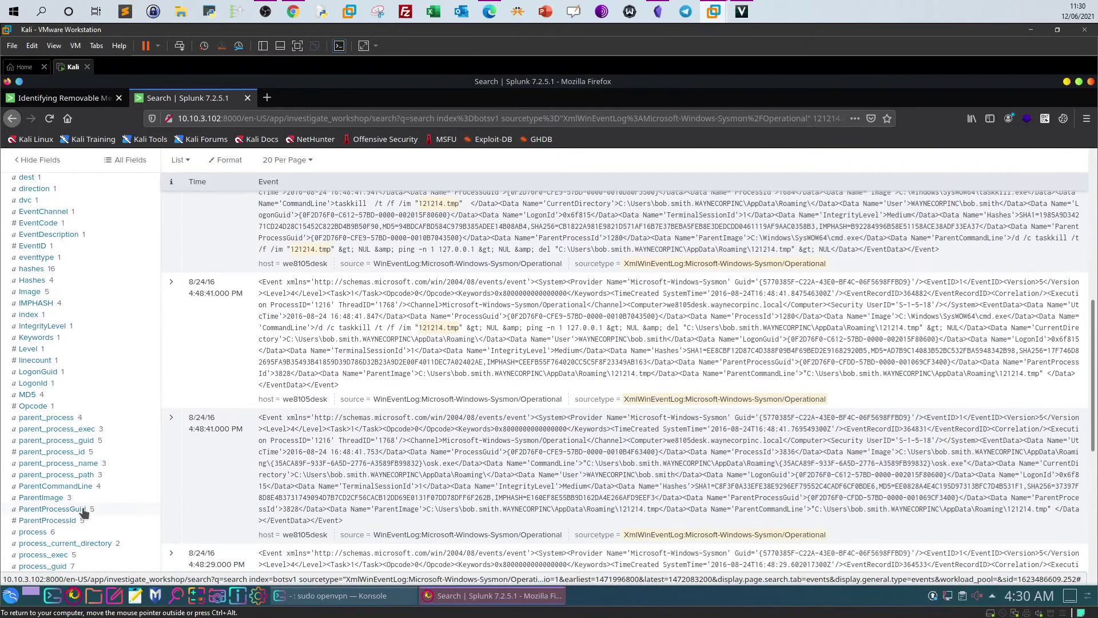
pyautogui.scroll(-2, 84, 512)
pyautogui.click(38, 514)
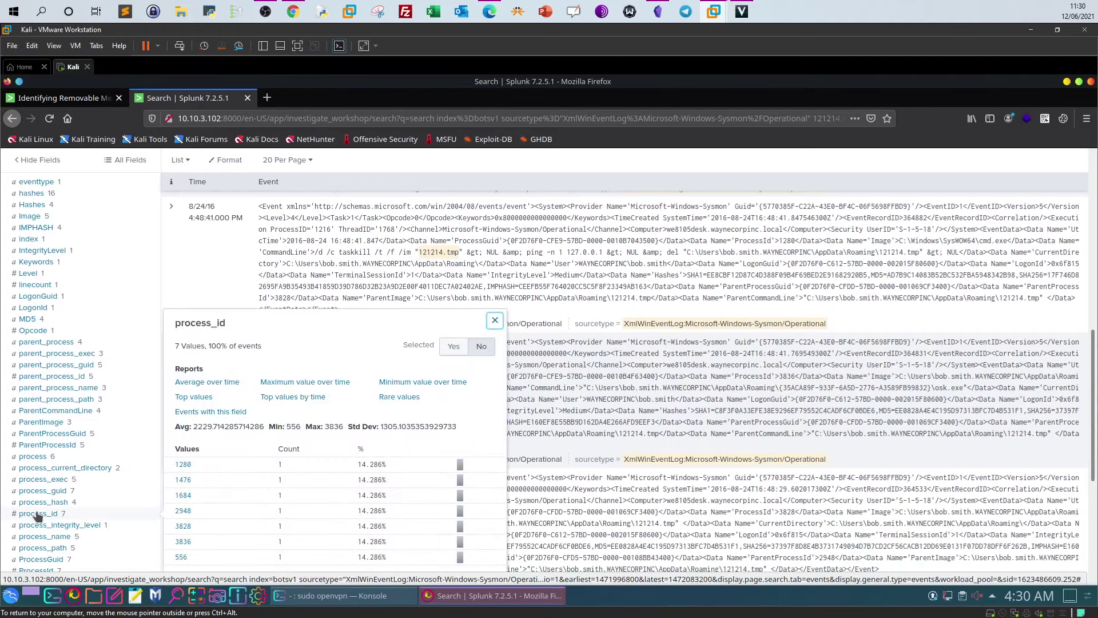
pyautogui.scroll(12, 247, 393)
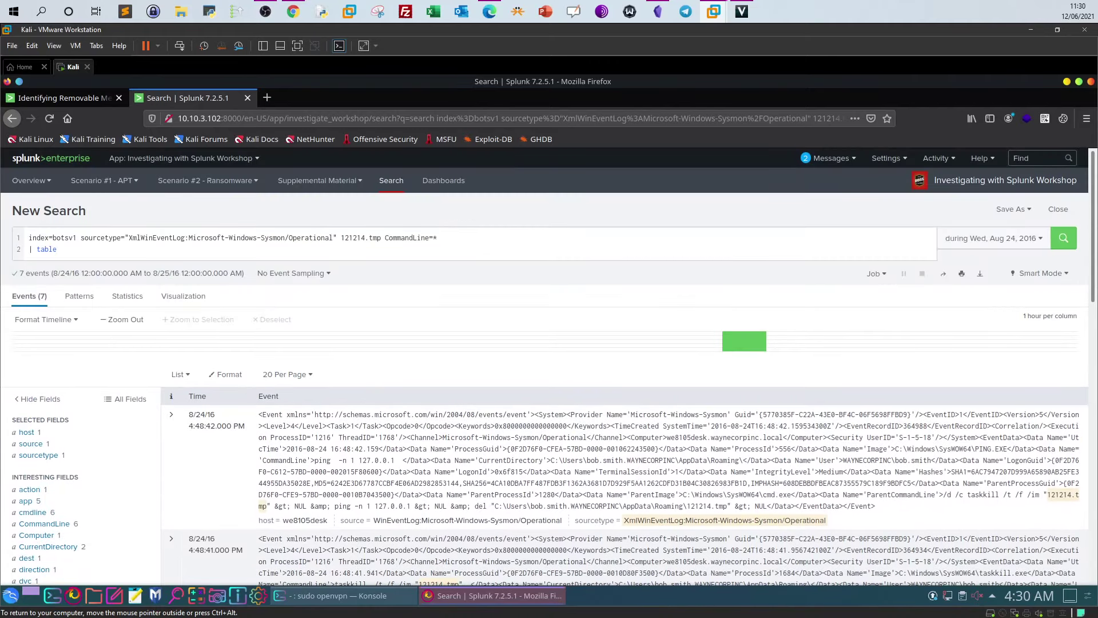
pyautogui.scroll(-12, 246, 392)
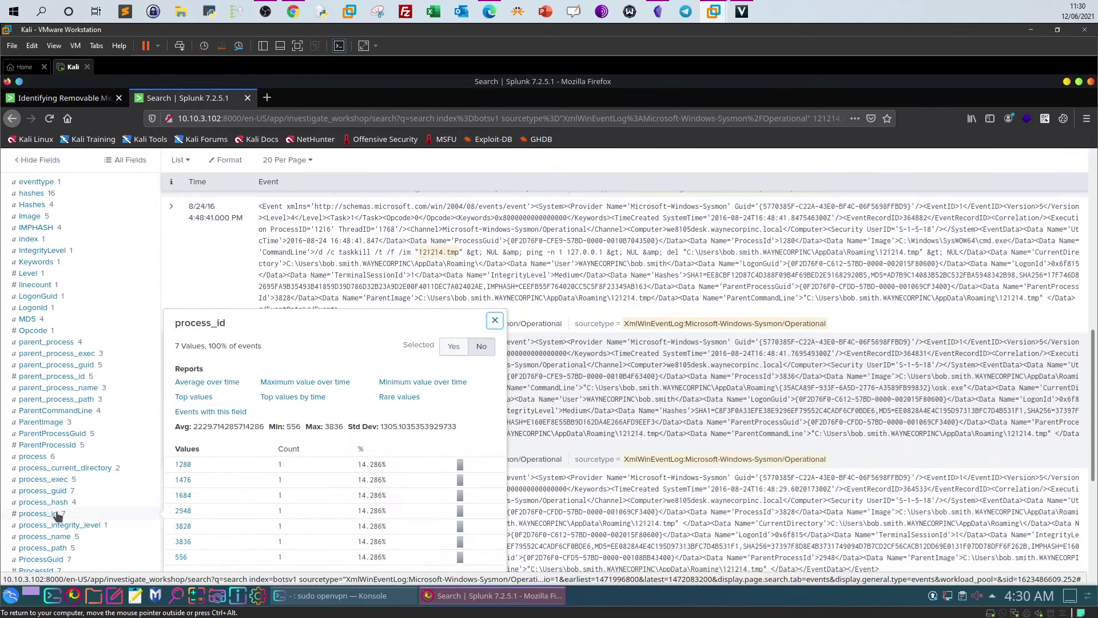
pyautogui.scroll(-2, 60, 538)
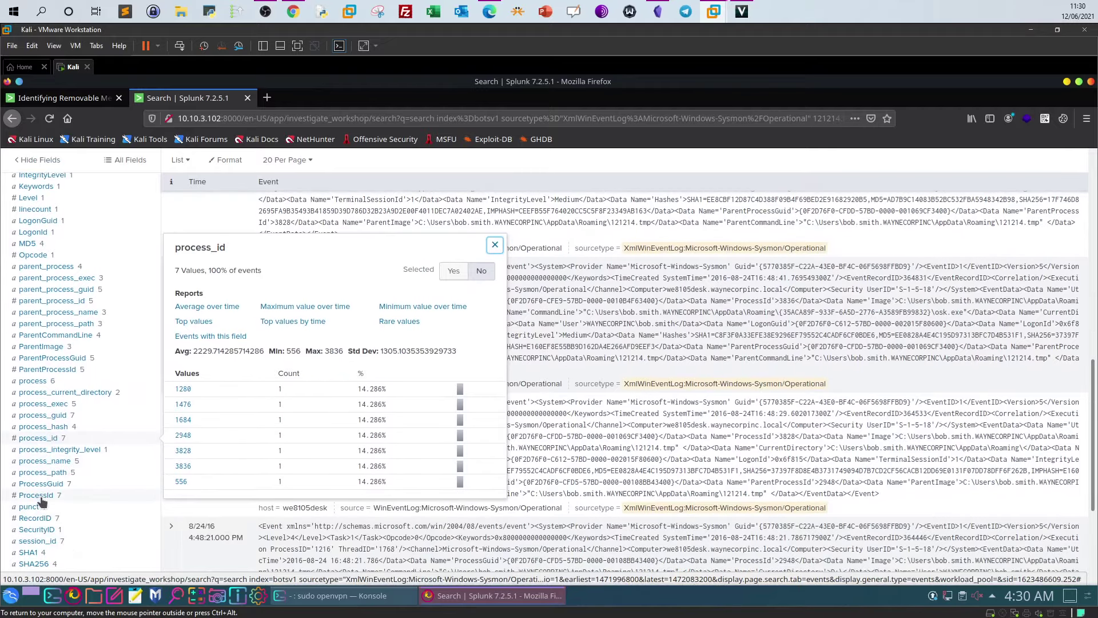
pyautogui.click(41, 499)
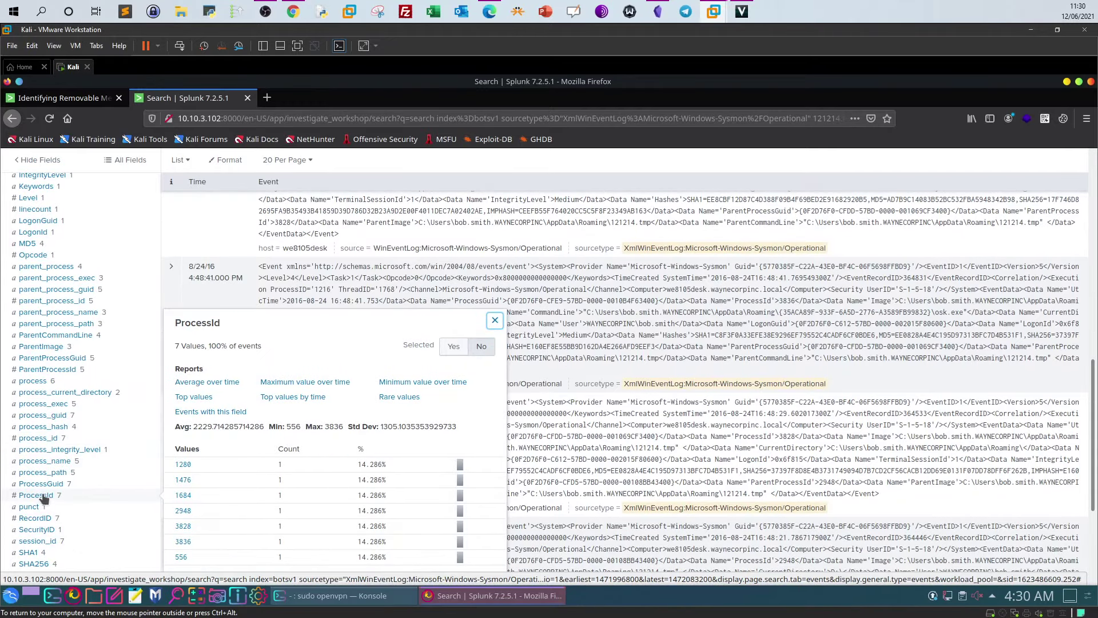
pyautogui.scroll(2, 212, 428)
pyautogui.scroll(5, 211, 428)
pyautogui.click(106, 250)
pyautogui.write('ProcessId')
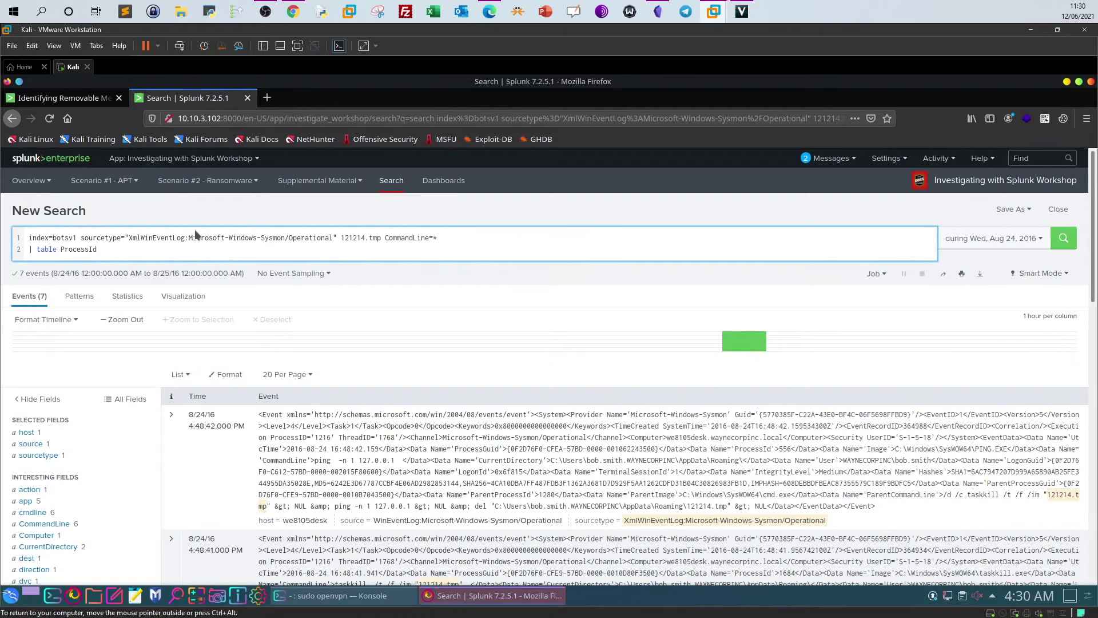
# Look up the parent process ID field's exact name and add ParentProcessId to the table columns.
pyautogui.scroll(-7, 54, 408)
pyautogui.scroll(-1, 127, 384)
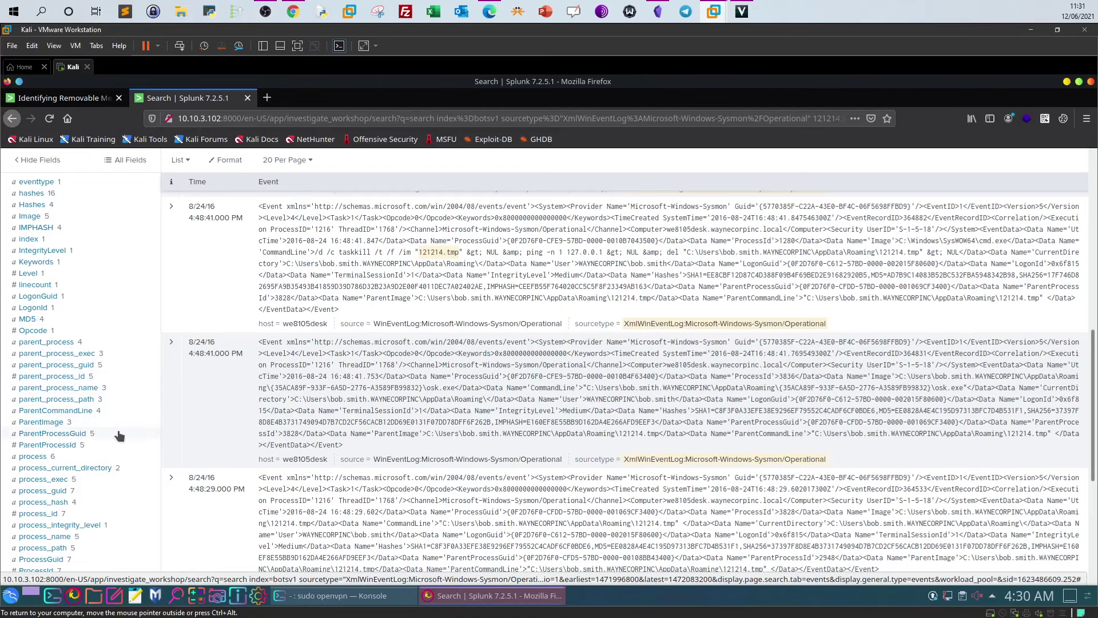
pyautogui.scroll(4, 117, 435)
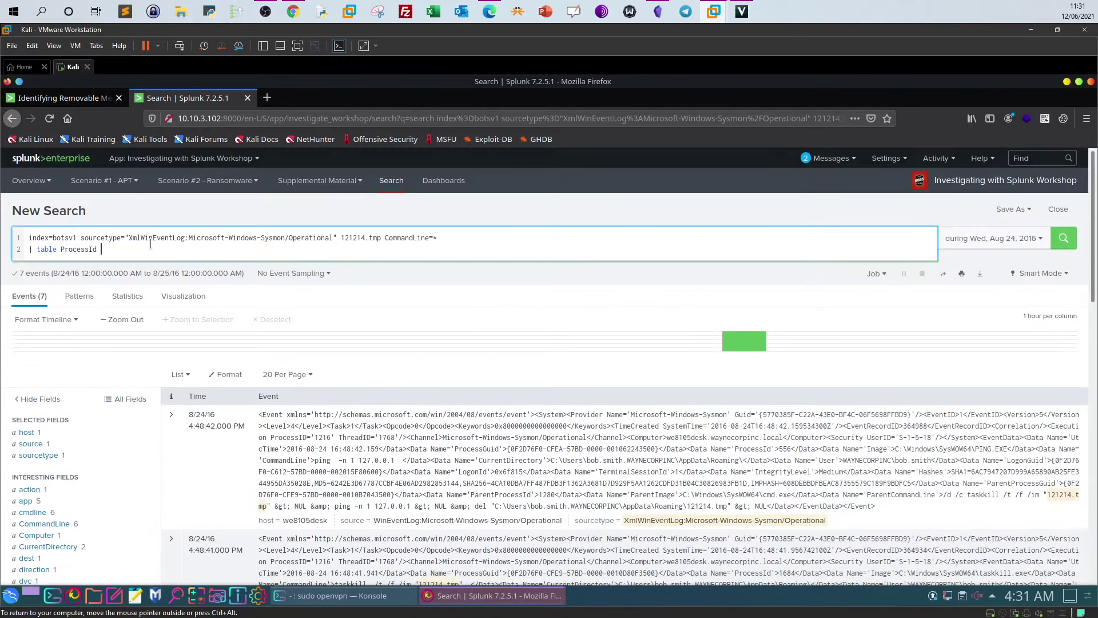
pyautogui.write('rentProcessId')
# Find the parent command line field in the field list and add ParentCommandLine to the table columns.
pyautogui.scroll(-6, 141, 437)
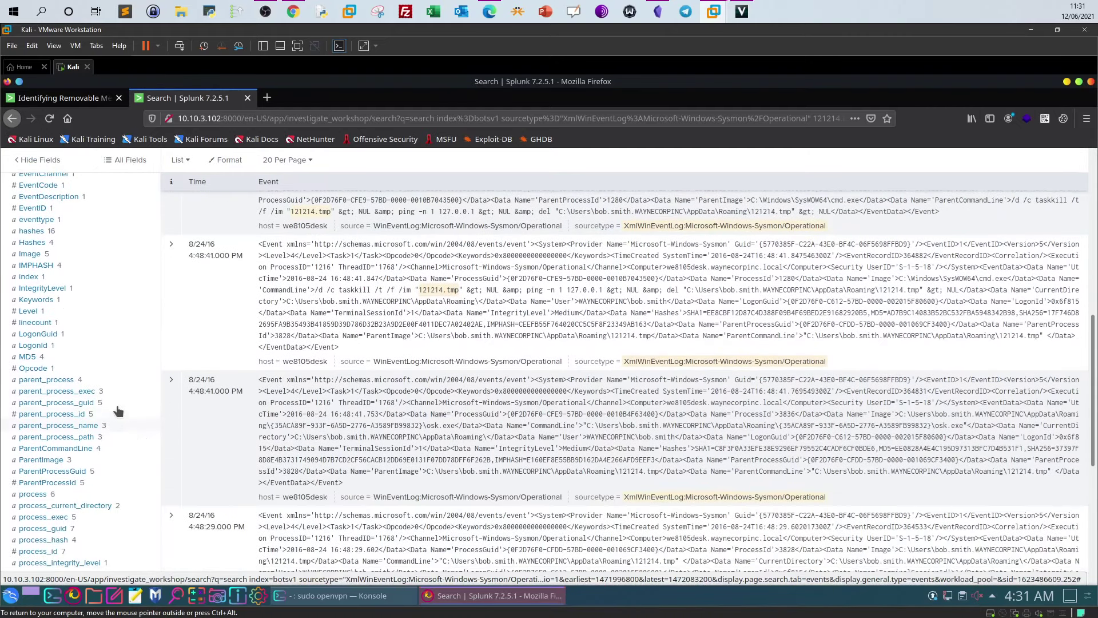
pyautogui.scroll(-1, 90, 471)
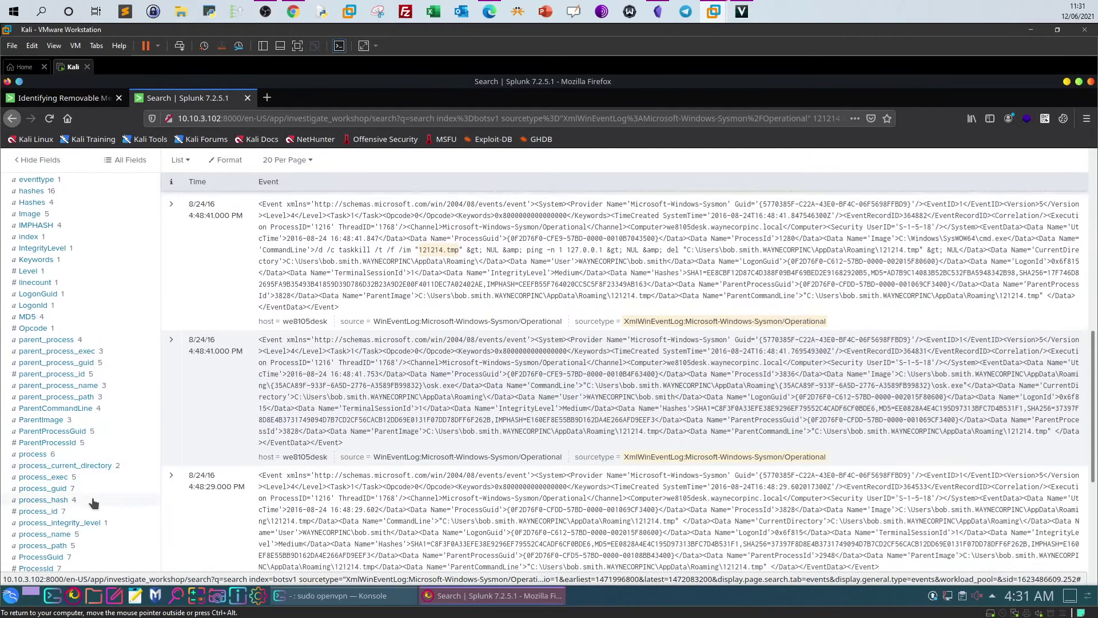
pyautogui.scroll(-1, 91, 503)
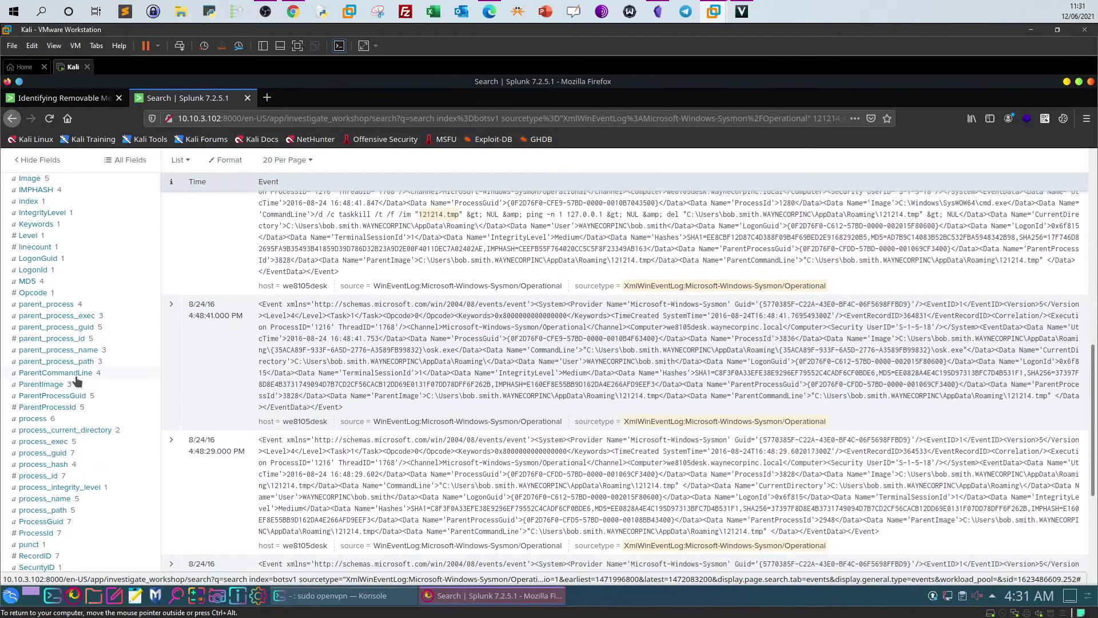
pyautogui.scroll(10, 131, 372)
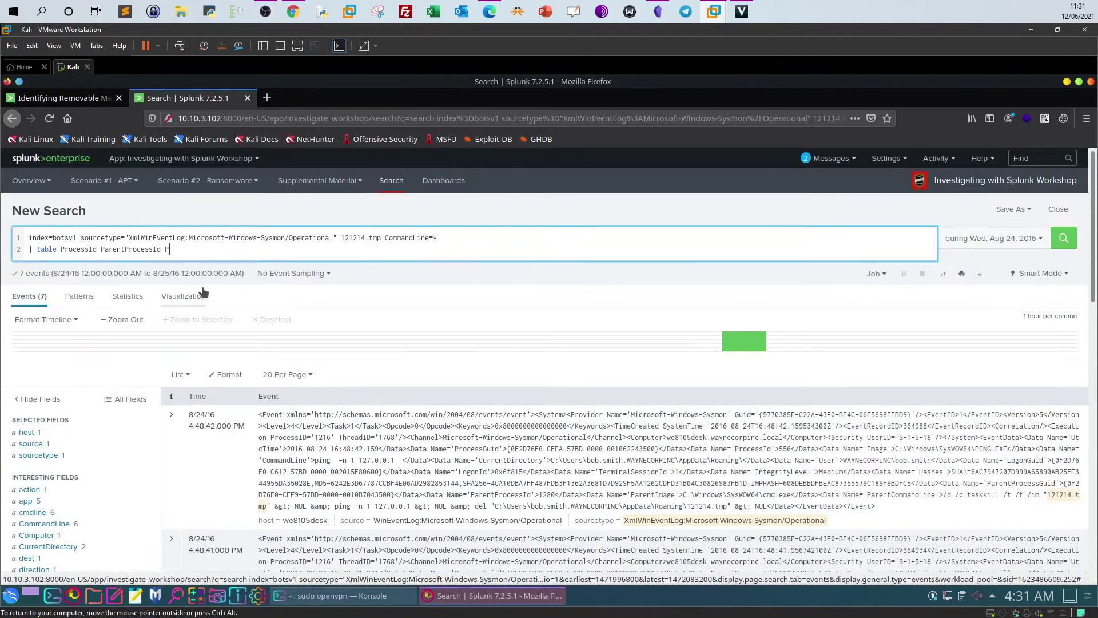
pyautogui.write('en')
pyautogui.write('tCOm')
pyautogui.write('mman')
# Add a third query line with the reverse command and run the search.
pyautogui.write('|')
pyautogui.write('reverse')
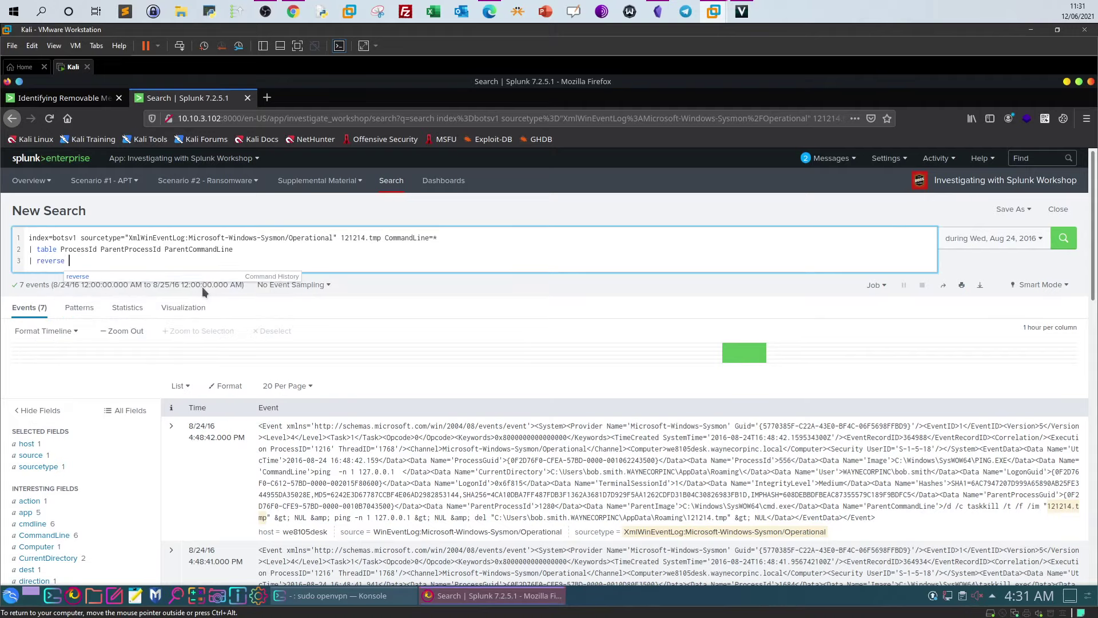
pyautogui.press('Return')
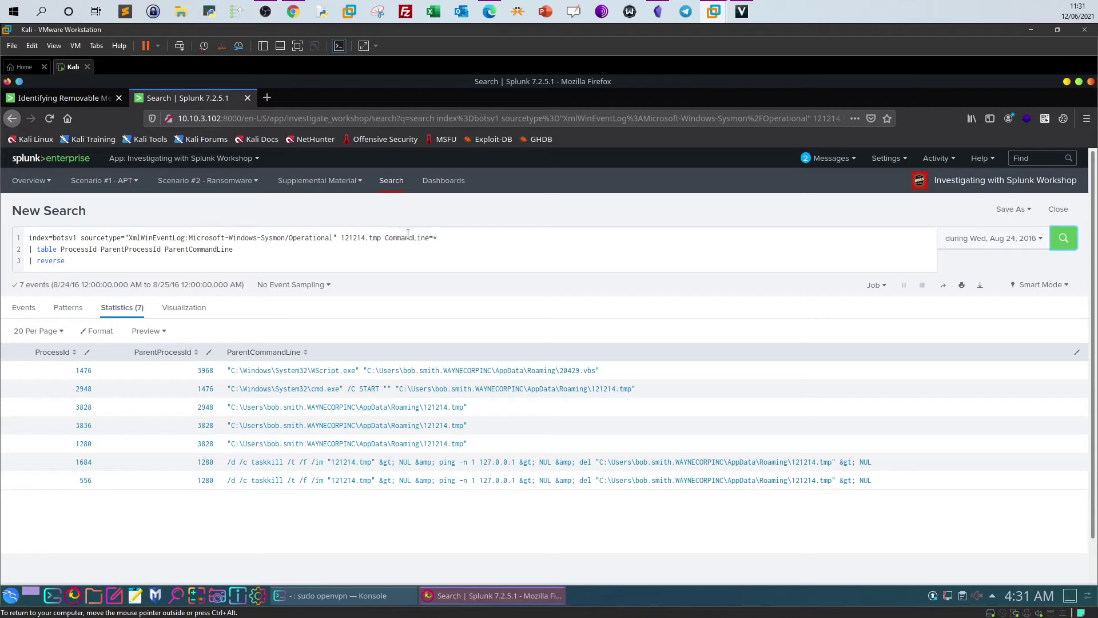
pyautogui.moveTo(385, 238); pyautogui.dragTo(342, 240)
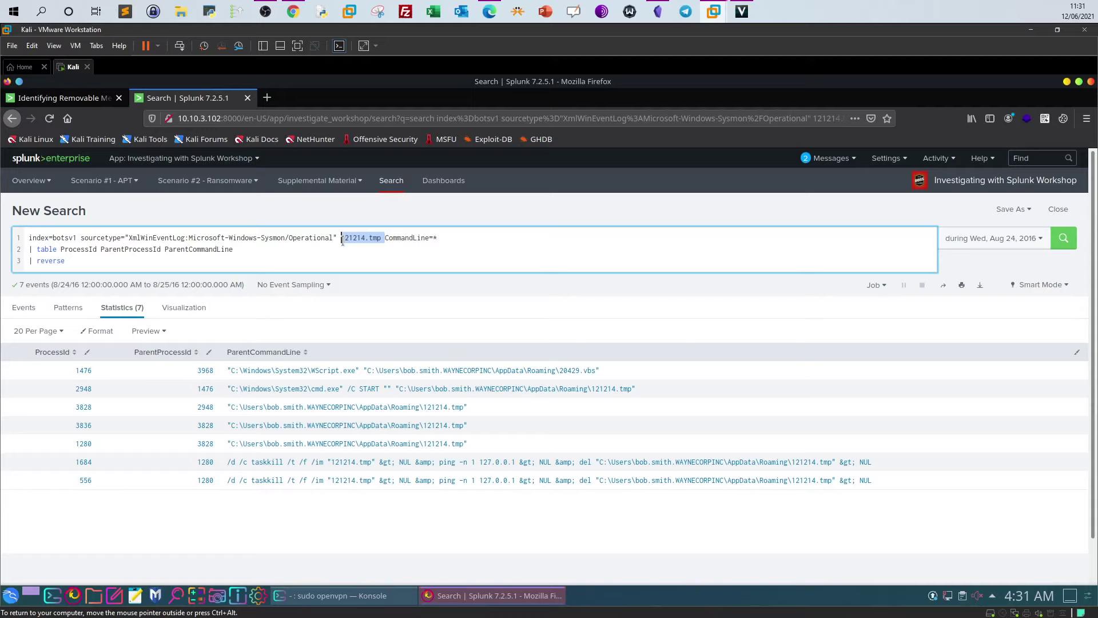
pyautogui.click(416, 238)
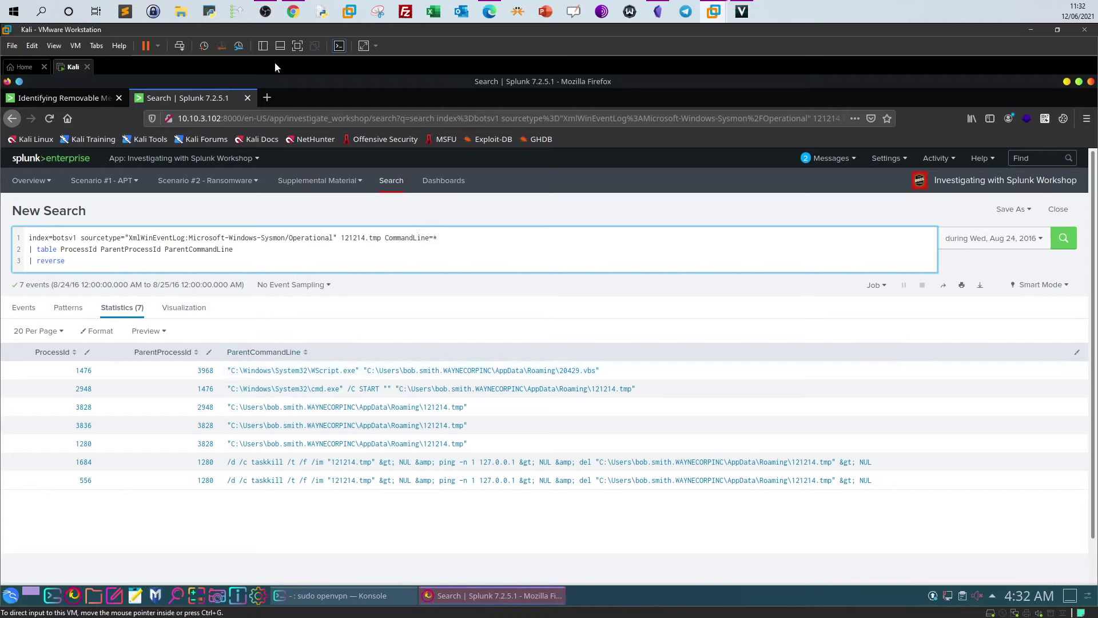
# Compare the process IDs and parent command lines in the results table with the answered TryHackMe question about 121214.tmp's parent process ID.
pyautogui.click(290, 15)
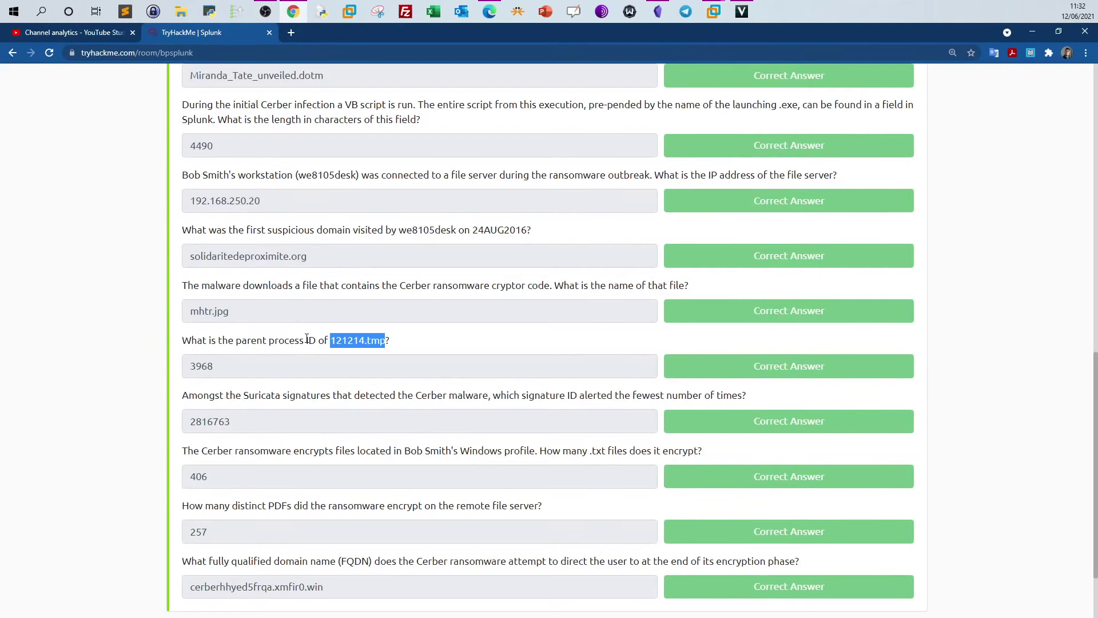
pyautogui.click(714, 11)
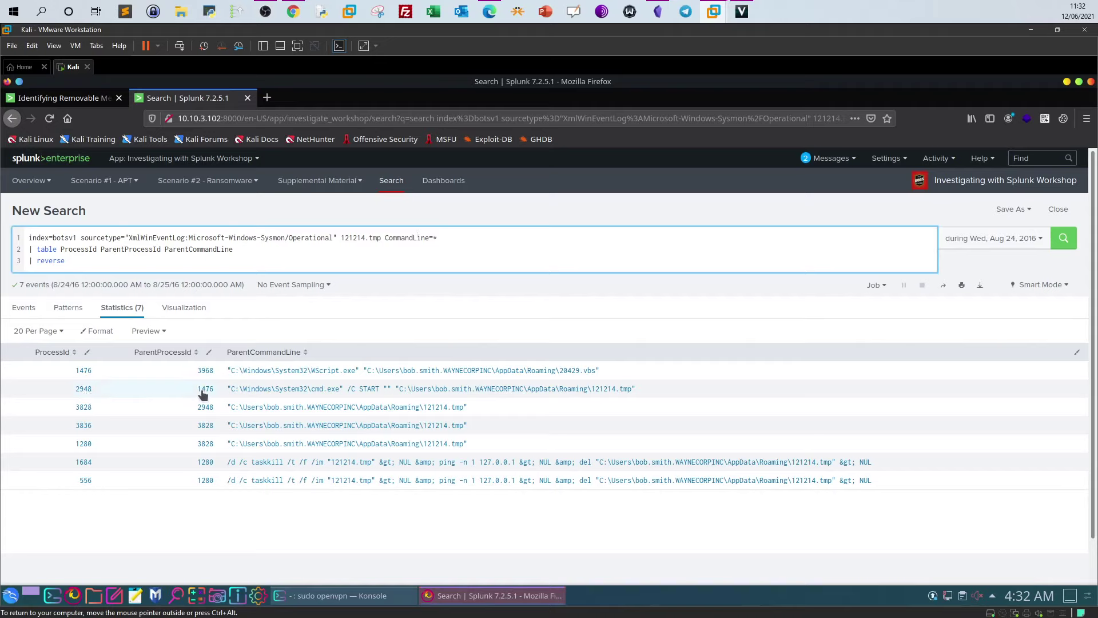
pyautogui.click(292, 11)
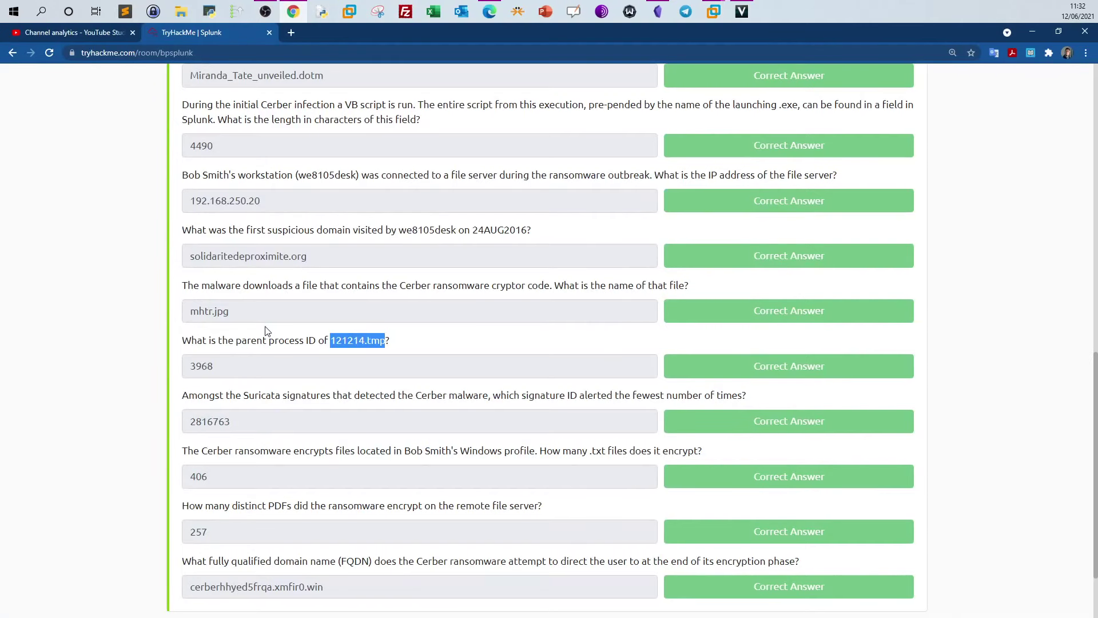
pyautogui.click(212, 373)
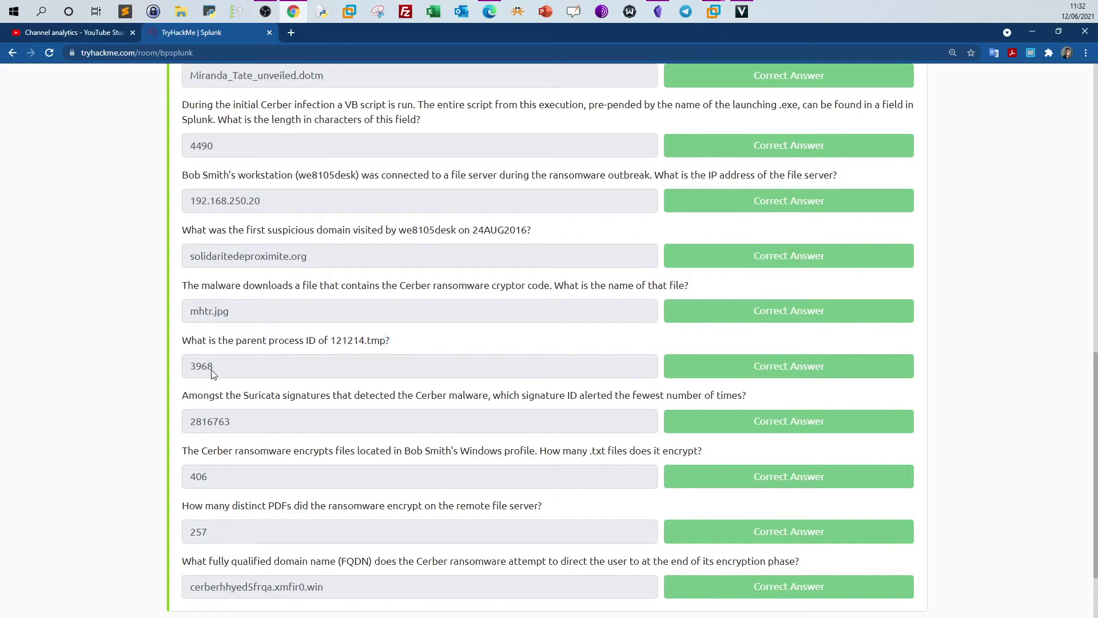
pyautogui.click(713, 11)
pyautogui.click(652, 69)
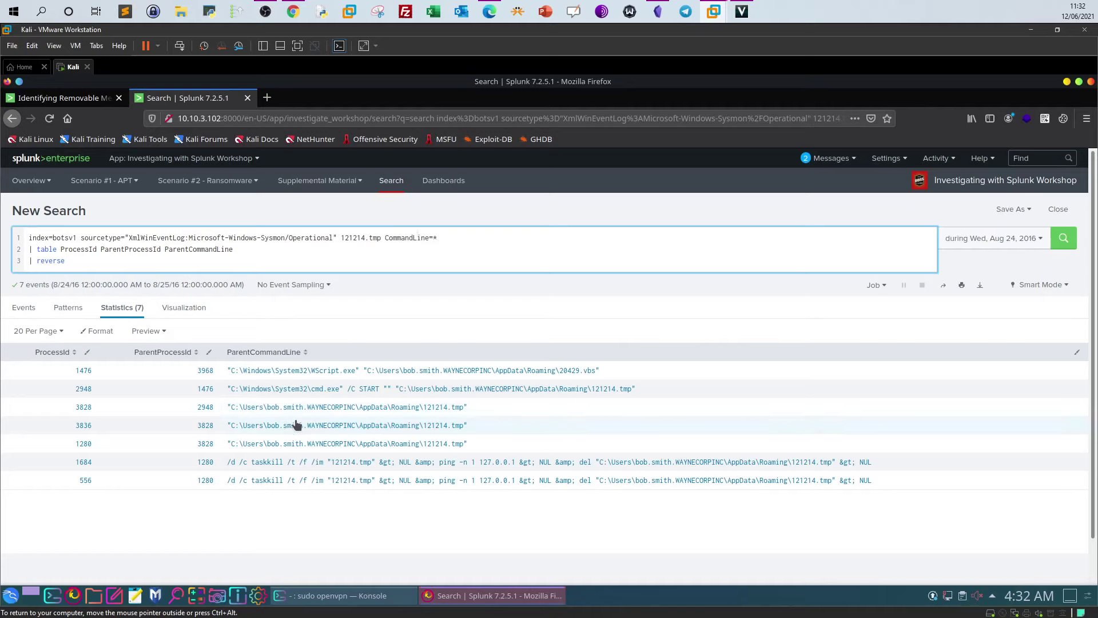
pyautogui.hotkey('ctrl', 'alt')
pyautogui.hotkey('alt', 'Tab')
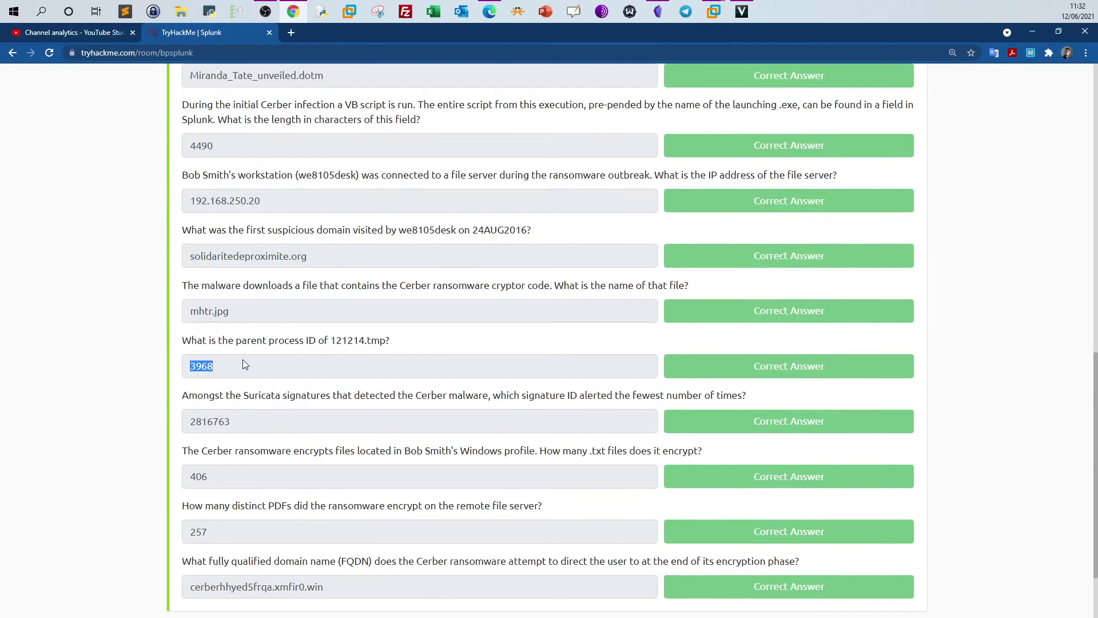
pyautogui.click(713, 11)
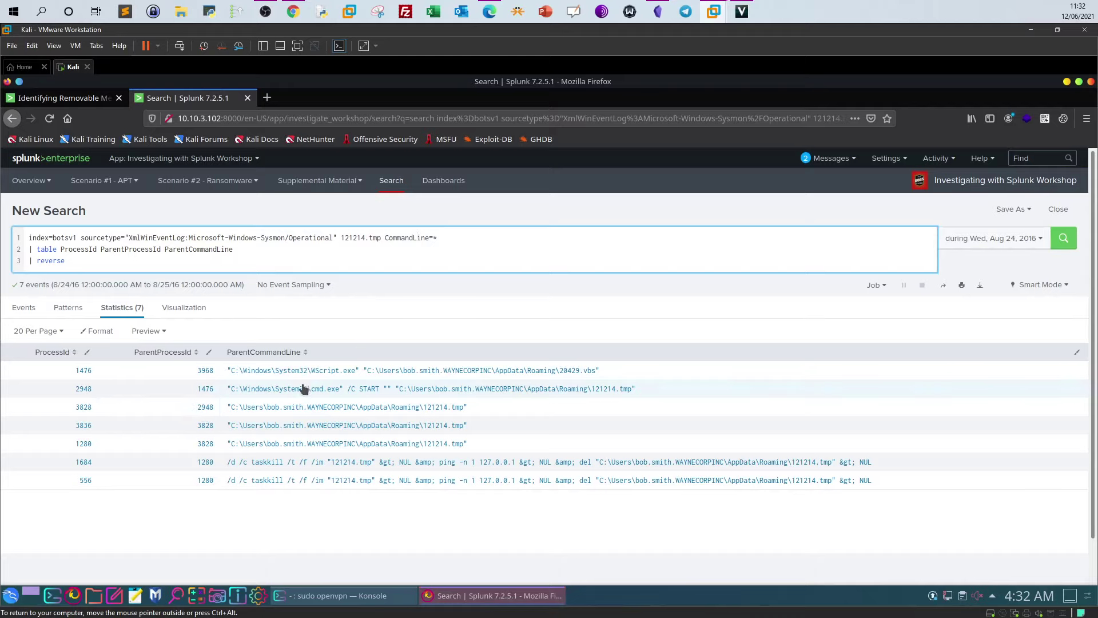
# Check the TryHackMe question on Suricata signatures, replace the Sysmon query with index=botsv1 sourcetype="suricata", and run the search.
pyautogui.click(295, 17)
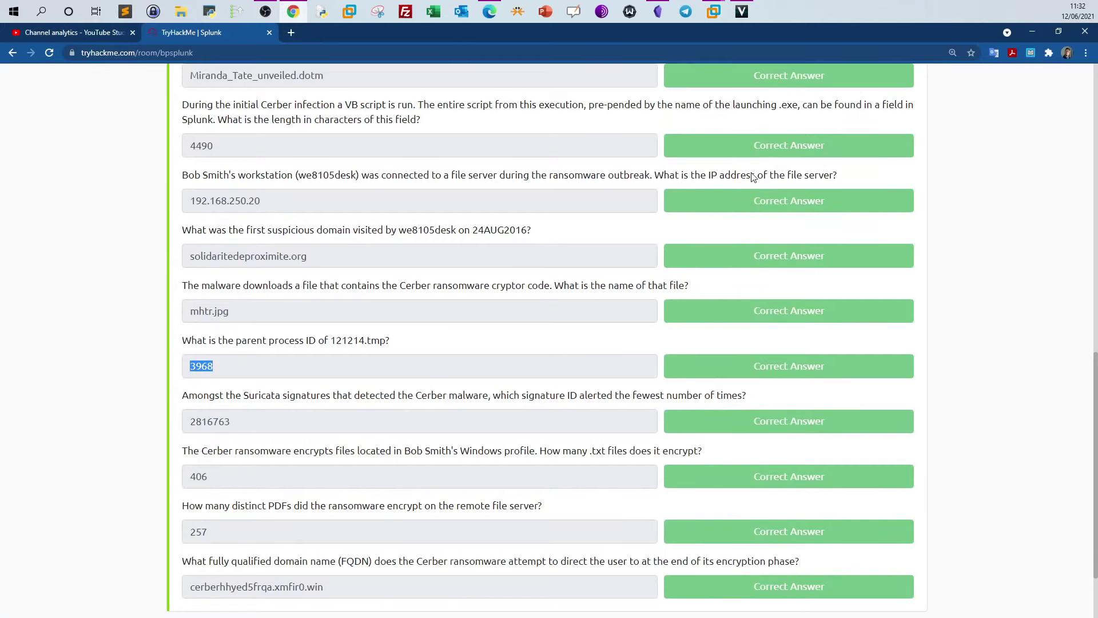
pyautogui.moveTo(714, 12)
pyautogui.click(641, 69)
pyautogui.click(736, 29)
pyautogui.moveTo(229, 260); pyautogui.dragTo(130, 236)
pyautogui.press('BackSpace')
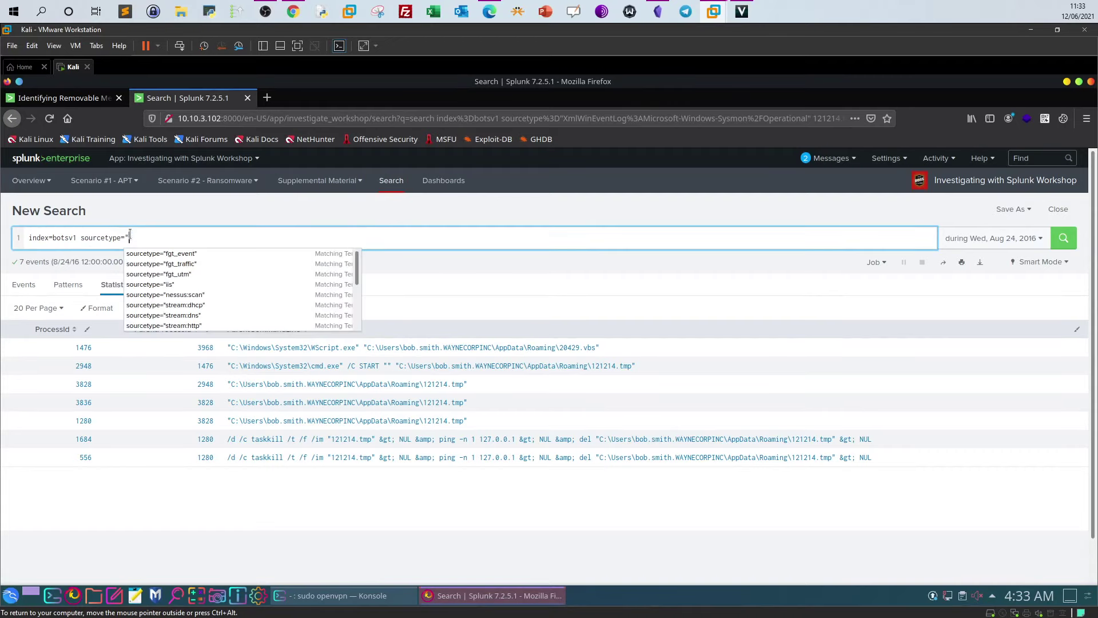
pyautogui.write('suricata')
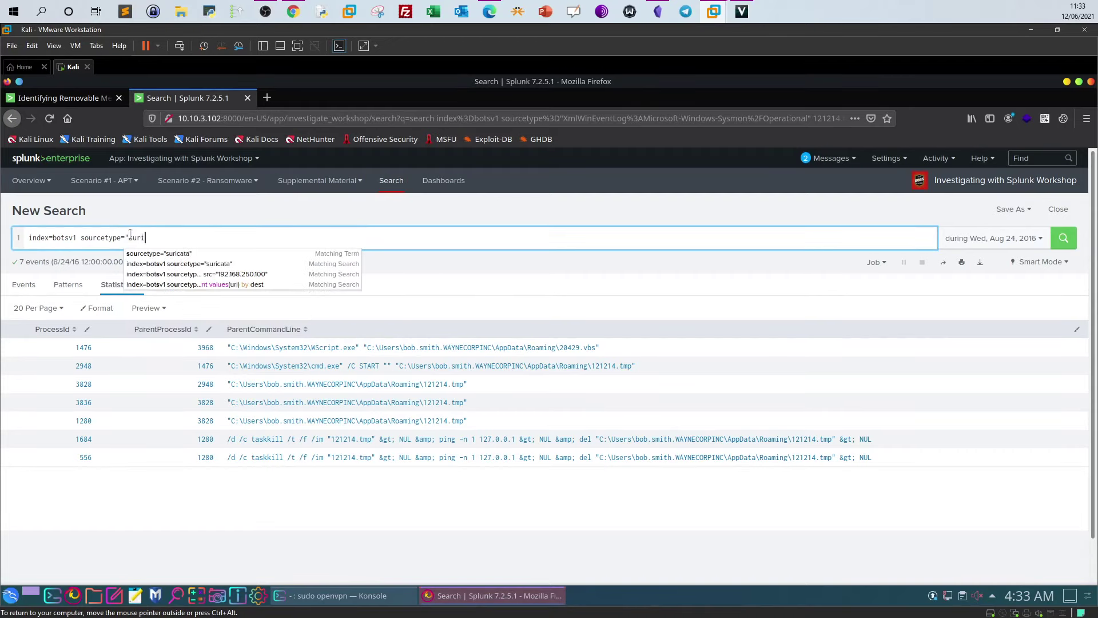
pyautogui.click(141, 258)
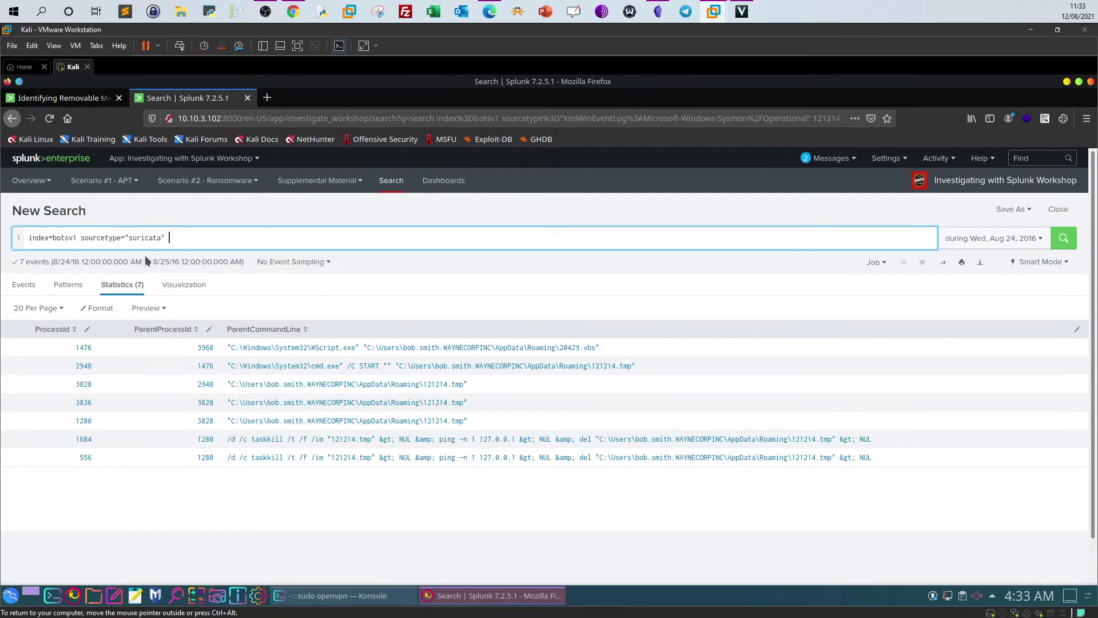
pyautogui.click(1063, 238)
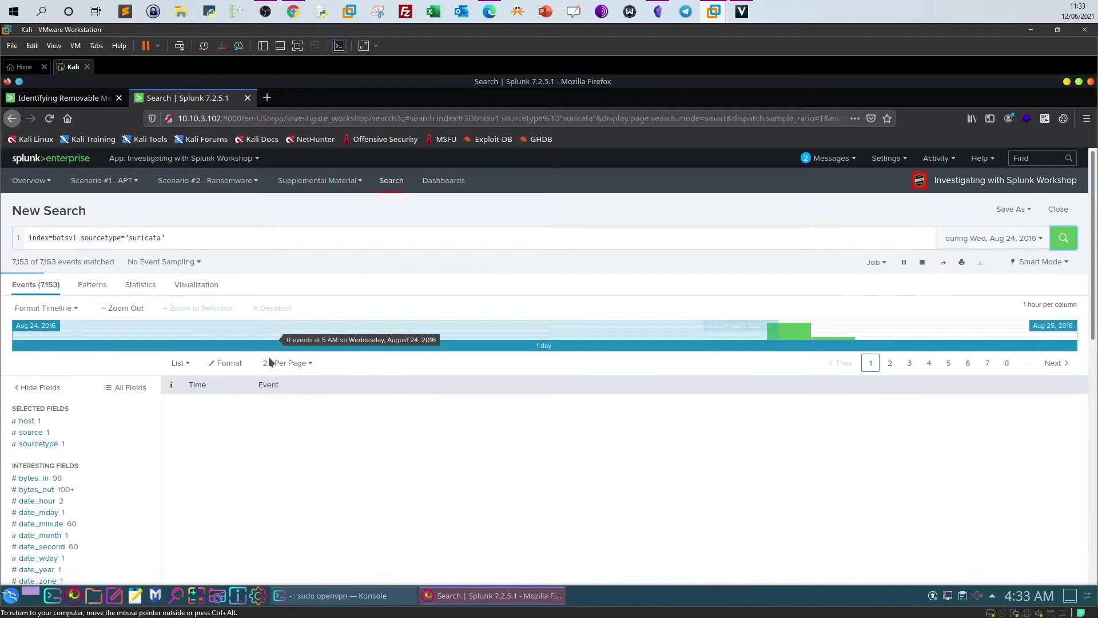
# Look through the Suricata events' field list for a signature field, rechecking the TryHackMe question about the least-alerted signature ID.
pyautogui.scroll(-2, 122, 444)
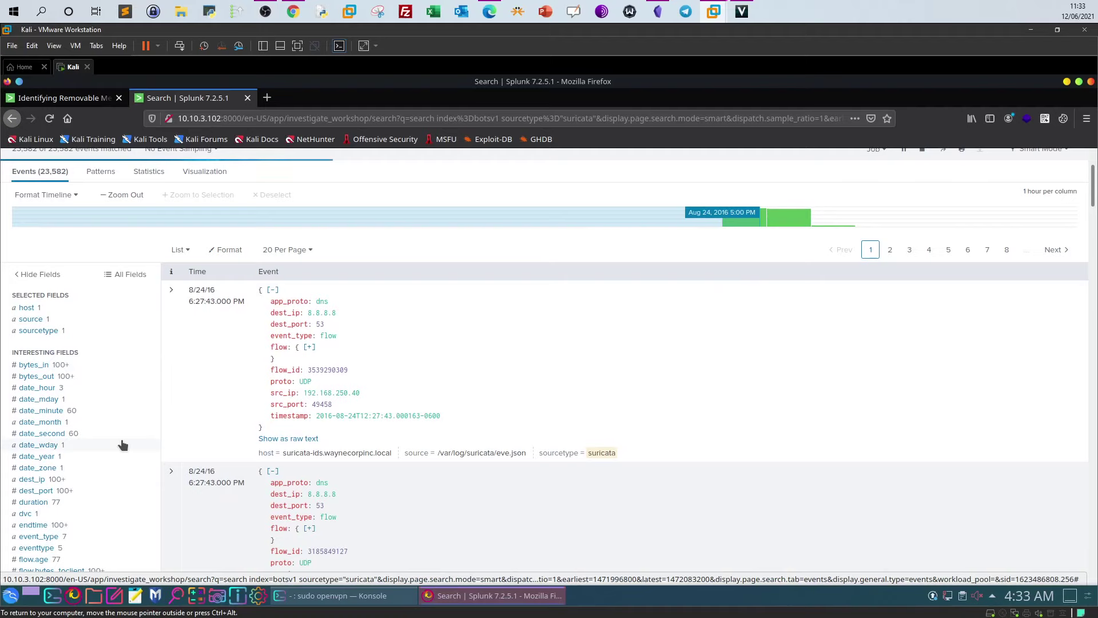
pyautogui.scroll(-3, 122, 445)
pyautogui.hotkey('alt', 'Tab')
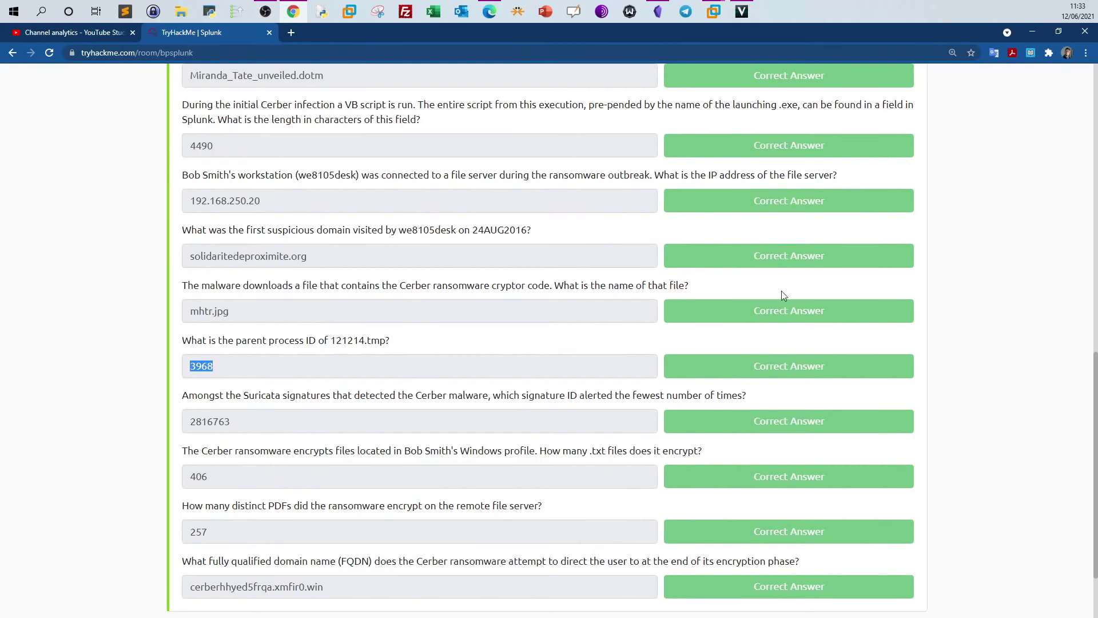
pyautogui.moveTo(714, 11)
pyautogui.click(649, 63)
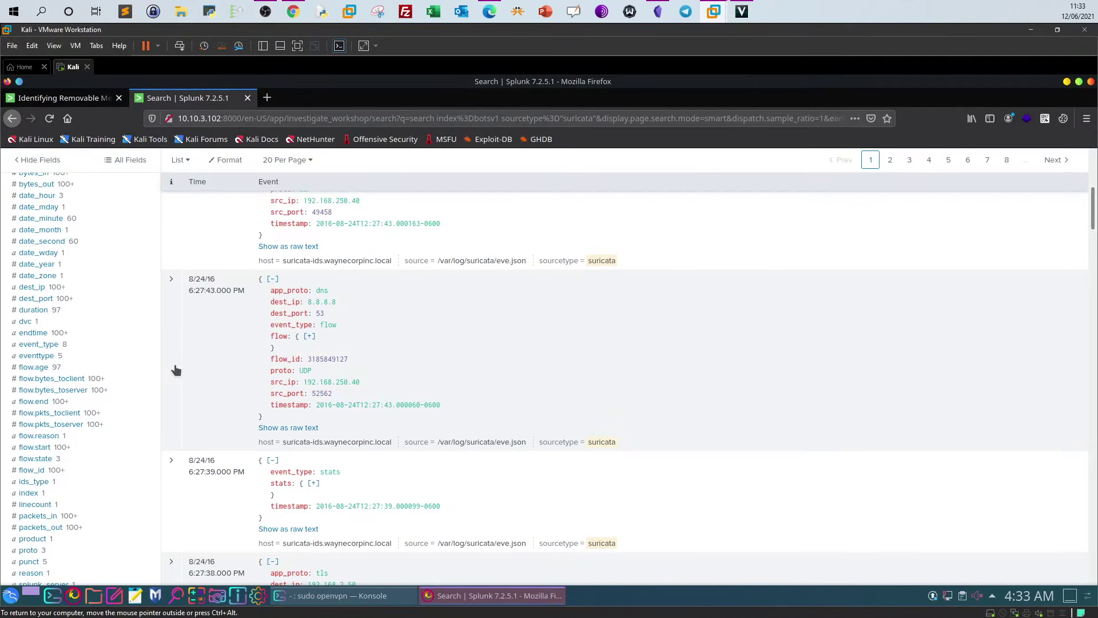
pyautogui.scroll(-3, 122, 367)
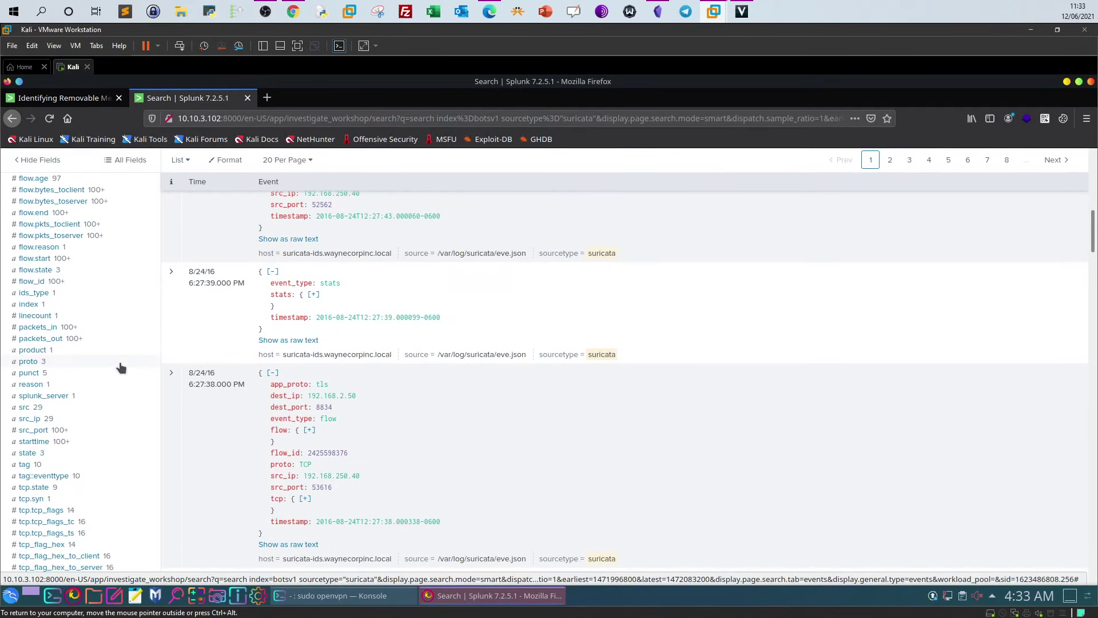
# Open the complete field list for the suricata search results and filter it by "alert".
pyautogui.scroll(-2, 121, 368)
pyautogui.scroll(1, 85, 436)
pyautogui.scroll(2, 85, 436)
pyautogui.scroll(2, 85, 436)
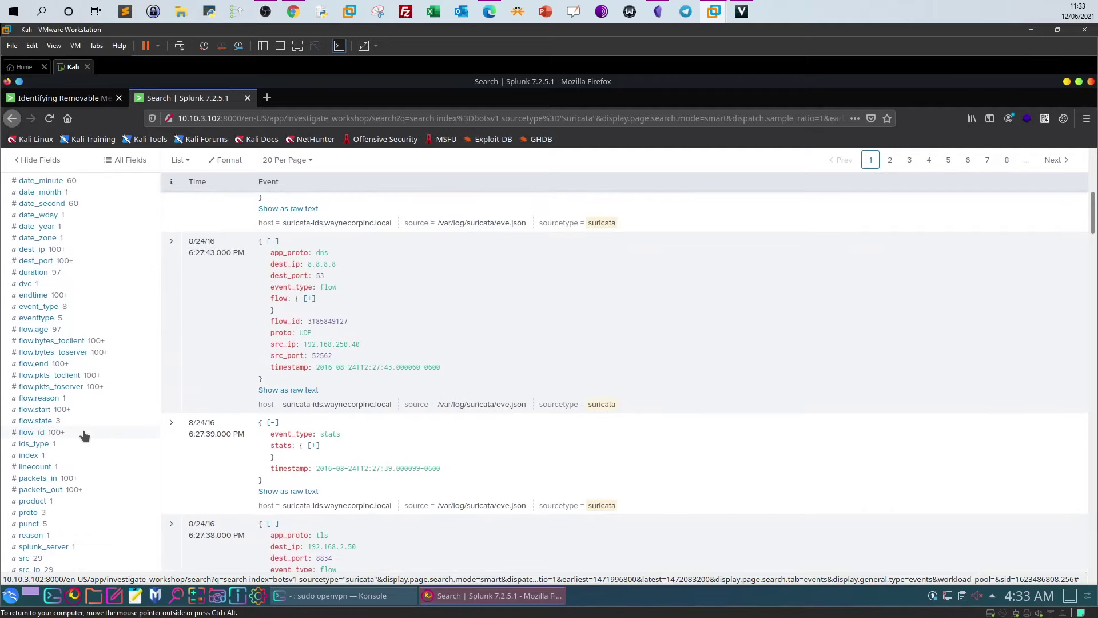
pyautogui.scroll(-5, 80, 512)
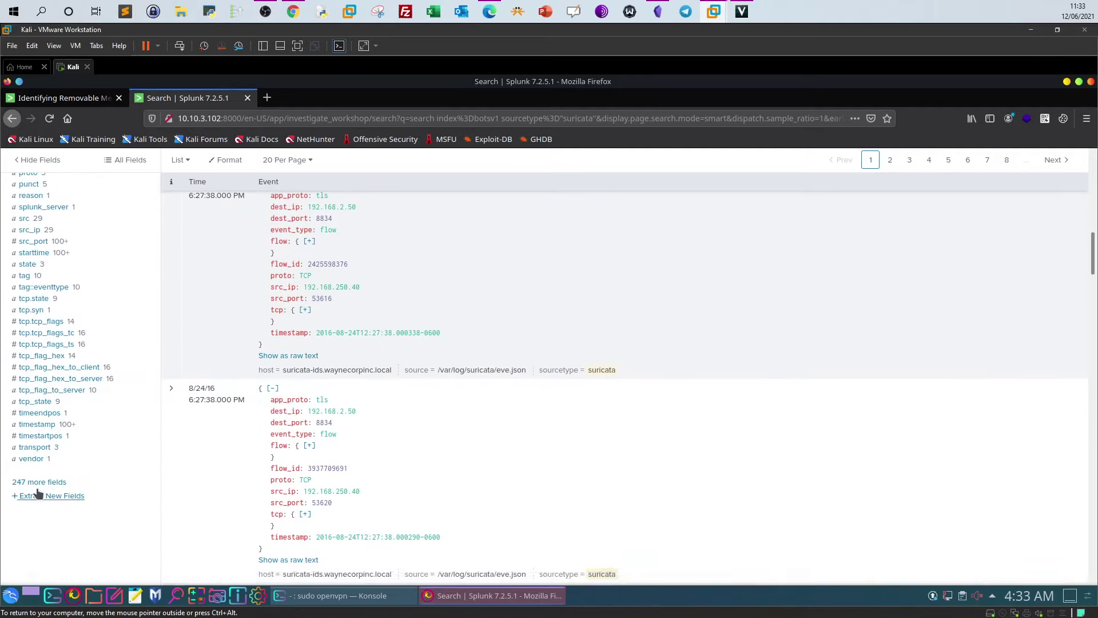
pyautogui.click(39, 483)
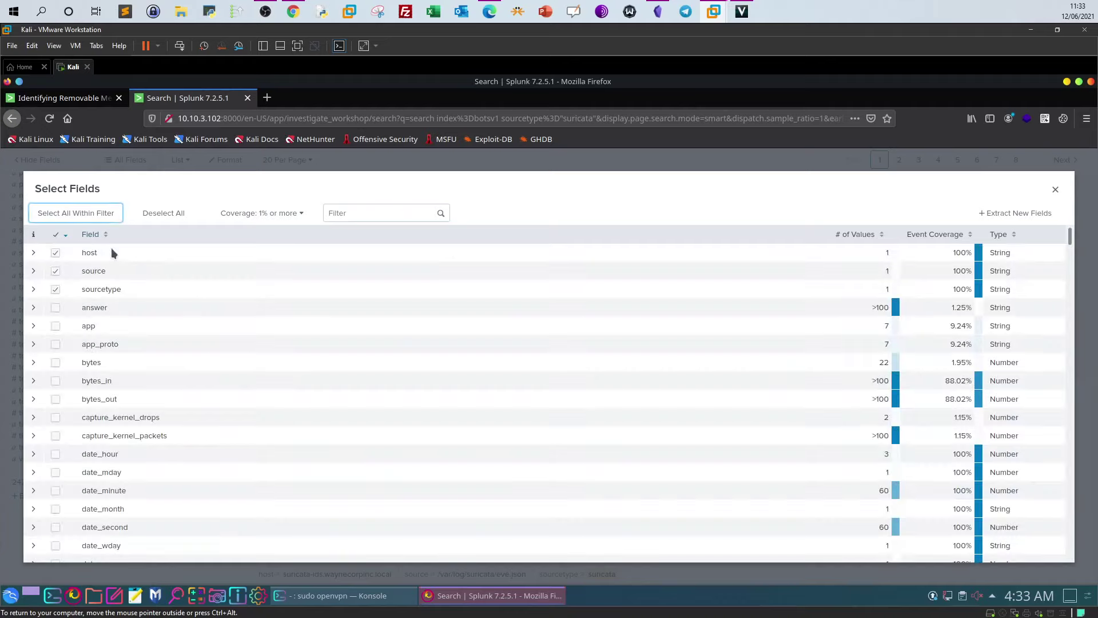
pyautogui.click(340, 212)
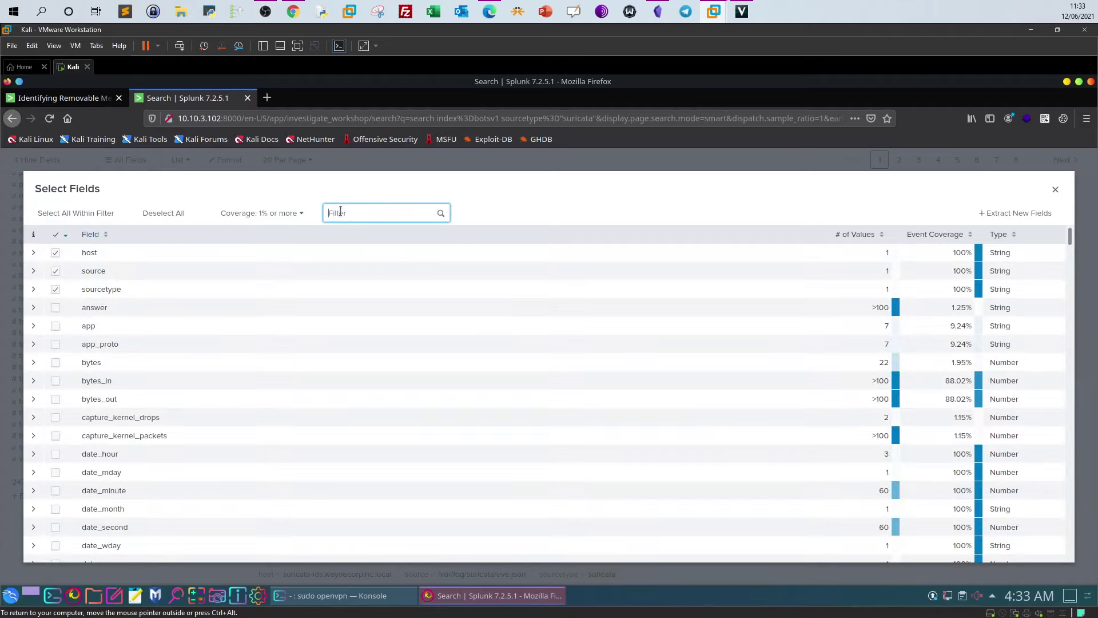
pyautogui.write('alert')
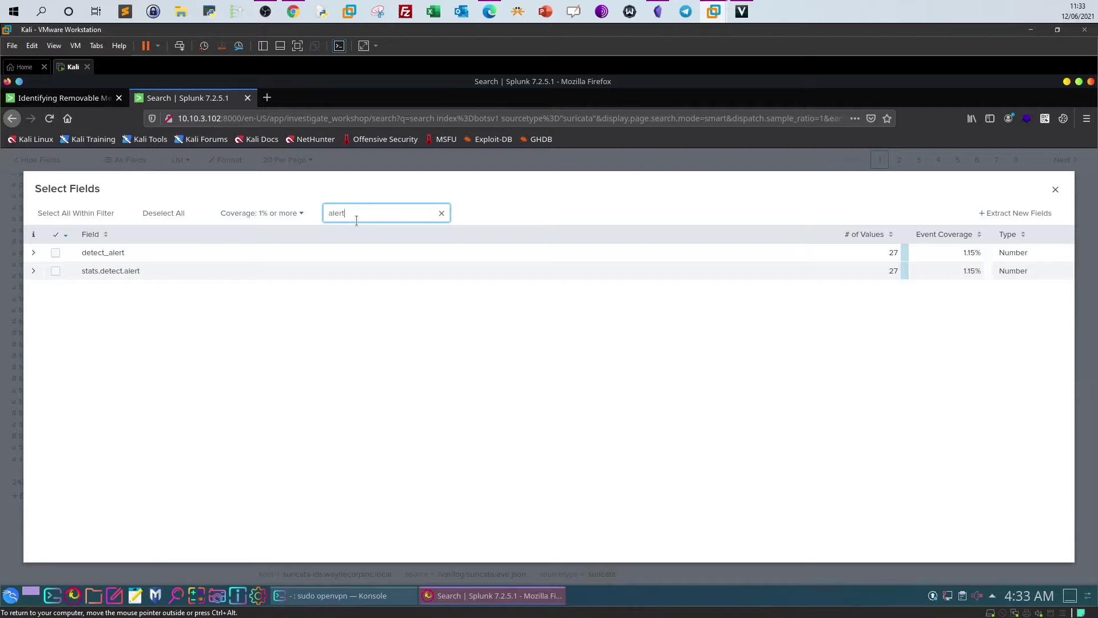
# Filter the field list by "sig" instead, and clear the filter.
pyautogui.press('BackSpace')
pyautogui.write('sig')
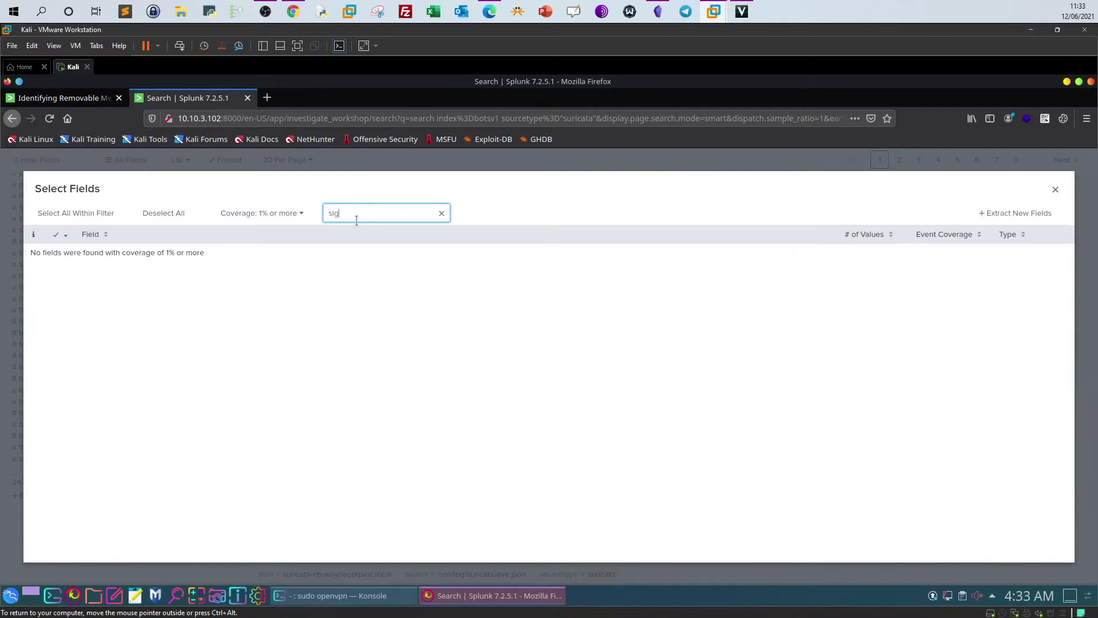
pyautogui.press('BackSpace')
pyautogui.press('BackSpace')
pyautogui.press('BackSpace')
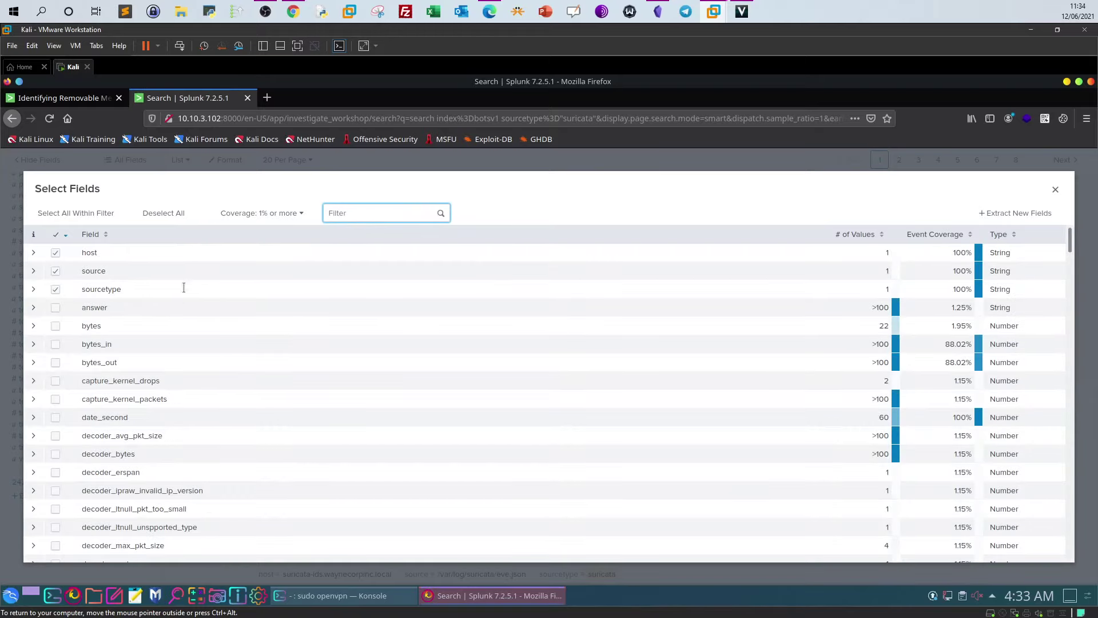
# Look through the unfiltered field list and the interesting fields for a Suricata alert signature field.
pyautogui.scroll(-5, 181, 298)
pyautogui.scroll(-15, 182, 301)
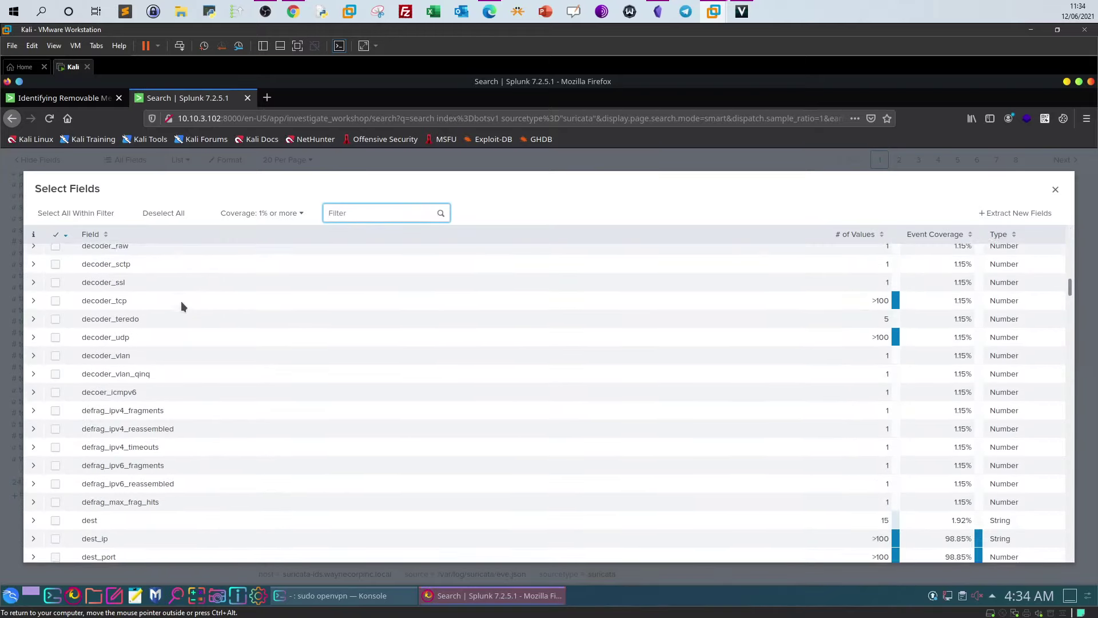
pyautogui.scroll(-5, 180, 300)
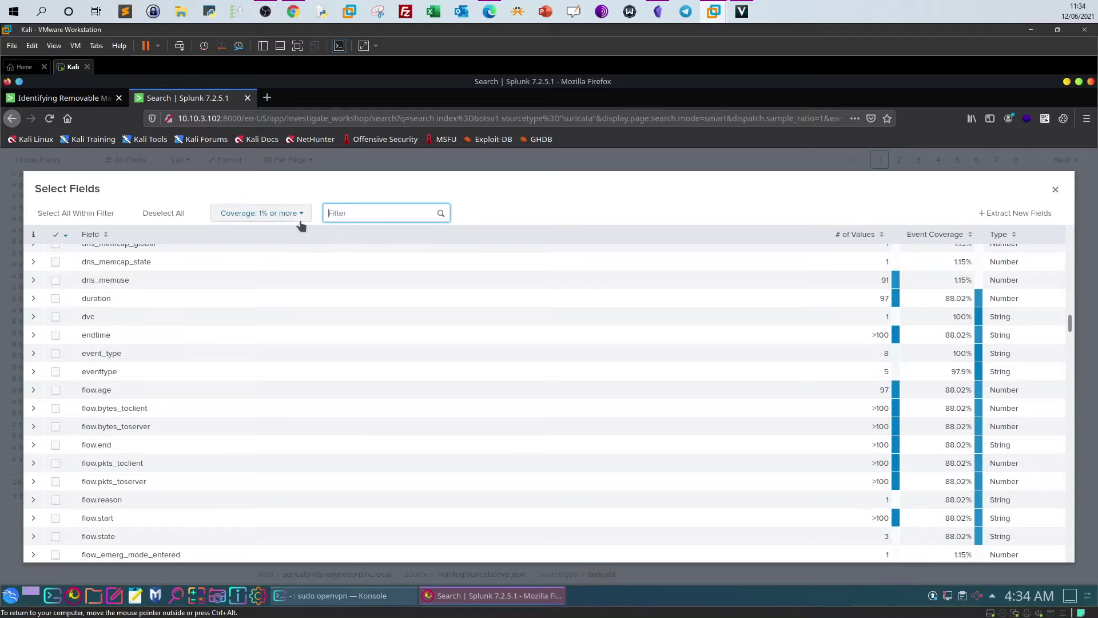
pyautogui.scroll(-3, 961, 380)
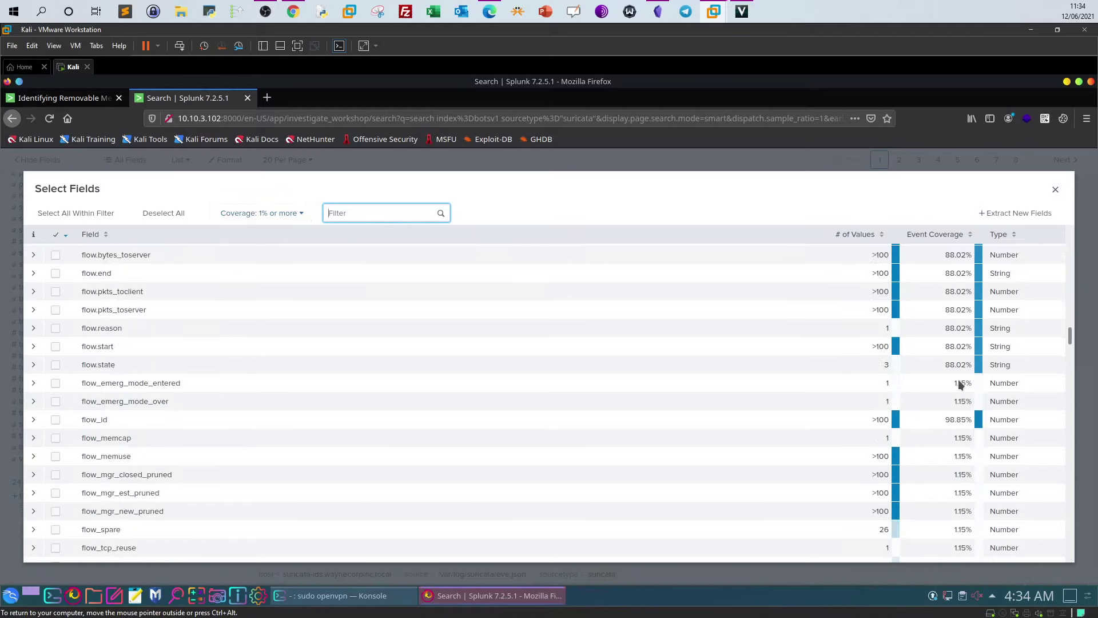
pyautogui.moveTo(1073, 345); pyautogui.dragTo(1071, 238)
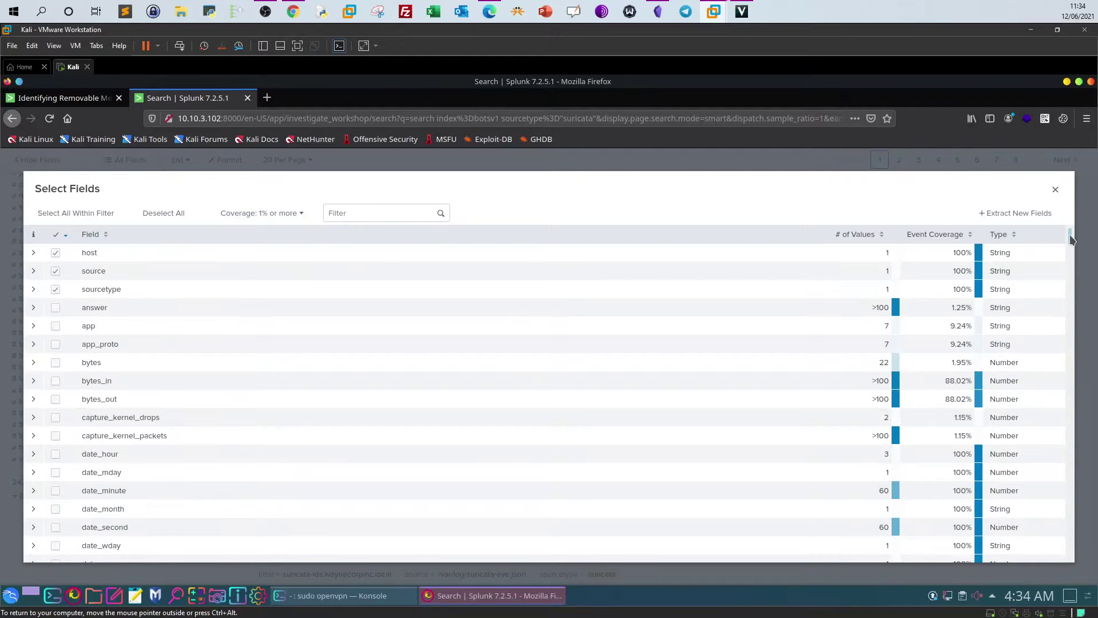
pyautogui.moveTo(1071, 238); pyautogui.dragTo(1068, 257)
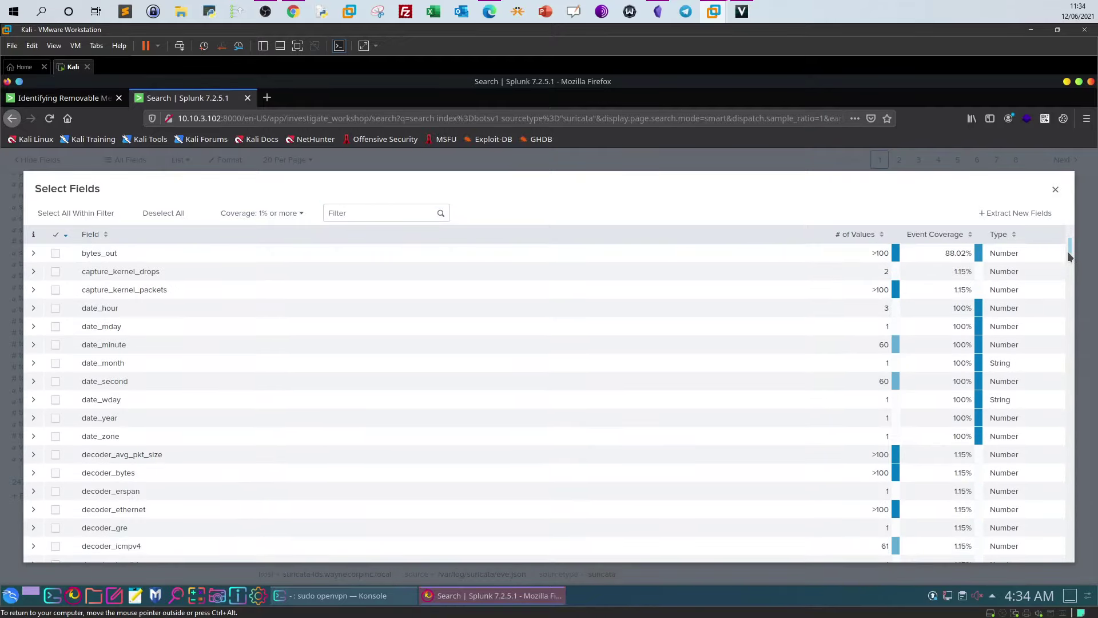
pyautogui.click(1055, 189)
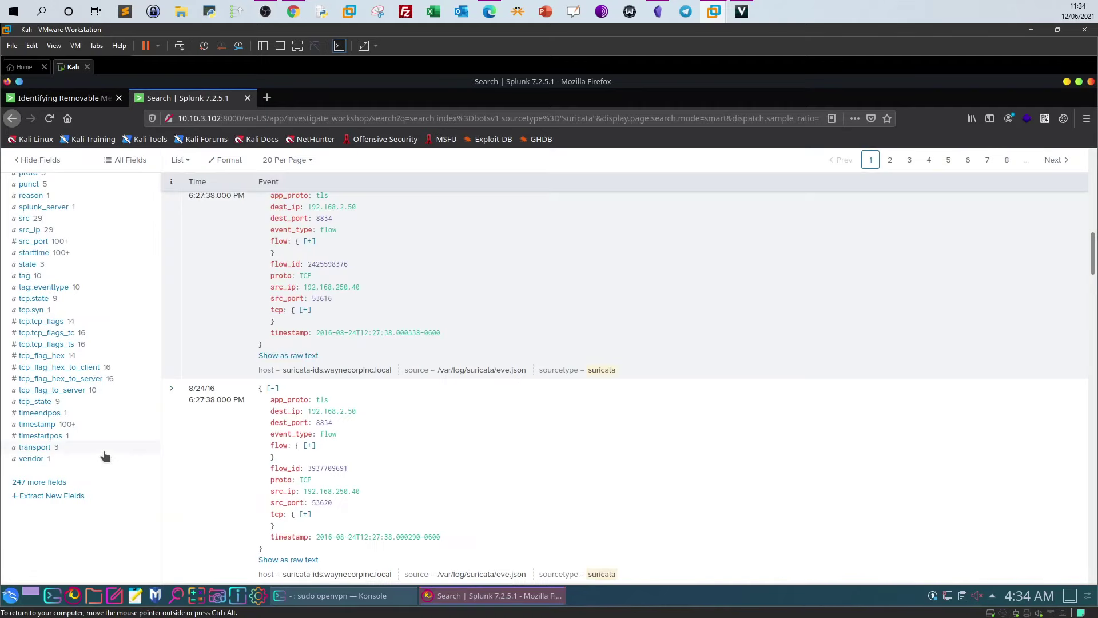
pyautogui.scroll(10, 104, 456)
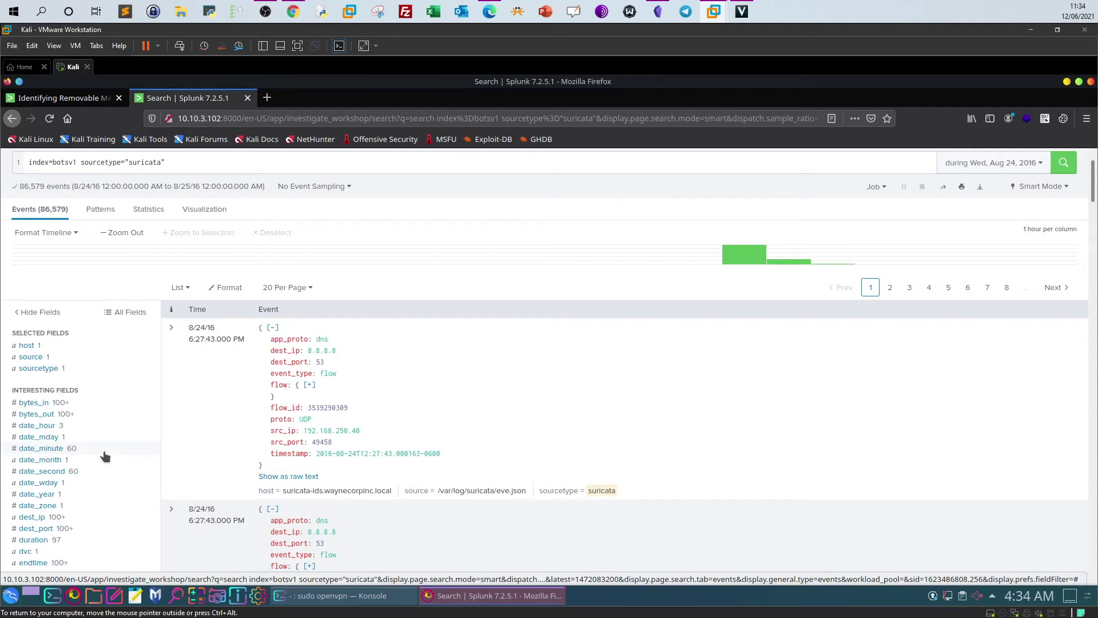
pyautogui.scroll(-7, 105, 456)
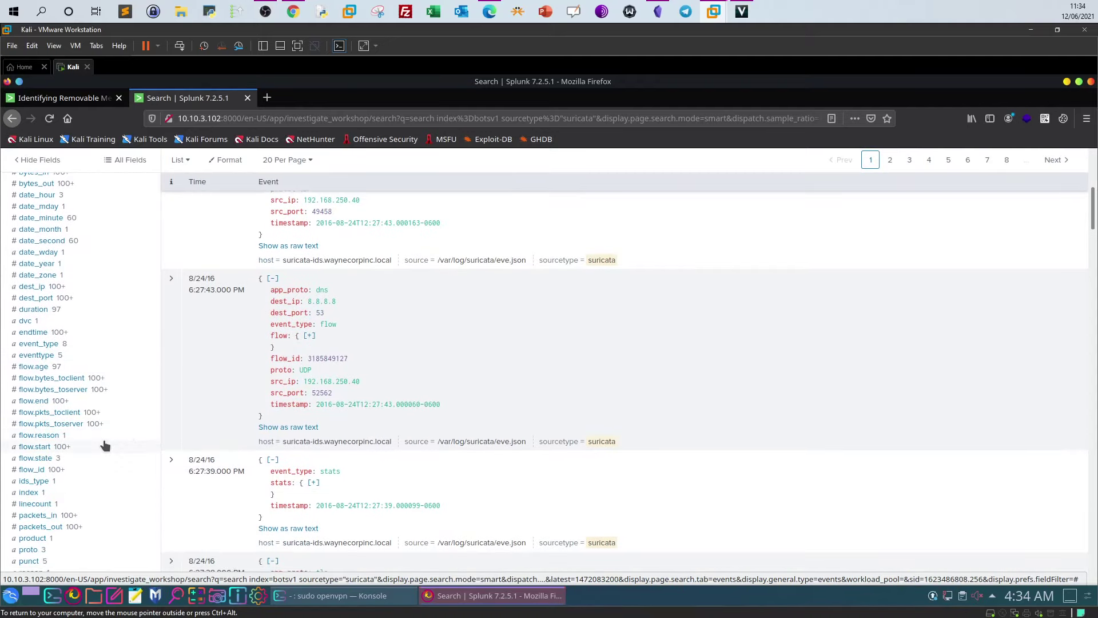
pyautogui.scroll(-5, 104, 446)
pyautogui.scroll(-1, 104, 446)
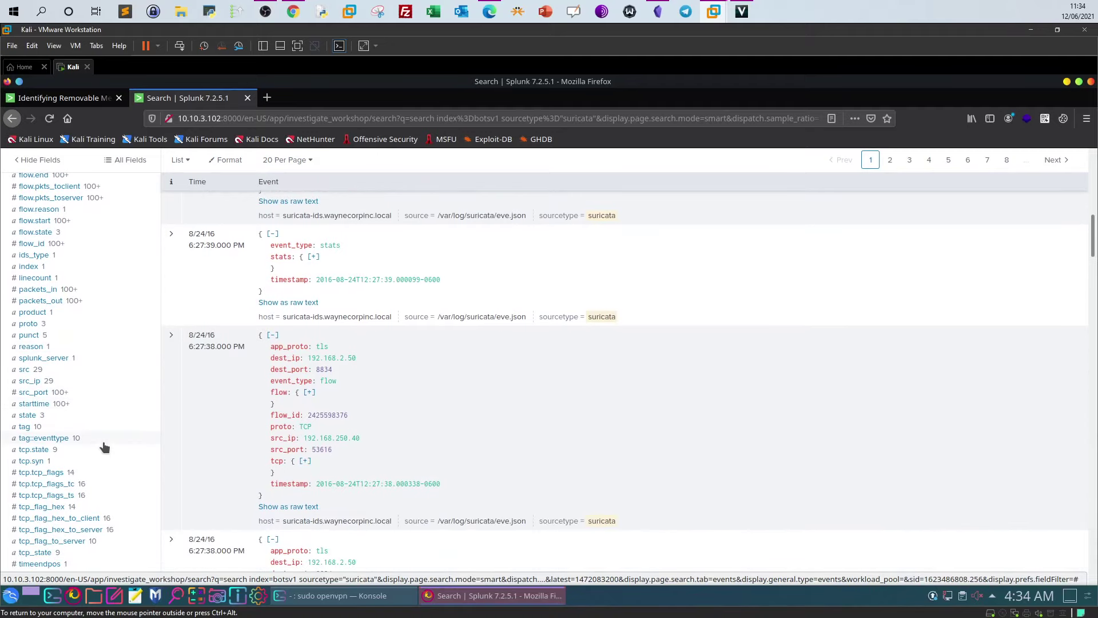
pyautogui.scroll(13, 104, 446)
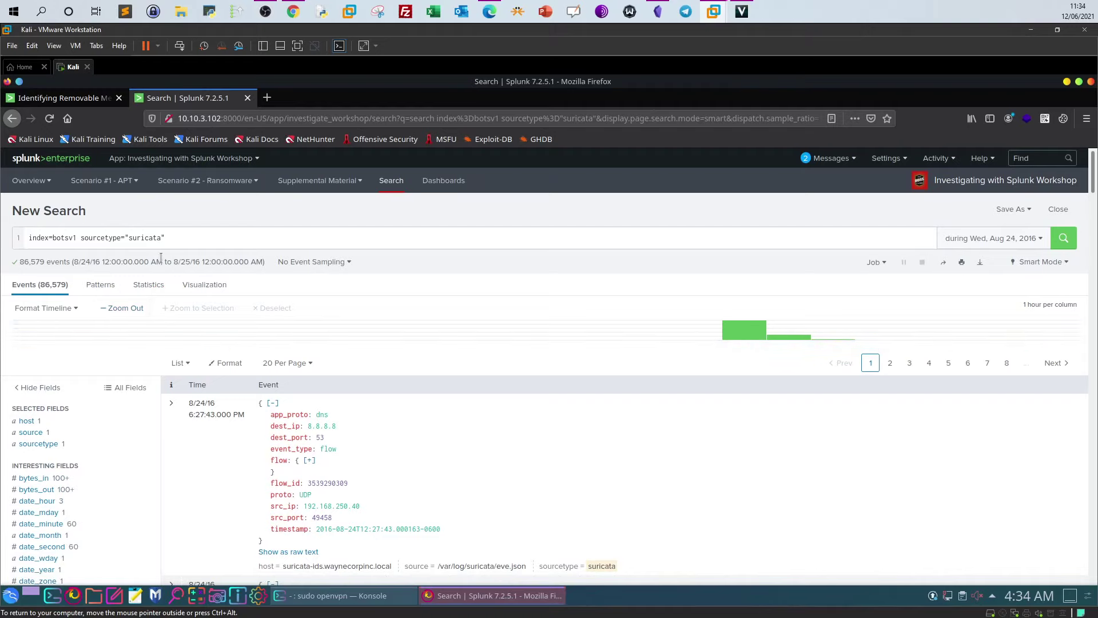
# Remove the quotation marks around suricata in the query and rerun it as index=botsv1 sourcetype=suricata.
pyautogui.click(210, 238)
pyautogui.press('BackSpace')
pyautogui.click(127, 237)
pyautogui.press('BackSpace')
pyautogui.click(543, 252)
pyautogui.click(1064, 239)
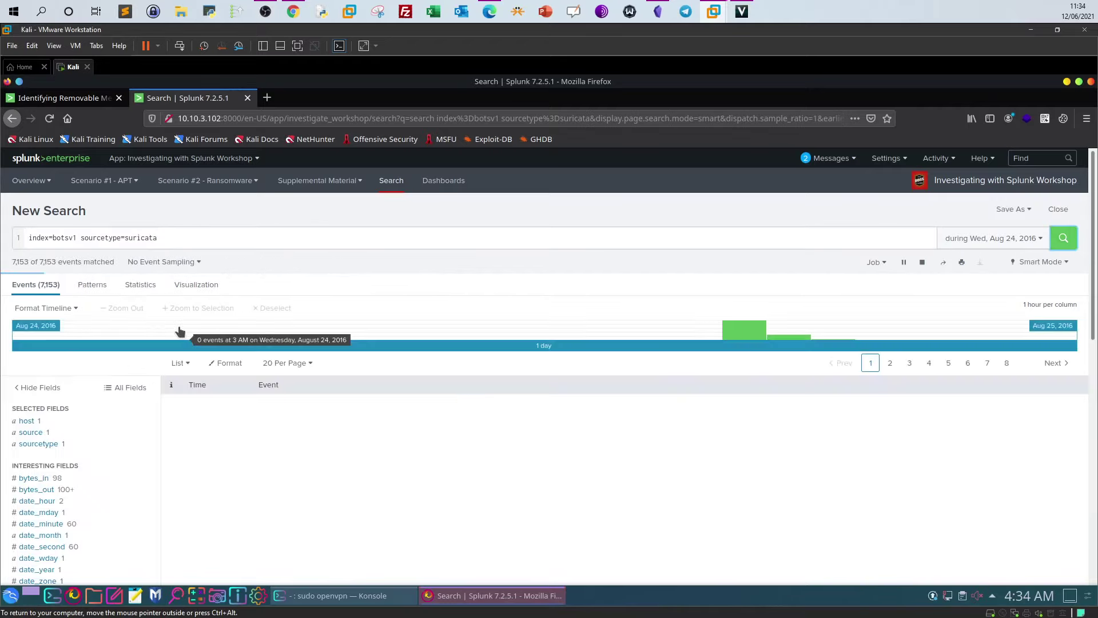
# Open the complete field list of the new results, filter it by "aler", and close the list.
pyautogui.scroll(-10, 118, 403)
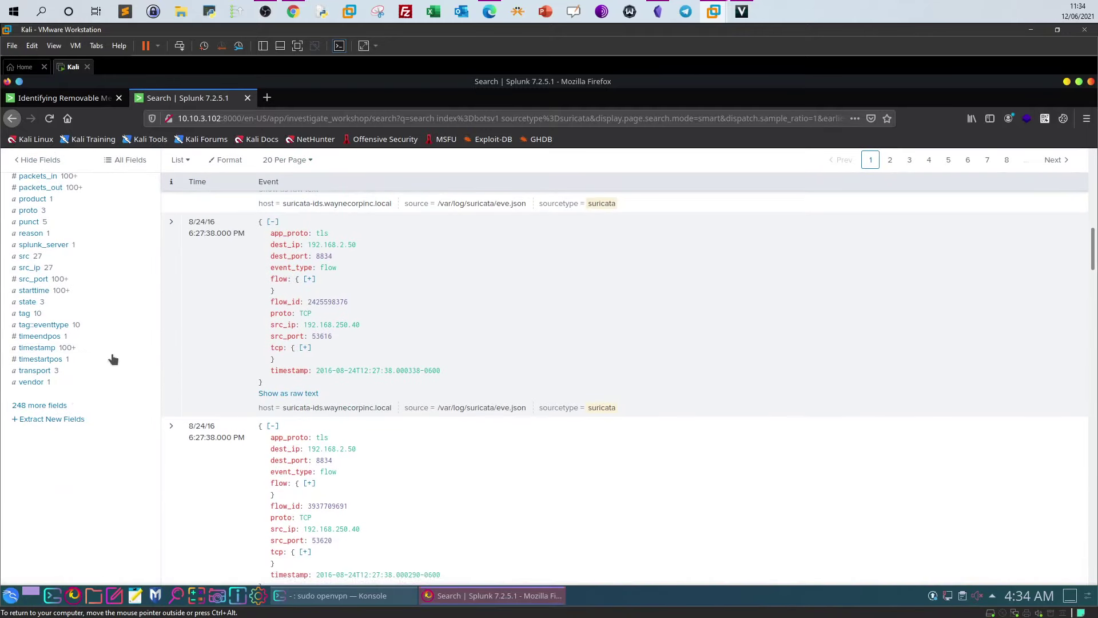
pyautogui.click(39, 405)
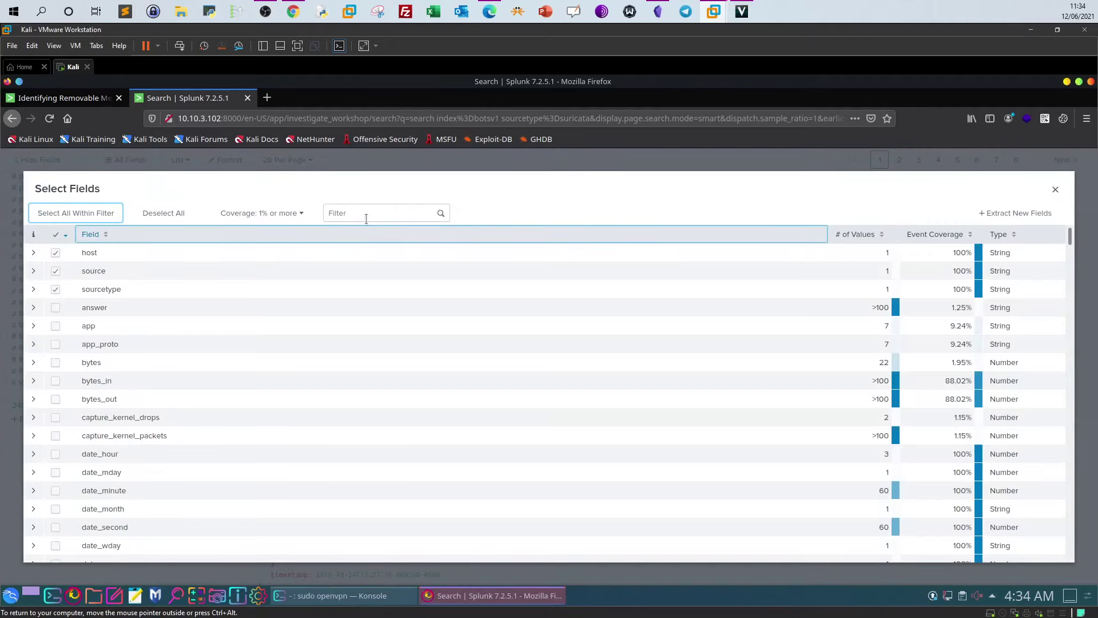
pyautogui.click(366, 218)
pyautogui.write('ss')
pyautogui.press('BackSpace')
pyautogui.press('BackSpace')
pyautogui.write('aler')
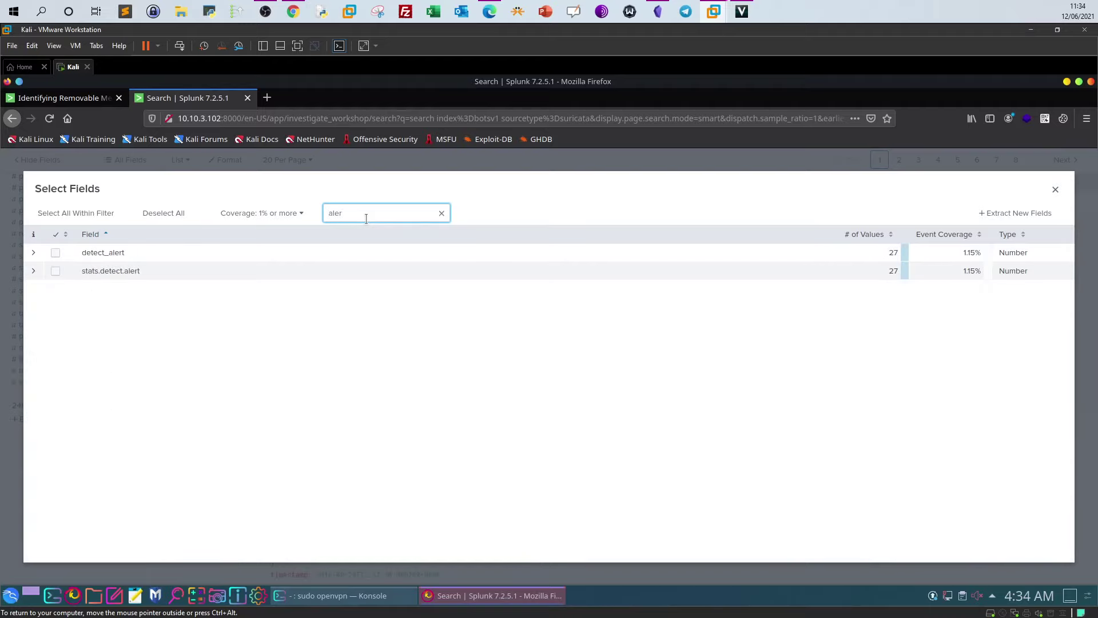
pyautogui.click(1055, 190)
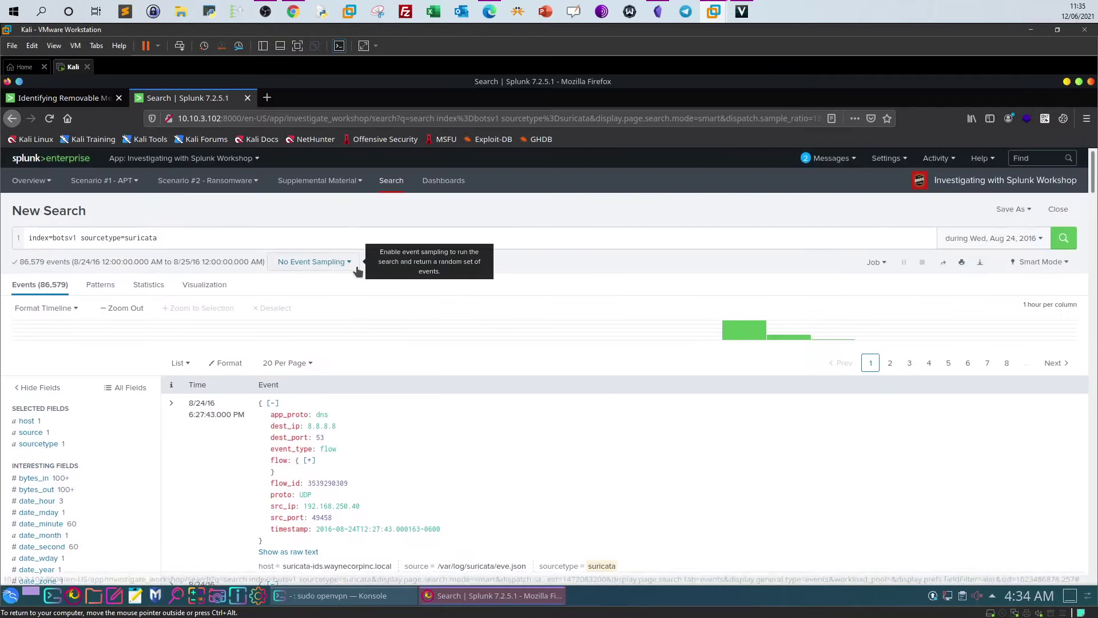
# Reread the Suricata signature ID question on TryHackMe in Chrome, and return to Splunk in the Kali VM to check the interesting fields.
pyautogui.click(292, 13)
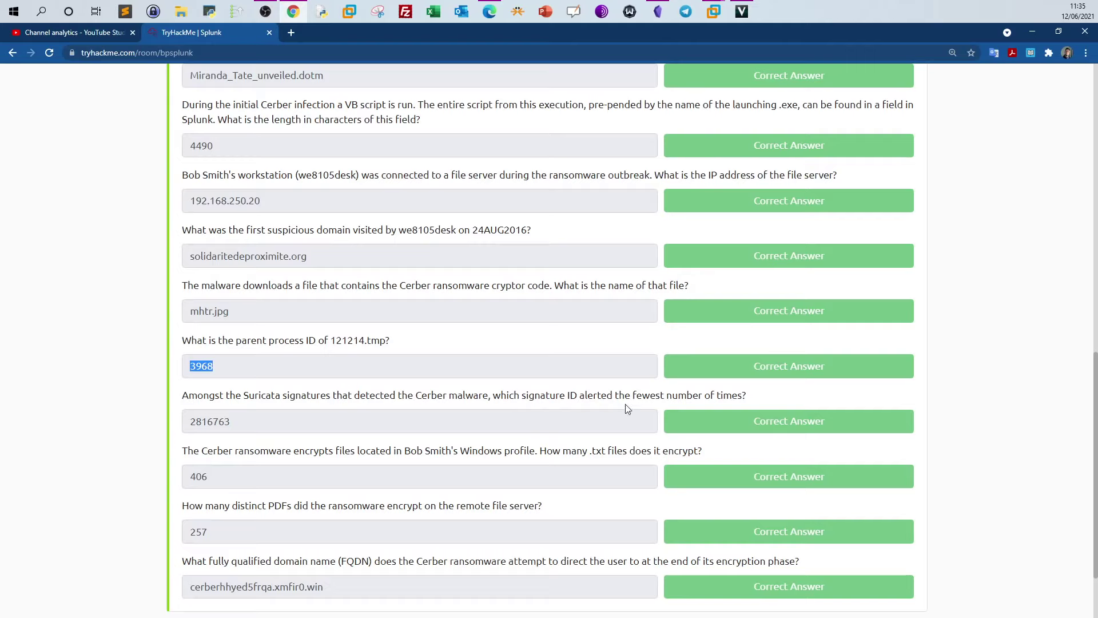
pyautogui.click(714, 8)
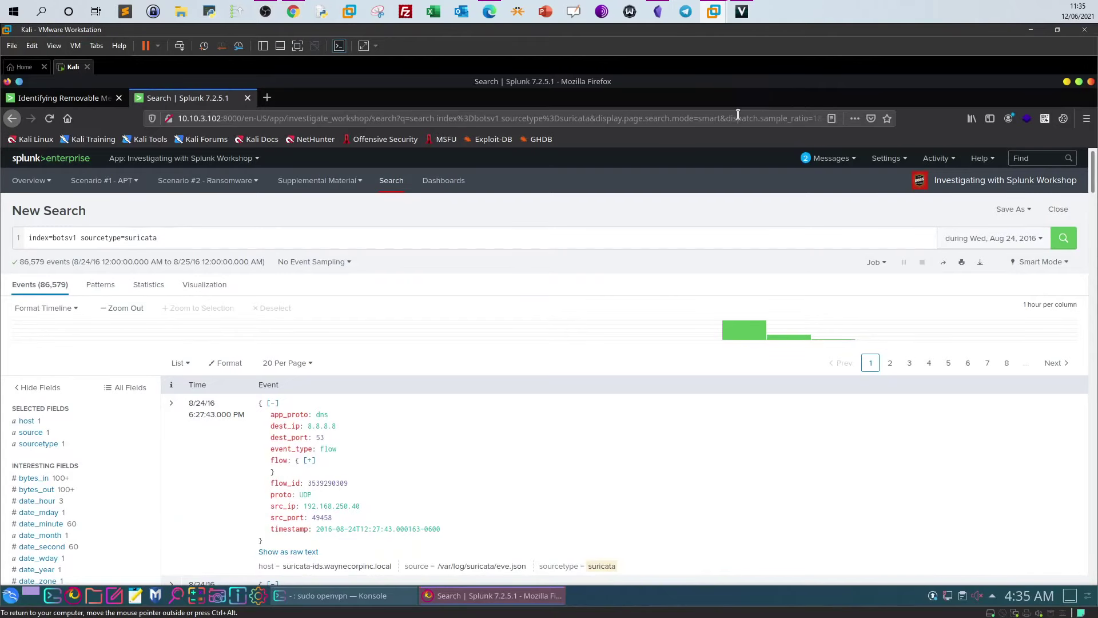
pyautogui.scroll(-2, 112, 466)
pyautogui.scroll(-2, 116, 468)
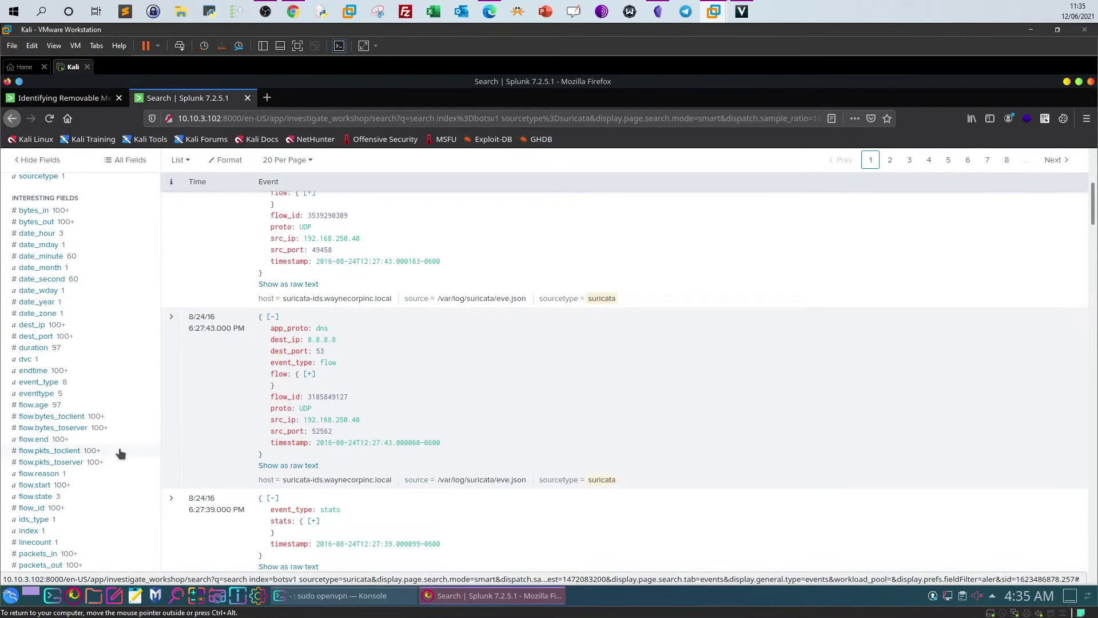
pyautogui.scroll(-4, 120, 453)
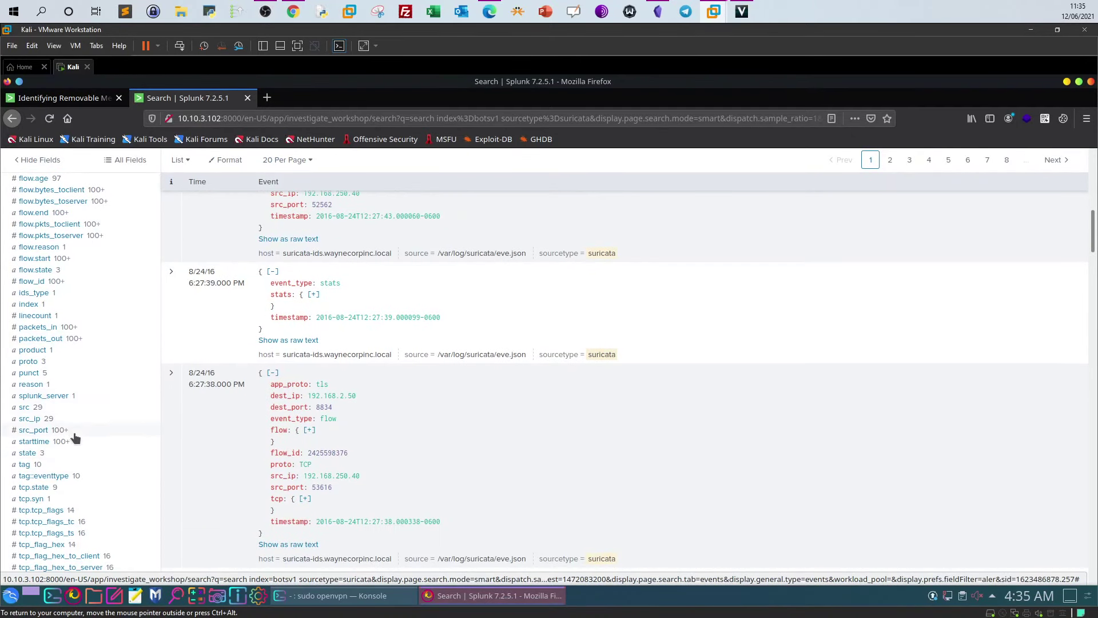
pyautogui.scroll(-2, 75, 438)
pyautogui.scroll(-1, 74, 437)
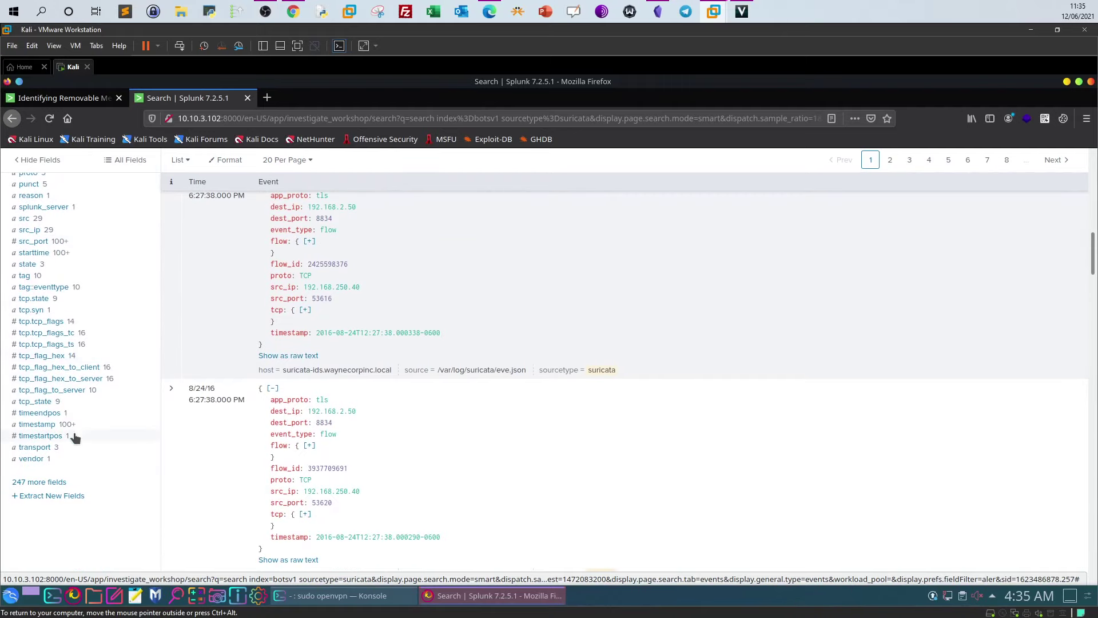
pyautogui.scroll(-4, 87, 468)
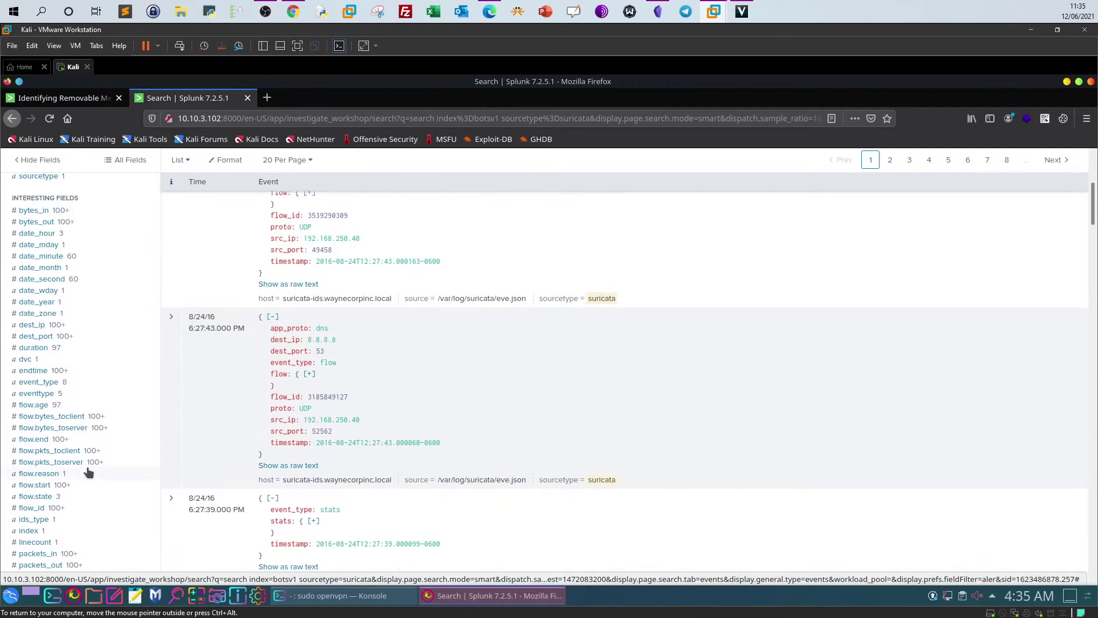
pyautogui.scroll(-5, 88, 468)
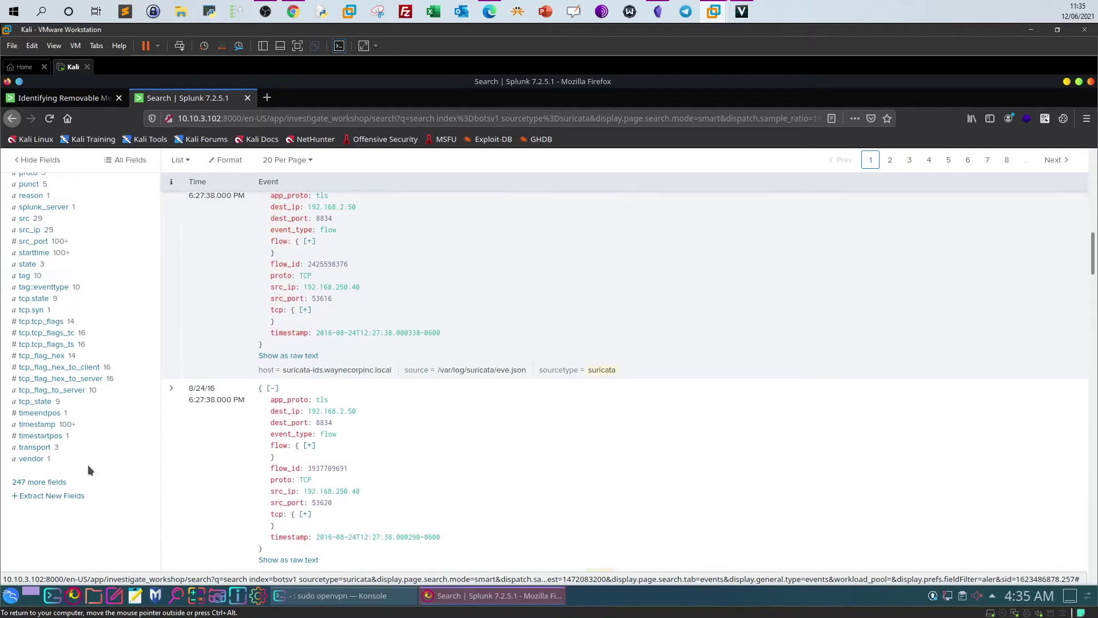
# Open the field extractor for the suricata source type and filter the sample events by "alert.signautre".
pyautogui.click(73, 495)
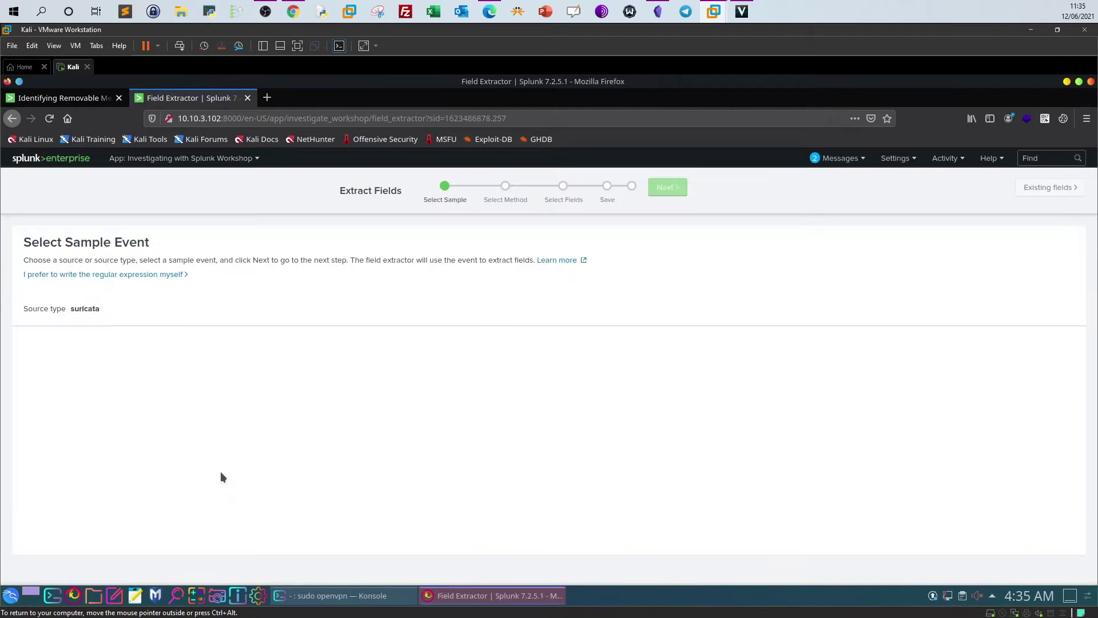
pyautogui.click(107, 422)
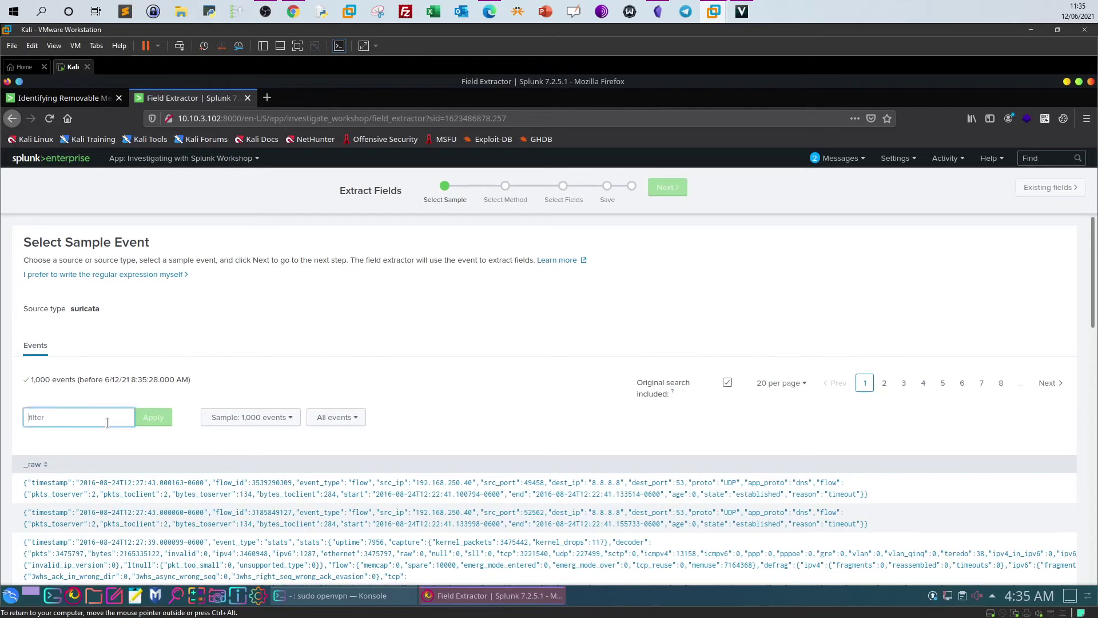
pyautogui.write('sig')
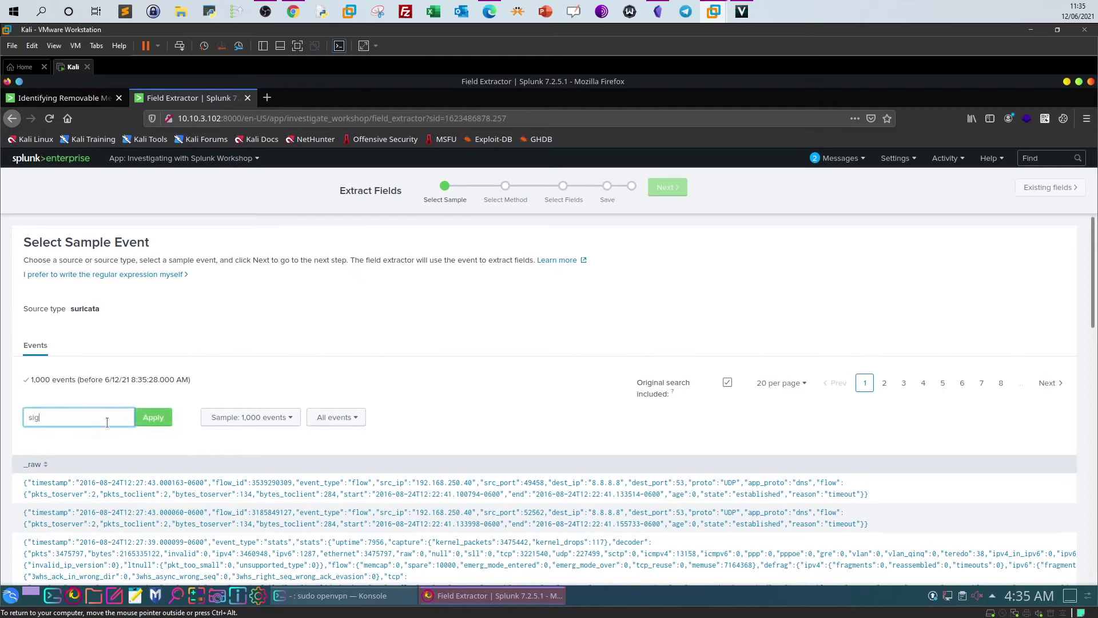
pyautogui.write('m')
pyautogui.press('BackSpace')
pyautogui.press('BackSpace')
pyautogui.press('BackSpace')
pyautogui.press('BackSpace')
pyautogui.write('alert.signautre')
pyautogui.click(154, 422)
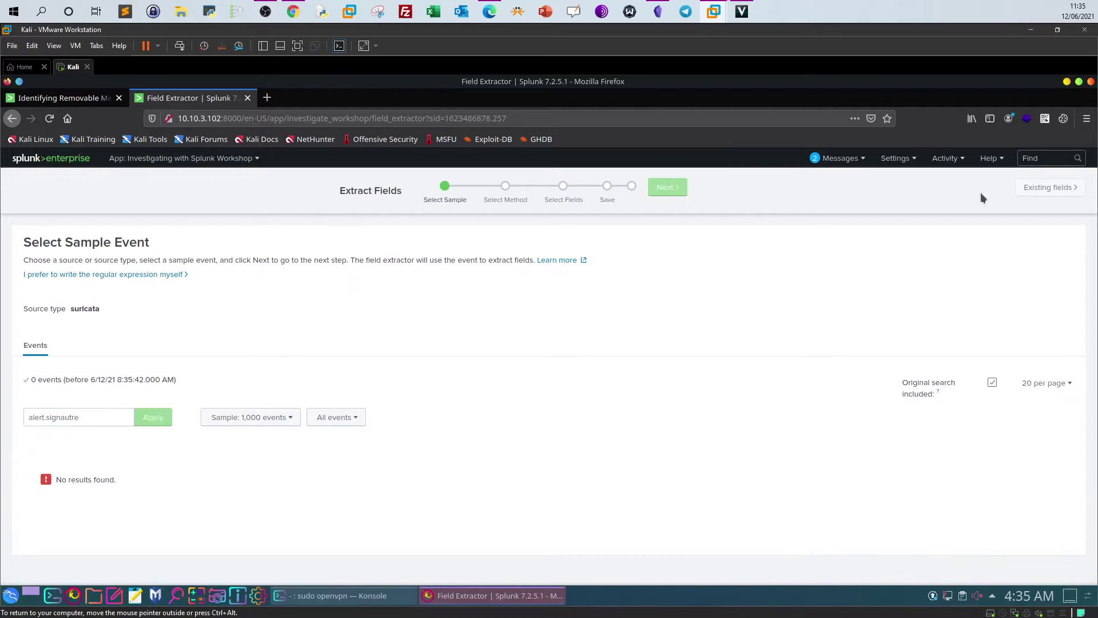
# Go back from the field extractor to the suricata search and append alert.signature= to the query.
pyautogui.click(11, 120)
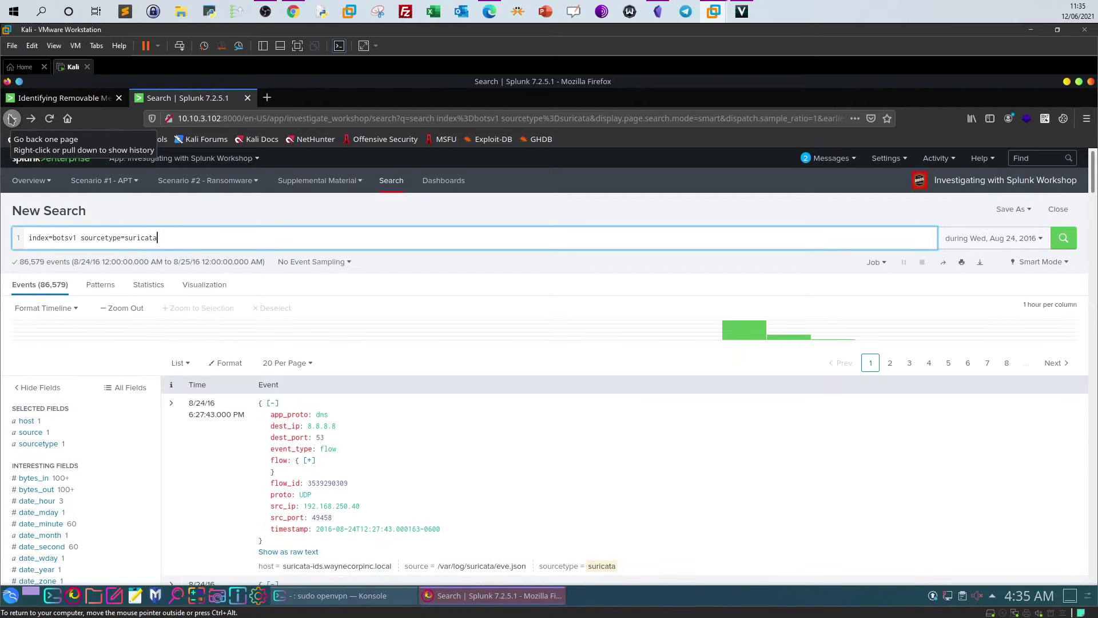
pyautogui.click(173, 237)
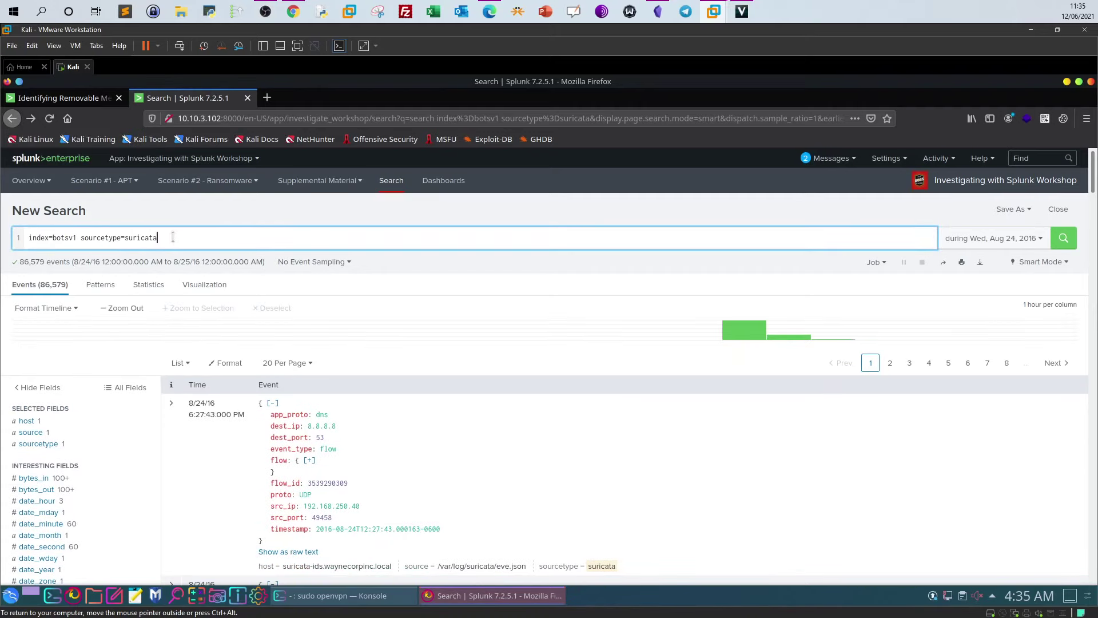
pyautogui.write('aler')
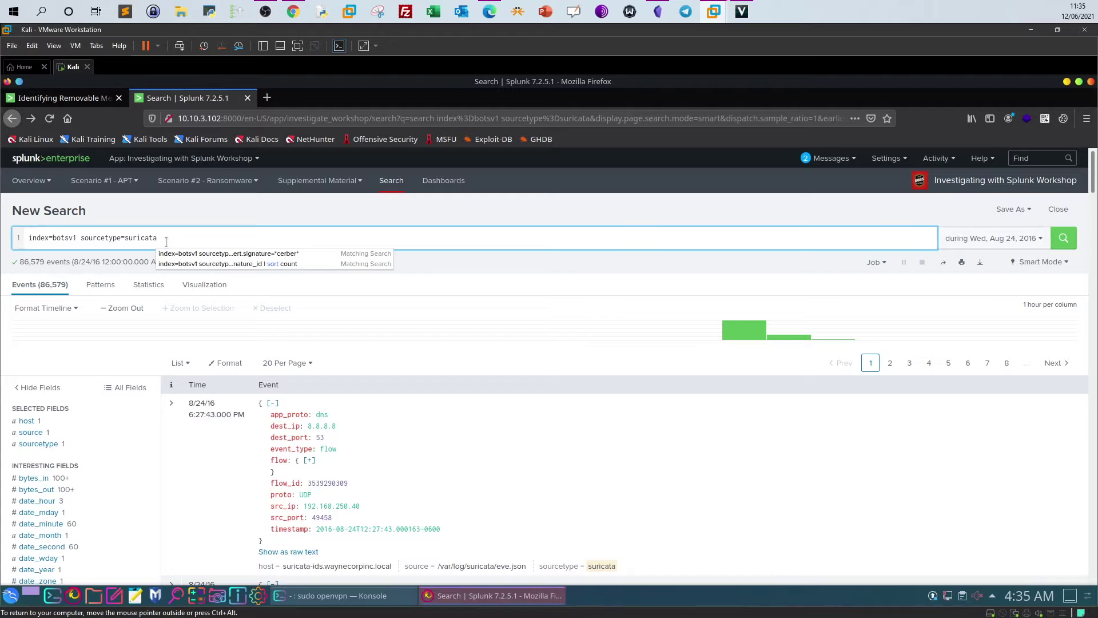
pyautogui.write('t.signaut')
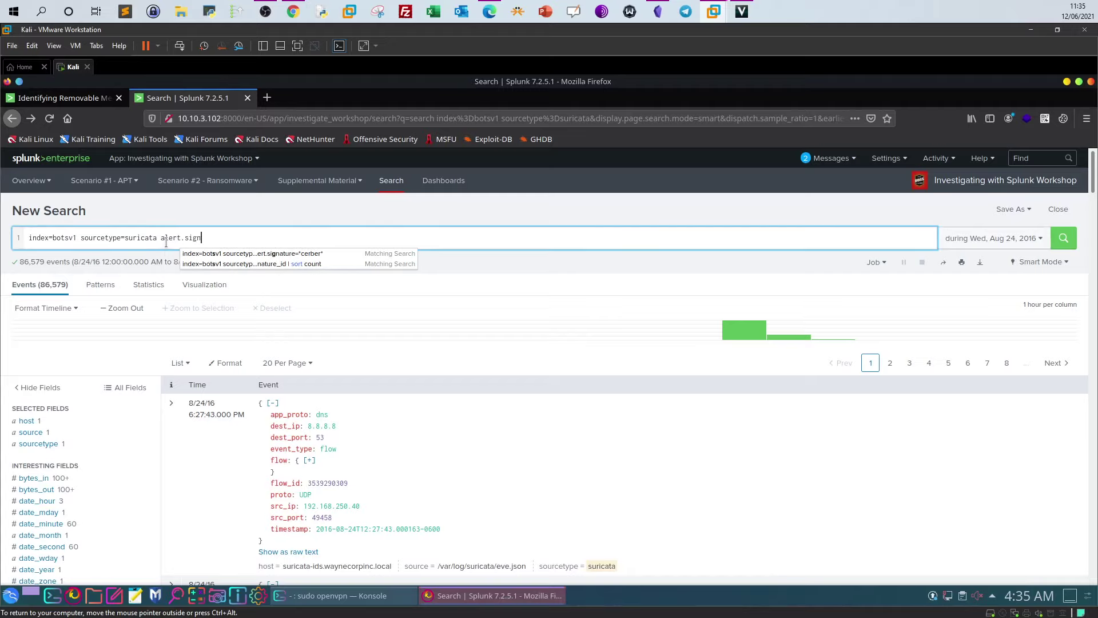
pyautogui.press('BackSpace')
pyautogui.press('BackSpace')
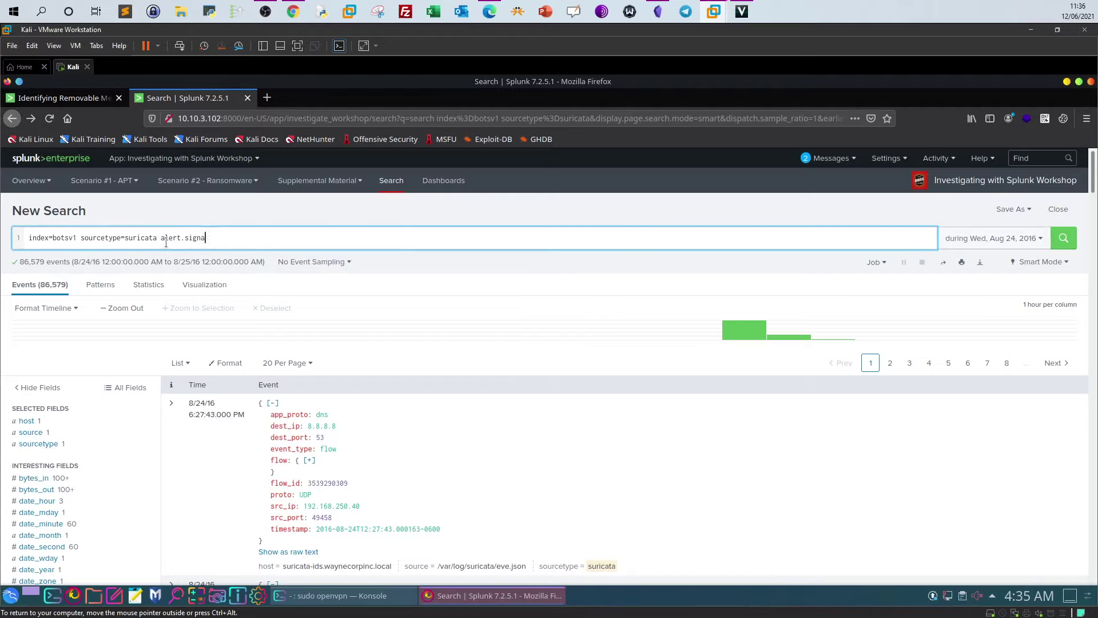
pyautogui.write('ture=')
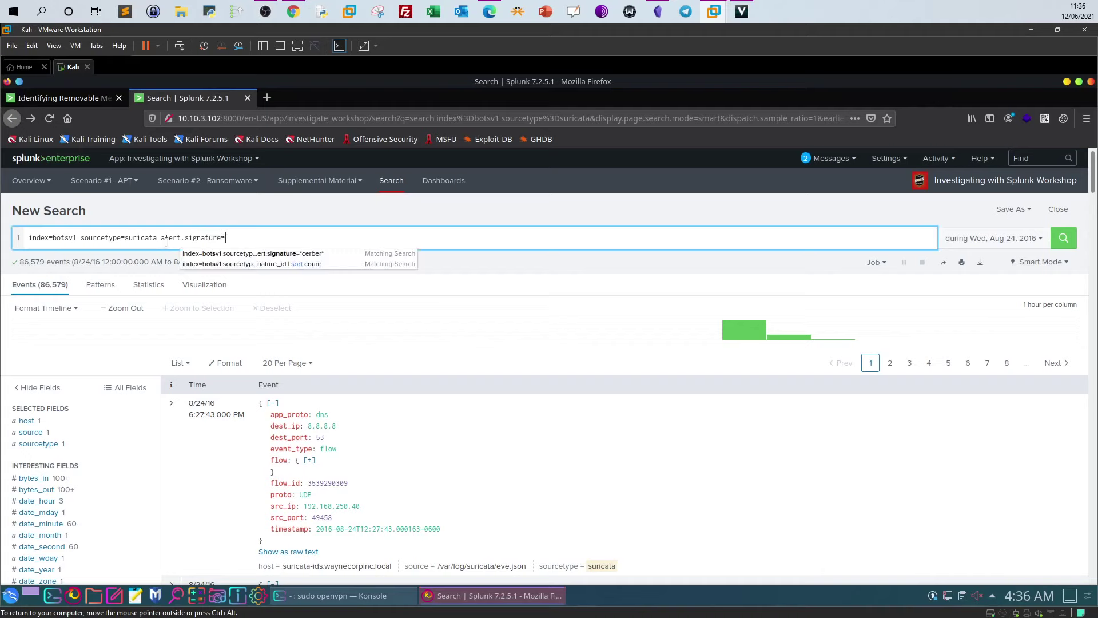
# Recheck the Suricata question on TryHackMe in Chrome, then complete the query's filter in the Kali VM as alert.signature=*cerber* and run it.
pyautogui.click(293, 11)
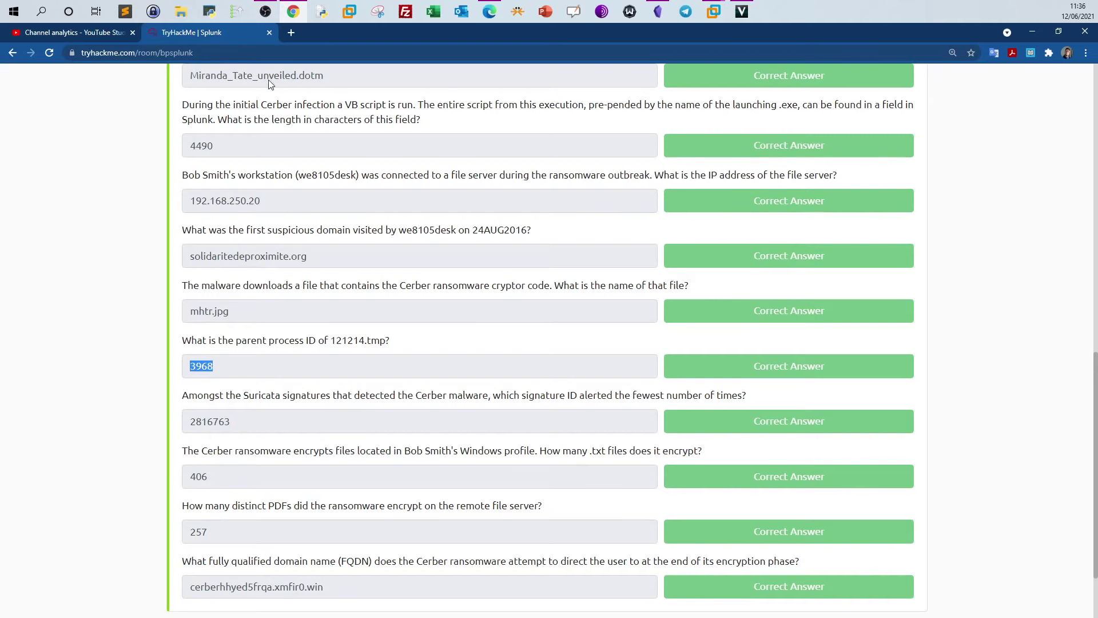
pyautogui.click(289, 12)
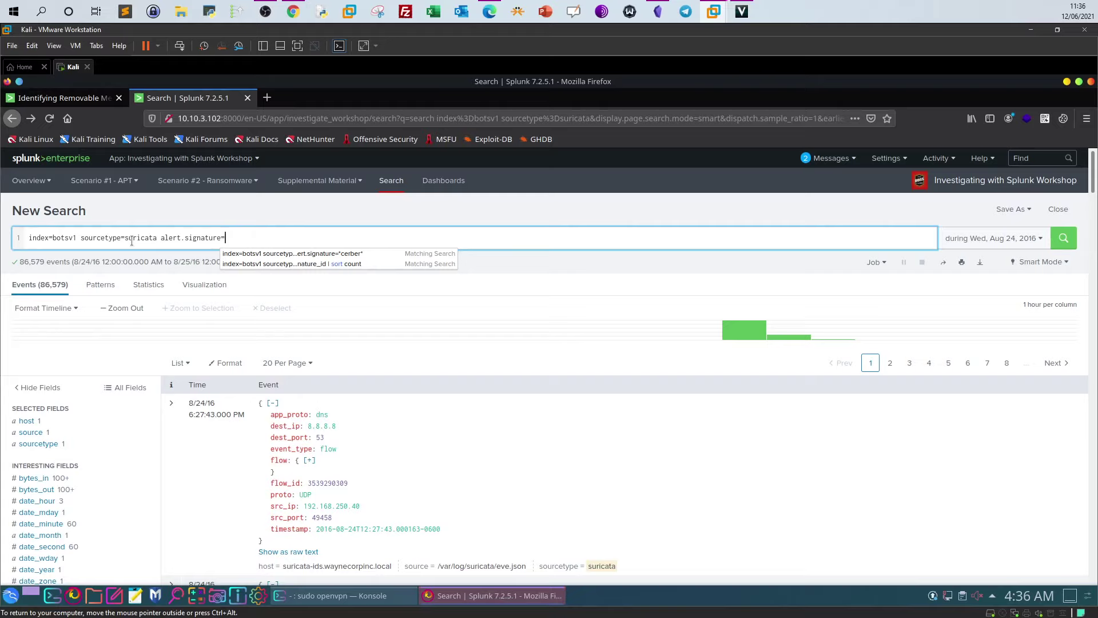
pyautogui.write('*')
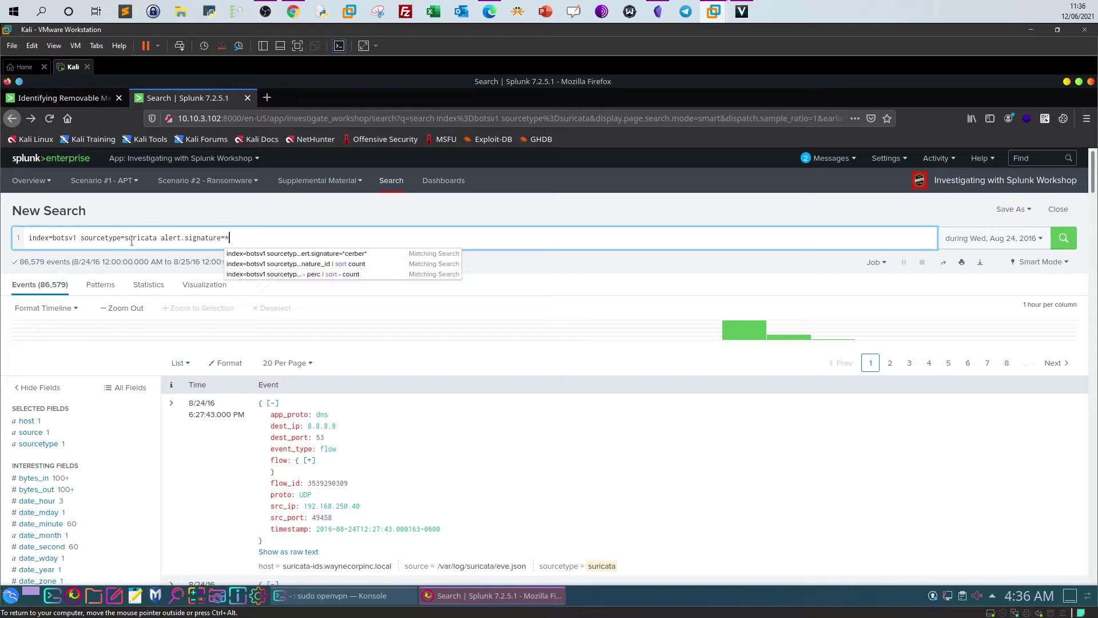
pyautogui.write('cerber*')
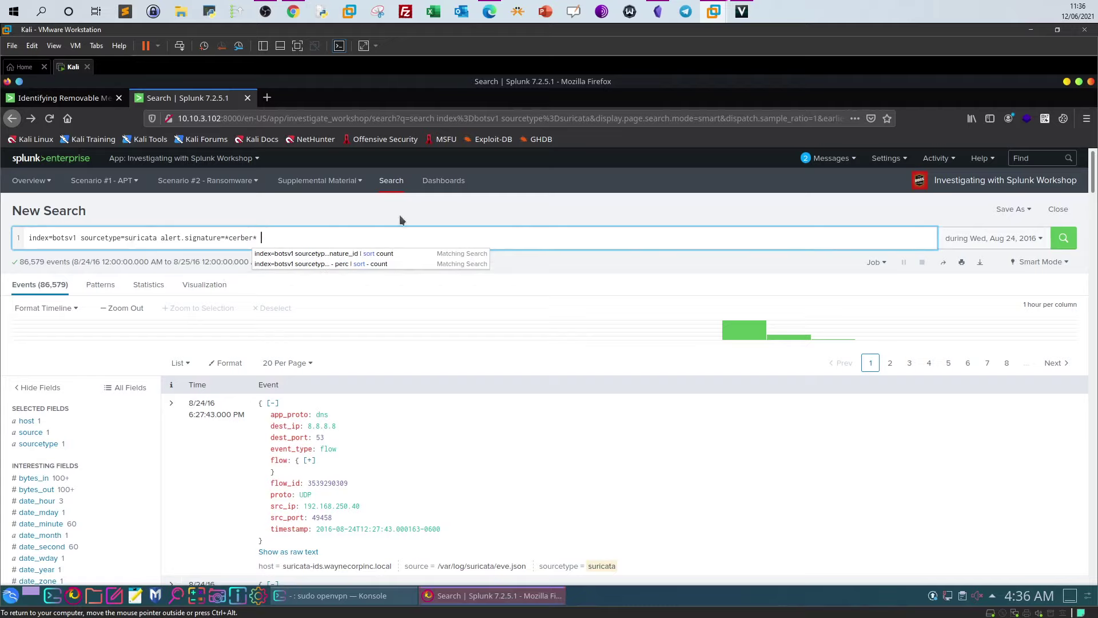
pyautogui.press('Return')
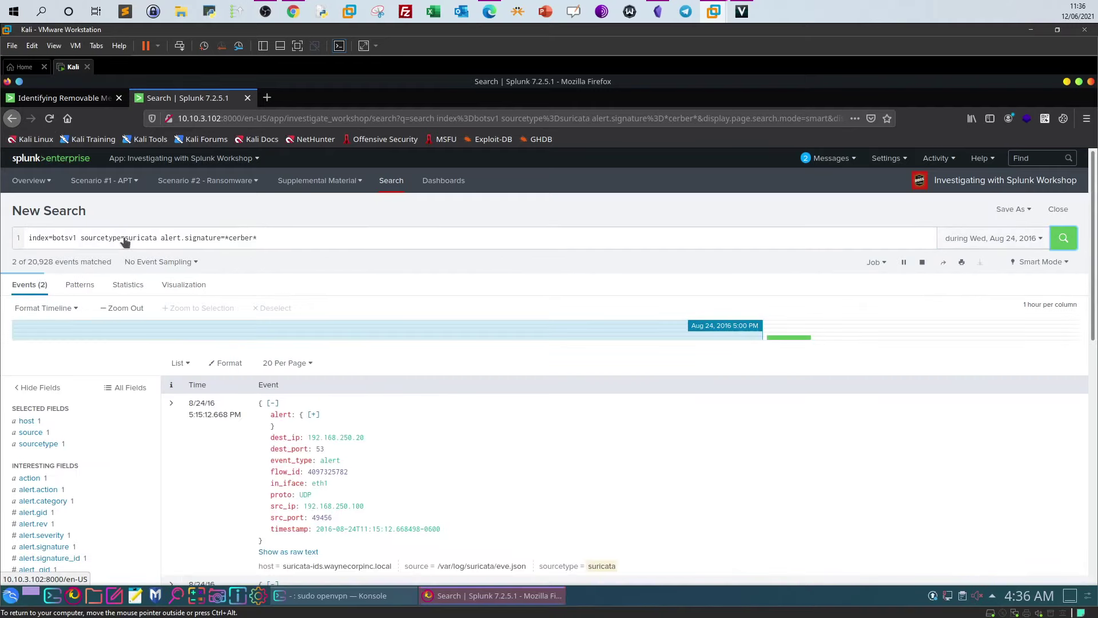
# Review the matching Cerber events and their interesting fields, and compare them with the signature ID question on TryHackMe in Chrome.
pyautogui.scroll(-2, 352, 406)
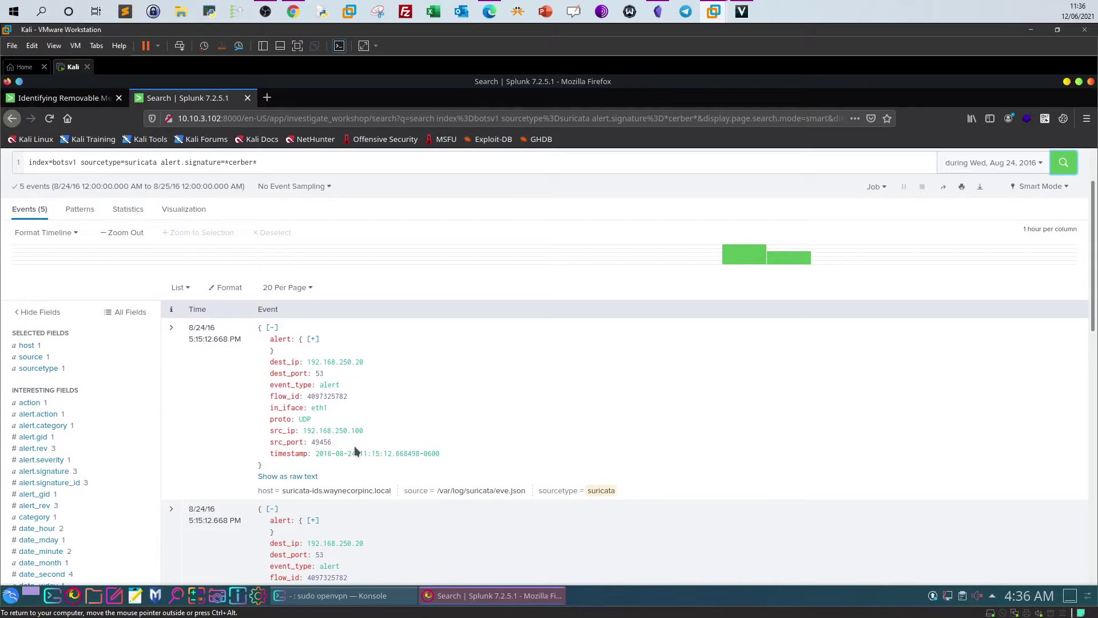
pyautogui.scroll(-1, 320, 385)
pyautogui.scroll(-3, 320, 385)
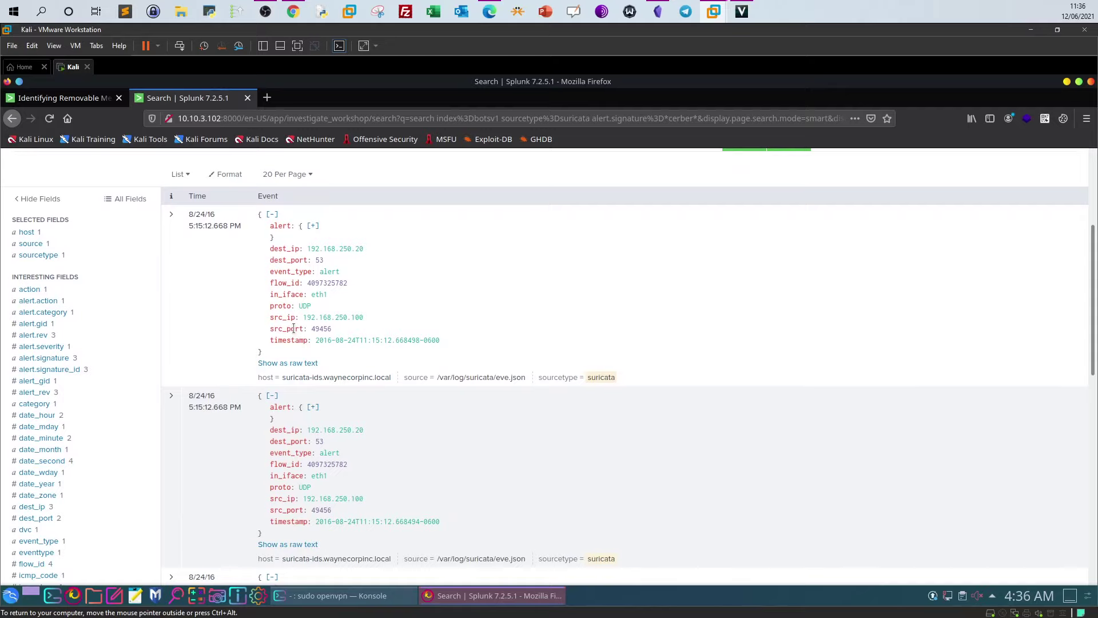
pyautogui.scroll(-3, 293, 329)
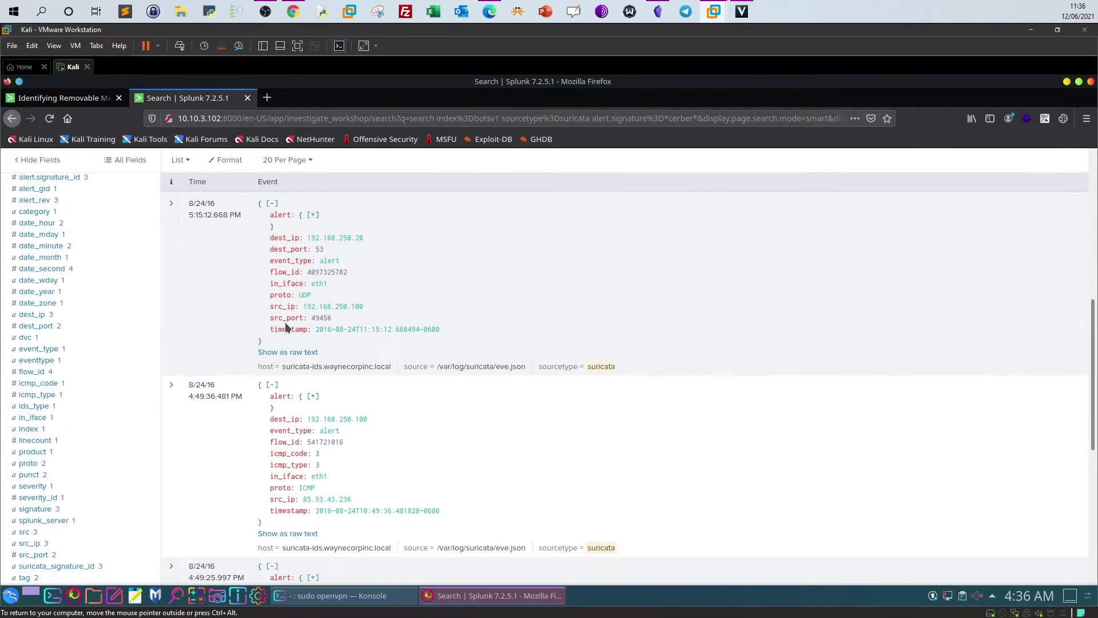
pyautogui.scroll(-2, 54, 384)
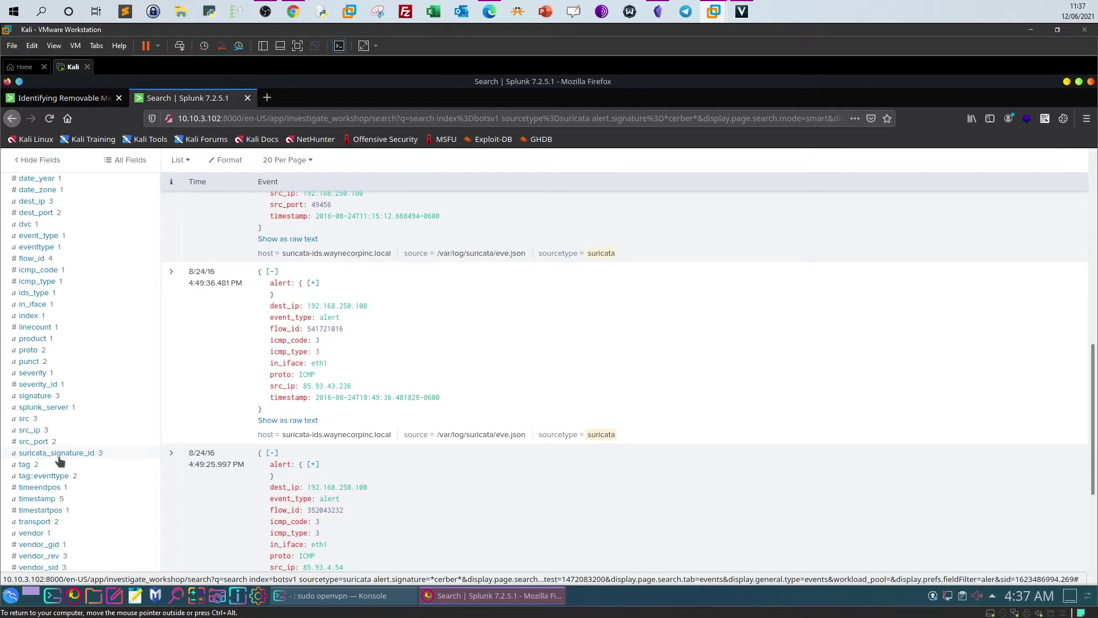
pyautogui.click(292, 21)
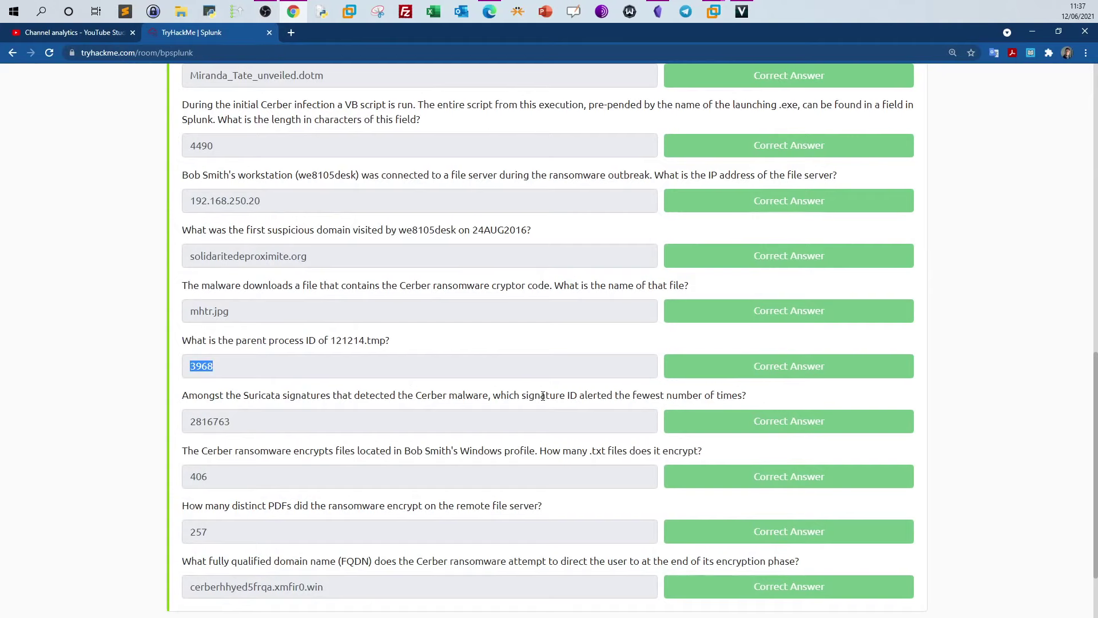
pyautogui.click(719, 11)
pyautogui.click(777, 73)
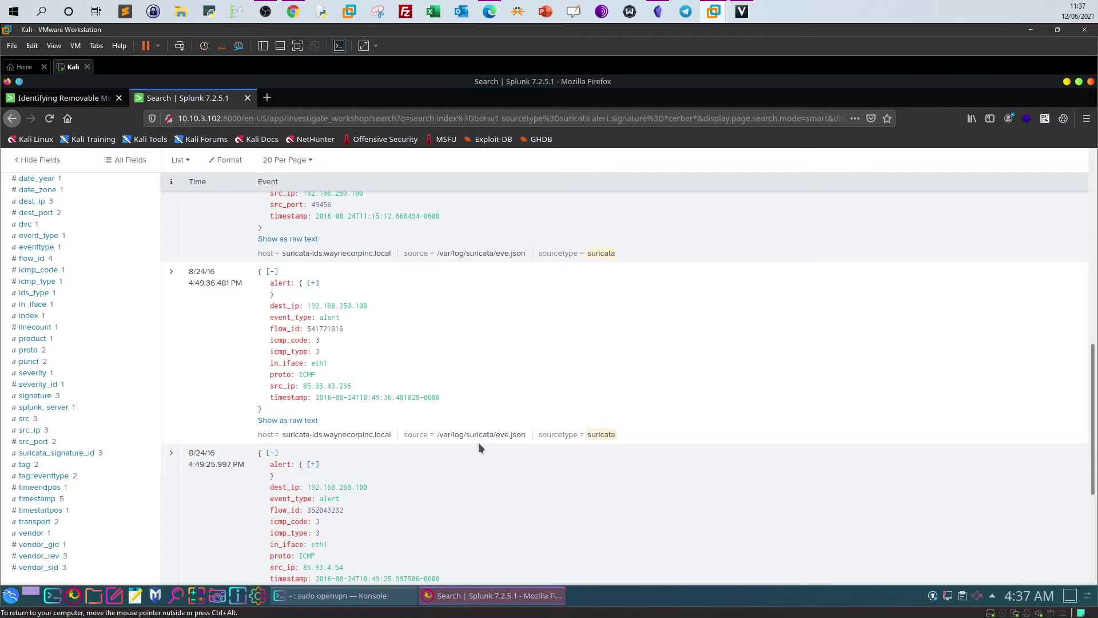
# Add a second line to the query reading | stats count by alert.signature.
pyautogui.scroll(5, 478, 441)
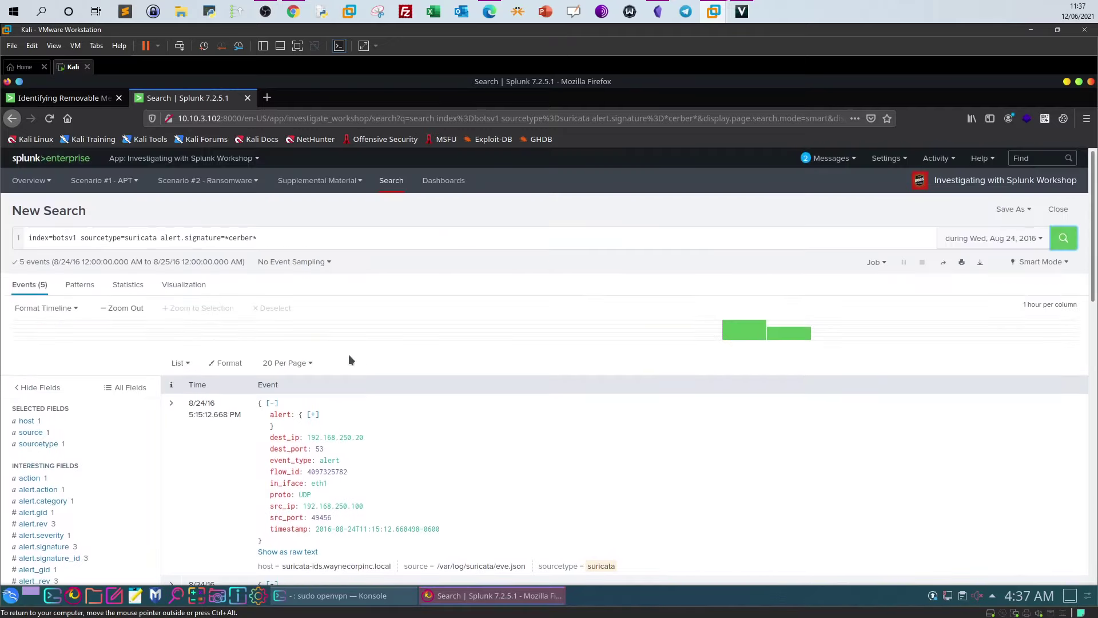
pyautogui.click(314, 235)
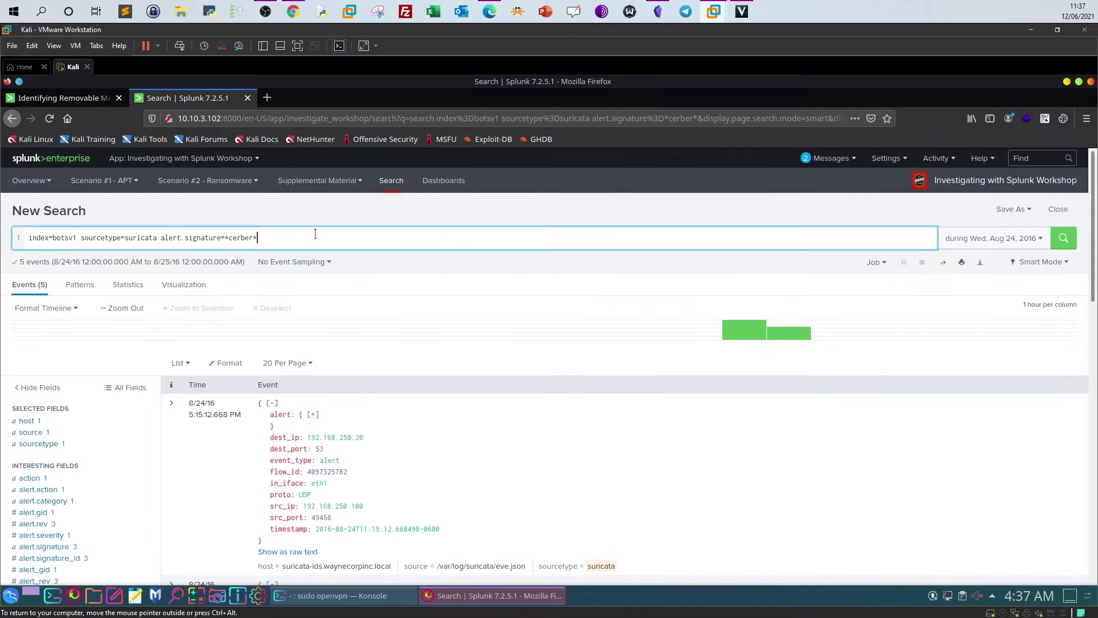
pyautogui.hotkey('shift', 'Return')
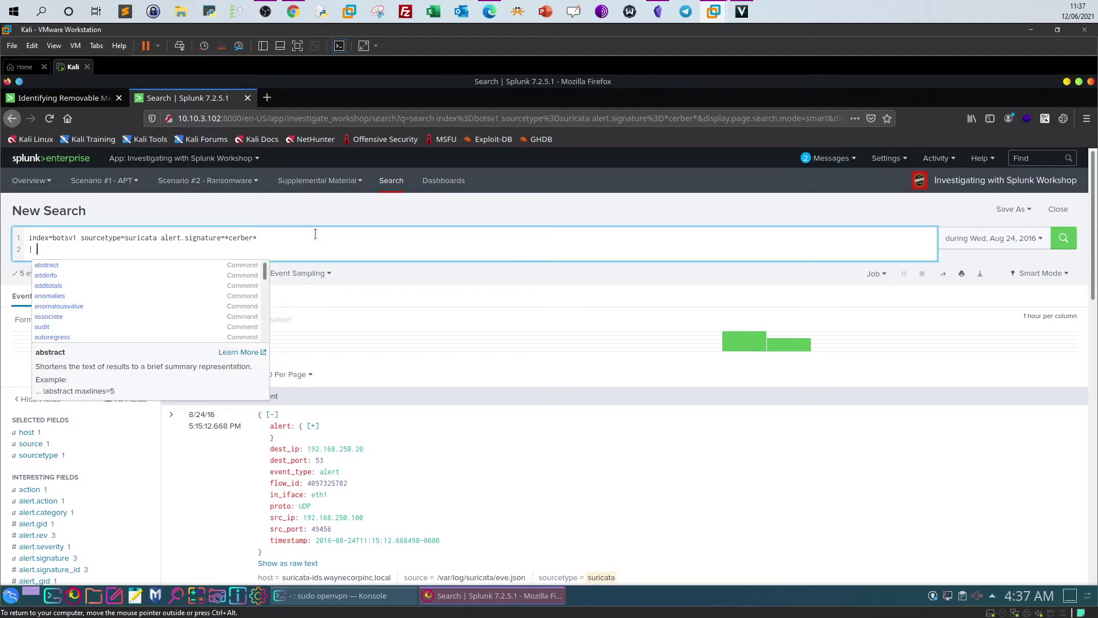
pyautogui.write('| sta')
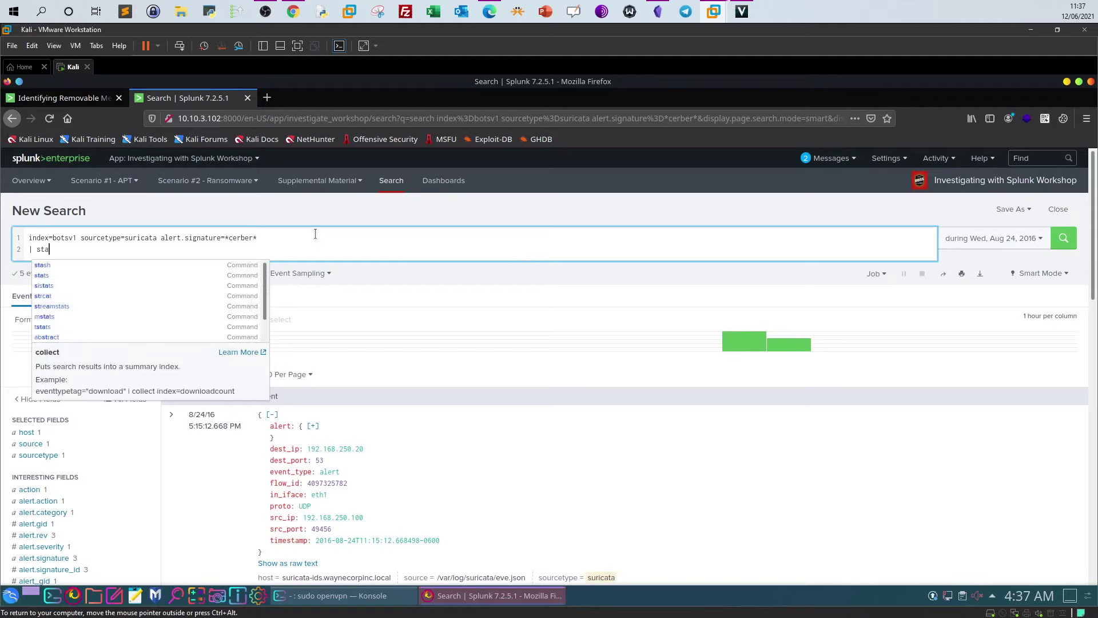
pyautogui.write('ts cou')
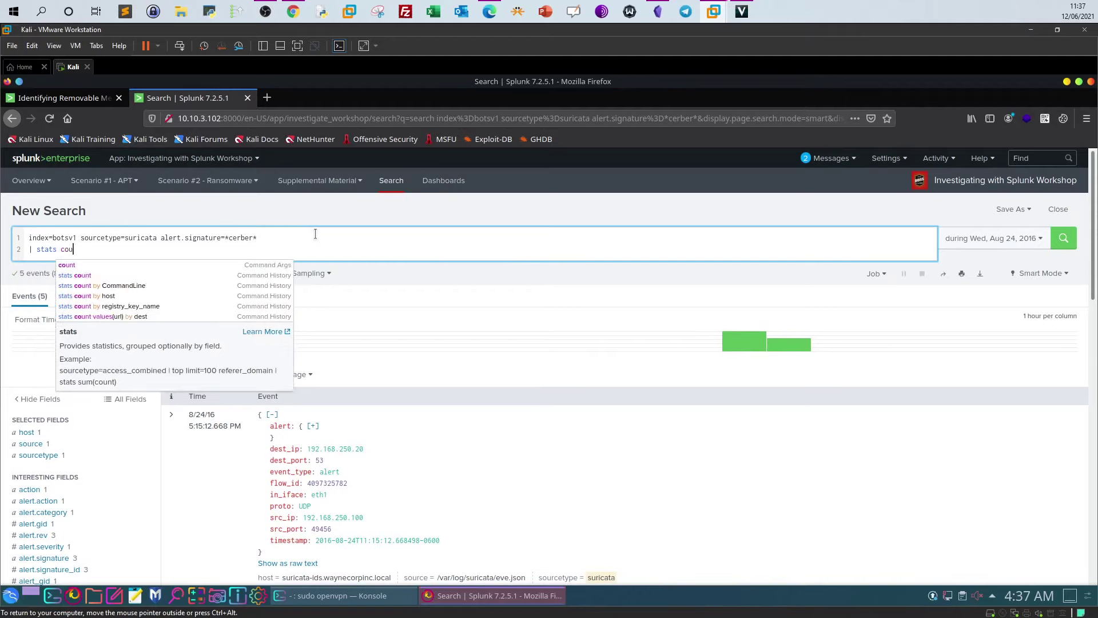
pyautogui.write('nt by')
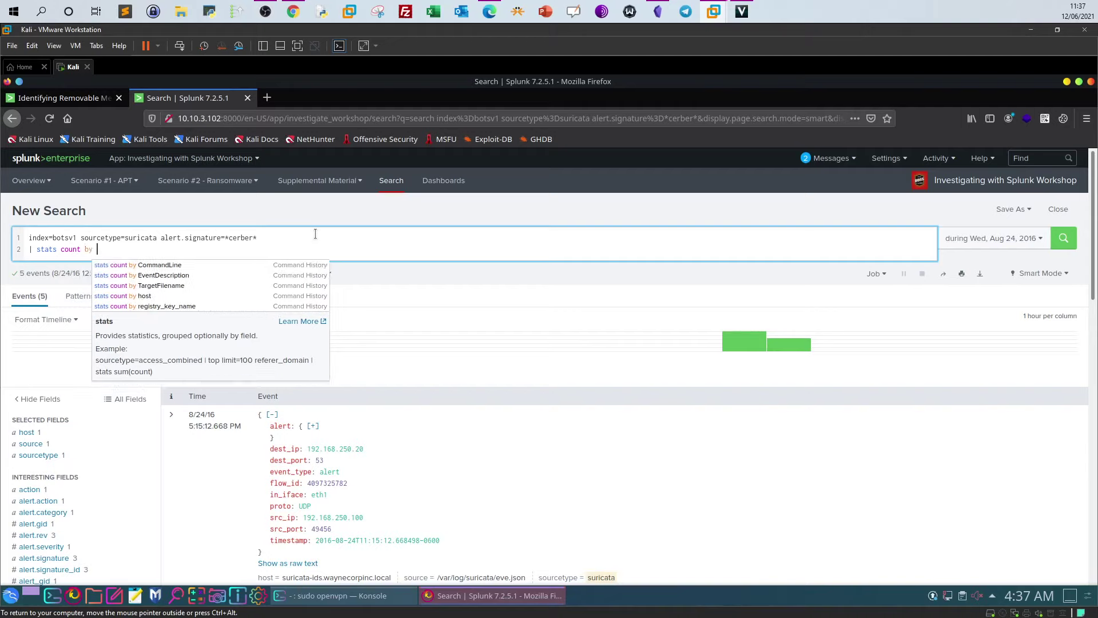
pyautogui.write(' alert.')
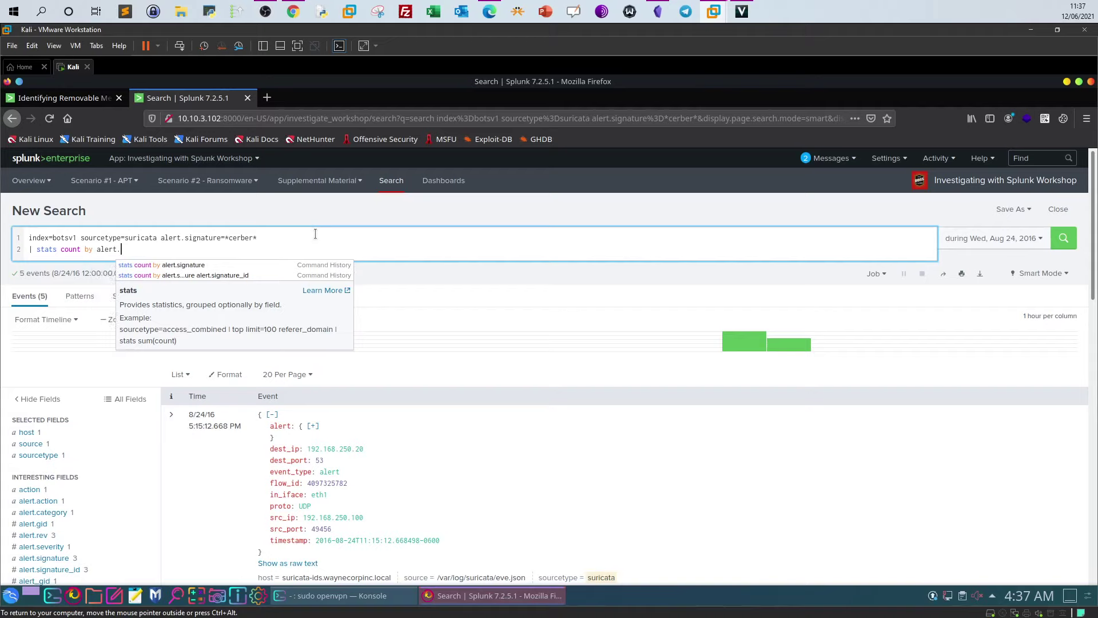
pyautogui.click(215, 263)
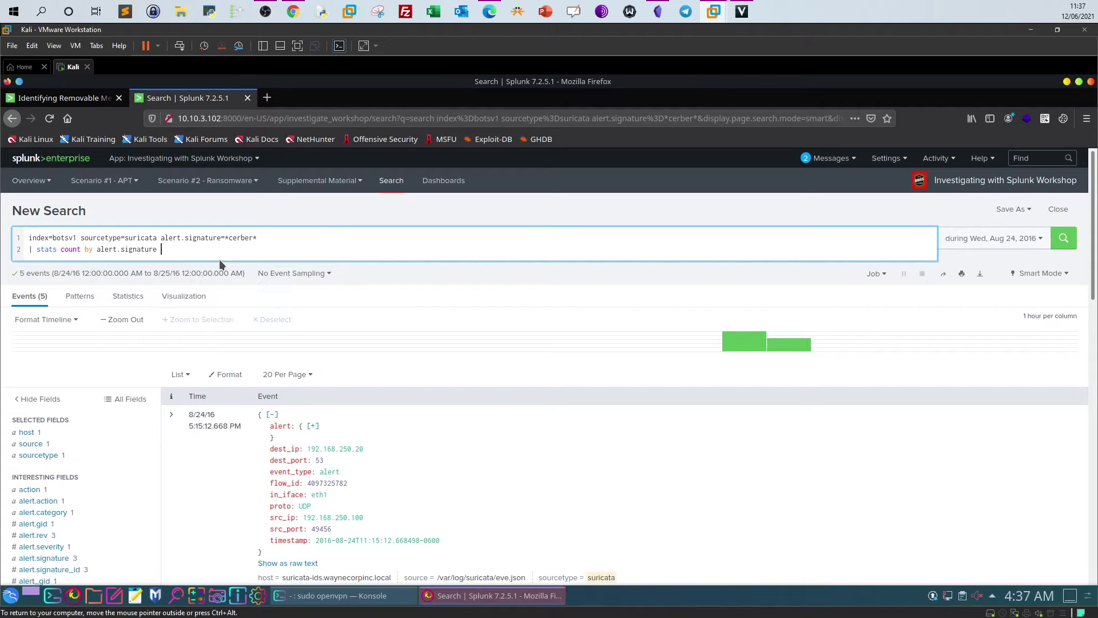
# Check the values of the alert.signature field, and add alert.signature_id to the stats grouping in the query.
pyautogui.click(43, 558)
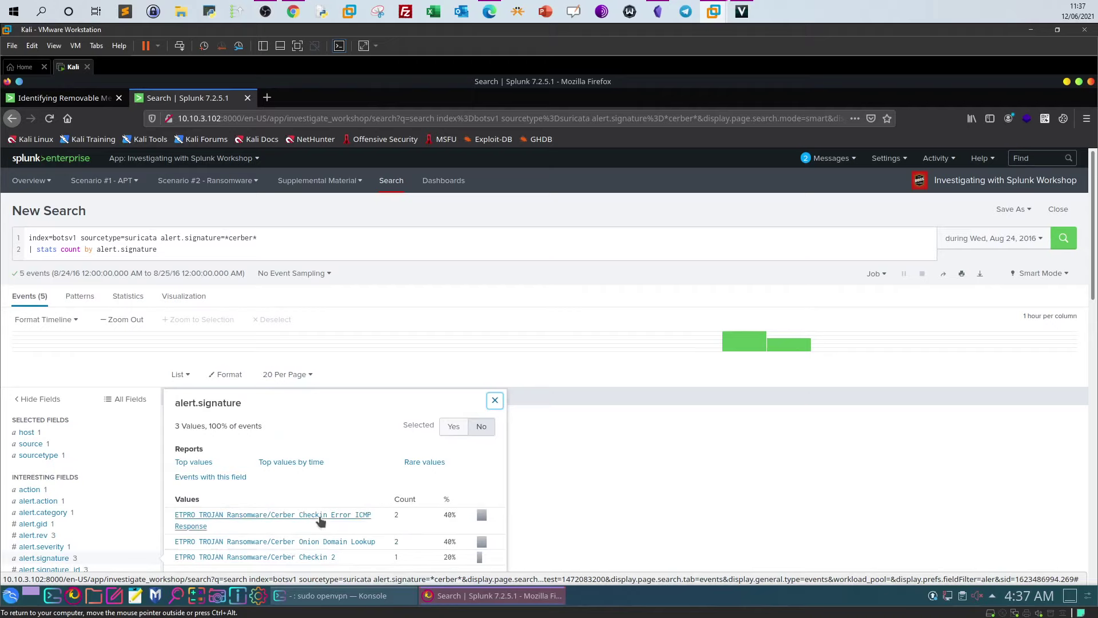
pyautogui.click(495, 400)
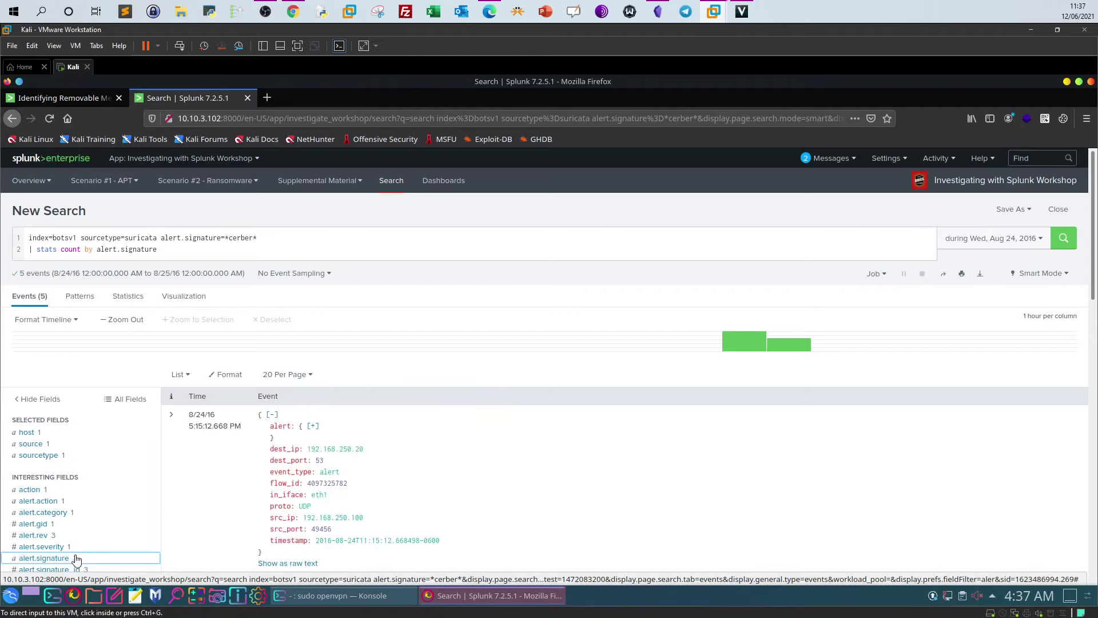
pyautogui.click(161, 252)
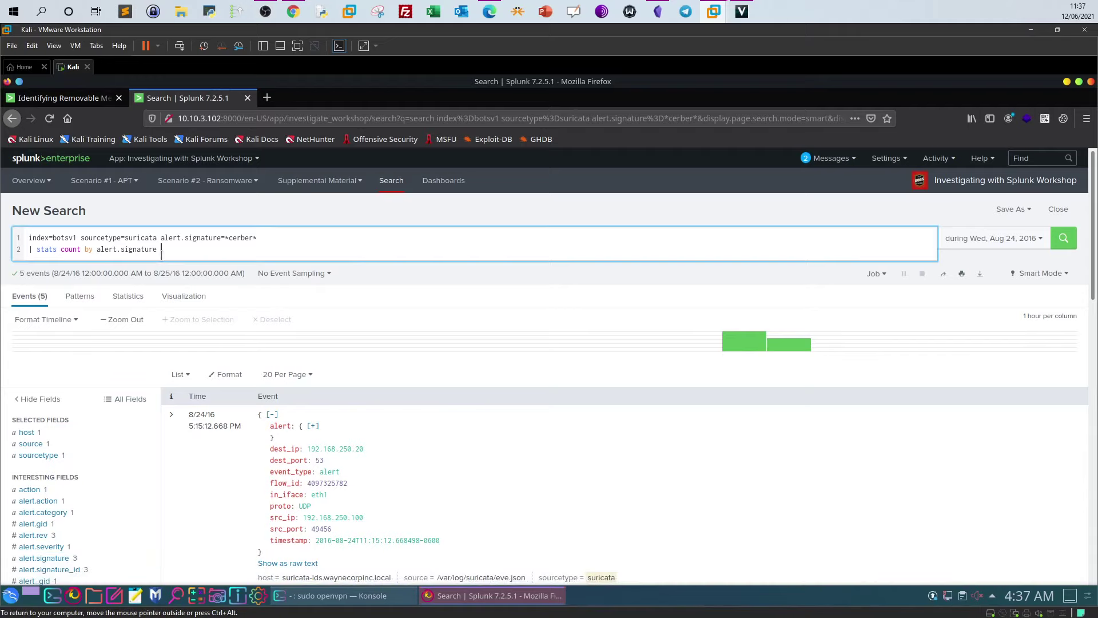
pyautogui.write('alert.sig')
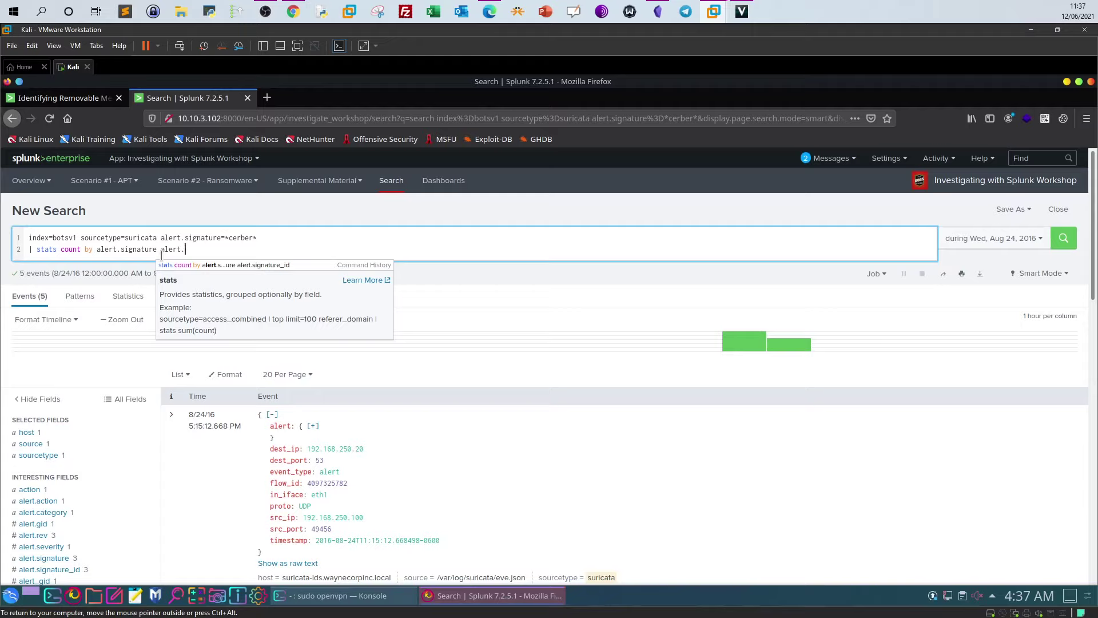
pyautogui.write('nature_id')
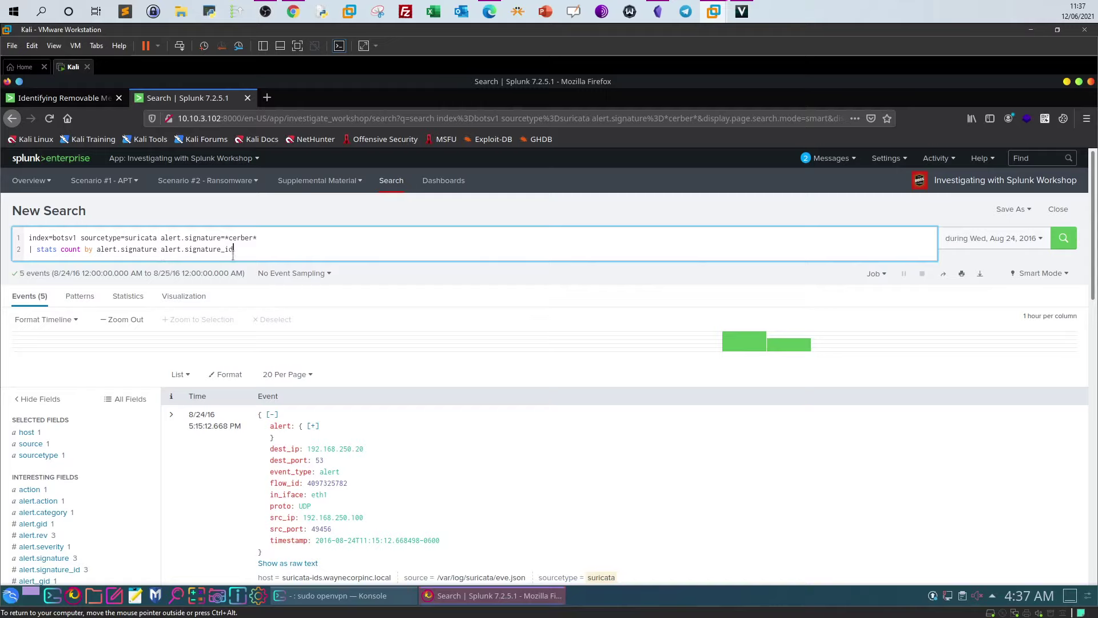
pyautogui.moveTo(226, 250); pyautogui.dragTo(212, 251)
pyautogui.click(239, 250)
# Add a third query line reading | sort - count and run the search.
pyautogui.hotkey('shift', 'Return')
pyautogui.write('| sort')
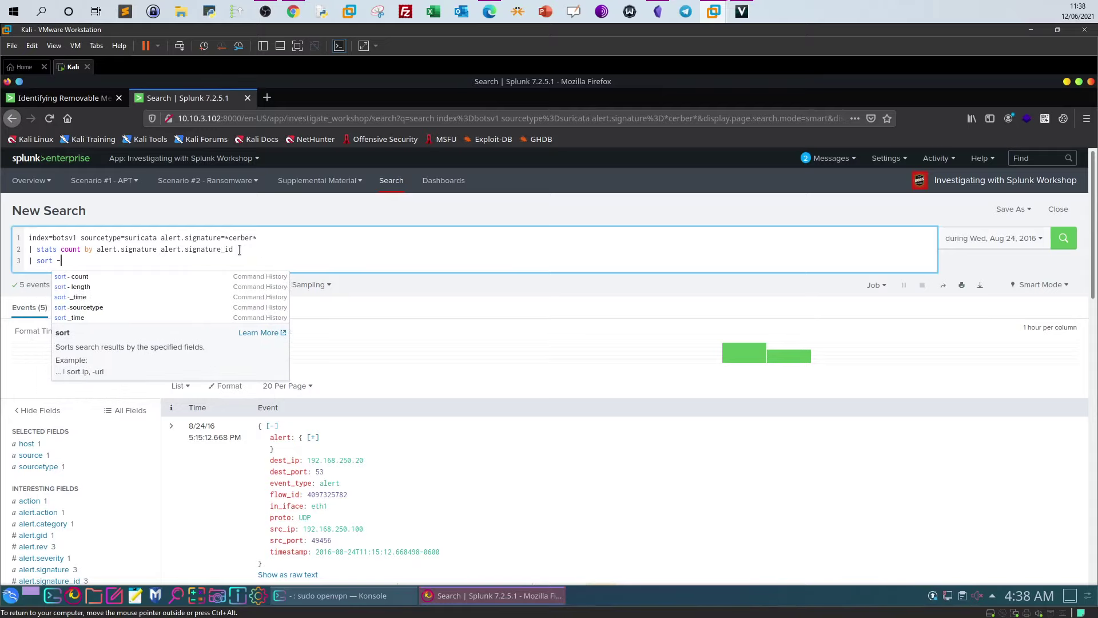
pyautogui.write('- count')
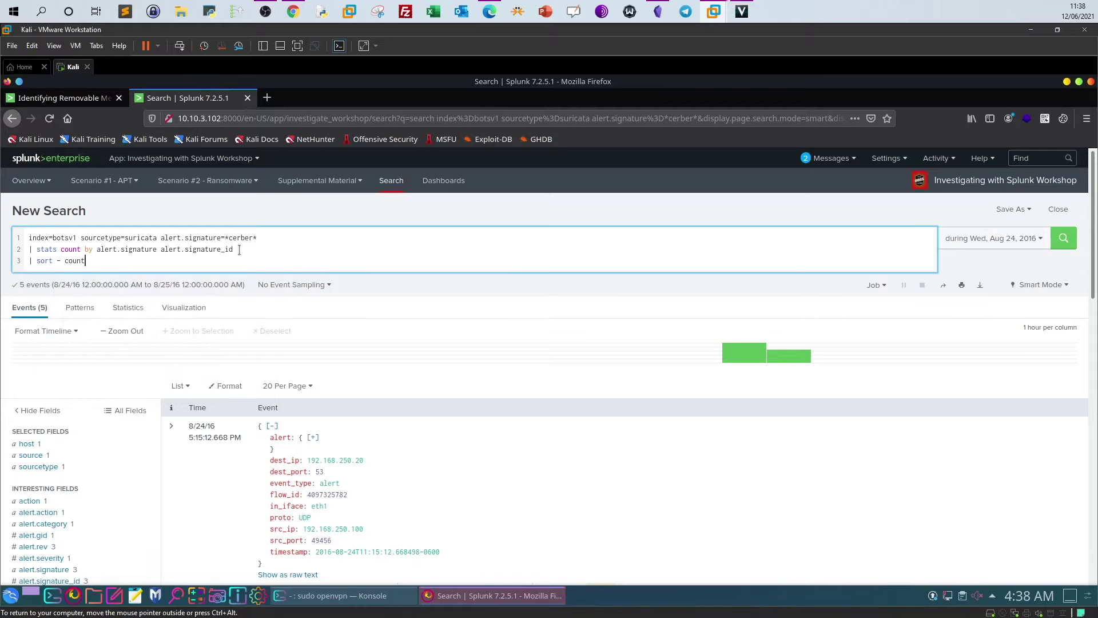
pyautogui.click(1056, 249)
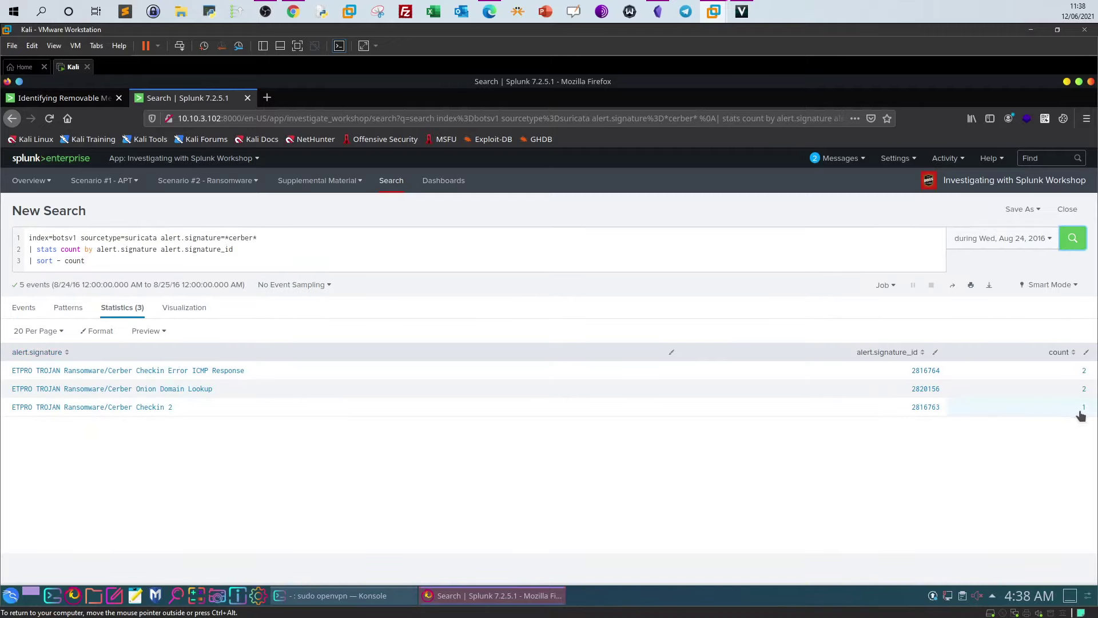
# Highlight the signature ID with the lowest count, and compare it with the answer to the Suricata question on TryHackMe in Chrome.
pyautogui.moveTo(938, 408); pyautogui.dragTo(910, 407)
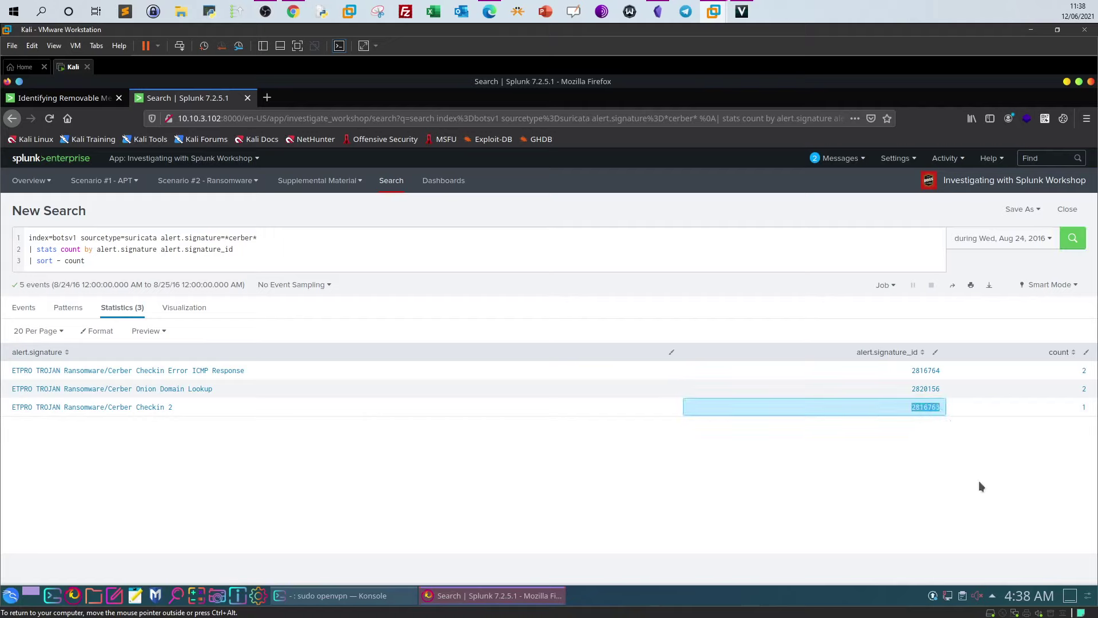
pyautogui.click(293, 12)
pyautogui.moveTo(230, 422); pyautogui.dragTo(224, 421)
pyautogui.scroll(-2, 223, 435)
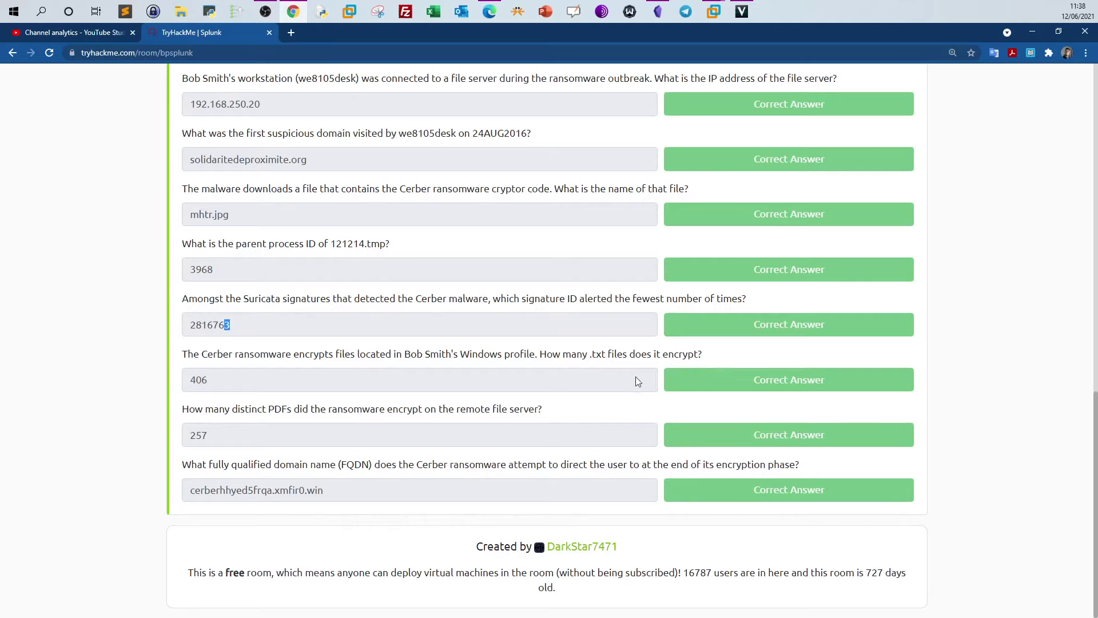
# Check the TryHackMe question in Chrome about .txt files encrypted in the Windows profile, and return to Splunk in the Kali virtual machine.
pyautogui.click(718, 10)
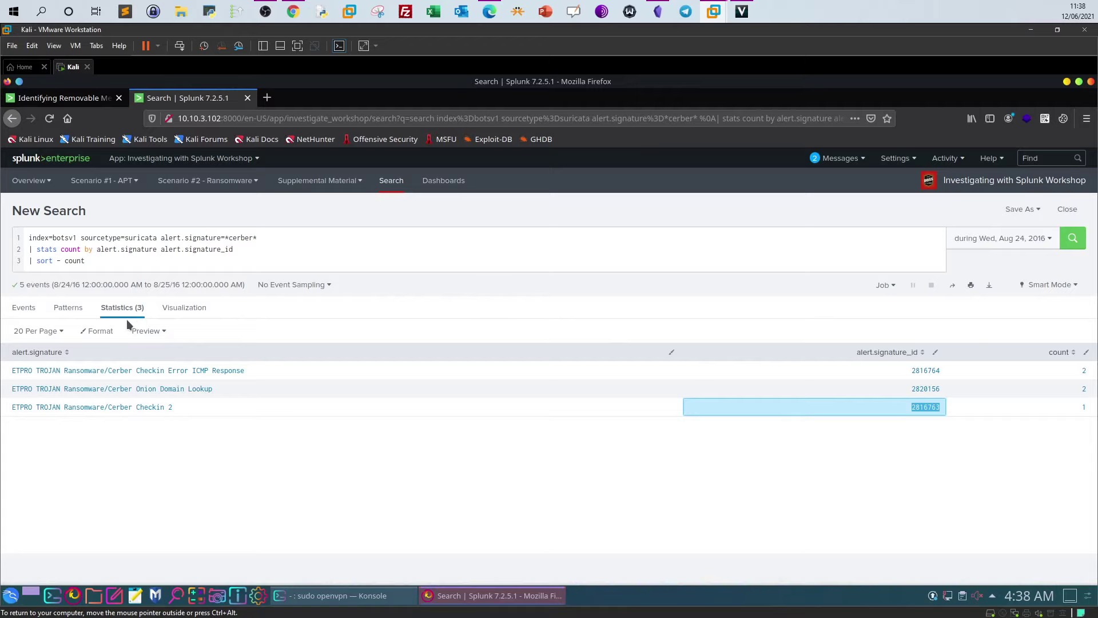
pyautogui.click(293, 11)
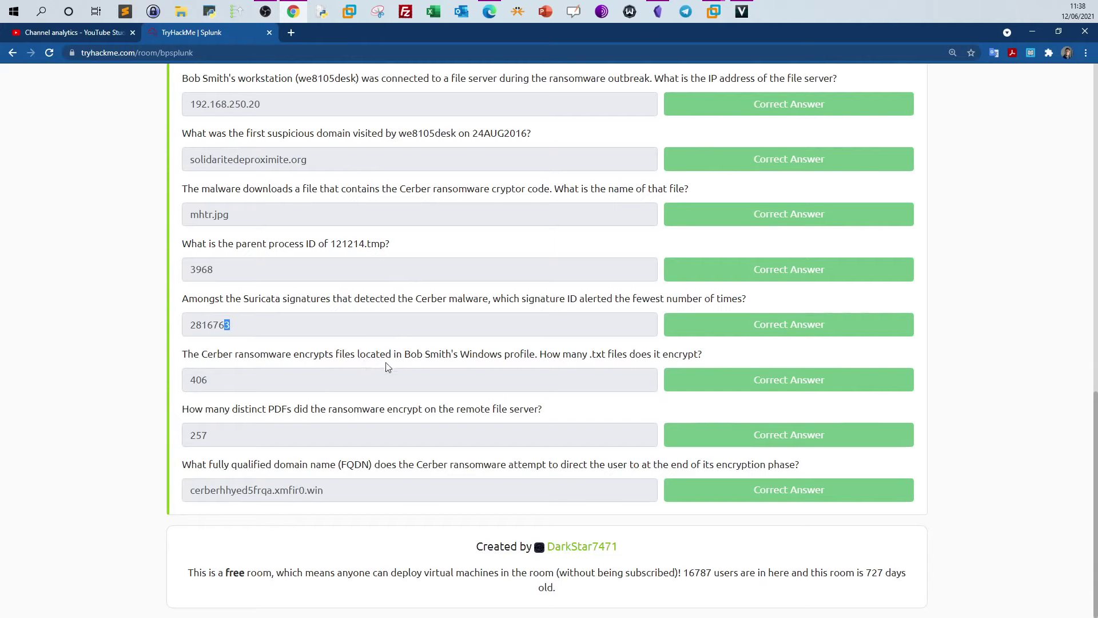
pyautogui.moveTo(472, 354); pyautogui.dragTo(490, 354)
pyautogui.click(714, 11)
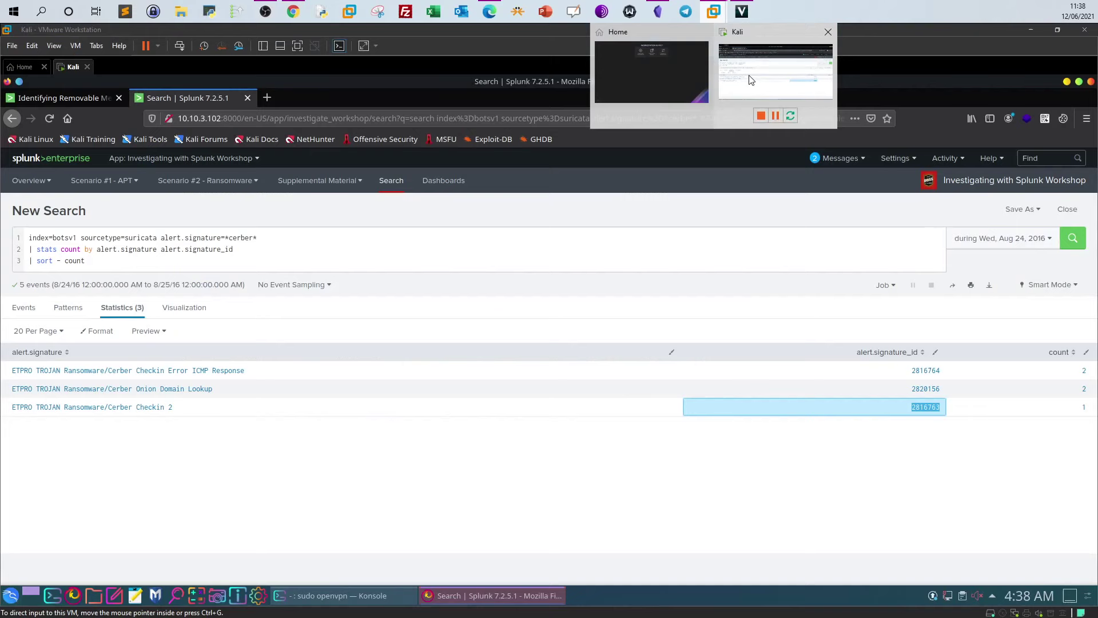
# Reduce the search query to index=botsv1 and run the search.
pyautogui.moveTo(145, 259); pyautogui.dragTo(82, 236)
pyautogui.press('BackSpace')
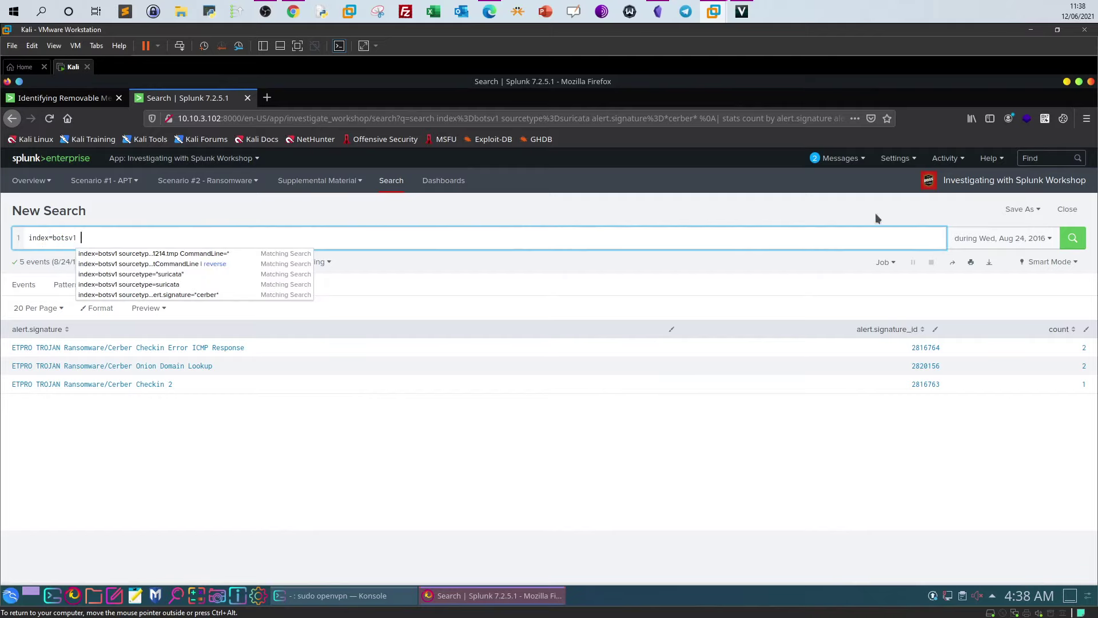
pyautogui.click(1072, 238)
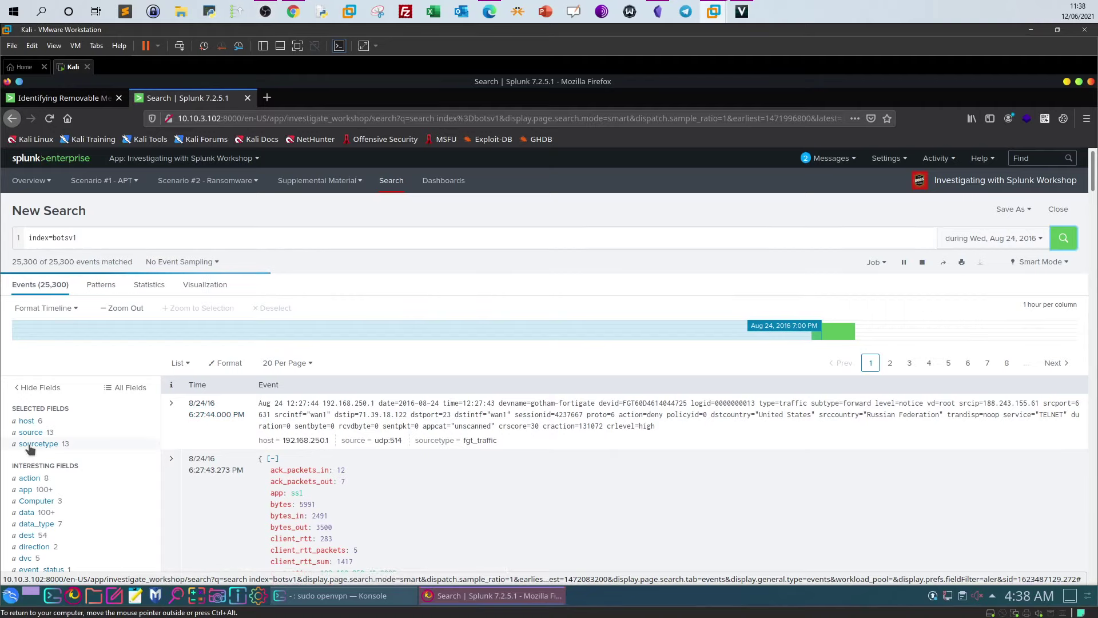
# Filter the events to sourcetype XmlWinEventLog:Microsoft-Windows-Sysmon/Operational and host we8105desk.
pyautogui.click(39, 443)
pyautogui.click(207, 420)
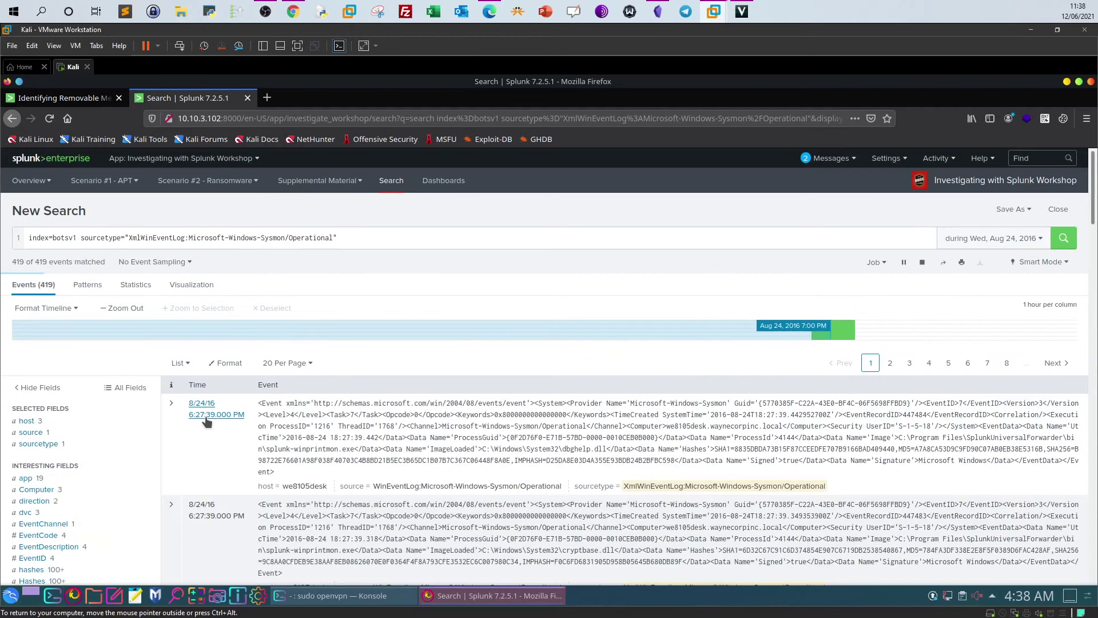
pyautogui.click(26, 421)
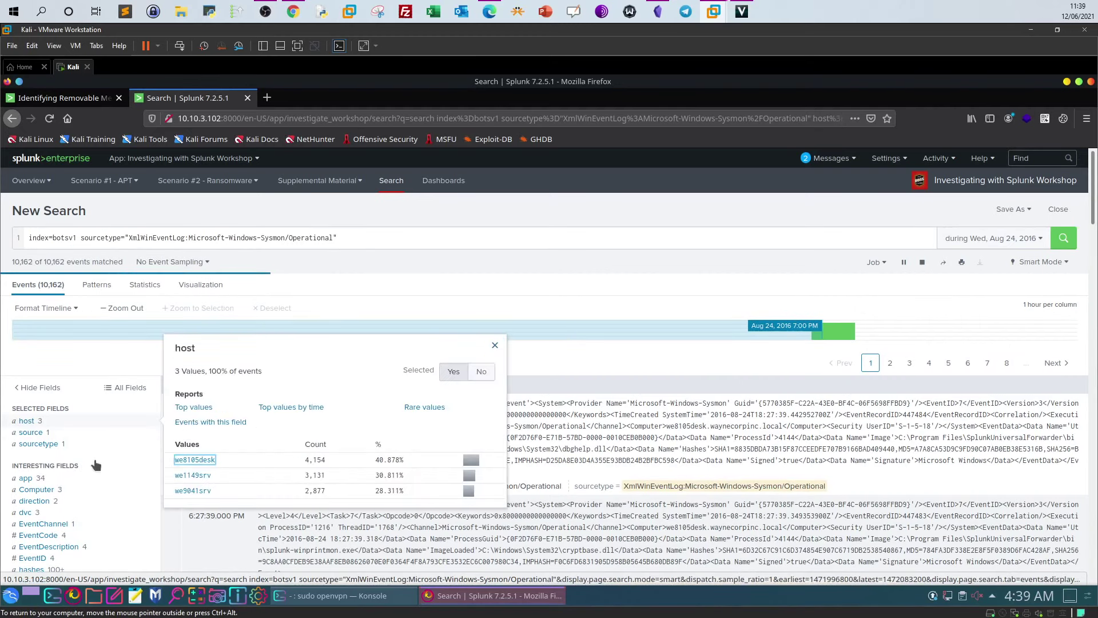
pyautogui.click(195, 459)
pyautogui.click(419, 240)
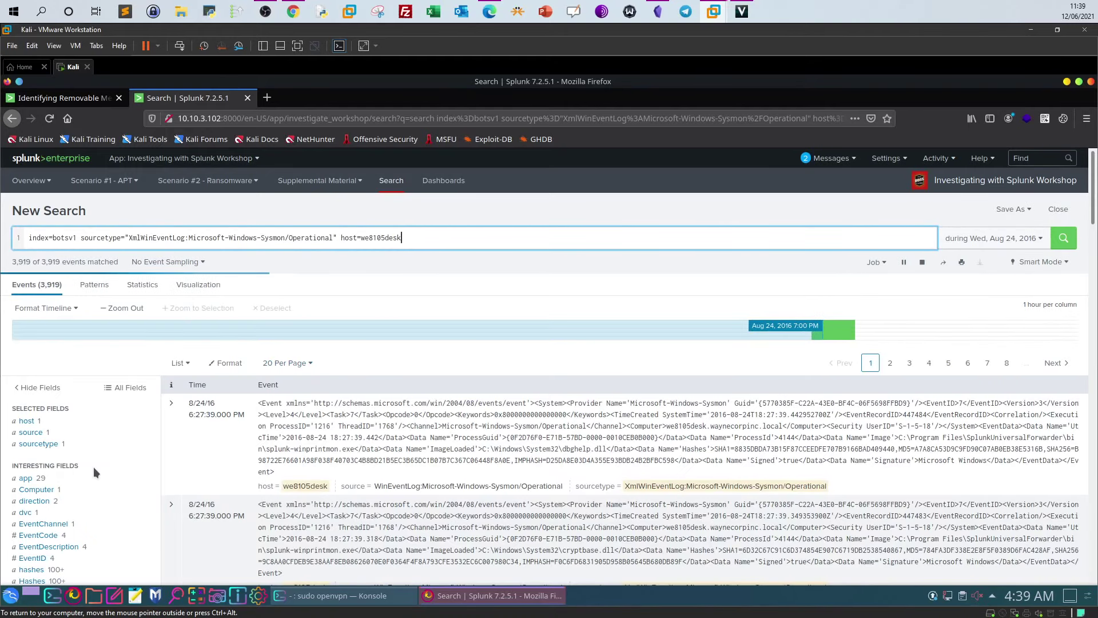
# Reread the encrypted .txt files question on TryHackMe in Chrome, and go back to the Splunk results in the Kali virtual machine.
pyautogui.scroll(-5, 94, 467)
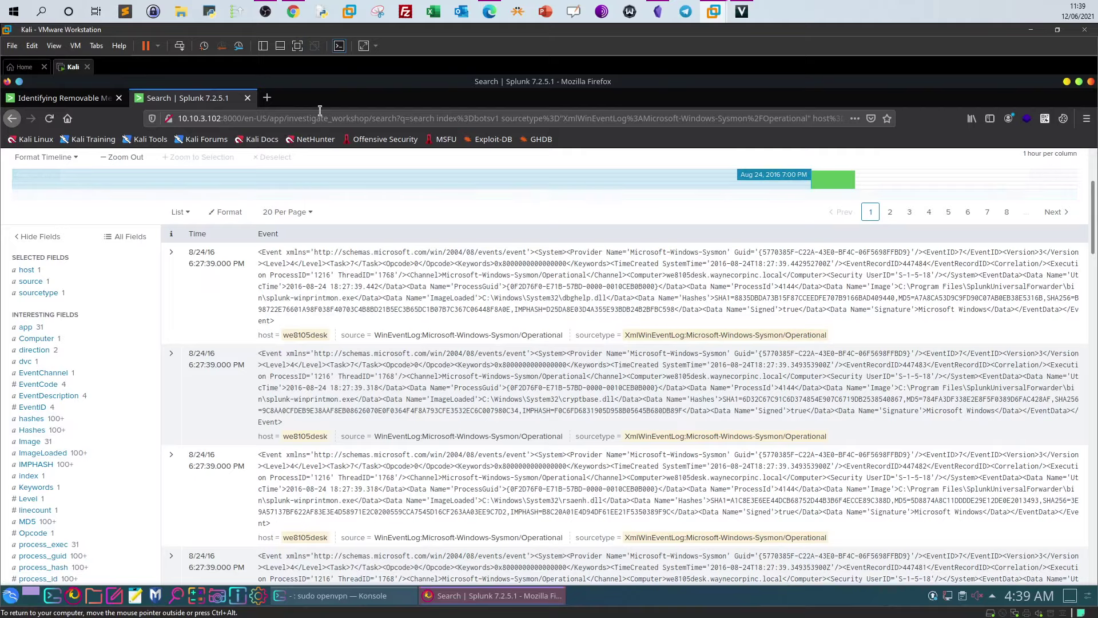
pyautogui.hotkey('alt', 'Tab')
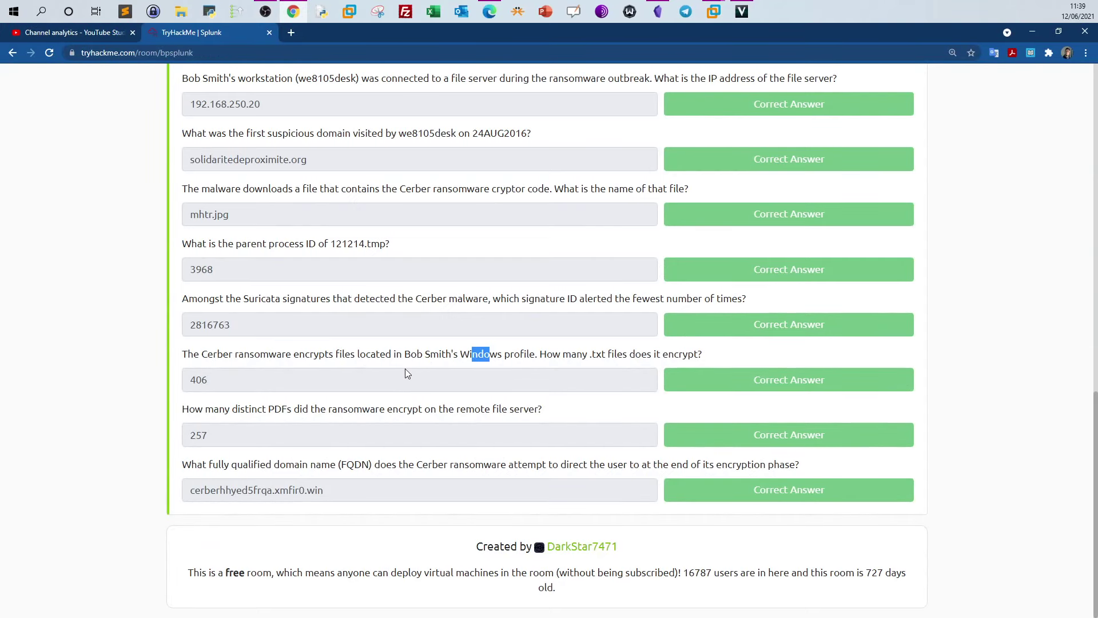
pyautogui.moveTo(713, 11)
pyautogui.click(736, 53)
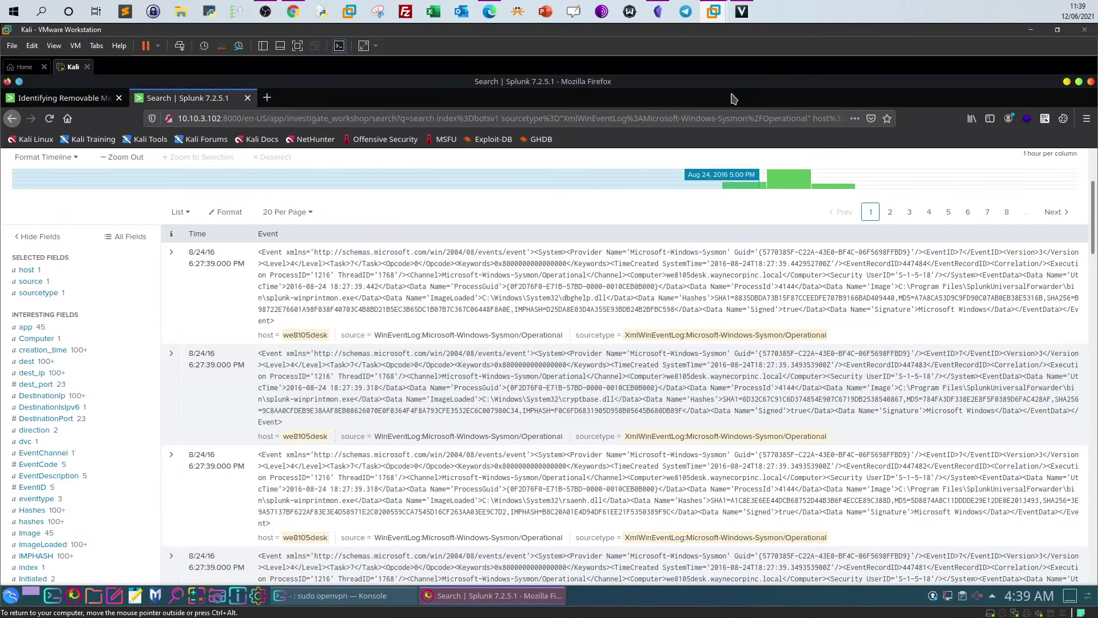
# Check the values of the EventCode field and filter the events to EventCode 2.
pyautogui.click(54, 466)
pyautogui.scroll(-2, 307, 491)
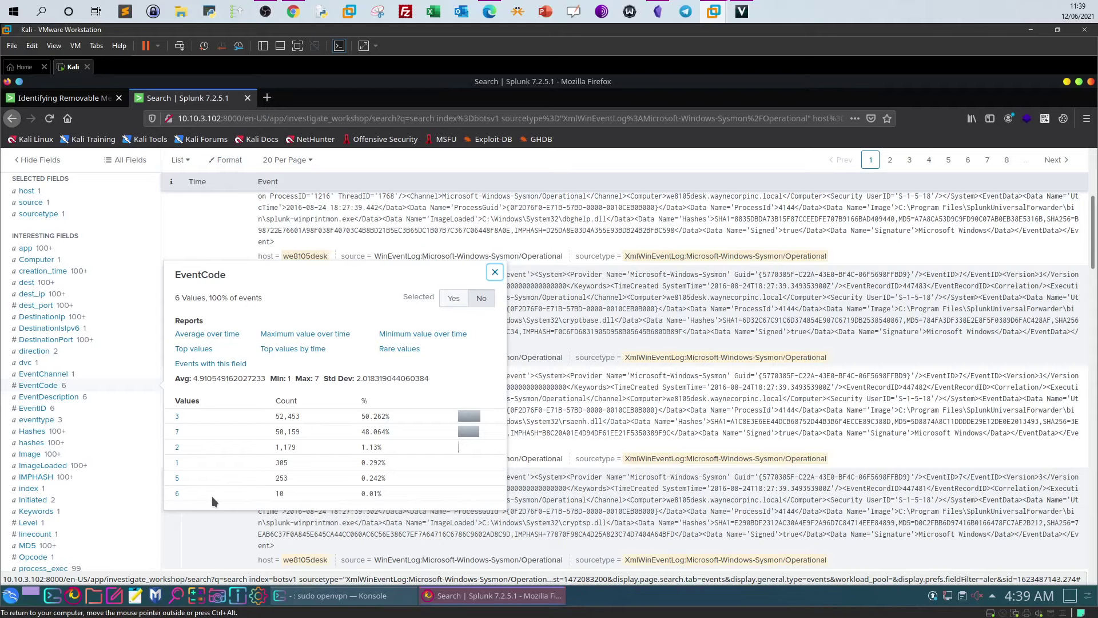
pyautogui.click(177, 447)
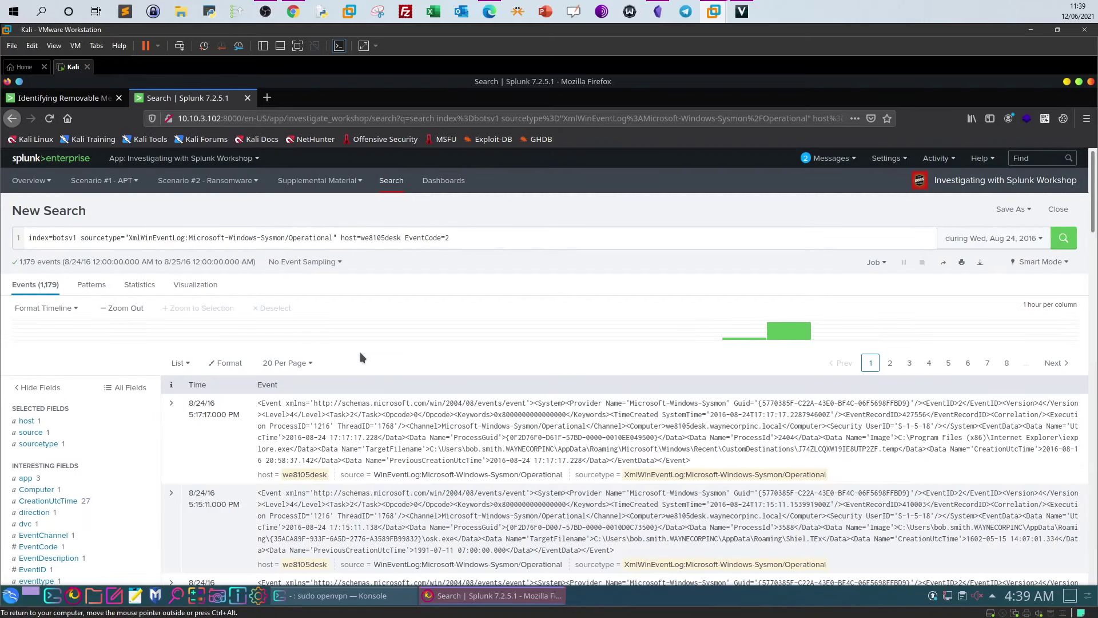
# Look through the interesting fields and examine the top values of the TargetFilename field.
pyautogui.scroll(-3, 169, 394)
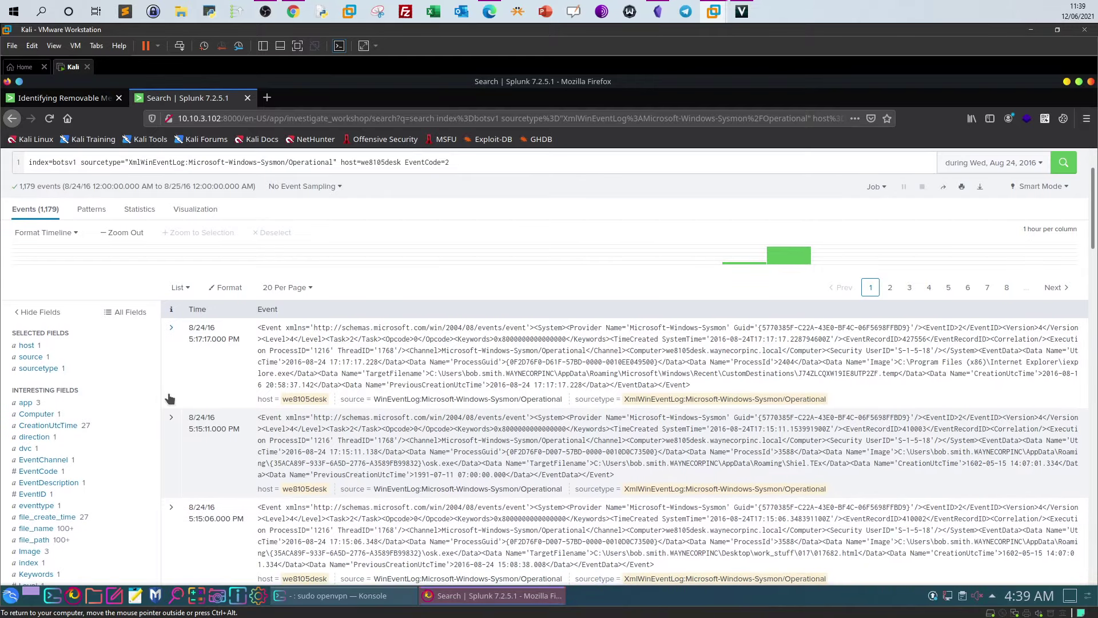
pyautogui.scroll(-5, 104, 409)
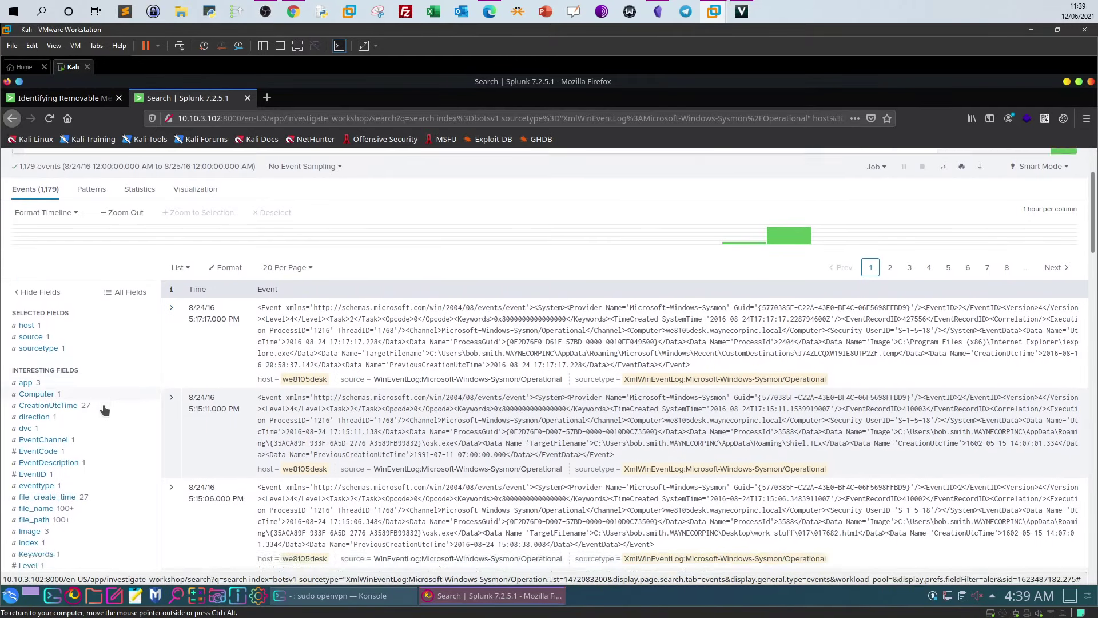
pyautogui.scroll(-2, 104, 410)
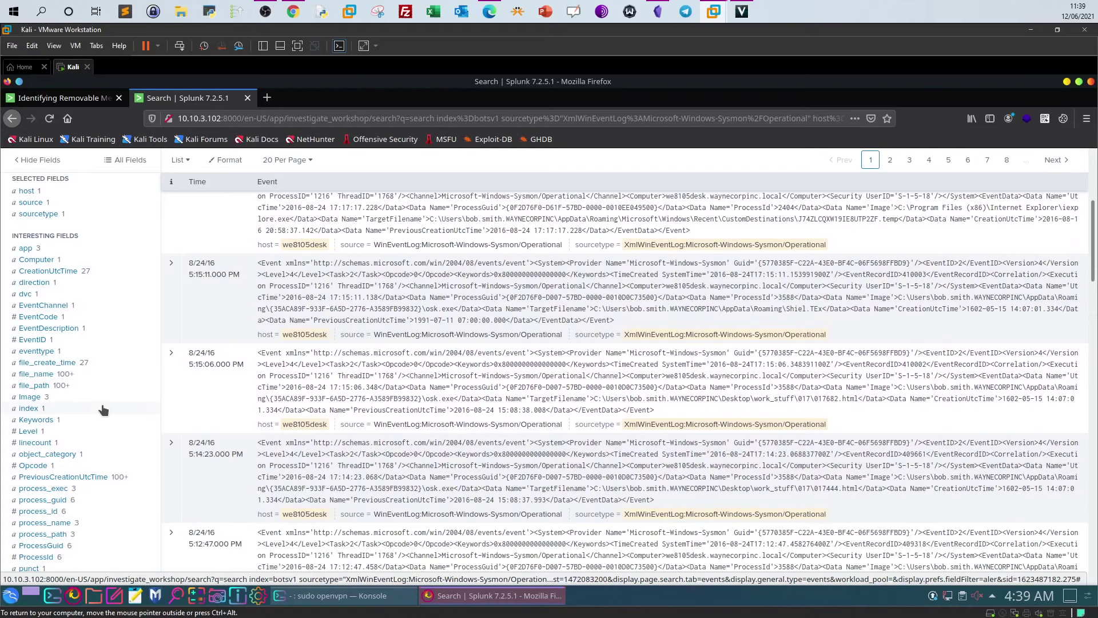
pyautogui.scroll(-3, 103, 409)
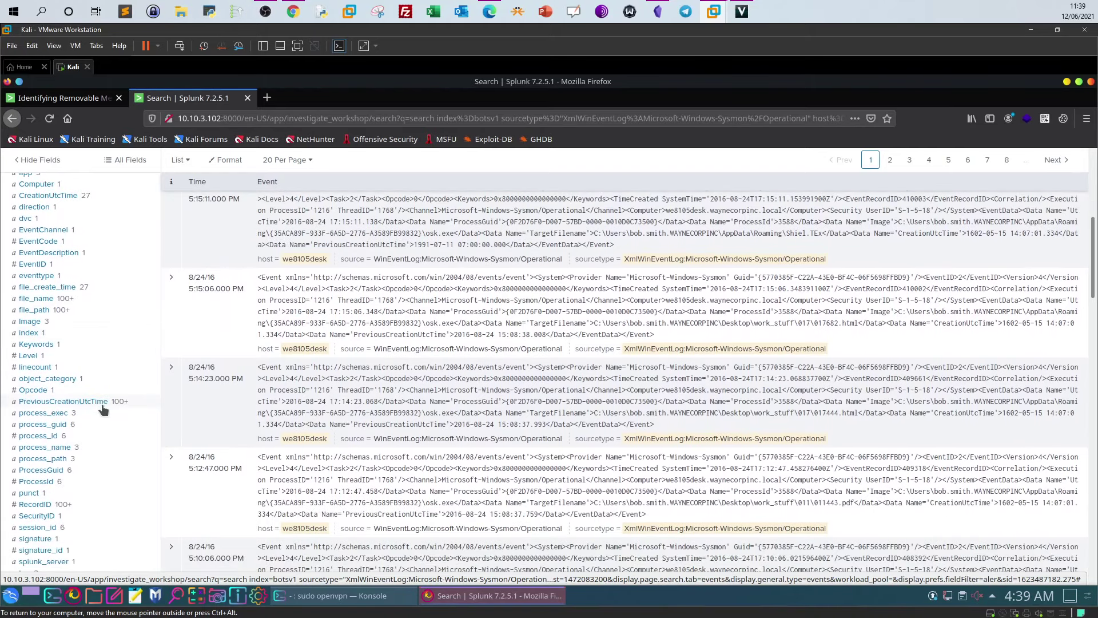
pyautogui.scroll(-3, 102, 409)
pyautogui.scroll(-2, 101, 409)
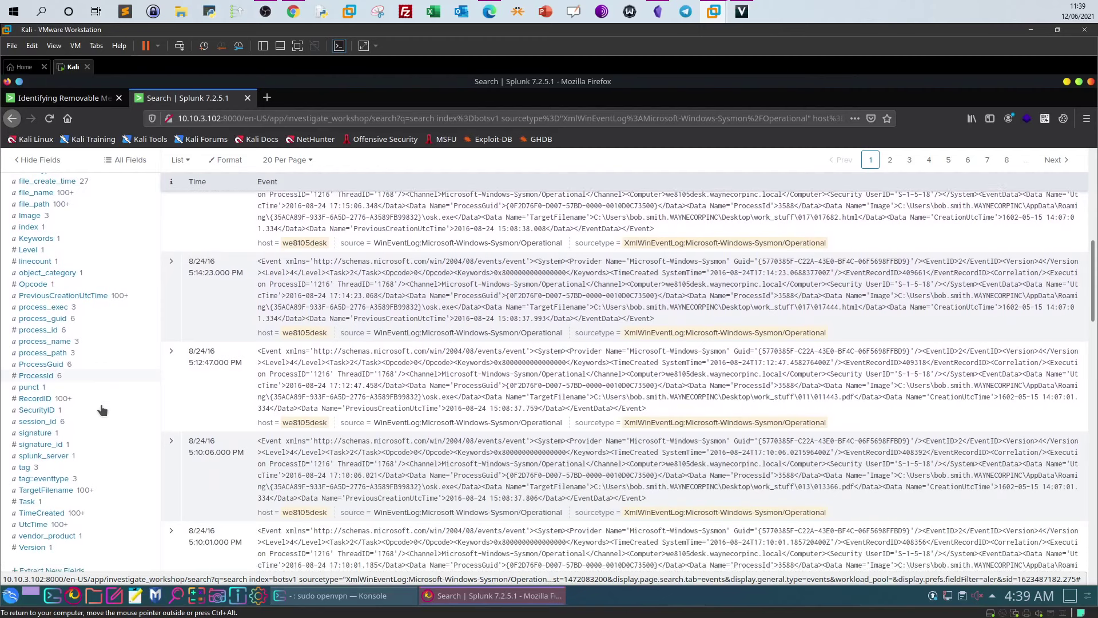
pyautogui.click(53, 486)
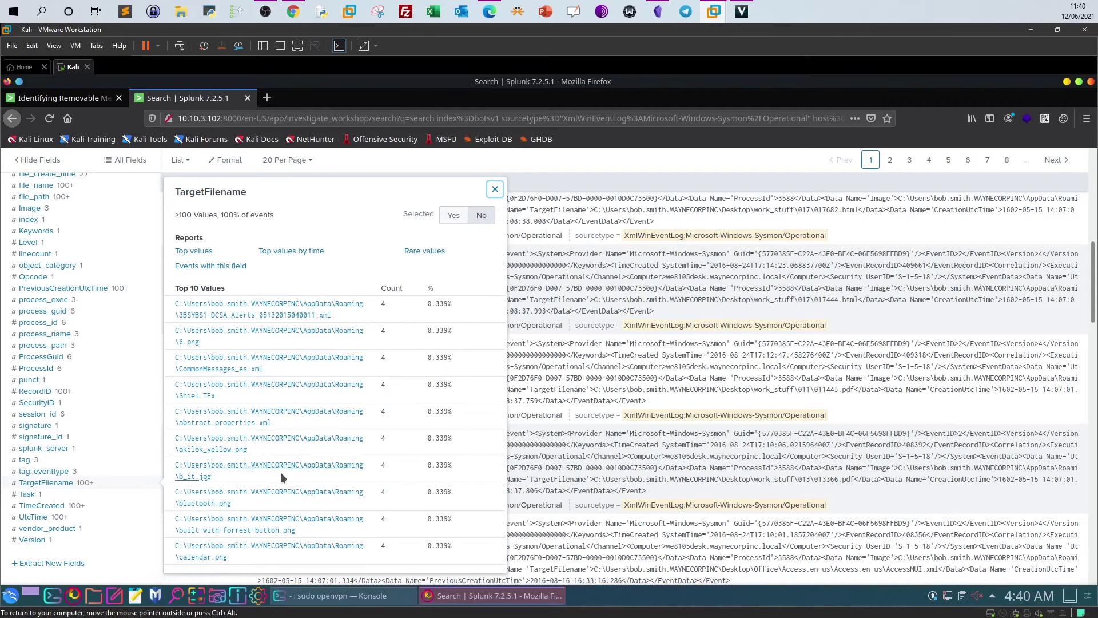
pyautogui.scroll(-2, 280, 472)
pyautogui.scroll(2, 280, 471)
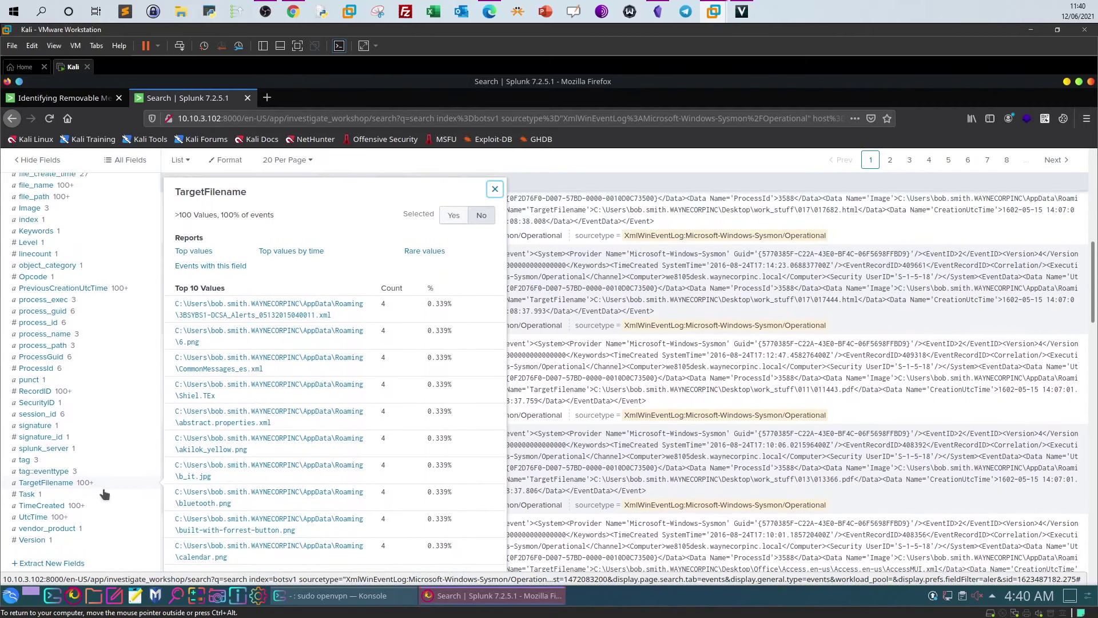
pyautogui.click(46, 483)
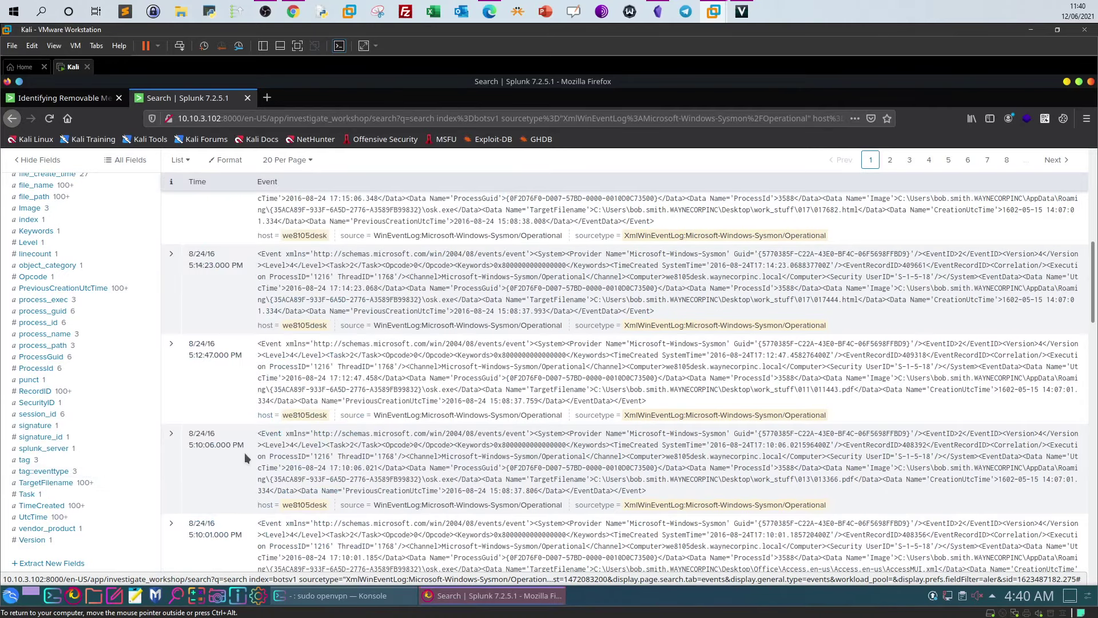
# Append the field name TargetFilename to the end of the search query.
pyautogui.scroll(2, 244, 452)
pyautogui.scroll(5, 244, 452)
pyautogui.click(476, 243)
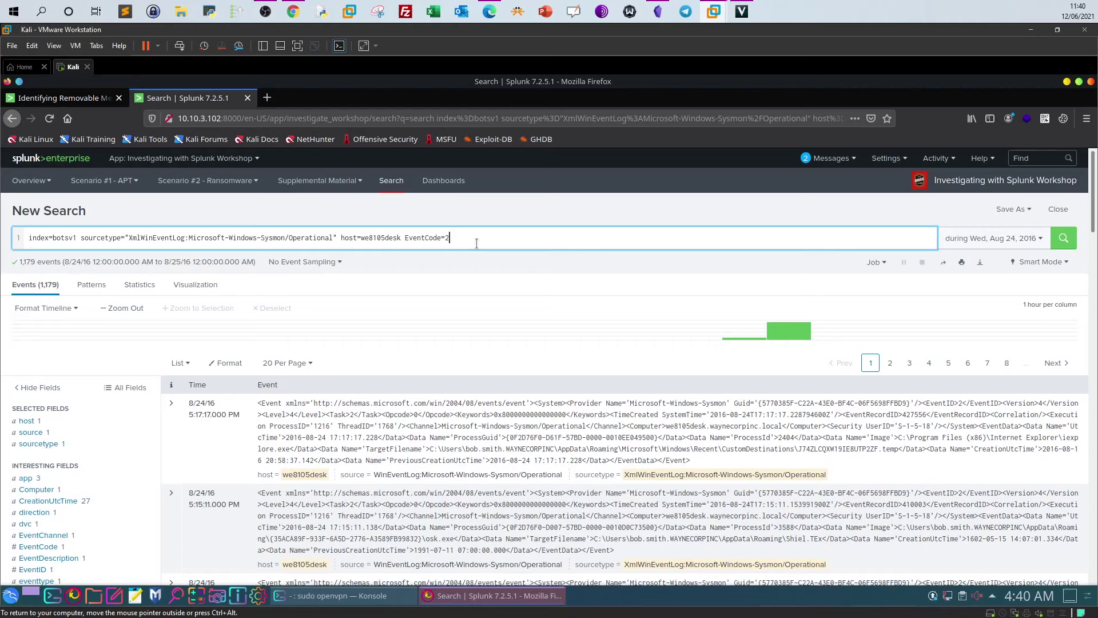
pyautogui.write('Ta')
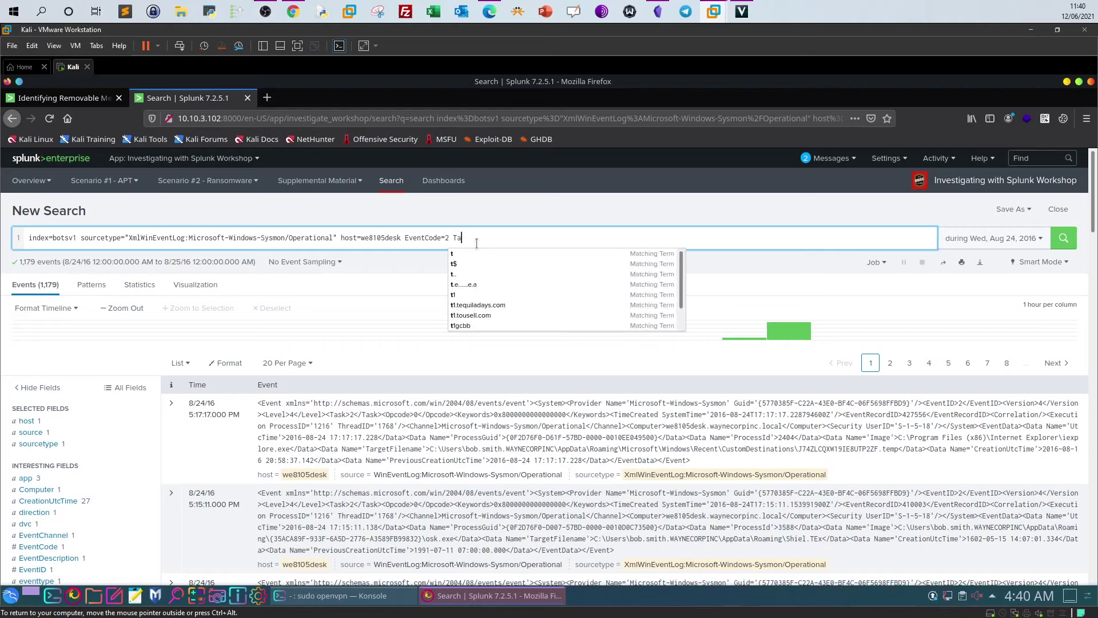
pyautogui.write('rgetFi')
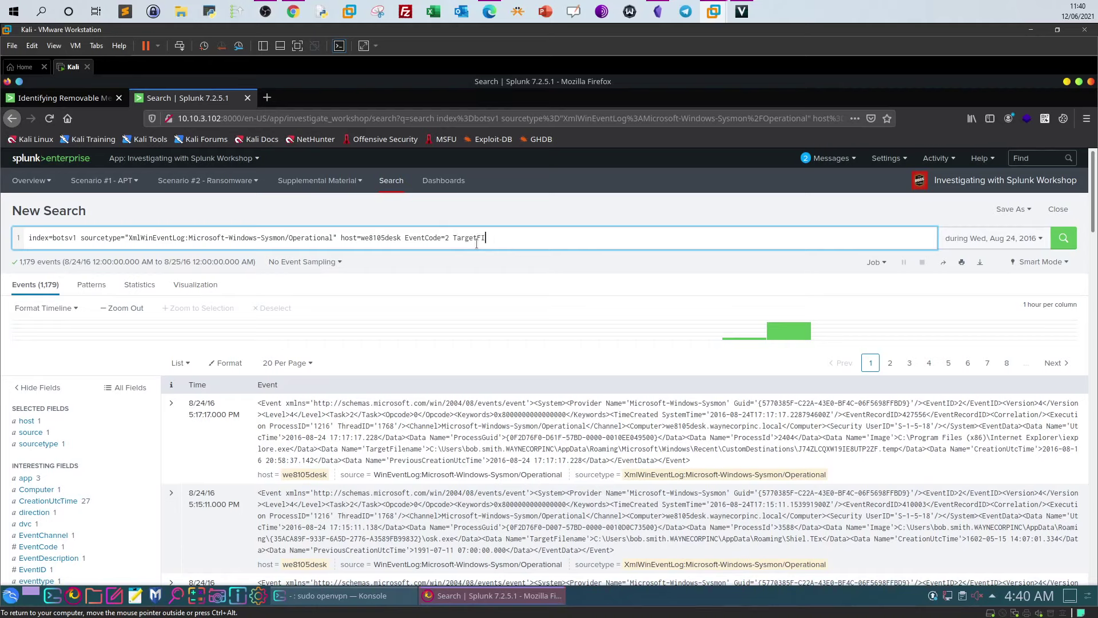
pyautogui.write('lename')
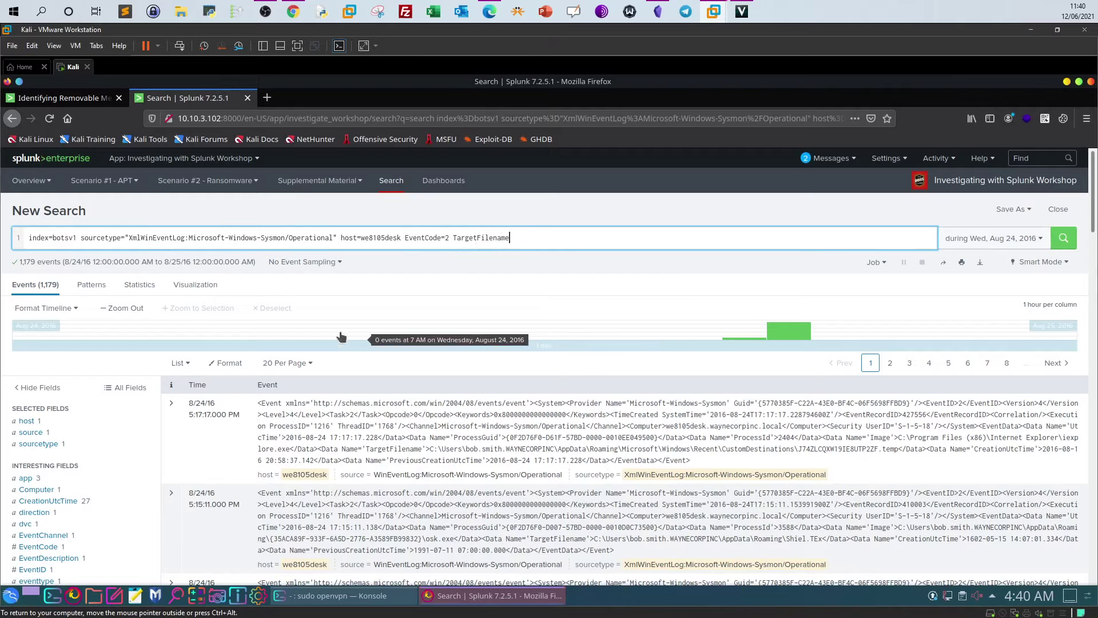
# Highlight the words Windows profile in the .txt files question on TryHackMe in Chrome, and return to the Splunk search.
pyautogui.scroll(-5, 342, 337)
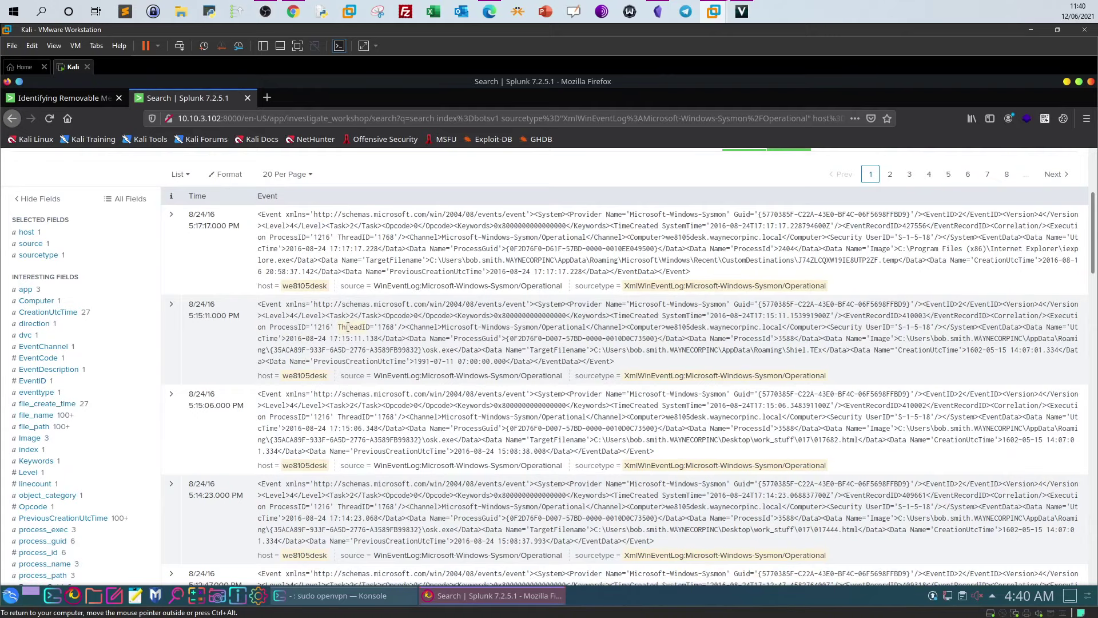
pyautogui.scroll(5, 348, 327)
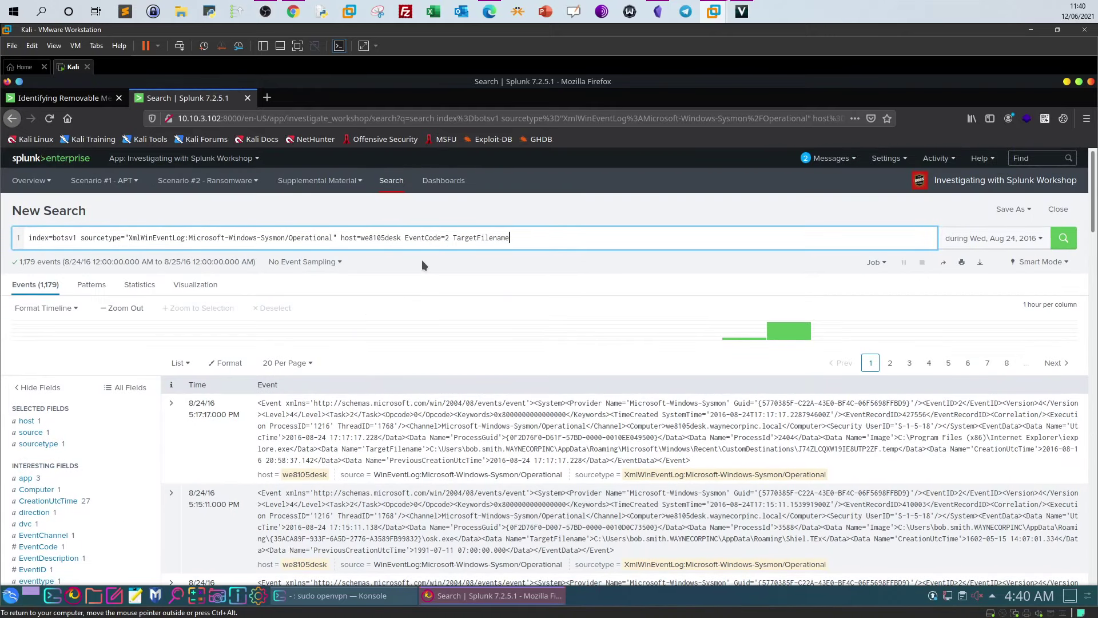
pyautogui.click(293, 18)
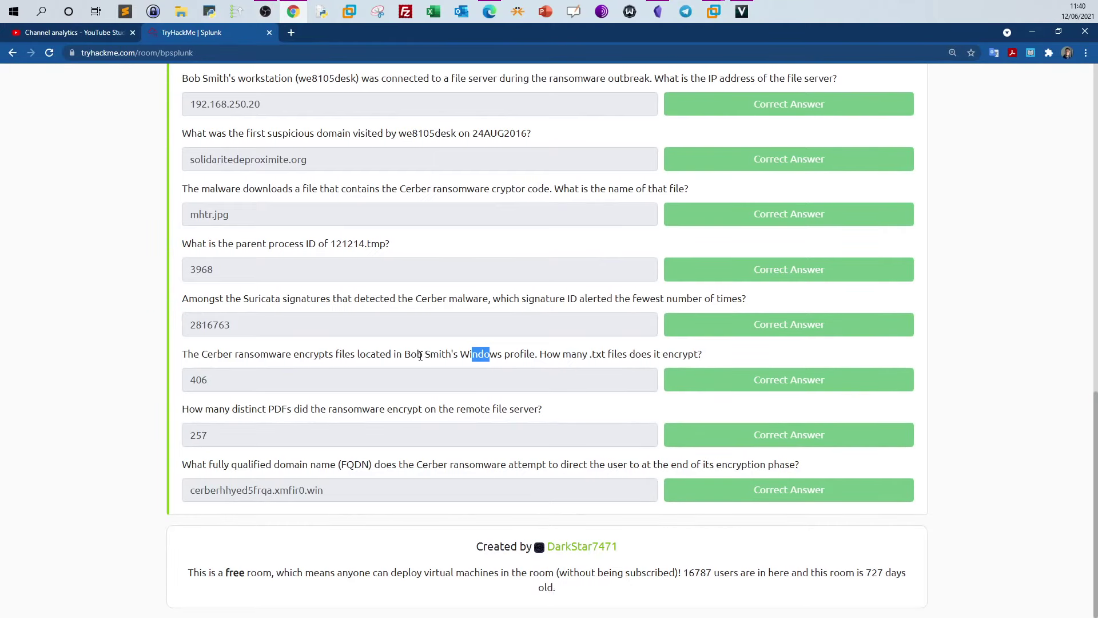
pyautogui.click(522, 358)
pyautogui.moveTo(535, 356); pyautogui.dragTo(460, 357)
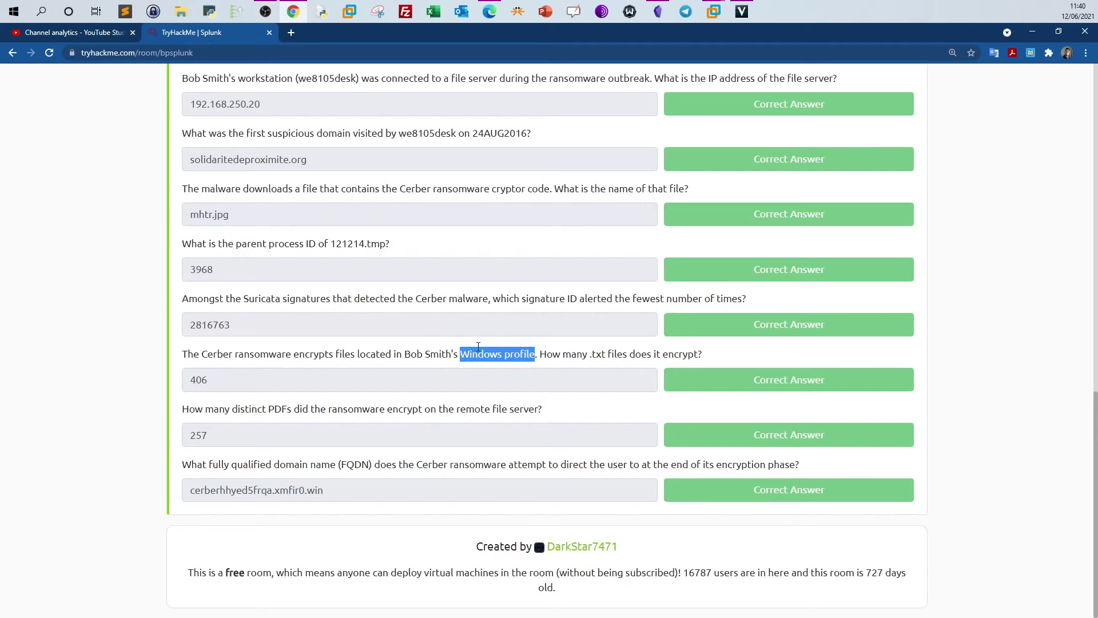
pyautogui.click(719, 15)
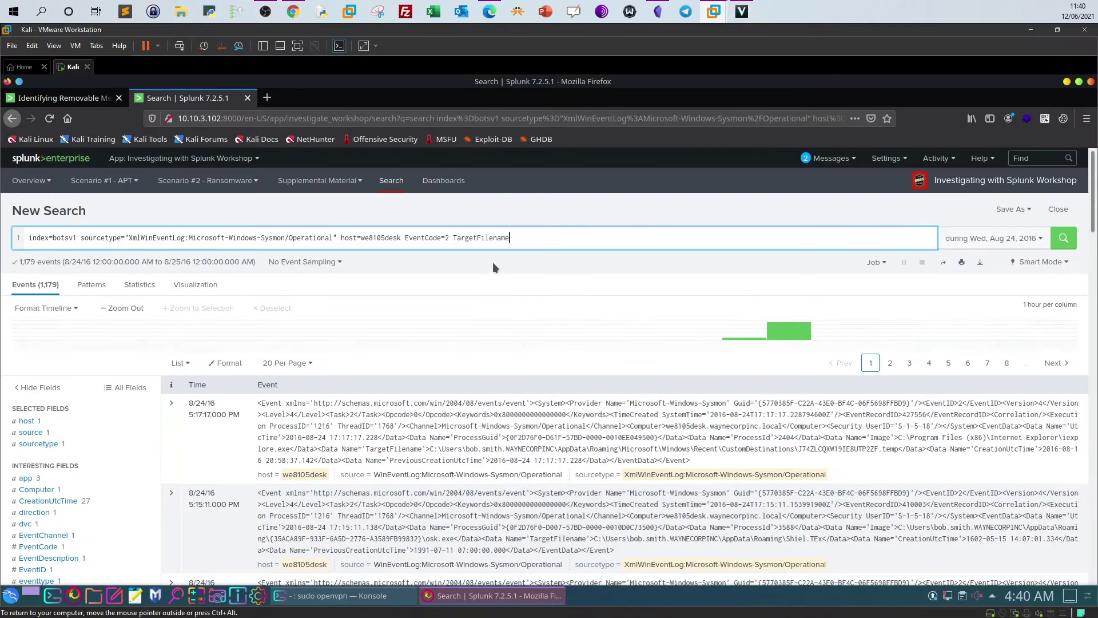
# Extend the TargetFilename condition in the query with the start of the path value, ="C:\\.
pyautogui.write('=')
pyautogui.write('"')
pyautogui.write('|')
pyautogui.write('C')
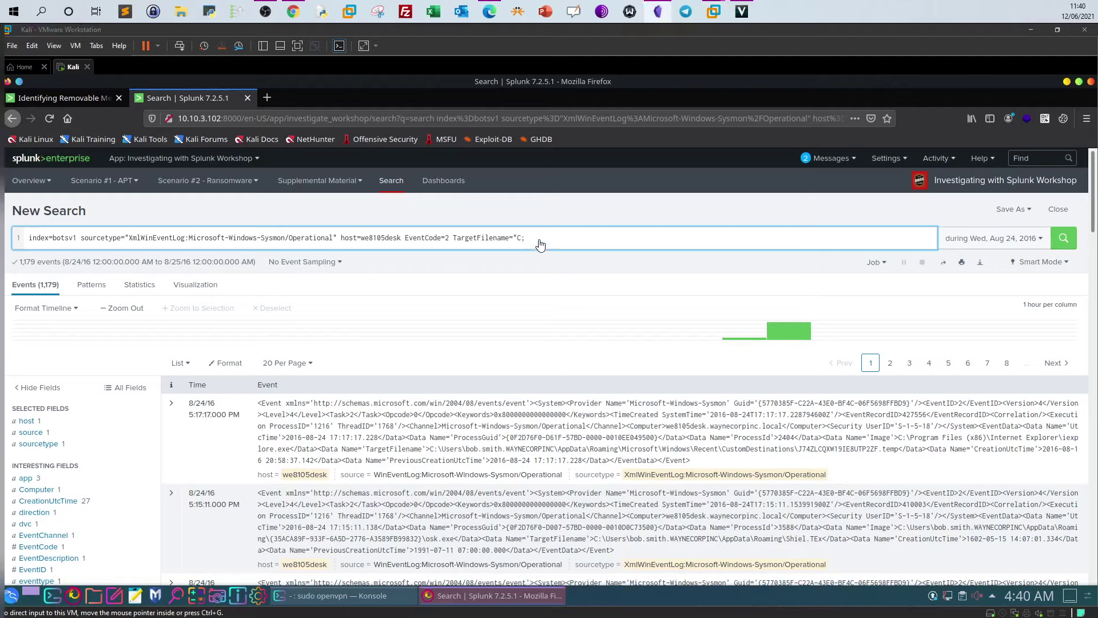
pyautogui.write('\\\\')
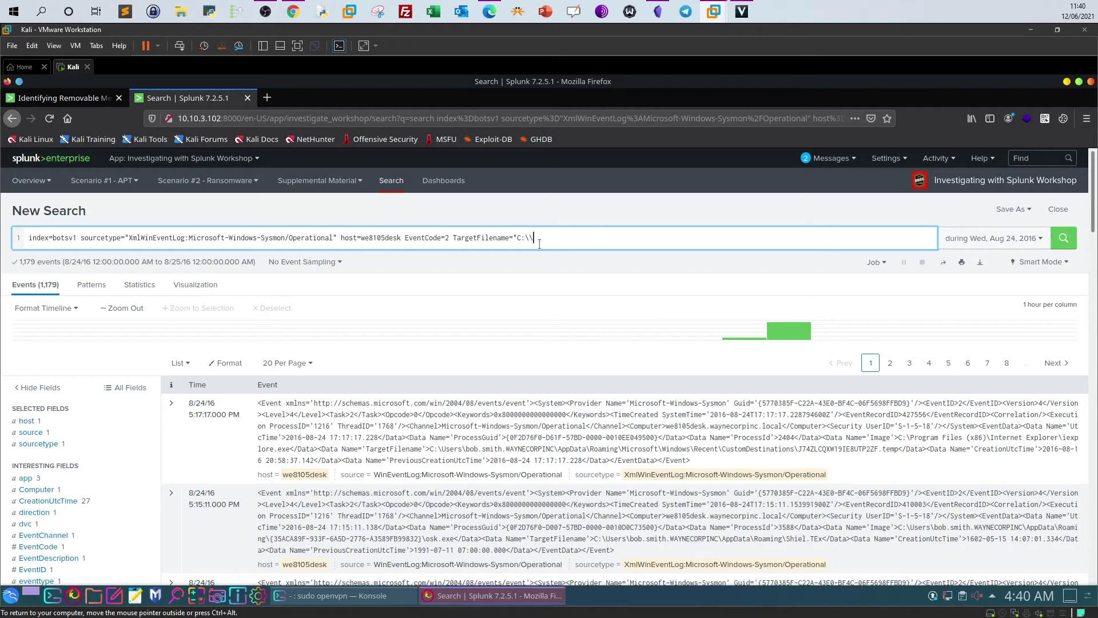
# Open the TargetFilename field's top values and select the full AppData\Roaming\b_it.jpg path for copying.
pyautogui.scroll(-5, 353, 378)
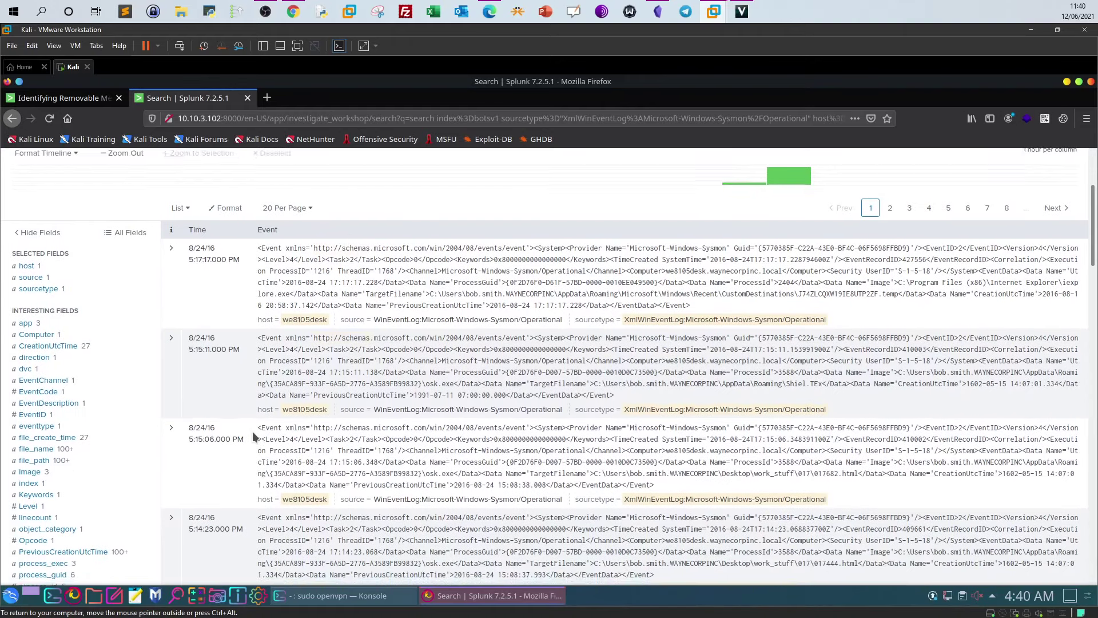
pyautogui.scroll(-1, 273, 428)
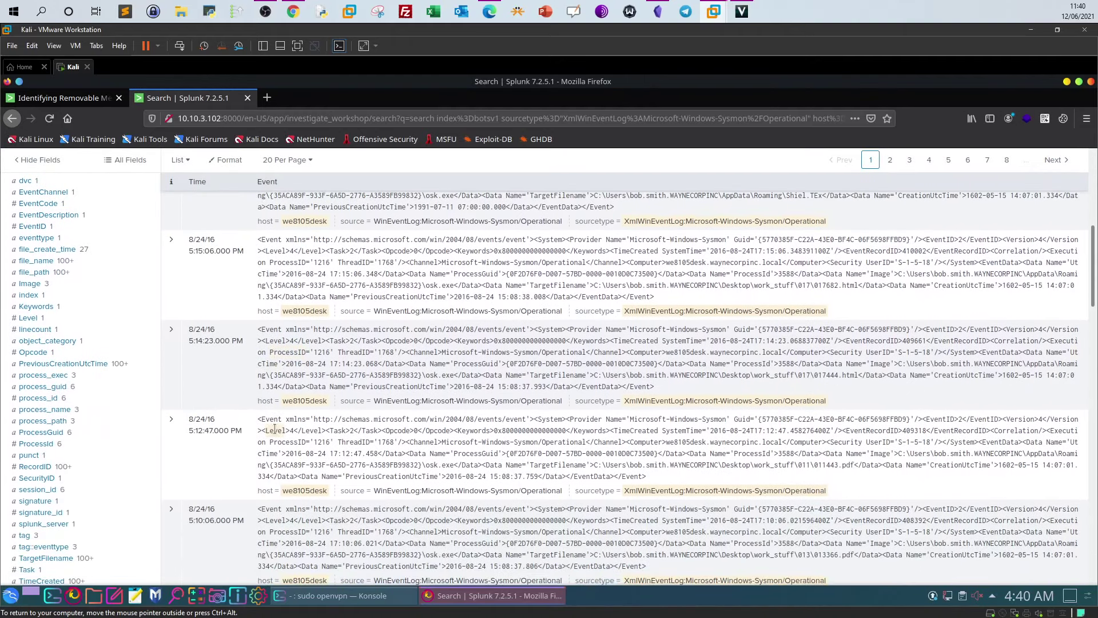
pyautogui.scroll(-2, 184, 444)
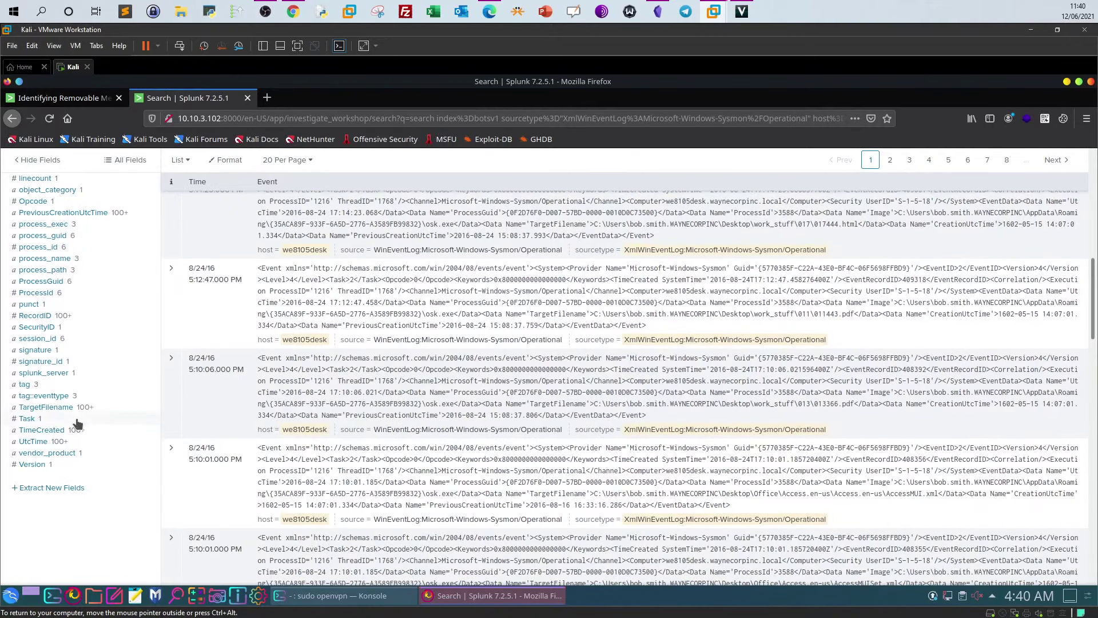
pyautogui.click(63, 408)
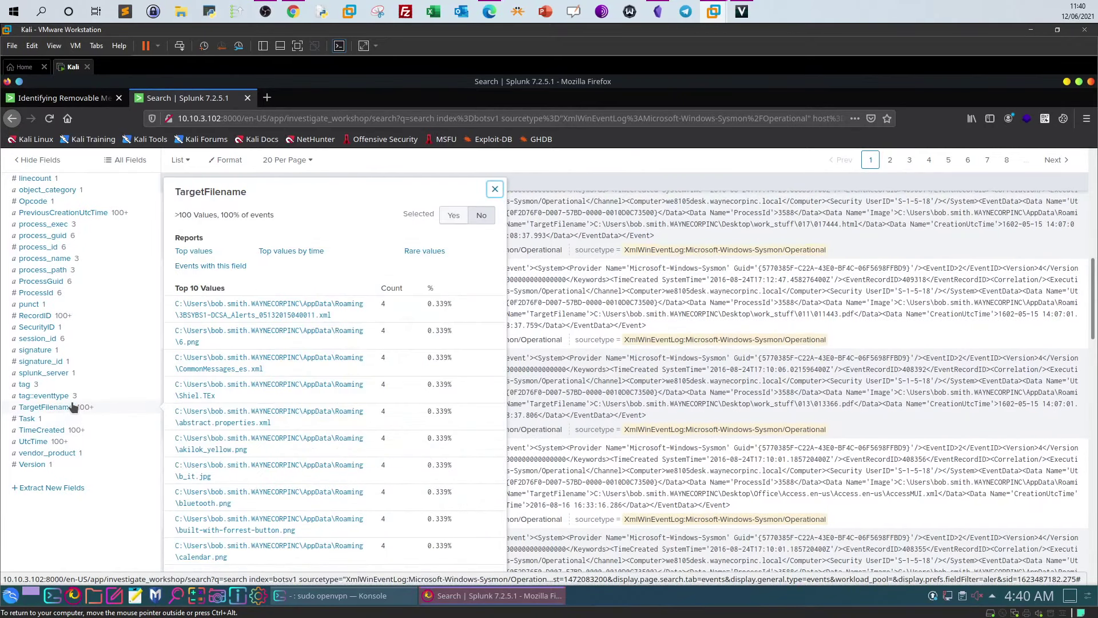
pyautogui.click(276, 471)
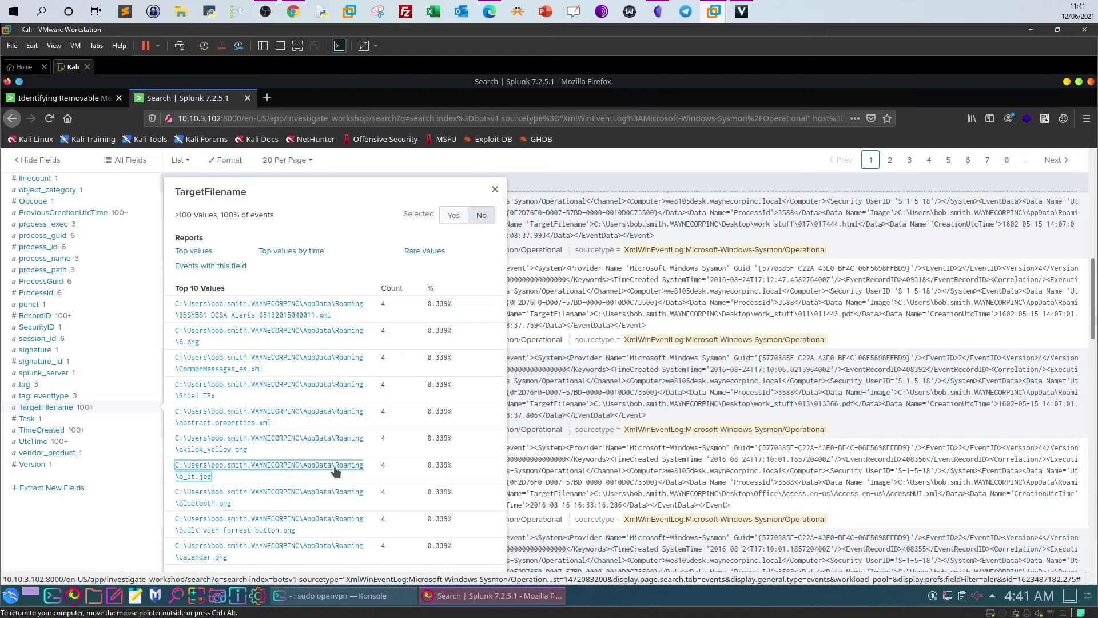
pyautogui.moveTo(228, 482); pyautogui.dragTo(183, 473)
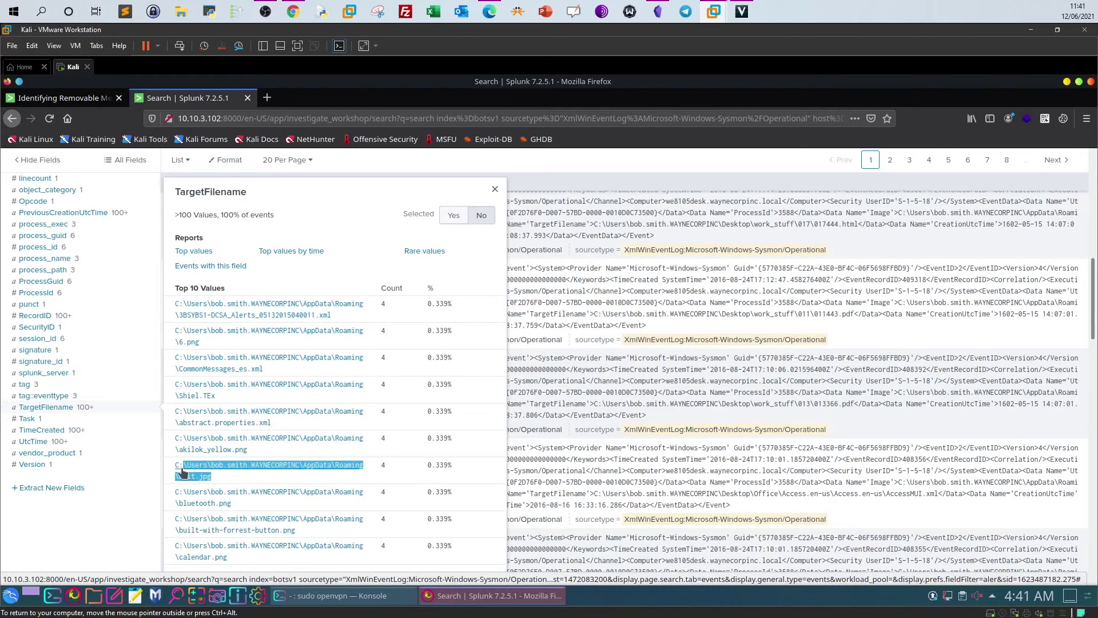
# Replace the unfinished TargetFilename value in the search query with the copied full path ending in \AppData\Roaming\b_it.jpg.
pyautogui.scroll(5, 489, 314)
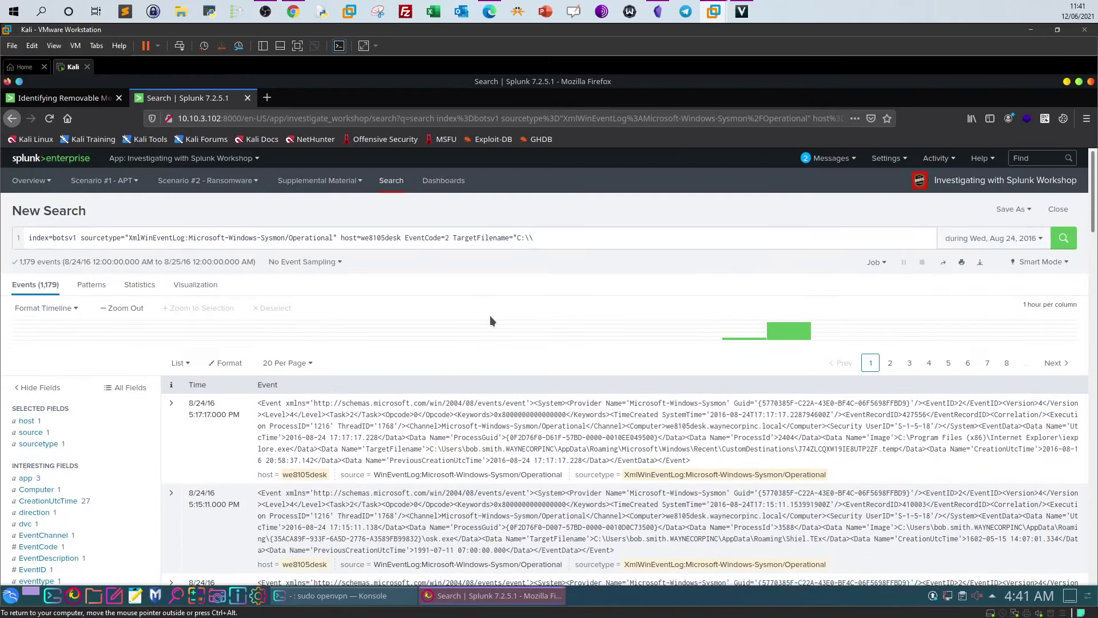
pyautogui.click(548, 239)
pyautogui.press('BackSpace')
pyautogui.press('BackSpace')
pyautogui.press('BackSpace')
pyautogui.press('BackSpace')
pyautogui.press('BackSpace')
pyautogui.write('C:\\Users\\bob.smith.WAYNECORPINC\\AppData\\Roaming\\b_it.jpg')
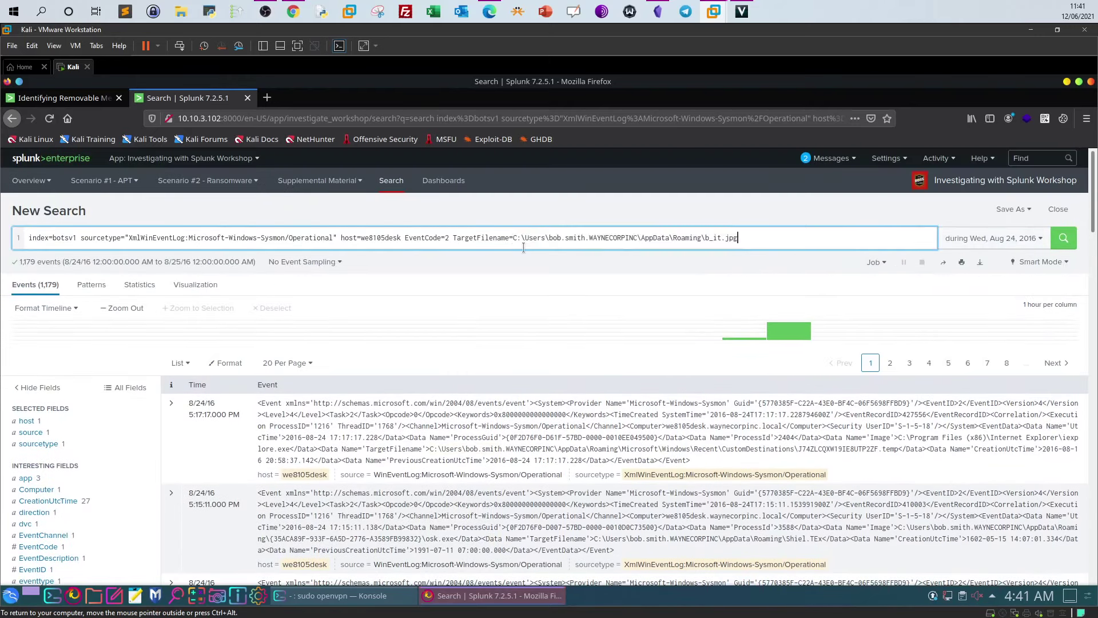
# Enclose the TargetFilename path in double quotes and double the backslashes before Users and before the user's profile folder.
pyautogui.click(513, 240)
pyautogui.write('"')
pyautogui.press('End')
pyautogui.write('"')
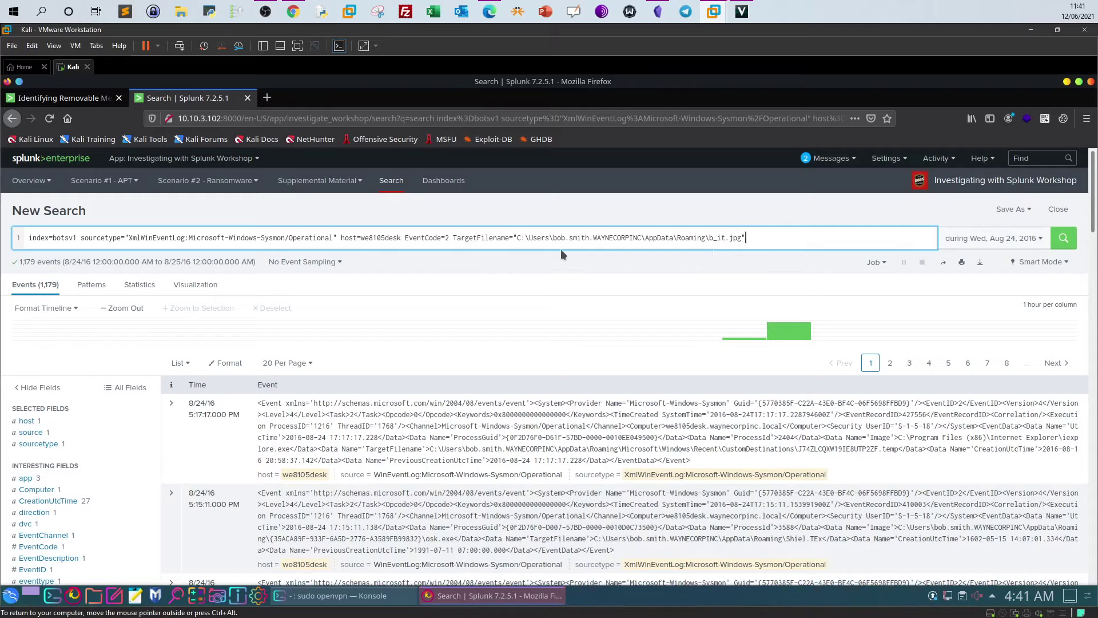
pyautogui.click(526, 239)
pyautogui.write('\\')
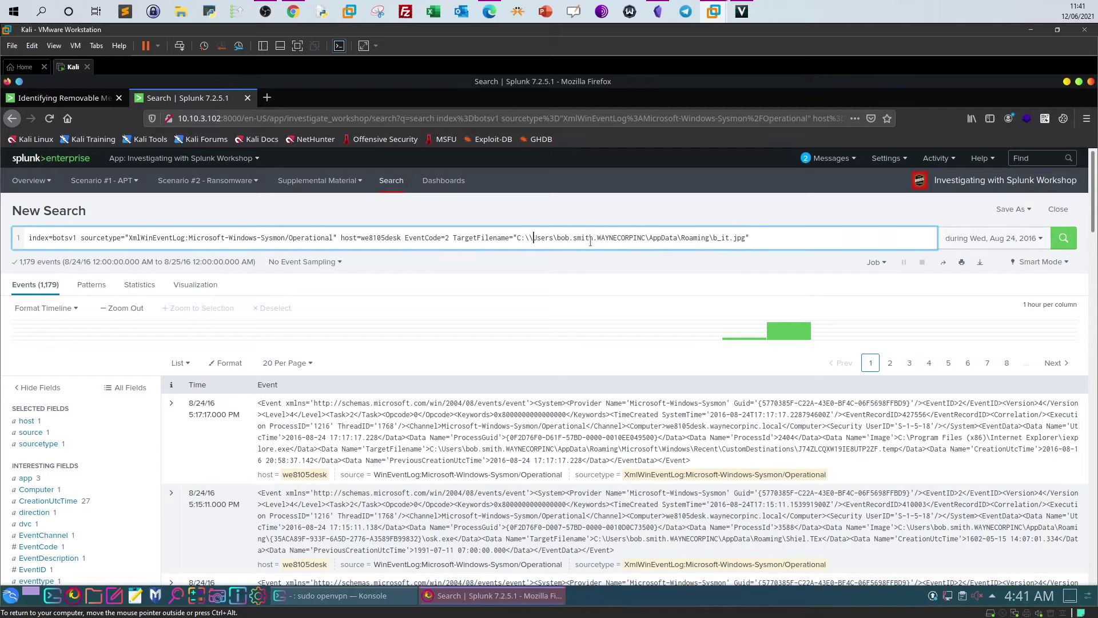
pyautogui.click(555, 248)
pyautogui.write('\\')
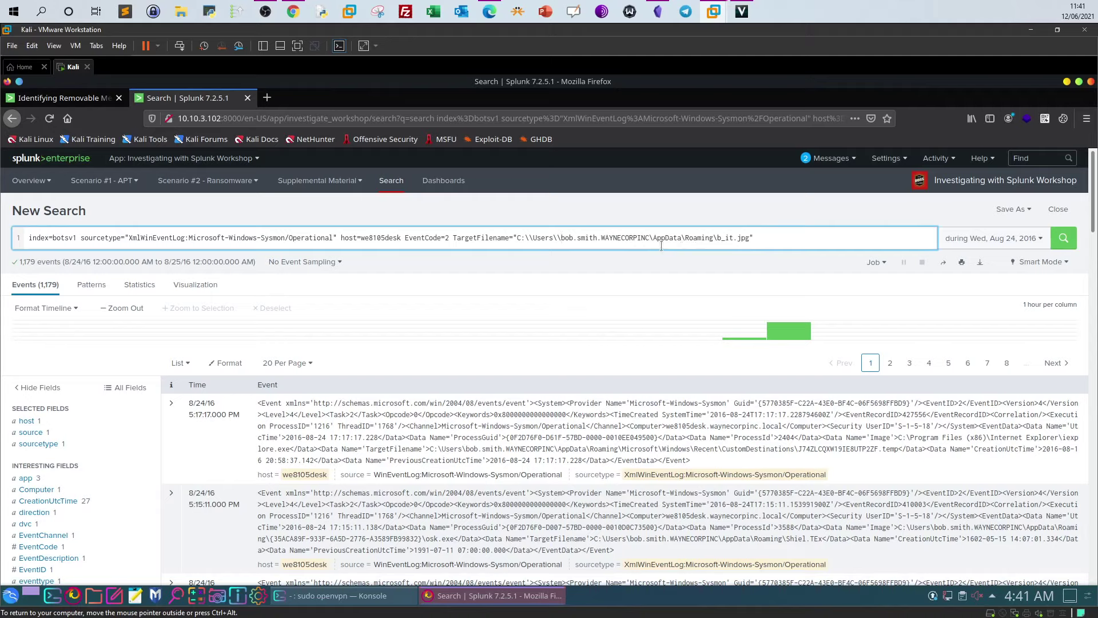
# Replace AppData\Roaming\b_it.jpg" at the end of the path with \*.txt" and run the search.
pyautogui.moveTo(653, 238); pyautogui.dragTo(768, 241)
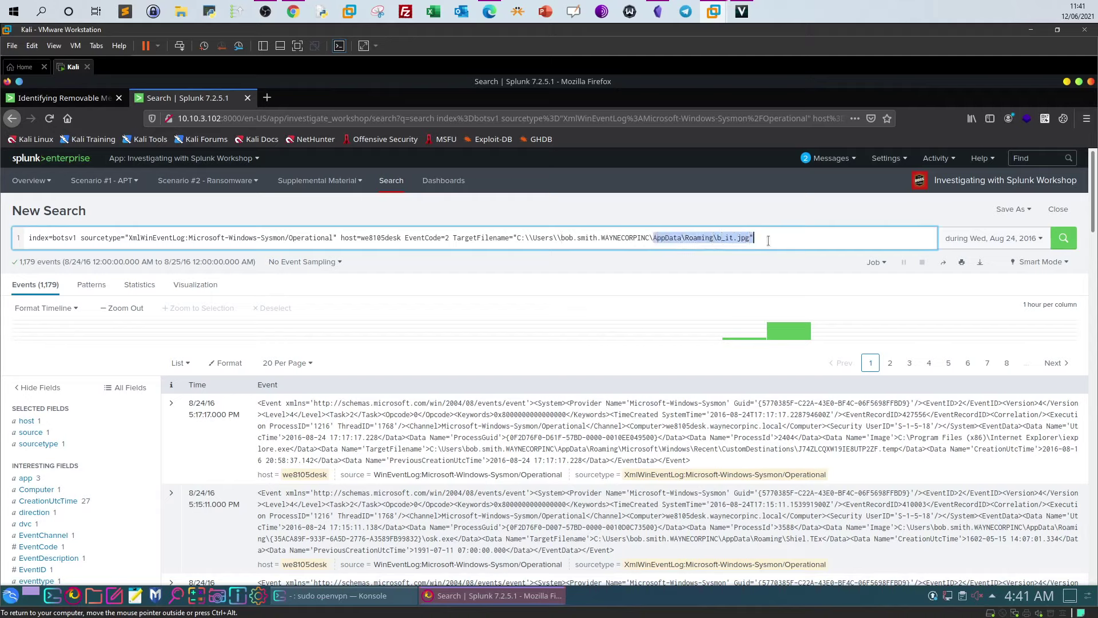
pyautogui.press('BackSpace')
pyautogui.write('\\')
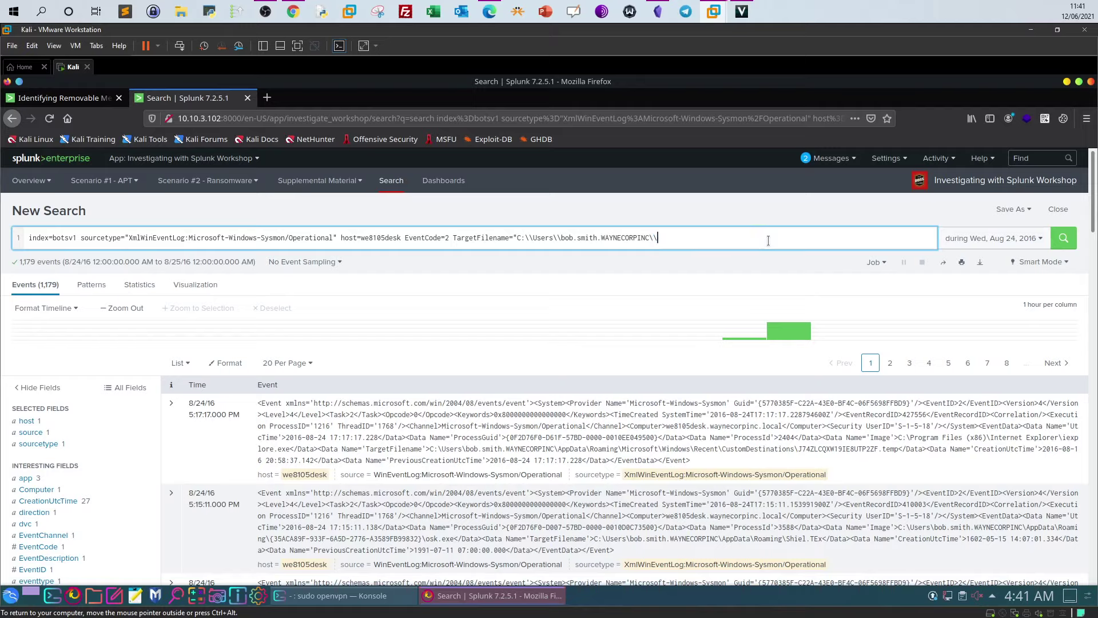
pyautogui.write('*.txt"')
pyautogui.click(1062, 247)
pyautogui.click(1062, 240)
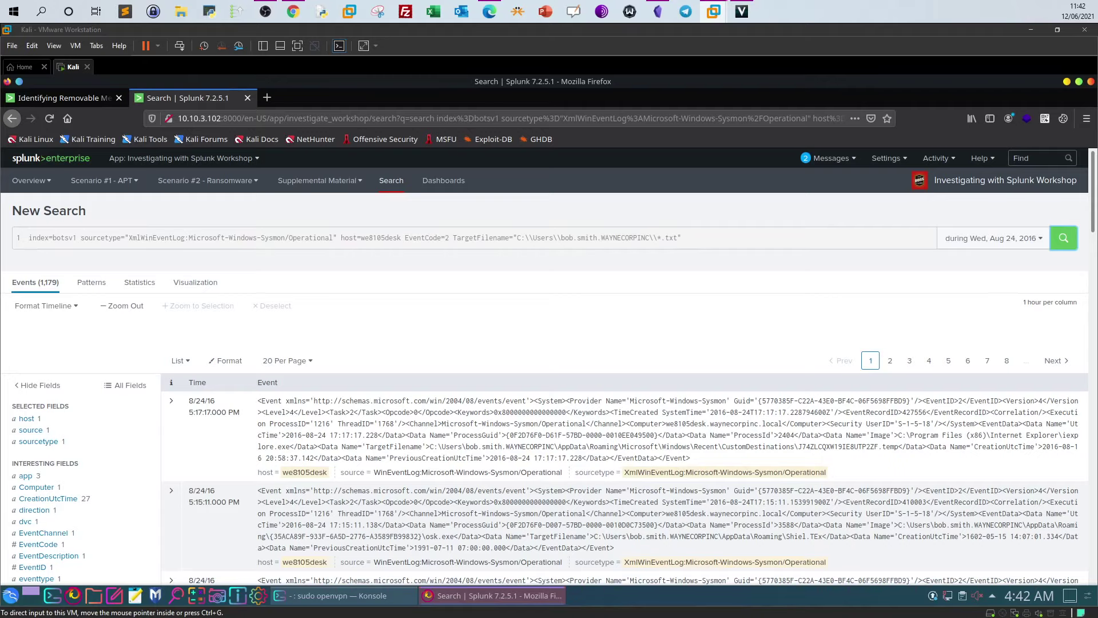
# Select the whole search query and reload the Splunk page.
pyautogui.click(226, 229)
pyautogui.hotkey('ctrl', 'a')
pyautogui.moveTo(227, 228); pyautogui.dragTo(268, 234)
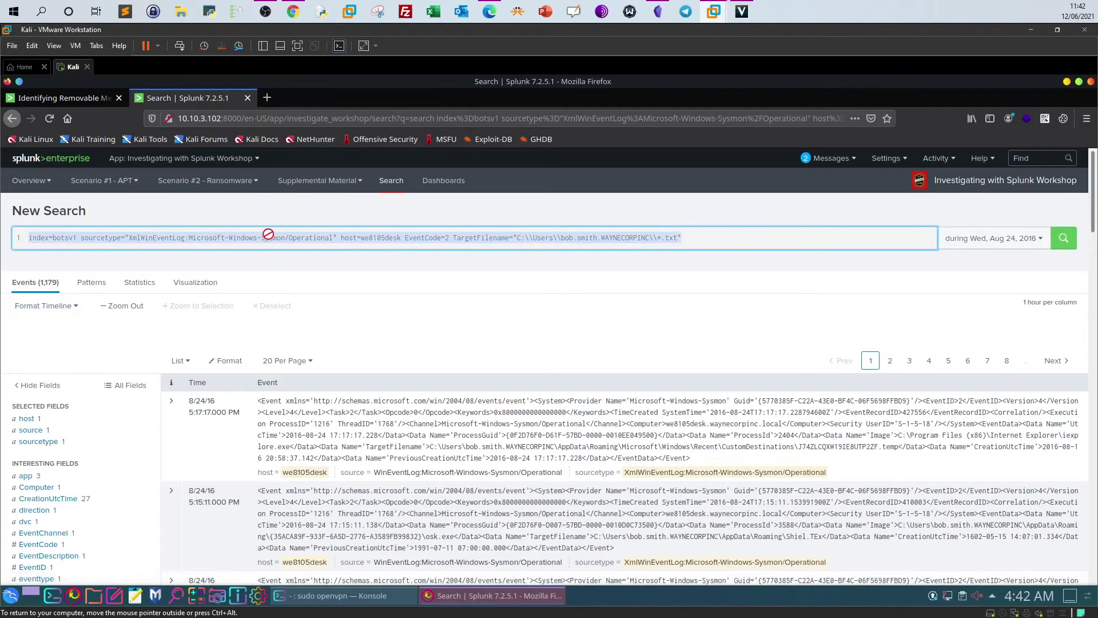
pyautogui.click(50, 118)
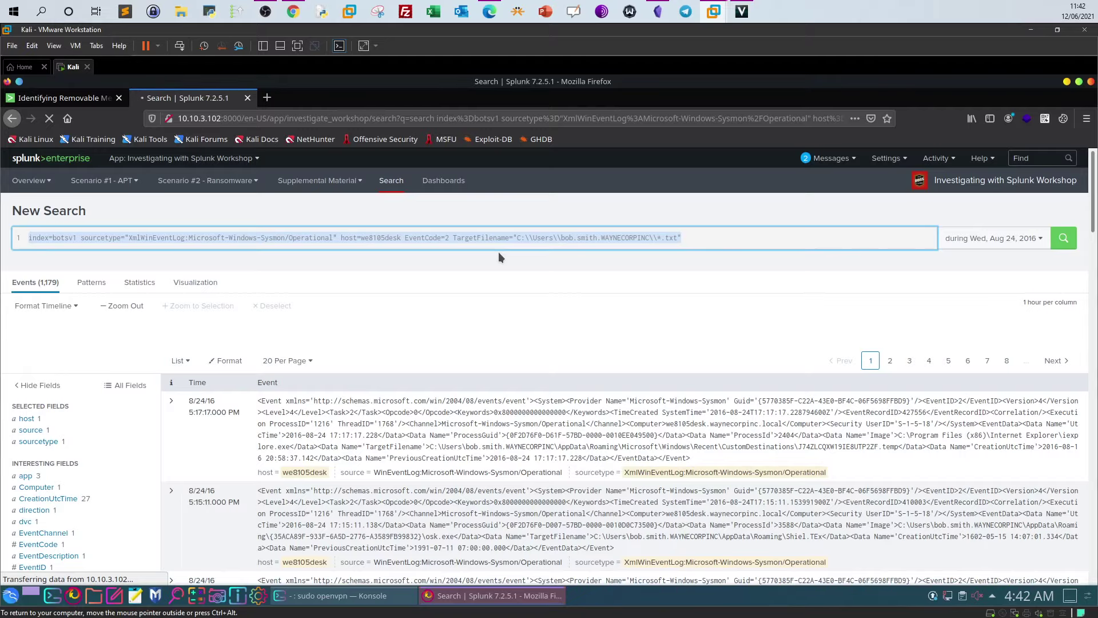
# Switch to the TryHackMe Splunk room in Chrome, expand Task 1 Deploy!, and reload the page.
pyautogui.click(293, 11)
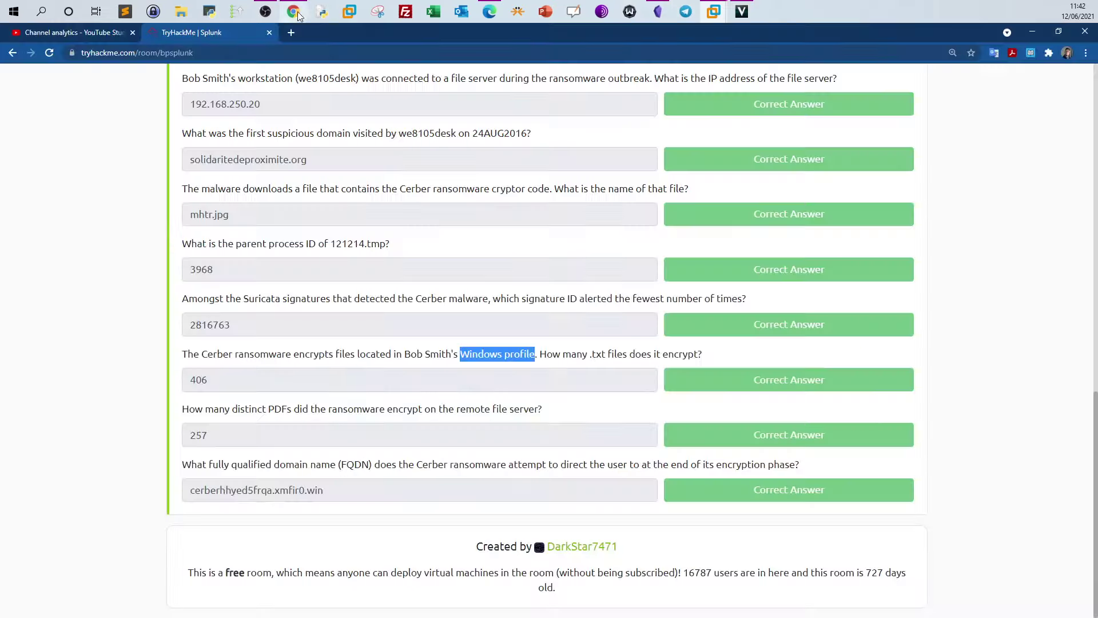
pyautogui.scroll(10, 521, 186)
pyautogui.scroll(5, 521, 187)
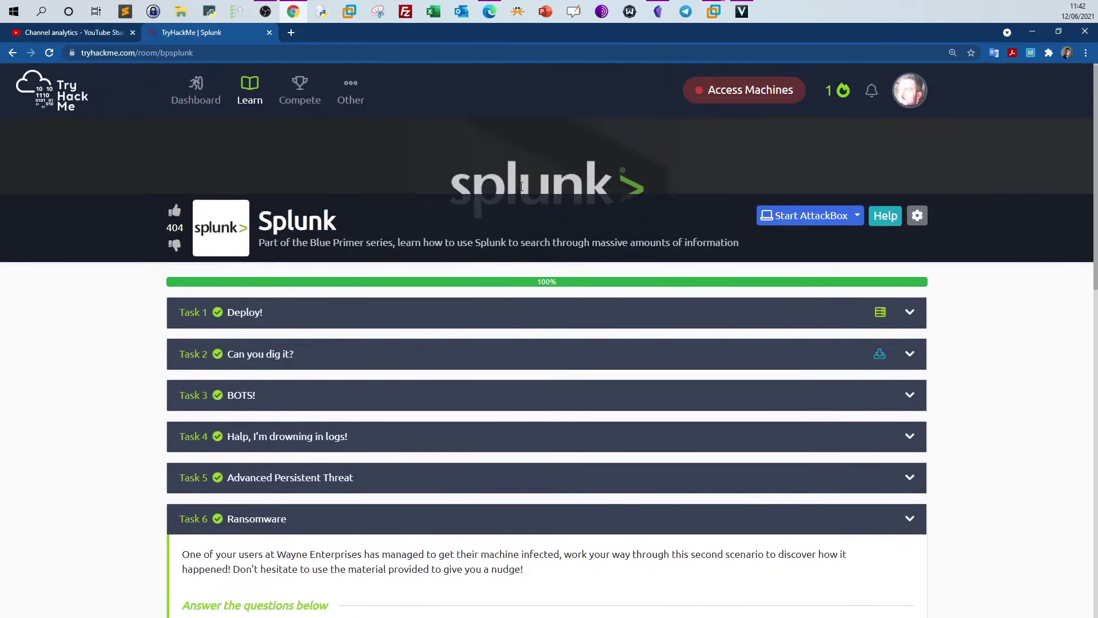
pyautogui.click(510, 313)
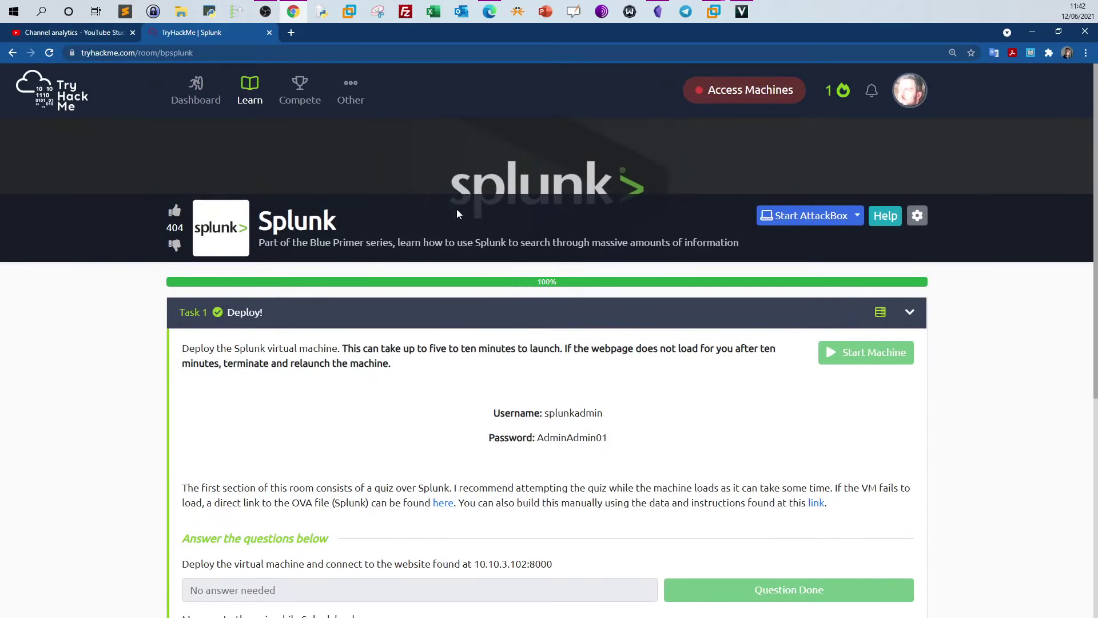
pyautogui.click(50, 52)
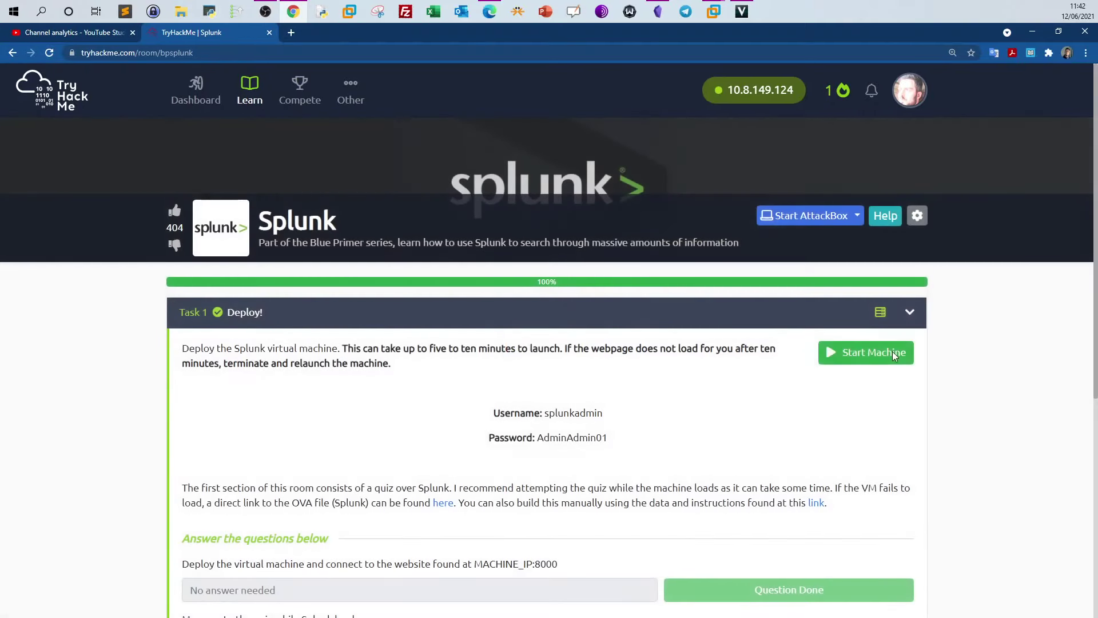
# Start the Splunk virtual machine from Task 1 and close the dialog with the access options.
pyautogui.click(892, 358)
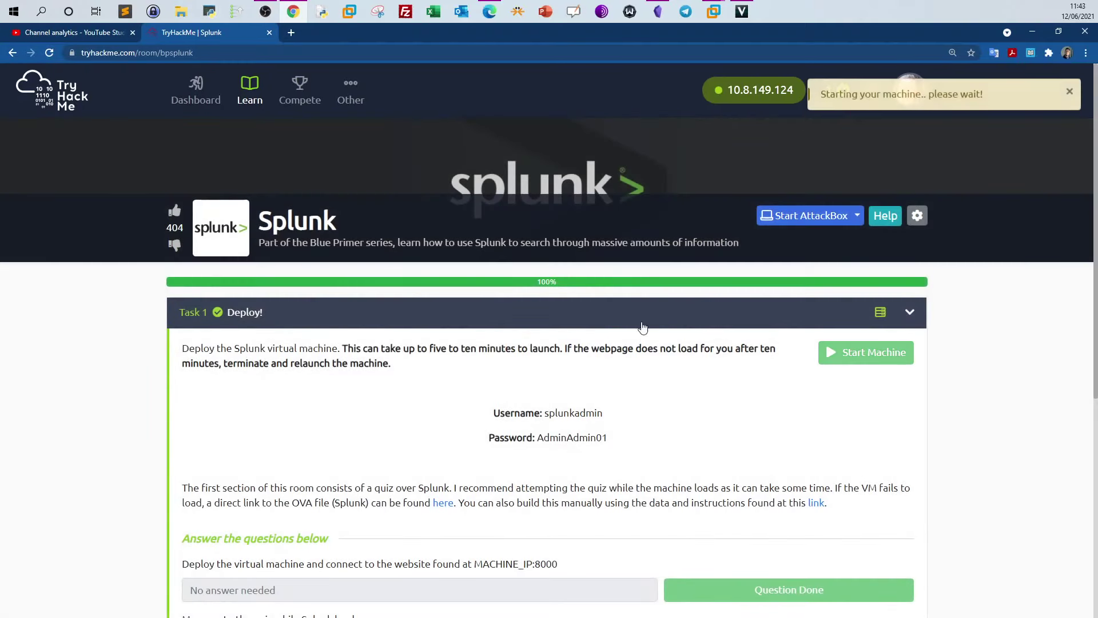
pyautogui.click(645, 324)
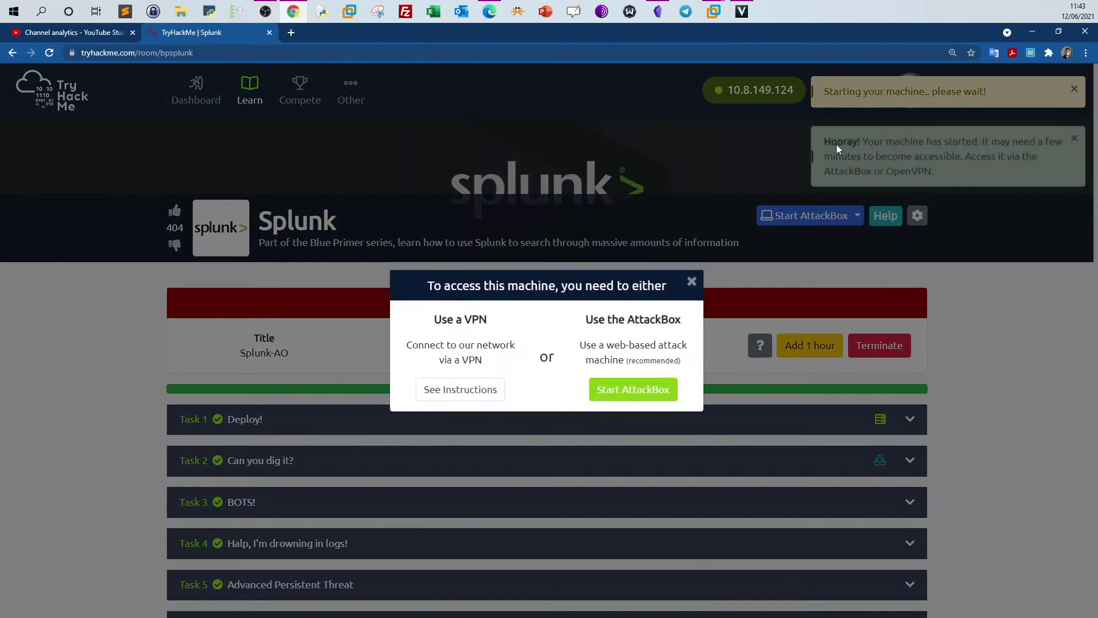
pyautogui.click(692, 281)
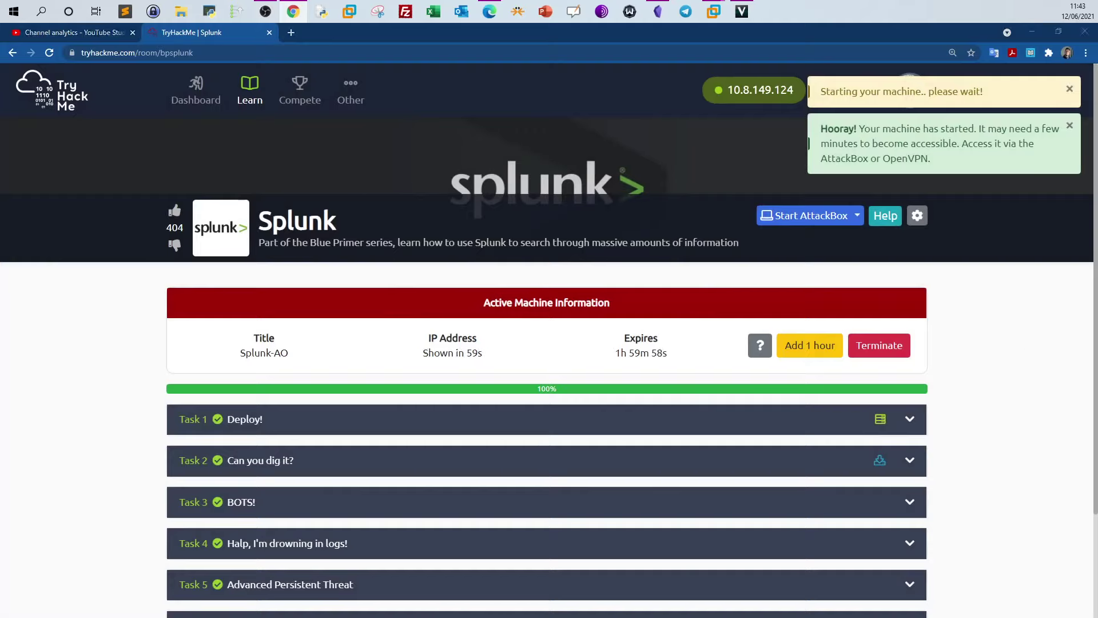
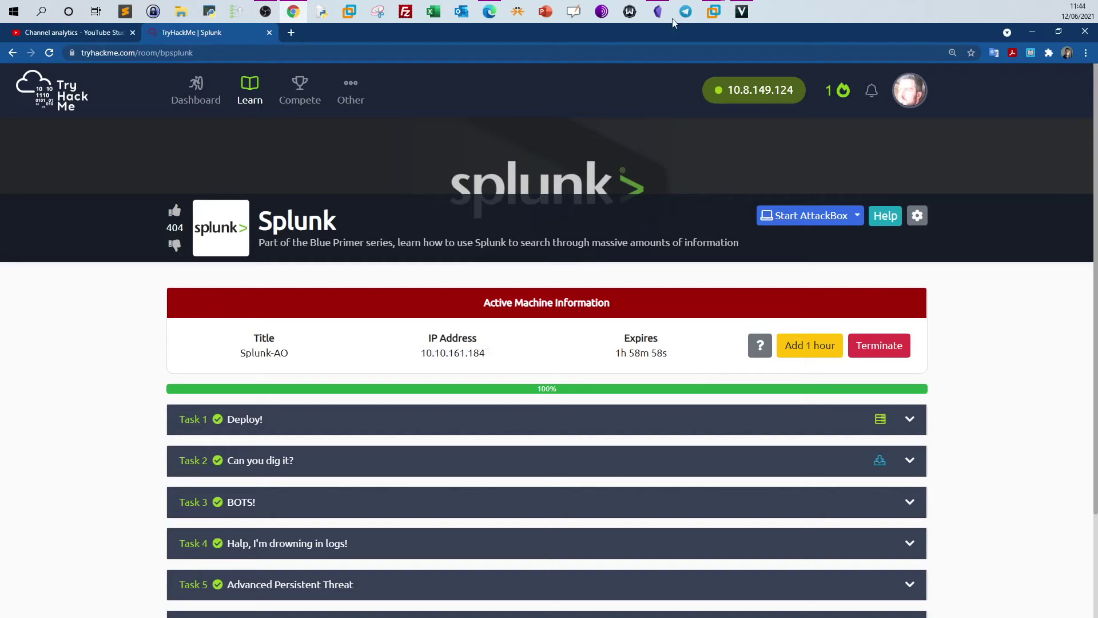
# Switch to Firefox in the Kali VM and load the search URL with the server IP replaced by 10.10.161.184.
pyautogui.click(735, 67)
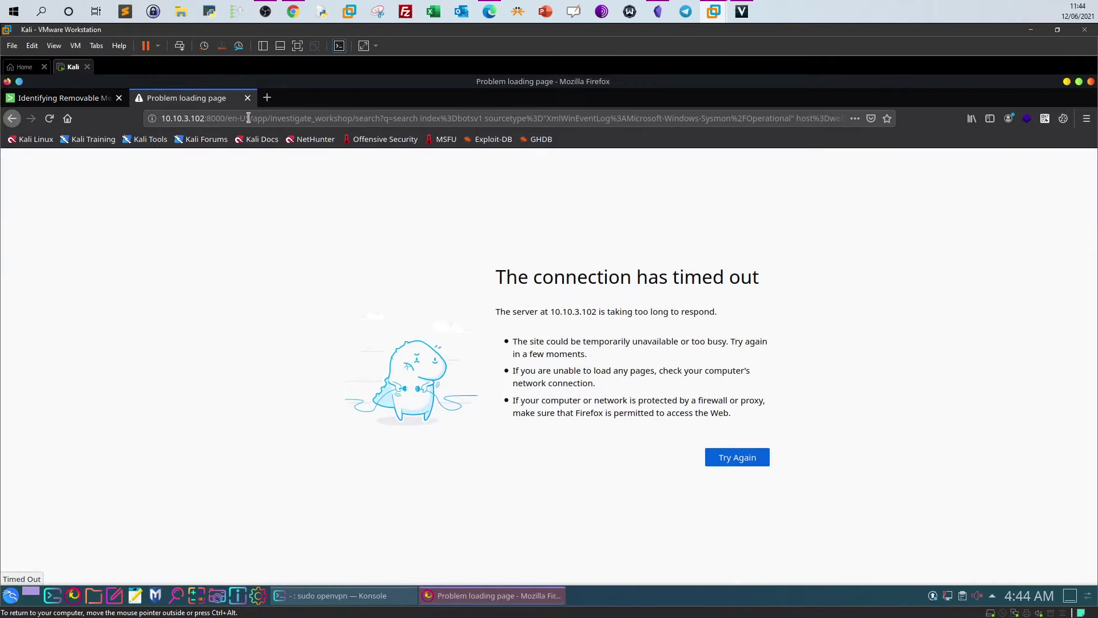
pyautogui.moveTo(204, 119); pyautogui.dragTo(138, 122)
pyautogui.write('10.10.161.184')
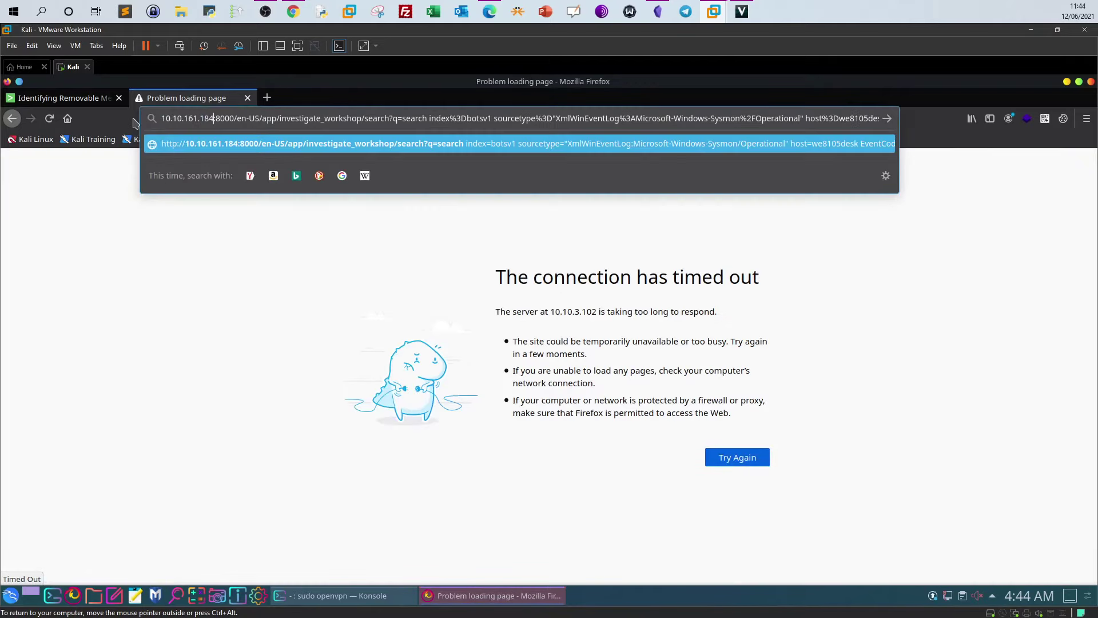
pyautogui.press('Return')
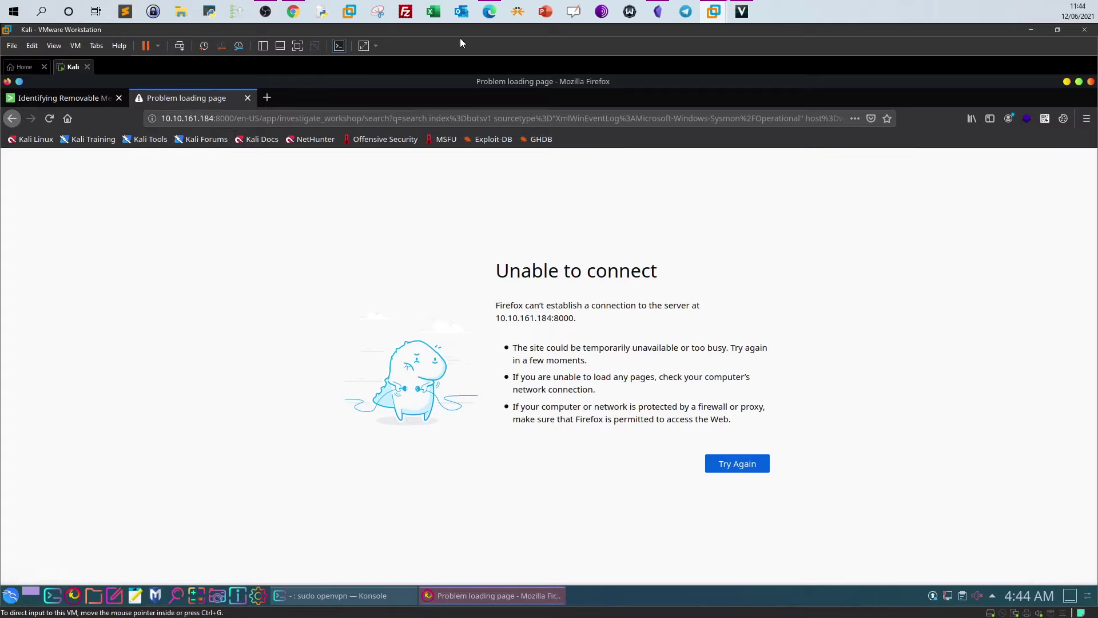
# Retry loading the Splunk search URL, check the machine's IP address on TryHackMe in Chrome, and return to the Kali VM.
pyautogui.click(293, 11)
pyautogui.click(293, 11)
pyautogui.click(267, 117)
pyautogui.click(267, 119)
pyautogui.press('Return')
pyautogui.click(266, 118)
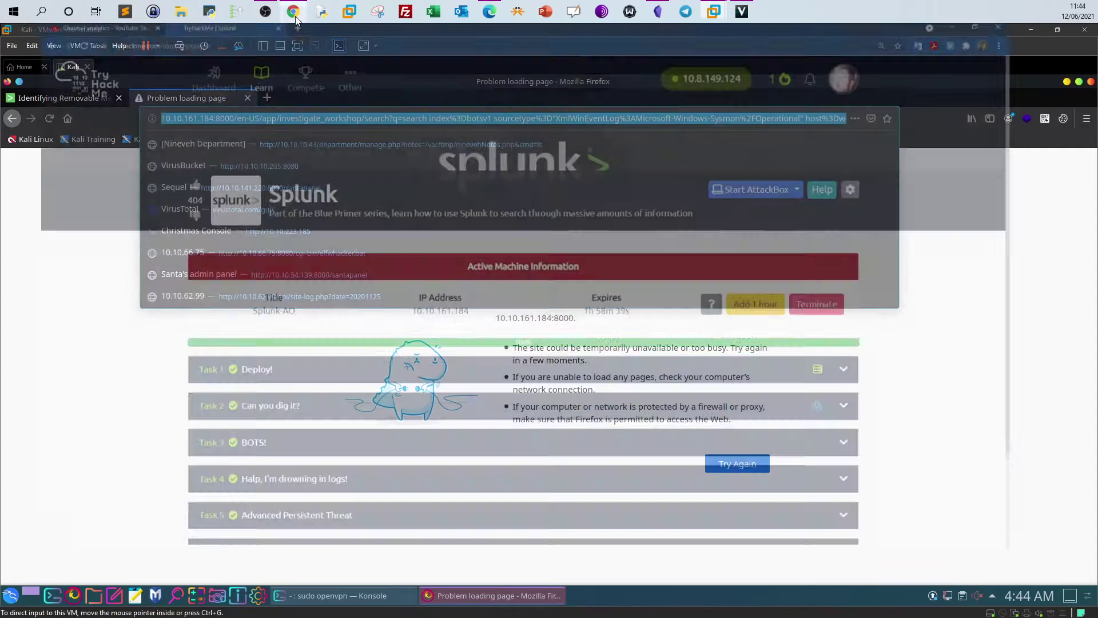
pyautogui.click(294, 12)
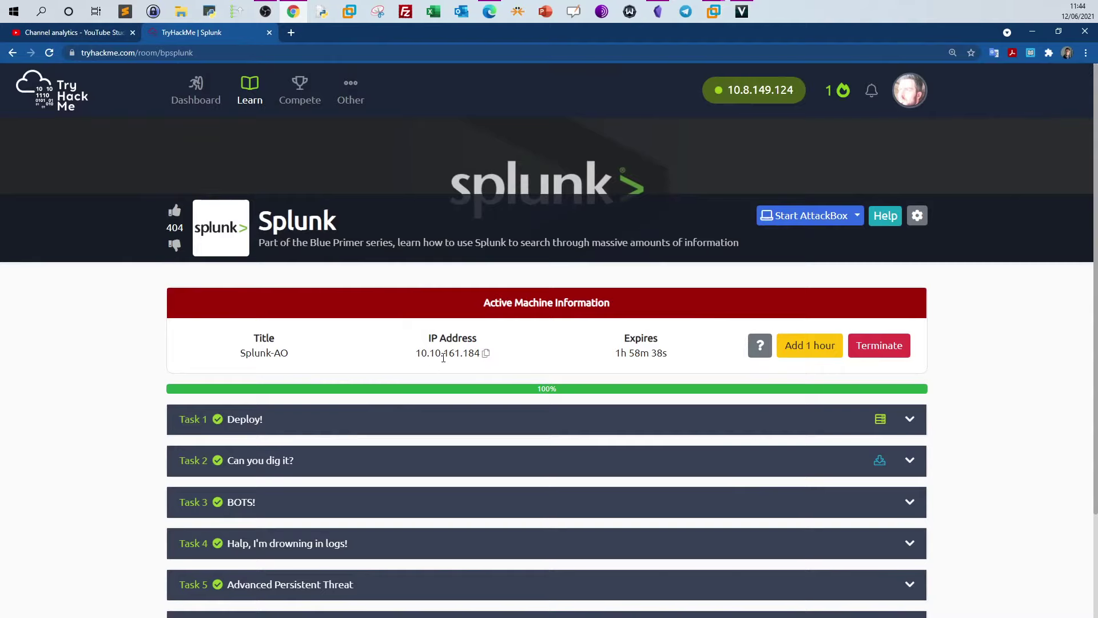
pyautogui.scroll(-2, 437, 355)
pyautogui.moveTo(714, 12)
pyautogui.click(759, 69)
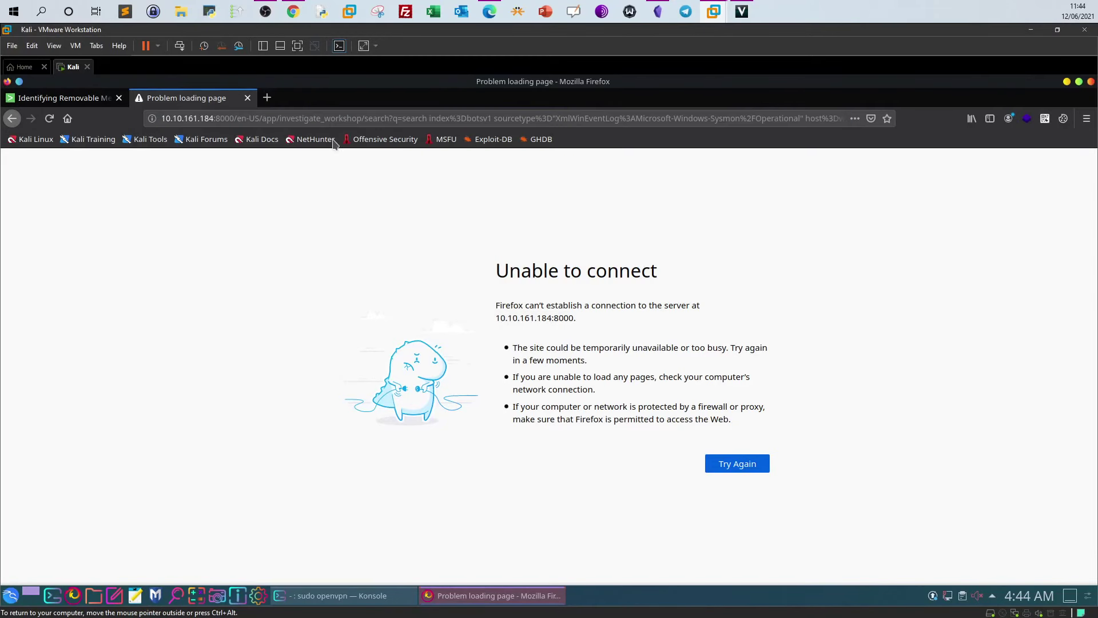
# Switch to Konsole, stop the running OpenVPN connection and restart it with the same .ovpn file, entering the sudo password.
pyautogui.click(343, 595)
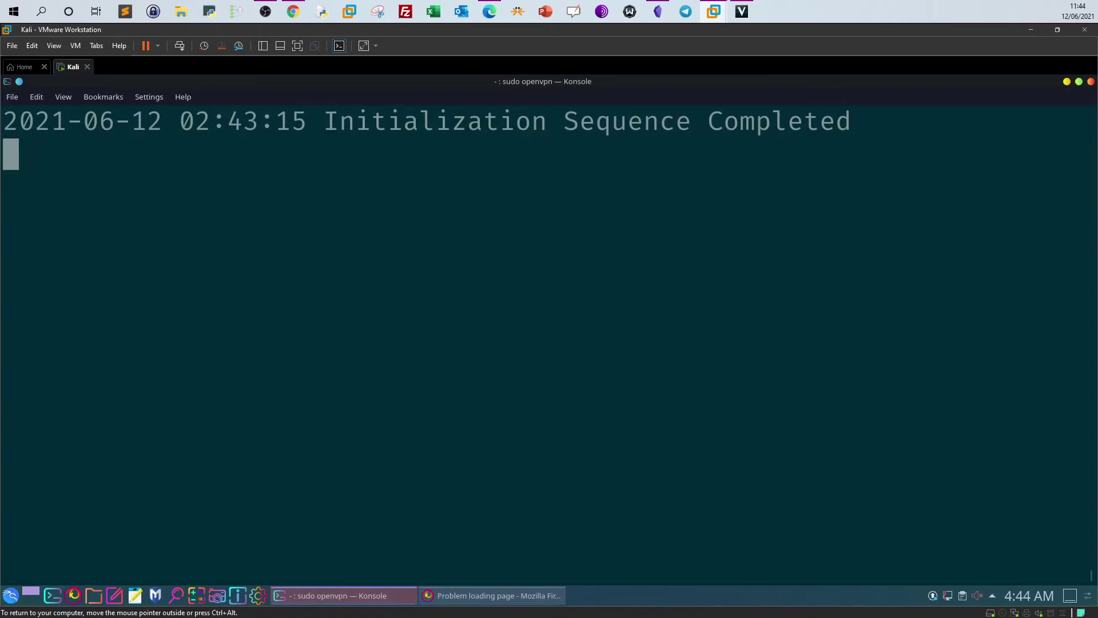
pyautogui.hotkey('ctrl', 'c')
pyautogui.press('Up')
pyautogui.press('Return')
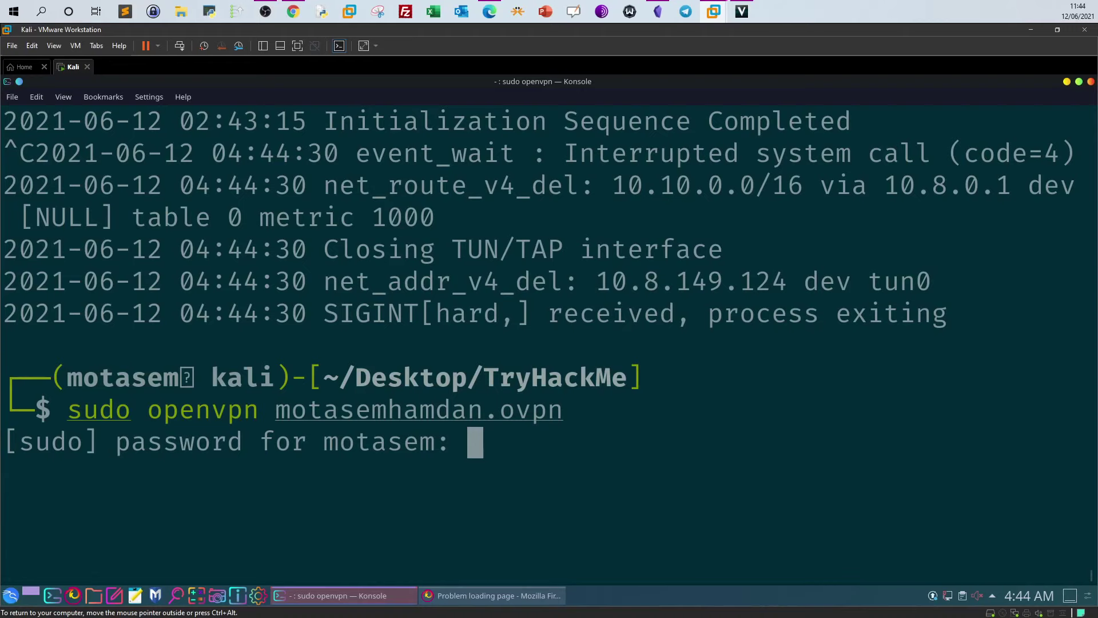
pyautogui.press('Return')
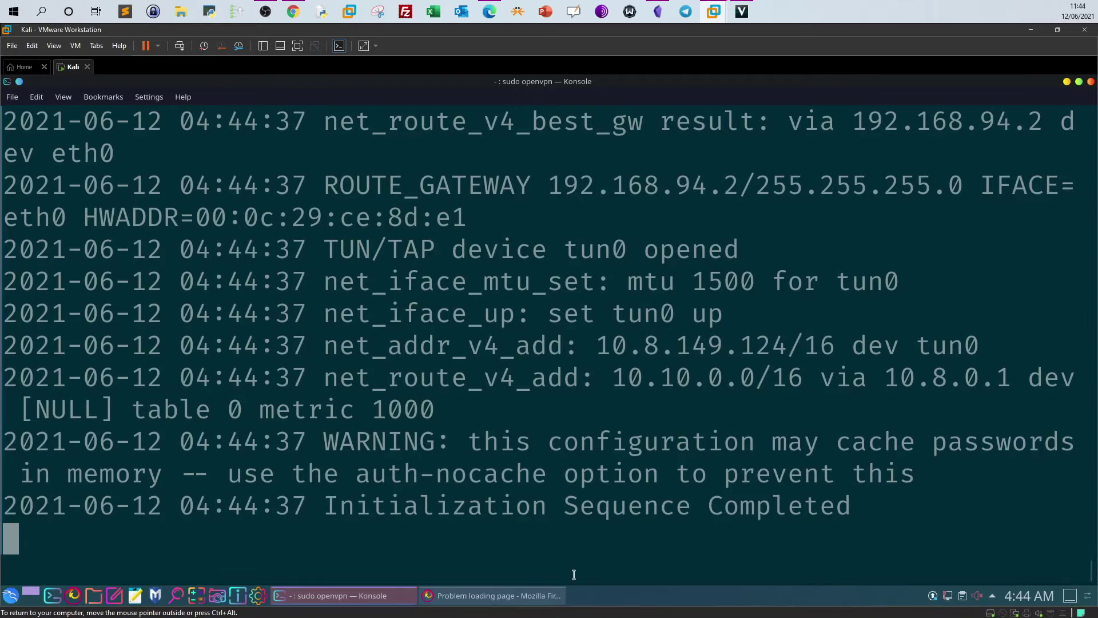
# Switch to Firefox, shorten the failed Splunk search URL to 10.10.161.184:8000/ and load it.
pyautogui.click(498, 597)
pyautogui.click(313, 115)
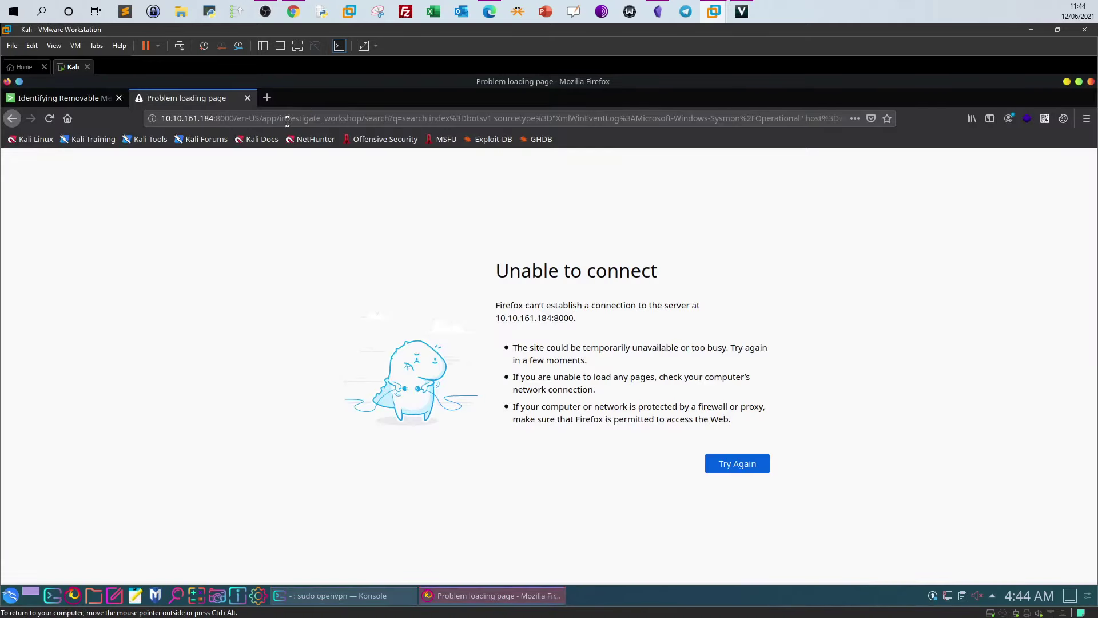
pyautogui.click(233, 115)
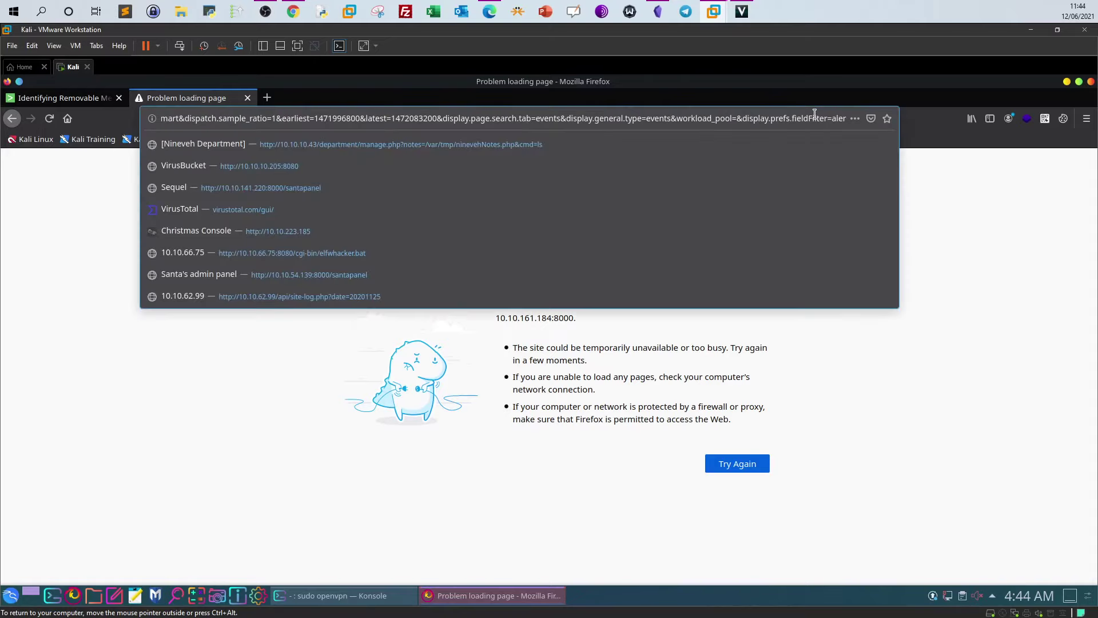
pyautogui.moveTo(845, 119); pyautogui.dragTo(234, 119)
pyautogui.press('BackSpace')
pyautogui.press('BackSpace')
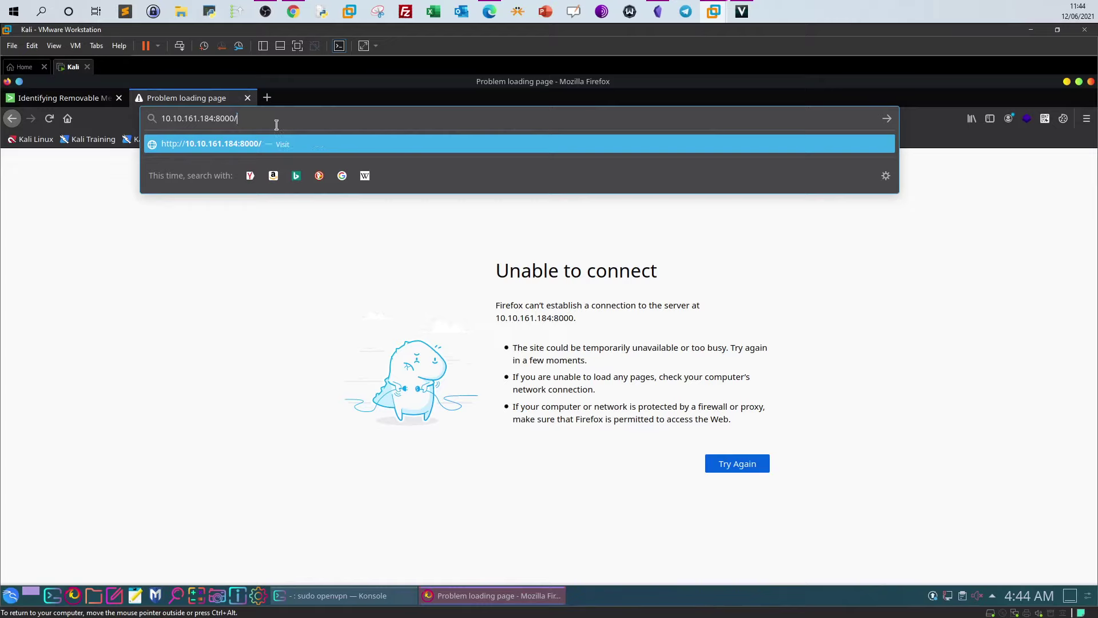
pyautogui.press('Return')
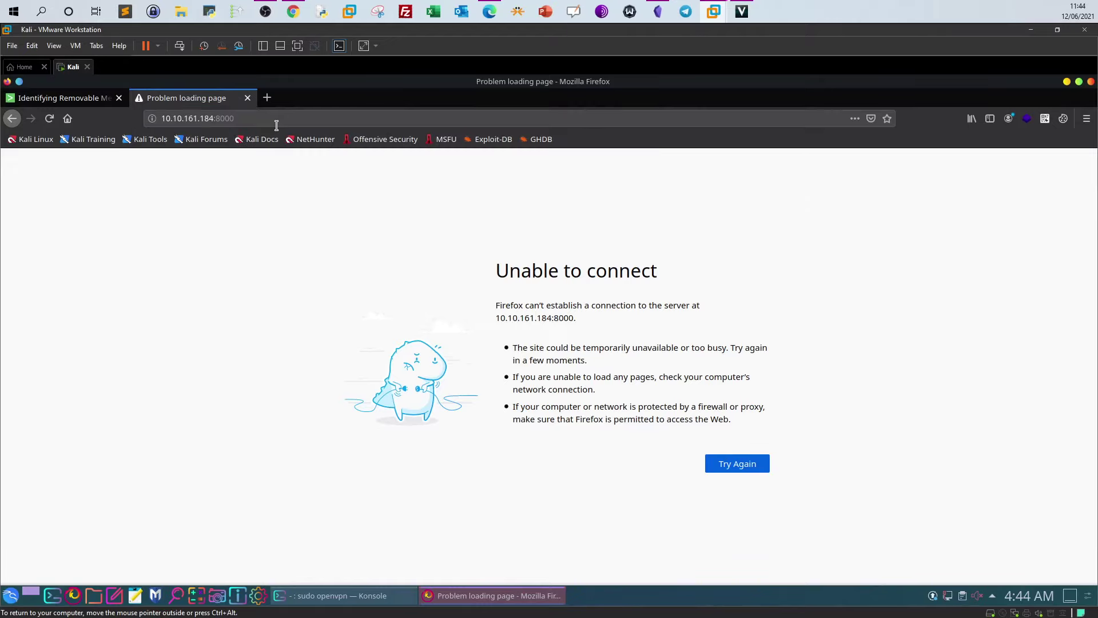
# Copy the Splunk machine's IP address from TryHackMe in Chrome, return to the Kali VM and retry 10.10.161.184:8000 in Firefox.
pyautogui.click(293, 12)
pyautogui.click(485, 226)
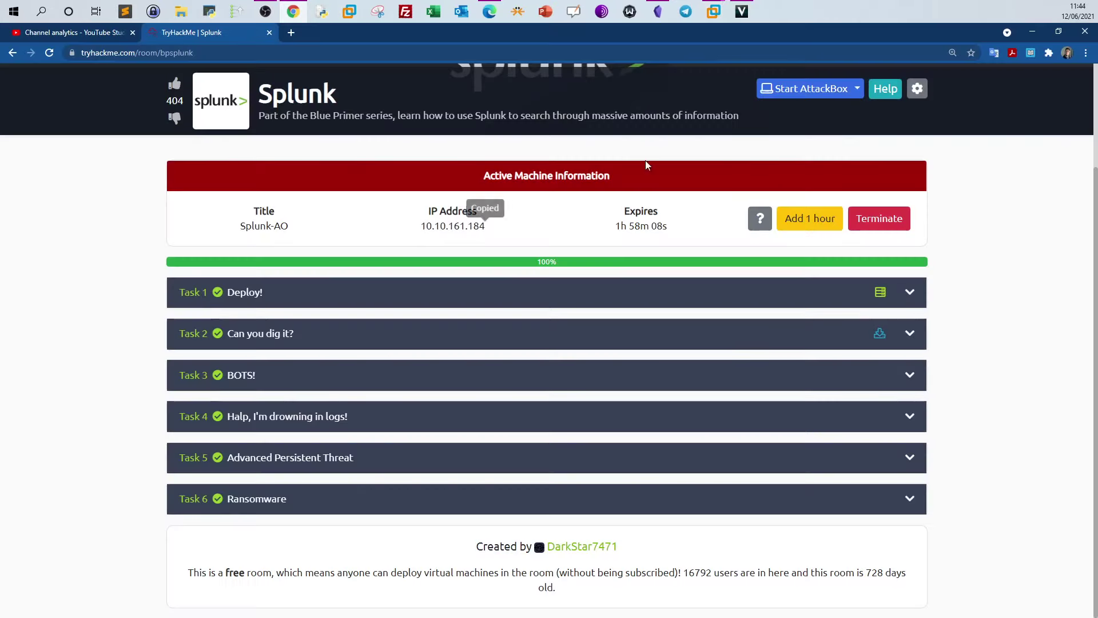
pyautogui.click(713, 12)
pyautogui.click(238, 121)
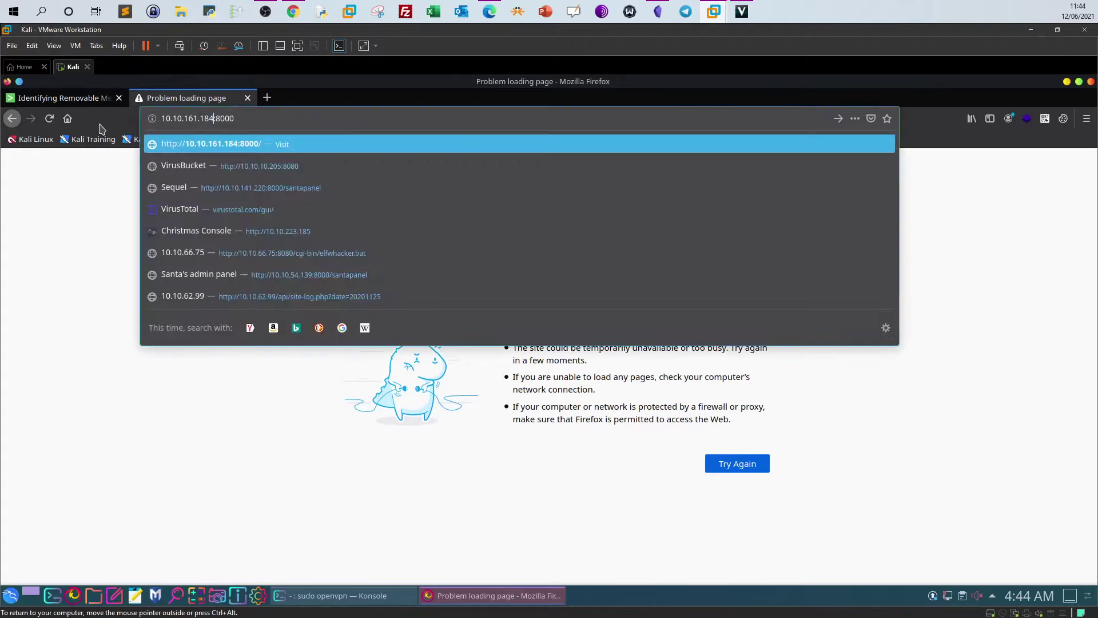
pyautogui.press('Return')
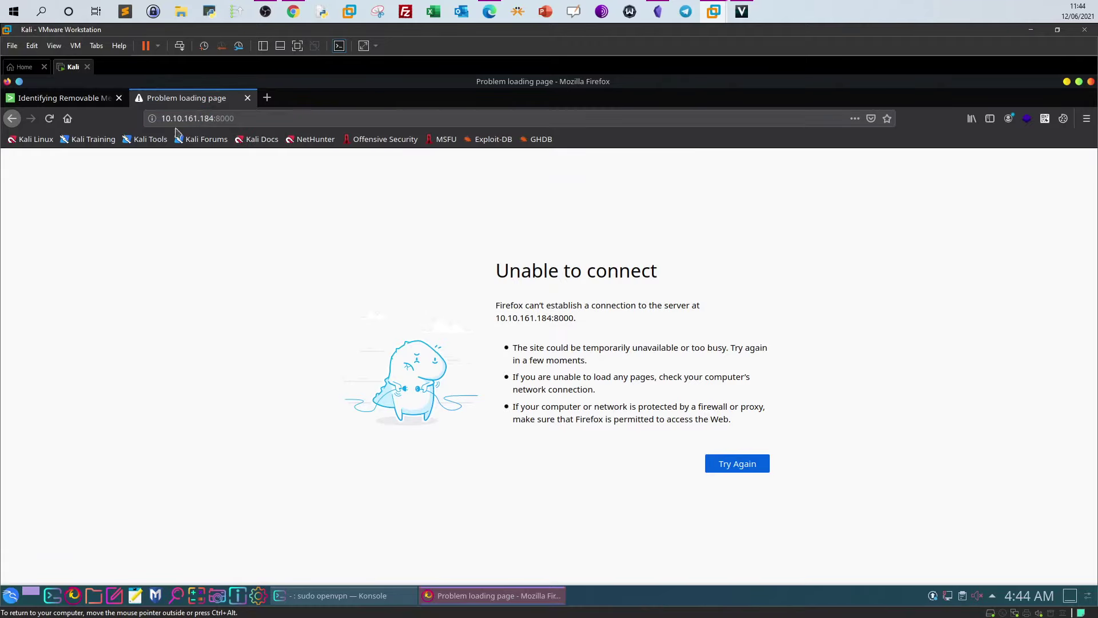
# Check the connection by loading the kali.org NetHunter page separately, close it and reload the Splunk address.
pyautogui.click(267, 98)
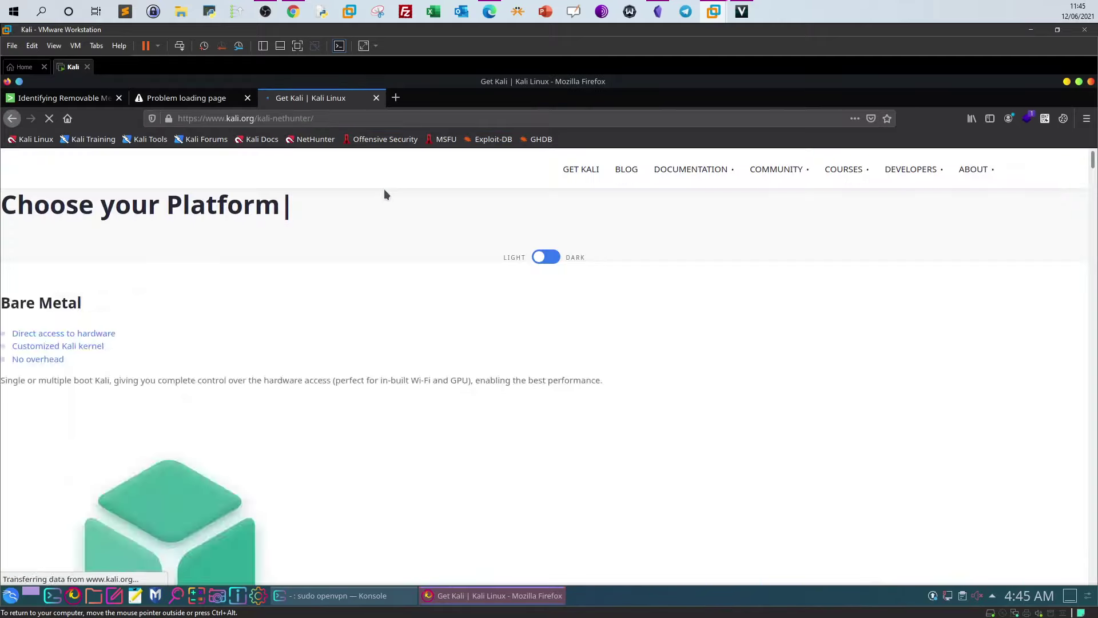
pyautogui.click(375, 99)
pyautogui.click(49, 119)
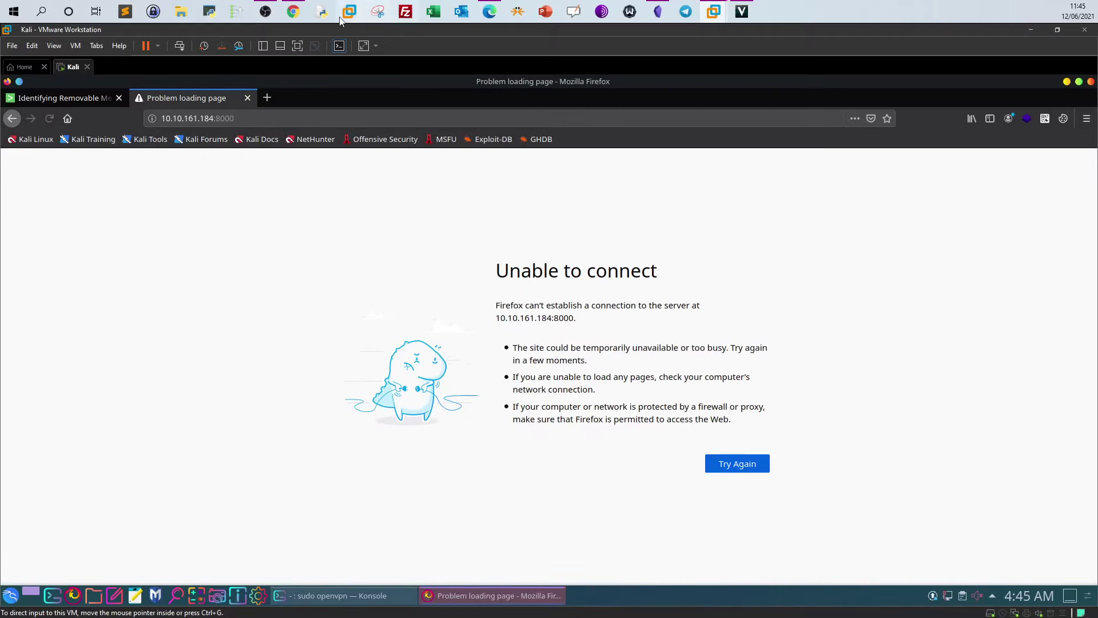
# Switch to Chrome, review the active machine's details and the Task 6 Ransomware questions on TryHackMe, and return to the Kali VM.
pyautogui.click(293, 11)
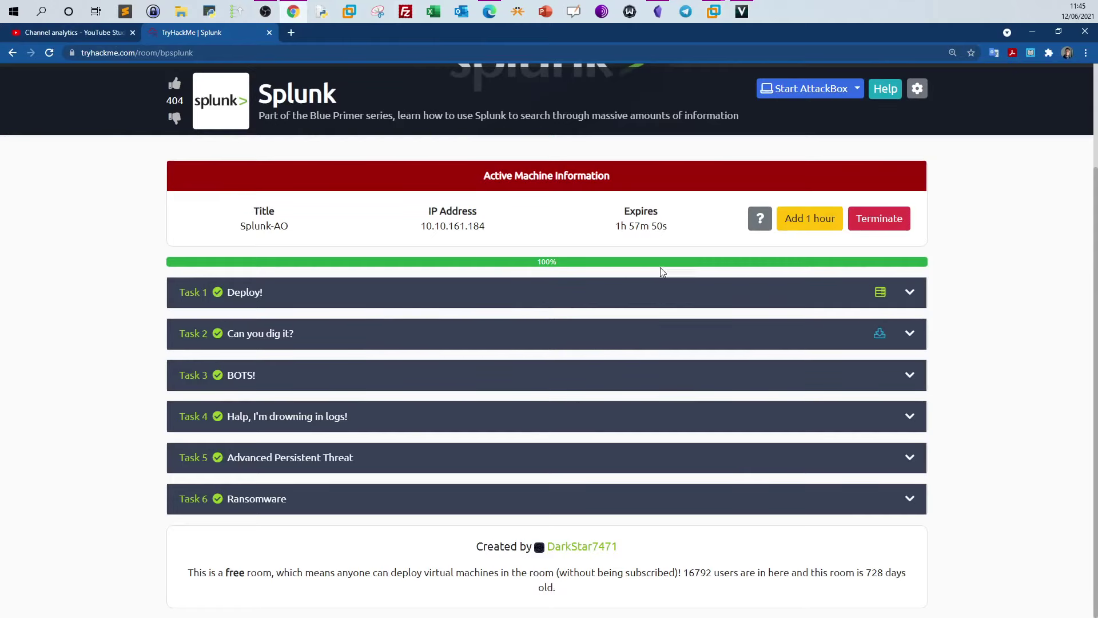
pyautogui.moveTo(505, 215)
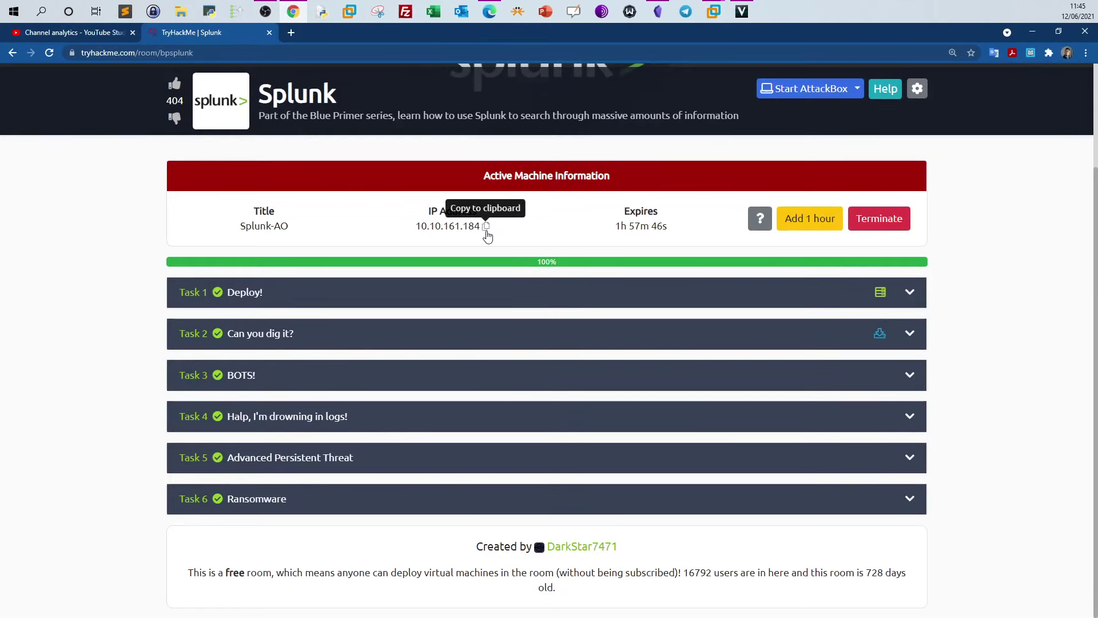
pyautogui.click(315, 506)
pyautogui.scroll(-15, 320, 503)
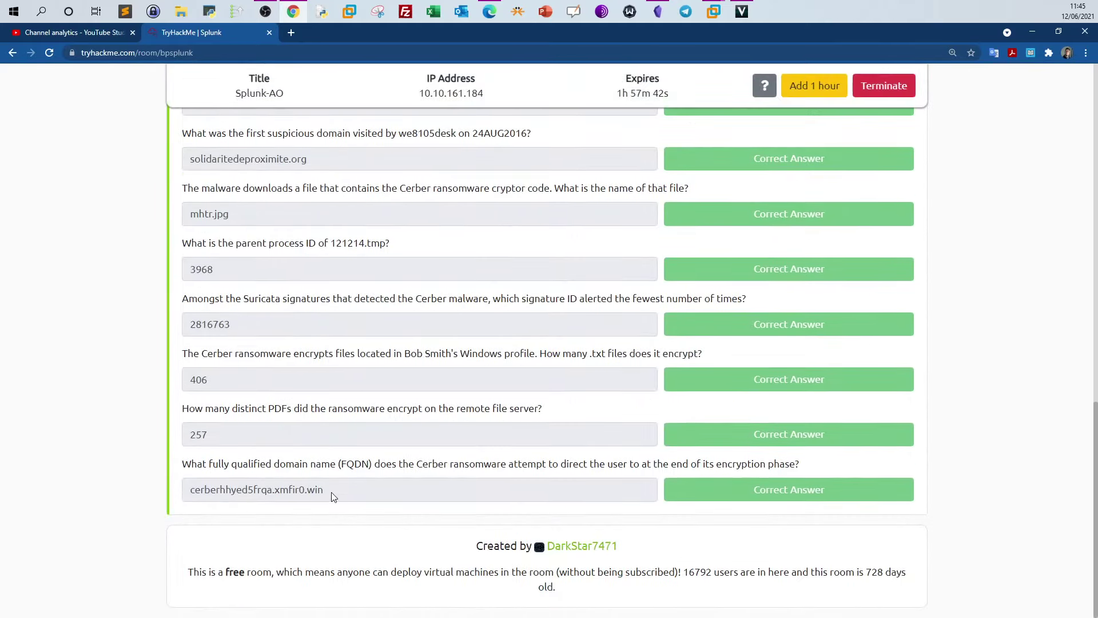
pyautogui.click(706, 13)
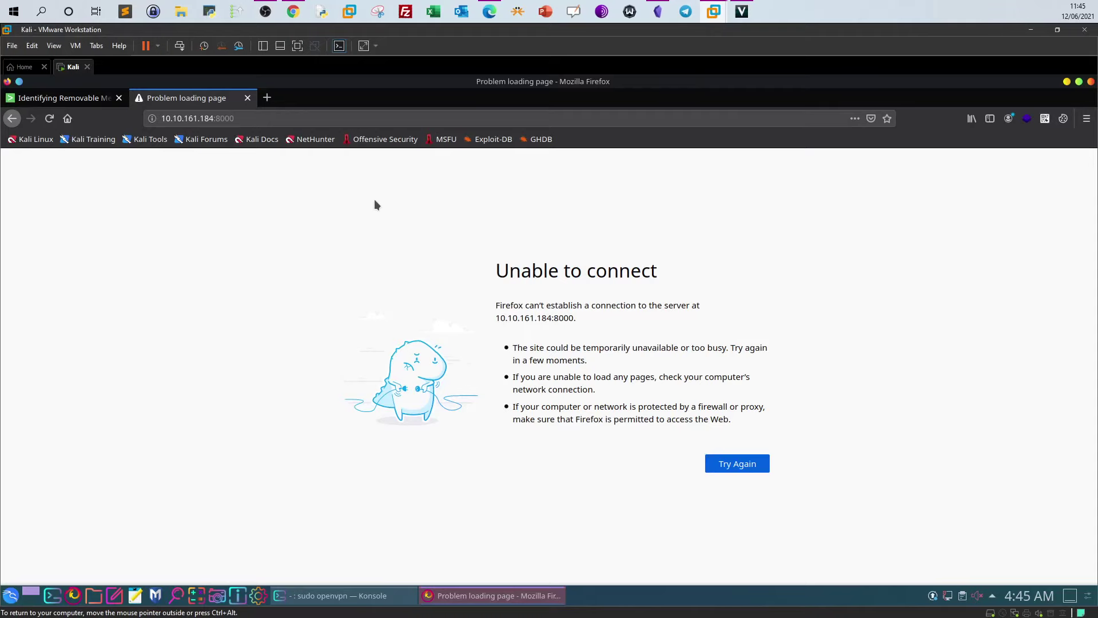
# Close the outdated Identifying Removable Media page and reload the Splunk server at 10.10.161.184:8000.
pyautogui.click(63, 100)
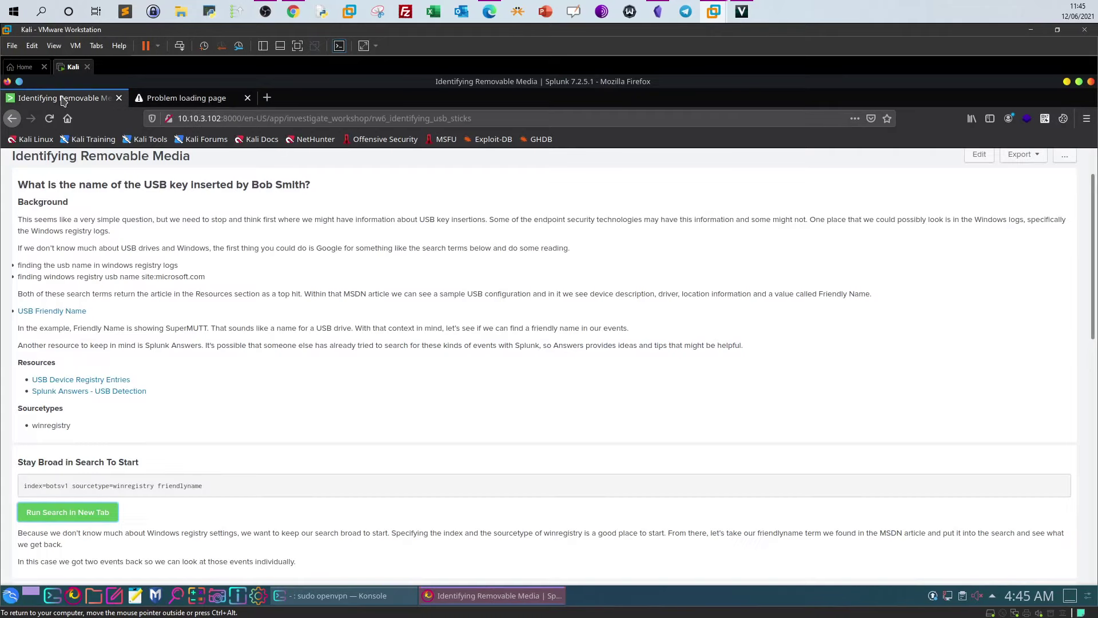
pyautogui.click(119, 97)
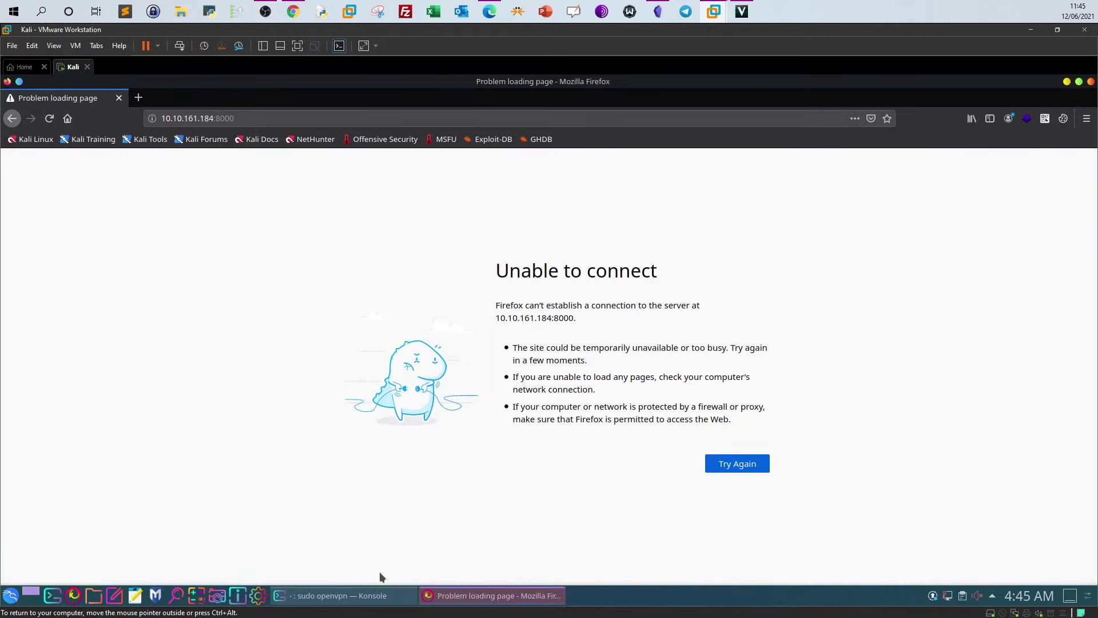
pyautogui.click(50, 119)
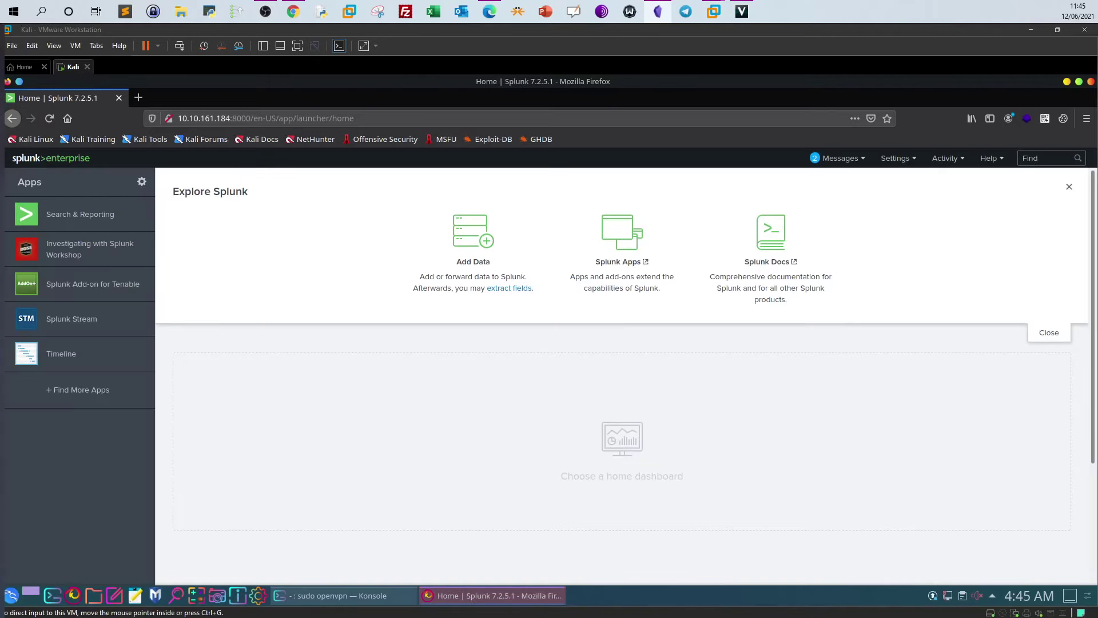
# Open the Investigating with Splunk Workshop app and continue from its introduction to the Reviewing All Data Available page.
pyautogui.click(96, 256)
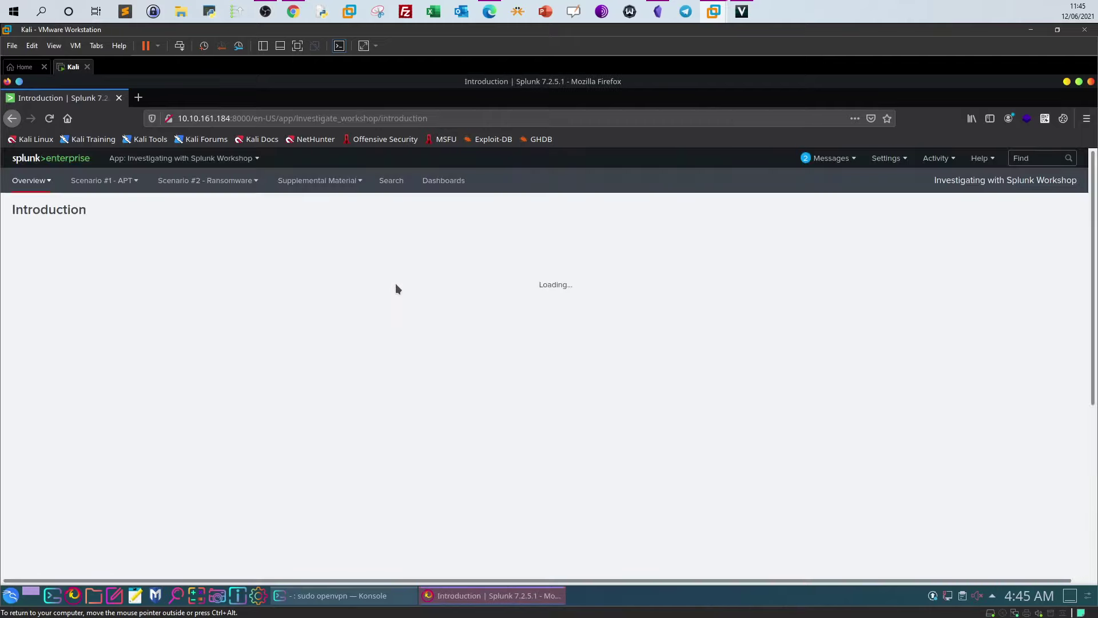
pyautogui.scroll(-5, 515, 324)
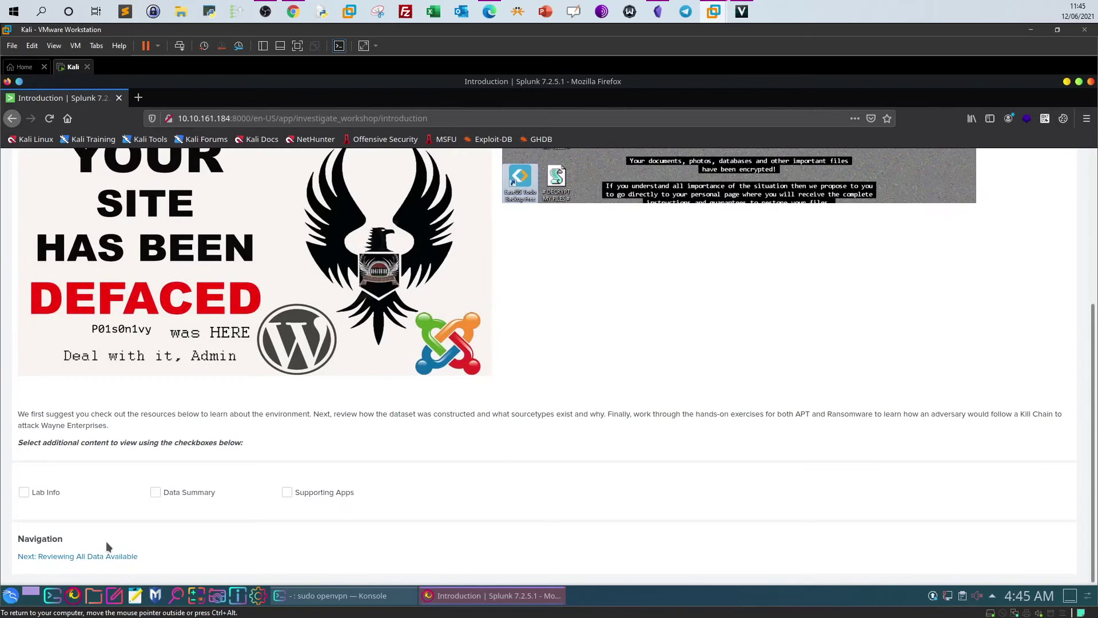
pyautogui.moveTo(92, 557); pyautogui.dragTo(71, 539)
pyautogui.click(69, 557)
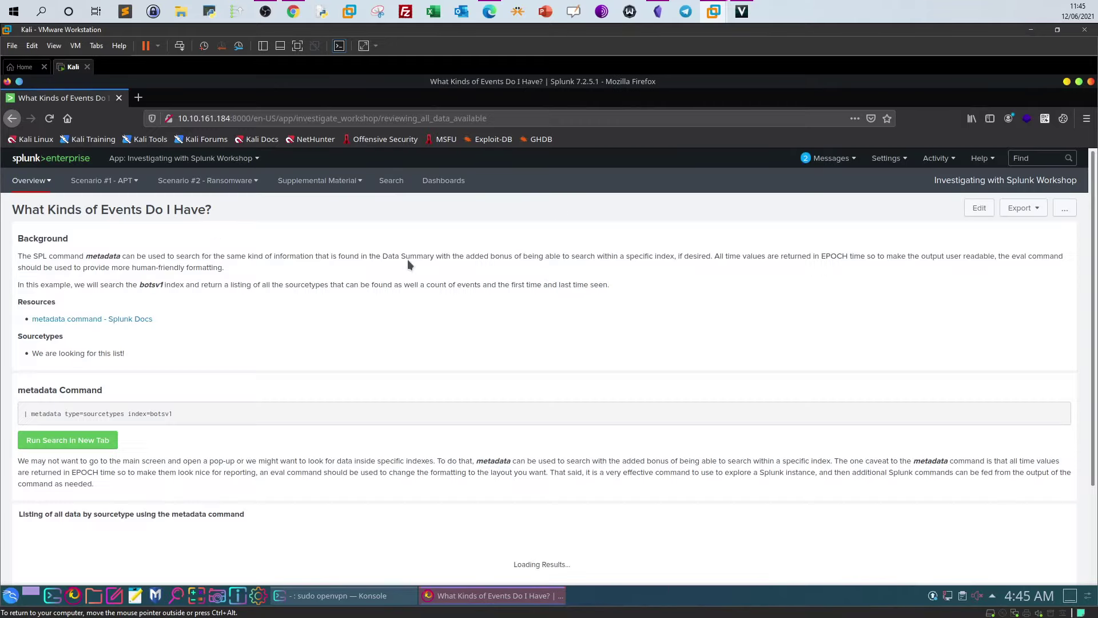
# Run the workshop's "| metadata type=sourcetypes index=botsv1" search separately and close the page it was launched from.
pyautogui.scroll(-4, 112, 354)
pyautogui.scroll(4, 114, 362)
pyautogui.click(68, 441)
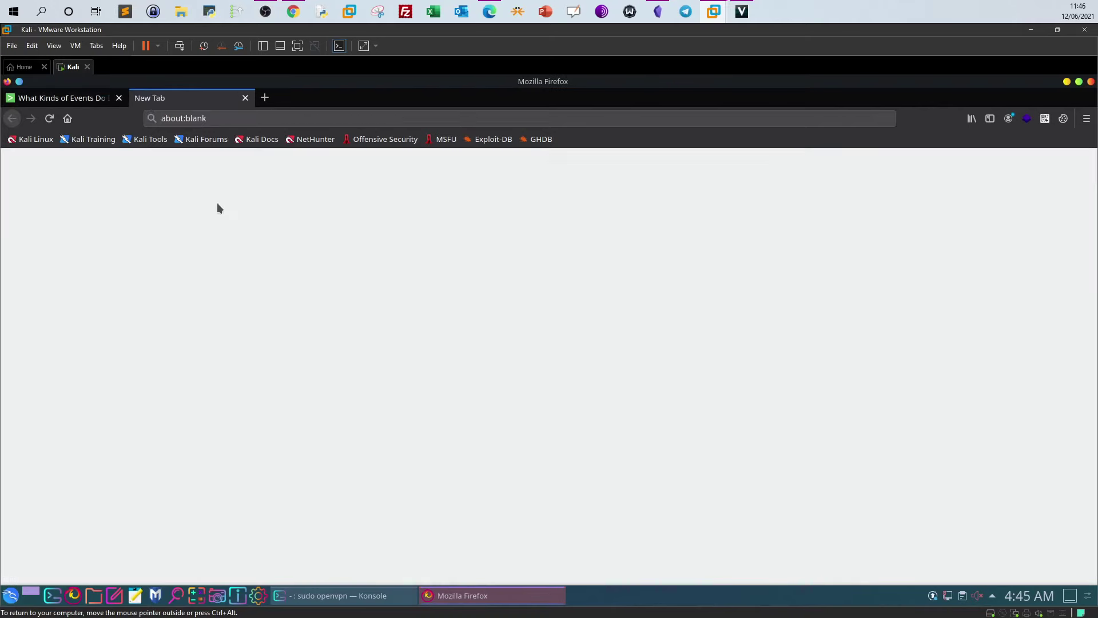
pyautogui.click(74, 98)
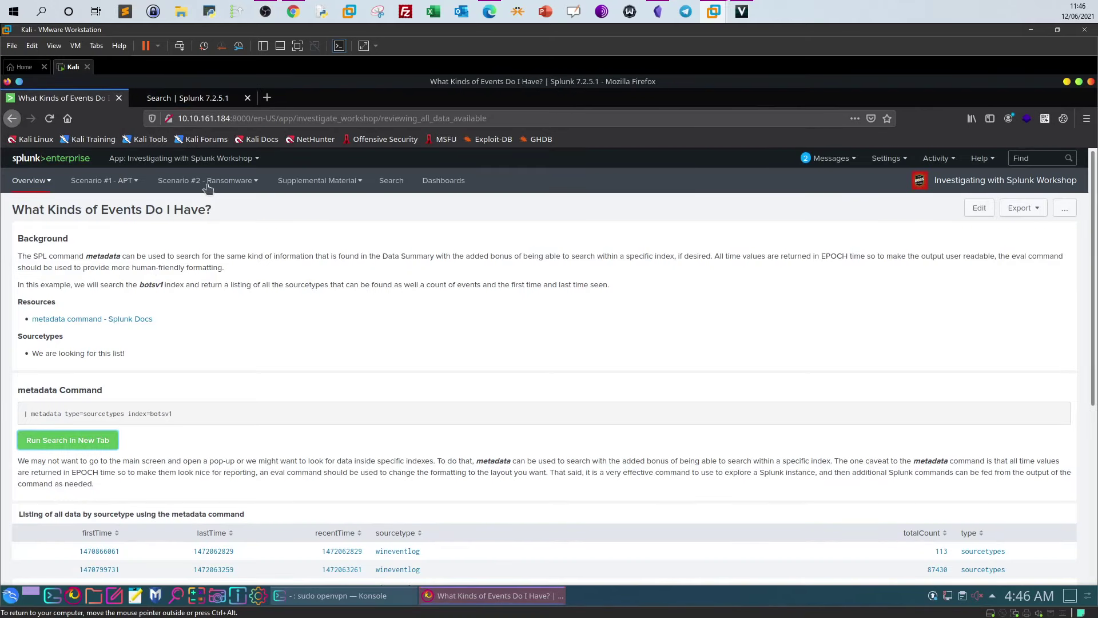
pyautogui.click(119, 98)
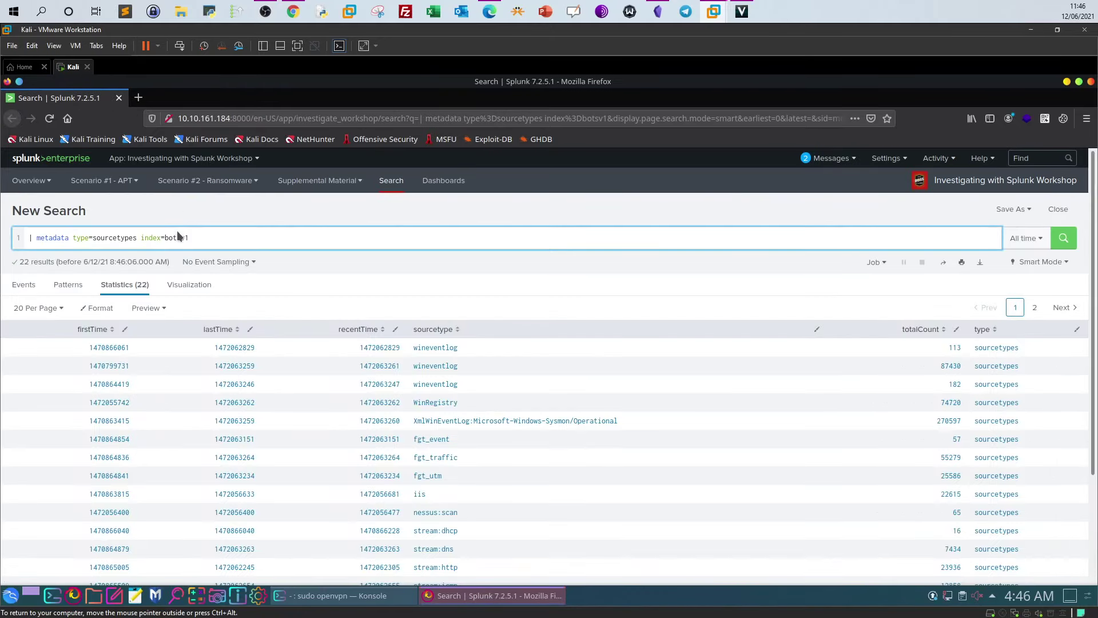
pyautogui.hotkey('ctrl', 'a')
pyautogui.write('index=botsv1 sourcetype=XmlWinEventLog:Microsoft-Windows-Sysmon/Operational host=we8105desk EventCode=2 TargetFilename="C:\\\\Users\\\\bob.smith.WAYNECORPINC\\\\*.txt"')
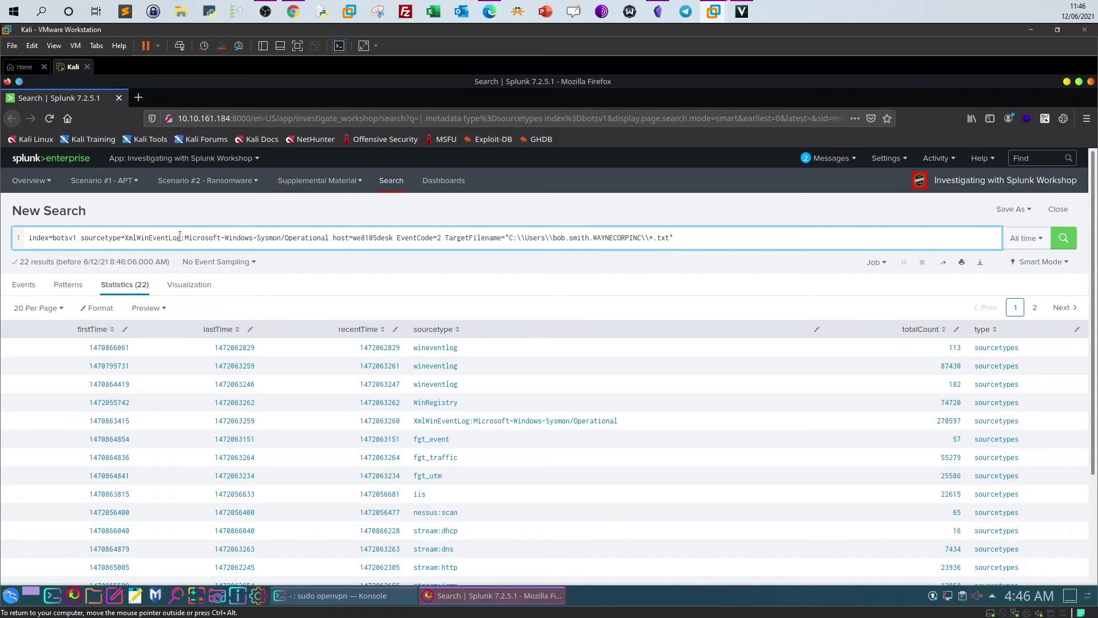
pyautogui.click(1035, 242)
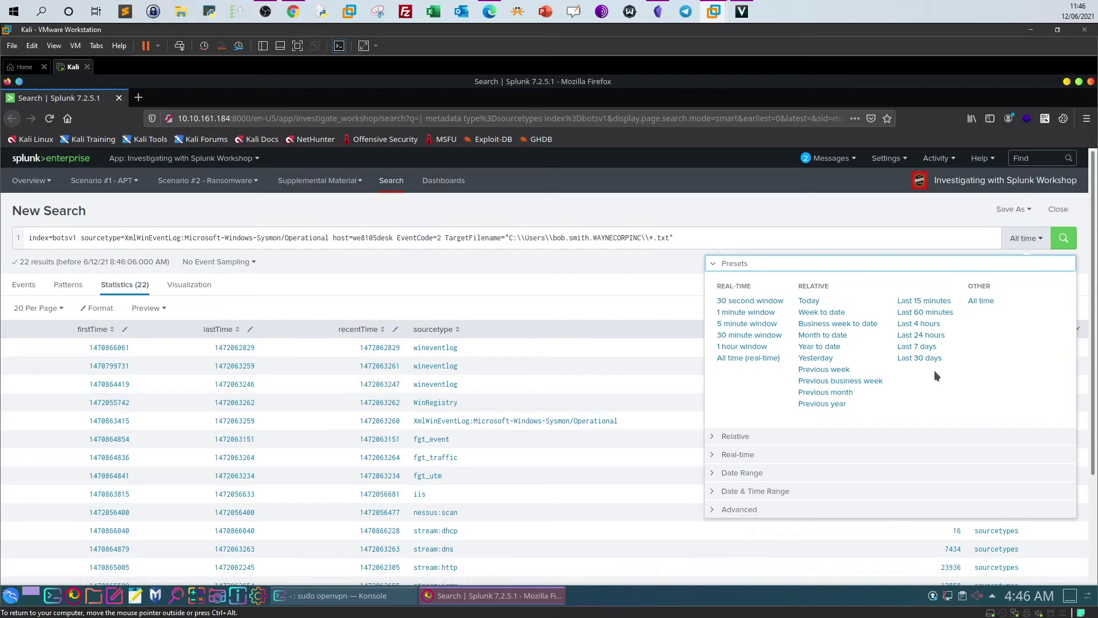
# Open the Scenario #2 - Ransomware page about identifying the victim's IP address and run its "index=botsv1 we8105desk" search separately.
pyautogui.click(246, 181)
pyautogui.click(198, 230)
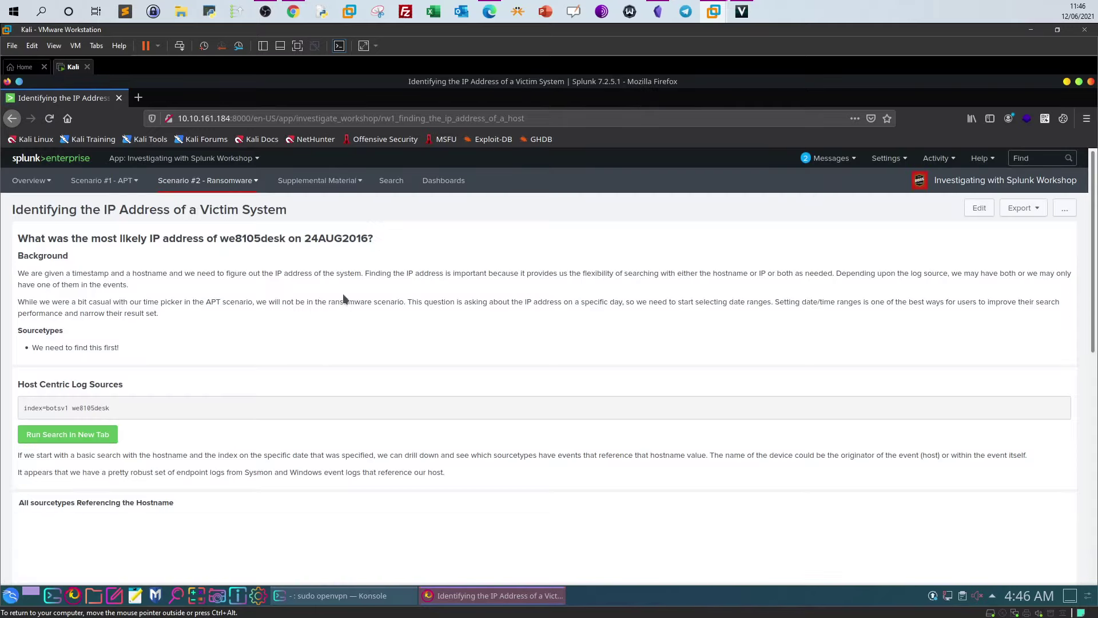
pyautogui.click(103, 437)
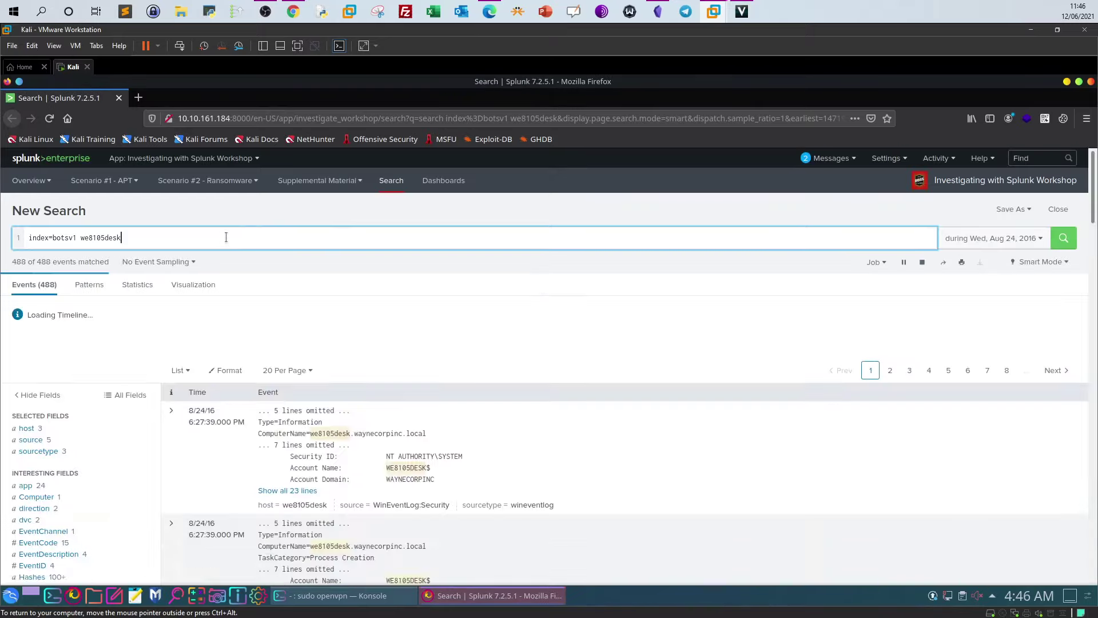
# Search index=botsv1, sourcetype=XmlWinEventLog:Microsoft-Windows-Sysmon/Operational, host=we8105desk and EventCode=2 for TargetFilename values matching *.txt in the user's profile folder.
pyautogui.hotkey('ctrl', 'a')
pyautogui.write('index=botsv1 sourcetype=XmlWinEventLog:Microsoft-Windows-Sysmon/Operational host=we8105desk EventCode=2 TargetFilename="C:\\\\Users\\\\bob.smith.WAYNECORPINC\\\\*.txt"')
pyautogui.press('Return')
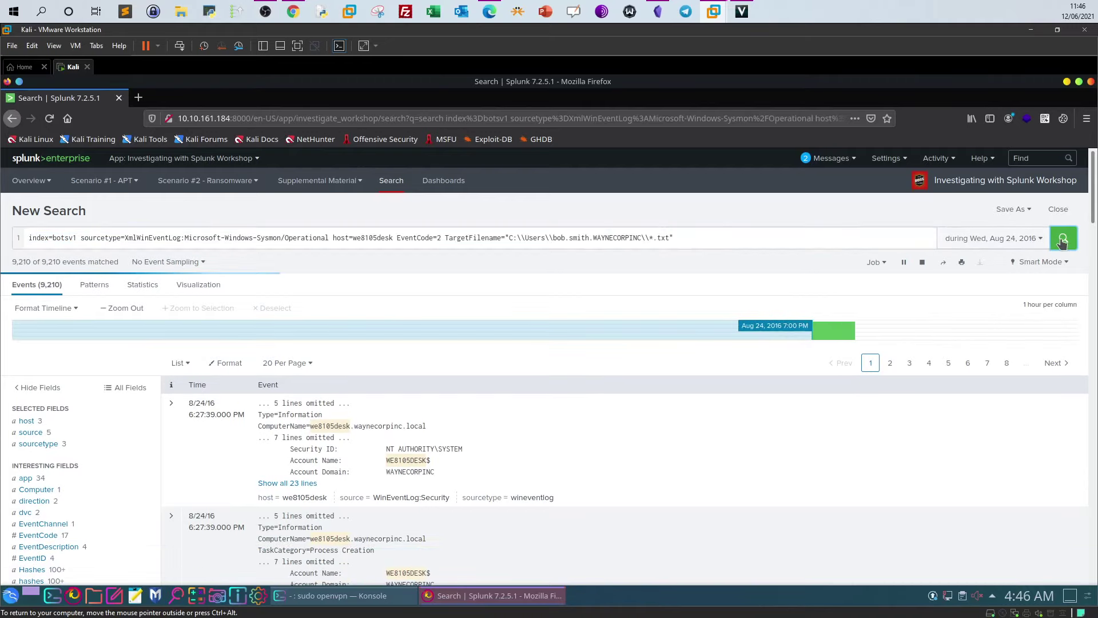
pyautogui.click(1062, 239)
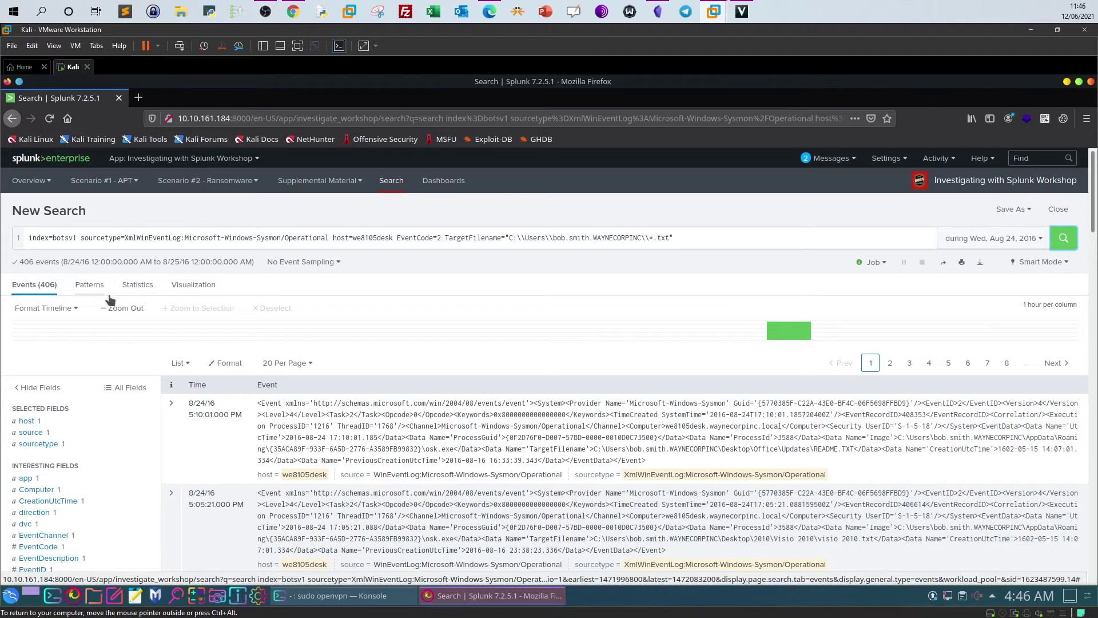
# Append "| stats dc(TargetFilename)" to the search and run it to count the distinct encrypted .txt files.
pyautogui.click(690, 241)
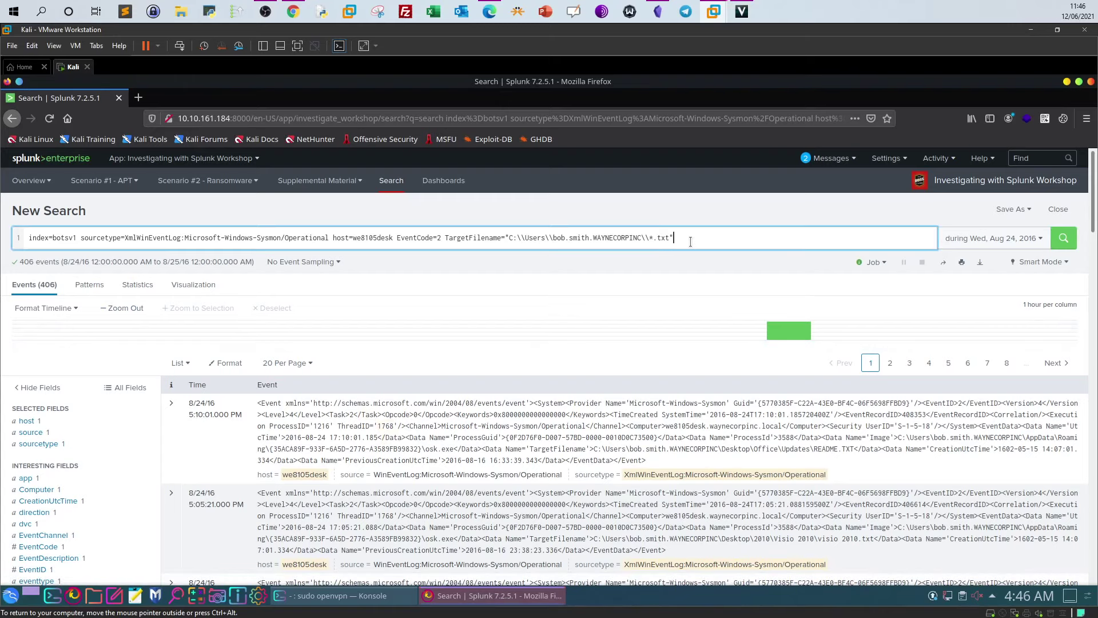
pyautogui.write('|')
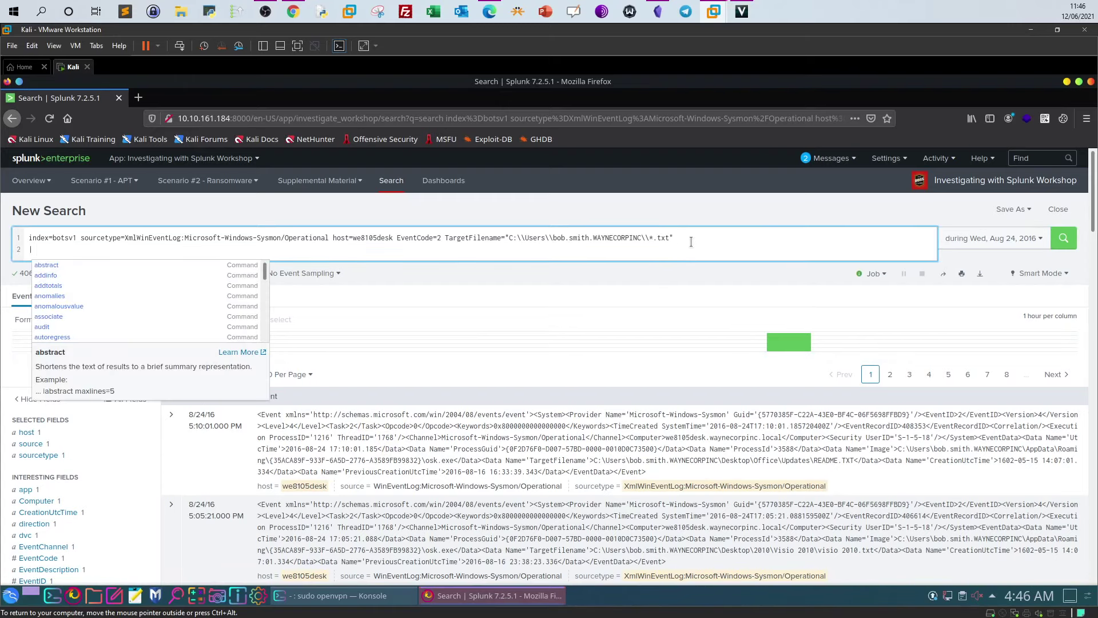
pyautogui.write('s')
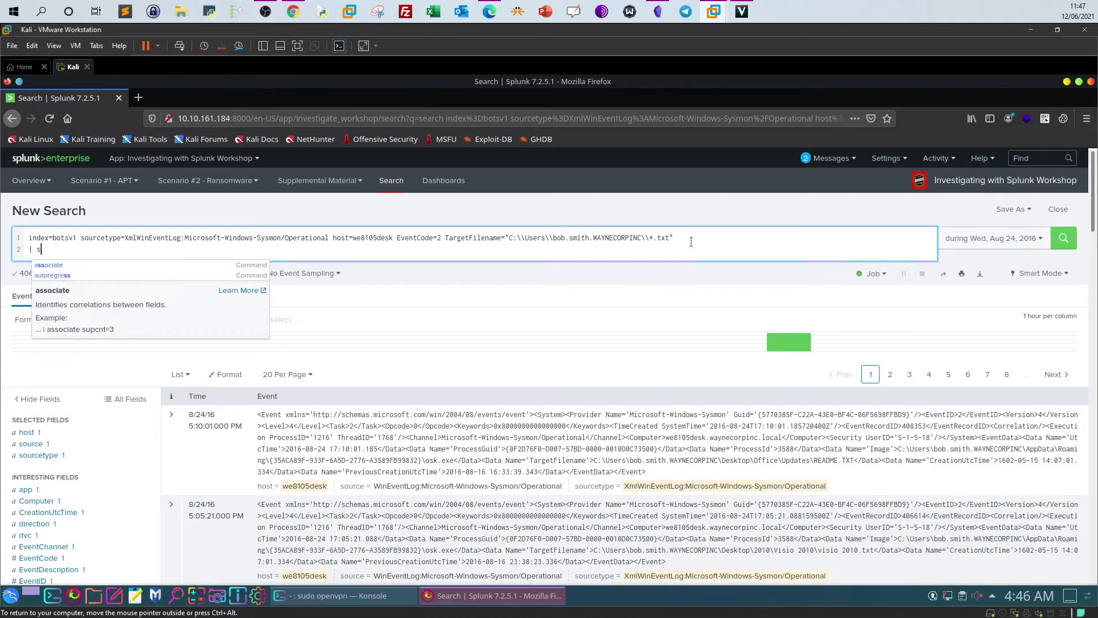
pyautogui.write('atats')
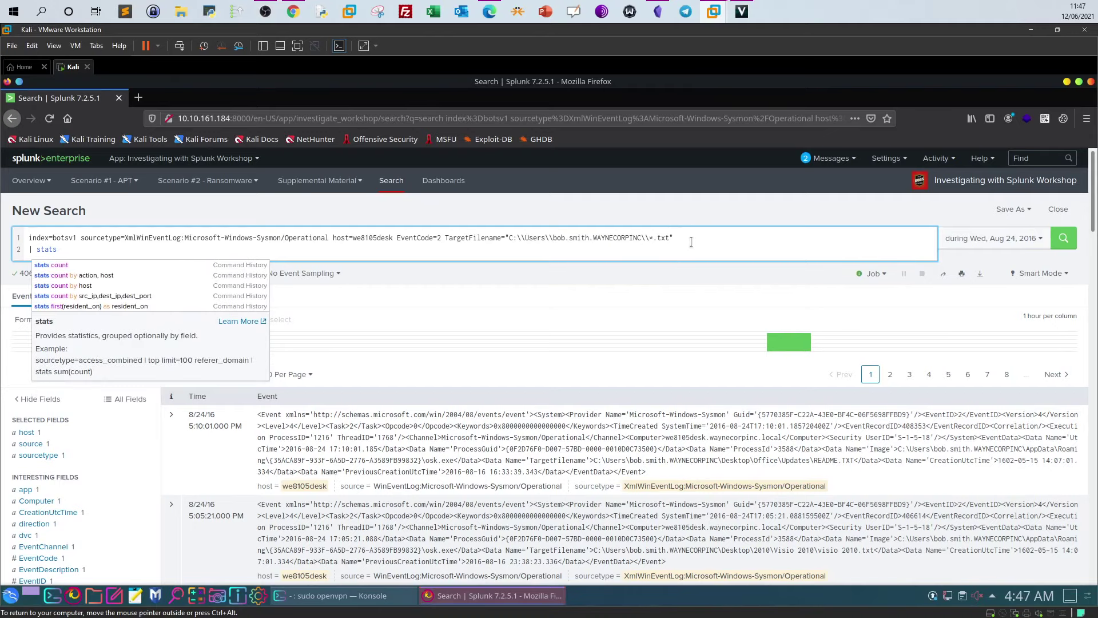
pyautogui.write(' dc(')
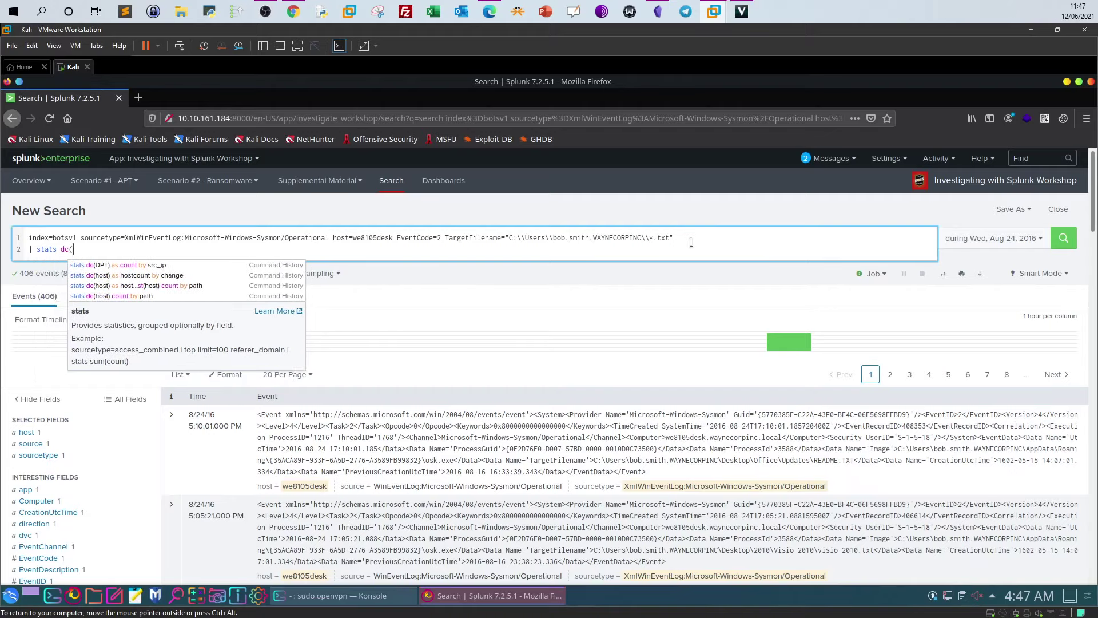
pyautogui.moveTo(446, 238); pyautogui.dragTo(499, 238)
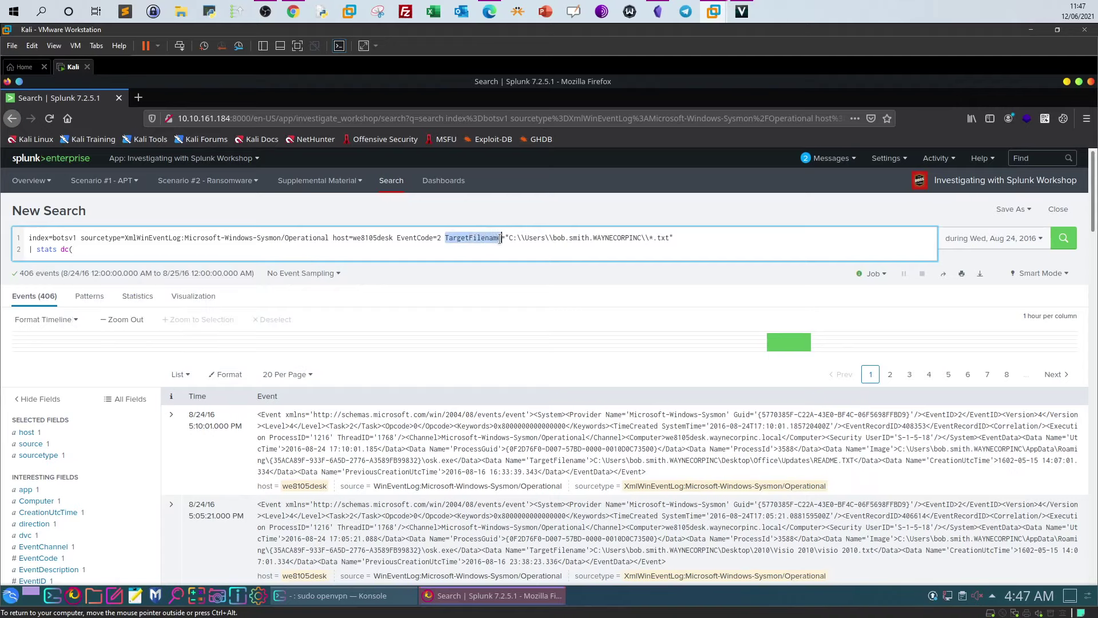
pyautogui.middleClick(190, 251)
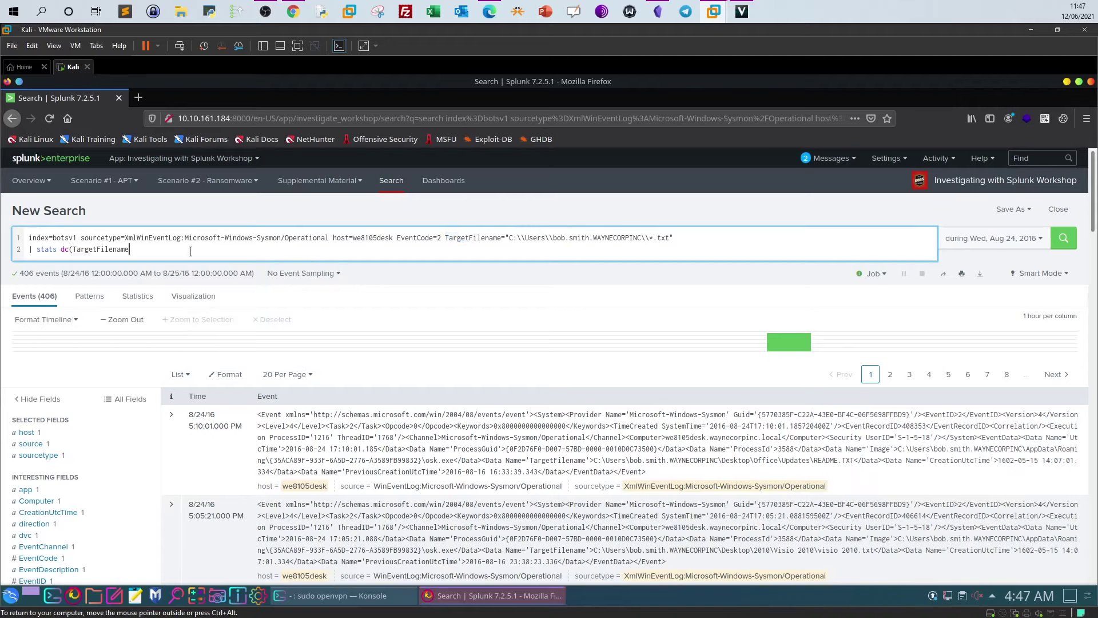
pyautogui.click(1064, 241)
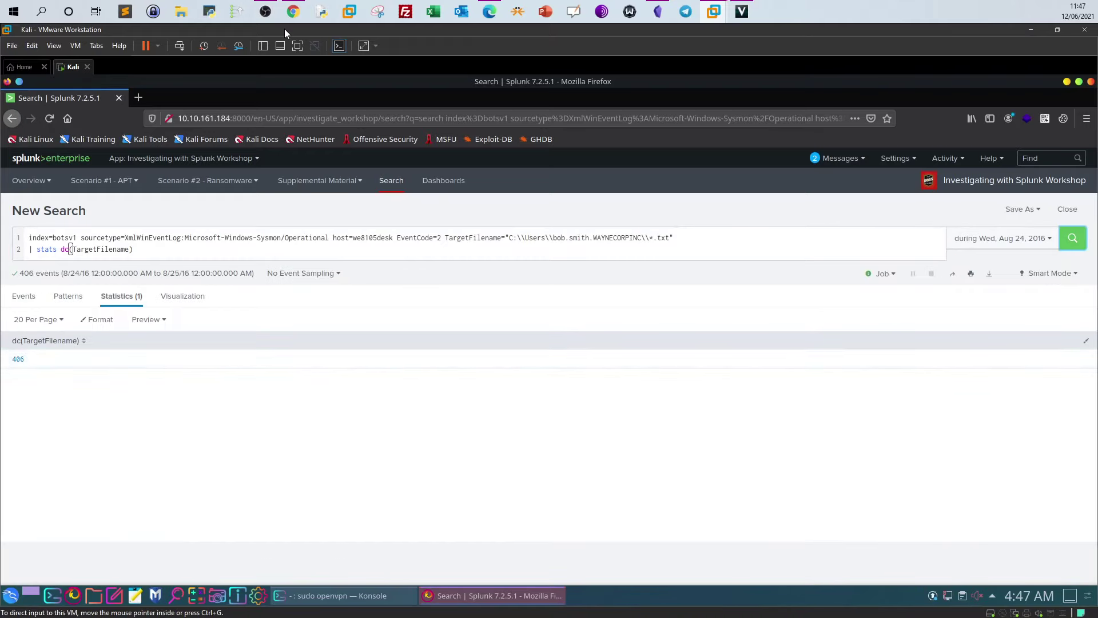
# Switch to the TryHackMe room in Chrome, read the question about distinct PDFs encrypted on the remote file server, and return to Splunk.
pyautogui.click(292, 12)
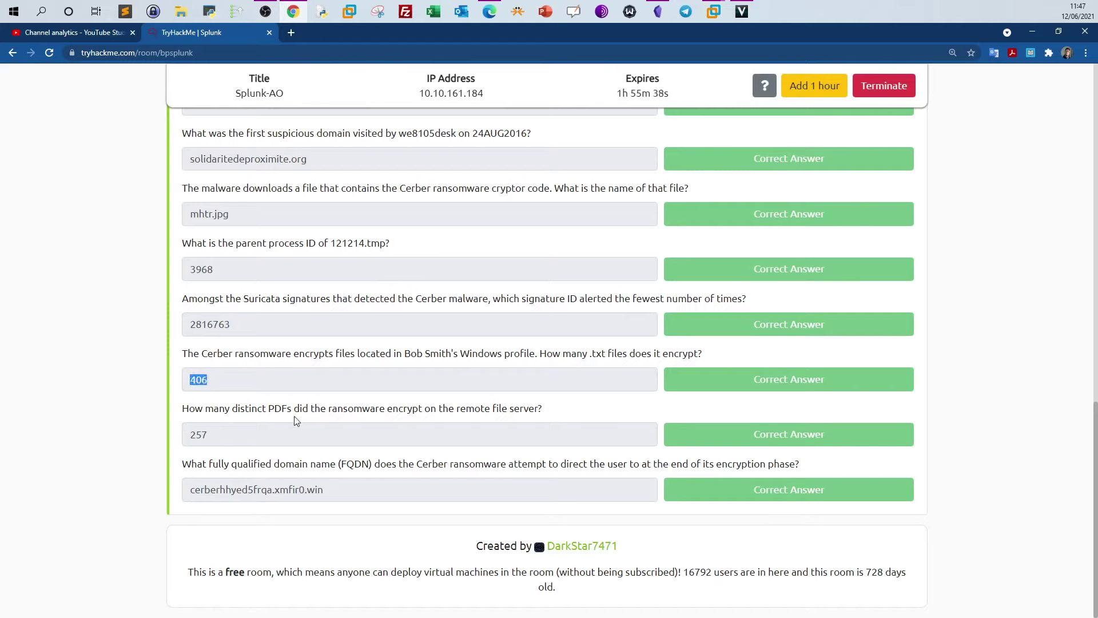
pyautogui.moveTo(424, 410); pyautogui.dragTo(544, 409)
pyautogui.click(454, 426)
pyautogui.moveTo(271, 408); pyautogui.dragTo(283, 404)
pyautogui.moveTo(713, 11)
pyautogui.click(732, 45)
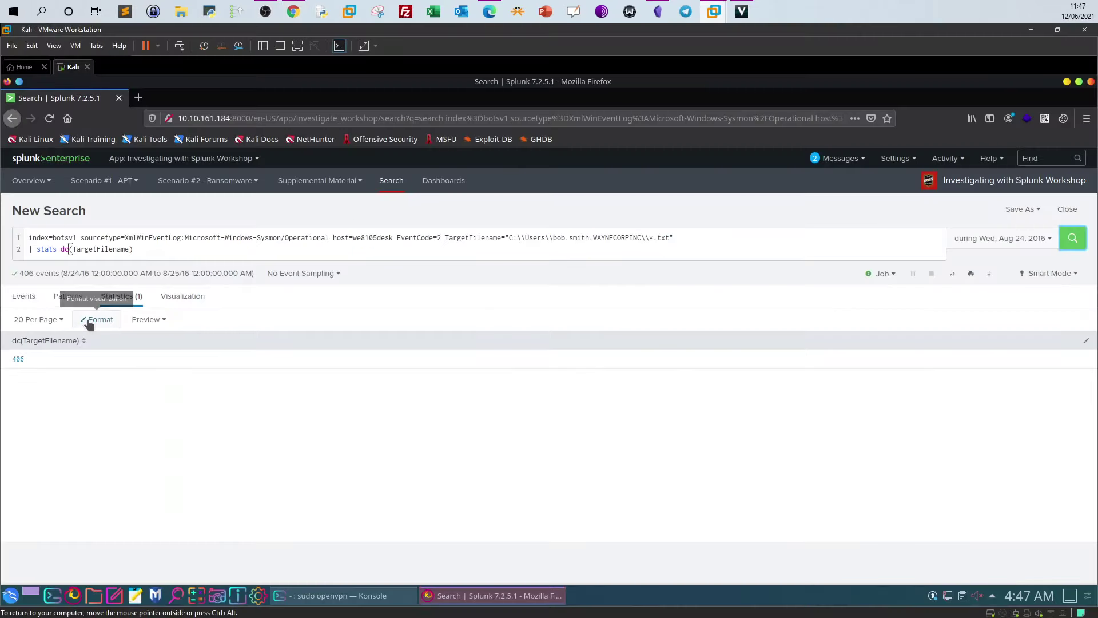
# Replace the query with index=botsv1 sourcetype="stream:dns" and run the search.
pyautogui.moveTo(133, 249); pyautogui.dragTo(124, 237)
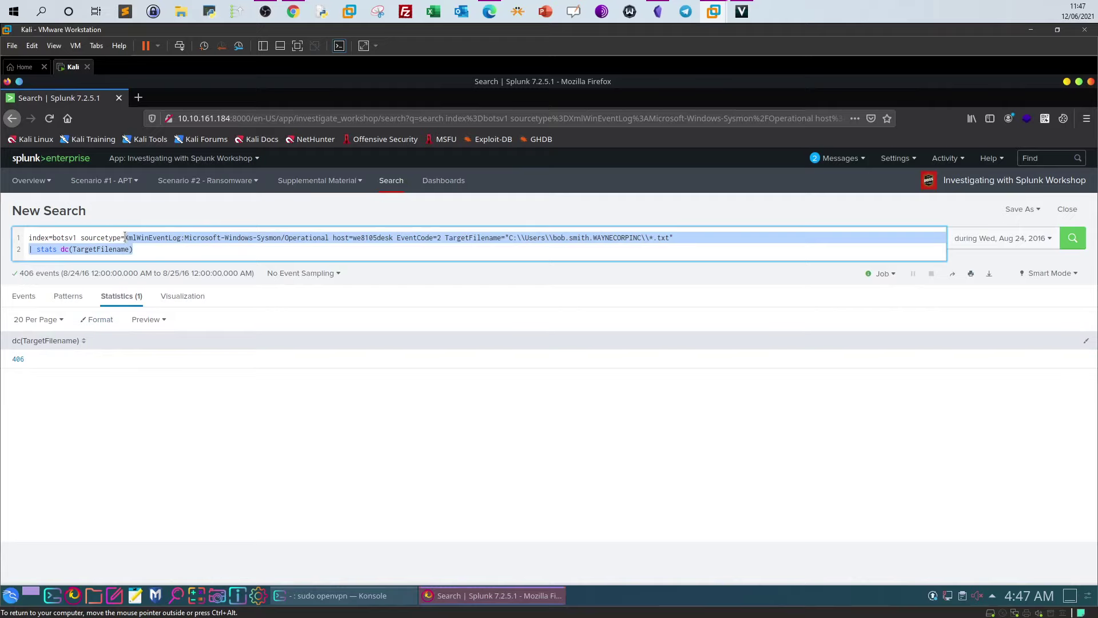
pyautogui.press('BackSpace')
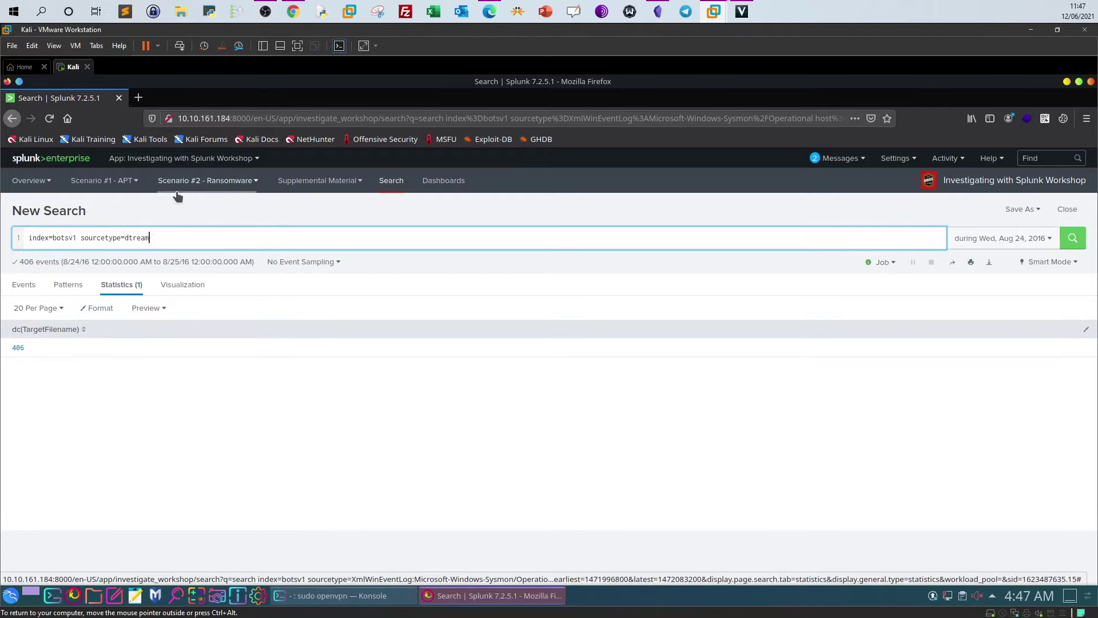
pyautogui.write('d')
pyautogui.press('BackSpace')
pyautogui.write('strea')
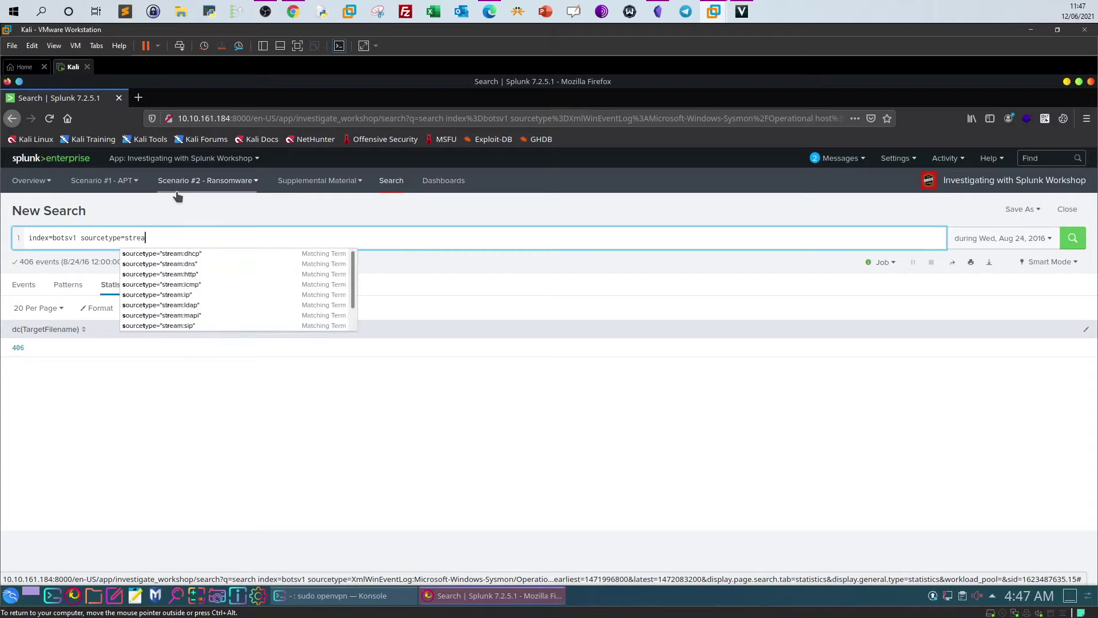
pyautogui.write('m:dns')
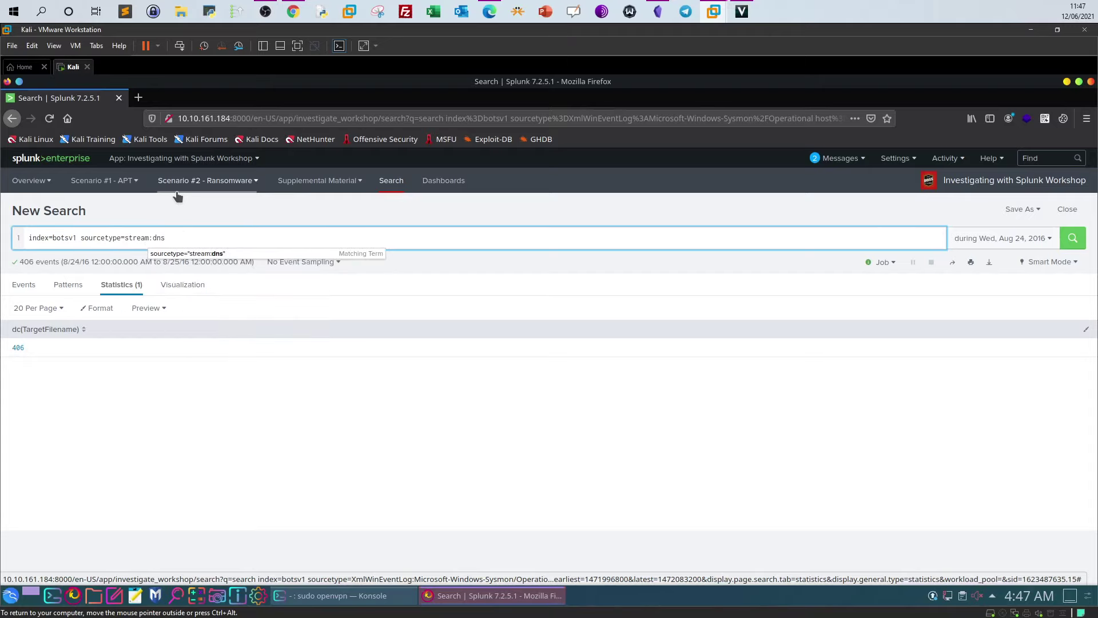
pyautogui.click(200, 253)
pyautogui.click(1072, 238)
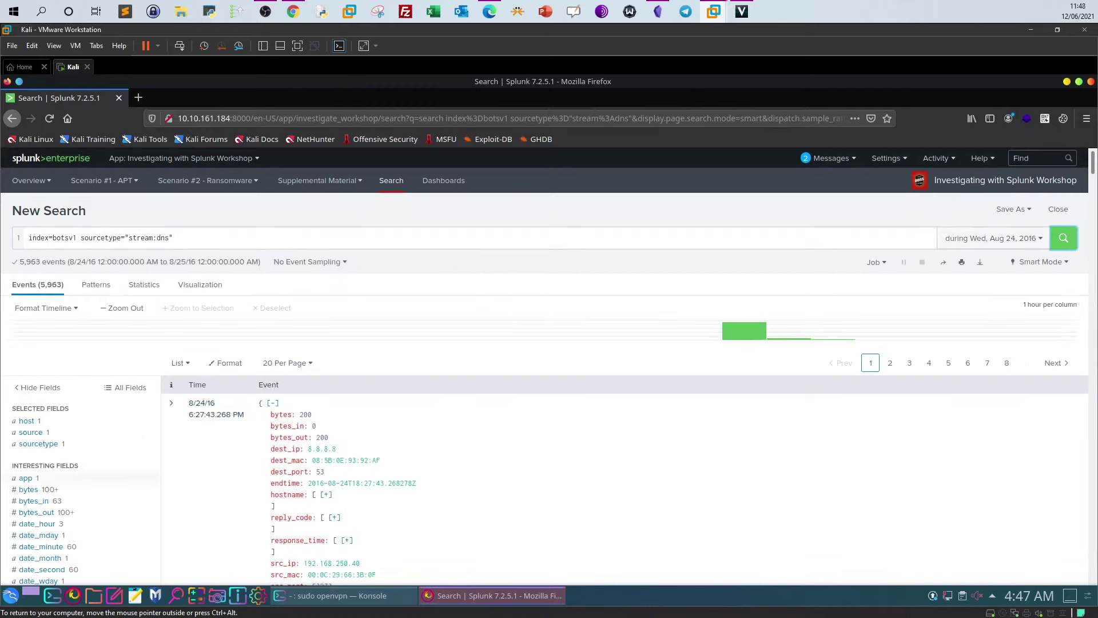
# Narrow the DNS events to src 192.168.250.100 and record_type A, and delete both filters from the query.
pyautogui.scroll(-7, 43, 493)
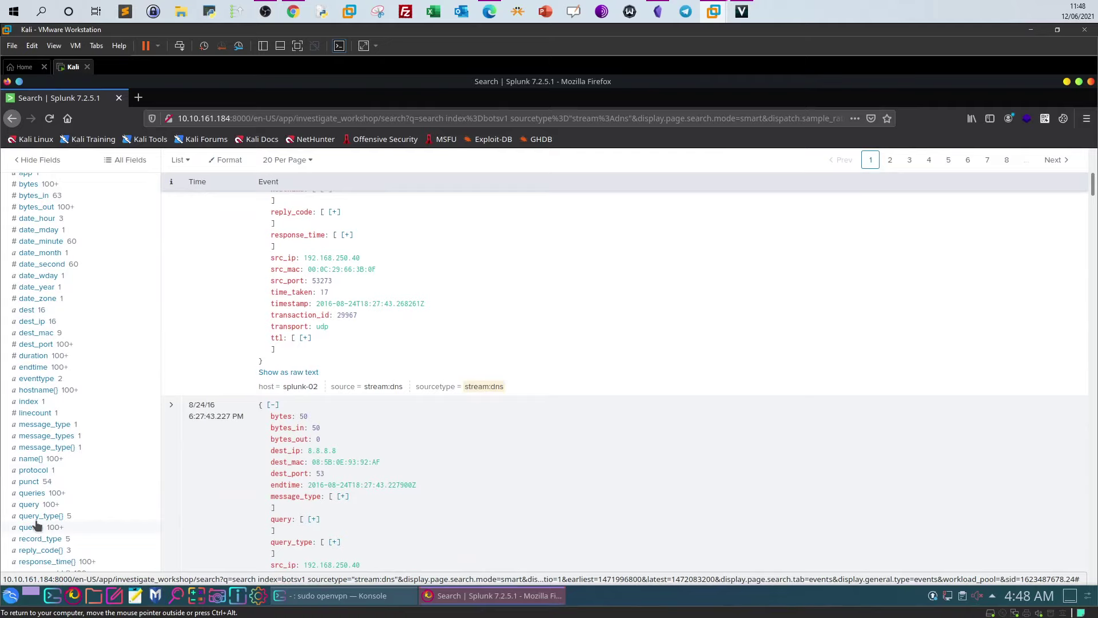
pyautogui.click(24, 483)
pyautogui.click(223, 449)
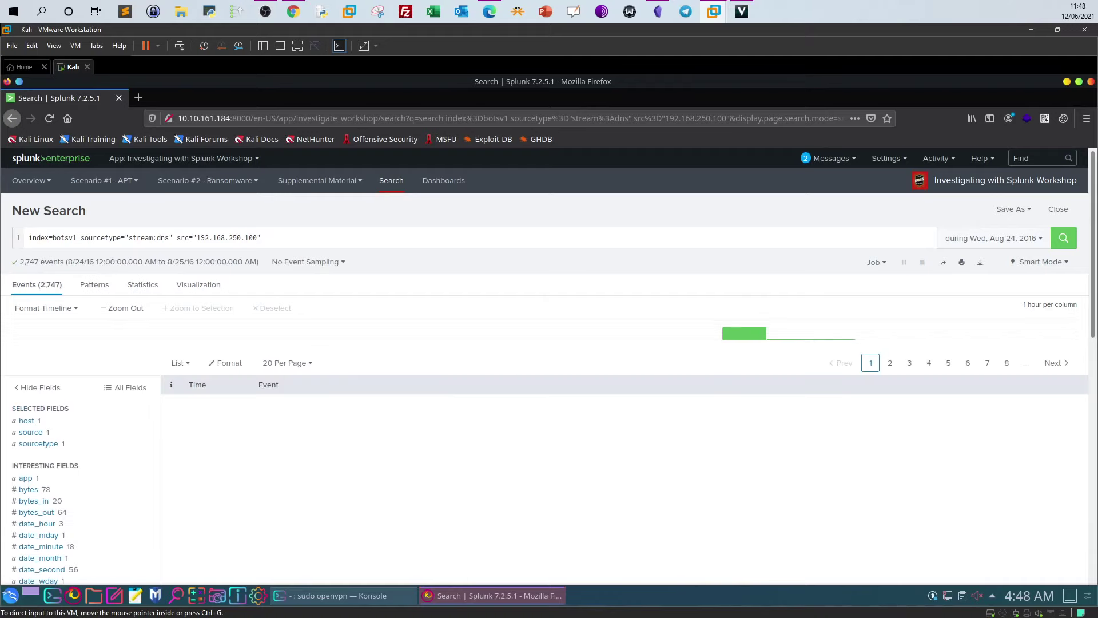
pyautogui.scroll(-10, 78, 466)
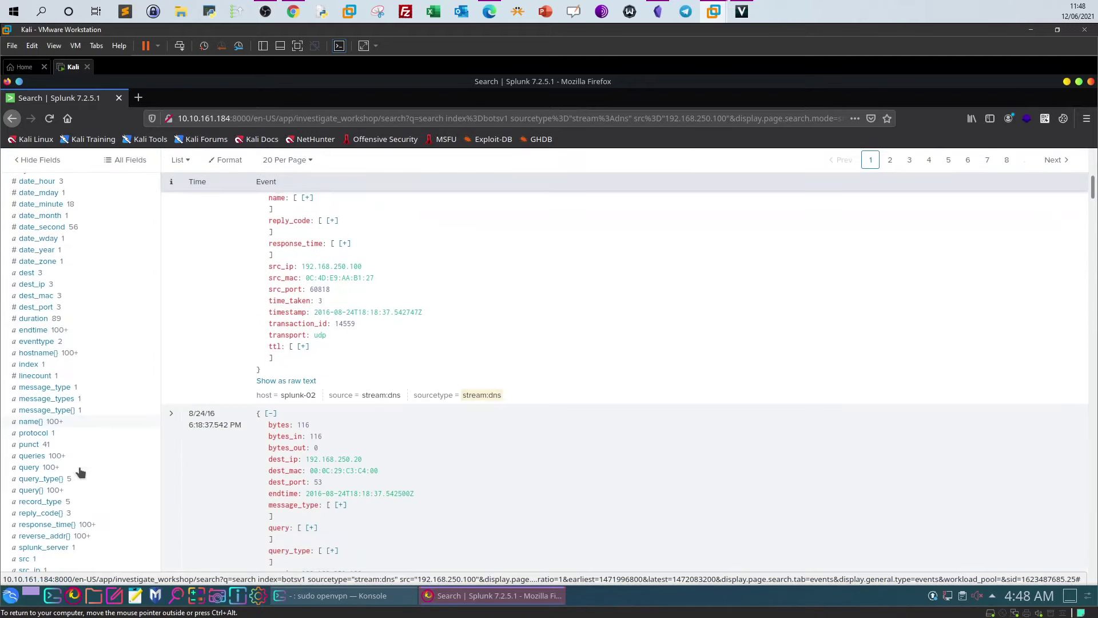
pyautogui.scroll(5, 79, 466)
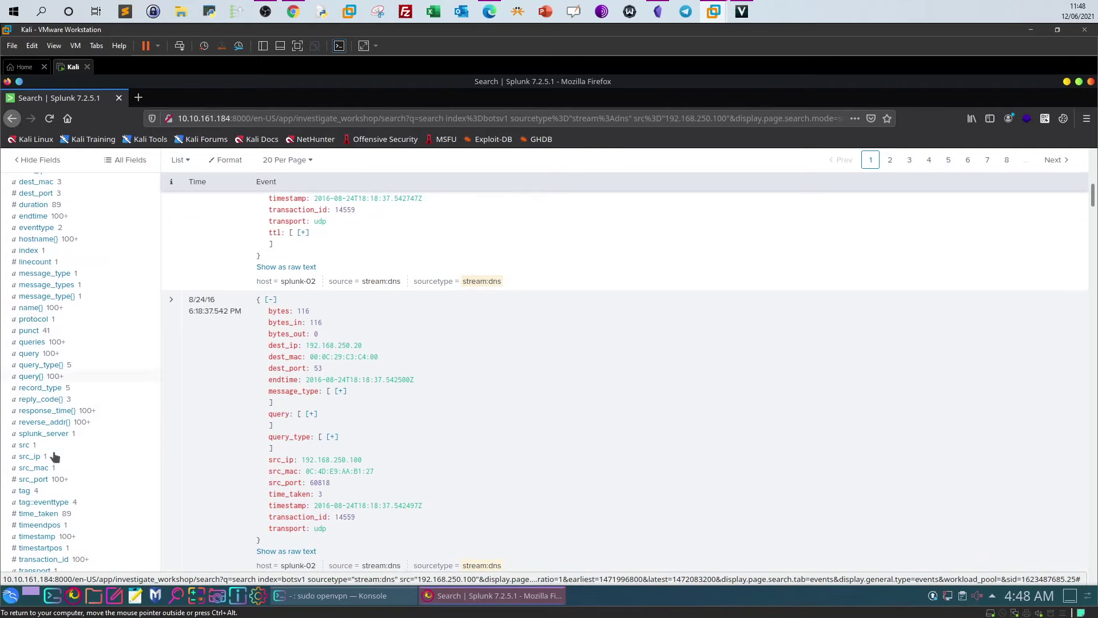
pyautogui.scroll(1, 50, 451)
pyautogui.scroll(1, 50, 452)
pyautogui.click(43, 425)
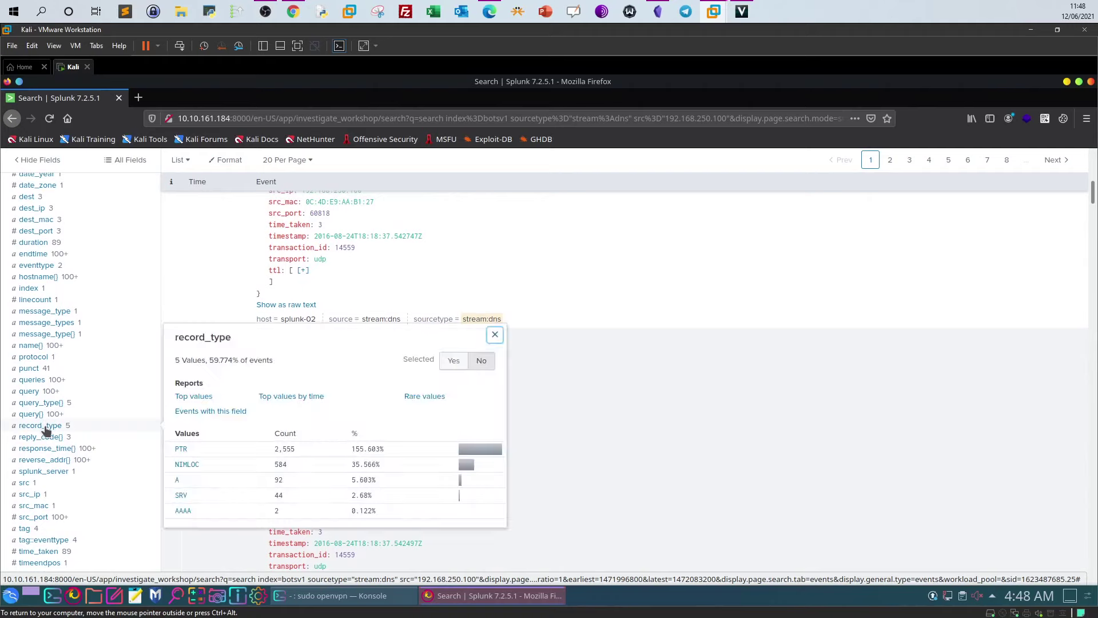
pyautogui.click(177, 480)
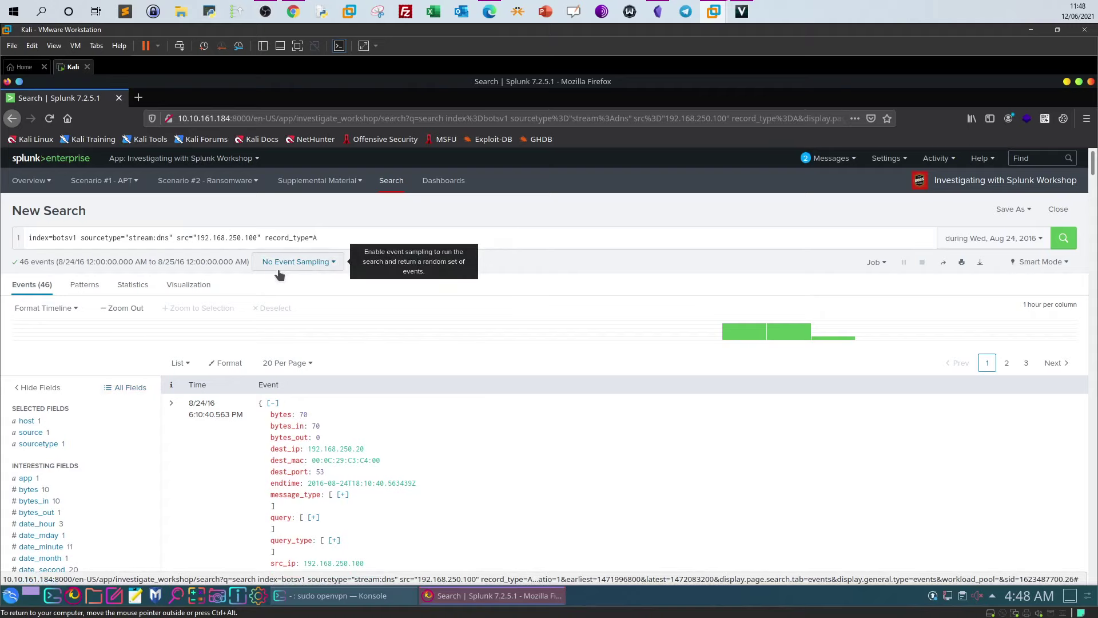
pyautogui.moveTo(318, 238); pyautogui.dragTo(178, 237)
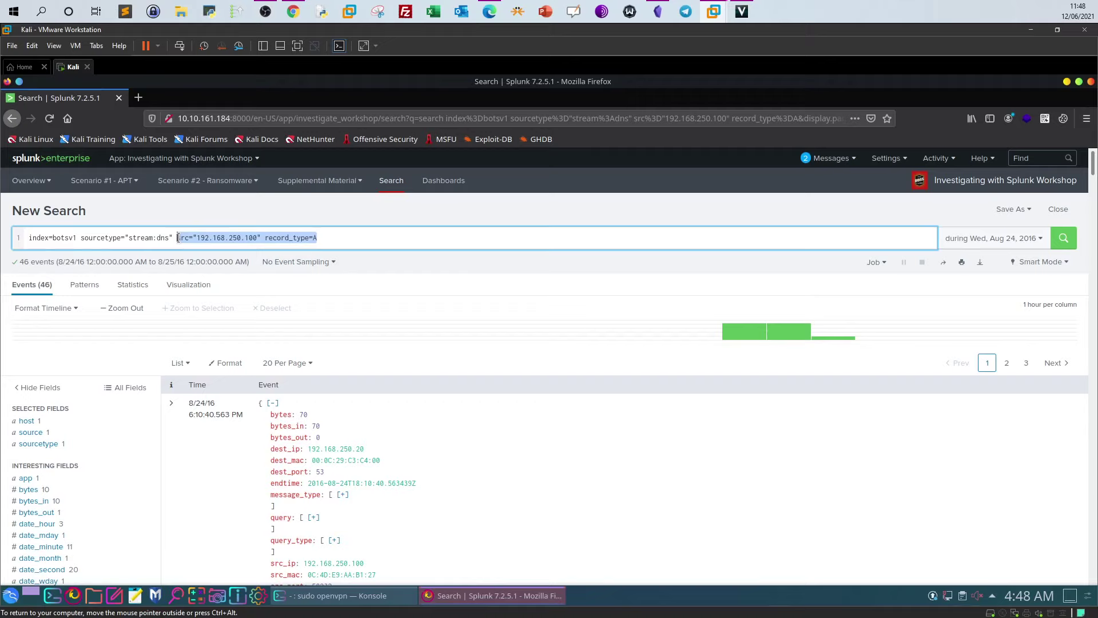
pyautogui.press('BackSpace')
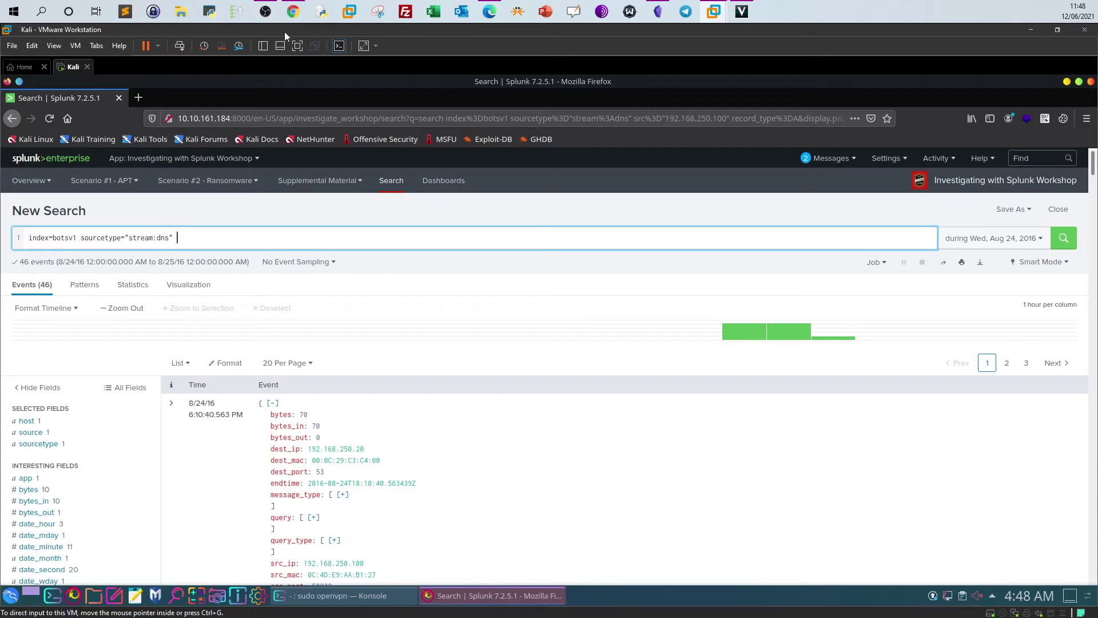
# Recheck the TryHackMe wording on how many distinct PDFs the ransomware encrypted on the remote file server, and return to Splunk.
pyautogui.click(297, 15)
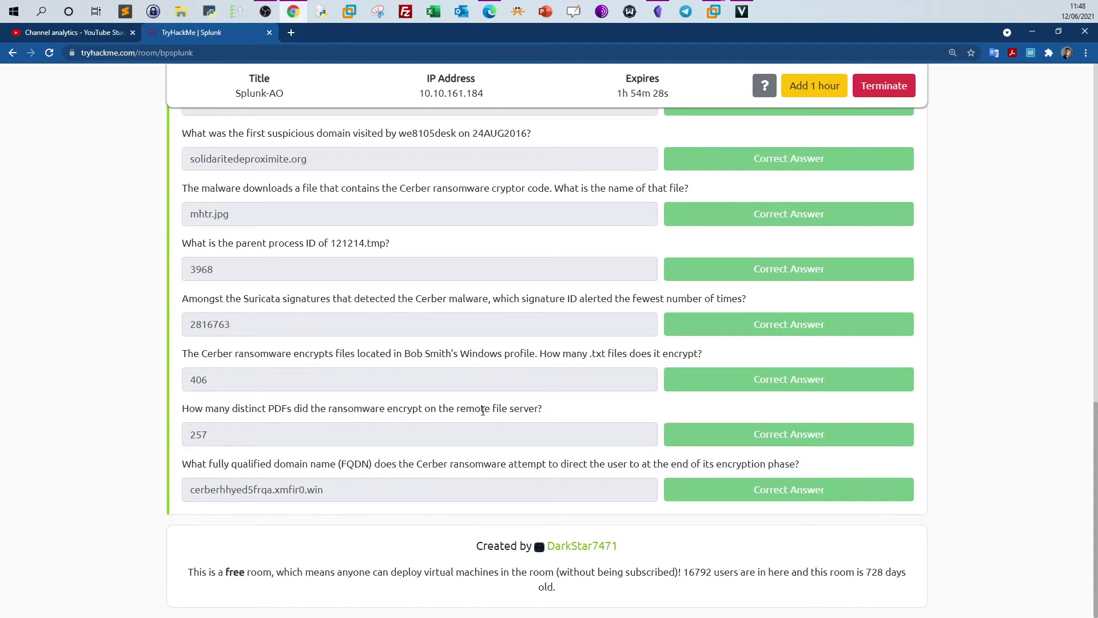
pyautogui.moveTo(261, 410); pyautogui.dragTo(380, 417)
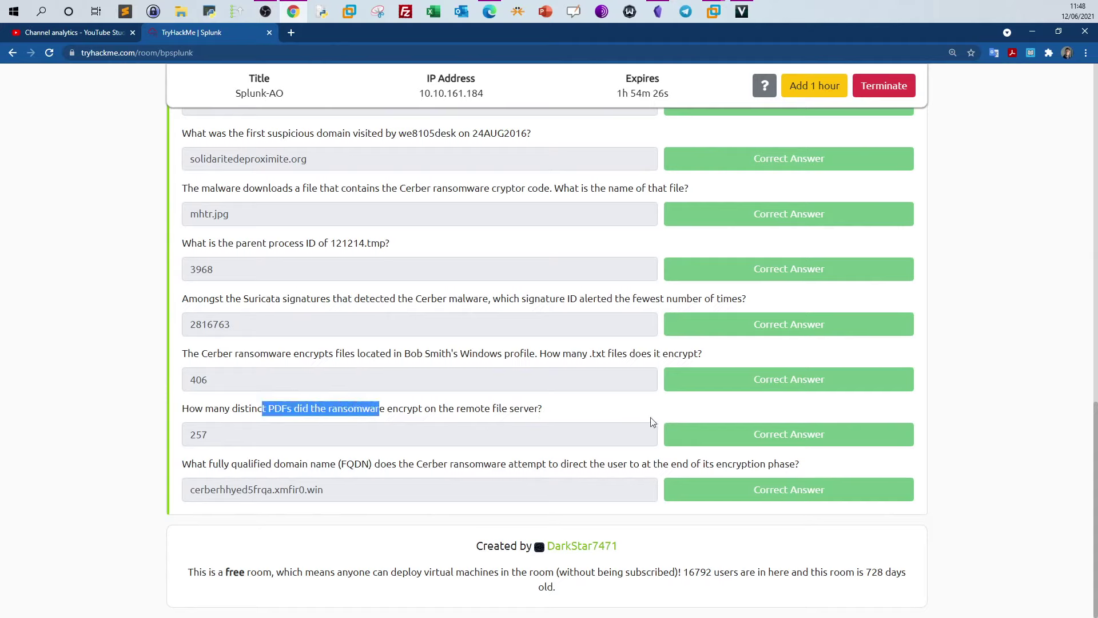
pyautogui.click(466, 439)
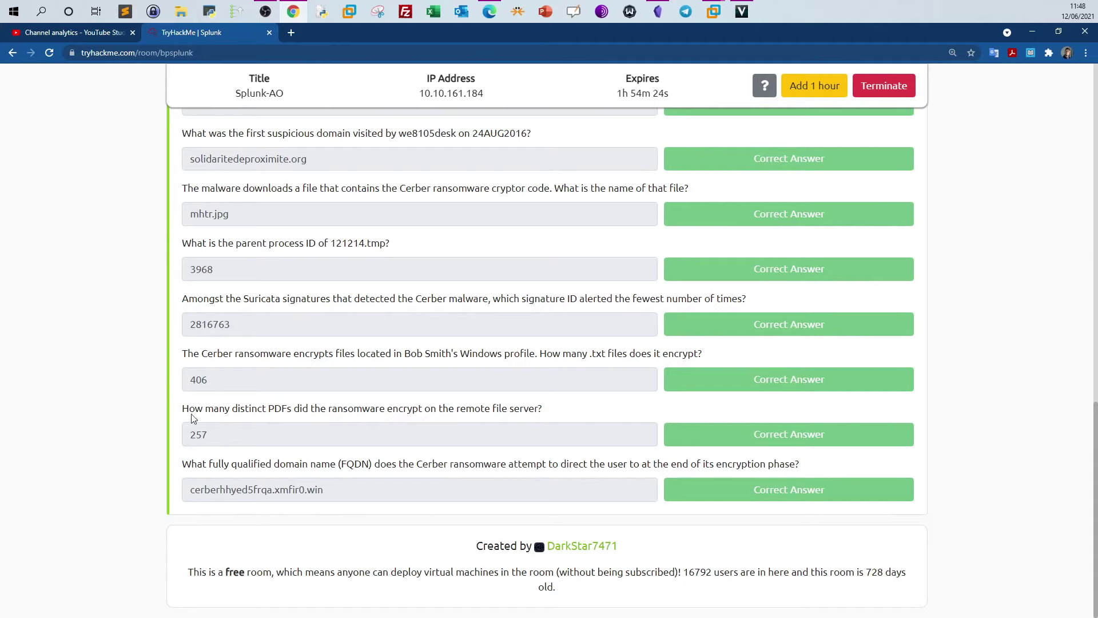
pyautogui.moveTo(189, 411); pyautogui.dragTo(373, 422)
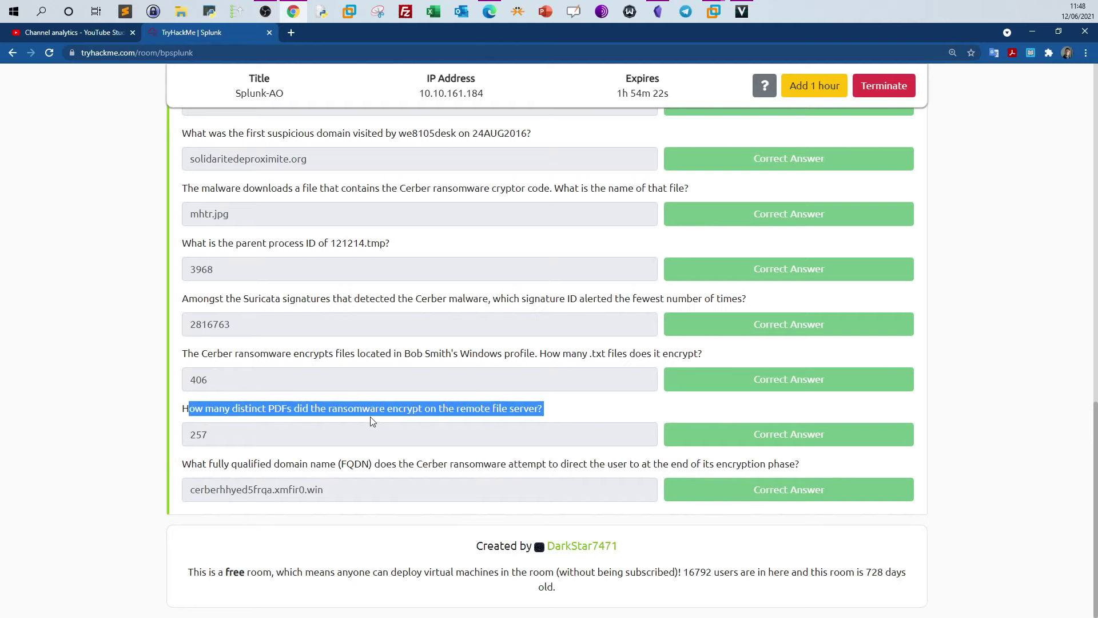
pyautogui.moveTo(714, 16)
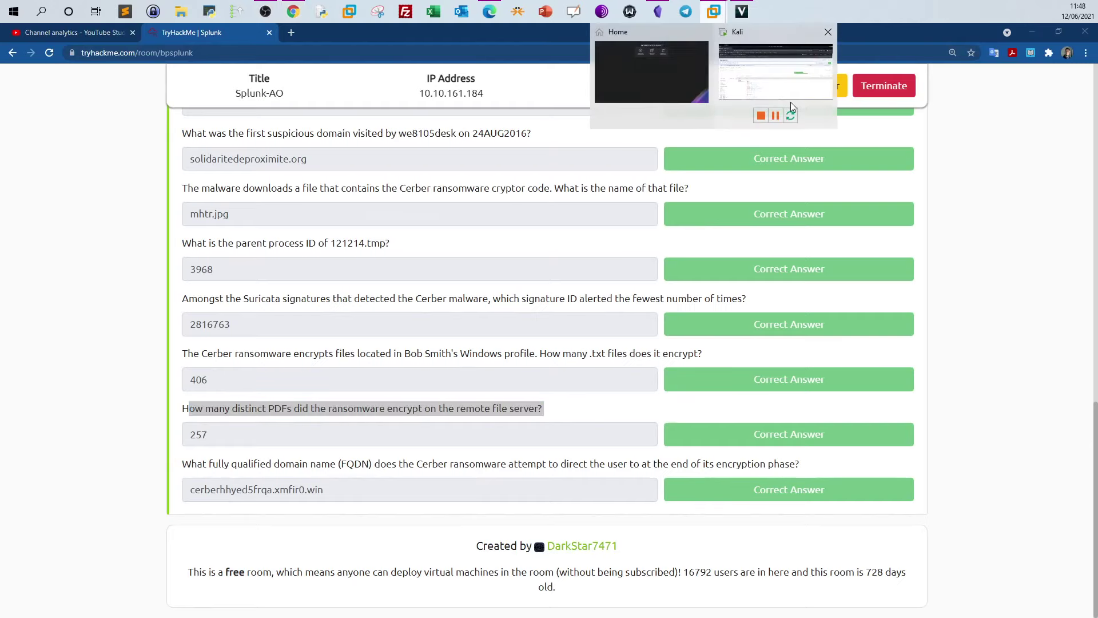
pyautogui.click(791, 102)
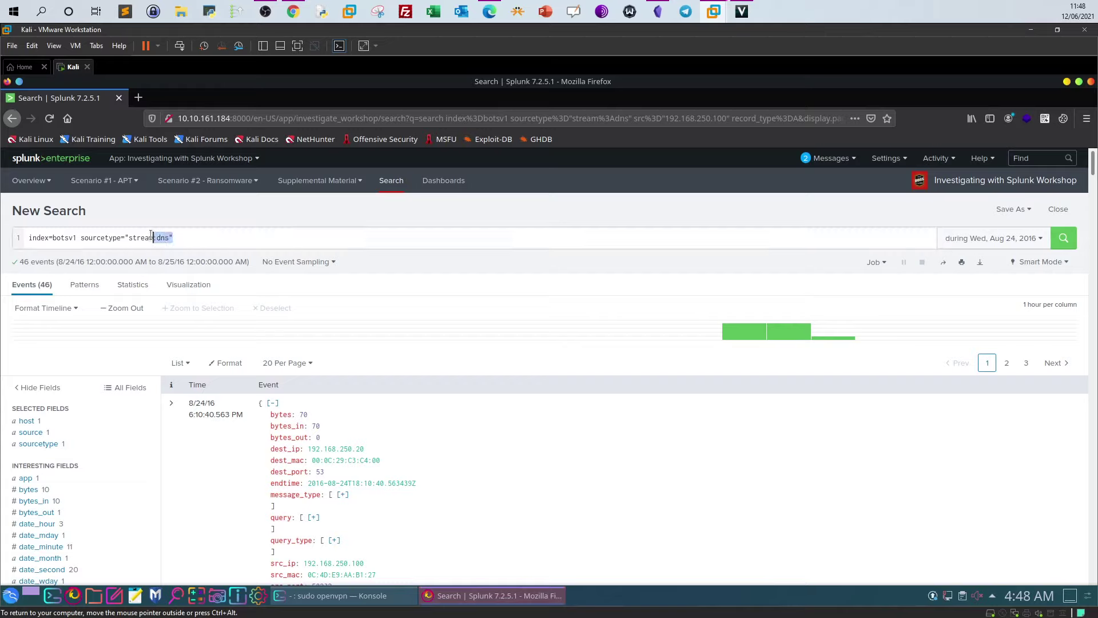
# Search index=botsv1 for events with sourcetype=*win* that contain the term pdf.
pyautogui.moveTo(129, 237); pyautogui.dragTo(172, 236)
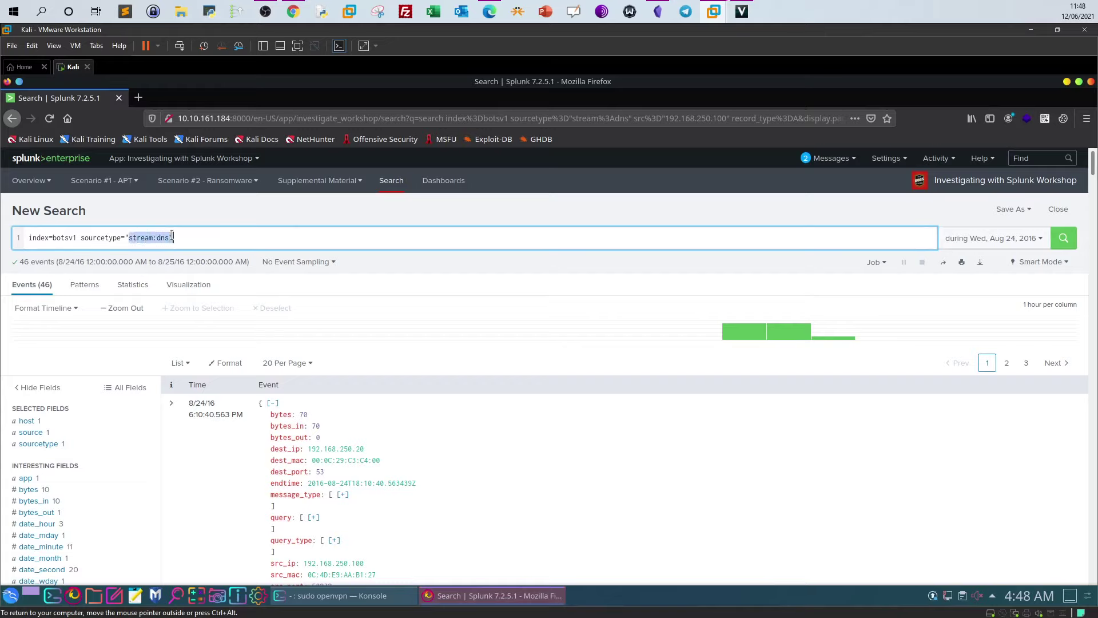
pyautogui.press('BackSpace')
pyautogui.press('BackSpace')
pyautogui.write('win')
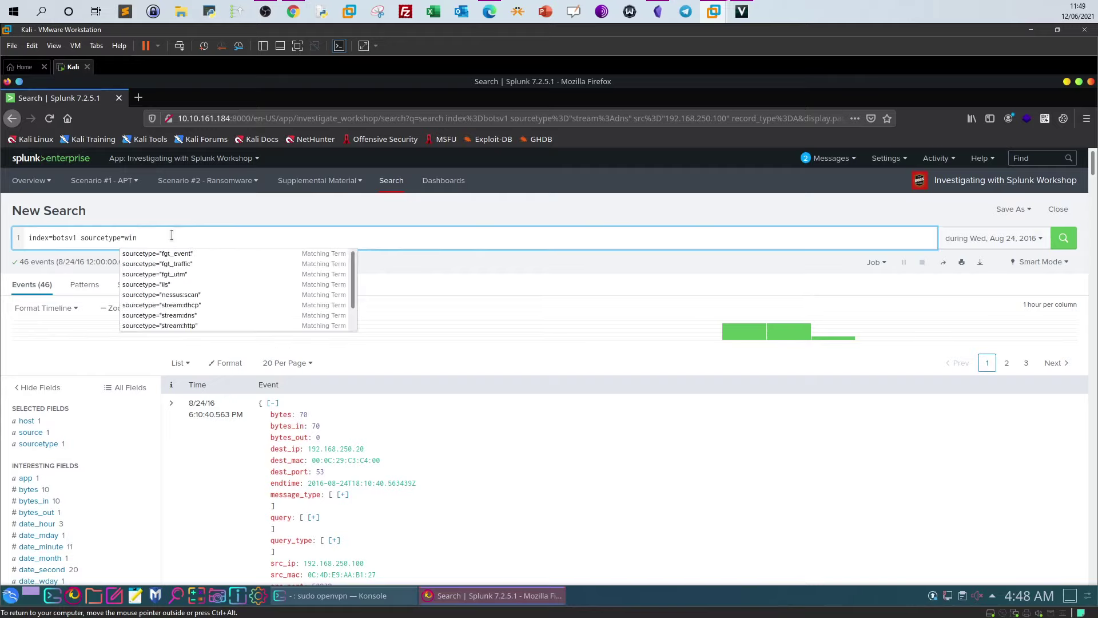
pyautogui.write('* ')
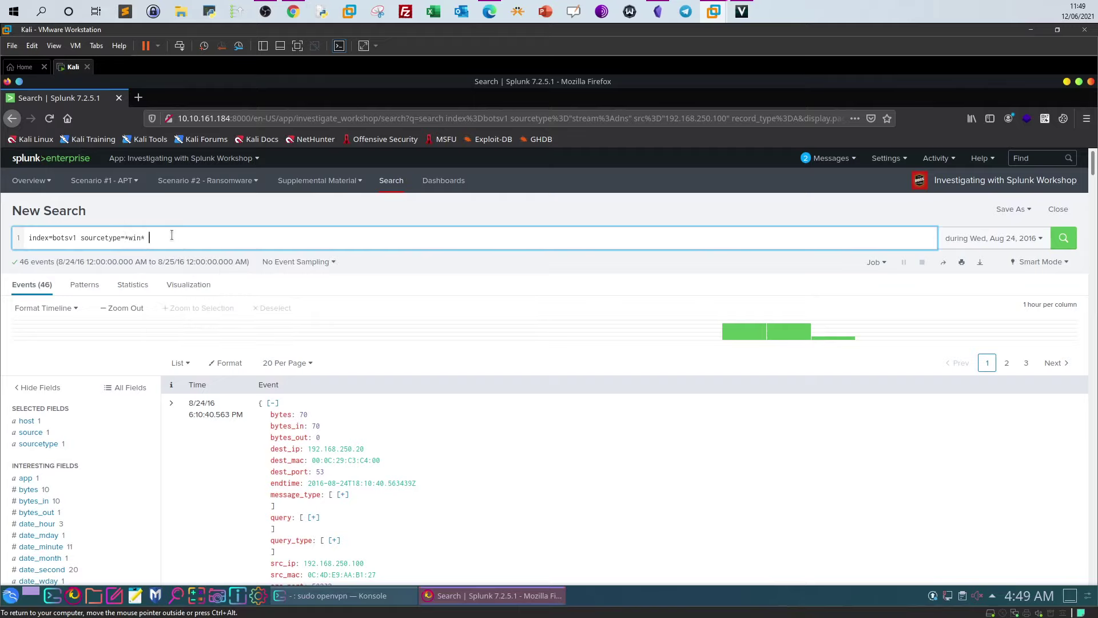
pyautogui.write('pdf')
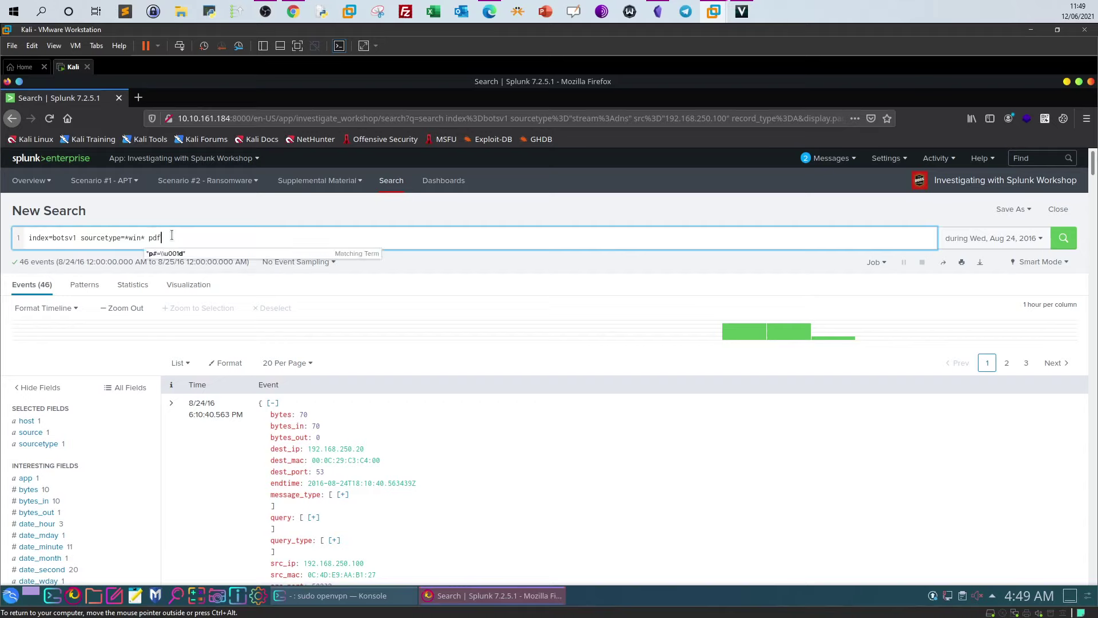
pyautogui.click(1073, 240)
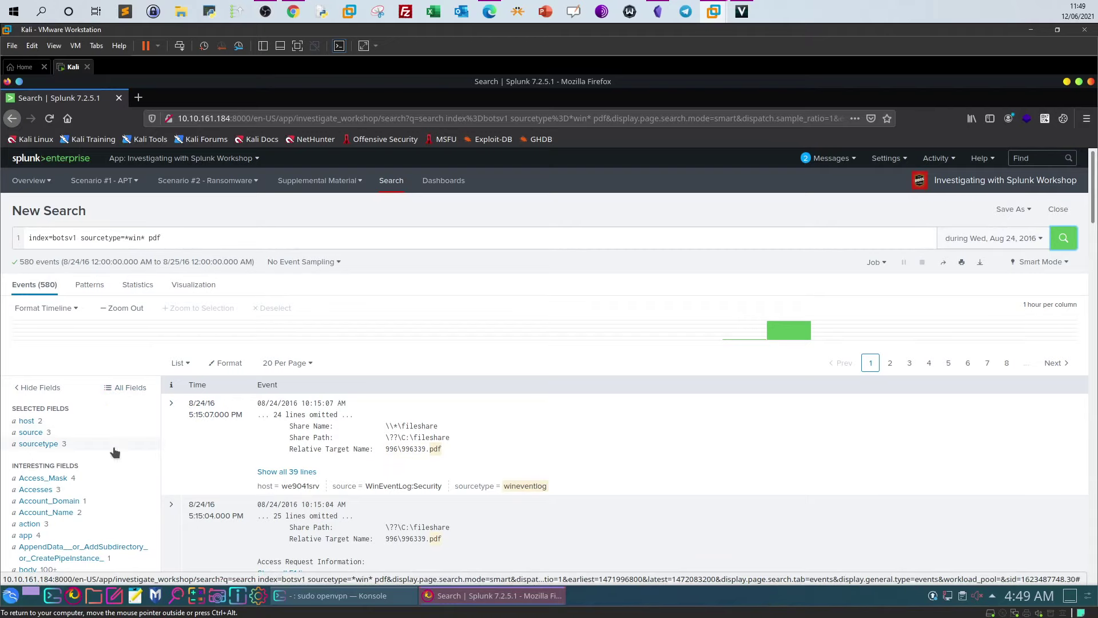
pyautogui.scroll(-2, 137, 443)
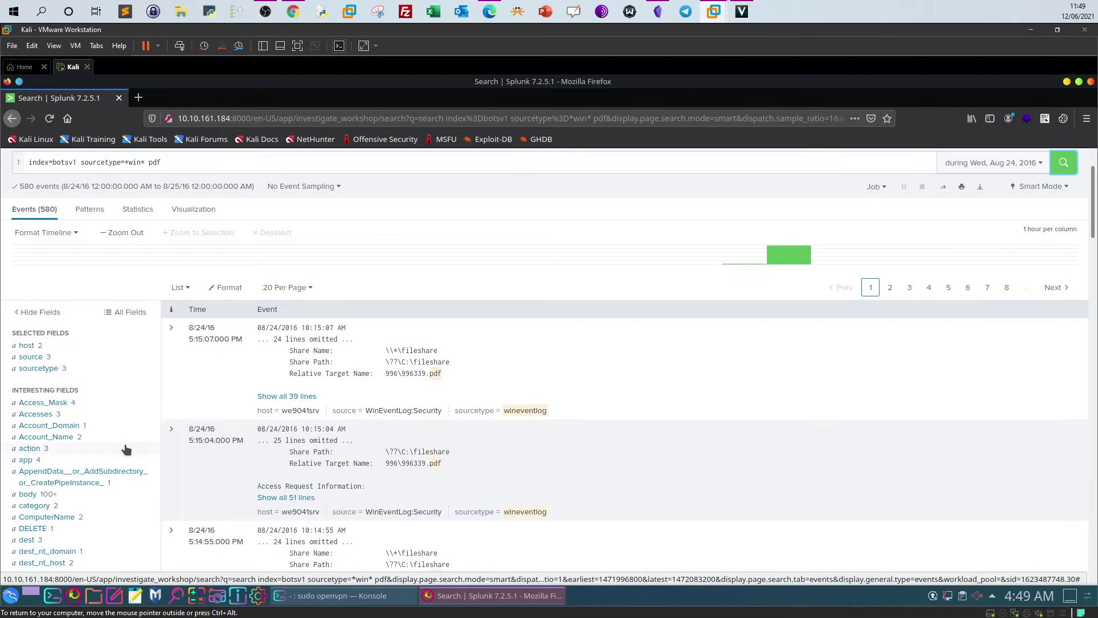
# Narrow the PDF events to those whose dest field is we9041srv.waynecorpinc.local.
pyautogui.scroll(-1, 100, 461)
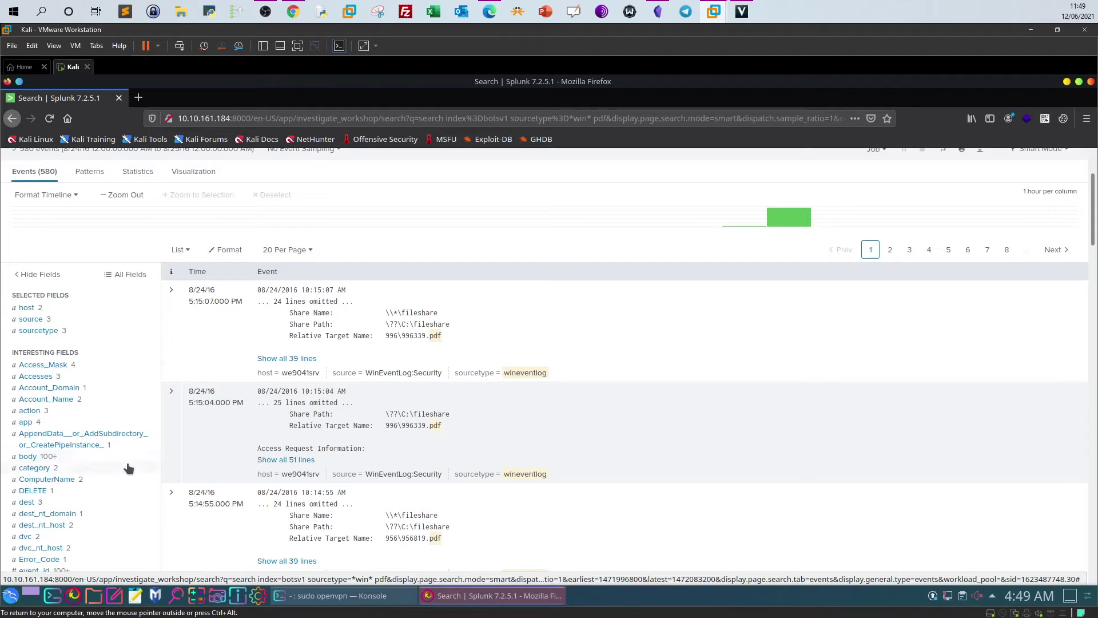
pyautogui.scroll(-1, 85, 474)
pyautogui.click(26, 465)
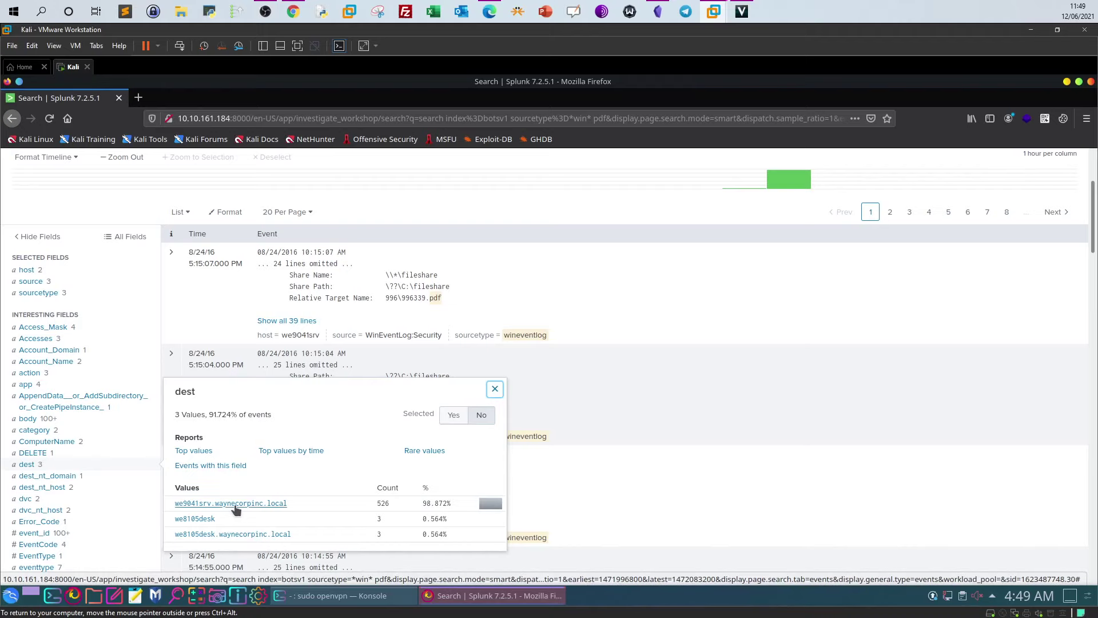
pyautogui.click(195, 503)
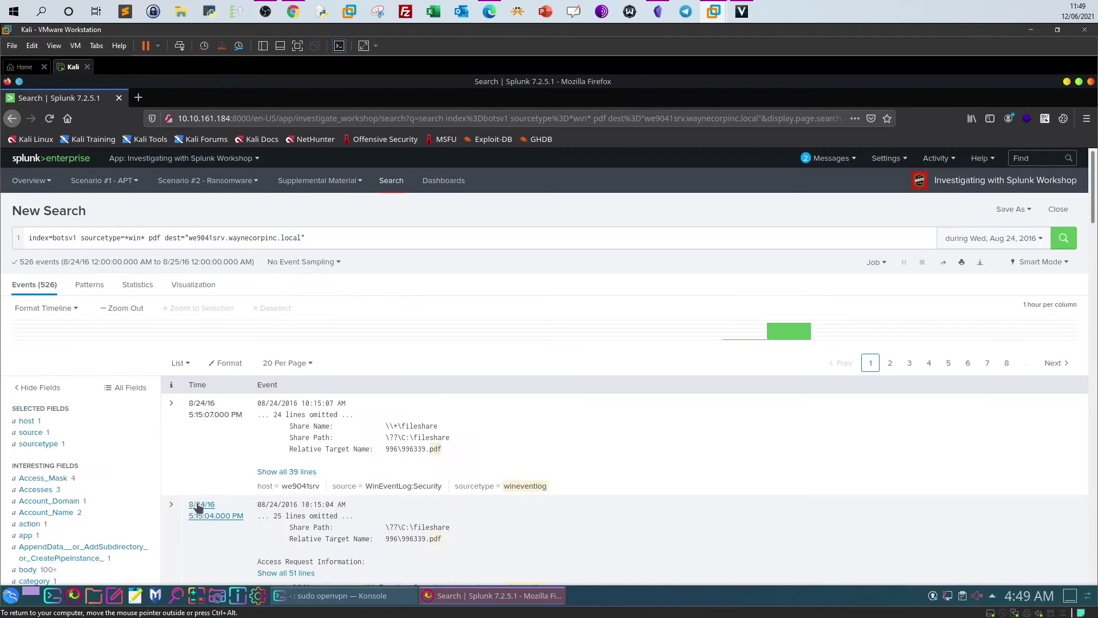
# Check the source field's values, and filter the events by Source_Address 192.168.250.100.
pyautogui.scroll(-2, 34, 400)
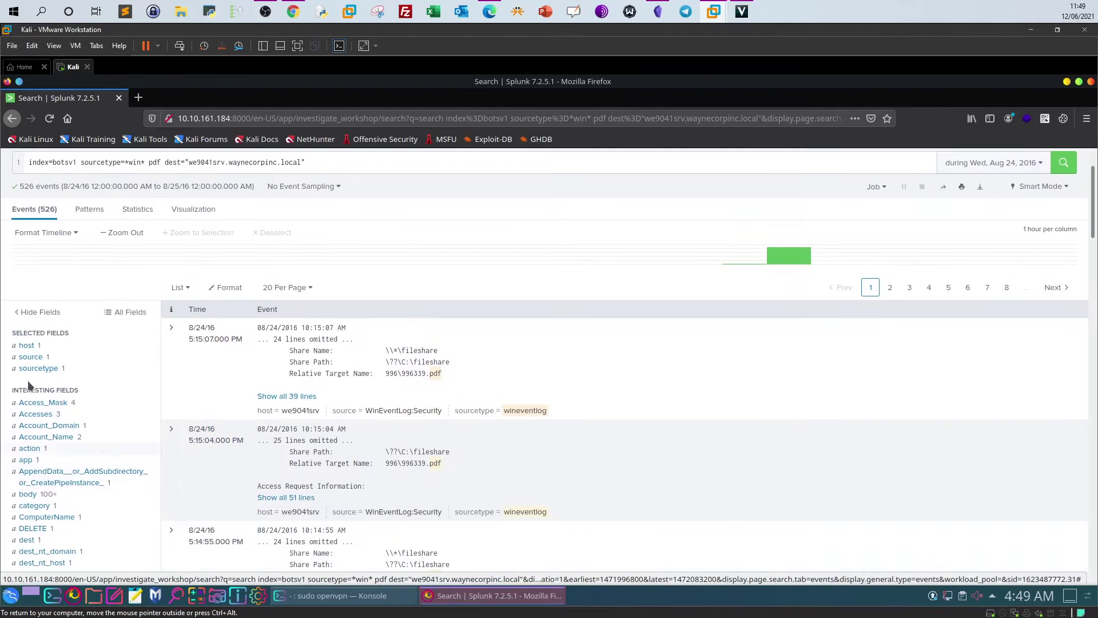
pyautogui.click(30, 357)
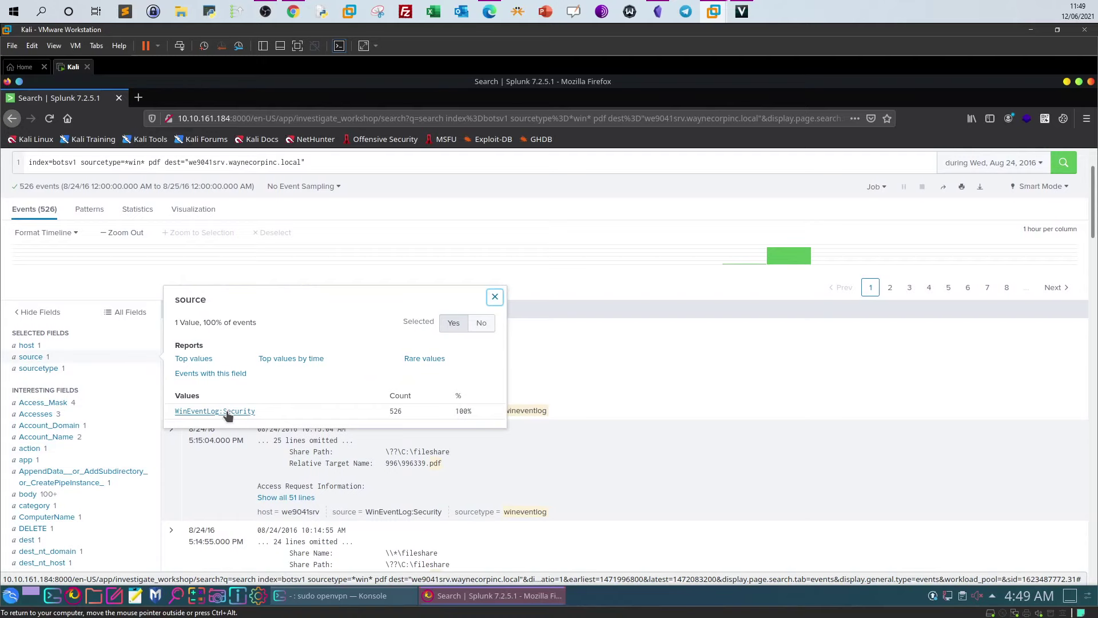
pyautogui.click(416, 203)
pyautogui.scroll(-2, 79, 456)
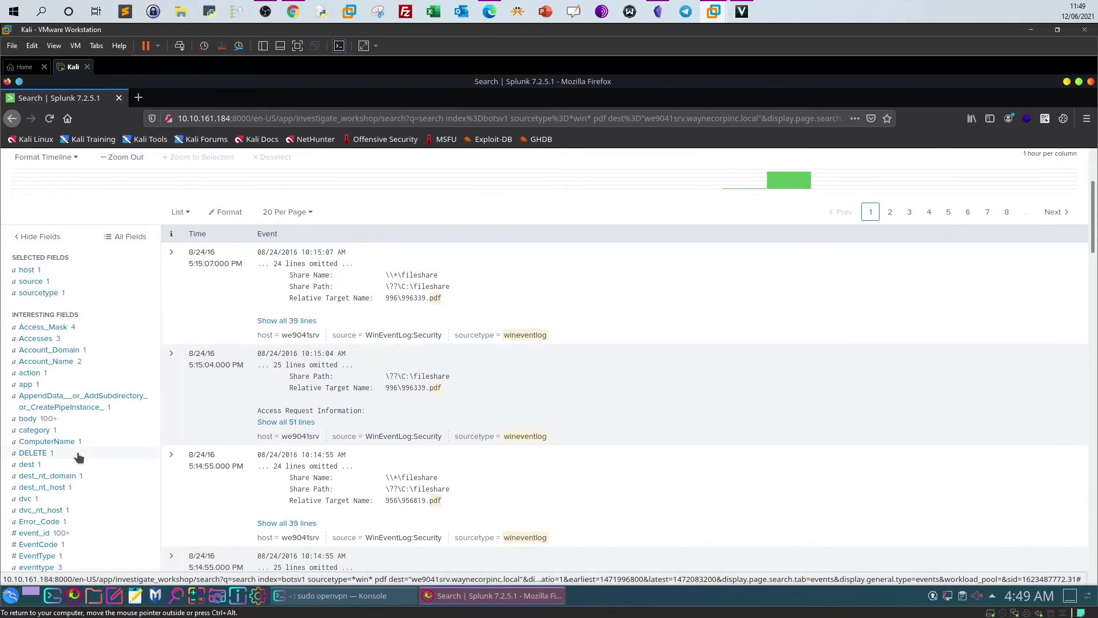
pyautogui.scroll(-4, 78, 456)
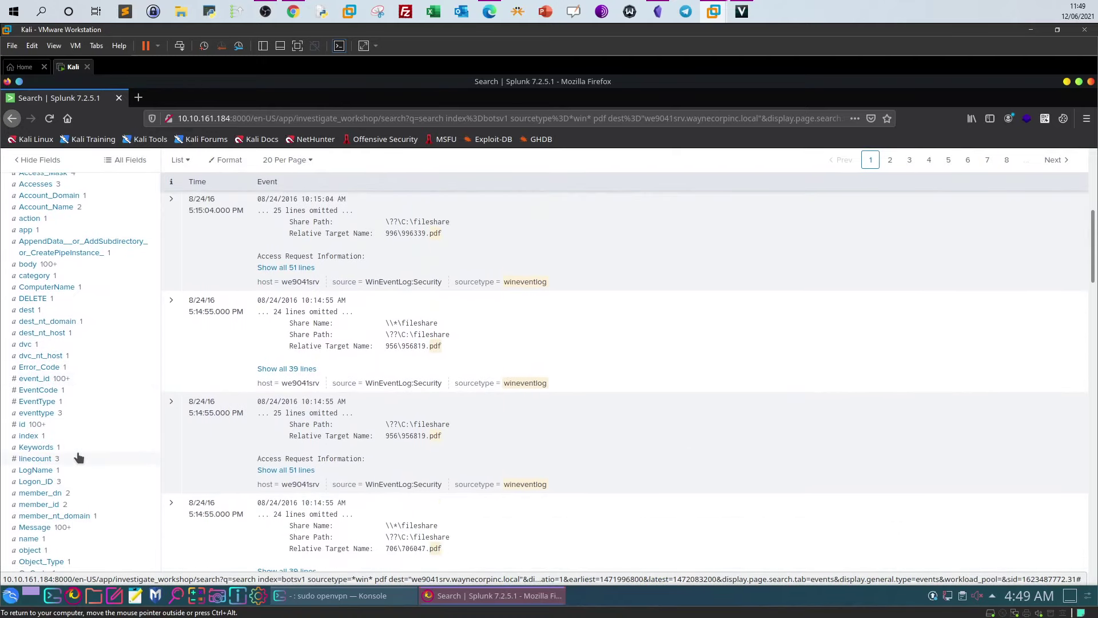
pyautogui.scroll(-6, 79, 455)
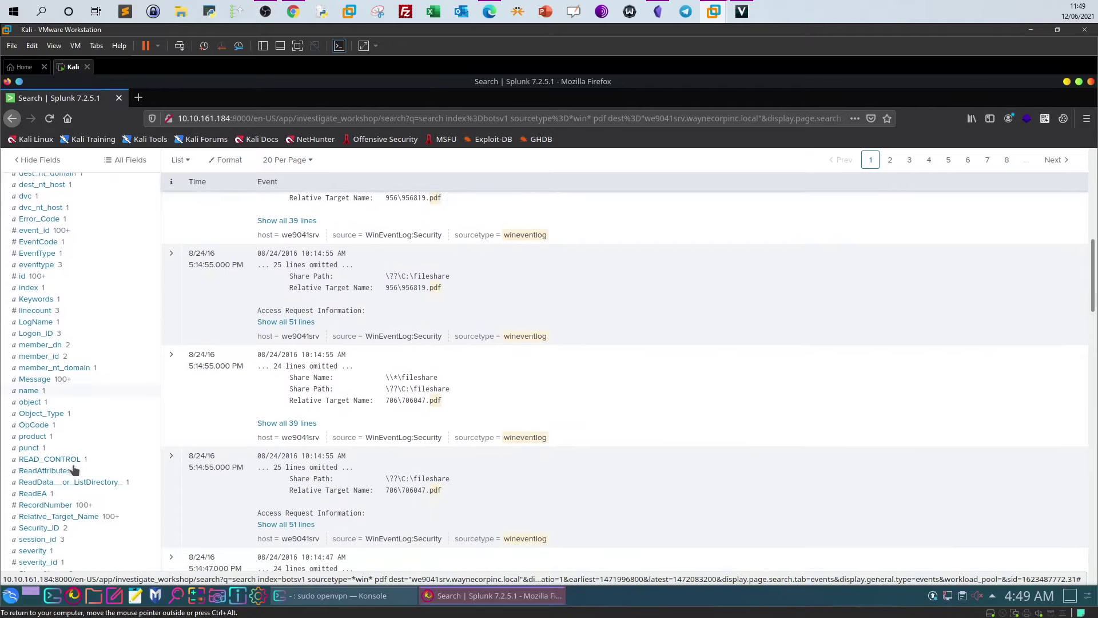
pyautogui.scroll(-3, 74, 469)
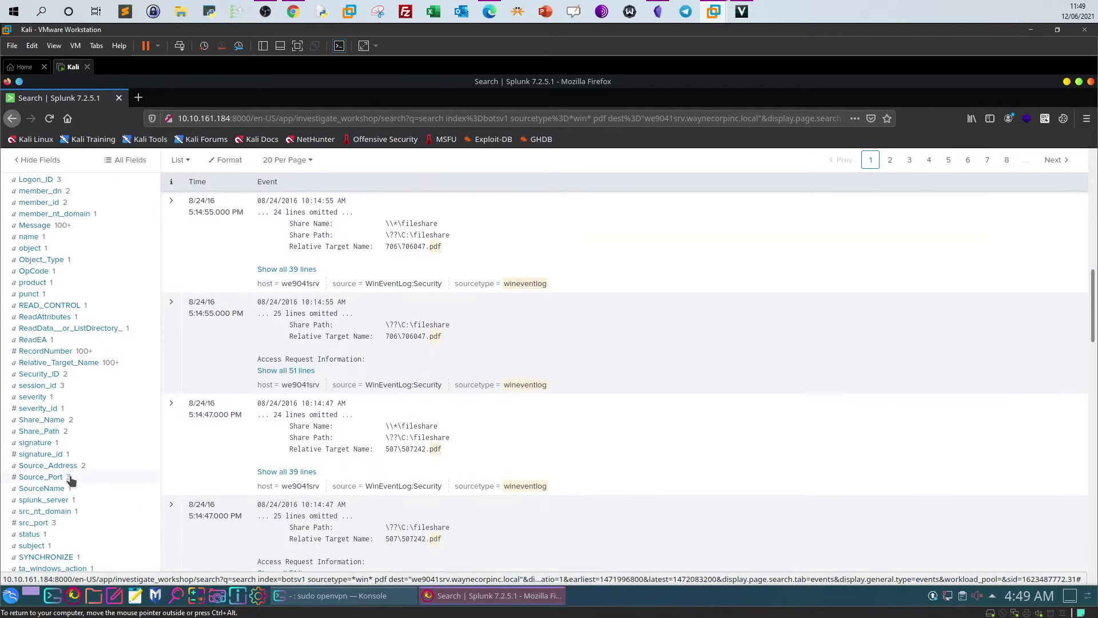
pyautogui.click(57, 466)
pyautogui.click(216, 513)
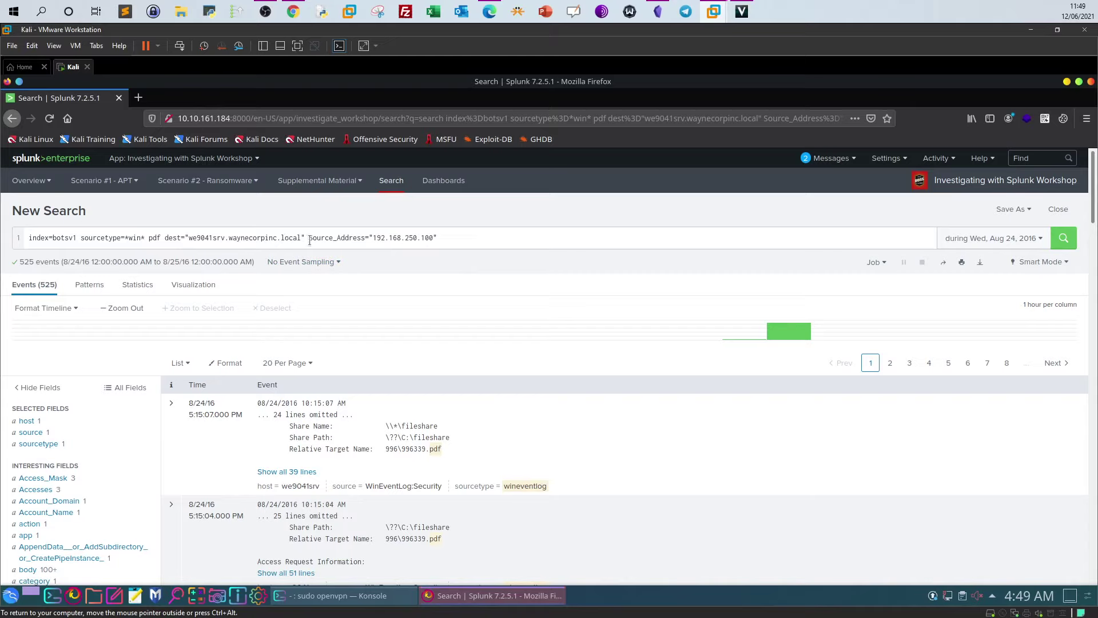
# Review the query's source address, dest and sourcetype filters against the TryHackMe question on distinct encrypted PDFs, and return to Splunk.
pyautogui.moveTo(310, 241); pyautogui.dragTo(464, 240)
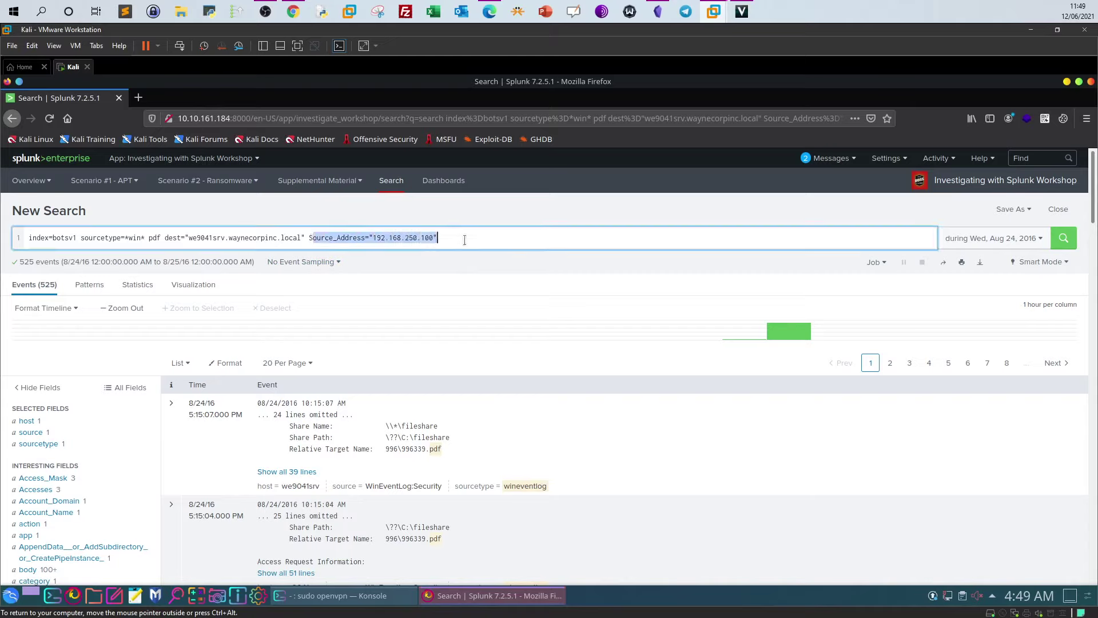
pyautogui.moveTo(165, 241); pyautogui.dragTo(301, 238)
pyautogui.press('End')
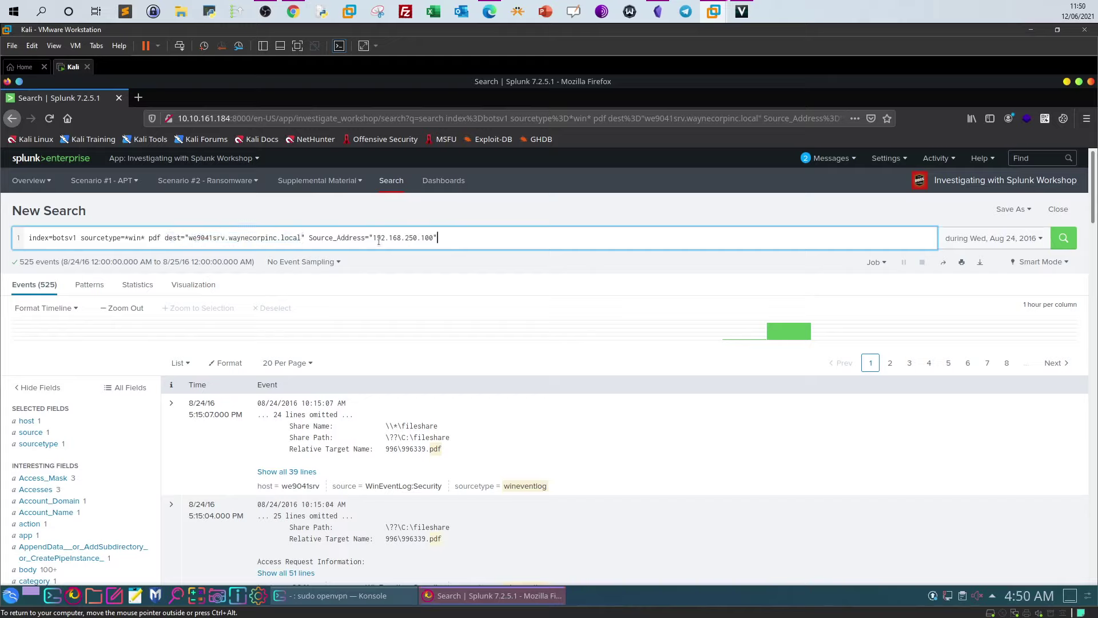
pyautogui.click(150, 239)
pyautogui.moveTo(109, 239); pyautogui.dragTo(133, 238)
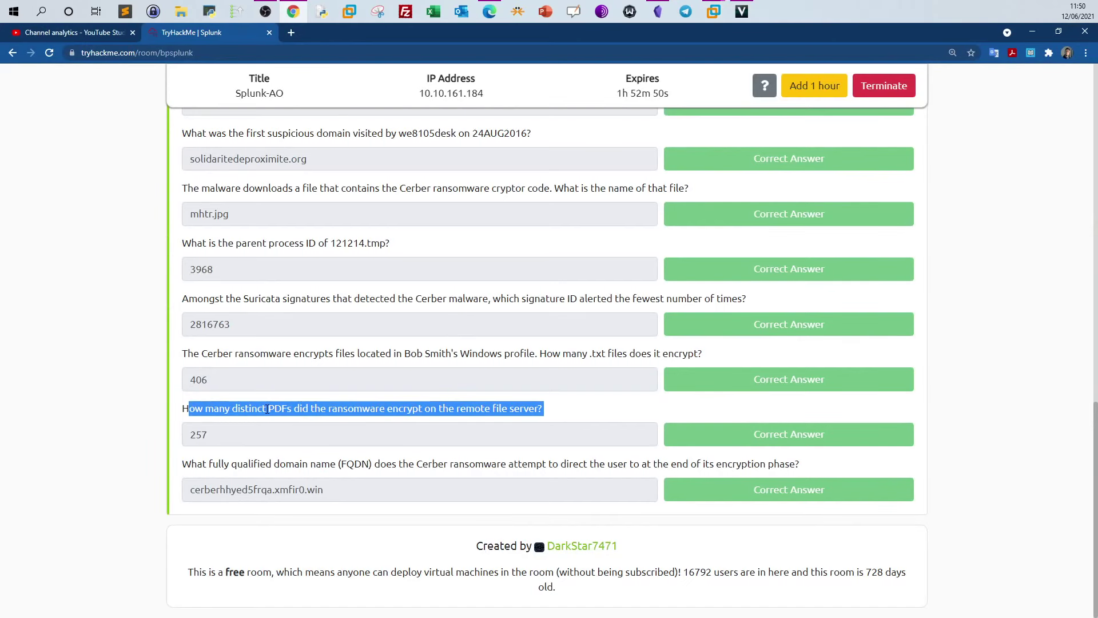
pyautogui.click(714, 11)
pyautogui.click(757, 59)
# Try to count distinct target files by appending | stats dc(Relative Target Name) to the query and running it.
pyautogui.click(475, 242)
pyautogui.write('| ')
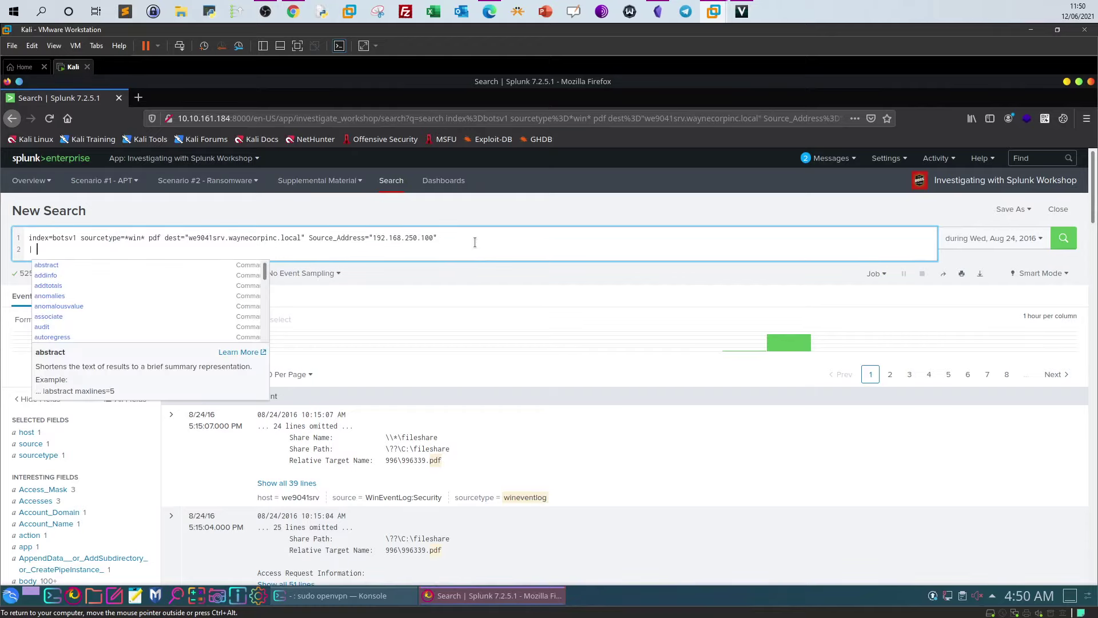
pyautogui.write('stats dc')
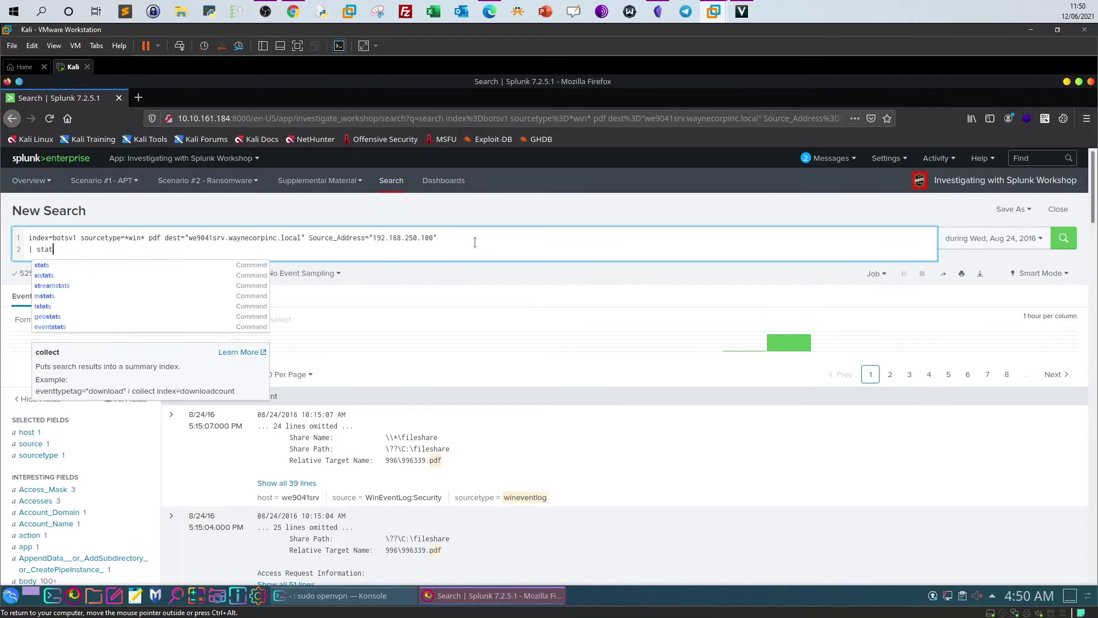
pyautogui.click(522, 282)
pyautogui.moveTo(288, 461); pyautogui.dragTo(371, 461)
pyautogui.hotkey('ctrl', 'c')
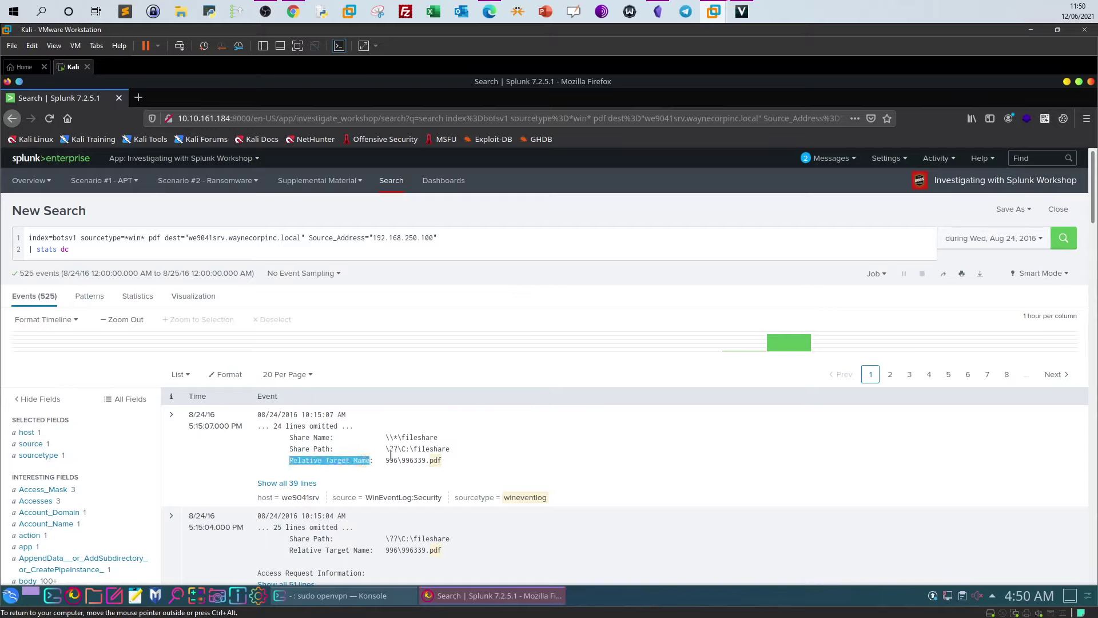
pyautogui.click(161, 252)
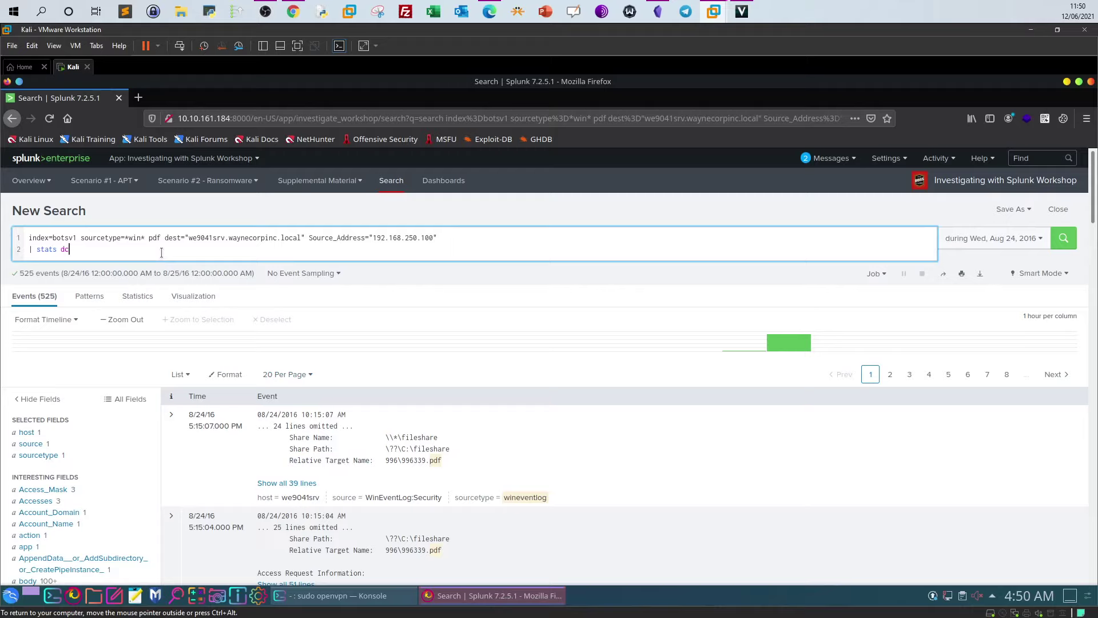
pyautogui.hotkey('ctrl', 'v')
pyautogui.click(1061, 242)
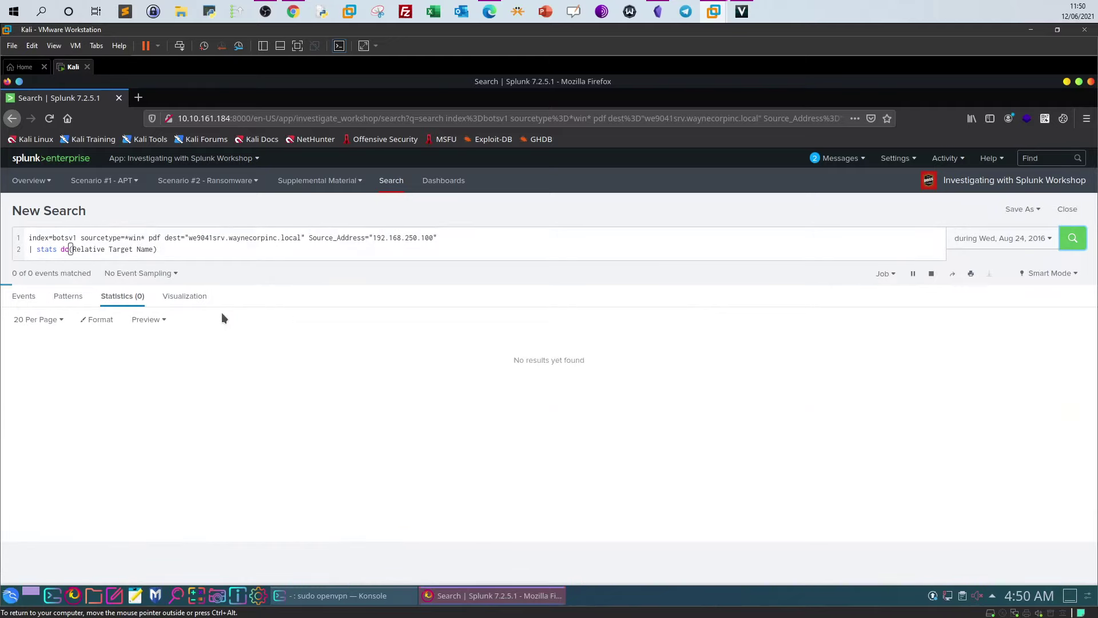
# Compare the statistics result with the TryHackMe answer on distinct encrypted PDFs, and return to Splunk.
pyautogui.moveTo(17, 355); pyautogui.dragTo(9, 366)
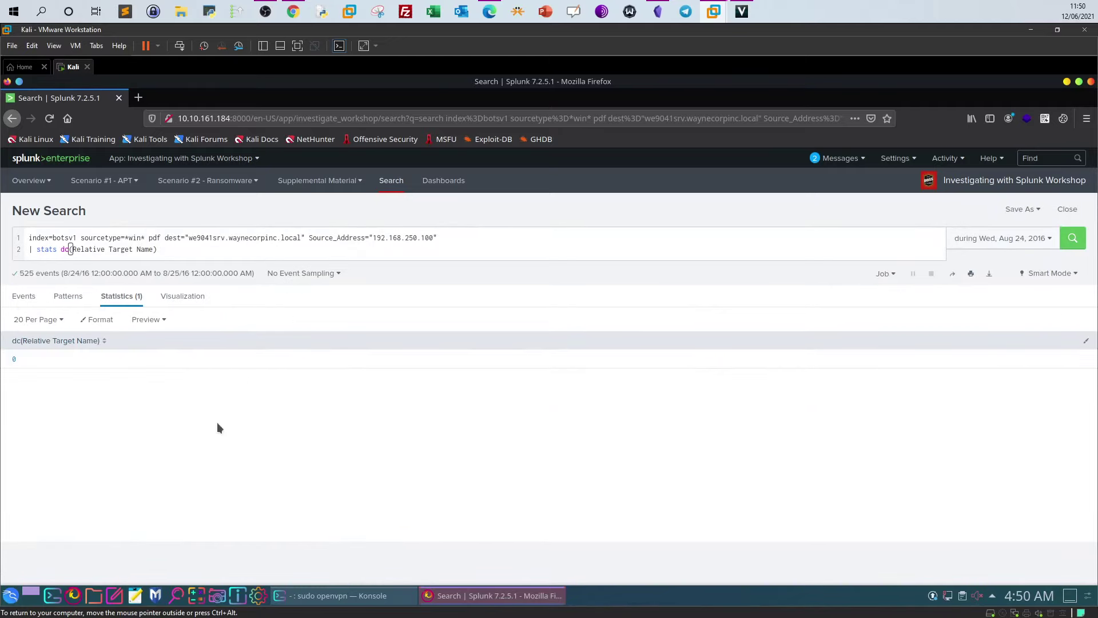
pyautogui.click(293, 11)
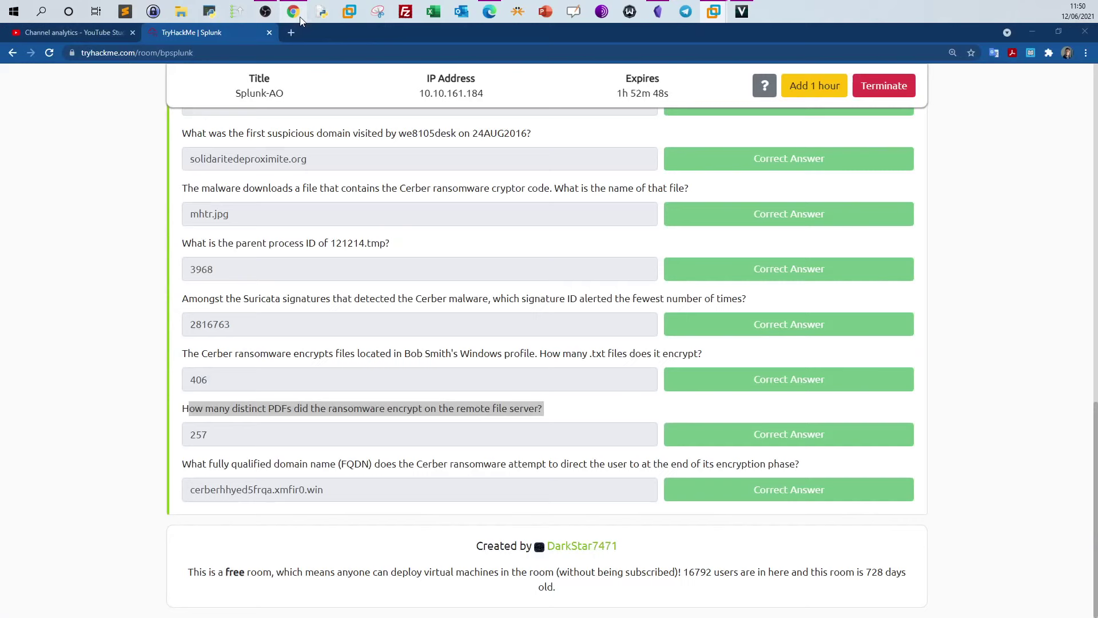
pyautogui.click(264, 403)
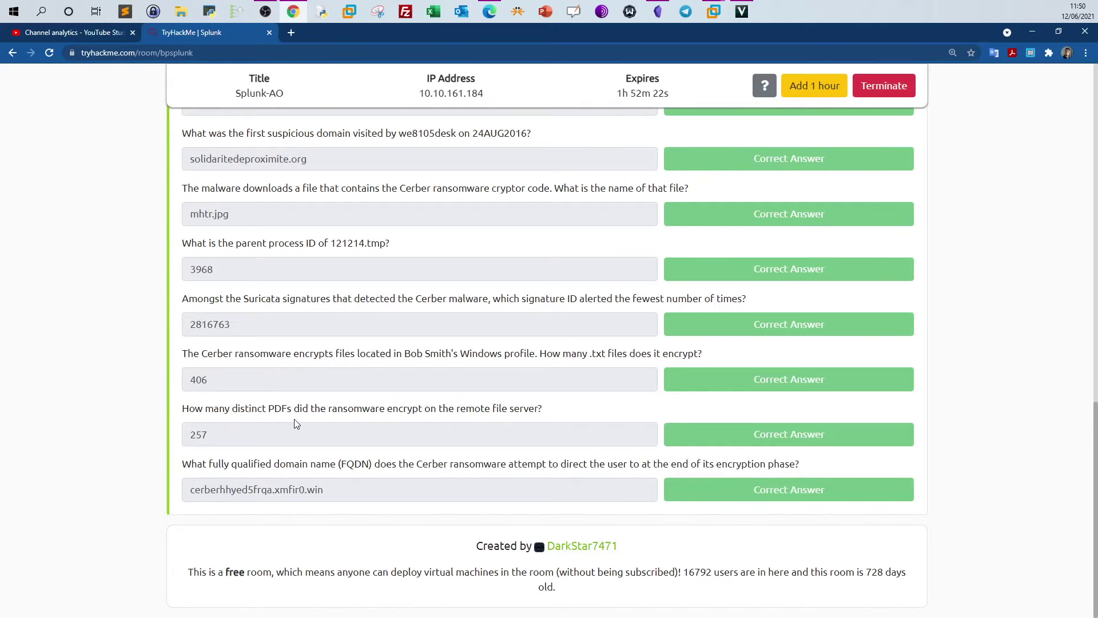
pyautogui.hotkey('alt', 'Tab')
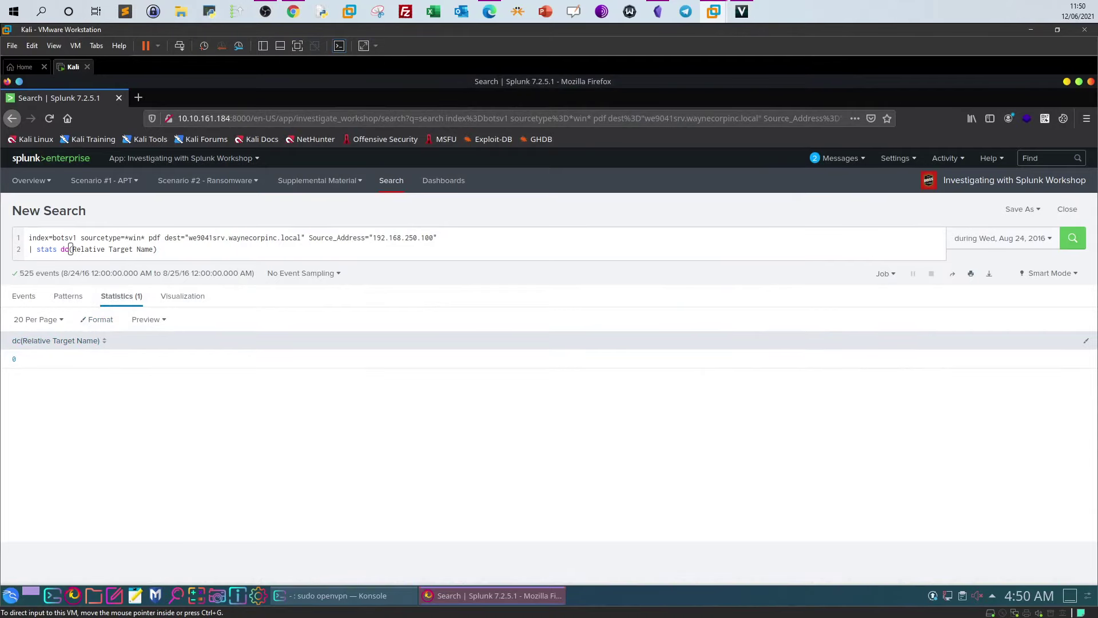
pyautogui.click(293, 11)
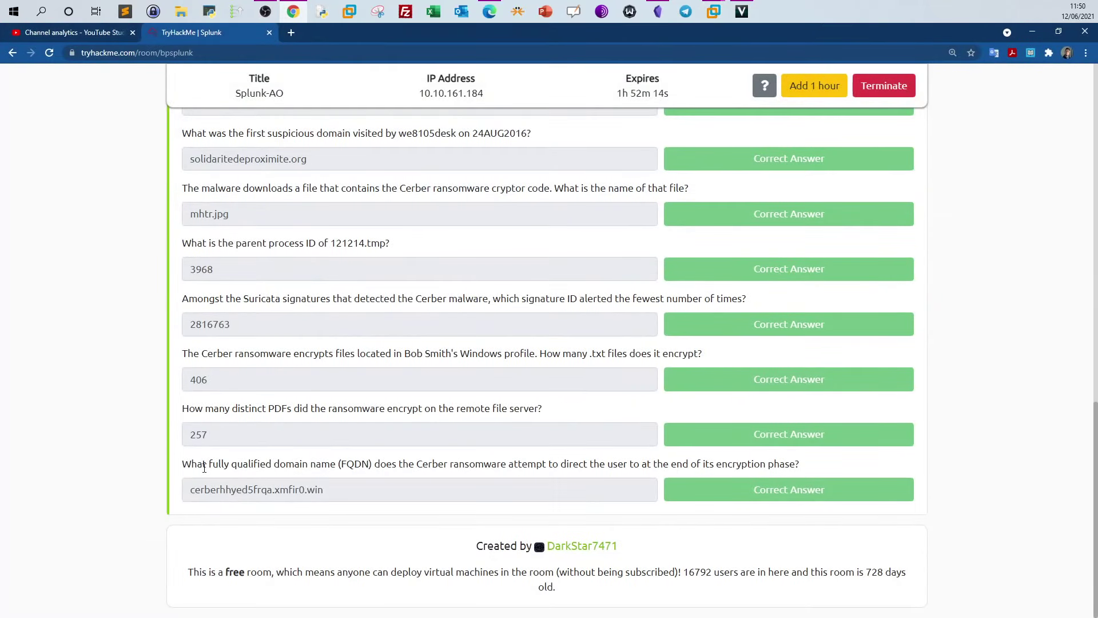
pyautogui.moveTo(208, 438); pyautogui.dragTo(191, 443)
pyautogui.click(293, 13)
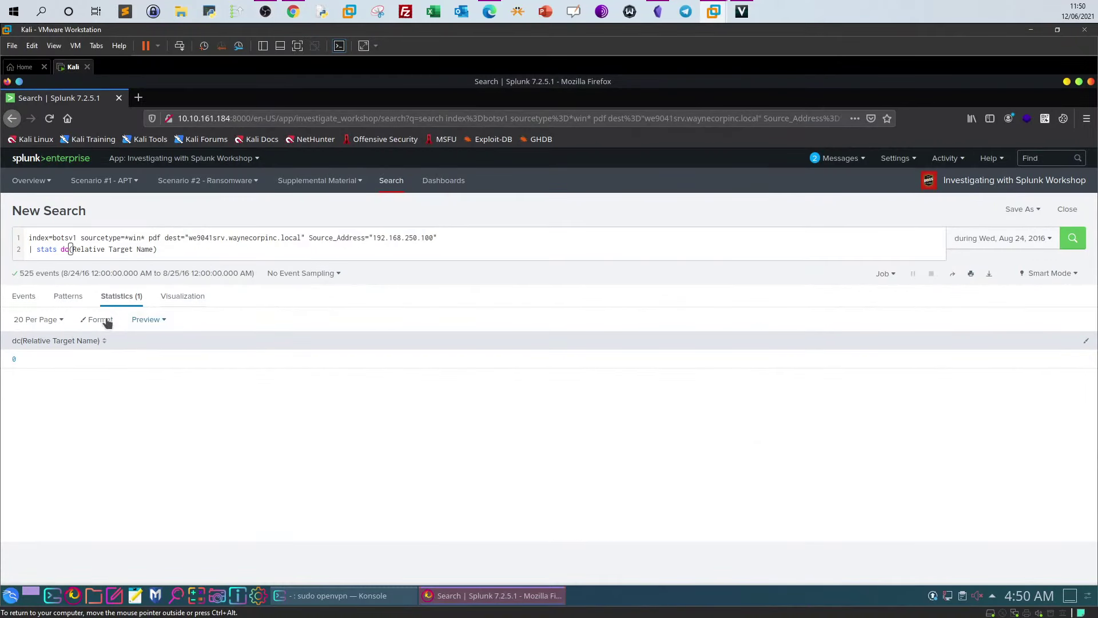
# Change the aggregate function to c(Relative Target Name) in the stats line and rerun the search.
pyautogui.click(170, 251)
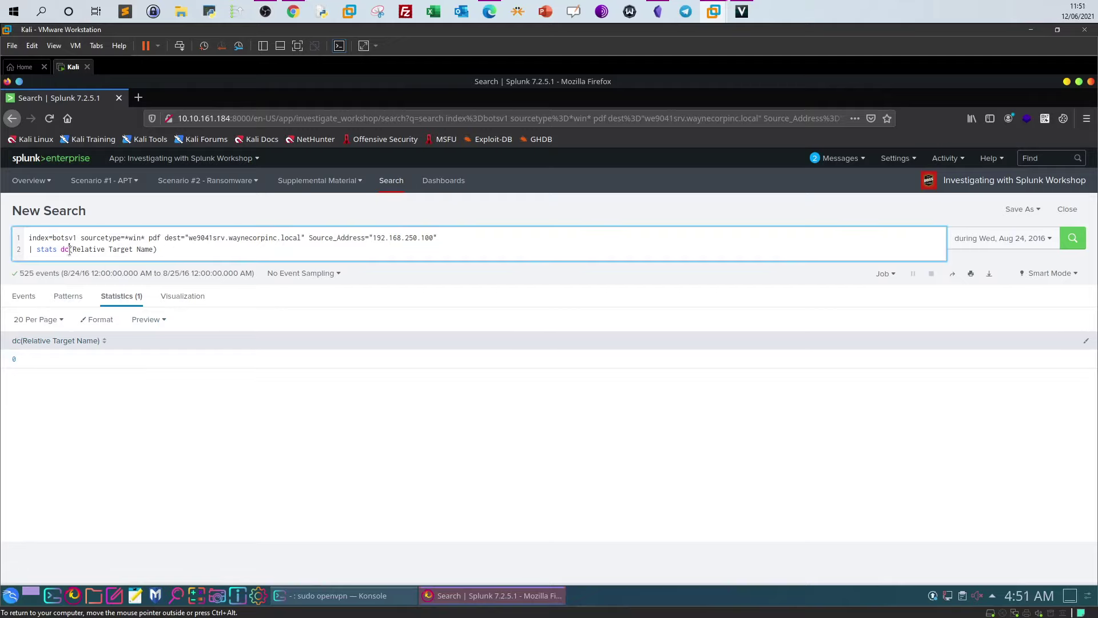
pyautogui.click(67, 251)
pyautogui.press('BackSpace')
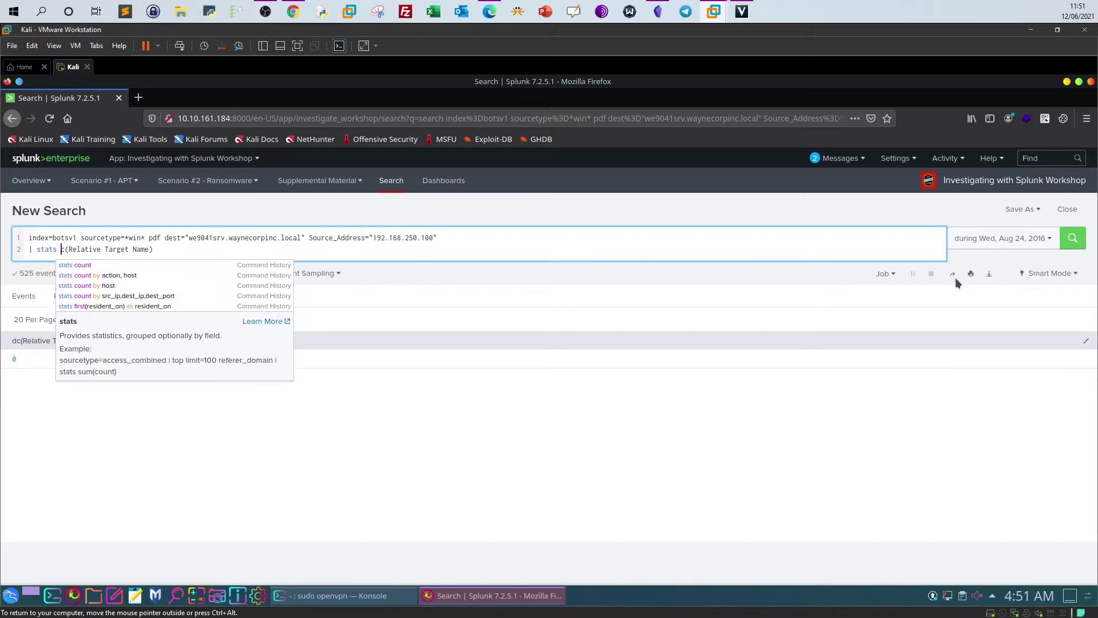
pyautogui.click(1083, 246)
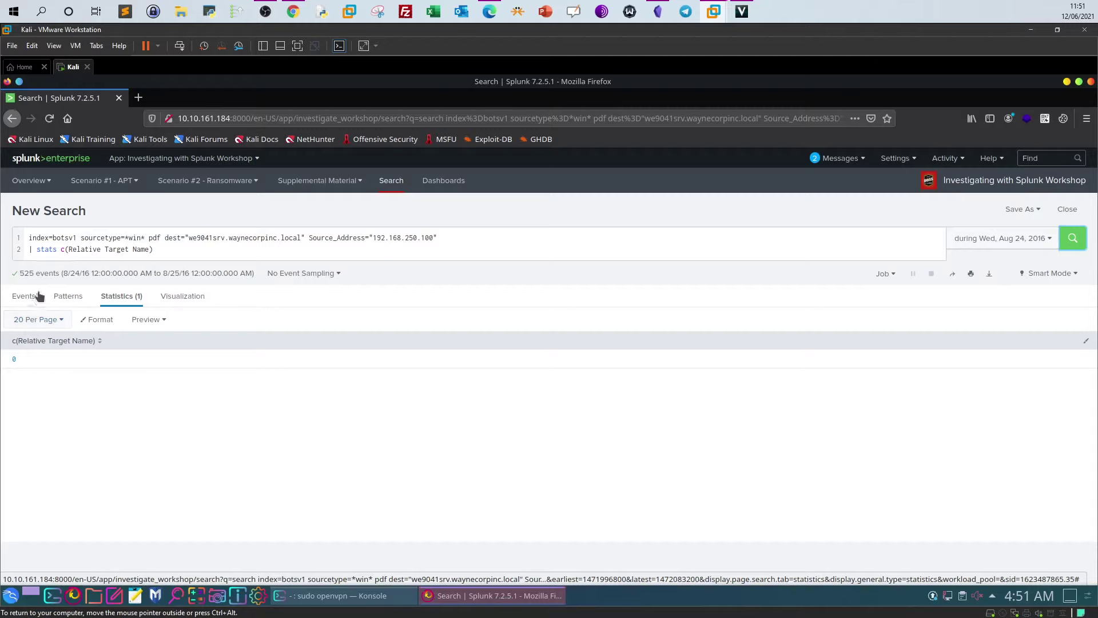
# Delete the stats line from the query and rerun the search to list the events.
pyautogui.click(170, 249)
pyautogui.moveTo(169, 250); pyautogui.dragTo(30, 249)
pyautogui.press('BackSpace')
pyautogui.click(1074, 239)
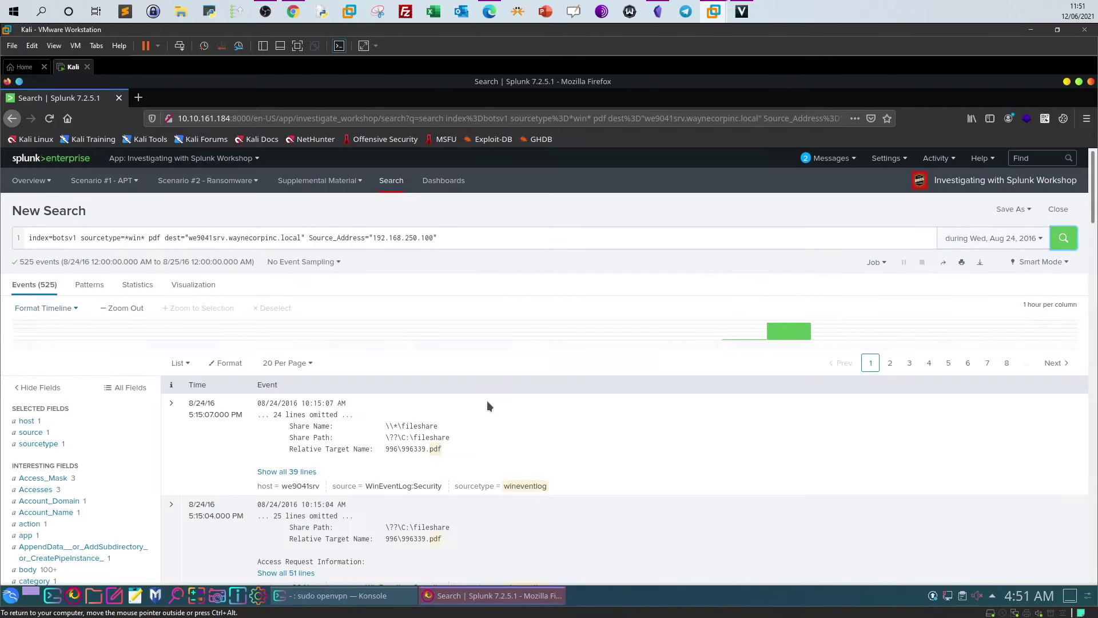
# Examine the Relative Target Name entries and available fields of the PDF events, and the Source_Address filter in the query.
pyautogui.scroll(-2, 483, 399)
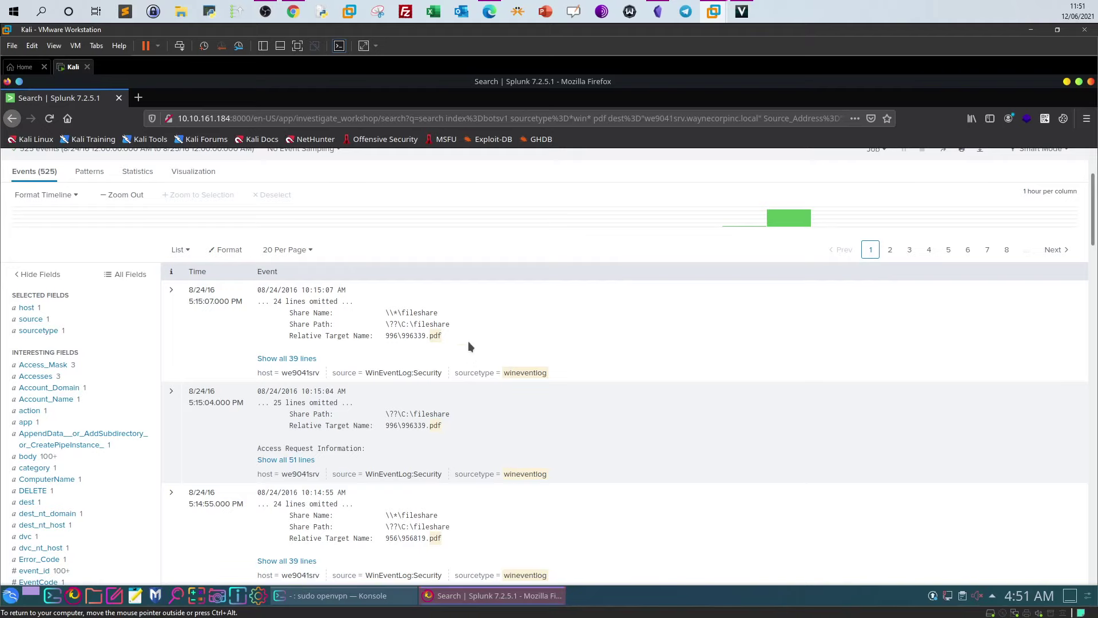
pyautogui.scroll(-5, 434, 398)
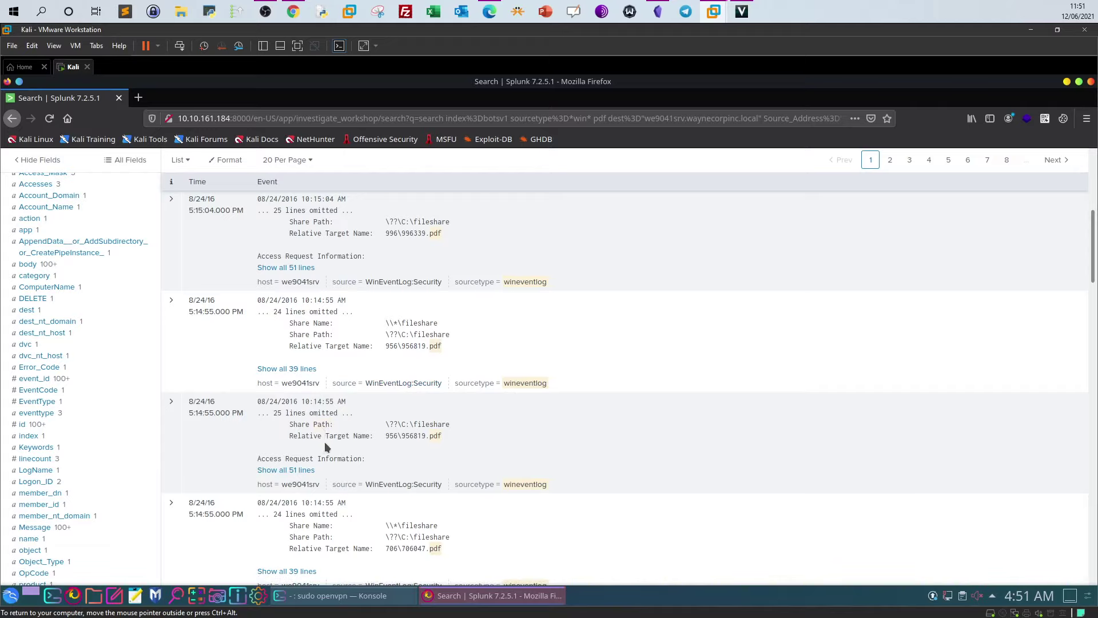
pyautogui.scroll(-2, 324, 441)
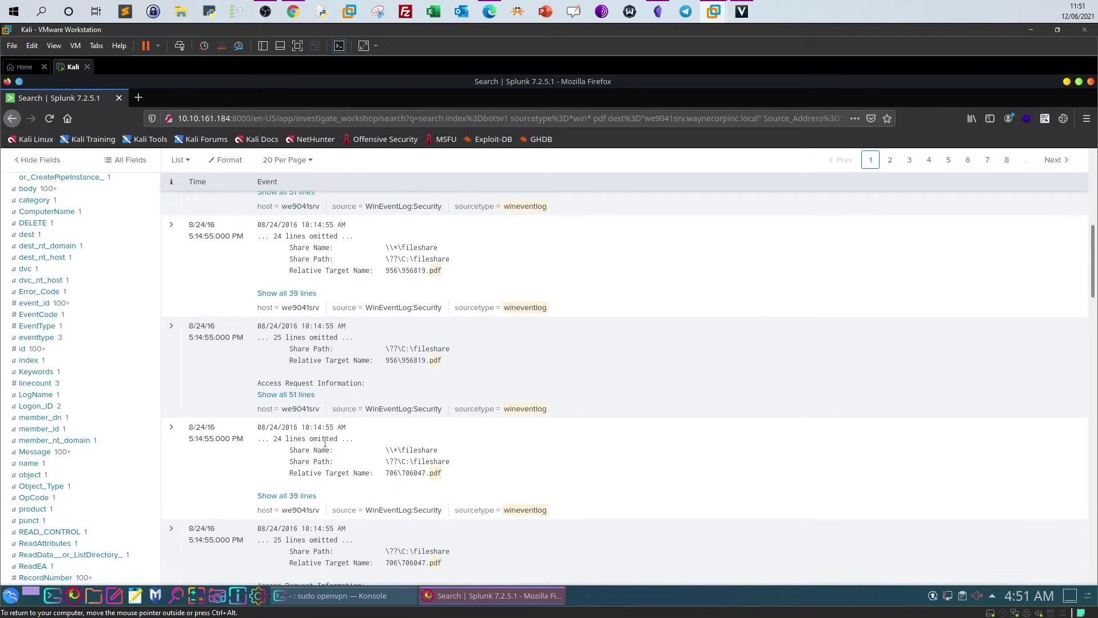
pyautogui.scroll(-3, 420, 367)
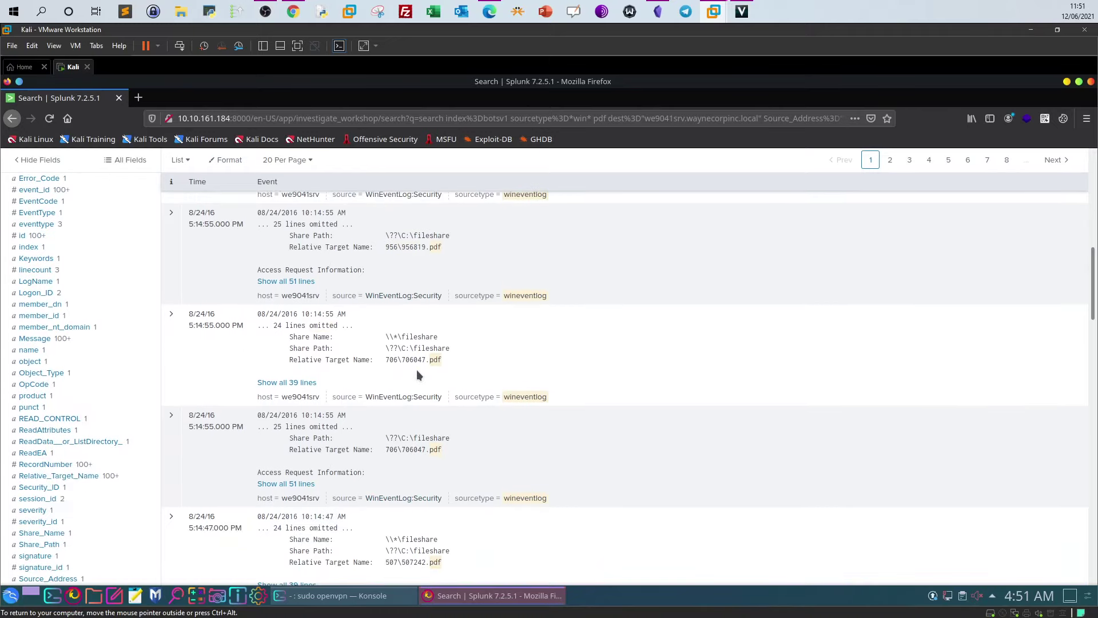
pyautogui.scroll(-4, 416, 372)
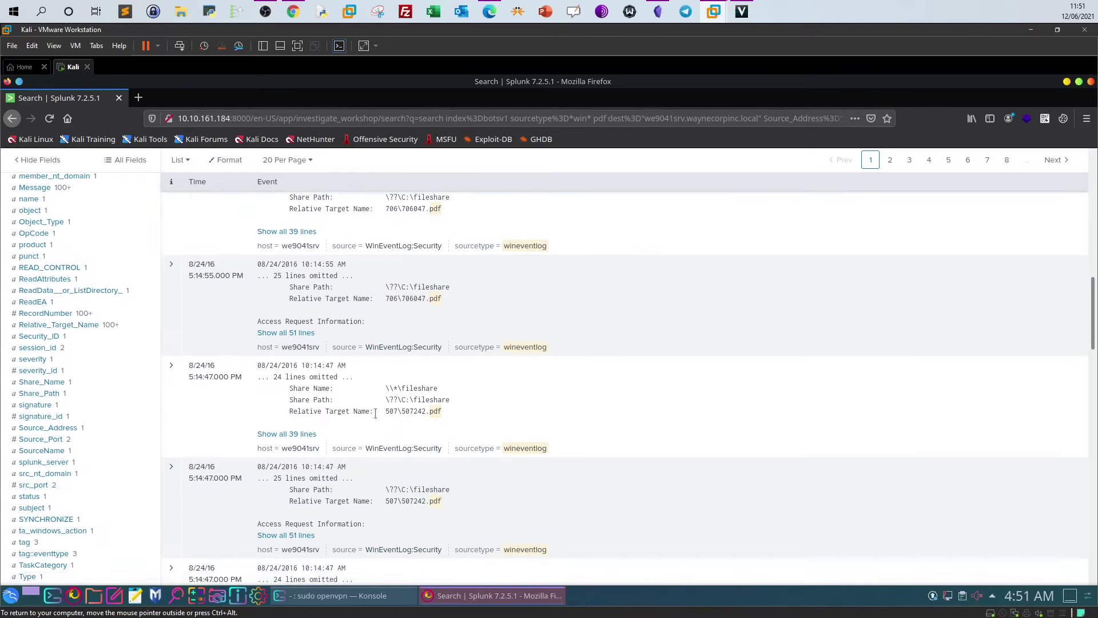
pyautogui.scroll(10, 369, 421)
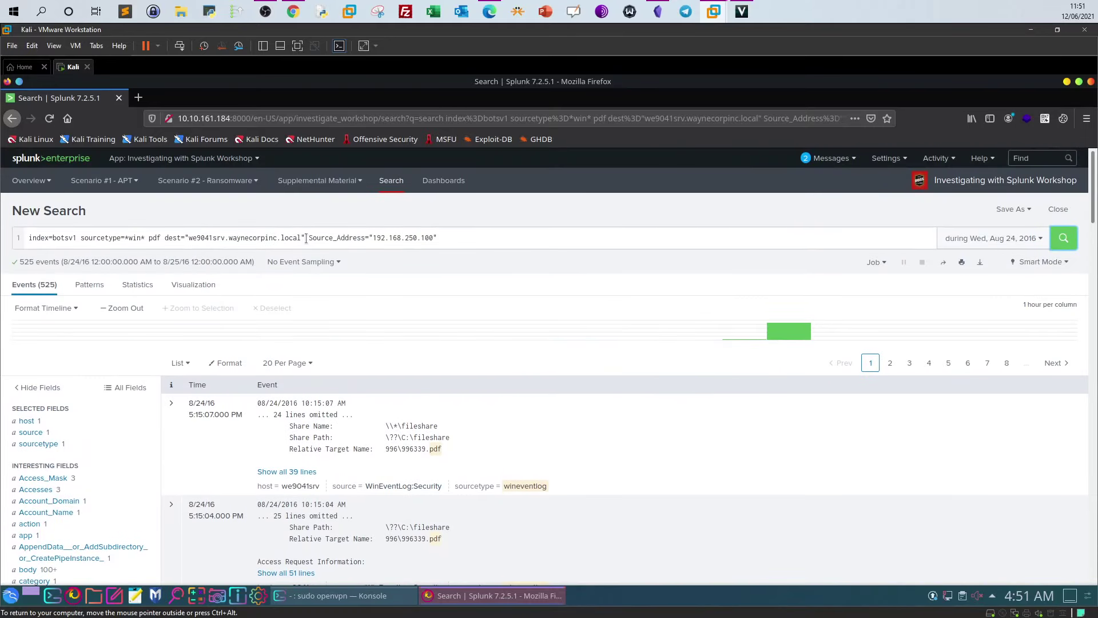
pyautogui.moveTo(310, 238); pyautogui.dragTo(527, 231)
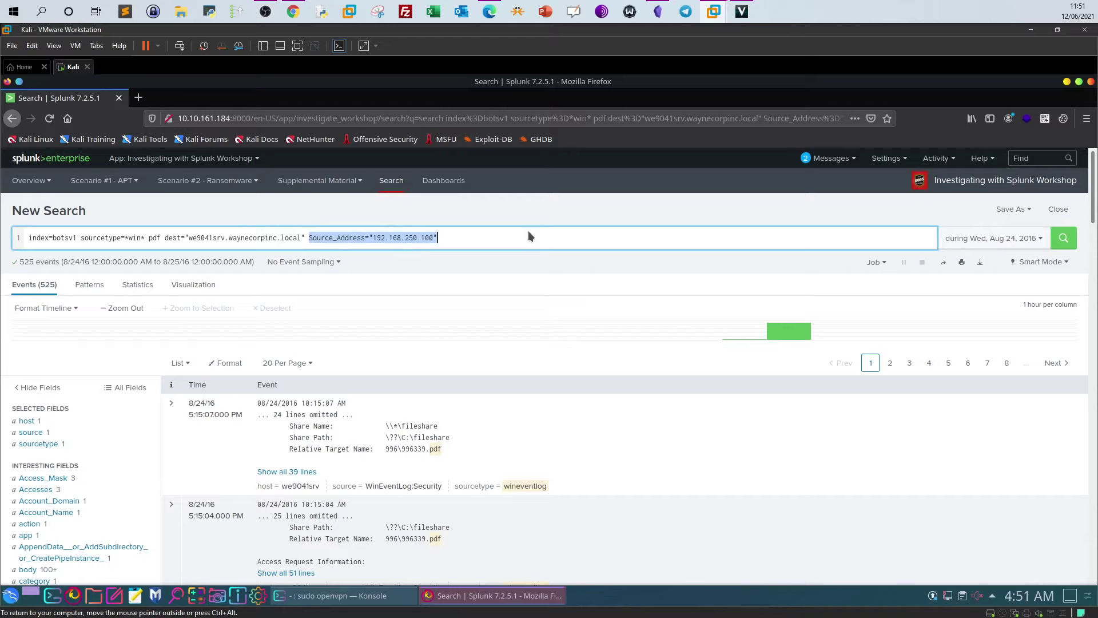
# Replace the Source_Address filter with a new stats line that starts a distinct count, dc(, of Relative Target Name.
pyautogui.press('BackSpace')
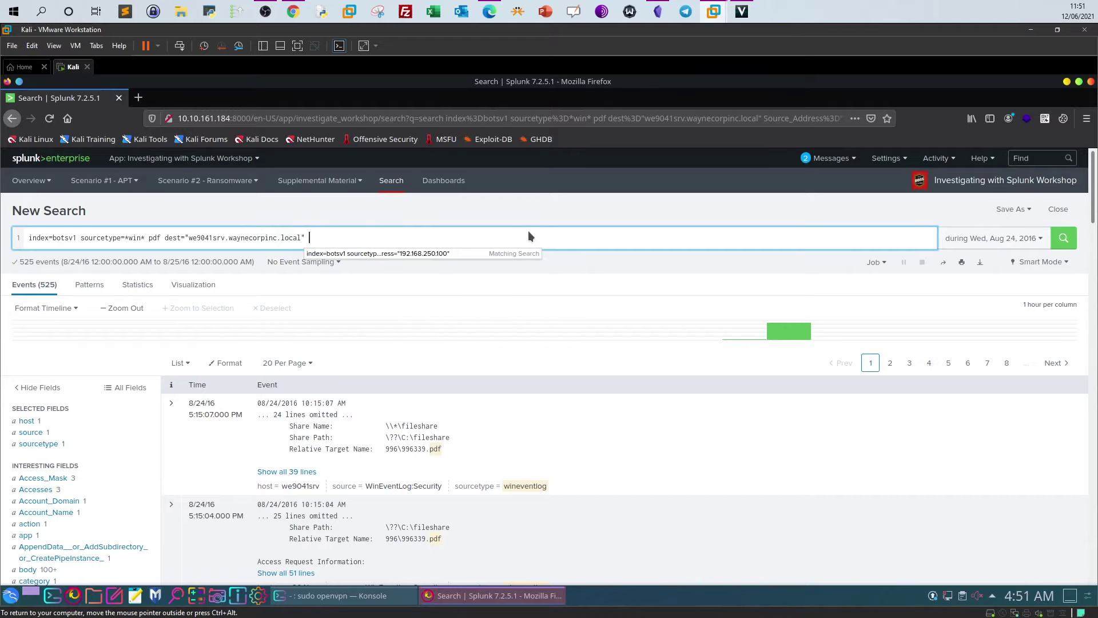
pyautogui.hotkey('shift', 'Return')
pyautogui.write('|  stats')
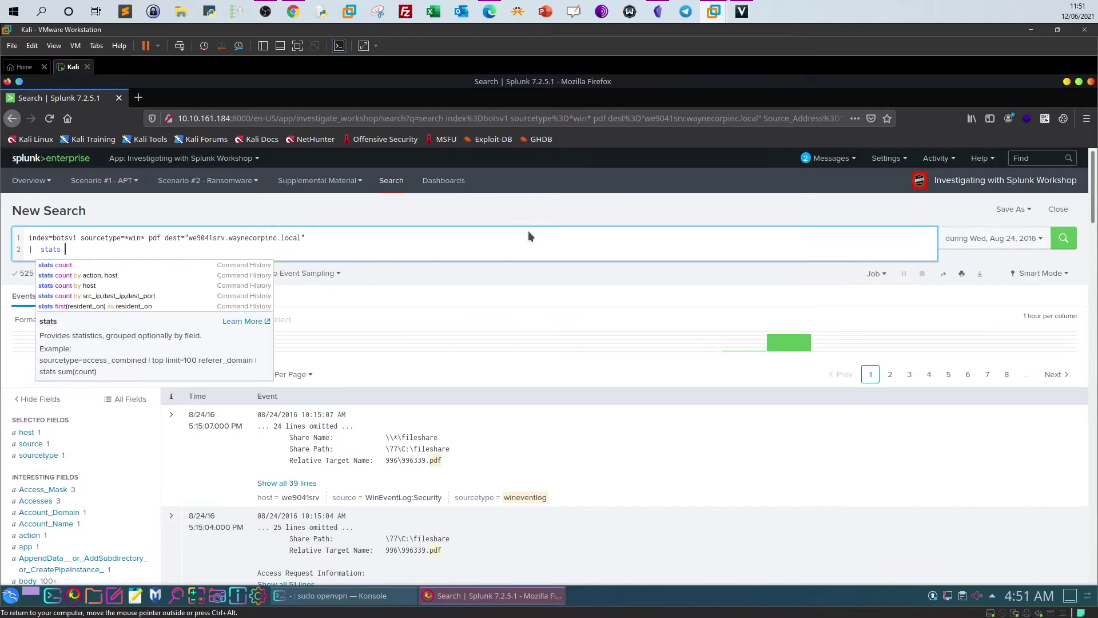
pyautogui.write(' dc')
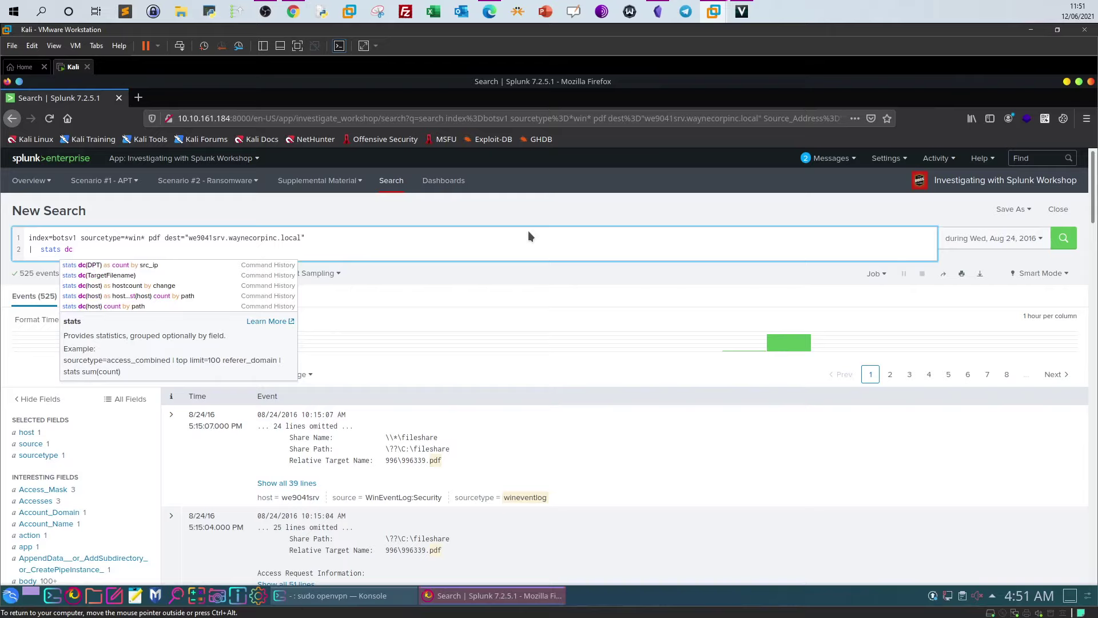
pyautogui.write('(R')
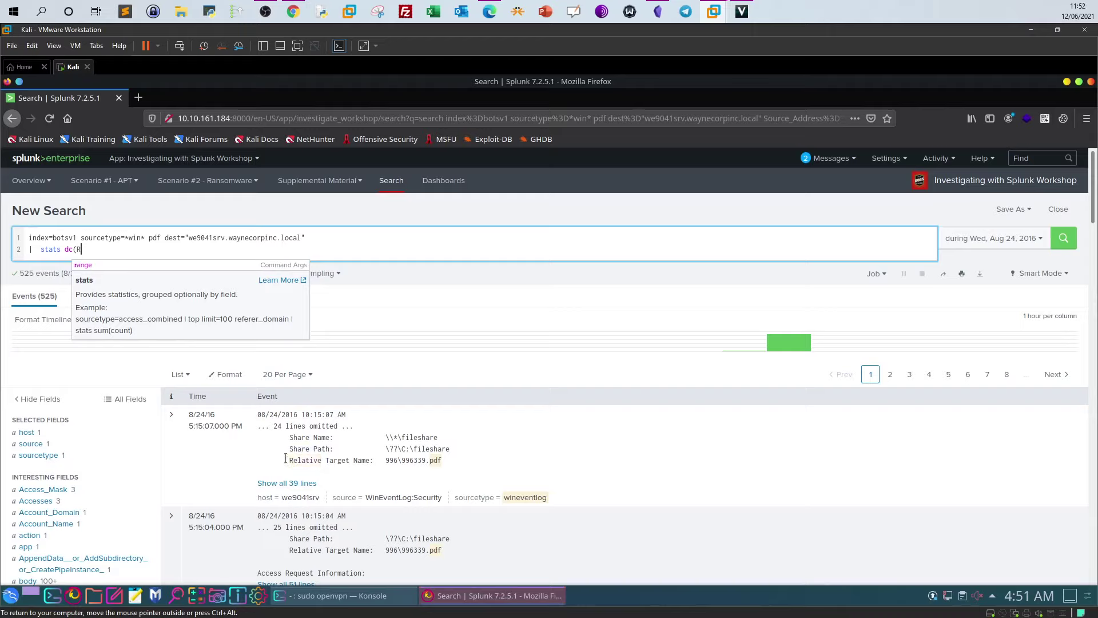
pyautogui.moveTo(287, 459); pyautogui.dragTo(370, 461)
pyautogui.hotkey('ctrl', 'c')
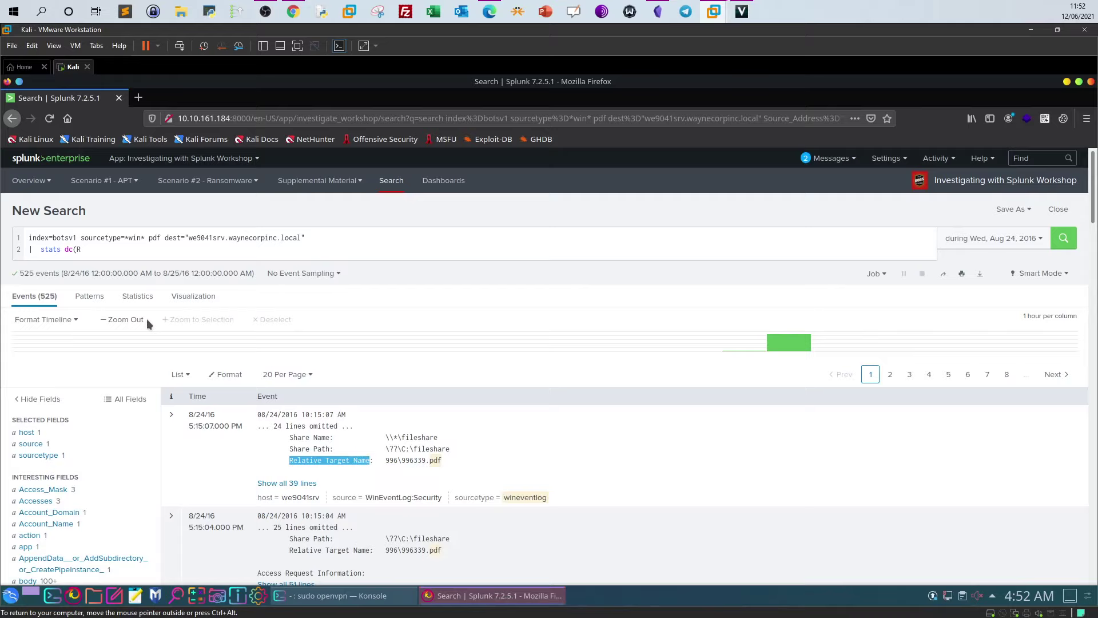
pyautogui.click(112, 255)
pyautogui.press('BackSpace')
pyautogui.hotkey('ctrl', 'v')
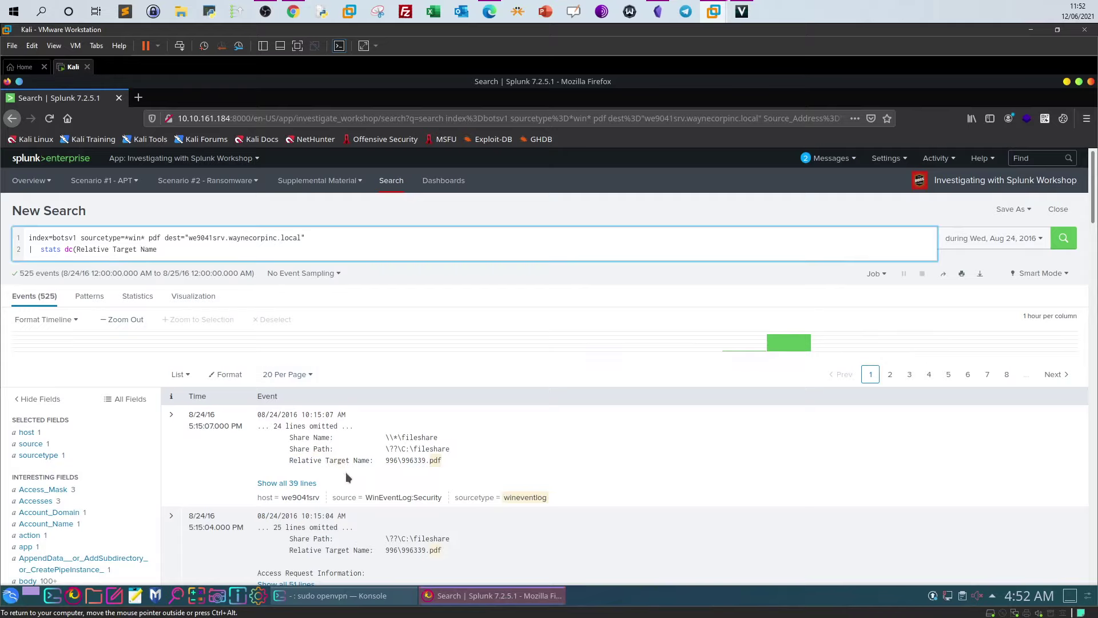
# Correct the counted field to Relative_Target_Name as spelled in the field list, close the dc() function and run the search.
pyautogui.scroll(-10, 155, 449)
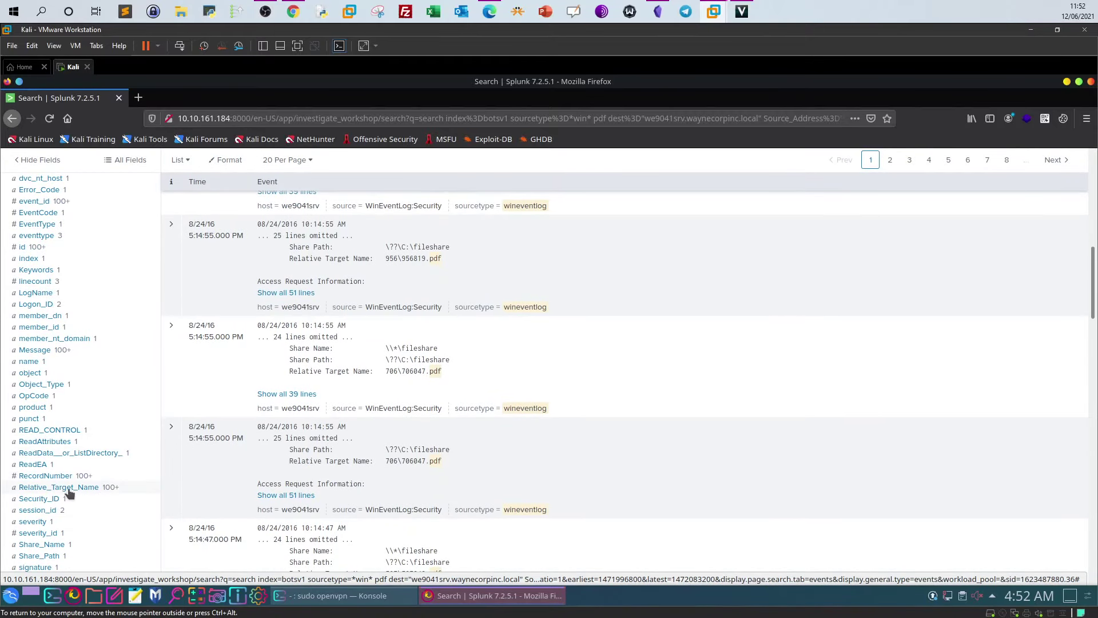
pyautogui.scroll(4, 140, 460)
pyautogui.scroll(5, 140, 460)
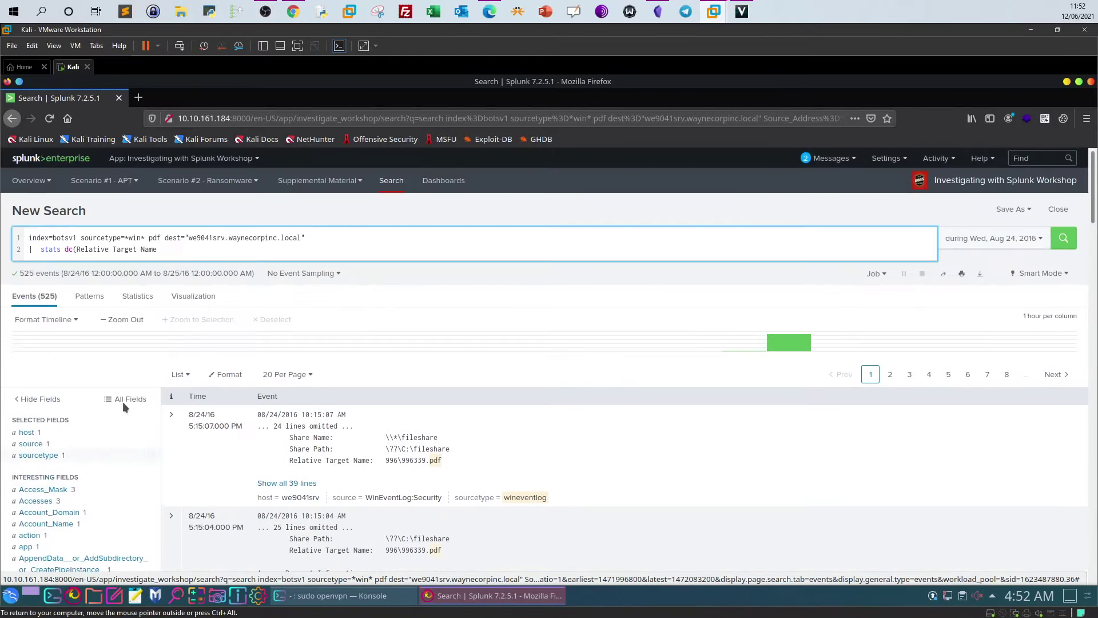
pyautogui.click(142, 249)
pyautogui.press('BackSpace')
pyautogui.write('_')
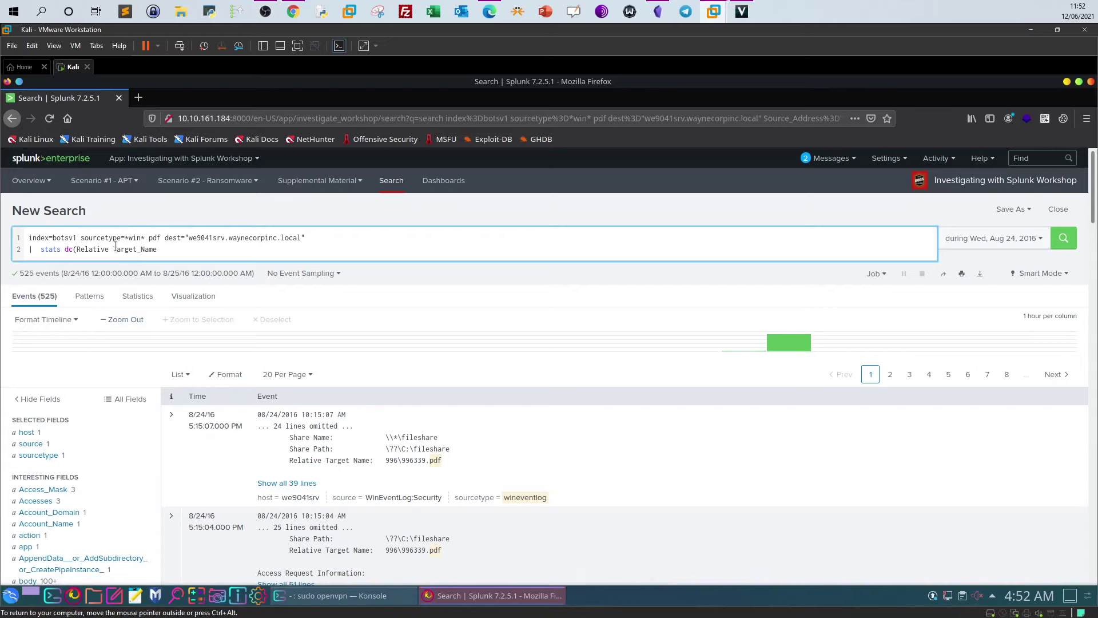
pyautogui.press('BackSpace')
pyautogui.write('_')
pyautogui.click(177, 254)
pyautogui.write('_')
pyautogui.press('BackSpace')
pyautogui.write(')')
pyautogui.click(1059, 246)
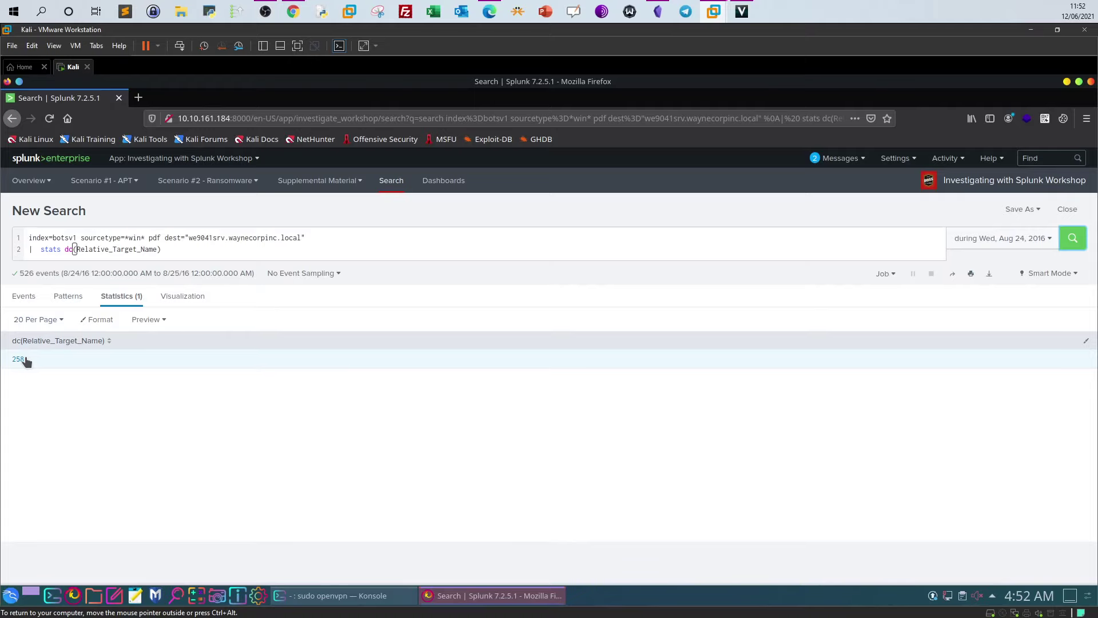
# Check the count against the TryHackMe answer, restore the Source_Address=192.168.250.100 filter, rerun the search and compare again.
pyautogui.click(293, 10)
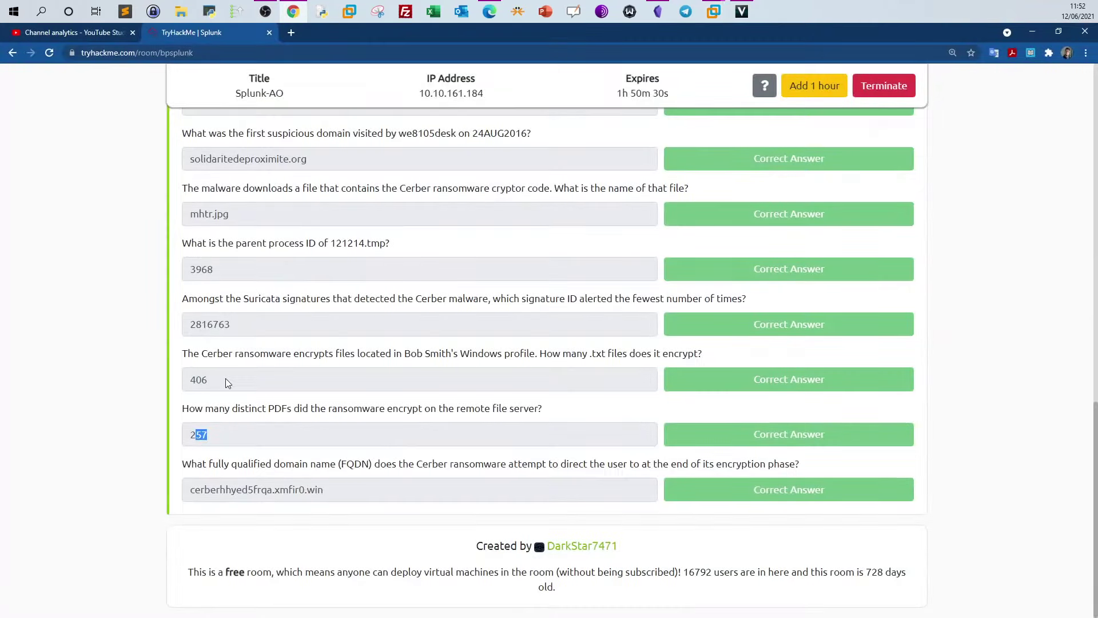
pyautogui.hotkey('alt', 'Tab')
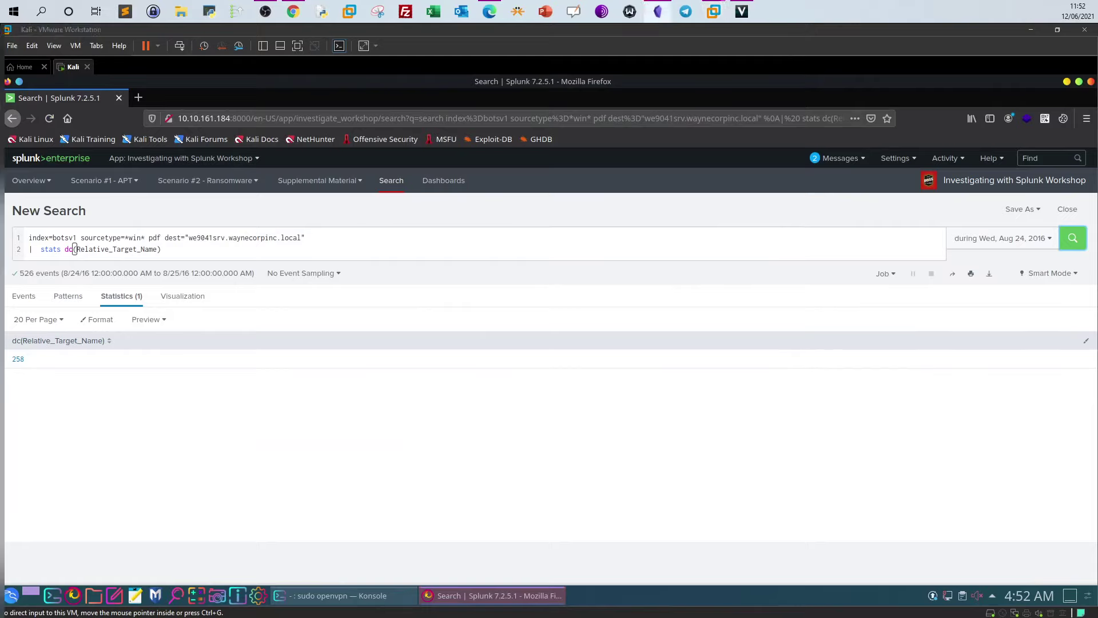
pyautogui.click(329, 236)
pyautogui.hotkey('ctrl', 'v')
pyautogui.click(1072, 238)
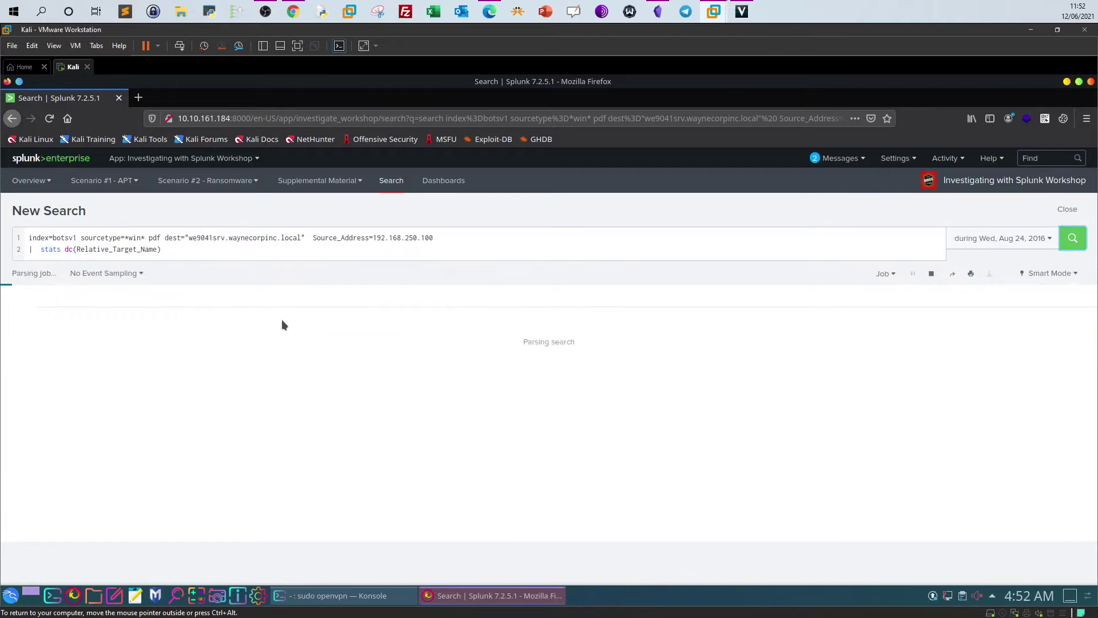
pyautogui.click(292, 12)
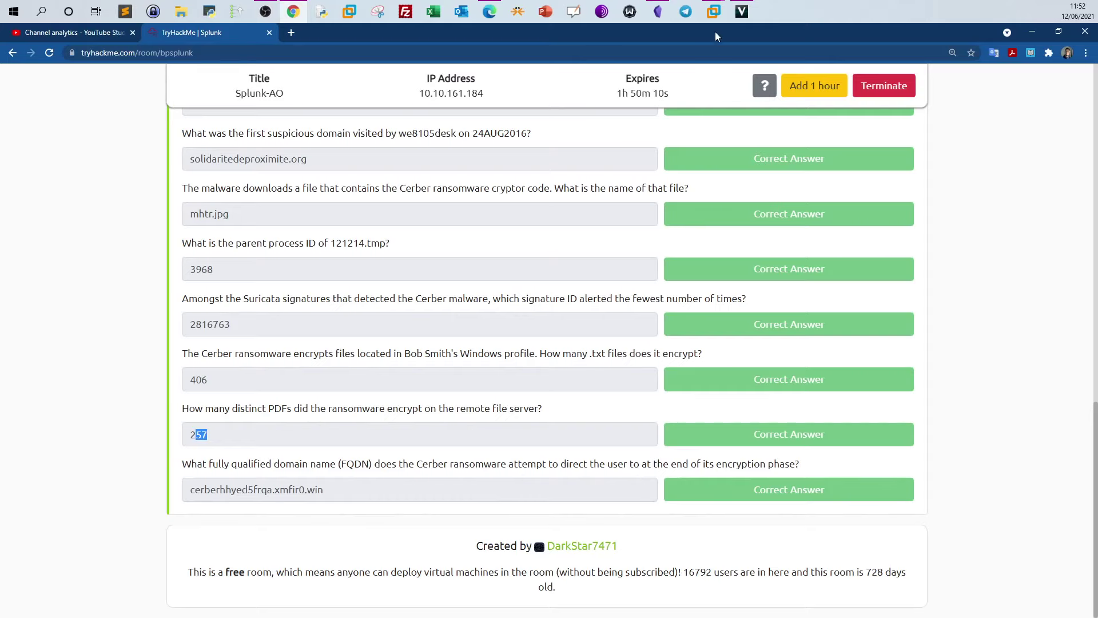
pyautogui.click(783, 63)
# Replace the query with index=botsv1 sourcetype="stream:dns" and run the search.
pyautogui.moveTo(164, 252)
pyautogui.mouseDown()
pyautogui.moveTo(147, 250)
pyautogui.moveTo(148, 237)
pyautogui.mouseUp()
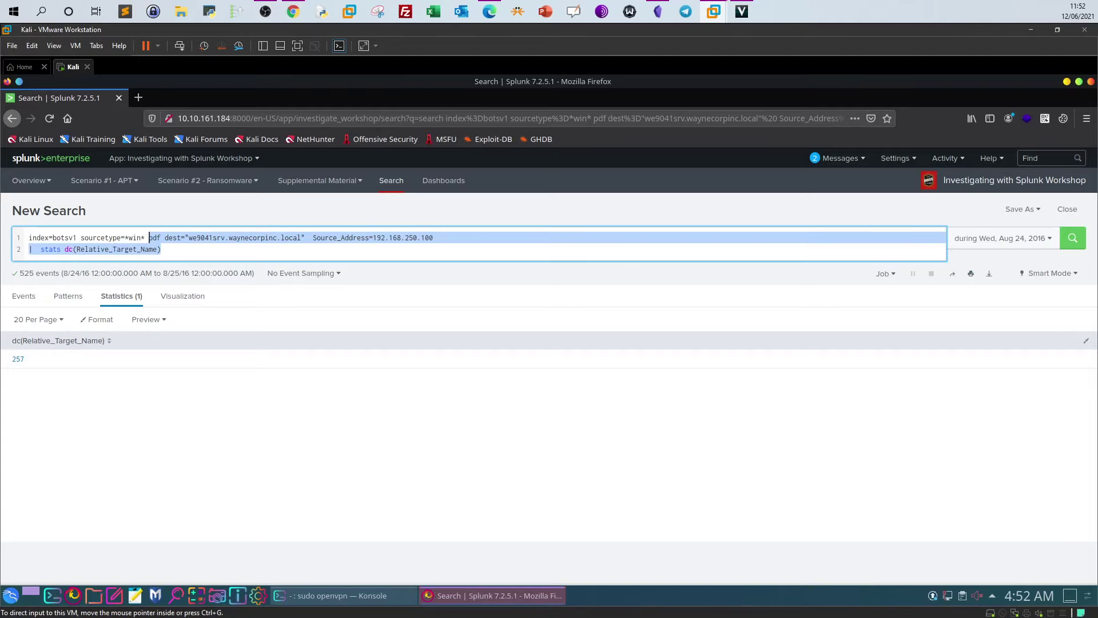
pyautogui.press('BackSpace')
pyautogui.press('BackSpace')
pyautogui.press('BackSpace')
pyautogui.press('BackSpace')
pyautogui.press('BackSpace')
pyautogui.press('BackSpace')
pyautogui.press('BackSpace')
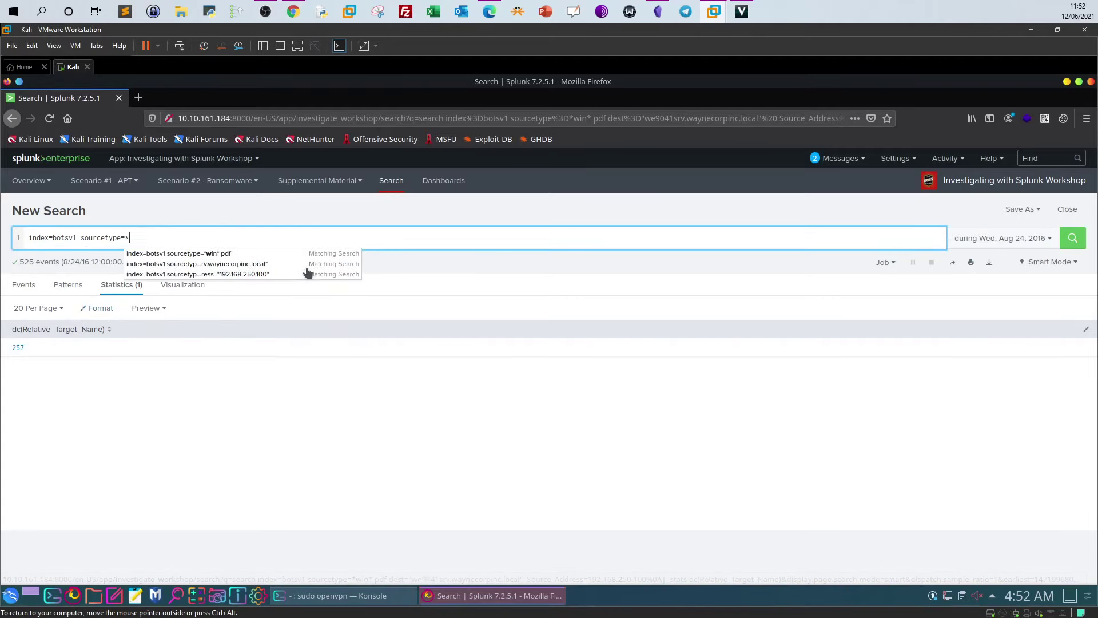
pyautogui.write('s')
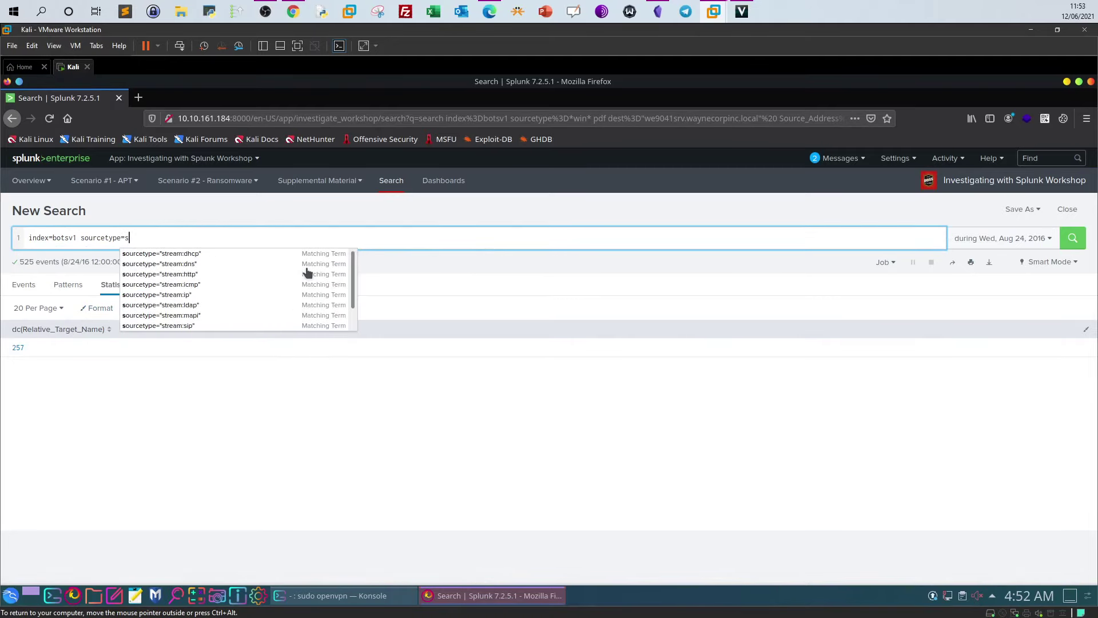
pyautogui.write('tream:')
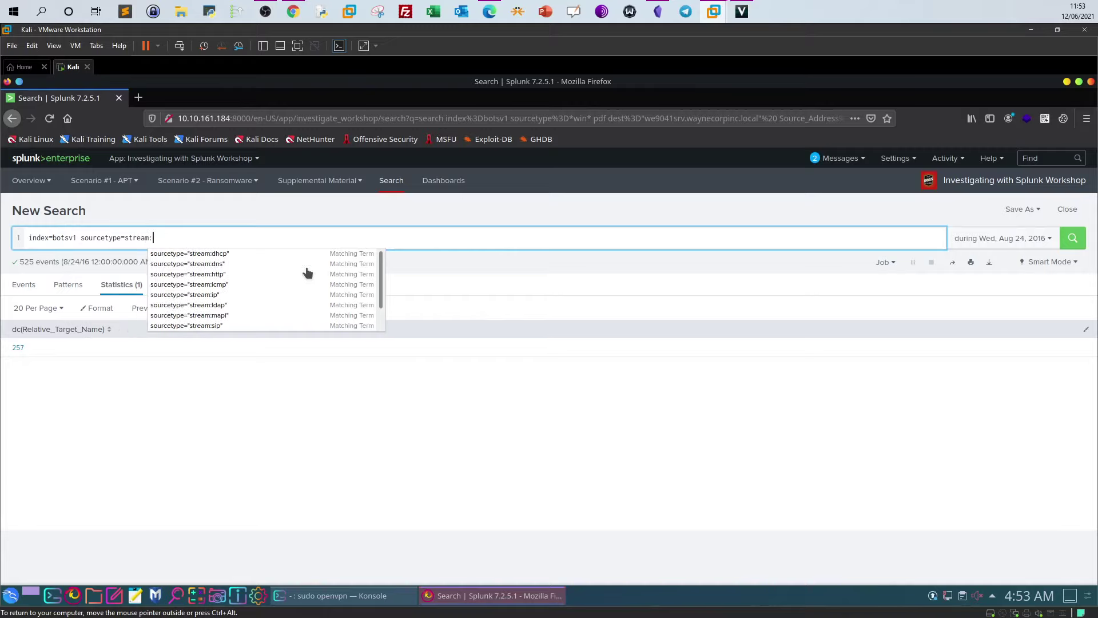
pyautogui.click(251, 264)
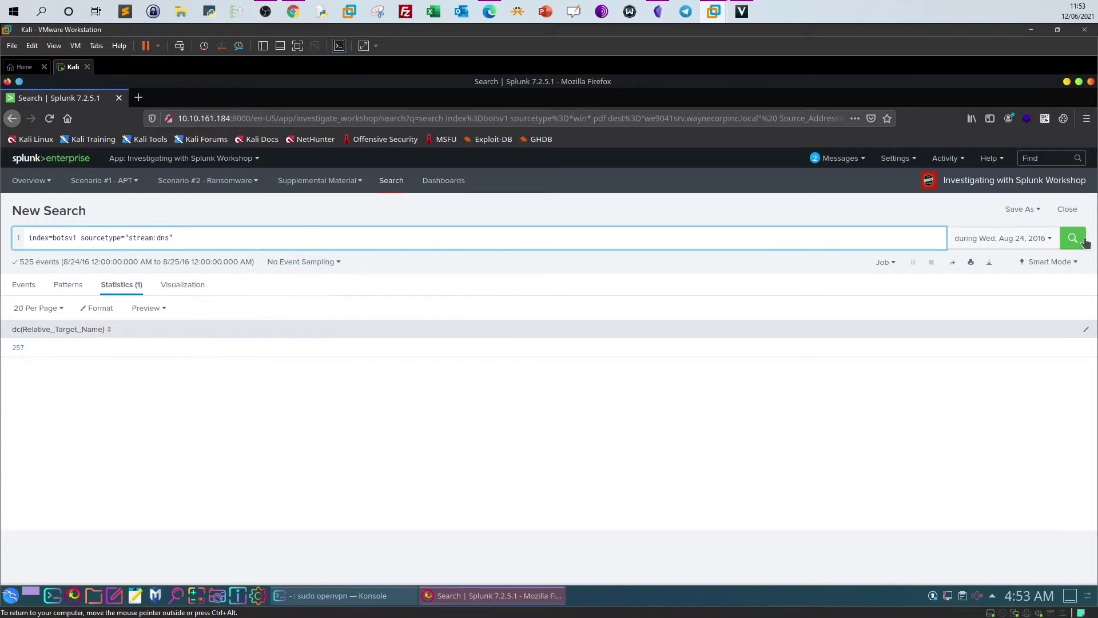
pyautogui.click(1073, 238)
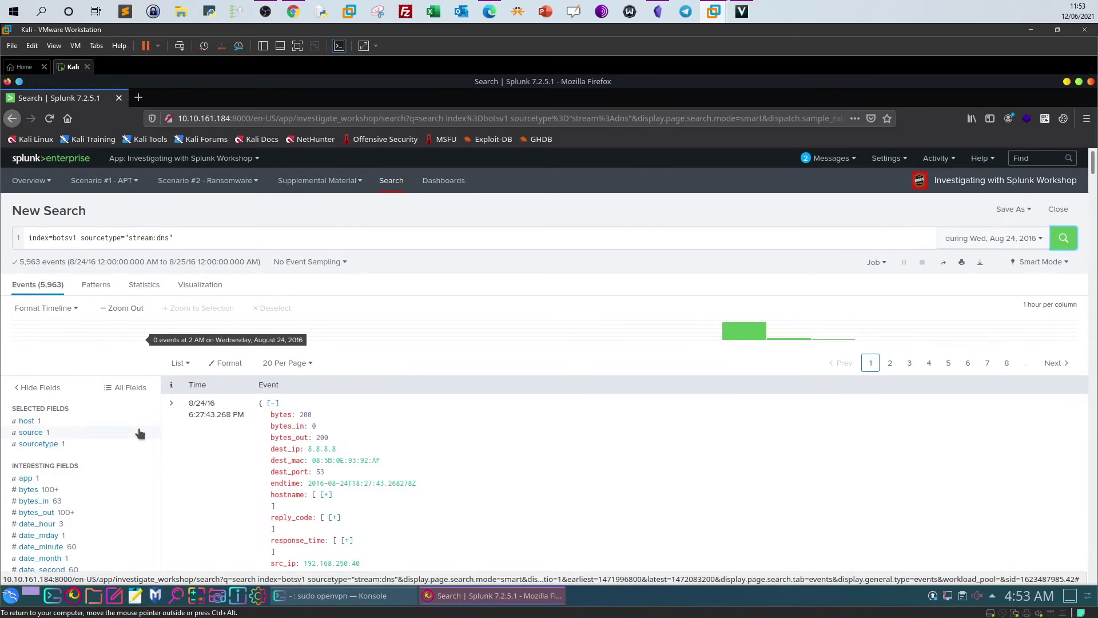
# Filter the DNS events to the src value 192.168.250.100.
pyautogui.scroll(-3, 93, 466)
pyautogui.scroll(-4, 92, 469)
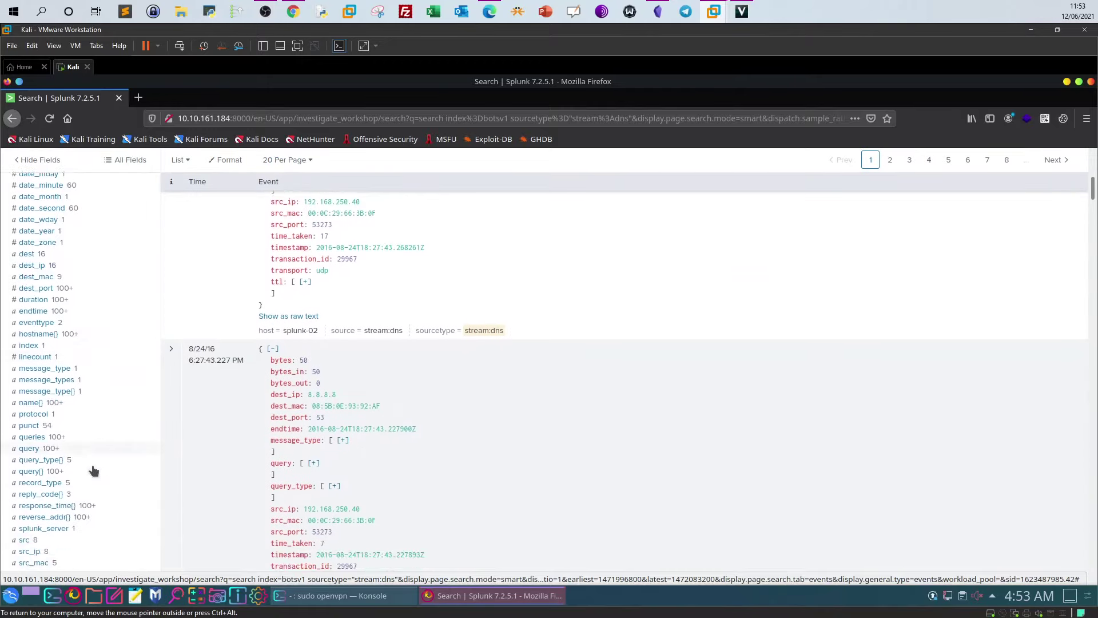
pyautogui.click(27, 445)
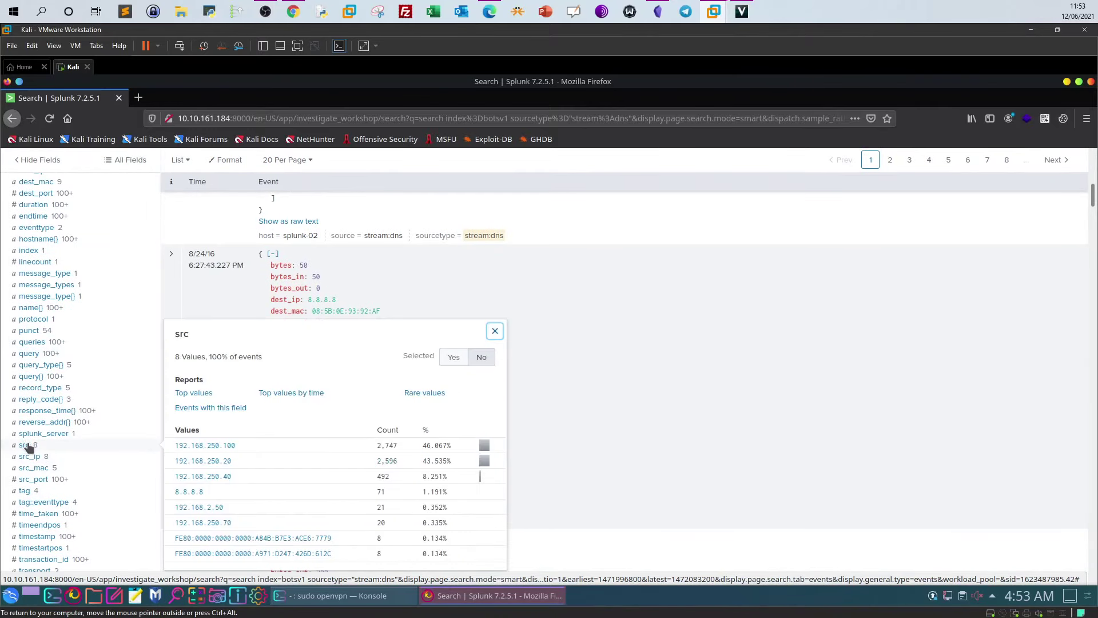
pyautogui.click(218, 446)
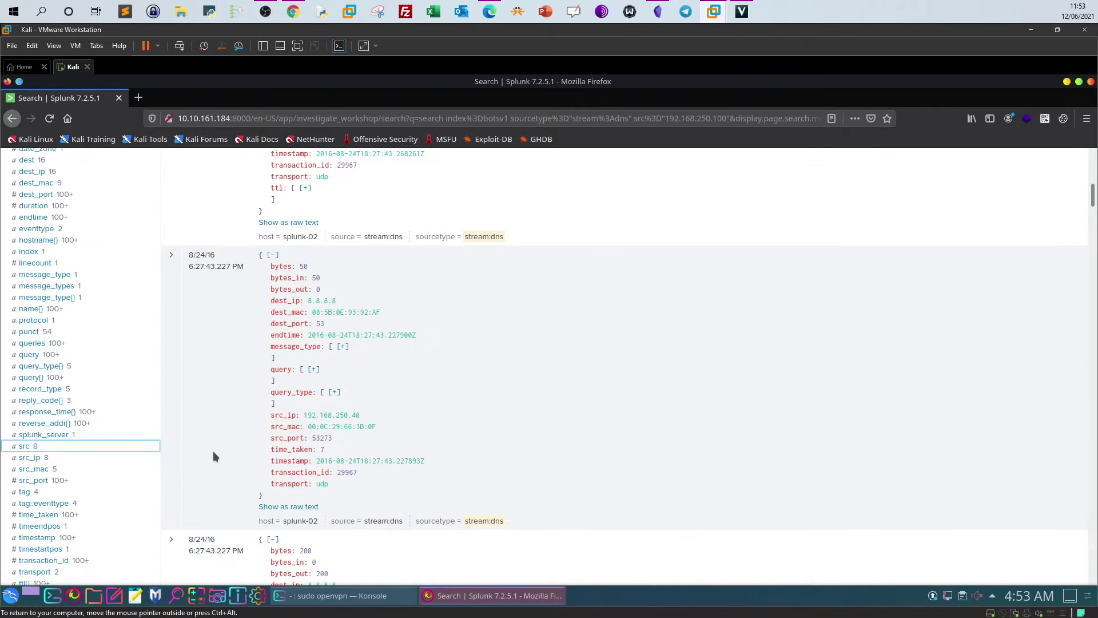
# Narrow the DNS events to the record_type value A.
pyautogui.scroll(-8, 106, 499)
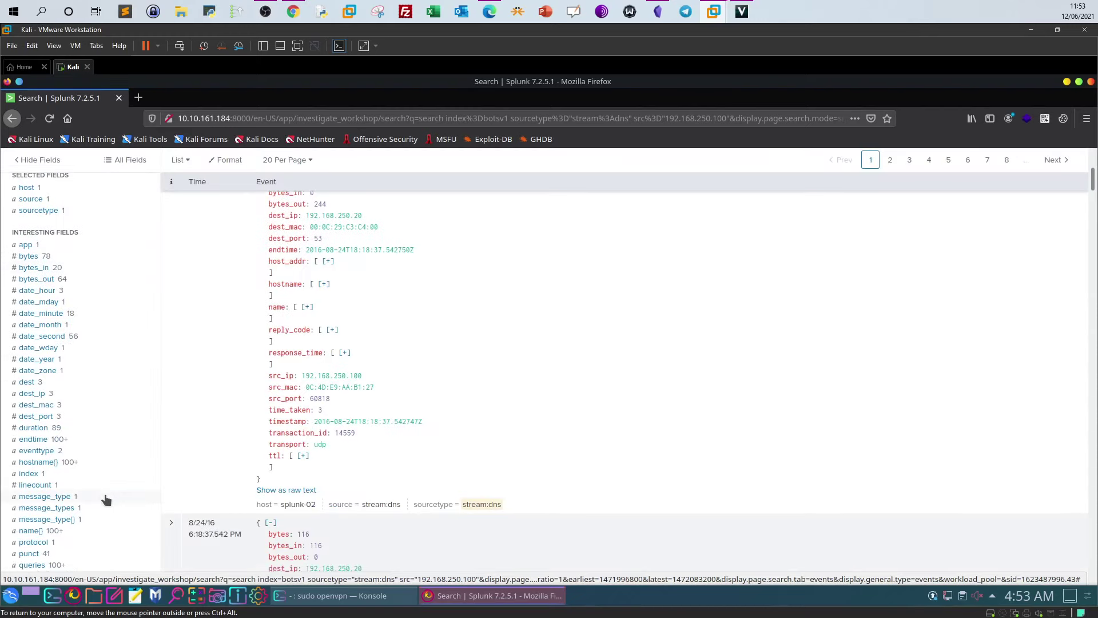
pyautogui.scroll(-4, 106, 498)
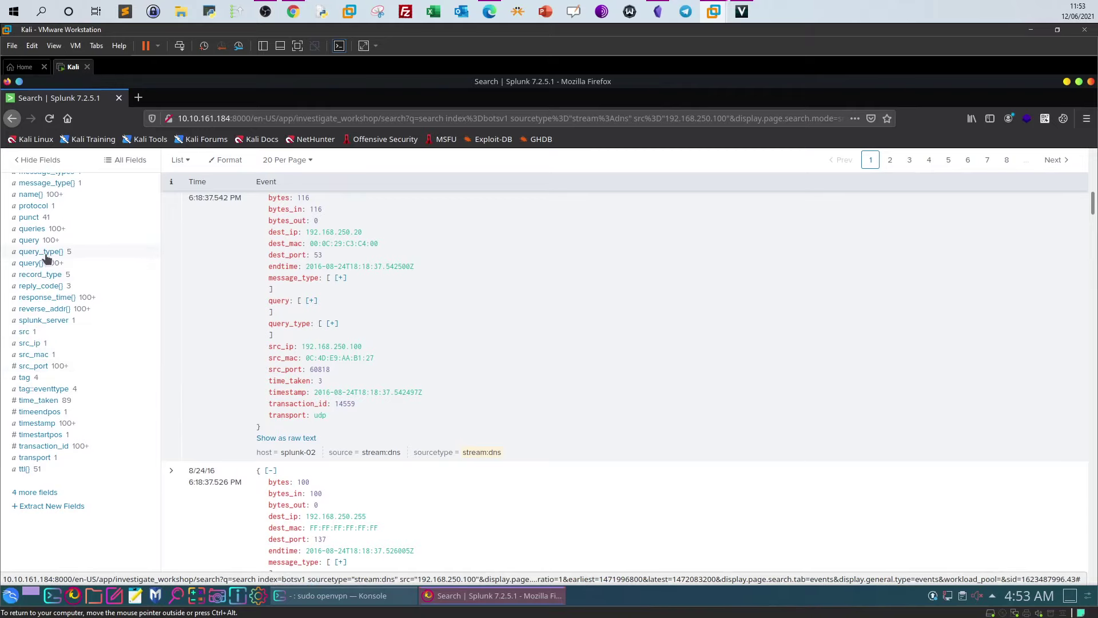
pyautogui.click(46, 276)
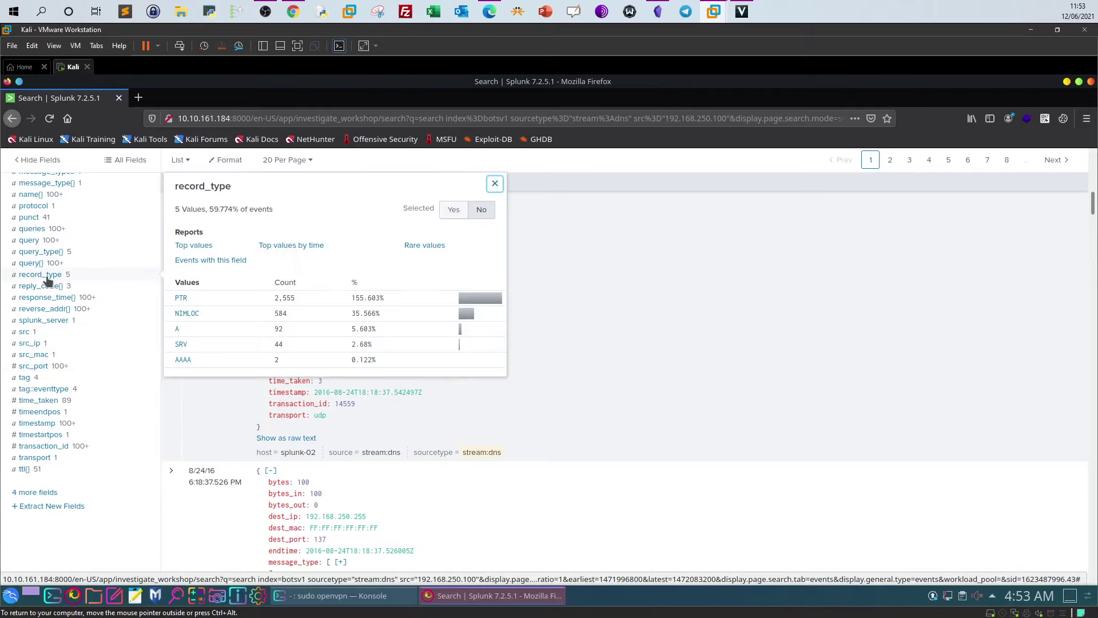
pyautogui.click(177, 329)
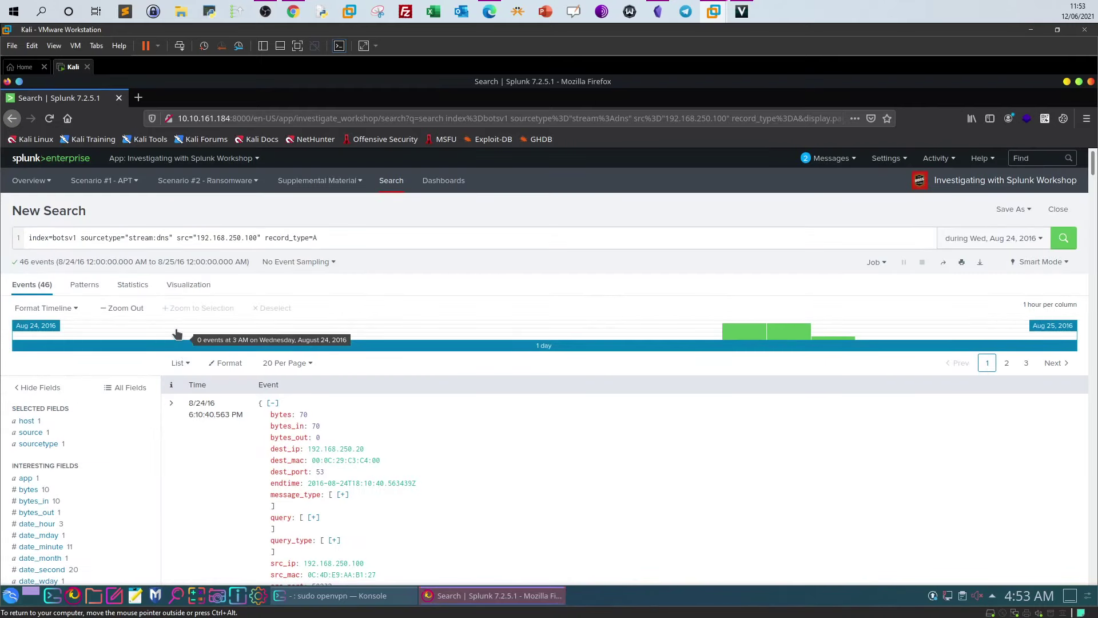
# Start a second query line, review the src filter and TryHackMe's question on the first suspicious domain visited by we8105desk, and return to Splunk.
pyautogui.click(343, 245)
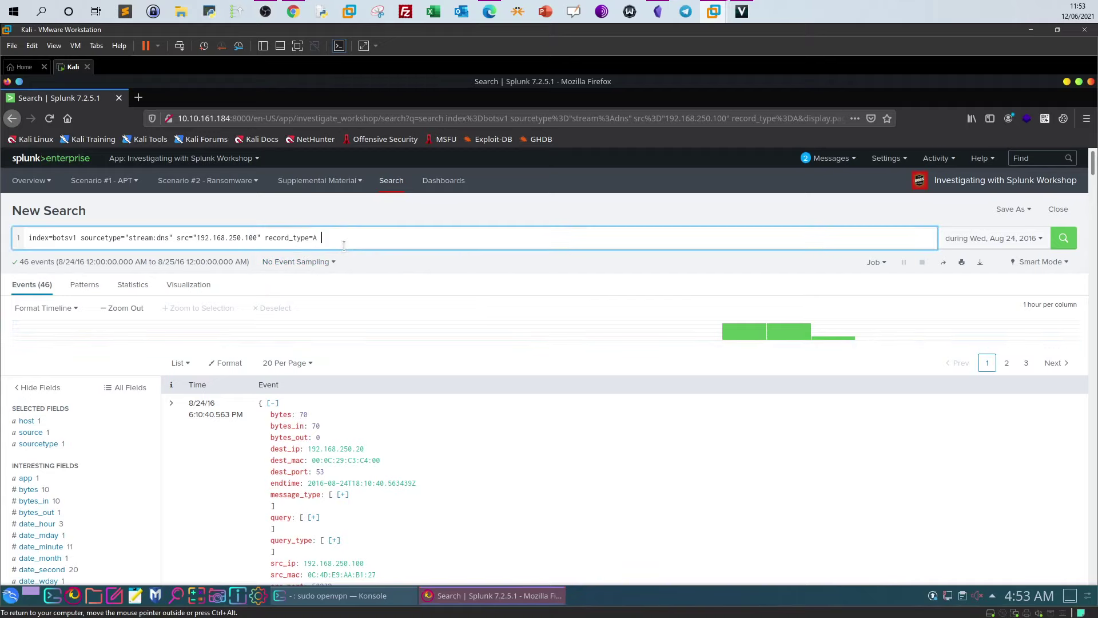
pyautogui.hotkey('shift', 'Return')
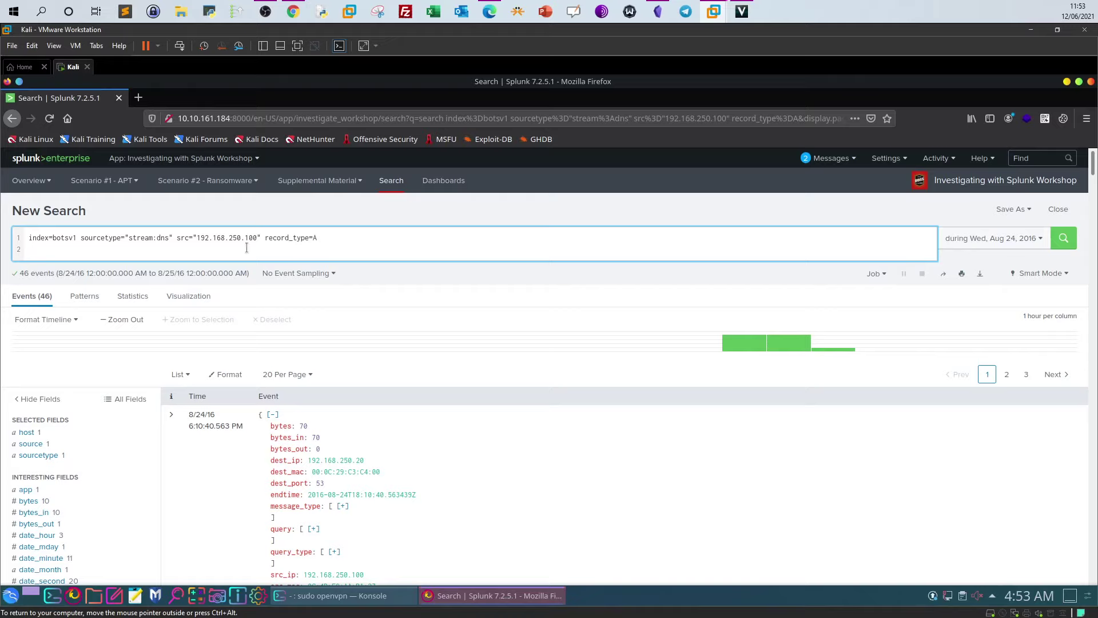
pyautogui.moveTo(177, 237); pyautogui.dragTo(258, 238)
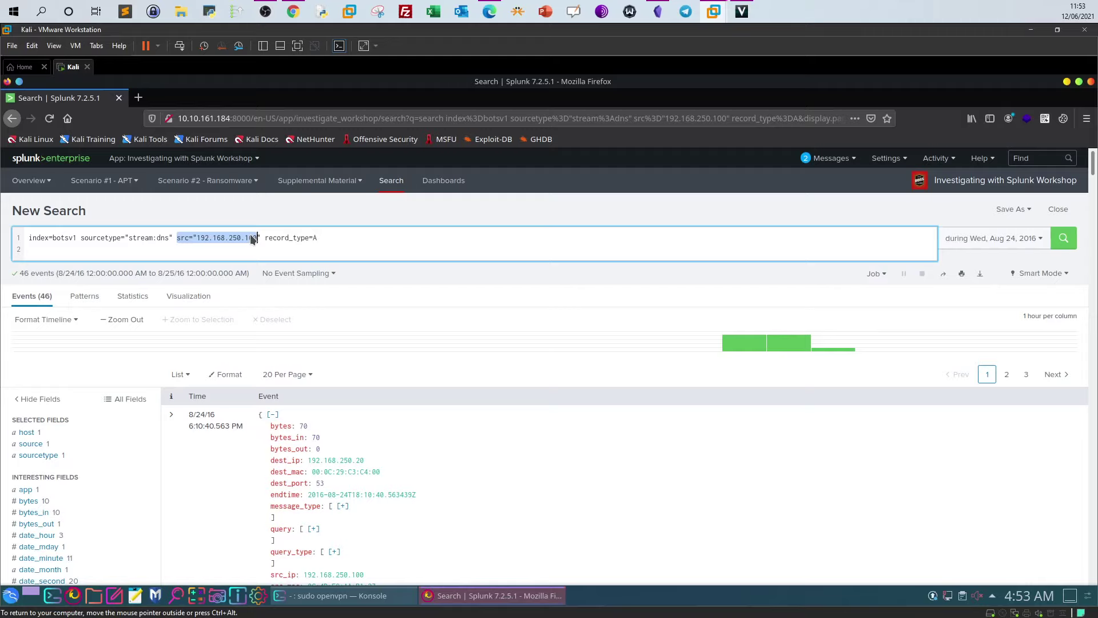
pyautogui.click(293, 11)
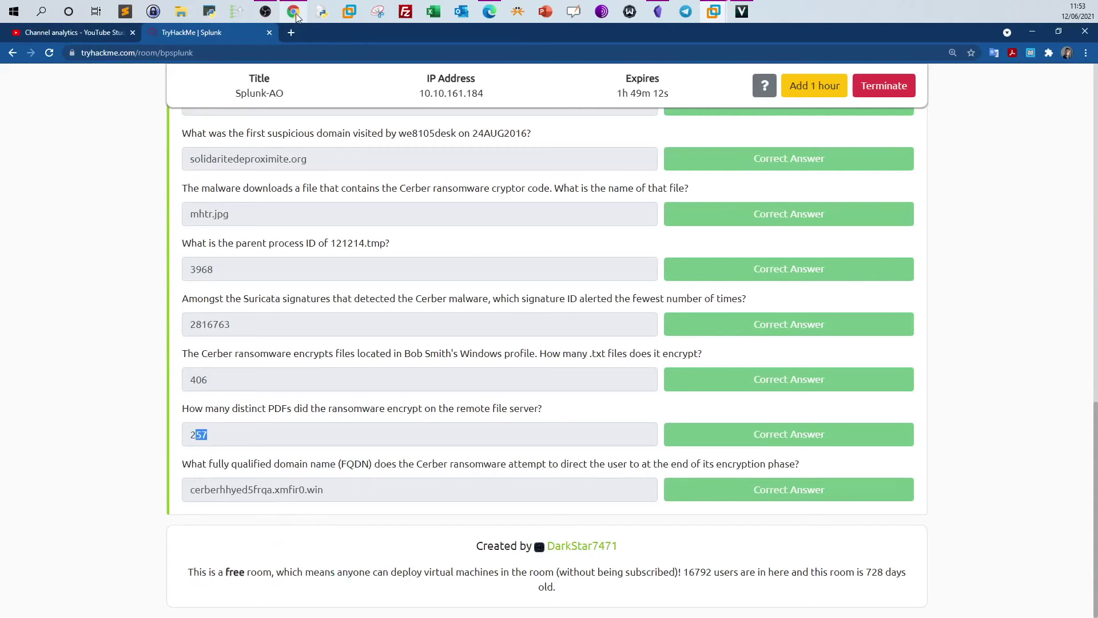
pyautogui.click(165, 143)
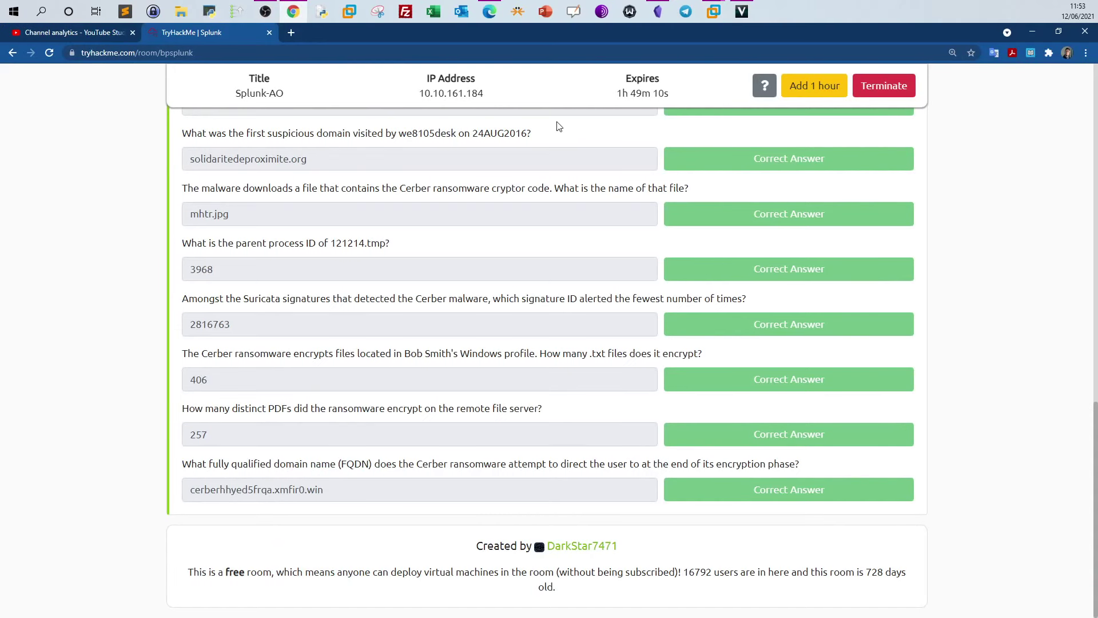
pyautogui.tripleClick(567, 133)
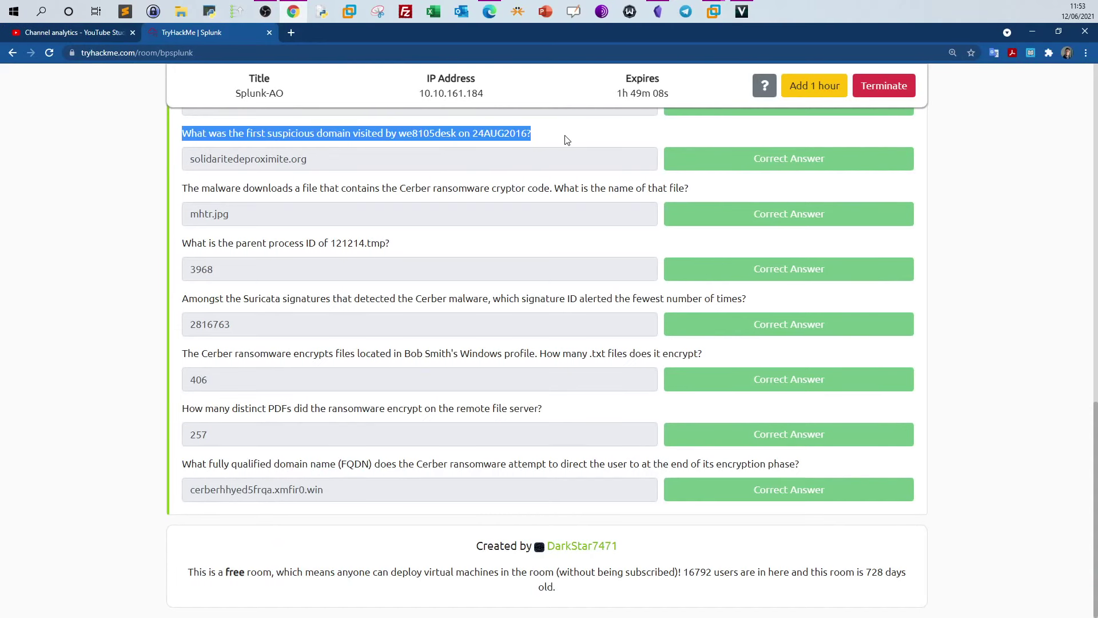
pyautogui.click(724, 9)
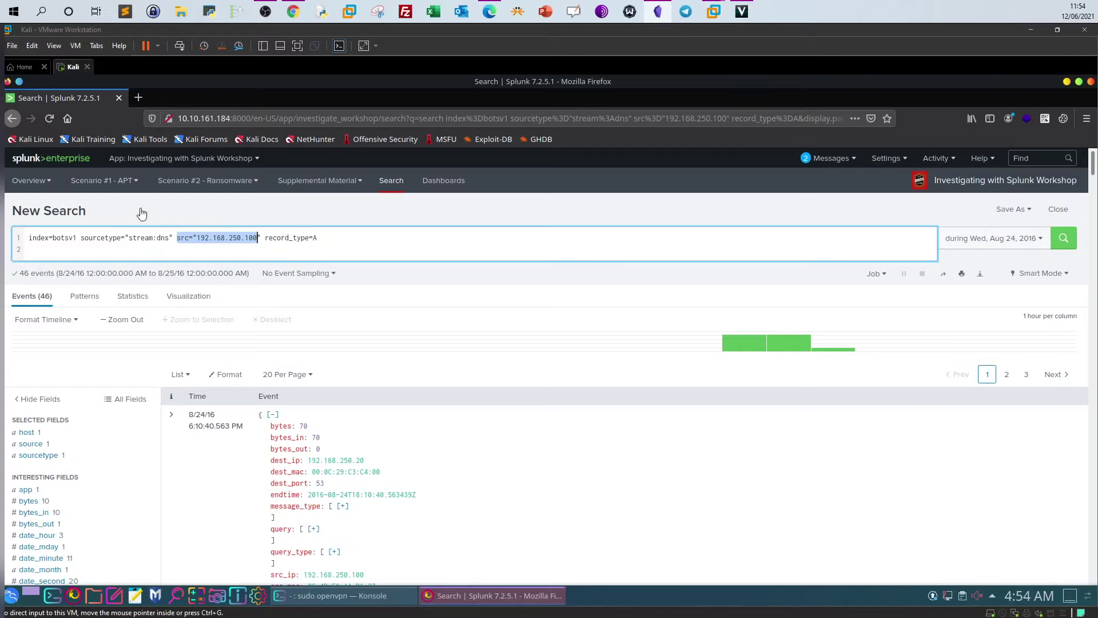
# Add a NOT clause excluding query{} values *.microsoft.com, *.waynecorpinc.local, *.bing.com, isatap, wpad, *.windows.com and *.msftncsi.com.
pyautogui.click(391, 238)
pyautogui.write('NOT (query{}=*.microsoft.com OR query{}=*.waynecorpinc.local OR query{}=*.bing.com OR query{}=isatap OR query{}=wpad OR query{}=*.windows.com OR query{}=*.msftncsi.com)')
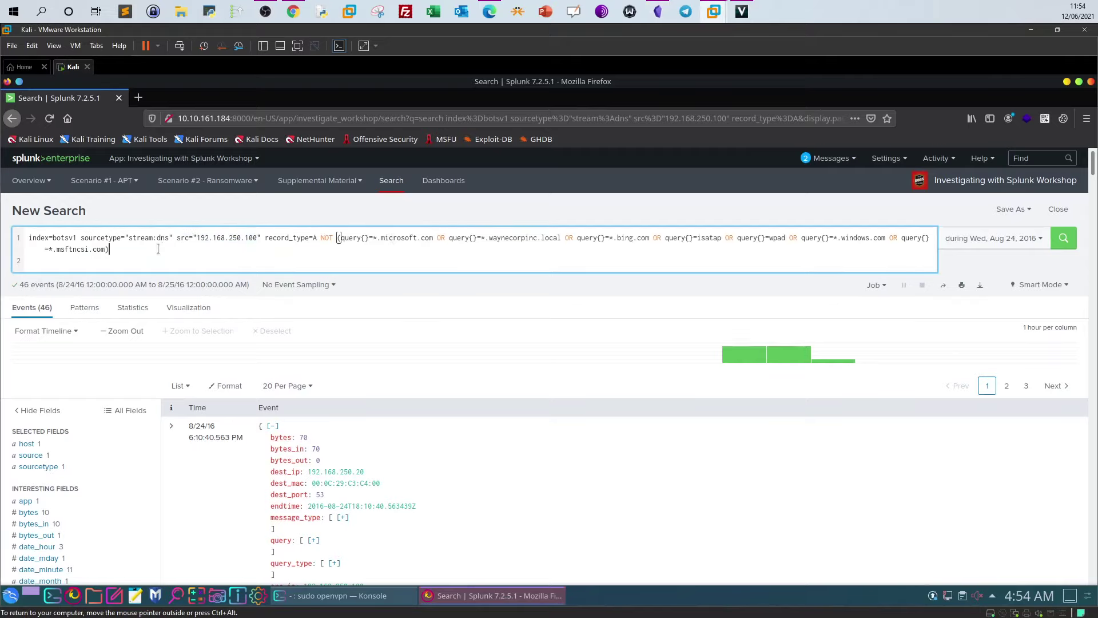
# Pipe the filtered DNS events into a table of _time, query{}, src and dest, and run the search.
pyautogui.click(44, 252)
pyautogui.write('}')
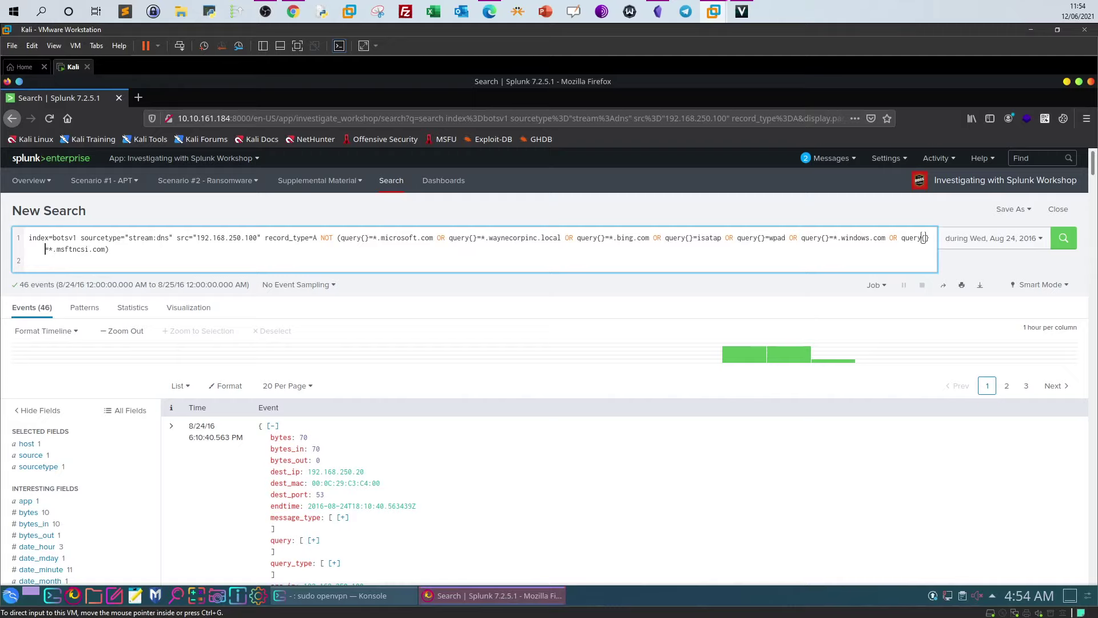
pyautogui.click(178, 254)
pyautogui.hotkey('shift', 'Return')
pyautogui.write('| ')
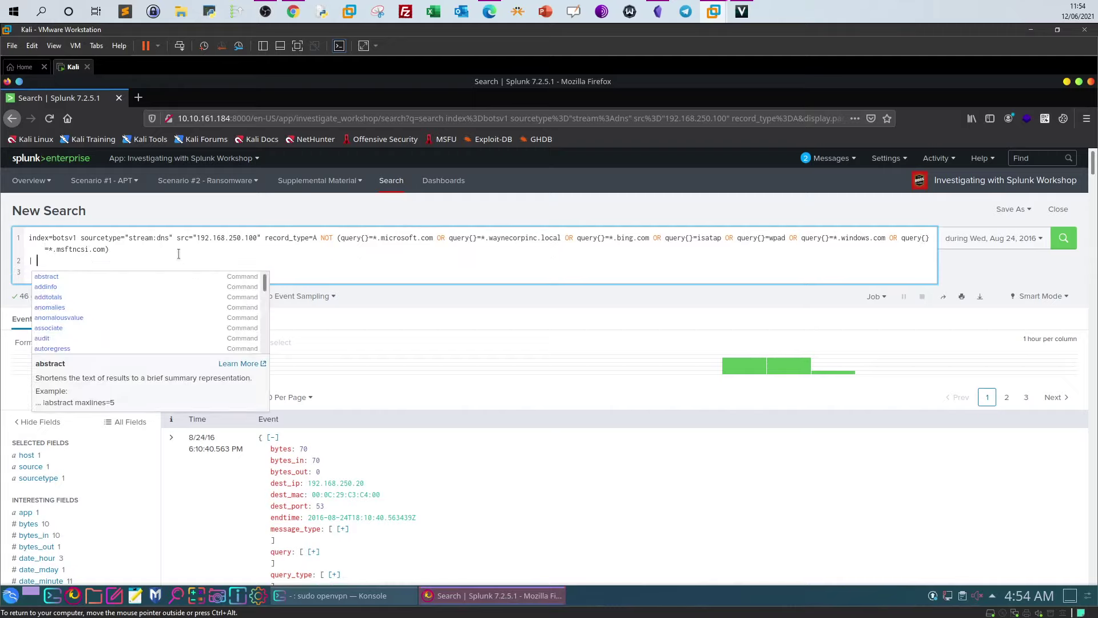
pyautogui.write('tab')
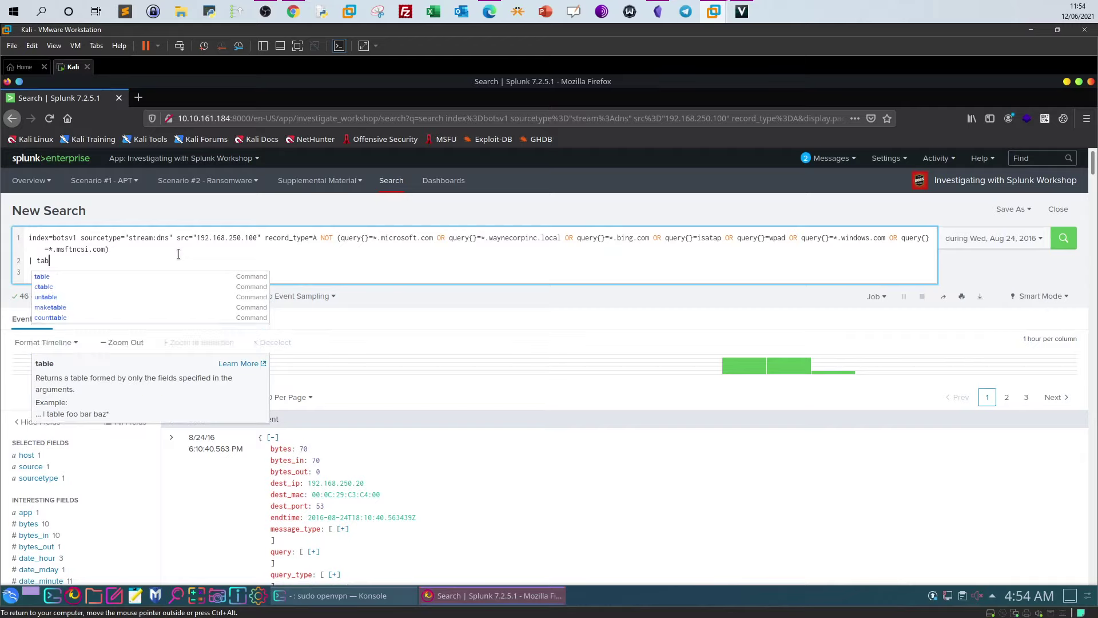
pyautogui.write('le _')
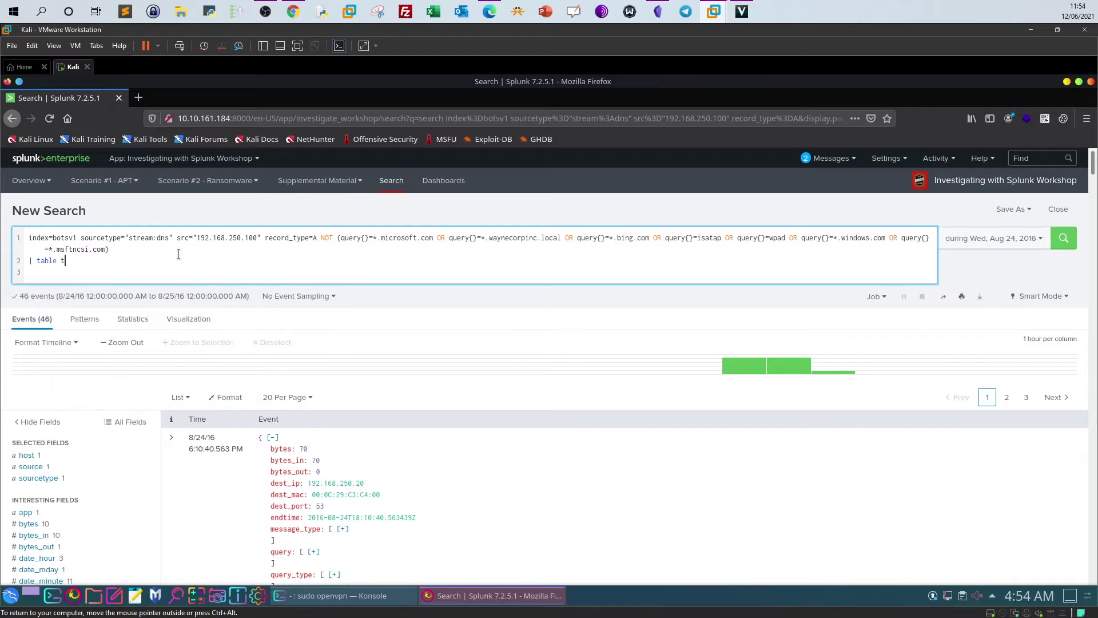
pyautogui.write('time')
pyautogui.write(' quer')
pyautogui.write('y{')
pyautogui.write('}')
pyautogui.write('}')
pyautogui.write(' src dest')
pyautogui.click(1063, 238)
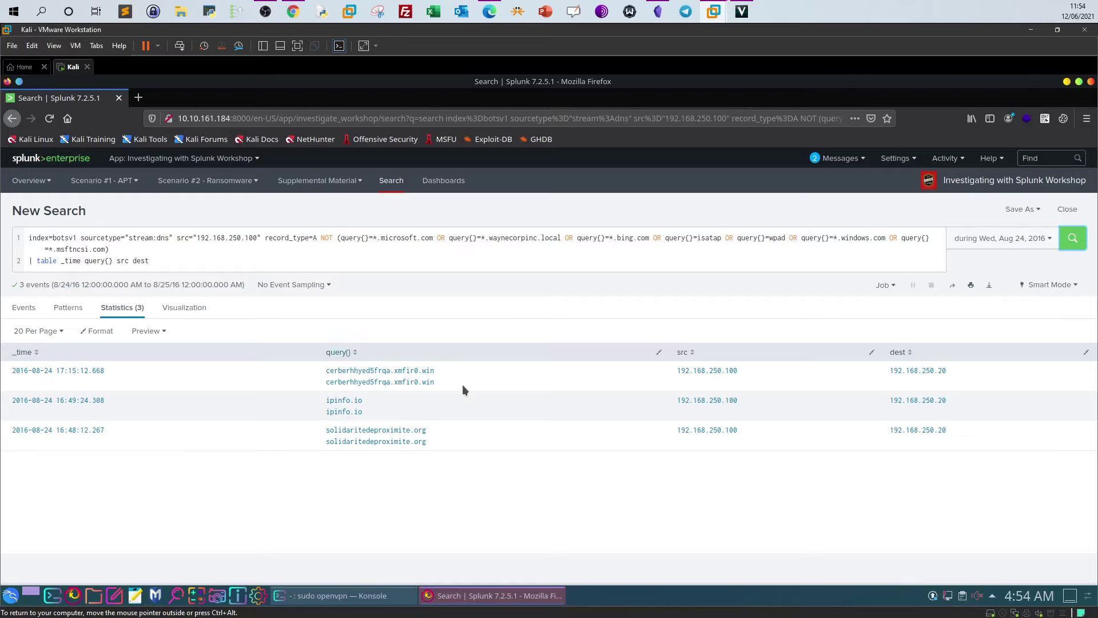
# Examine the queried domains in the earliest and latest rows of the DNS results table.
pyautogui.moveTo(430, 443); pyautogui.dragTo(320, 437)
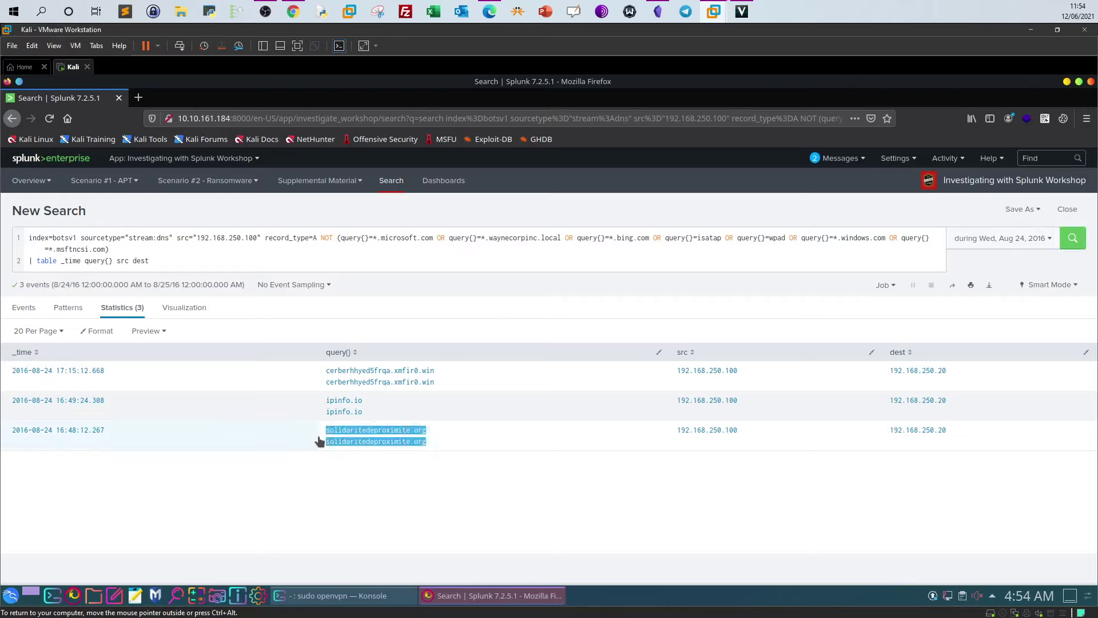
pyautogui.moveTo(448, 384); pyautogui.dragTo(324, 370)
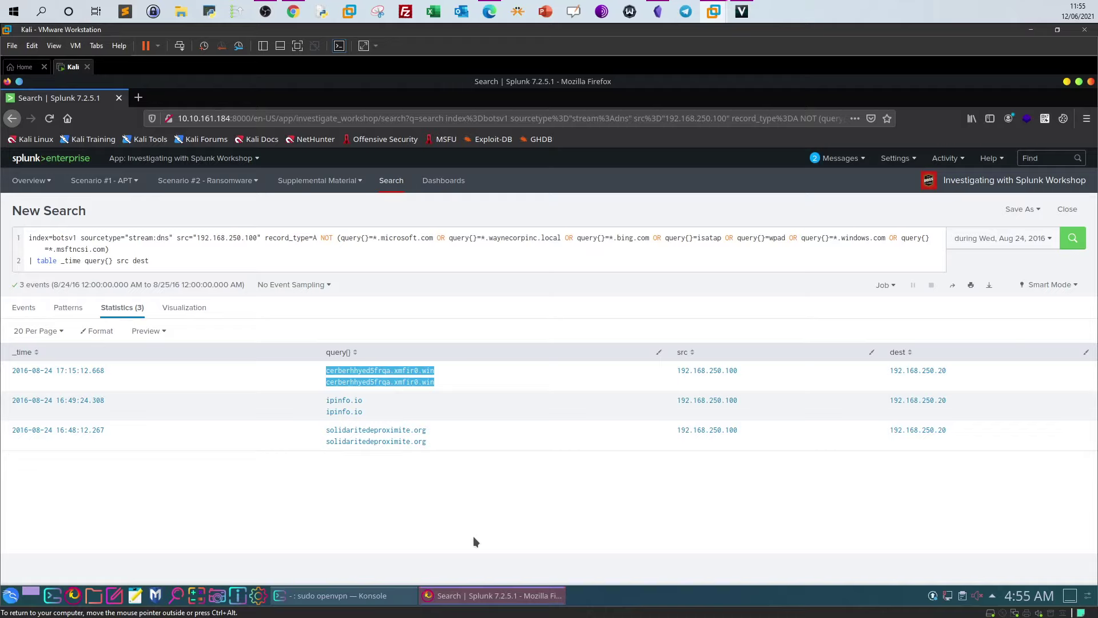
pyautogui.click(400, 463)
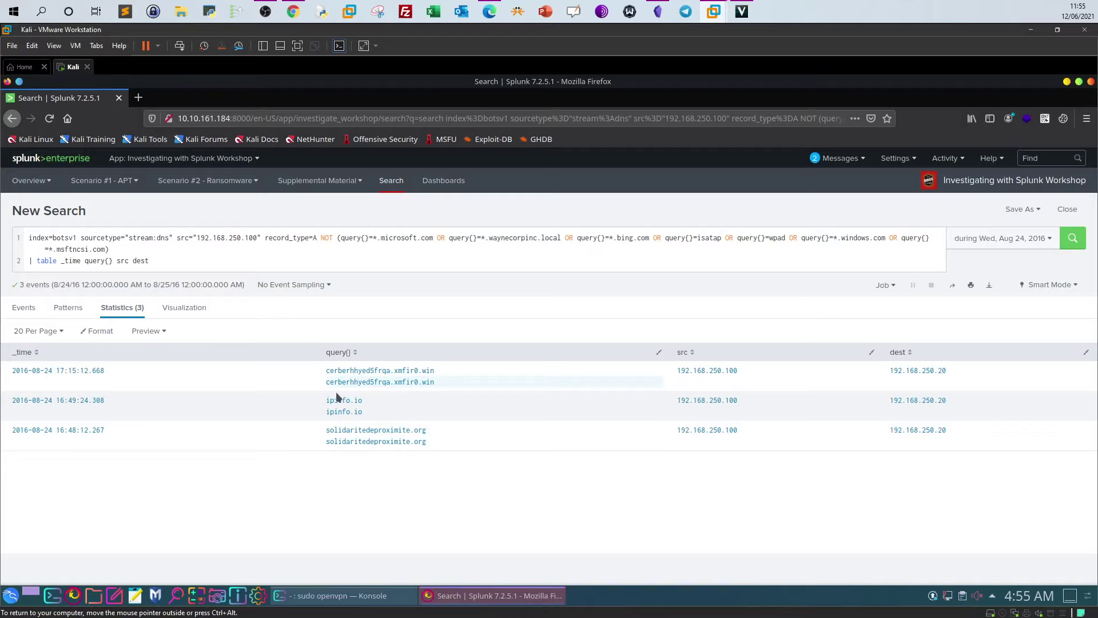
pyautogui.moveTo(324, 369); pyautogui.dragTo(442, 387)
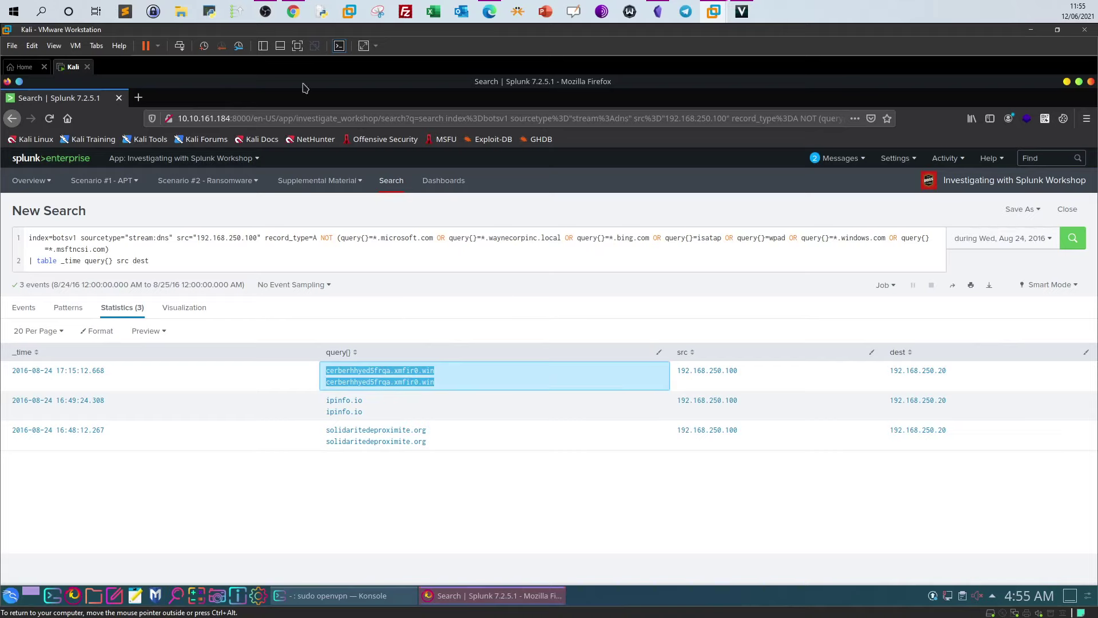
# Switch to the TryHackMe Splunk room, collapse the Ransomware task and review the room's task list.
pyautogui.hotkey('alt', 'Tab')
pyautogui.scroll(15, 398, 394)
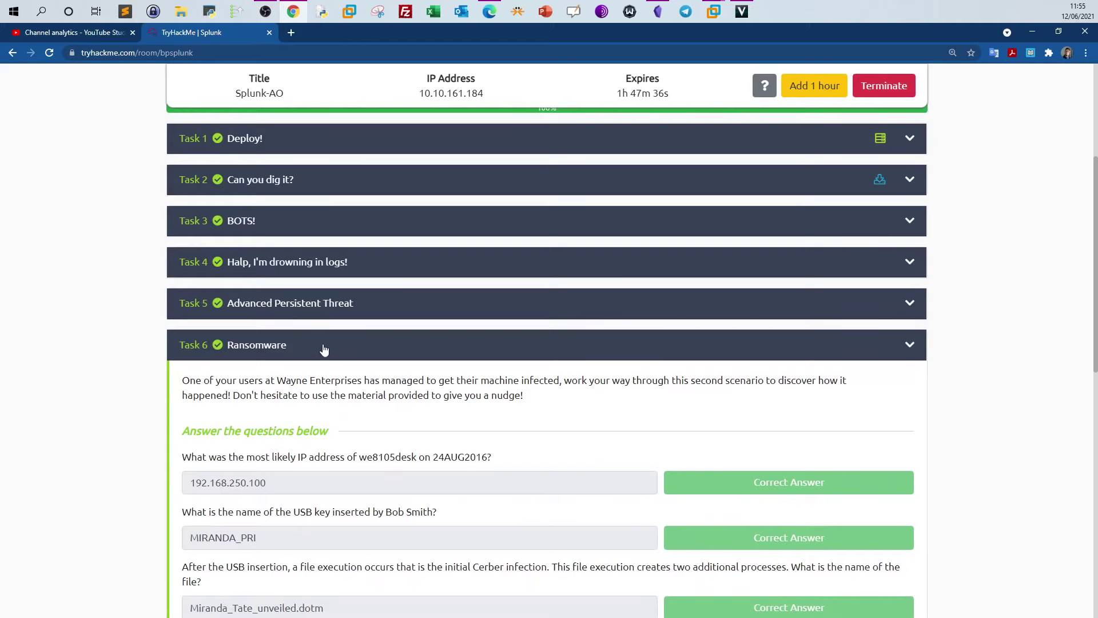
pyautogui.click(324, 349)
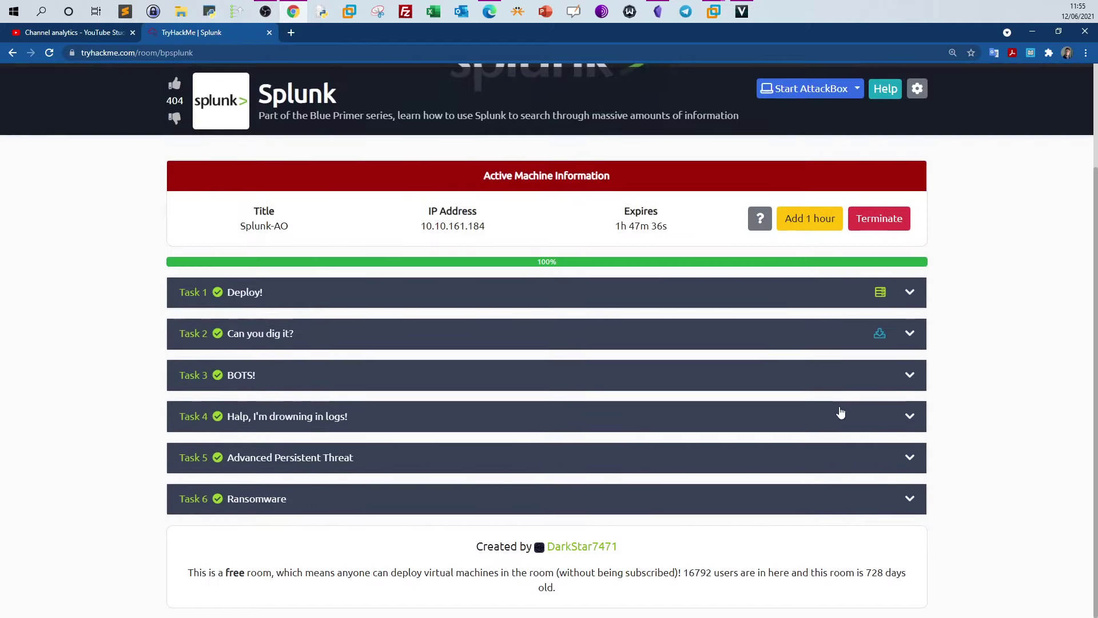
pyautogui.scroll(5, 841, 411)
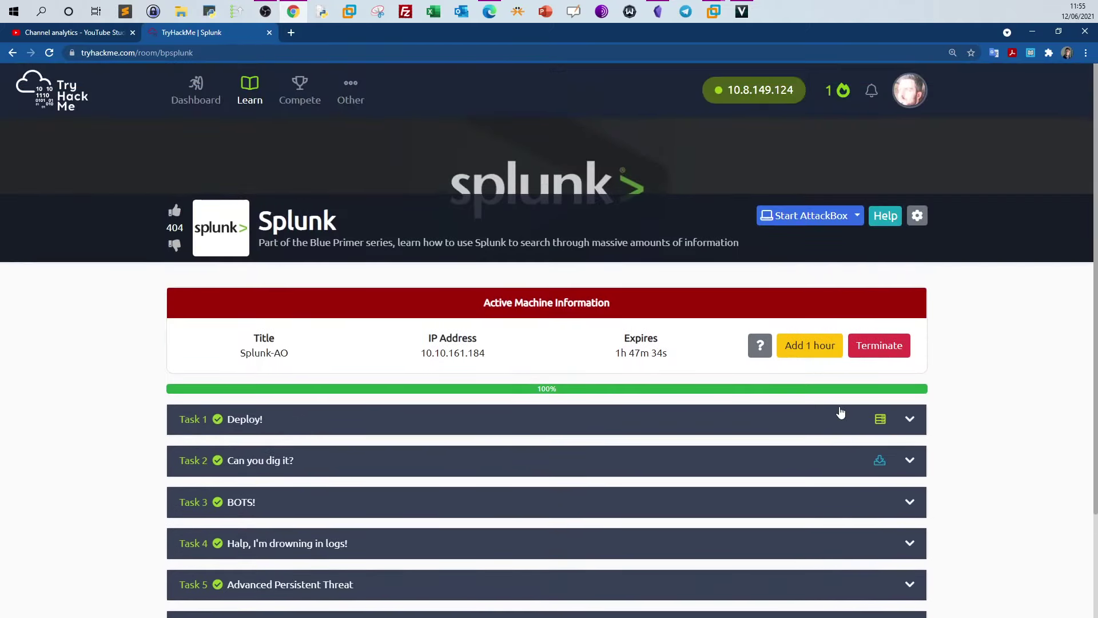
pyautogui.scroll(-2, 840, 412)
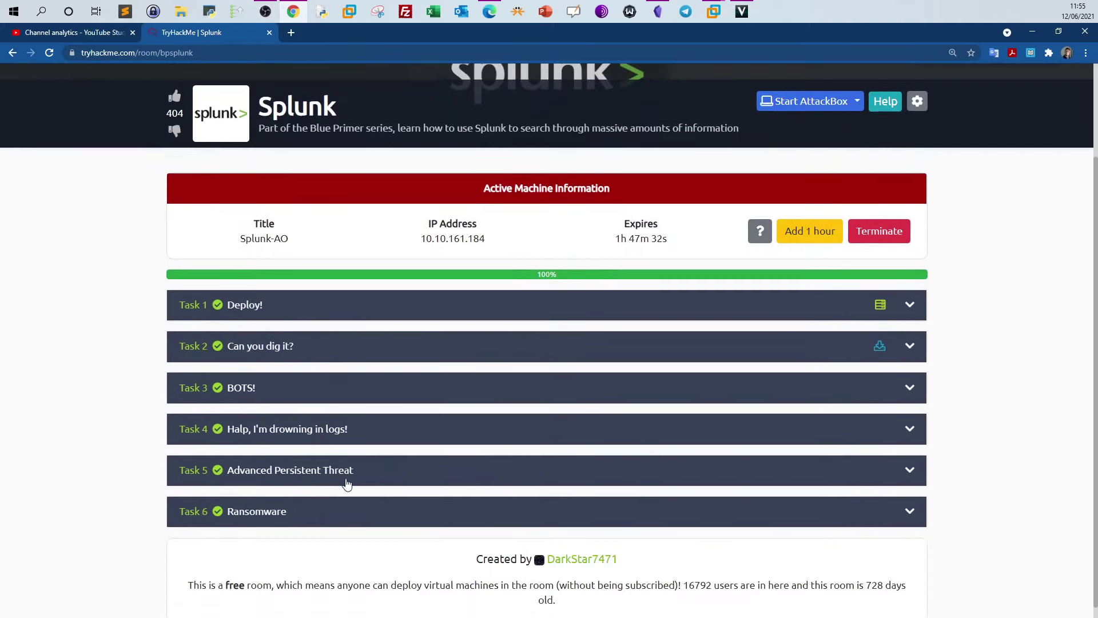